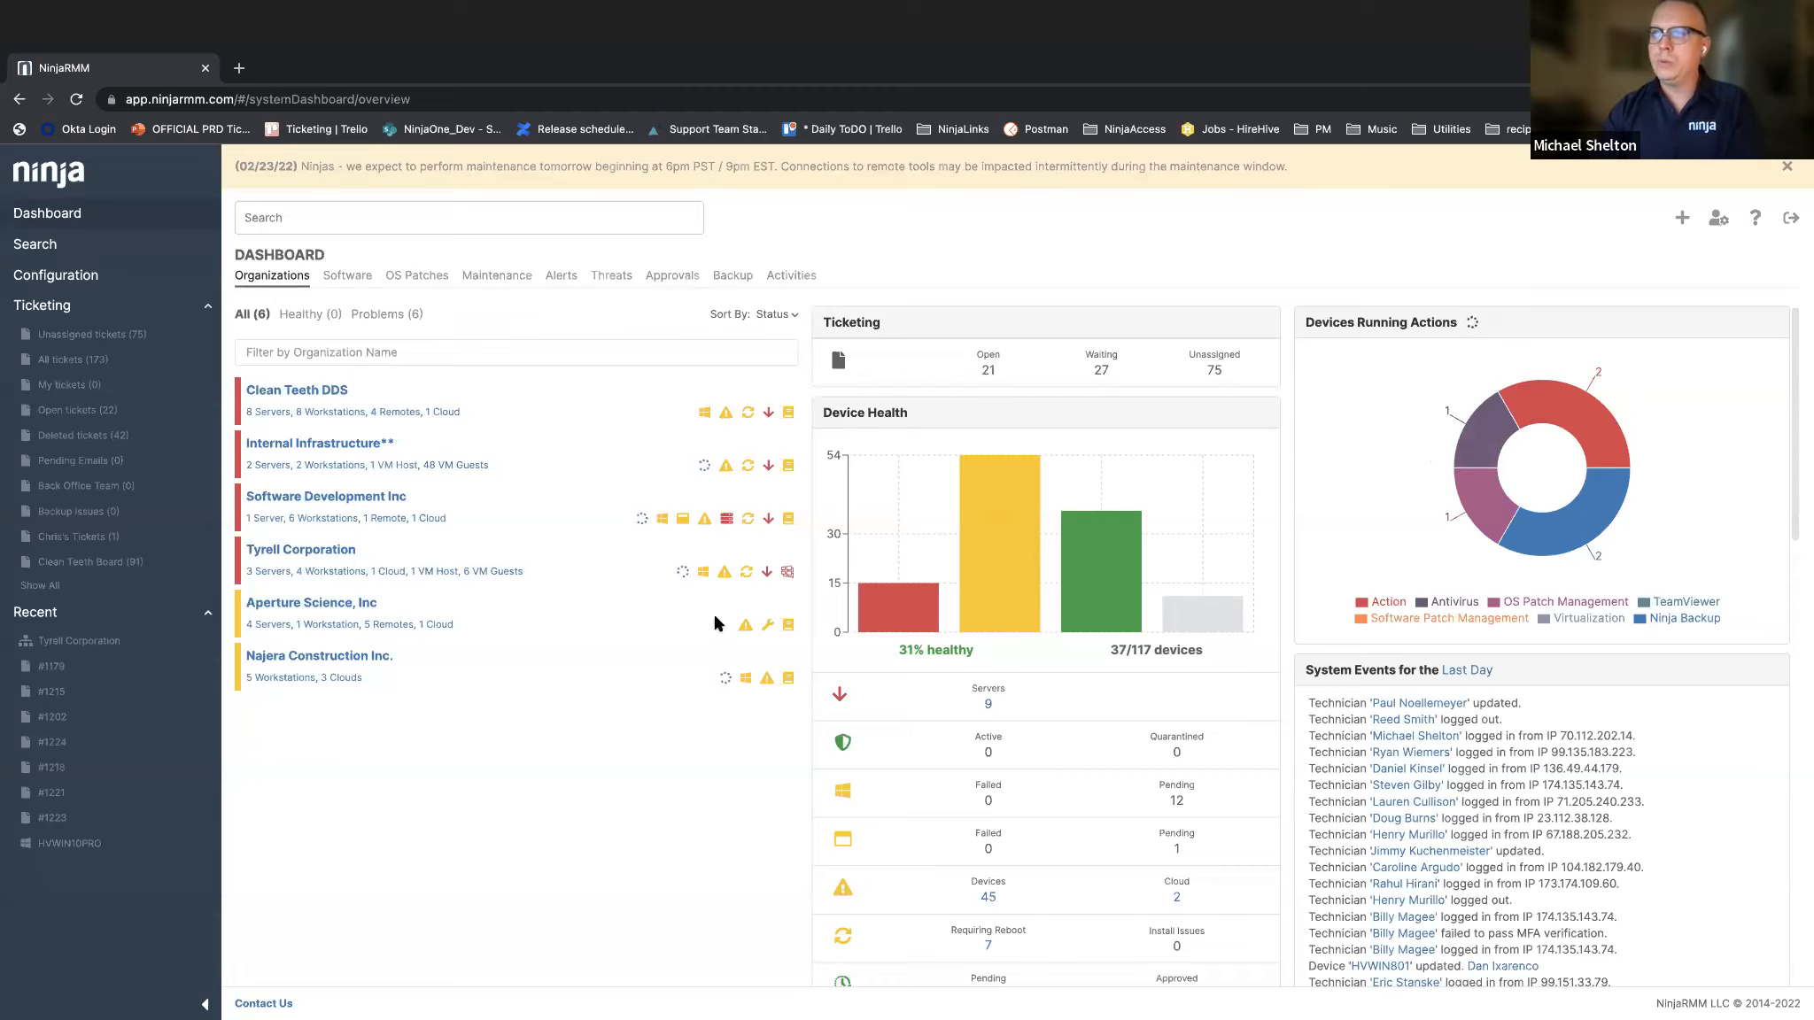
Step: Look through the Unassigned tickets, All tickets and My tickets boards
mouse_move(359, 231)
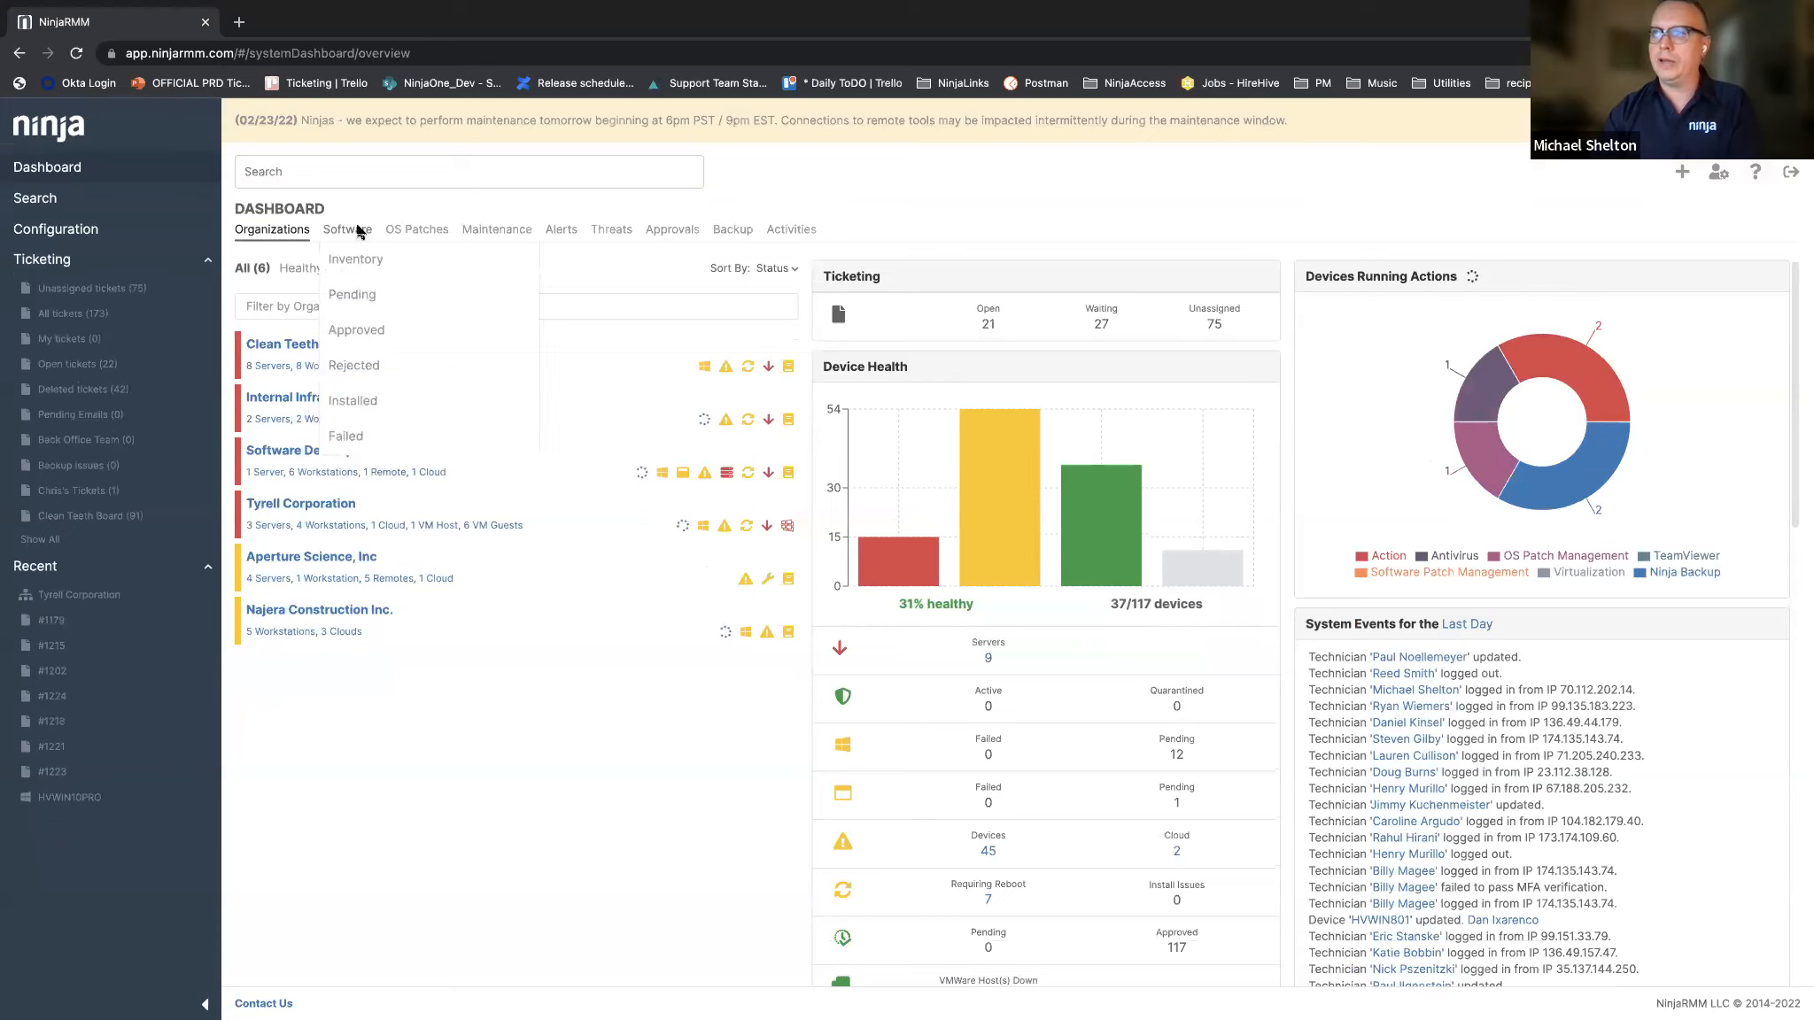
mouse_move(733, 230)
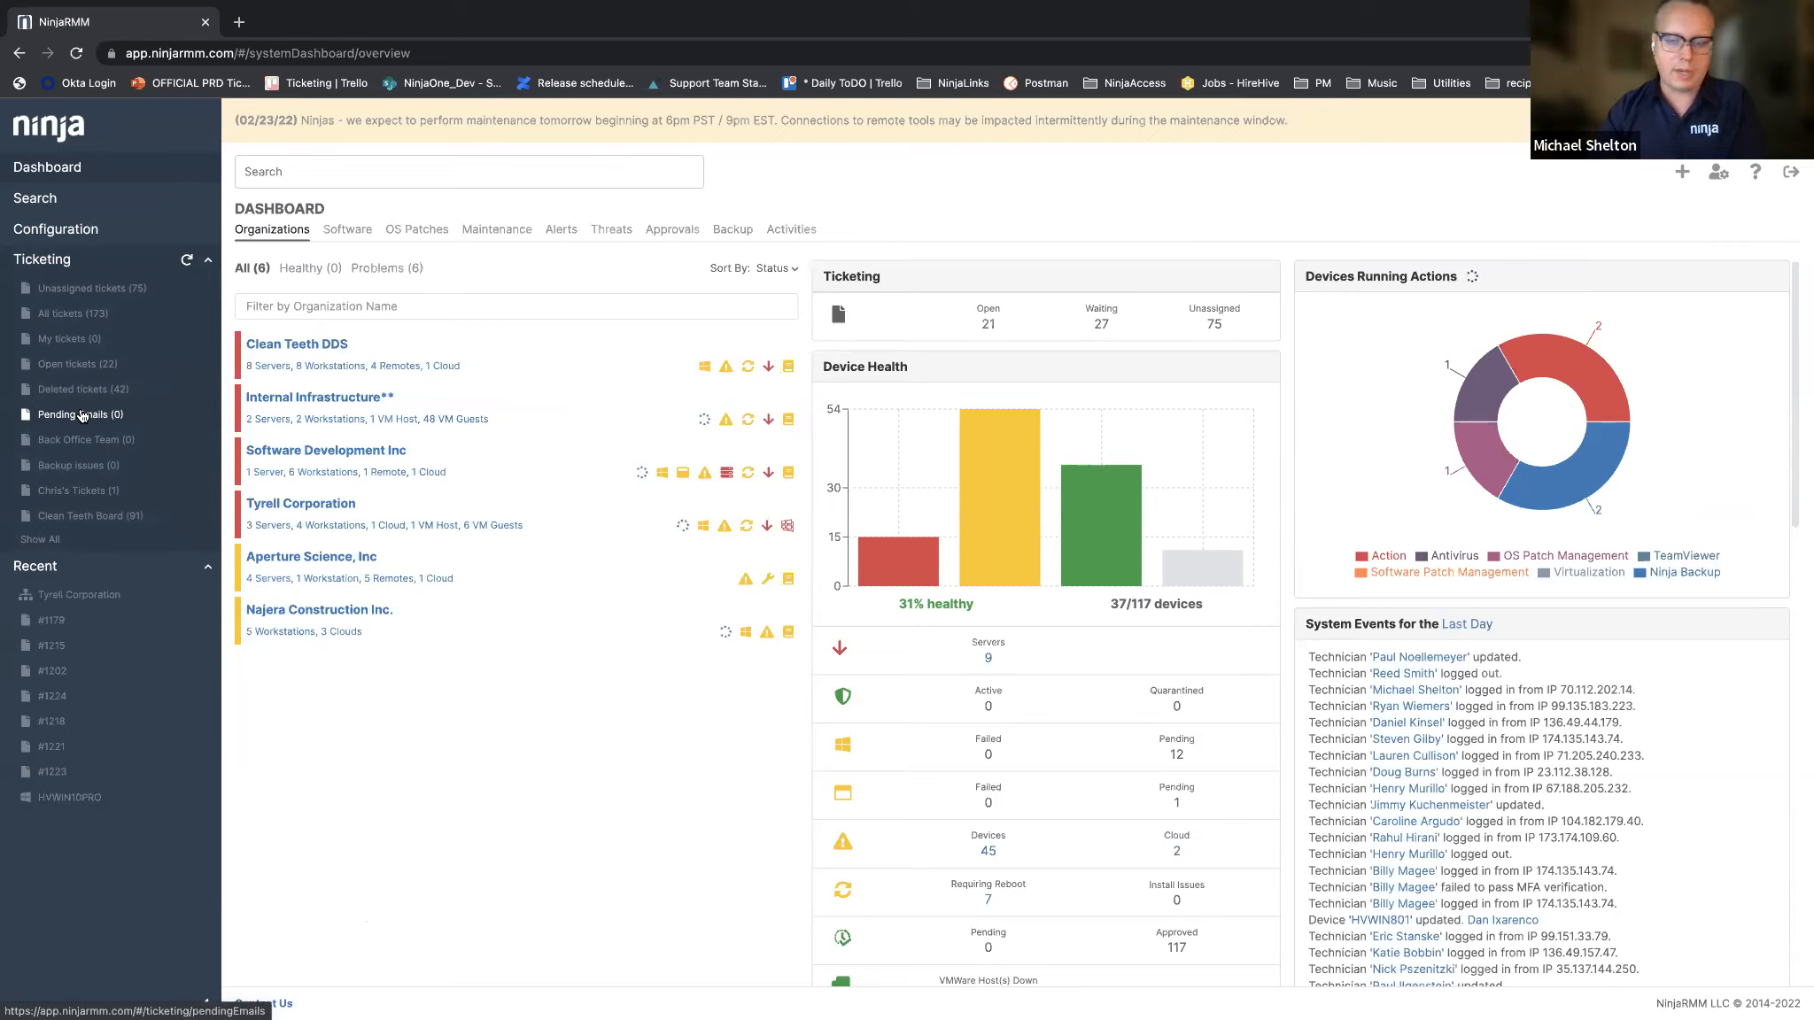
click(67, 290)
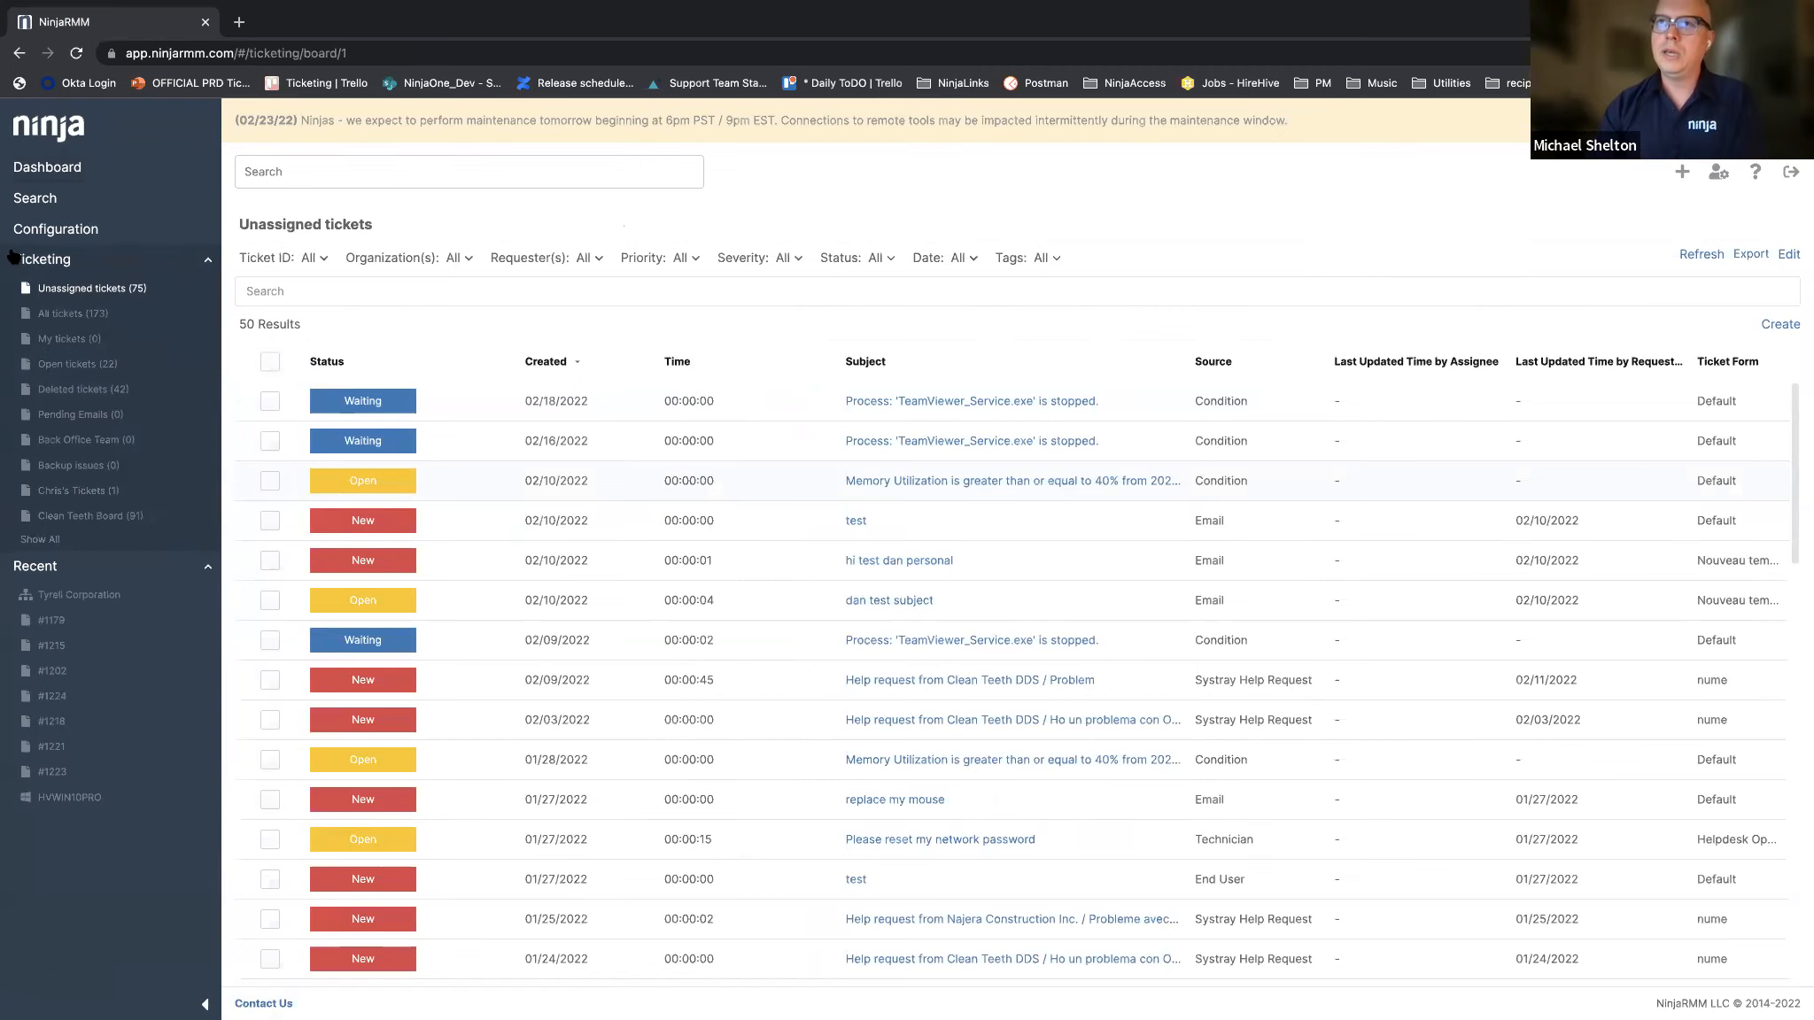
click(70, 315)
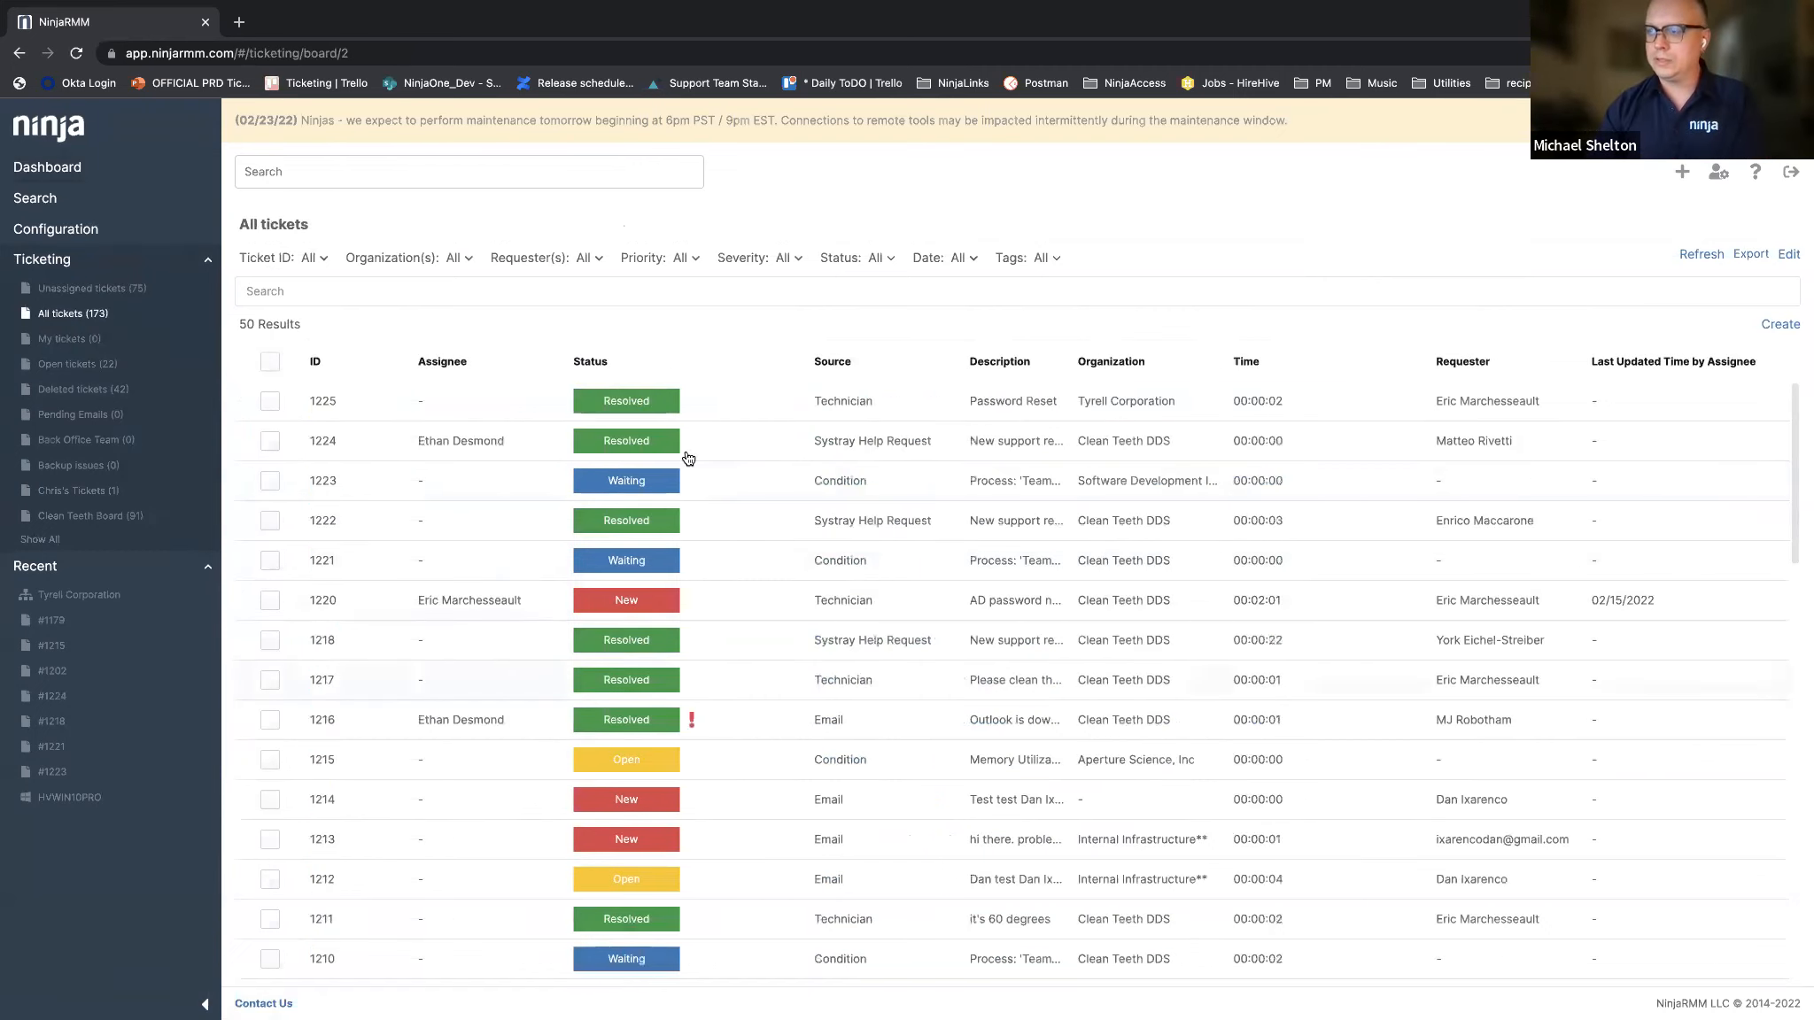
click(54, 341)
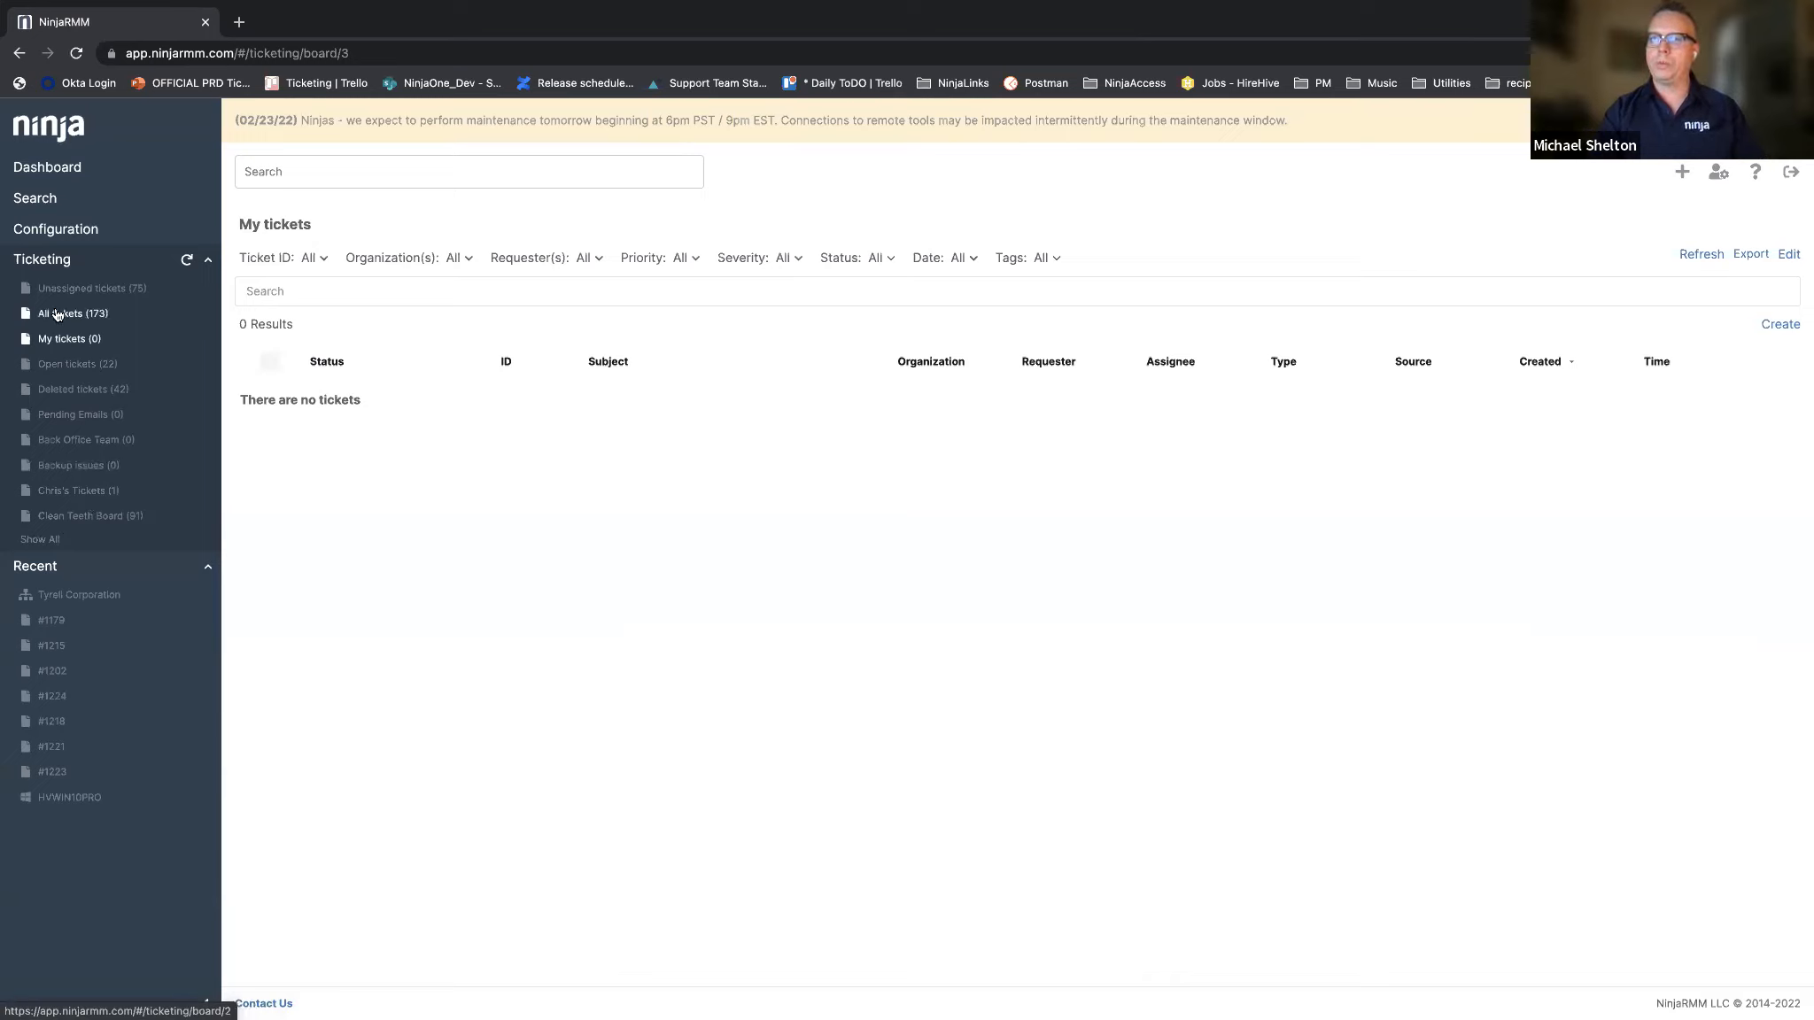
Step: Open the first TeamViewer_Service.exe ticket on the Unassigned tickets board and view its linked device SFPOS01
click(75, 289)
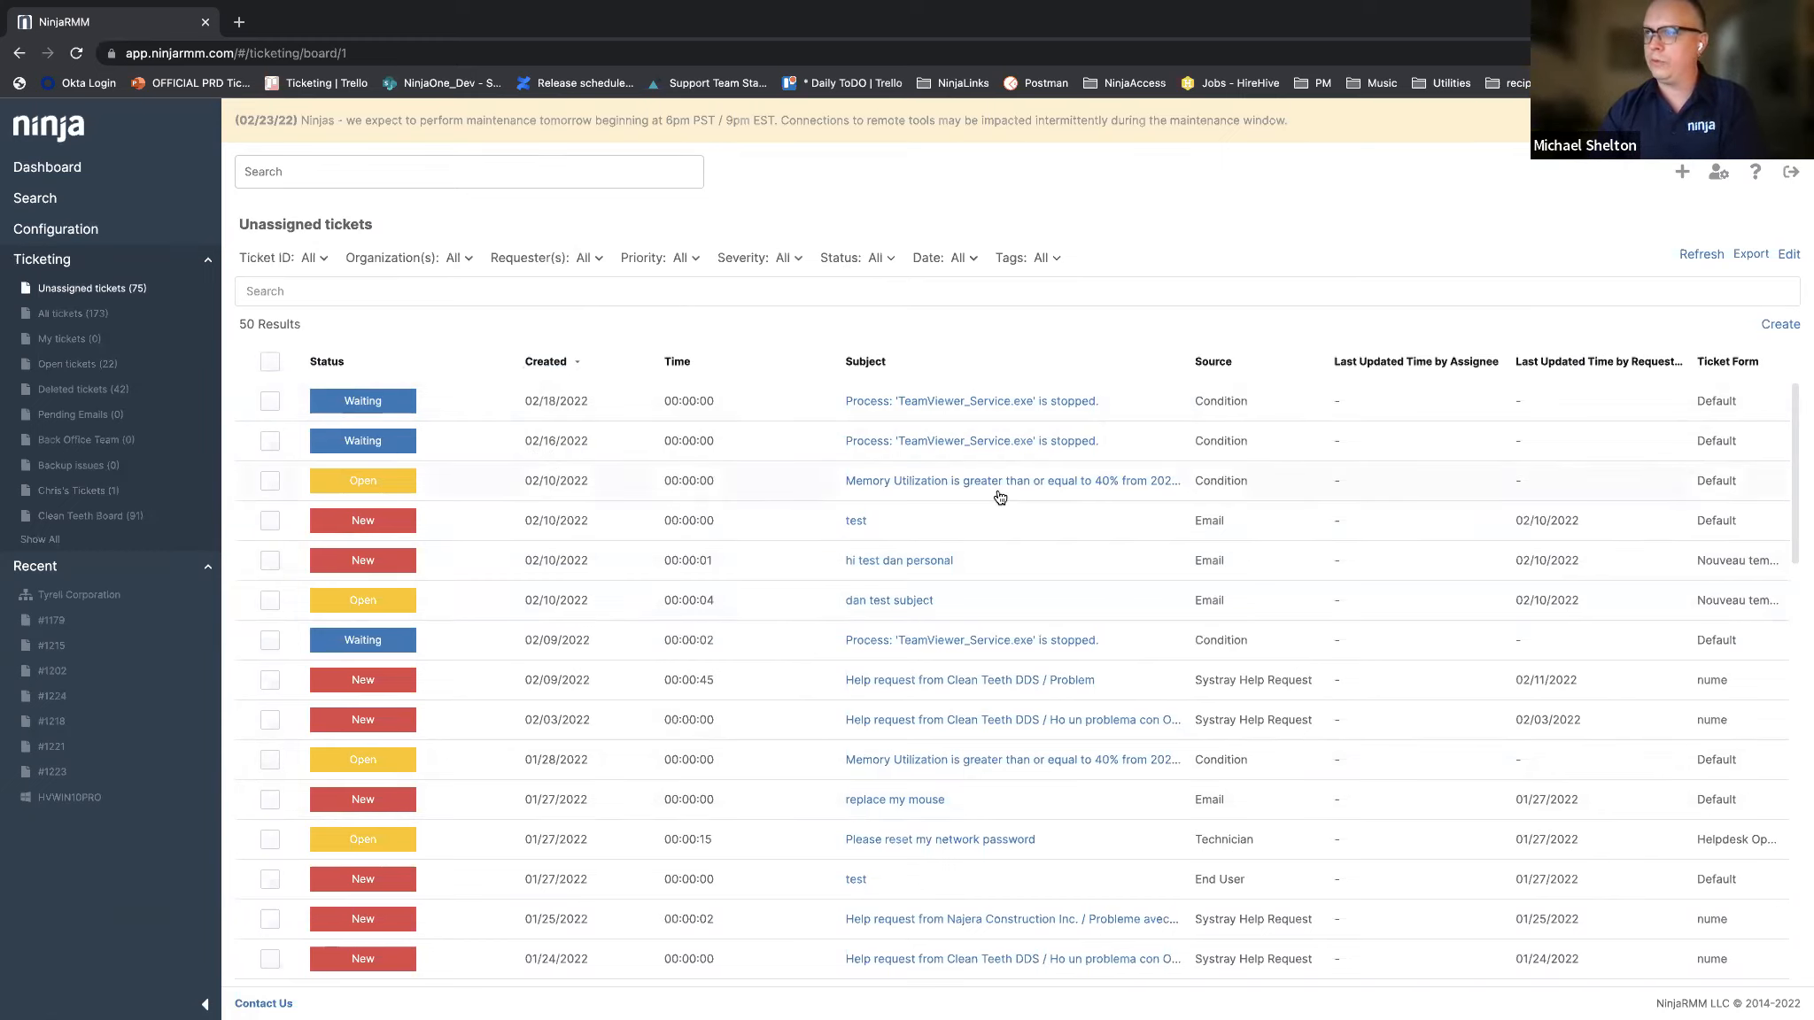
click(868, 403)
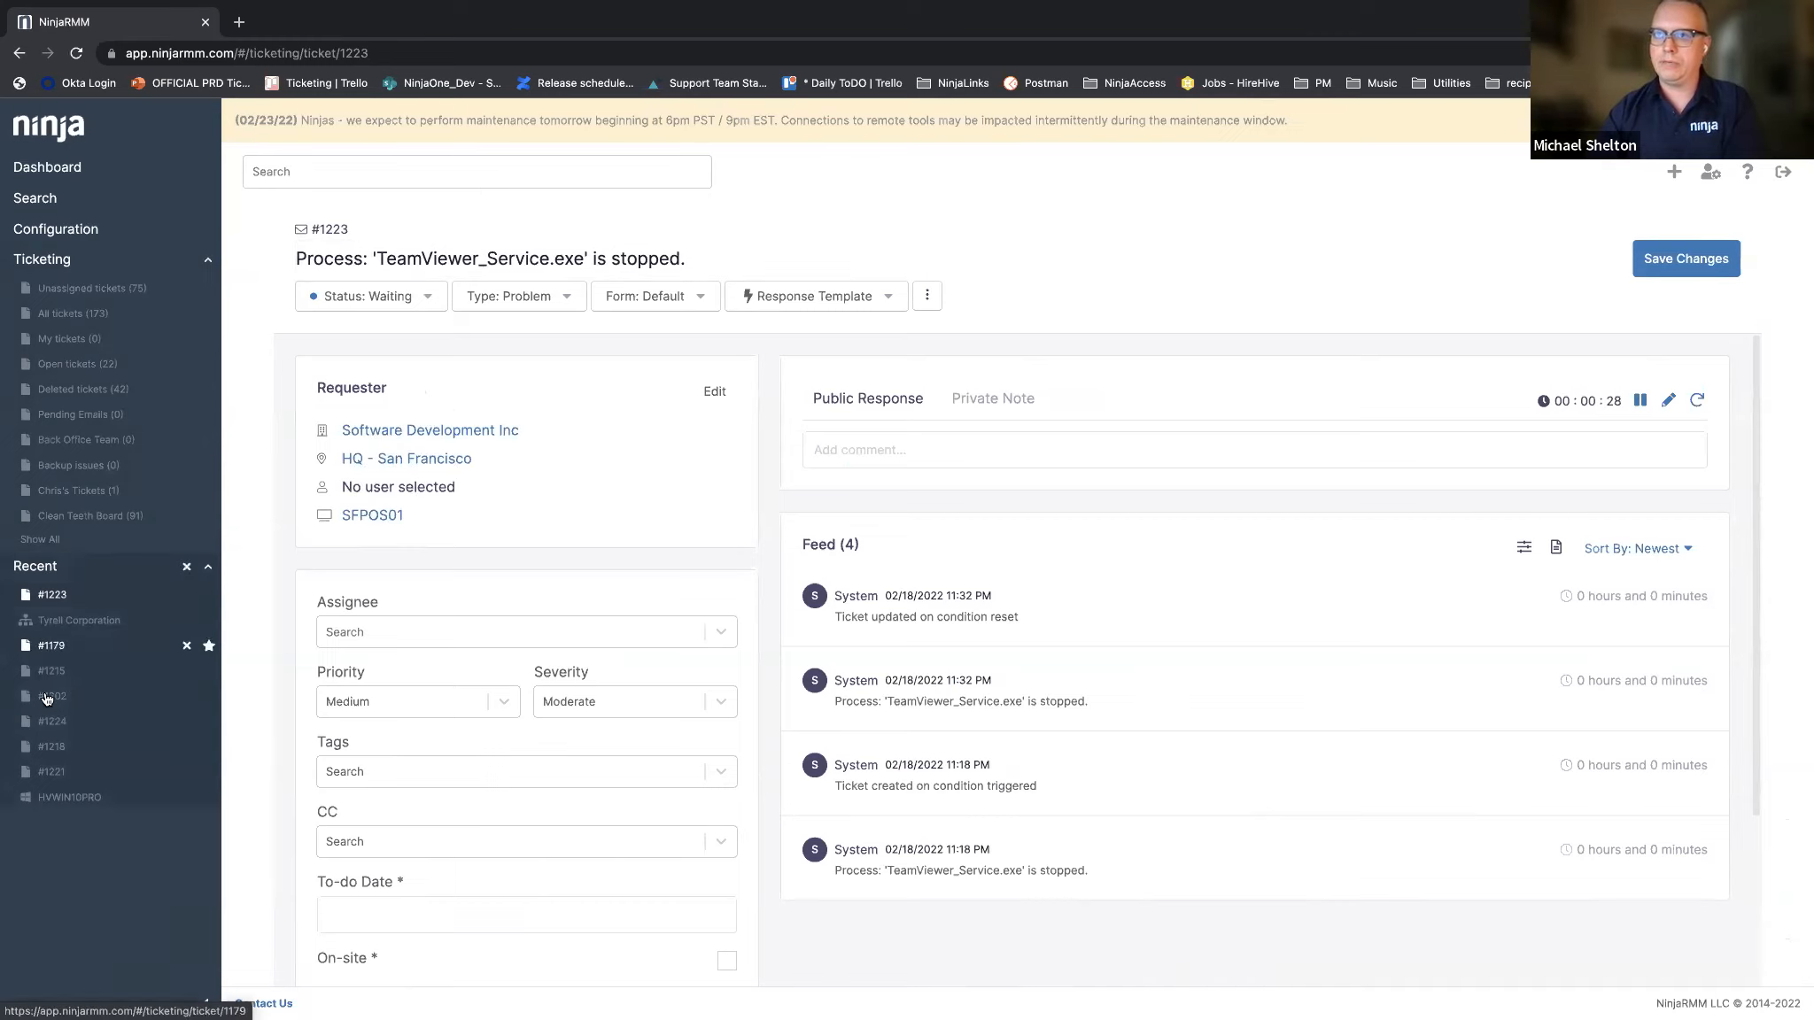
click(377, 517)
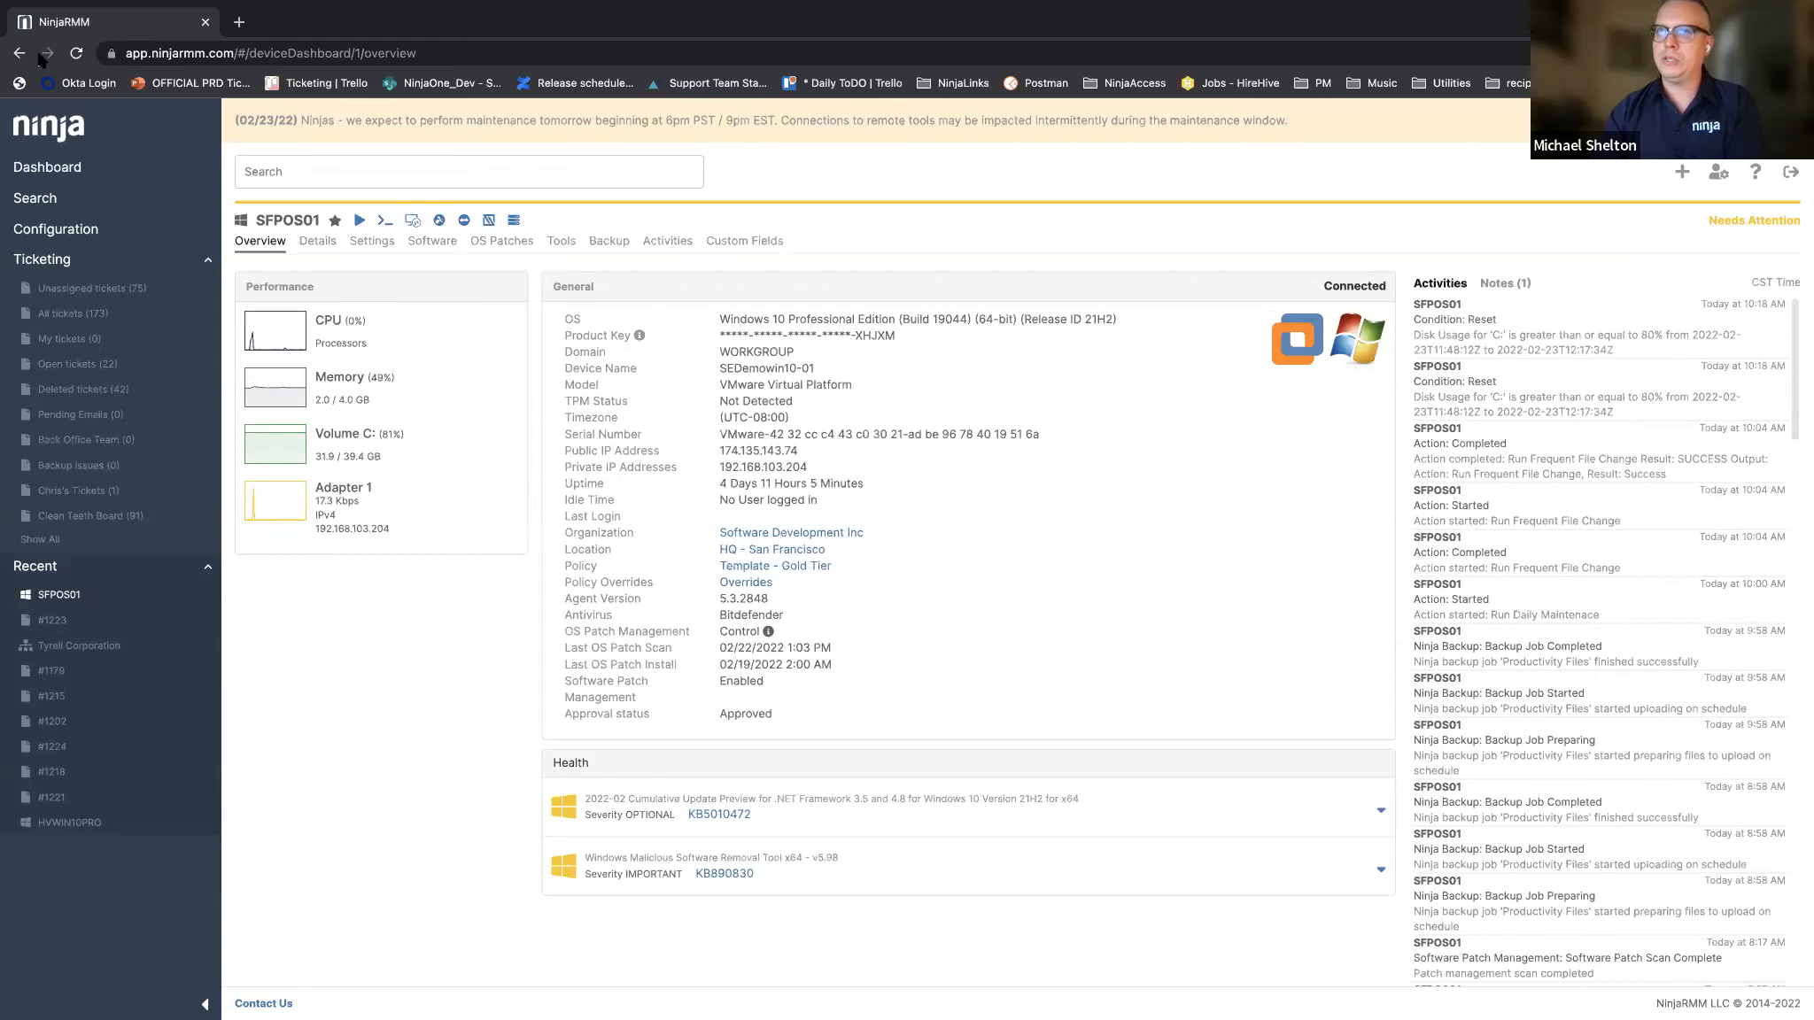
Step: Open recent ticket #1215 and review the available ticket statuses without changing the current one
click(53, 696)
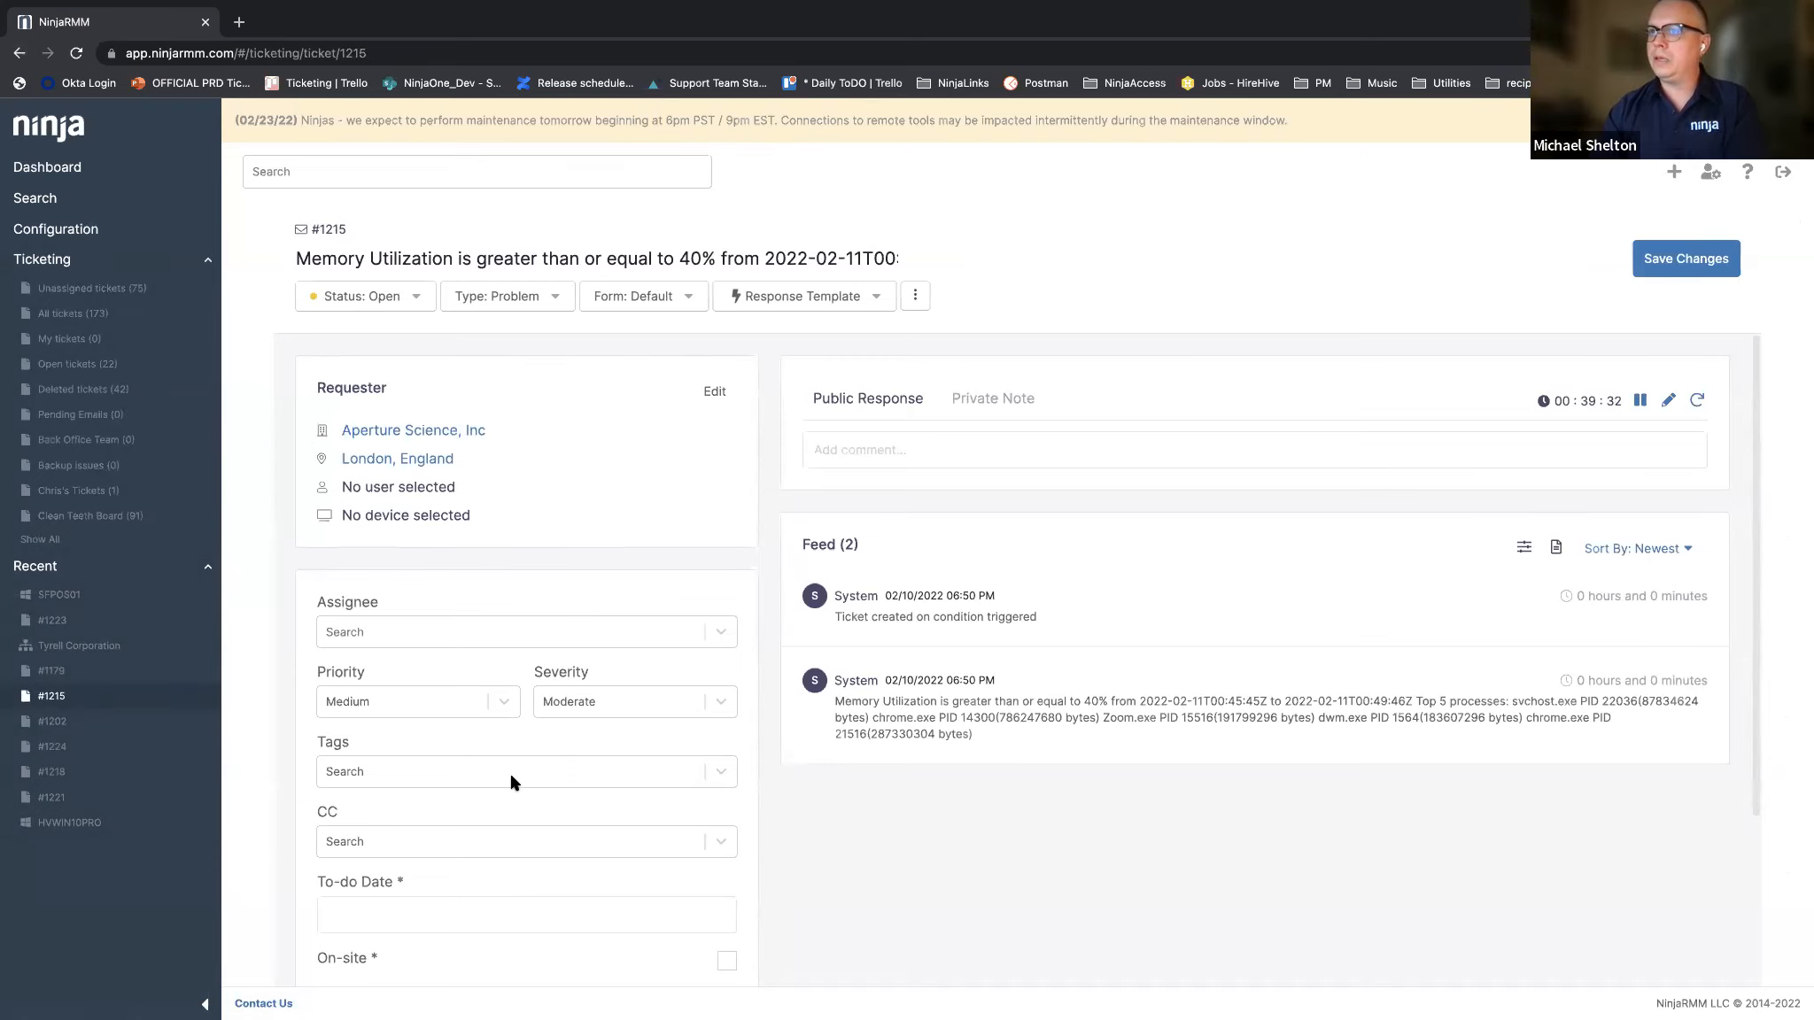
scroll(511, 781, down, 3)
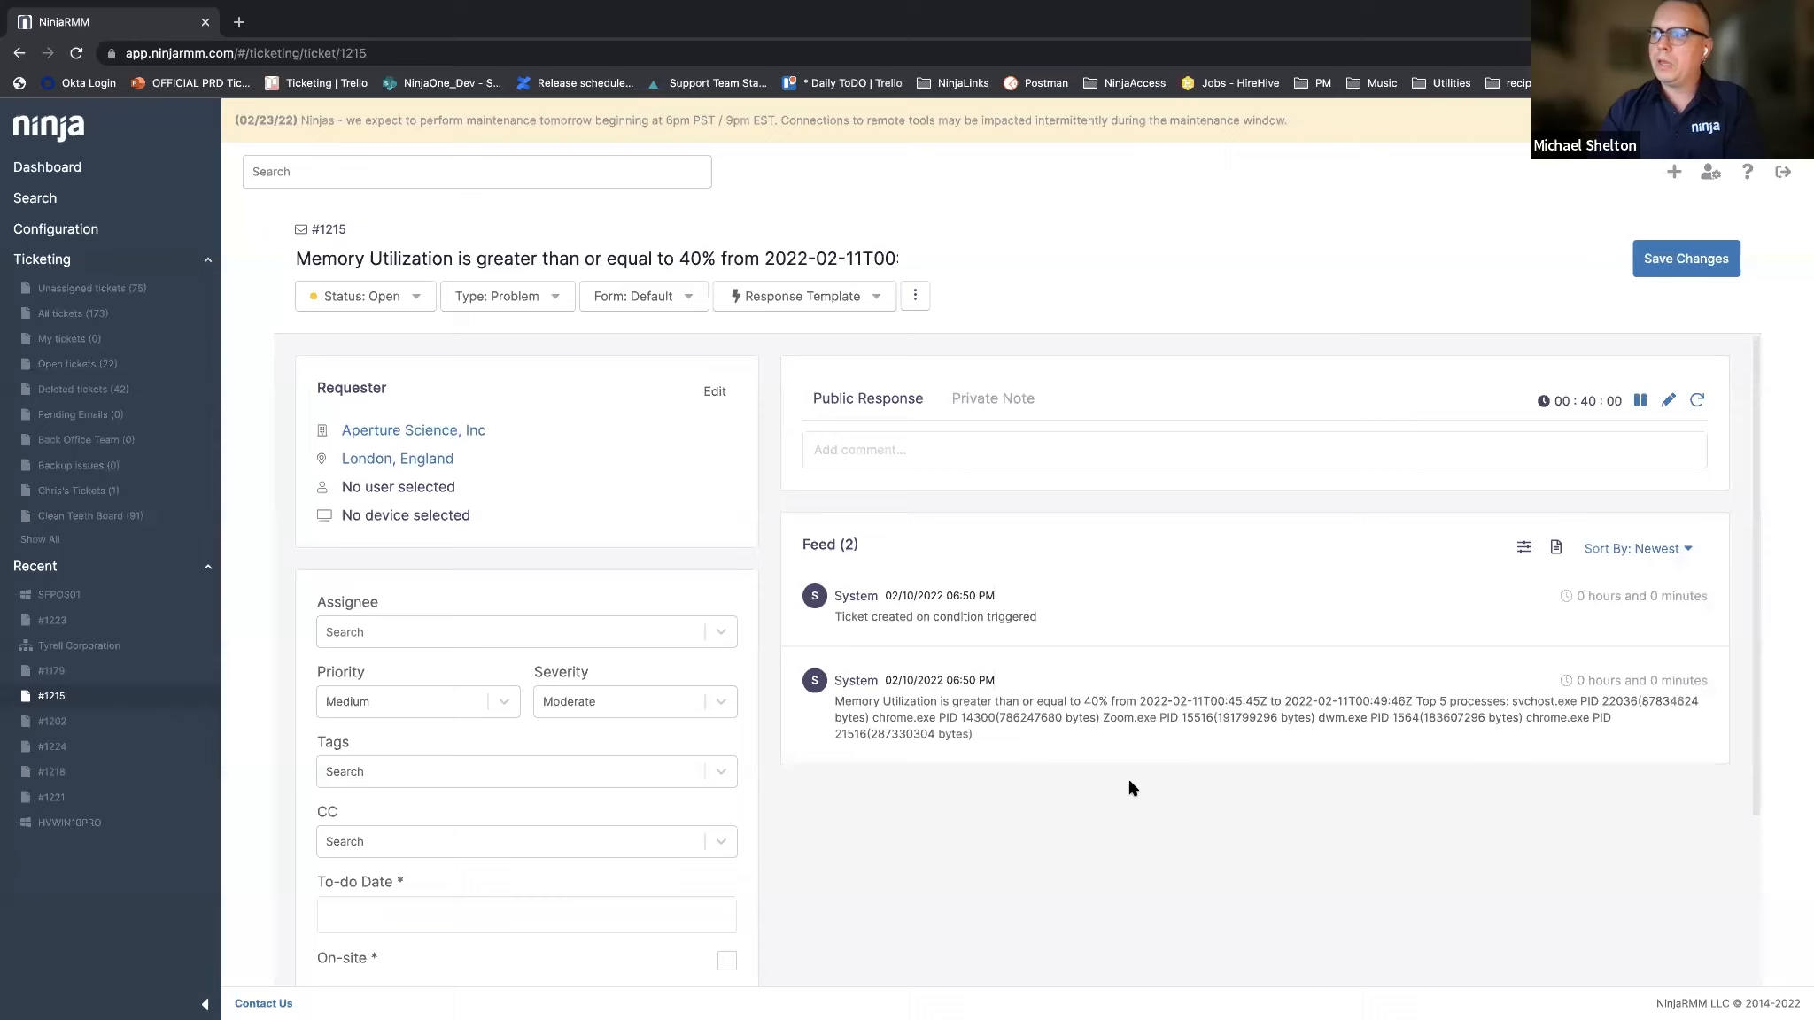
click(357, 295)
scroll(376, 384, up, 1)
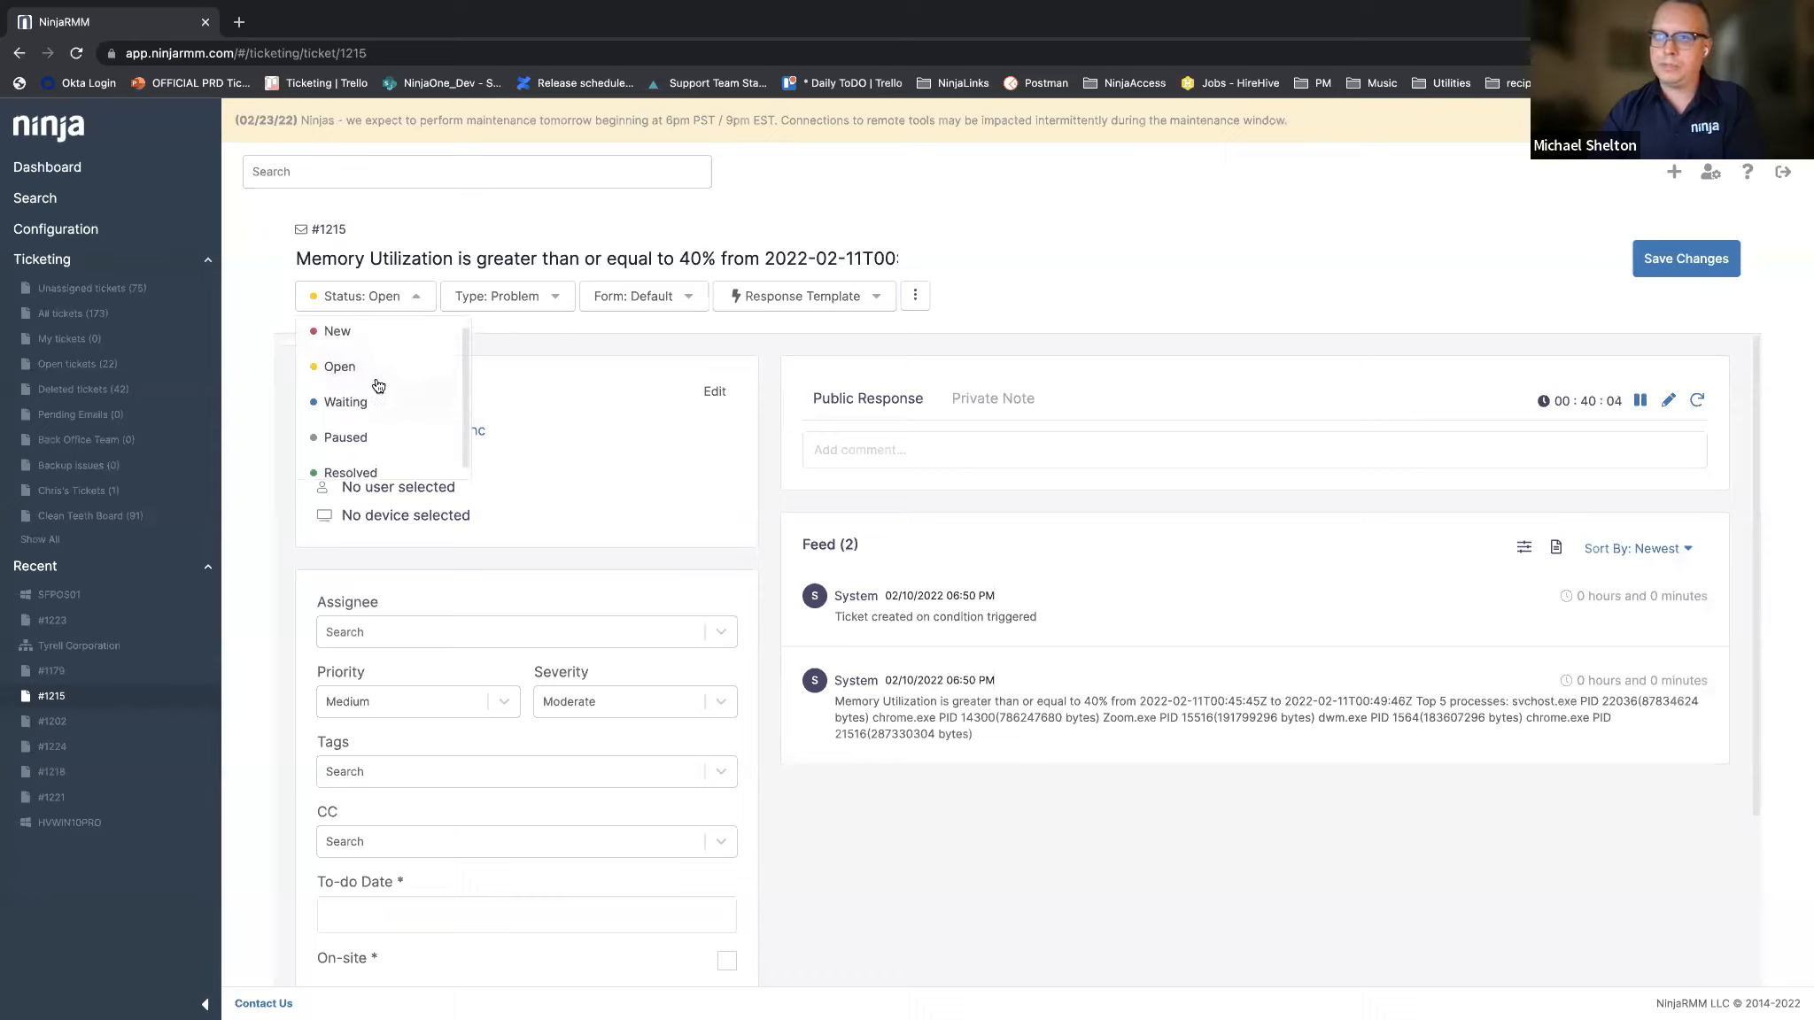
scroll(378, 386, down, 1)
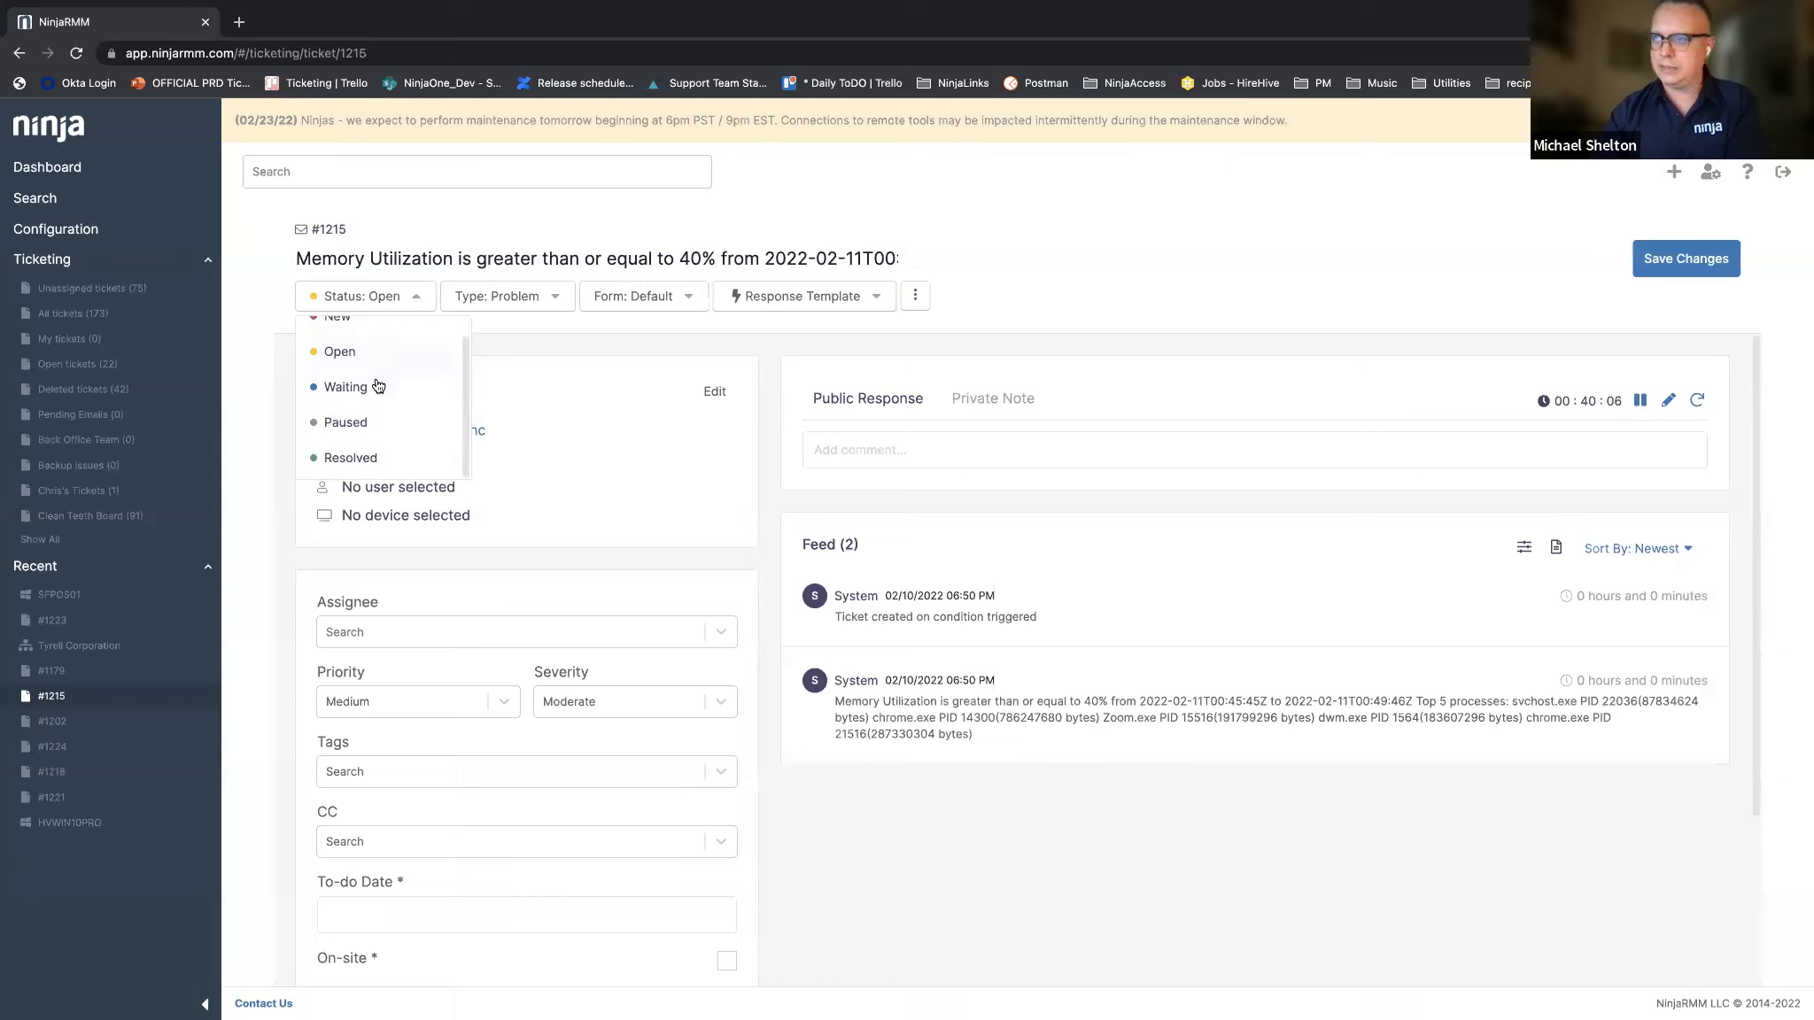
scroll(377, 385, up, 1)
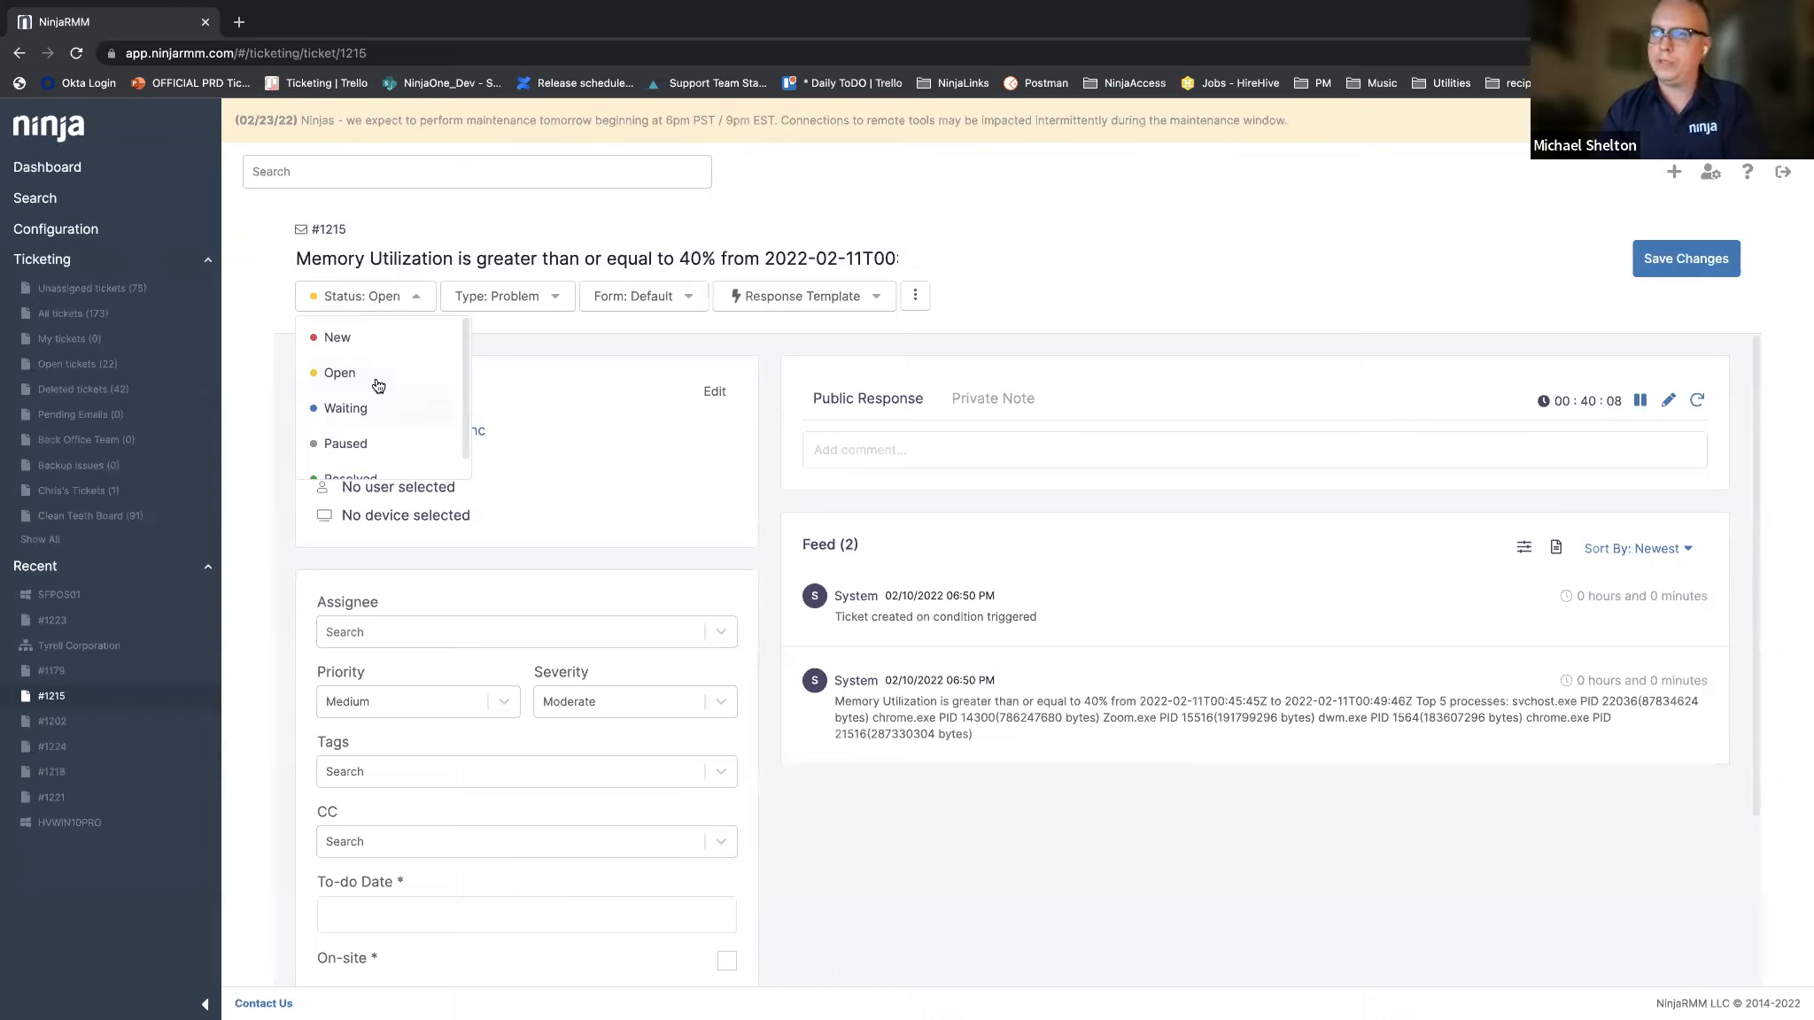
click(543, 319)
Step: Review the ticket types that can be assigned to ticket #1215
click(547, 295)
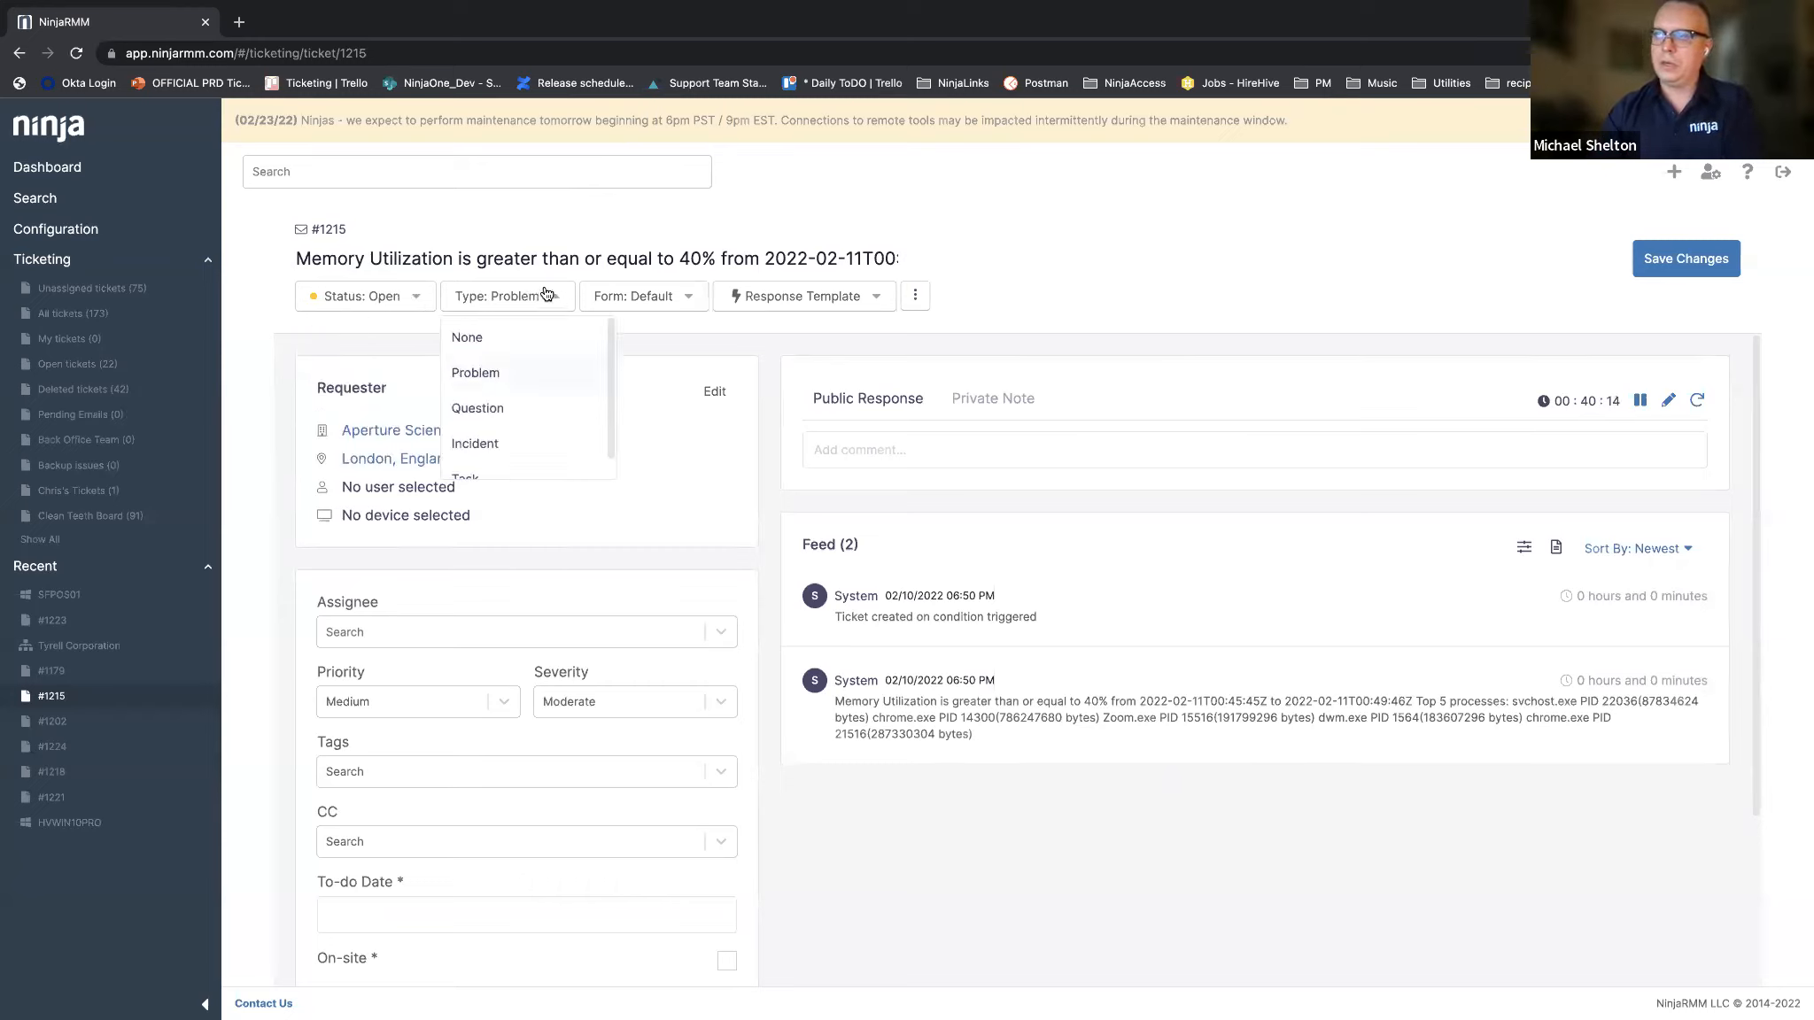
scroll(544, 435, down, 1)
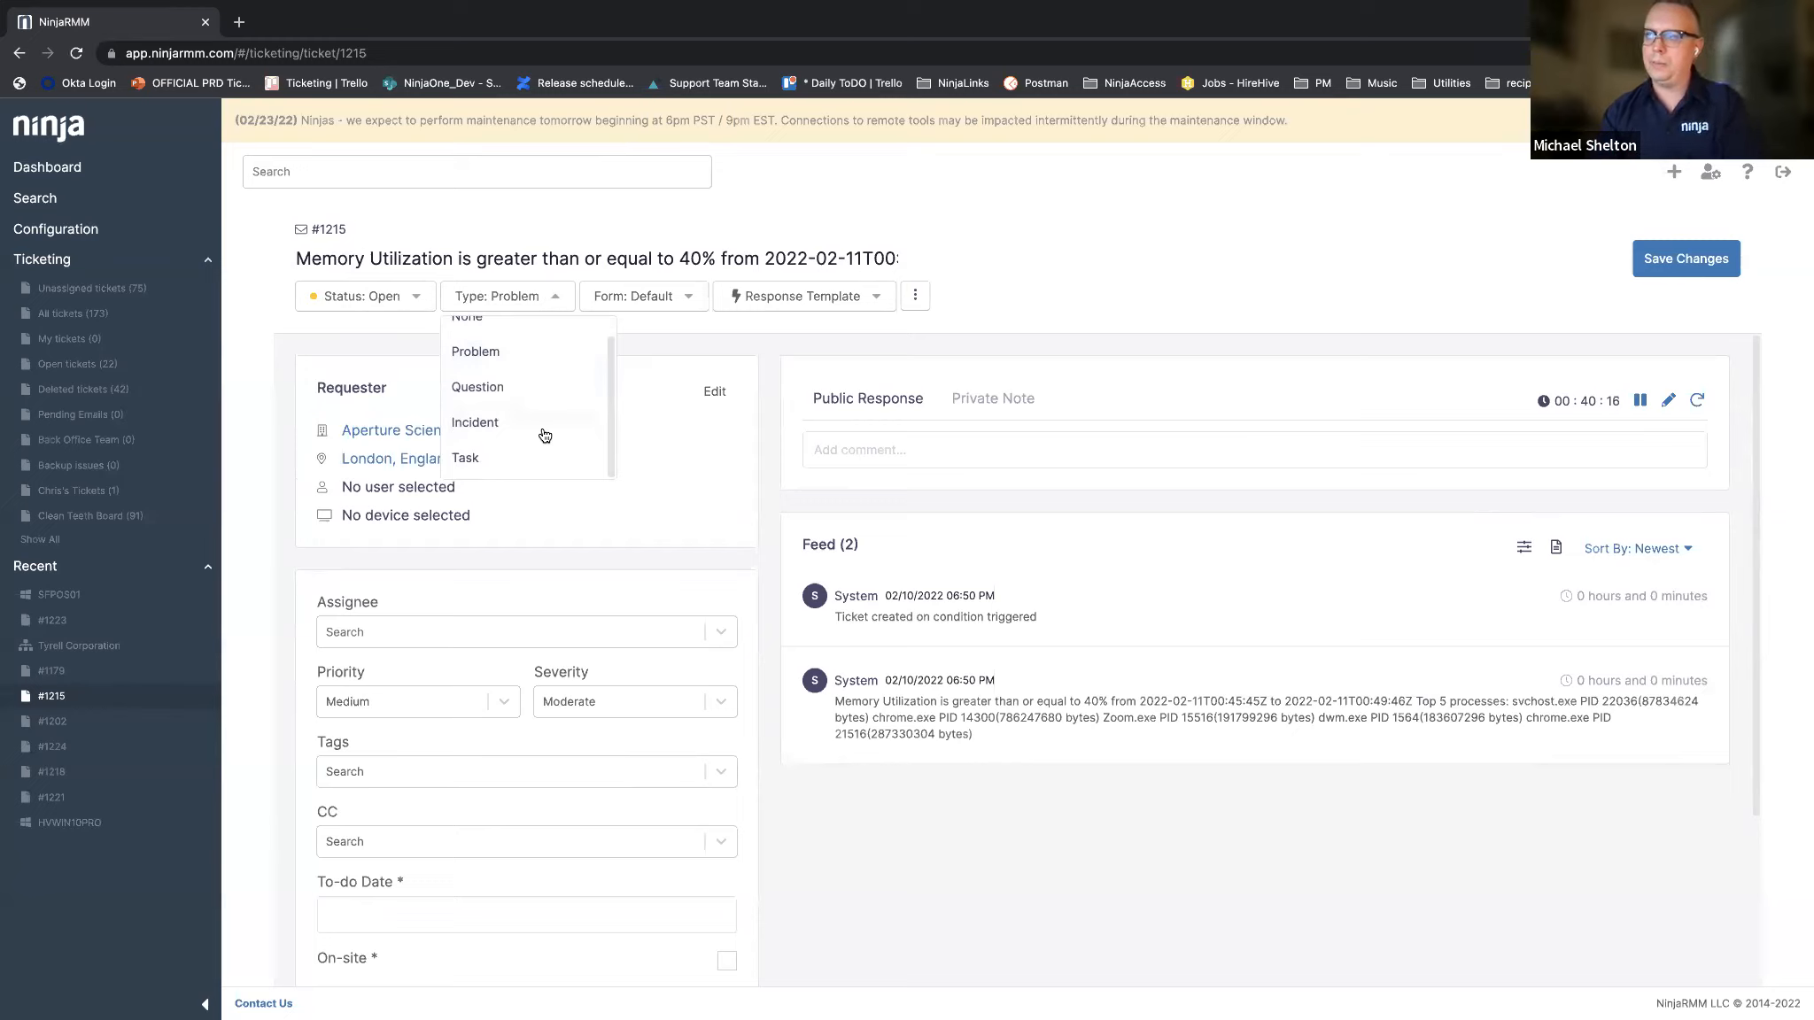
scroll(544, 435, up, 1)
scroll(523, 359, down, 1)
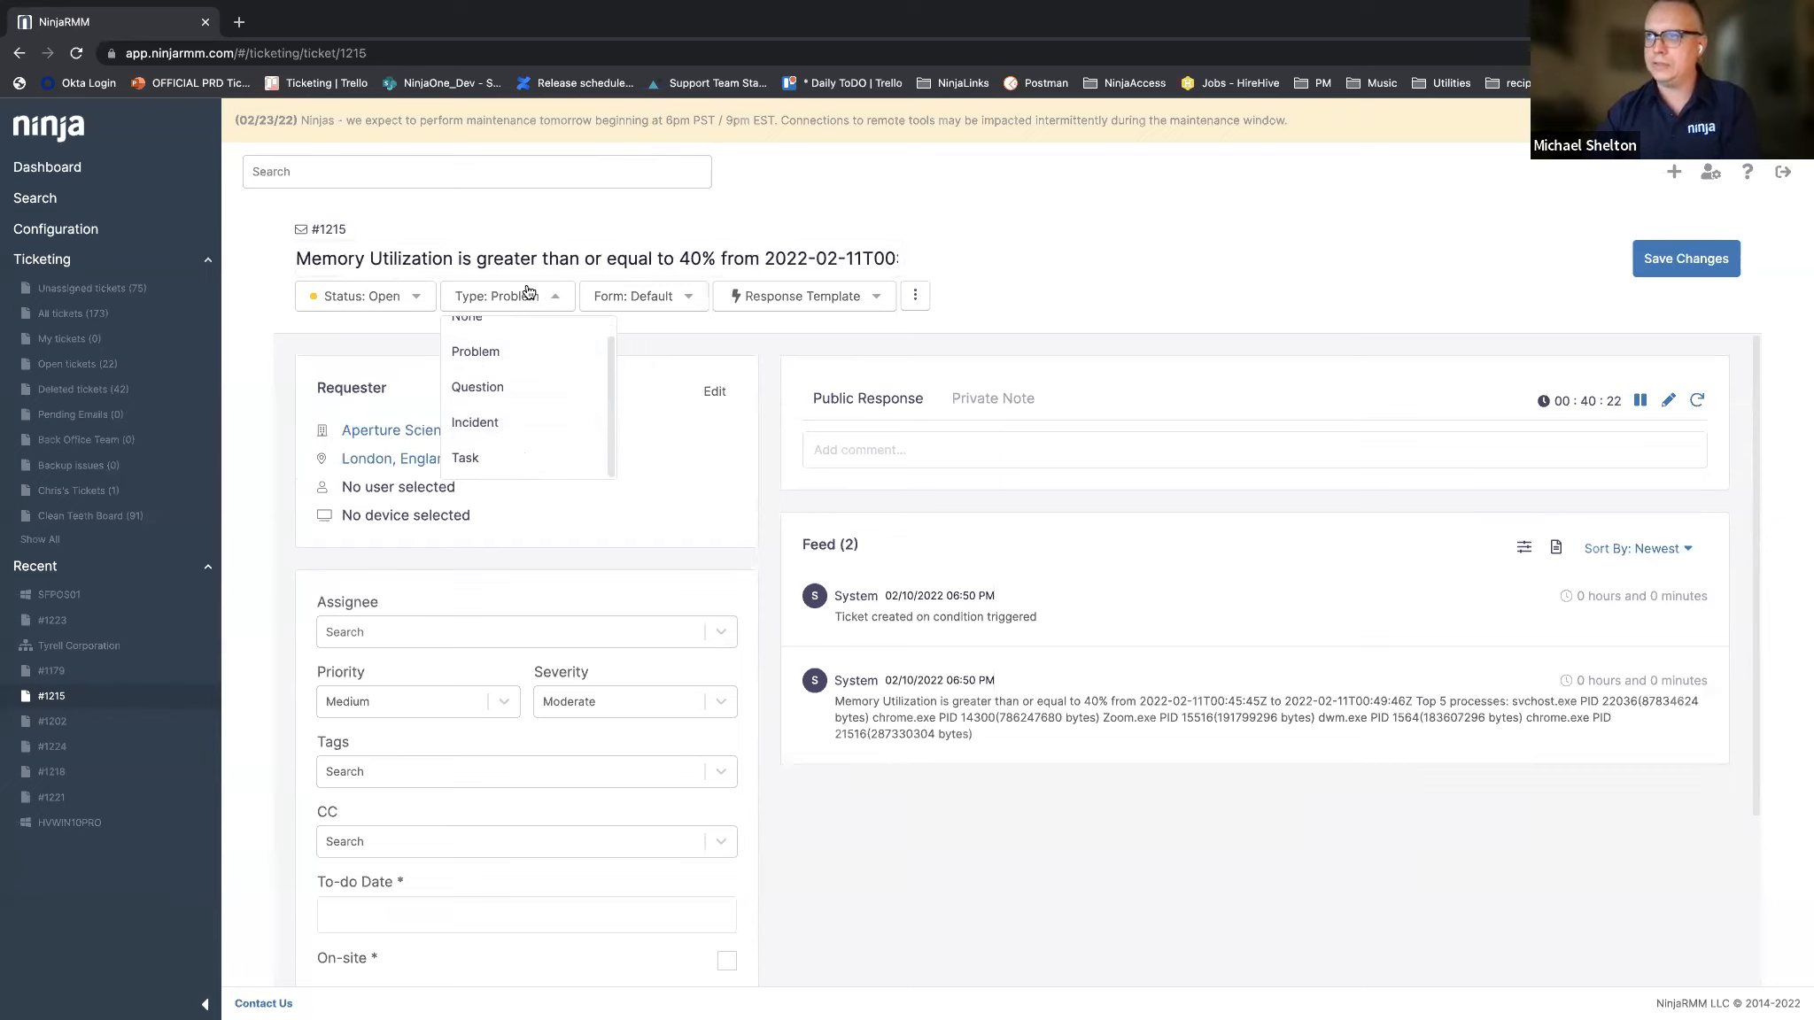
Step: Browse the ticket forms available for ticket #1215
click(667, 297)
scroll(698, 416, down, 5)
scroll(699, 416, down, 5)
scroll(699, 415, up, 10)
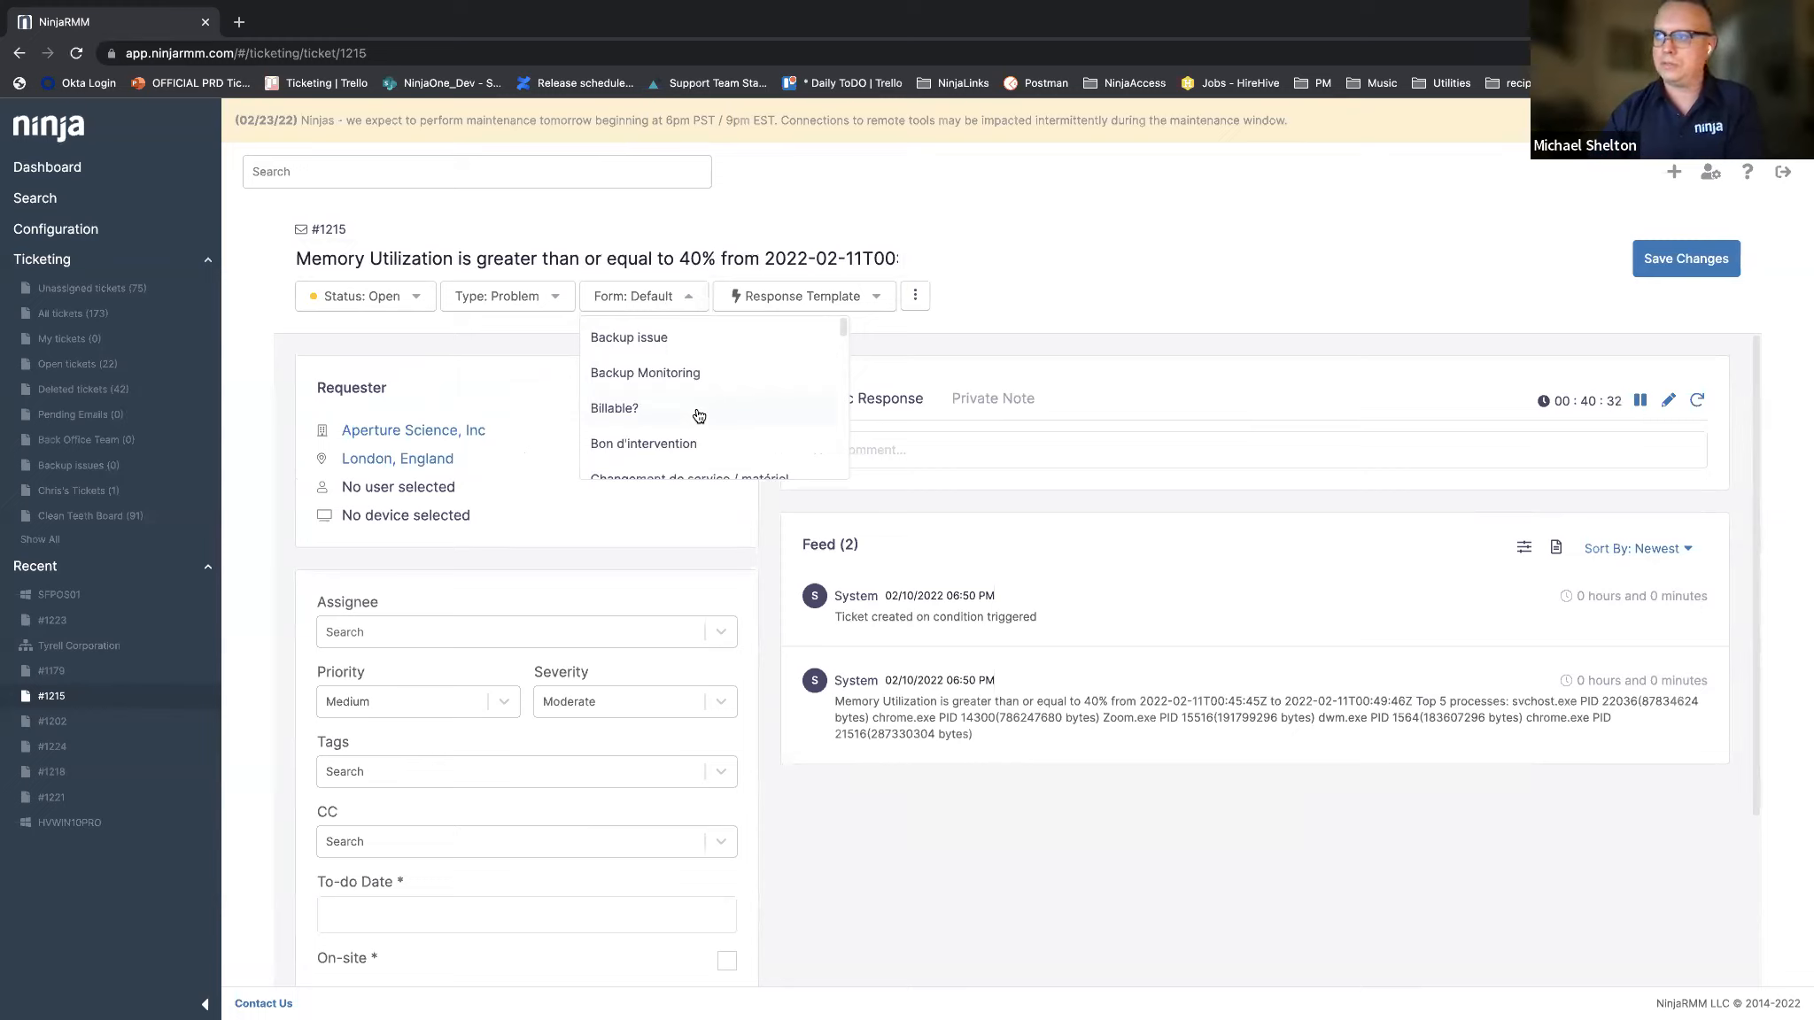
scroll(691, 416, down, 5)
scroll(688, 416, up, 5)
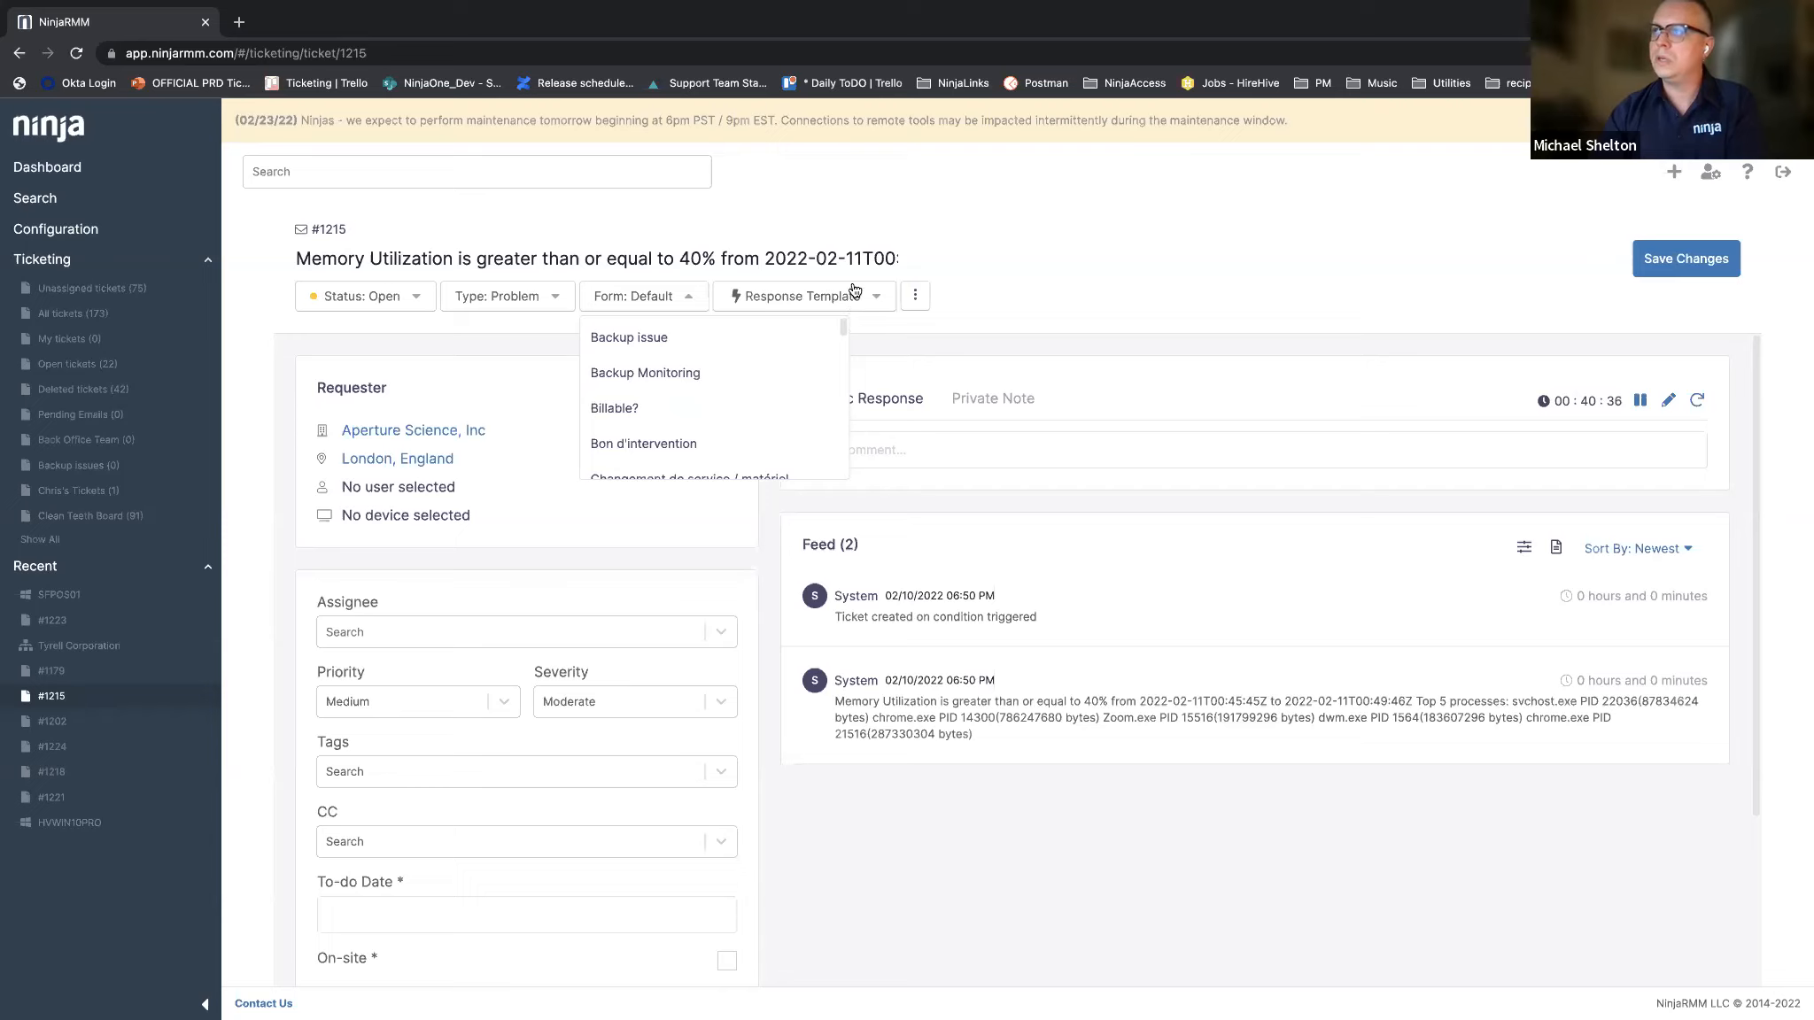
Step: View the ticket's response templates and its additional split and merge actions
click(875, 304)
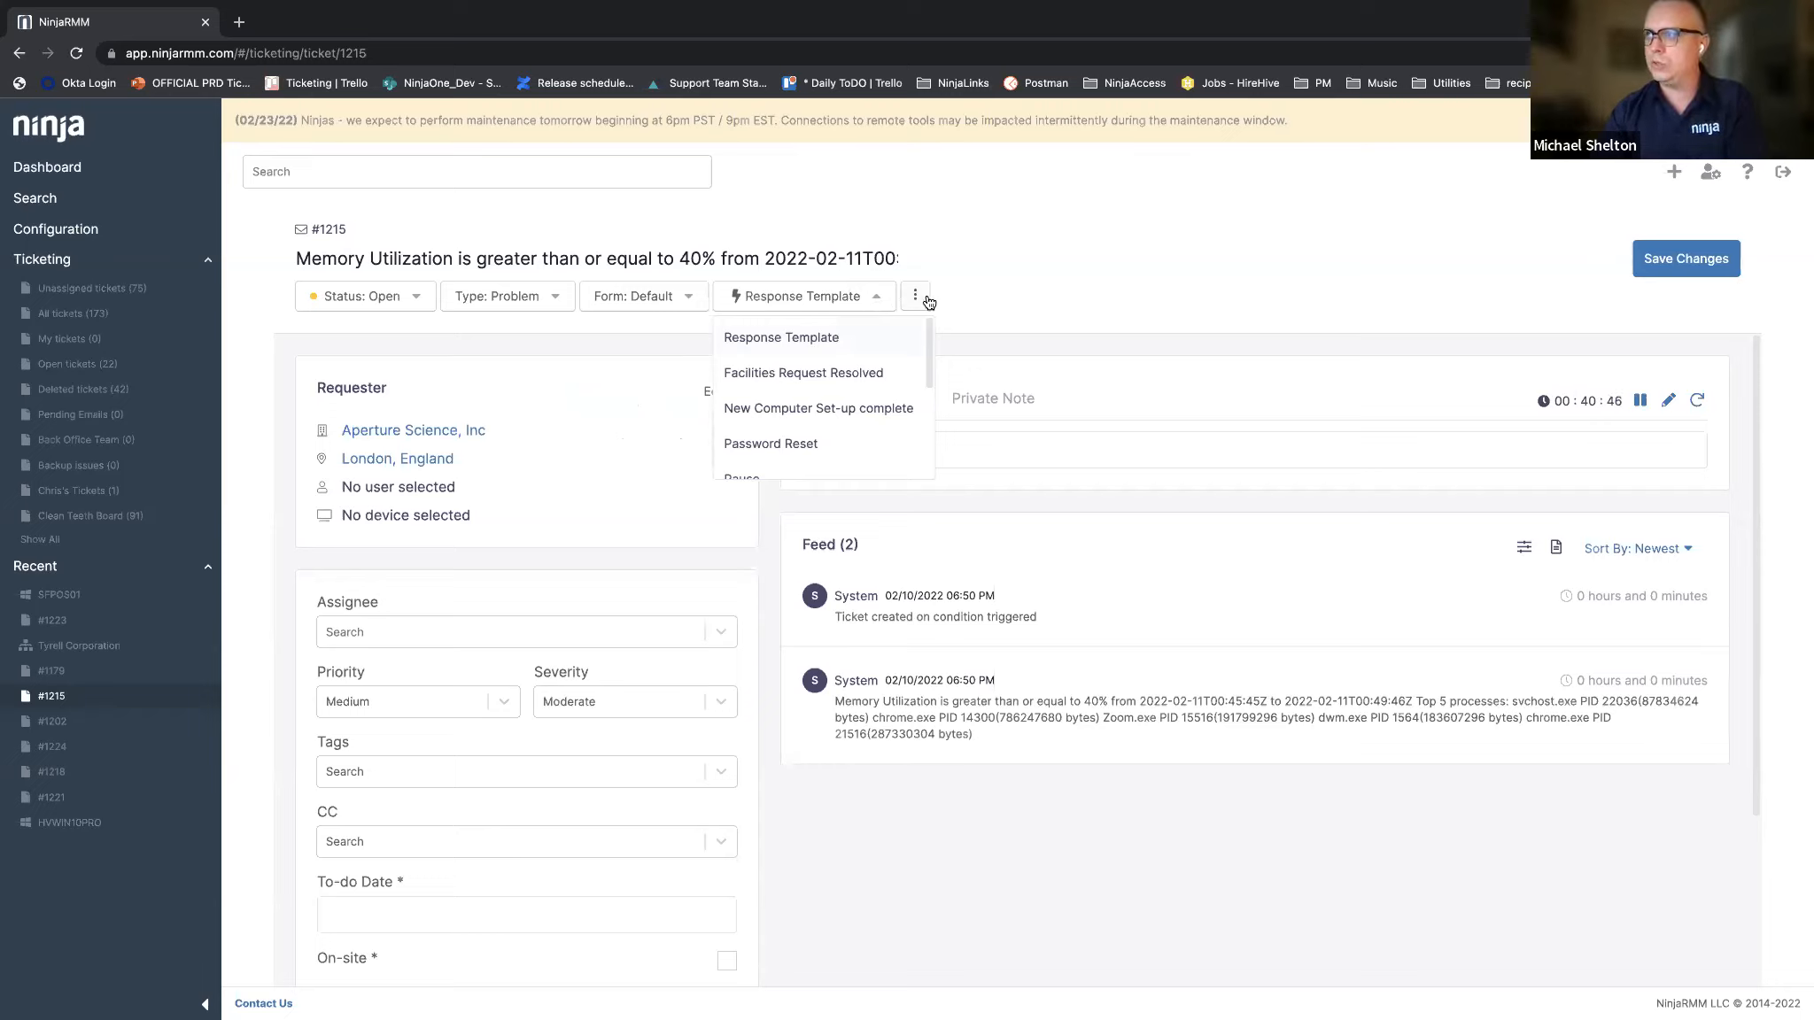
click(919, 299)
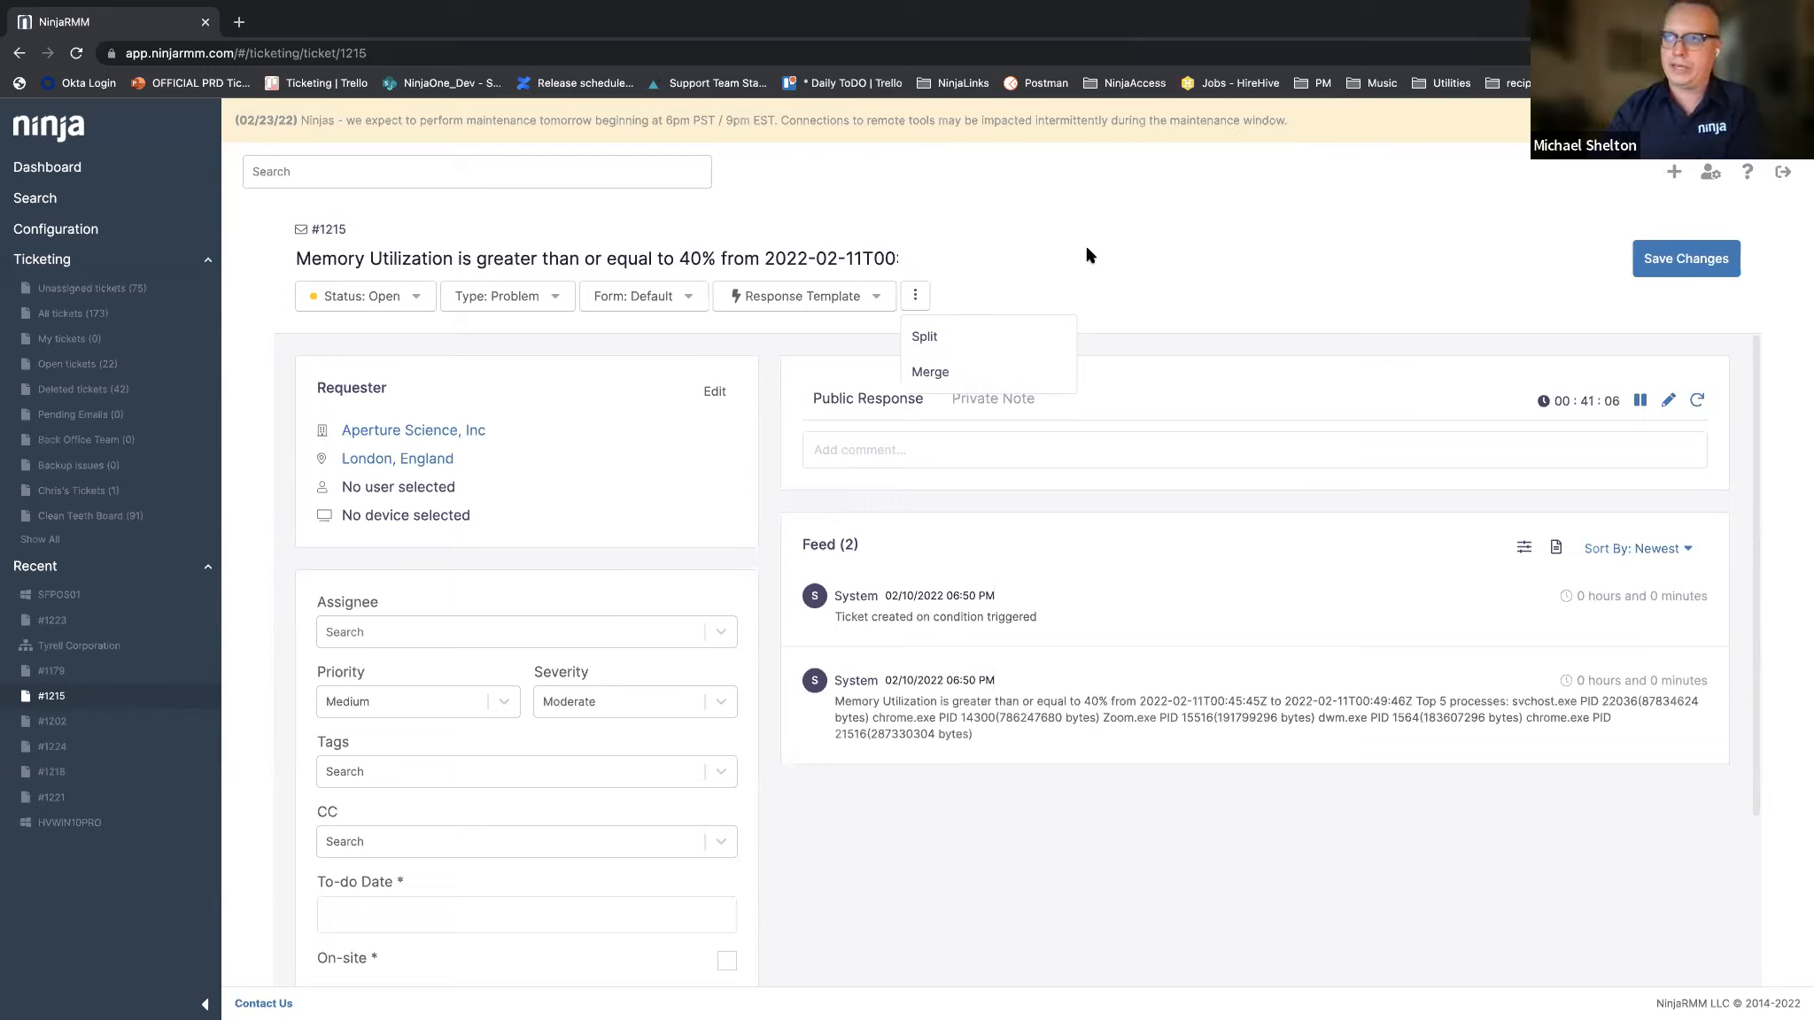
click(1093, 270)
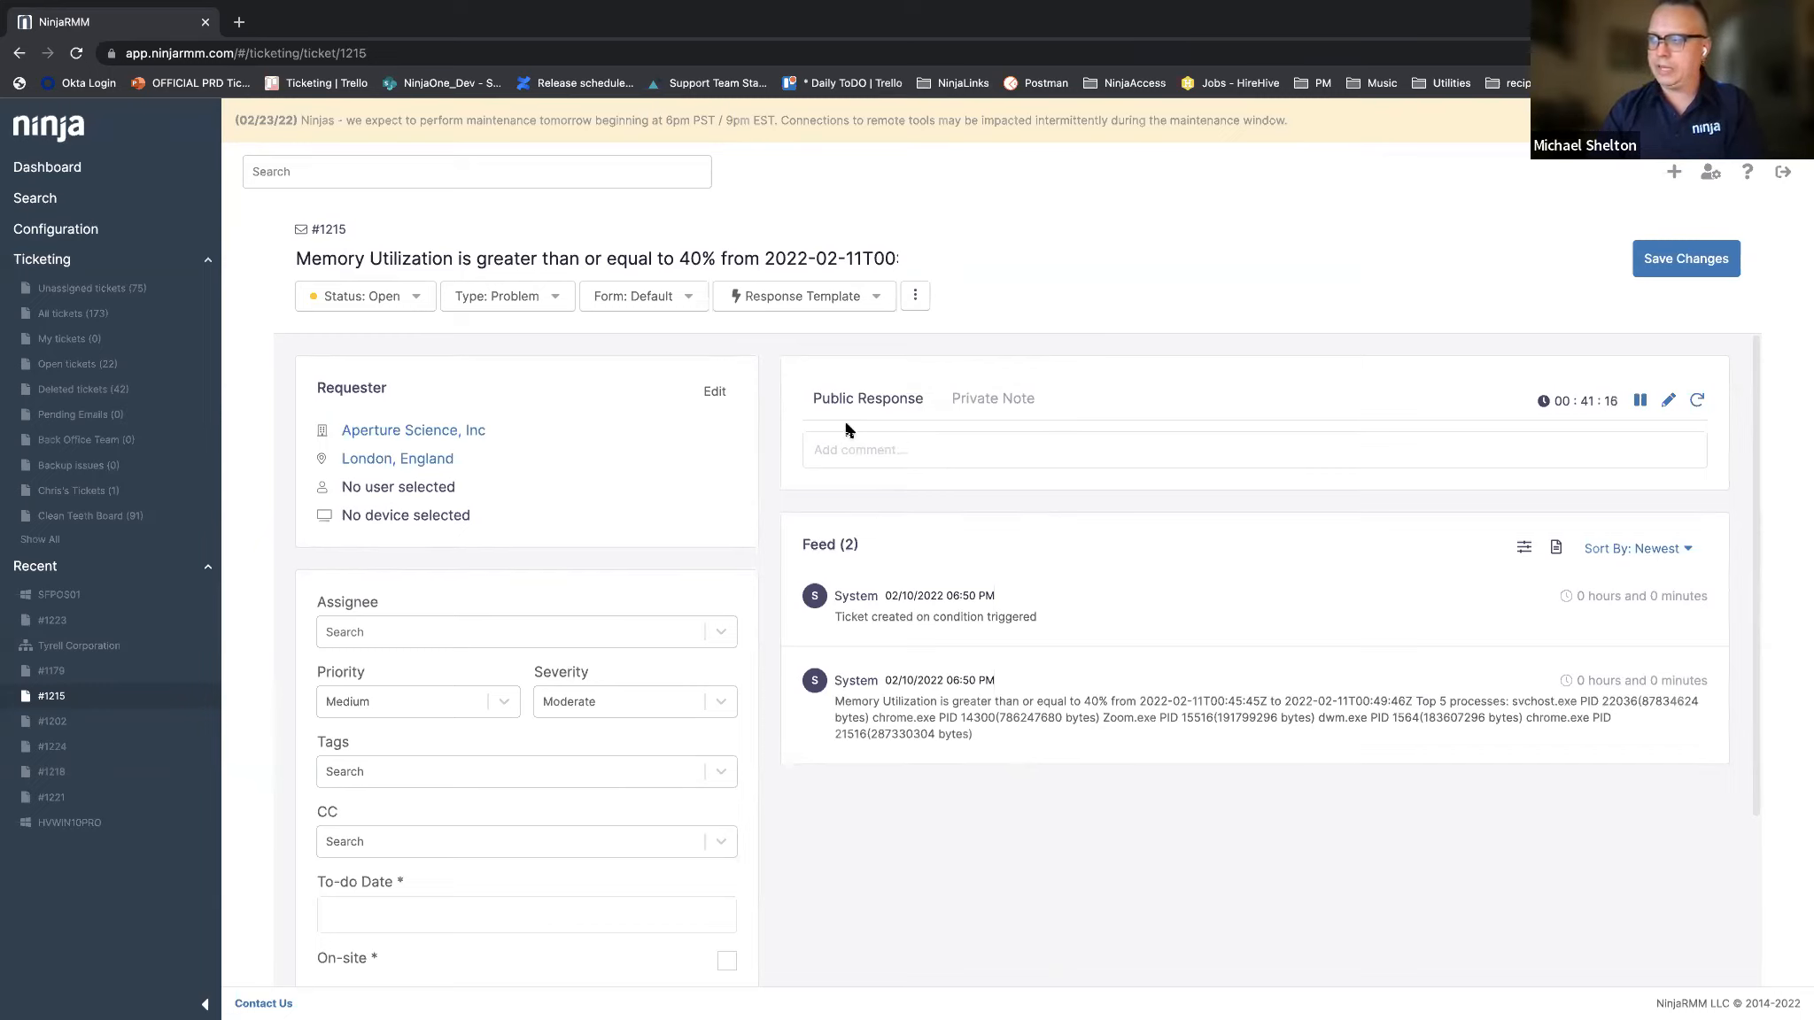
Step: Open the comment editor and compare the Public Response and Private Note modes, ending on Private Note
click(974, 400)
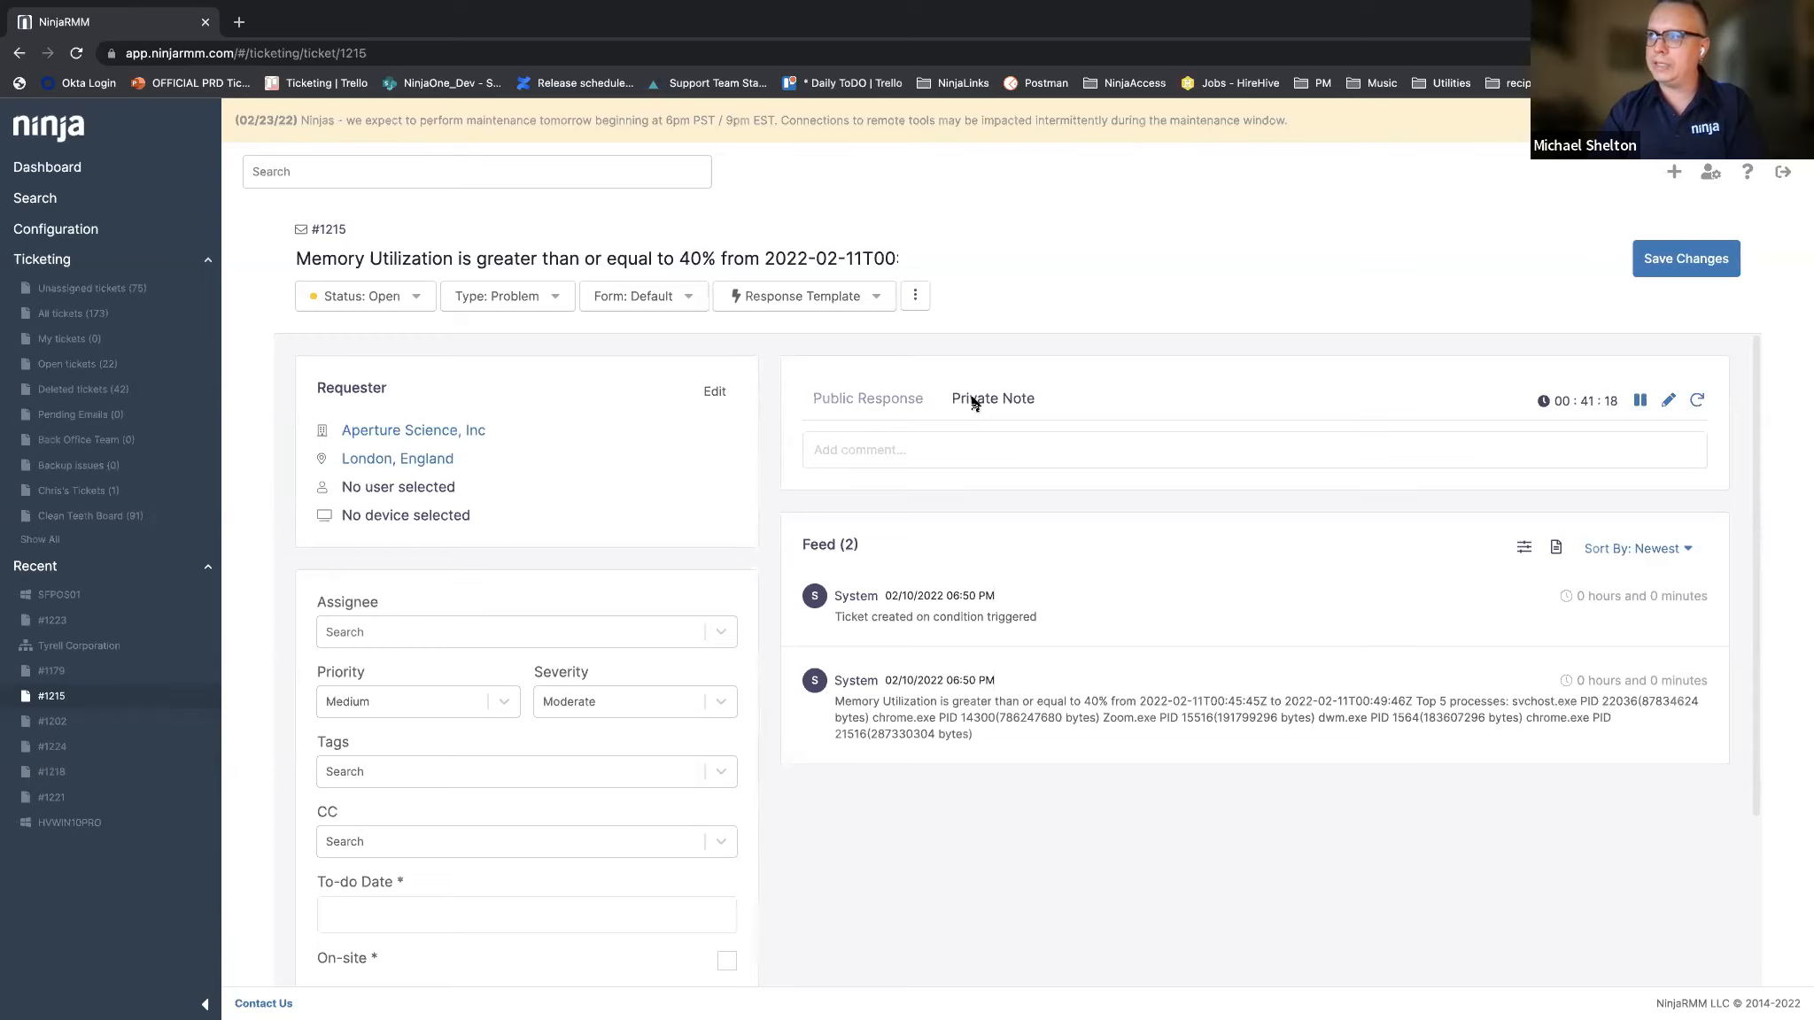
click(942, 461)
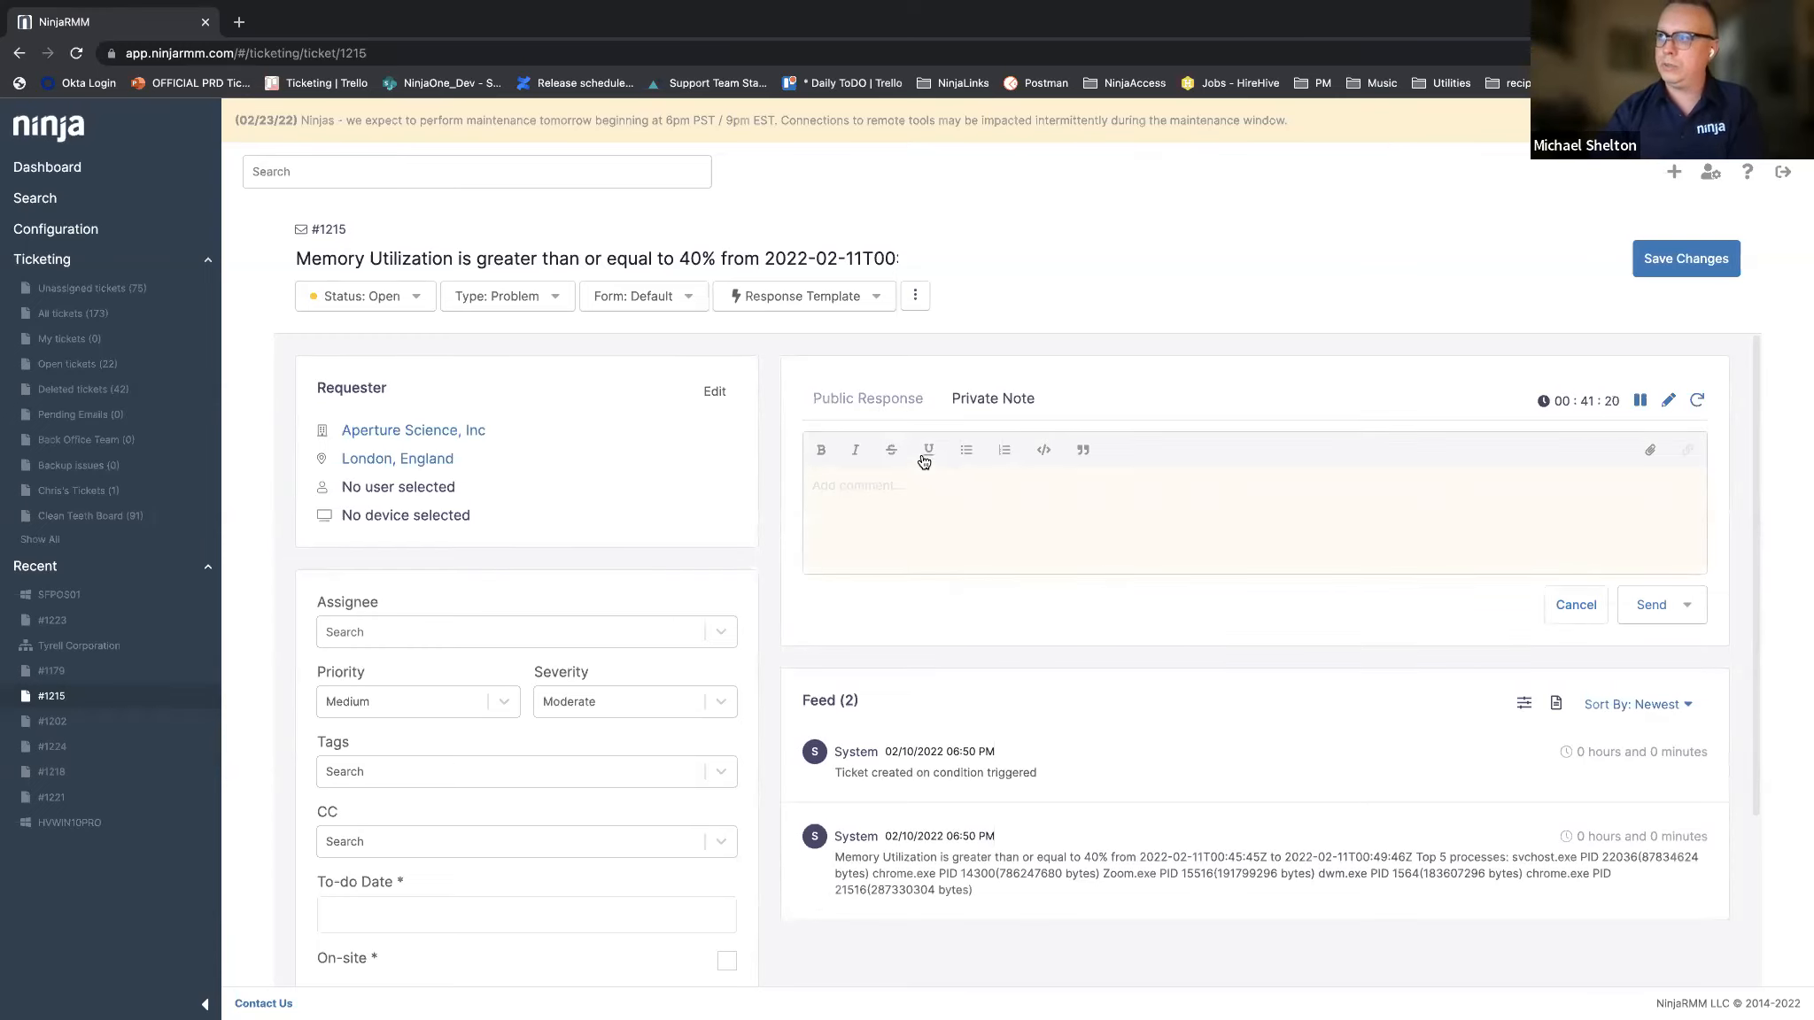
click(870, 399)
click(1007, 401)
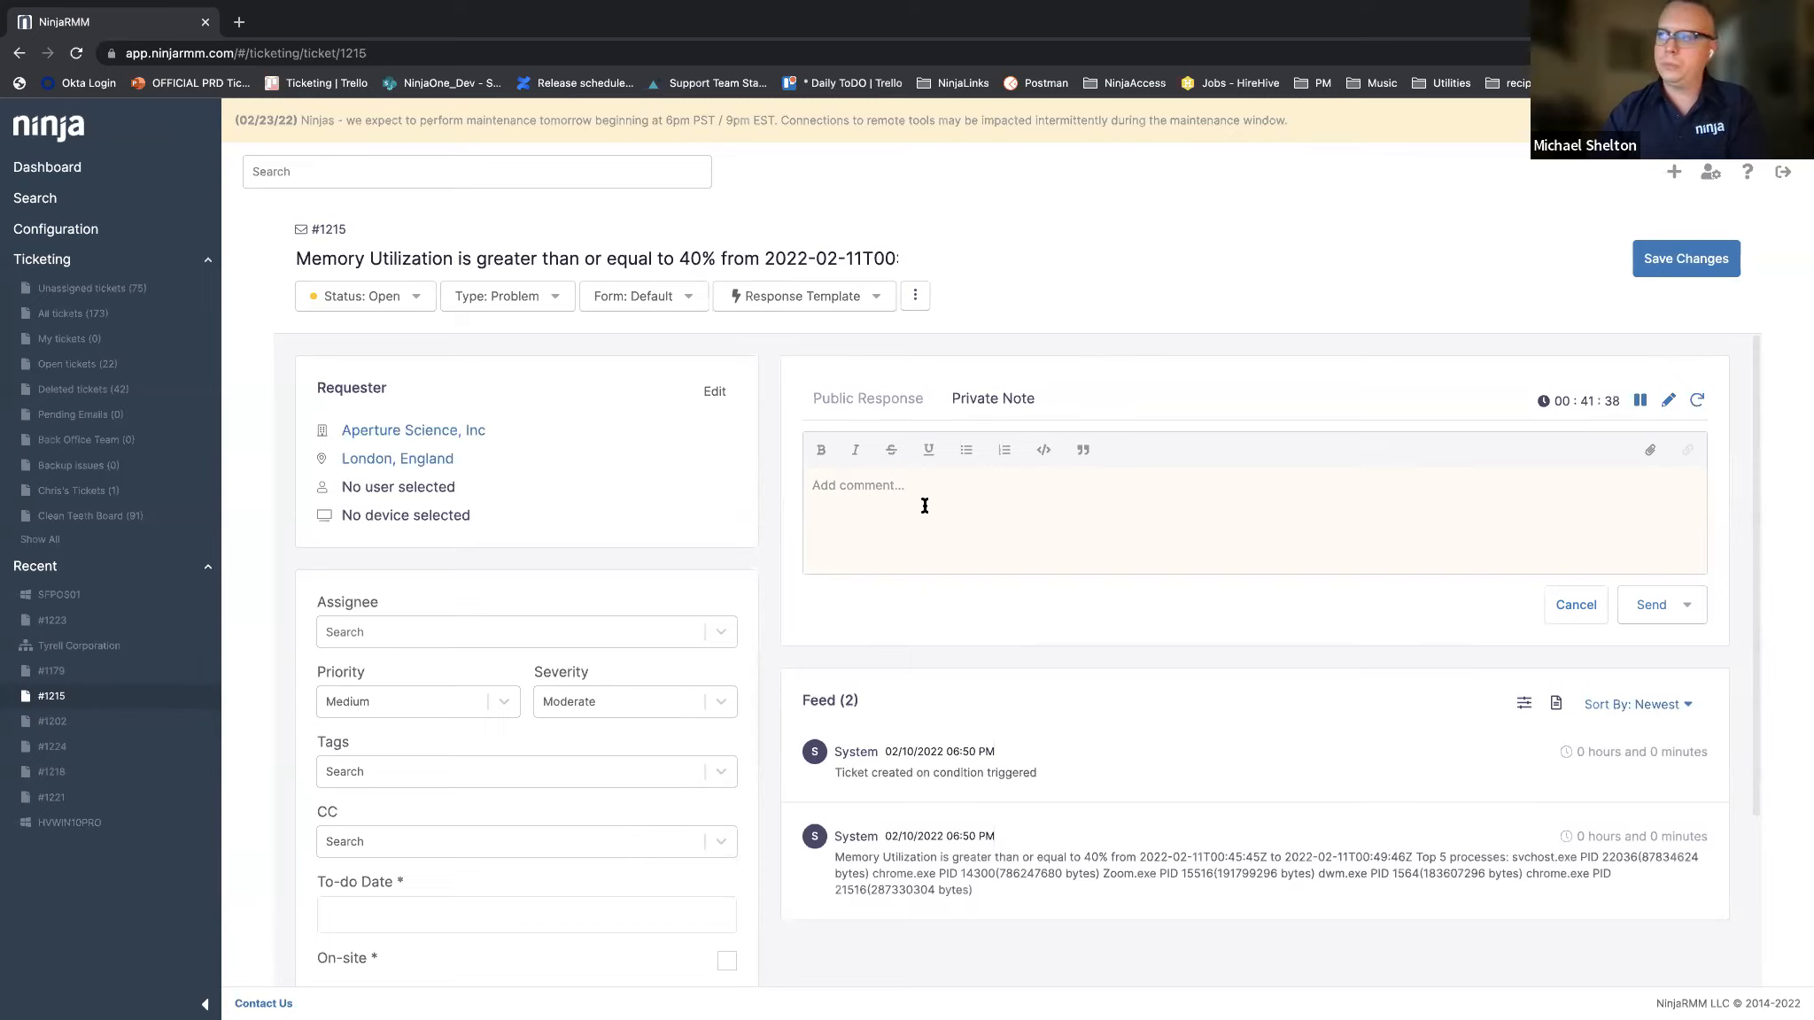
click(870, 405)
click(994, 399)
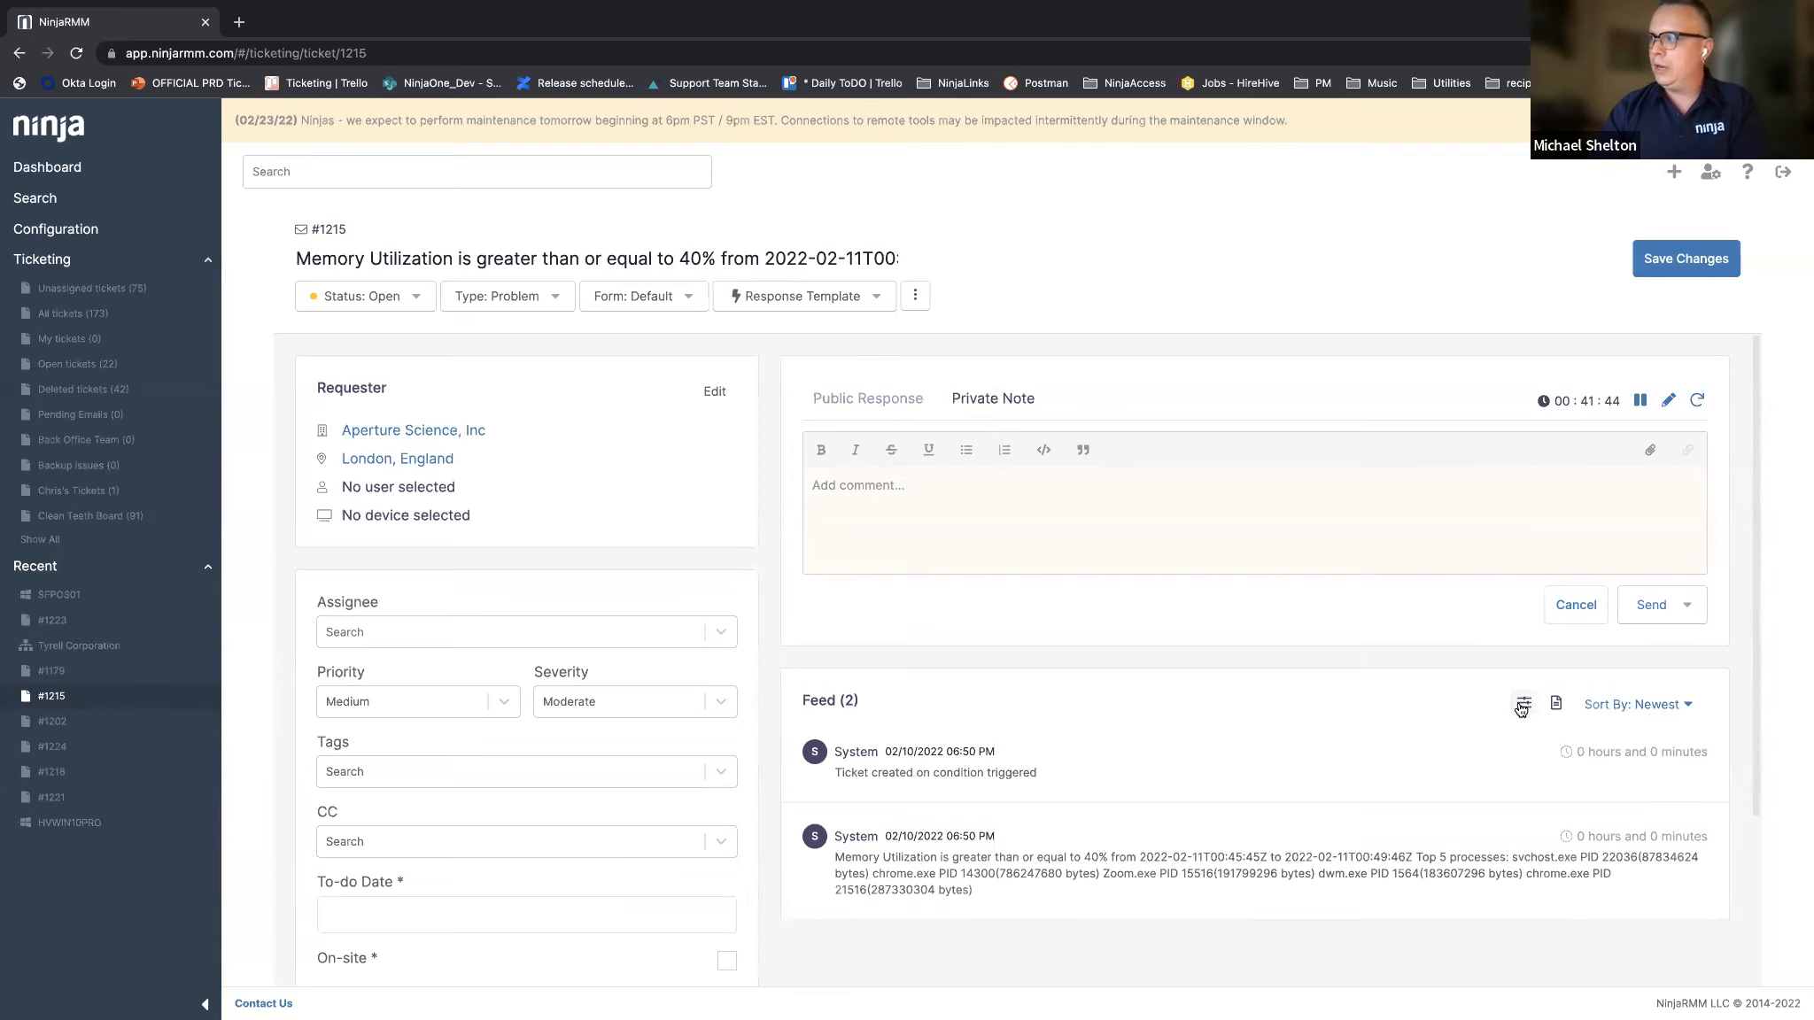
Step: Exclude private responses from the ticket's feed filter and include them again
scroll(1240, 840, down, 2)
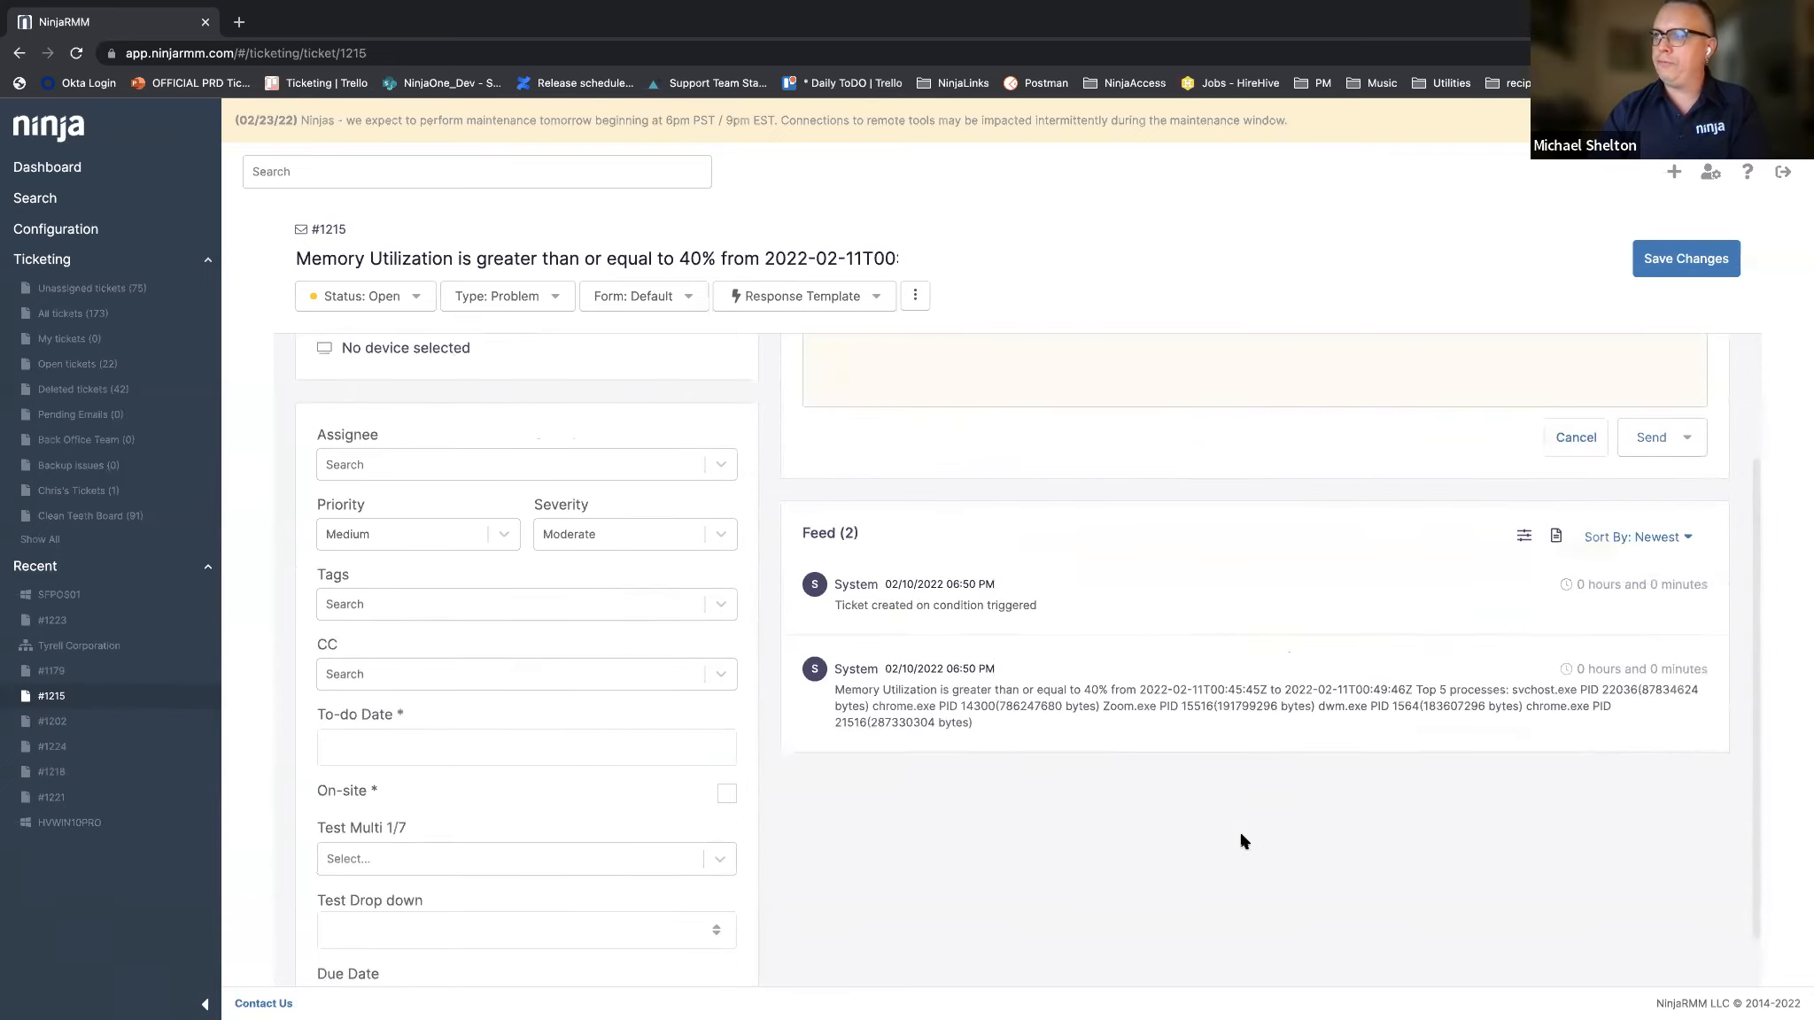
scroll(1241, 840, down, 1)
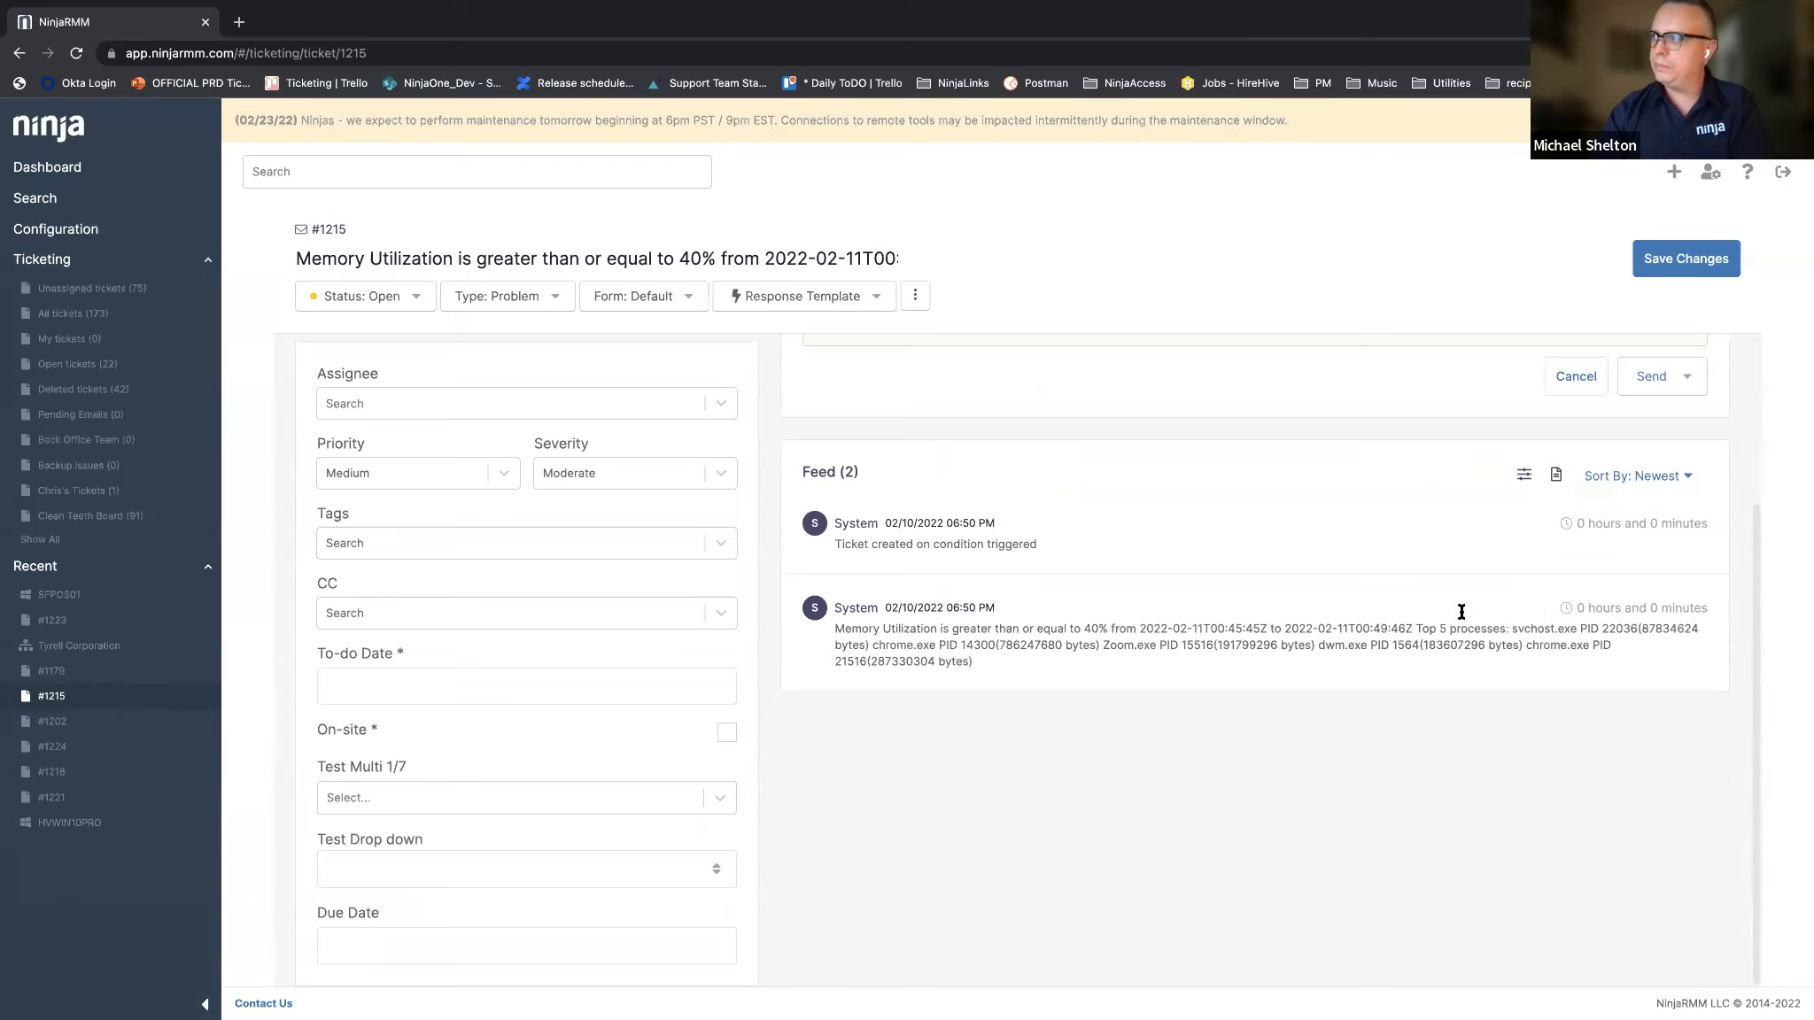
click(1524, 476)
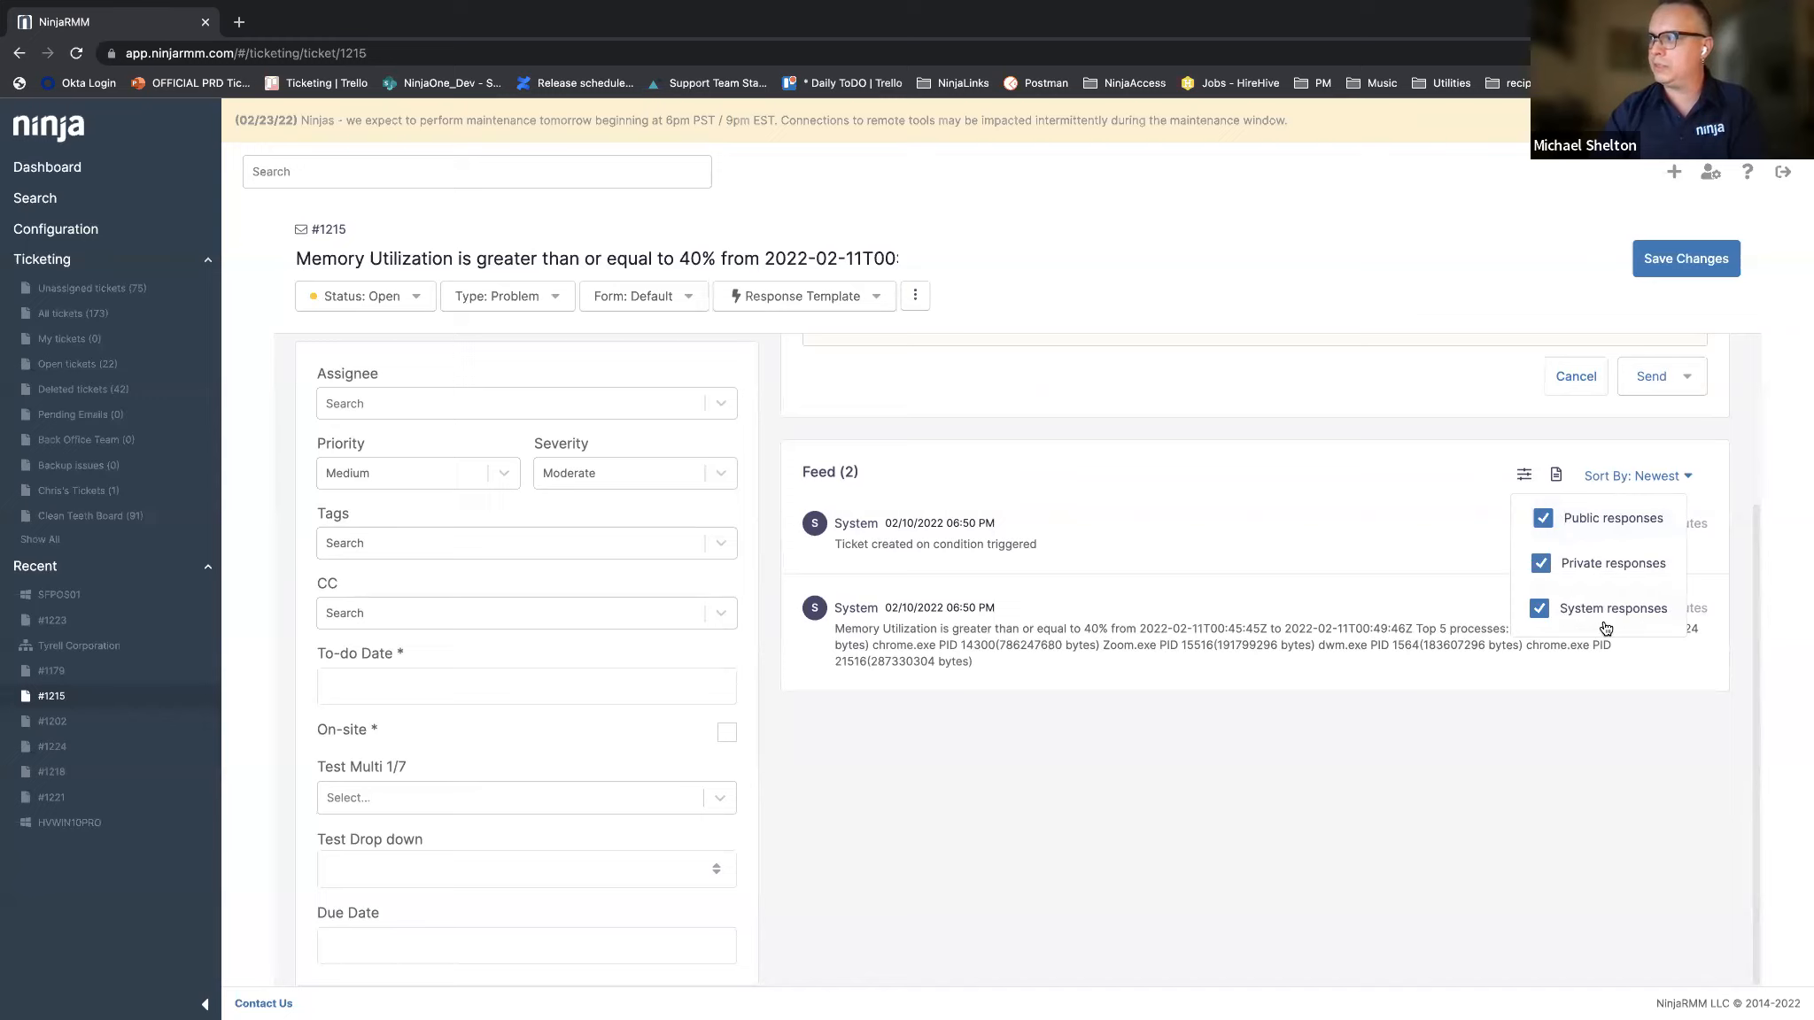
click(1542, 565)
click(1523, 475)
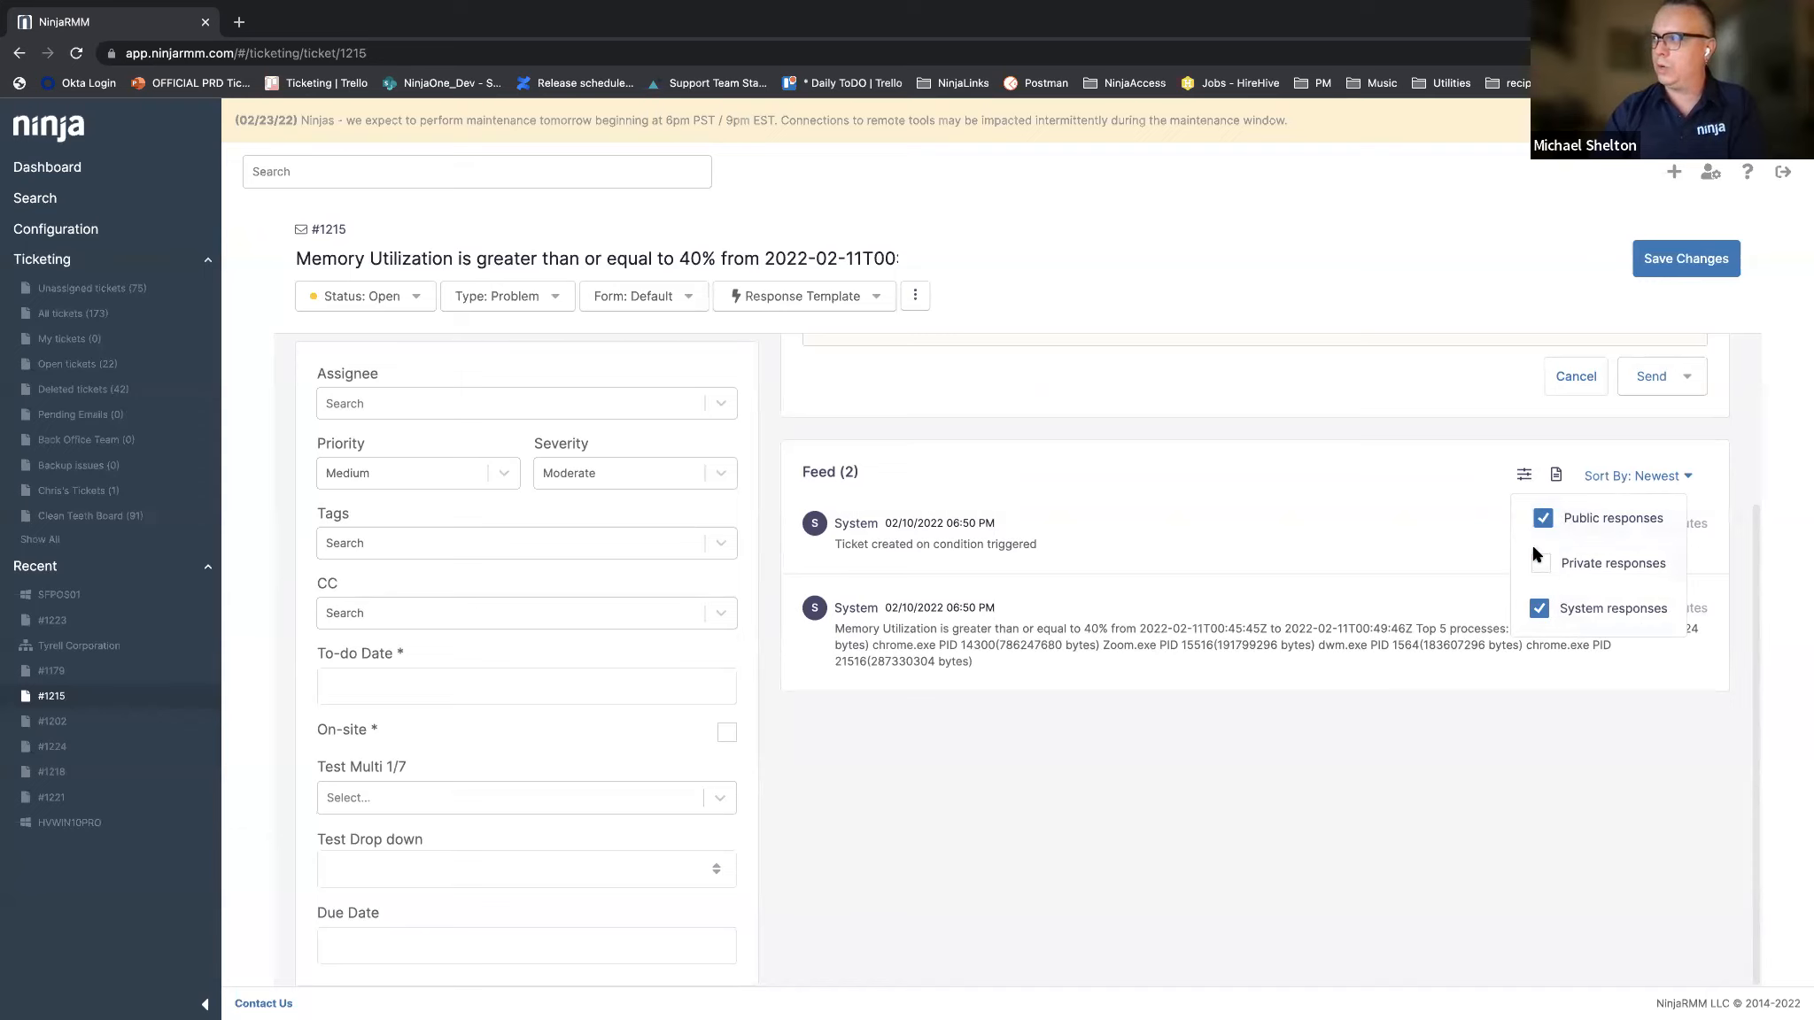
click(1541, 565)
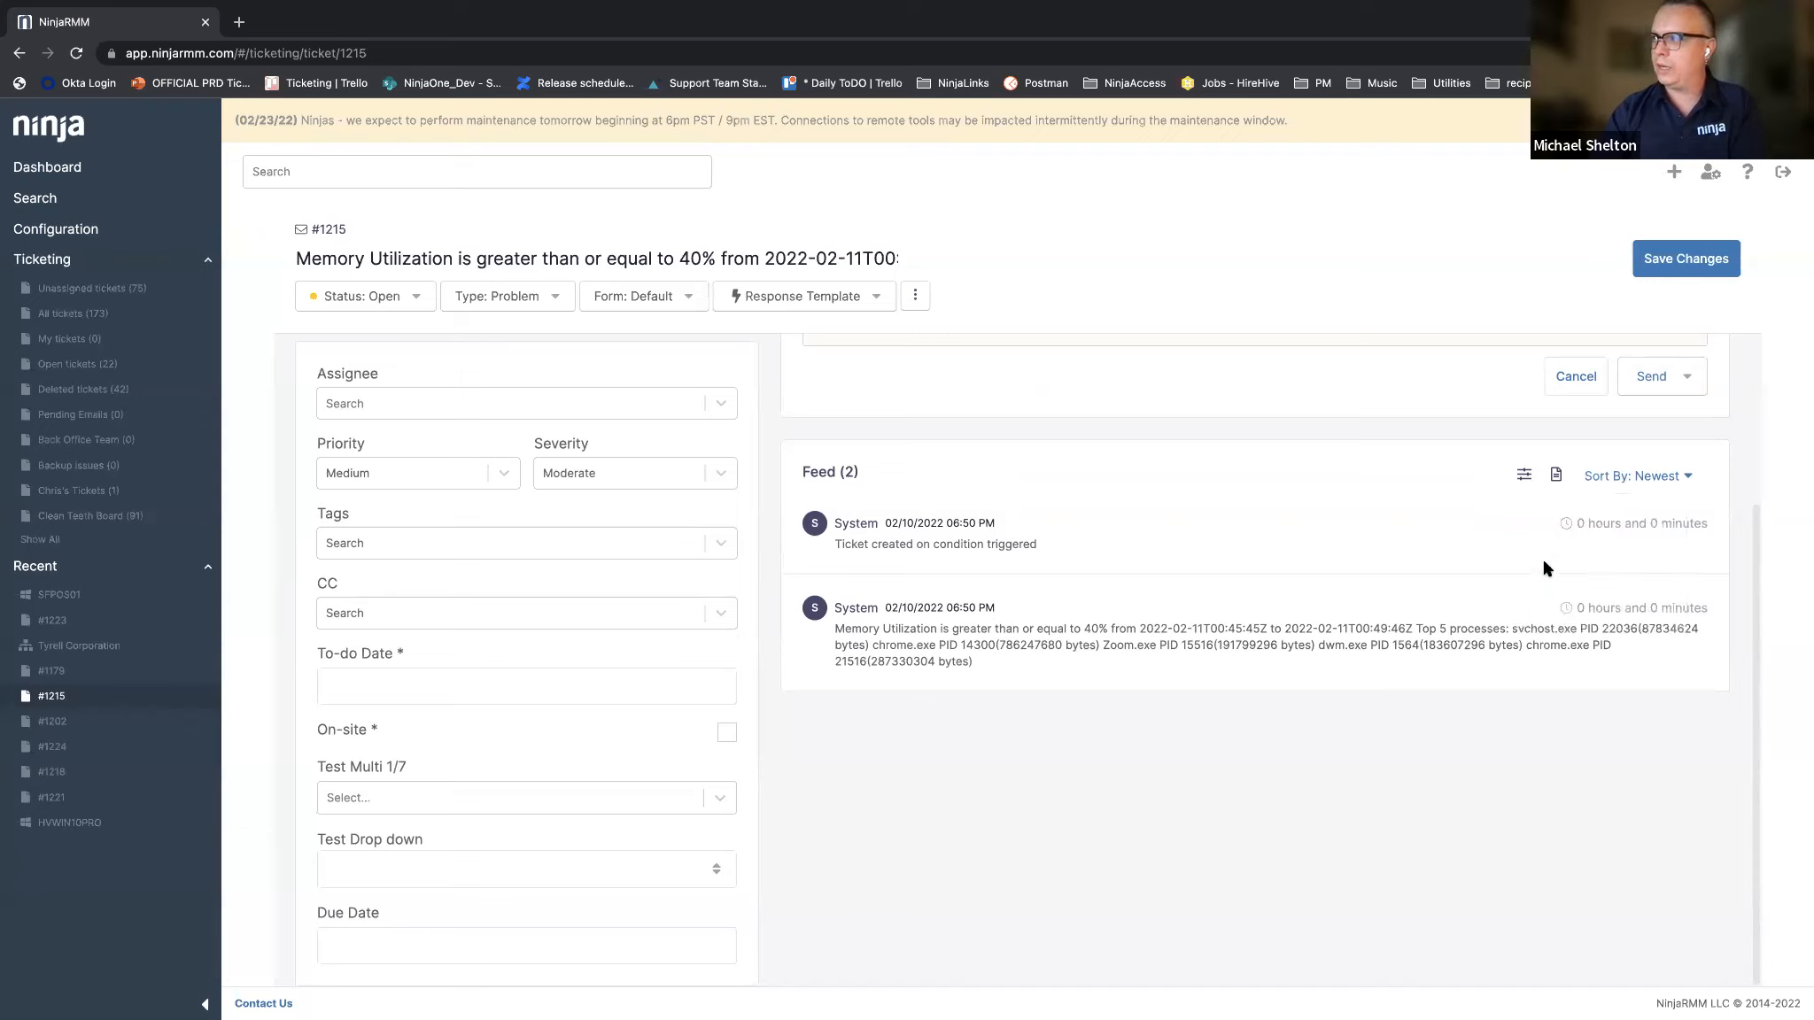
Step: Expand the event details in the ticket's feed and examine the field values recorded at ticket creation
click(1556, 476)
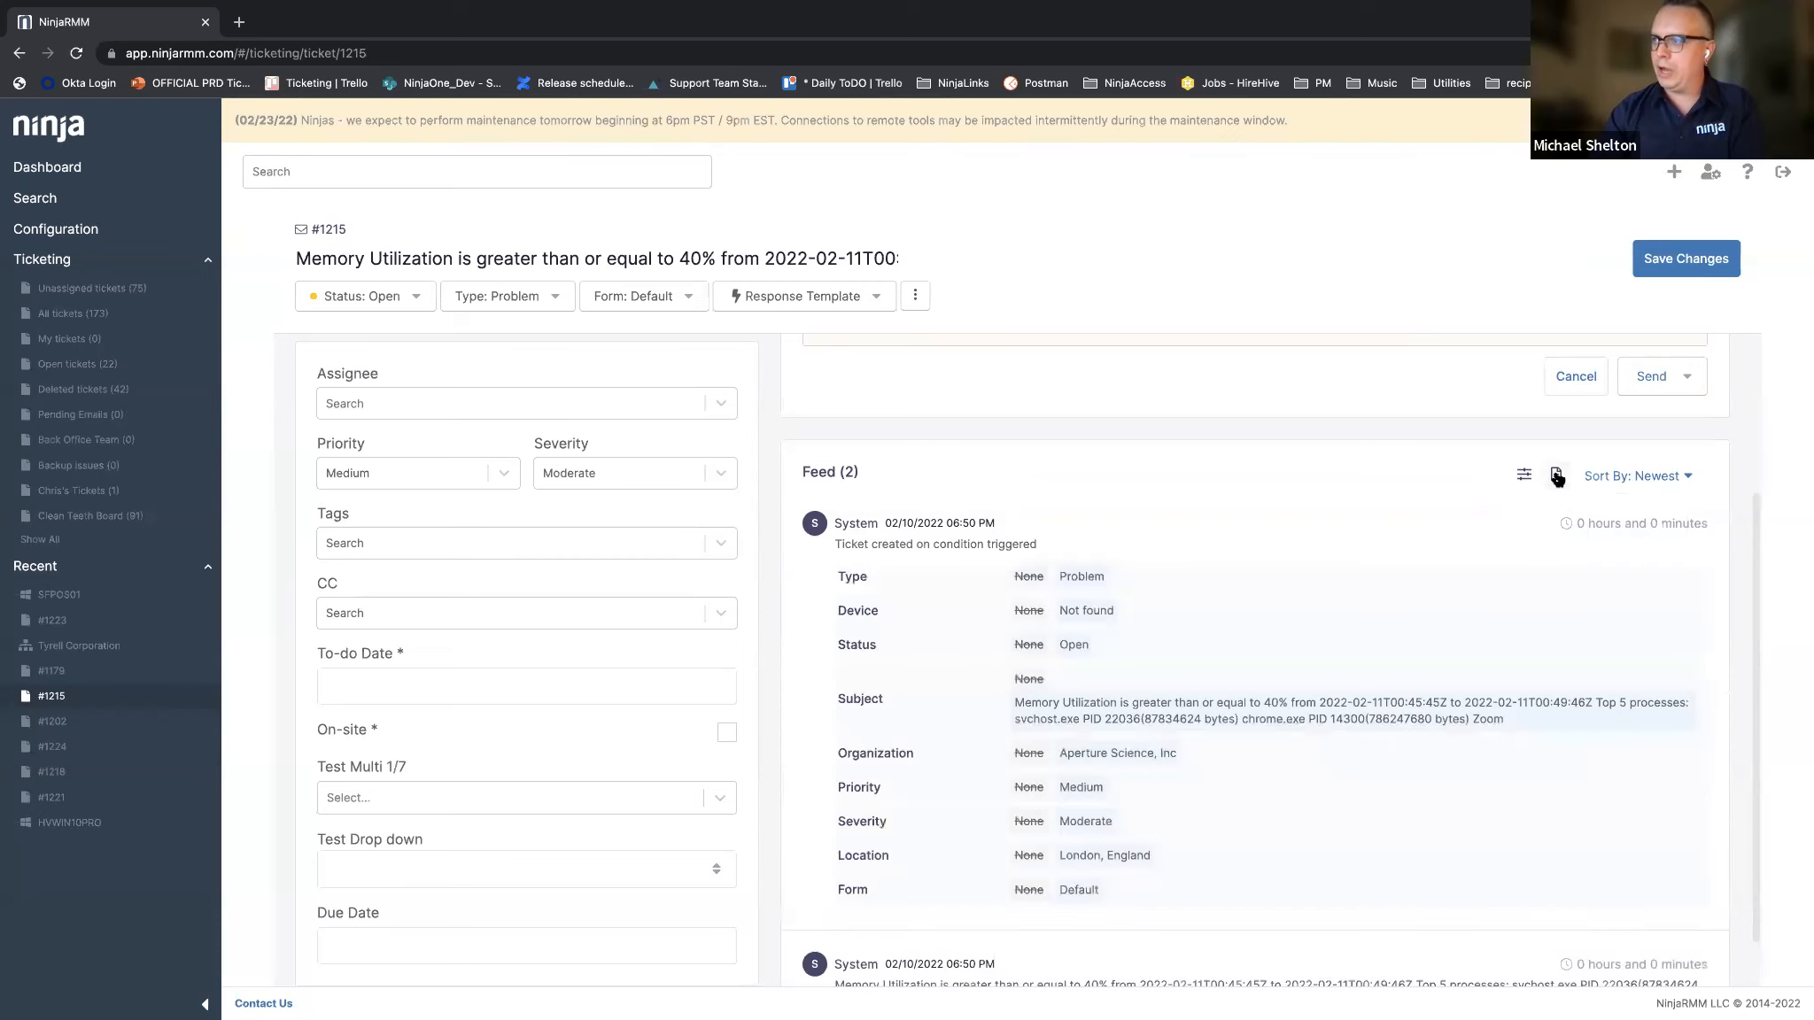
scroll(1457, 735, down, 1)
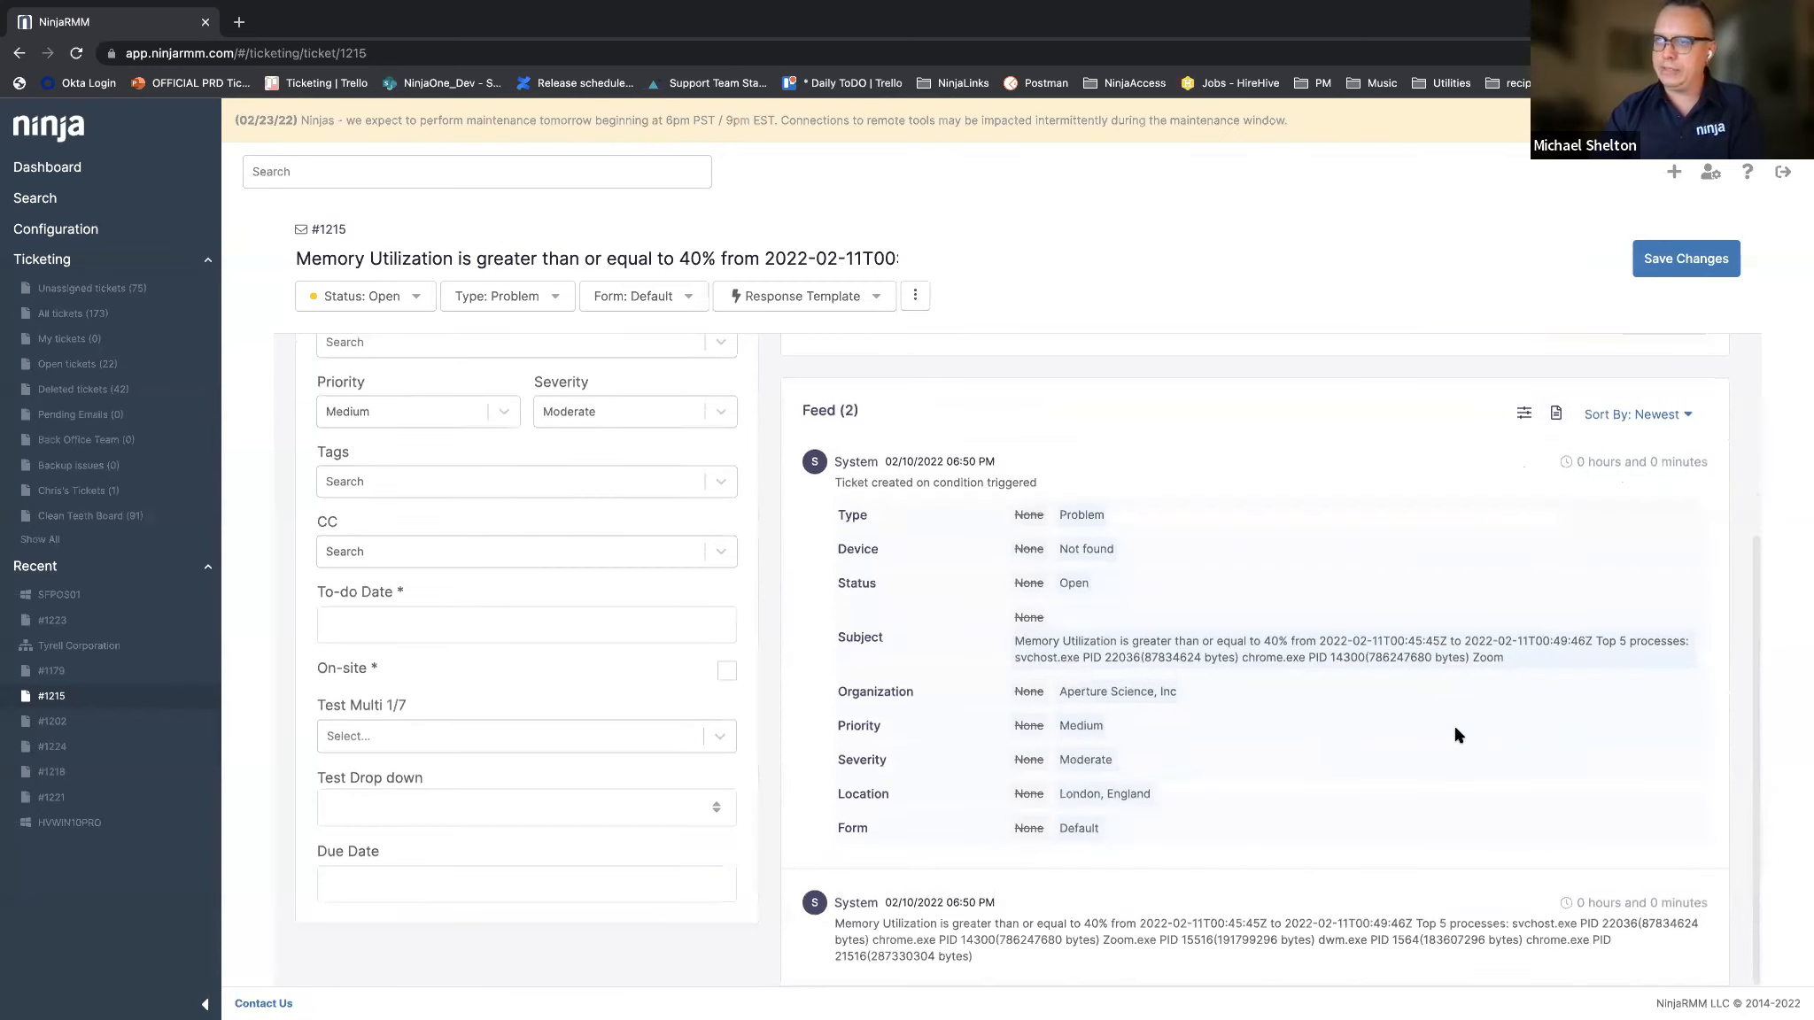
scroll(1457, 735, up, 1)
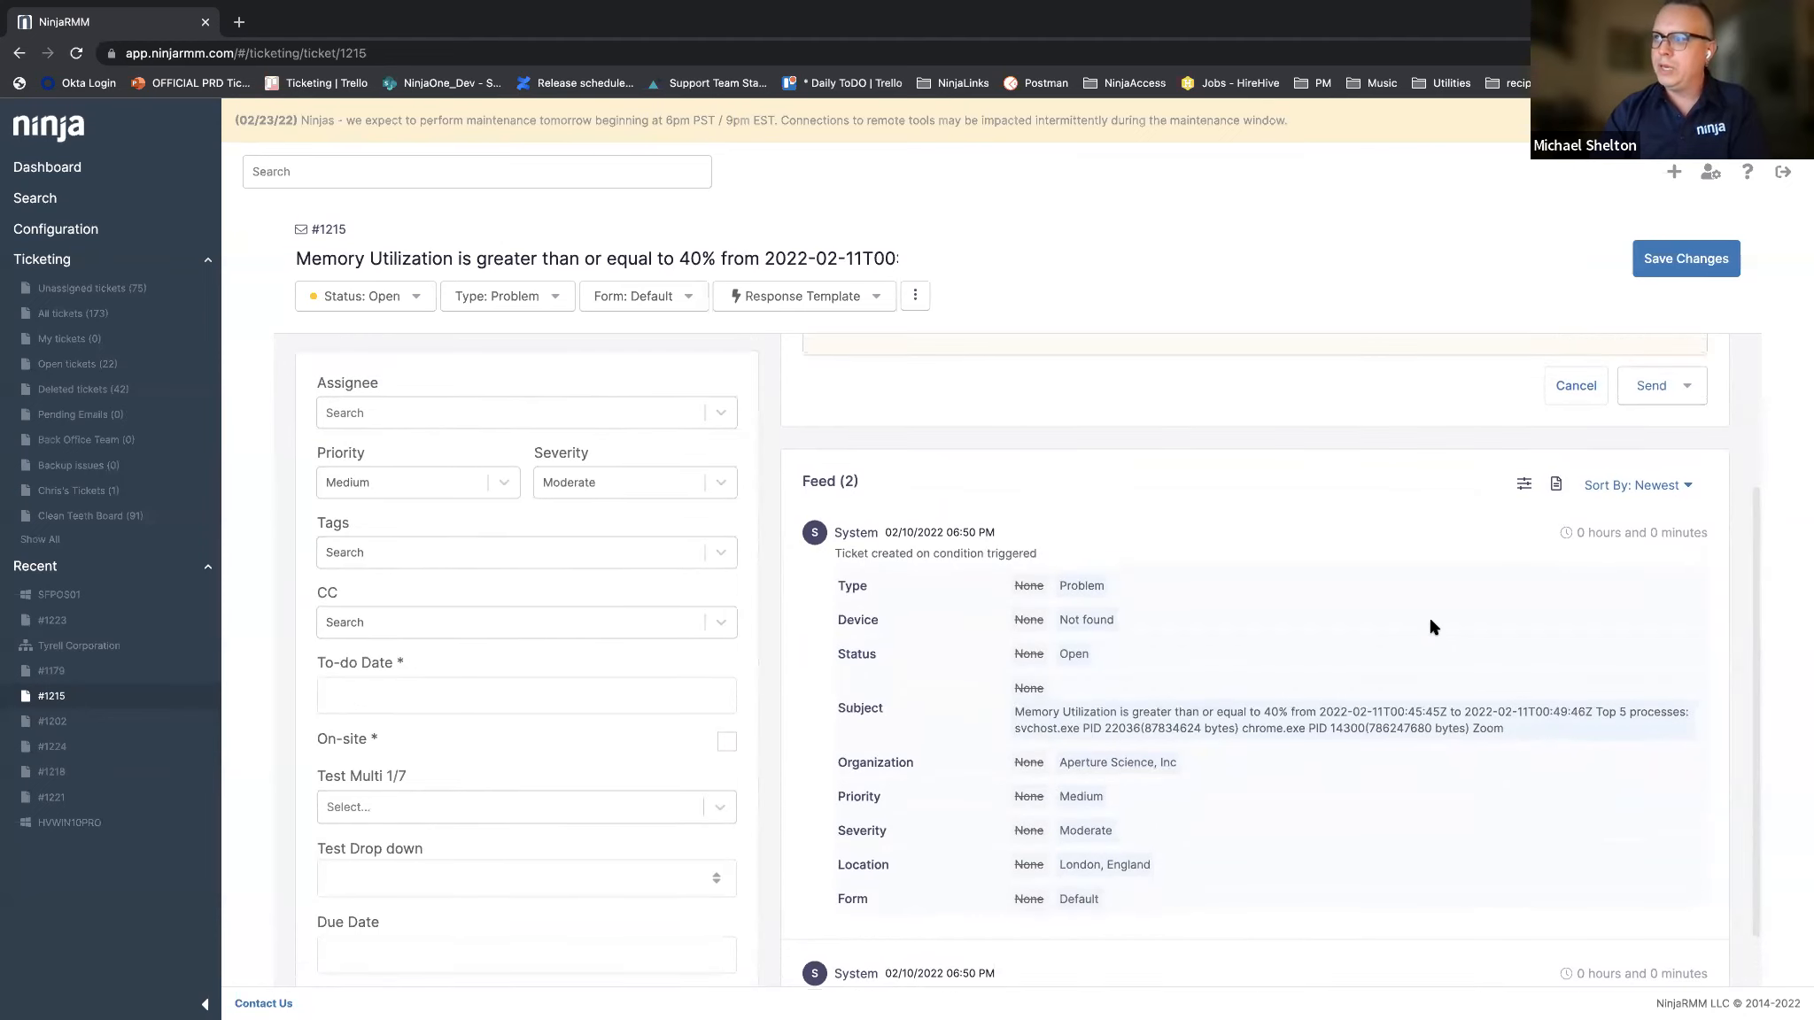
scroll(1432, 627, down, 1)
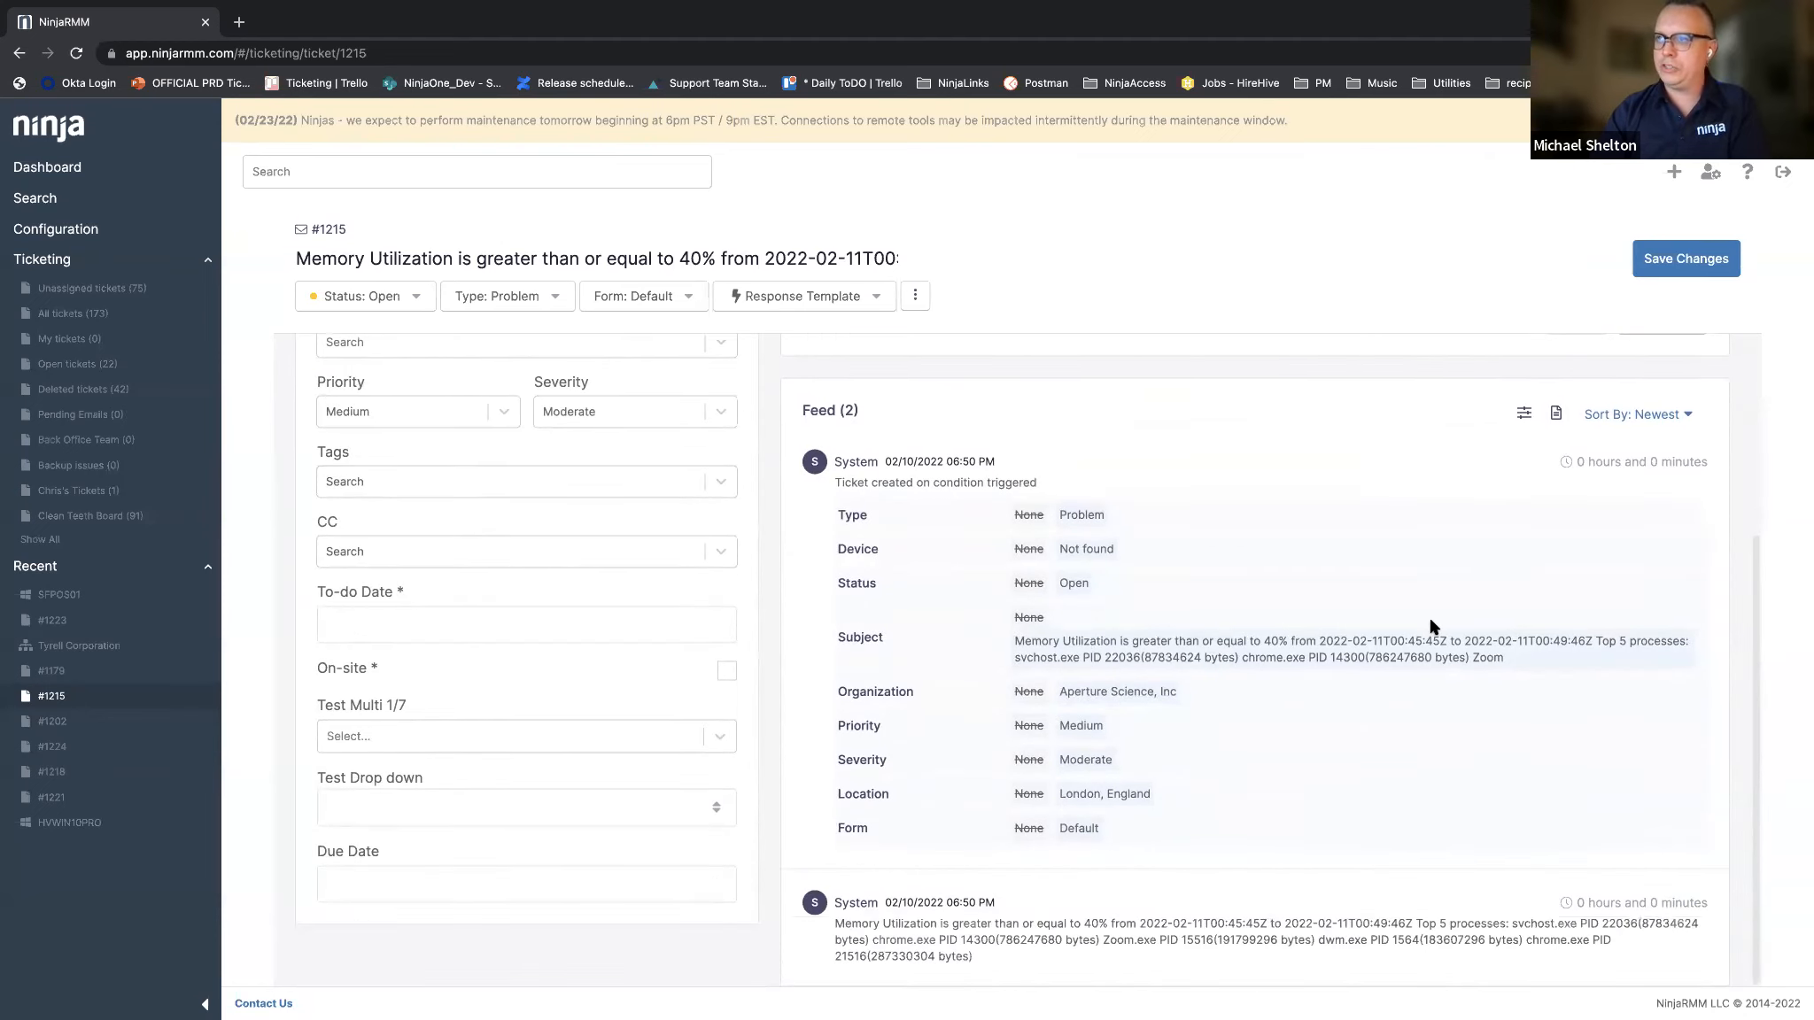
scroll(1432, 627, up, 3)
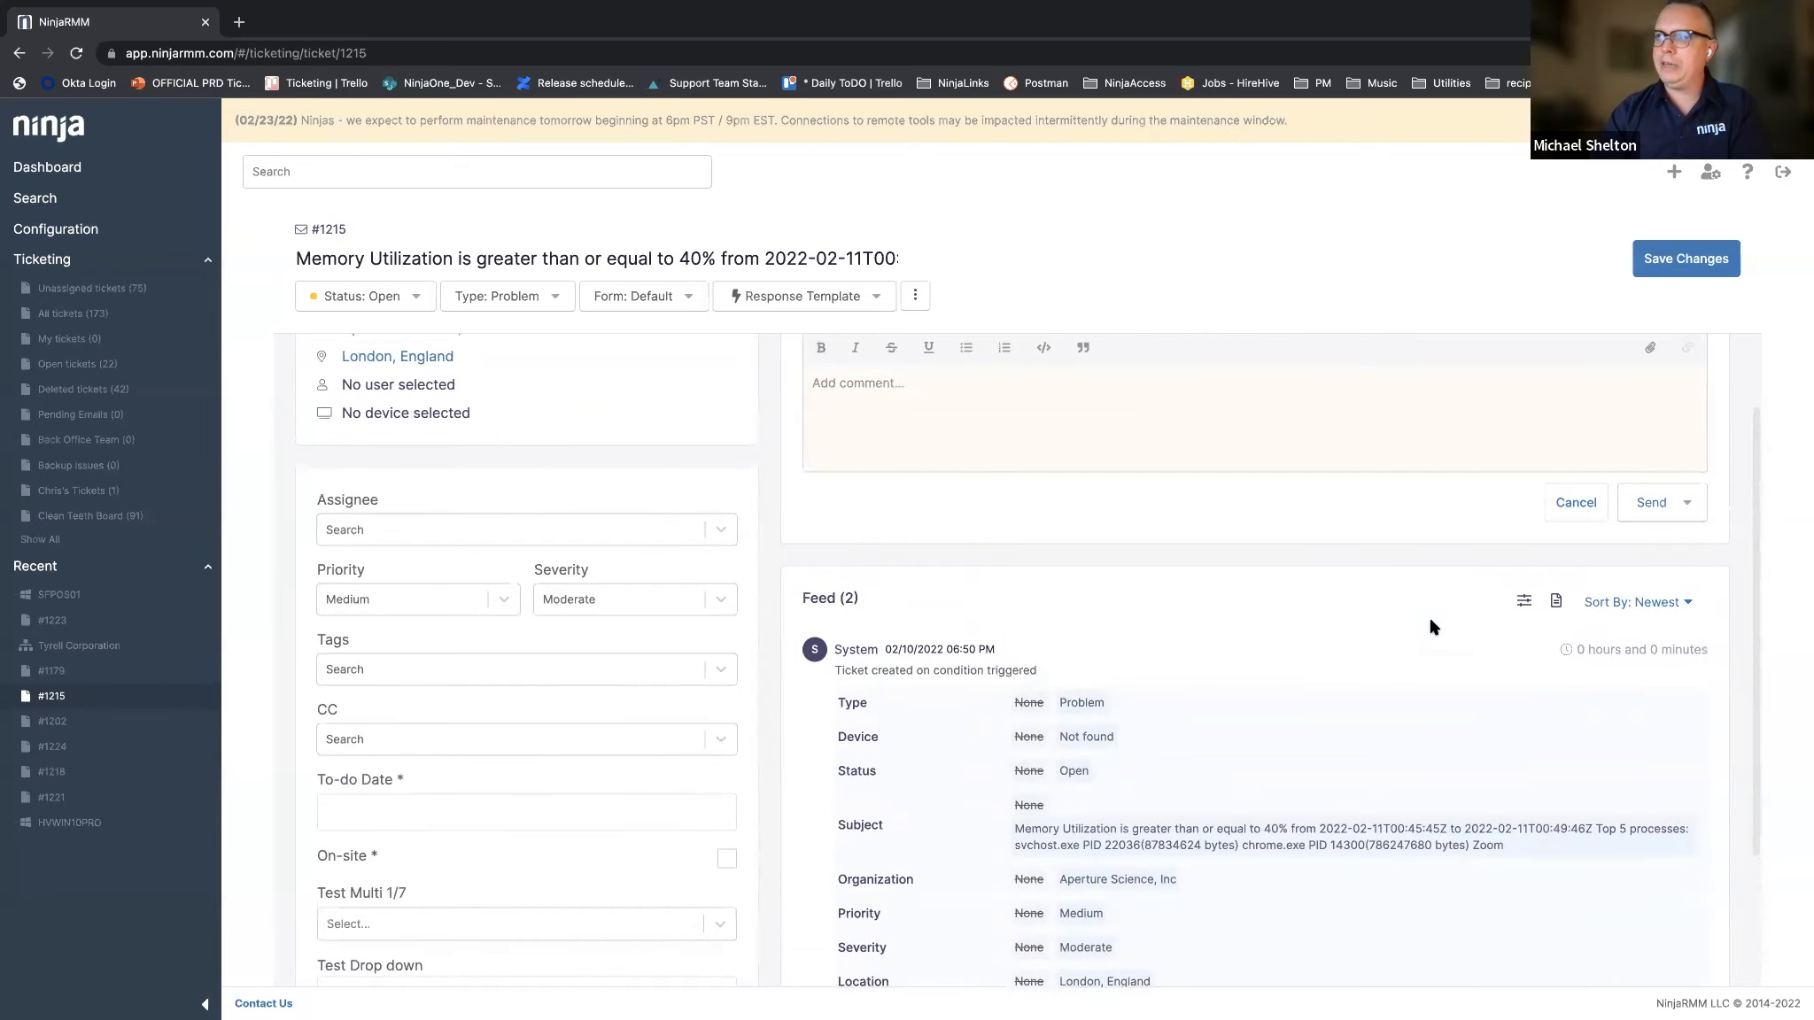
Step: Look through the ticket feed's creation details and the system description entry beneath them
scroll(1432, 627, up, 2)
scroll(390, 822, down, 5)
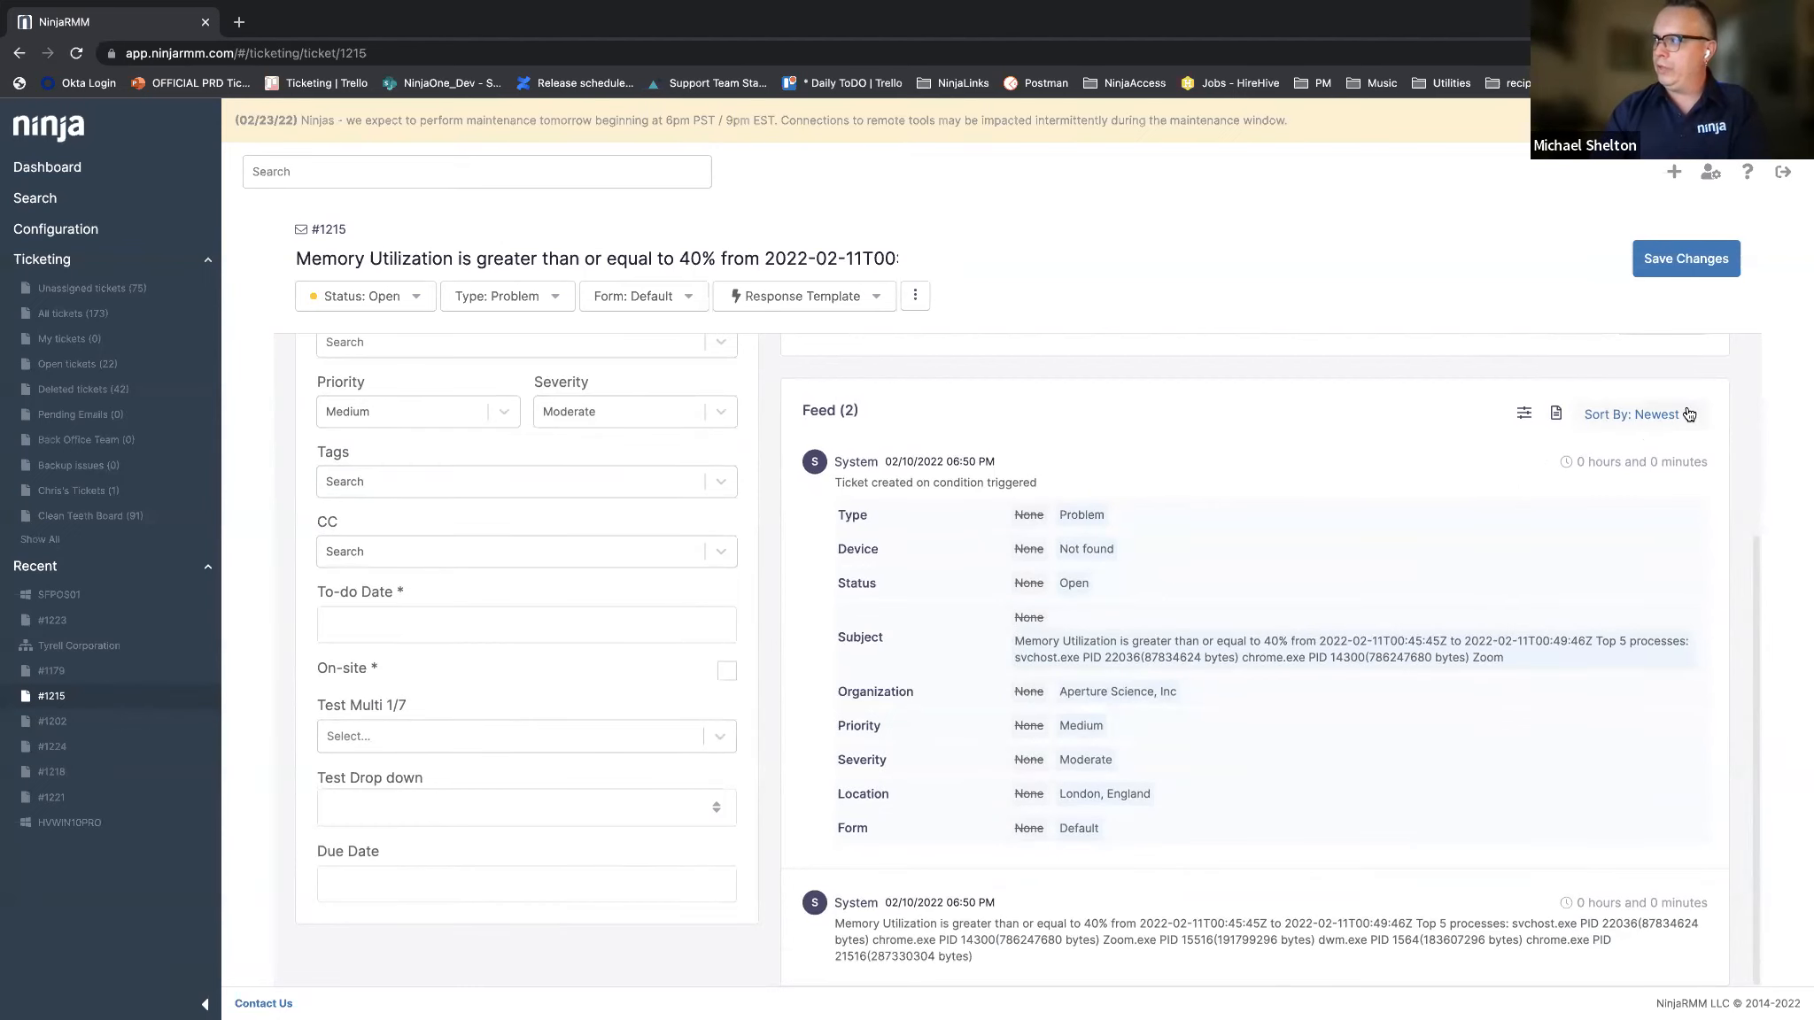
scroll(1511, 540, up, 3)
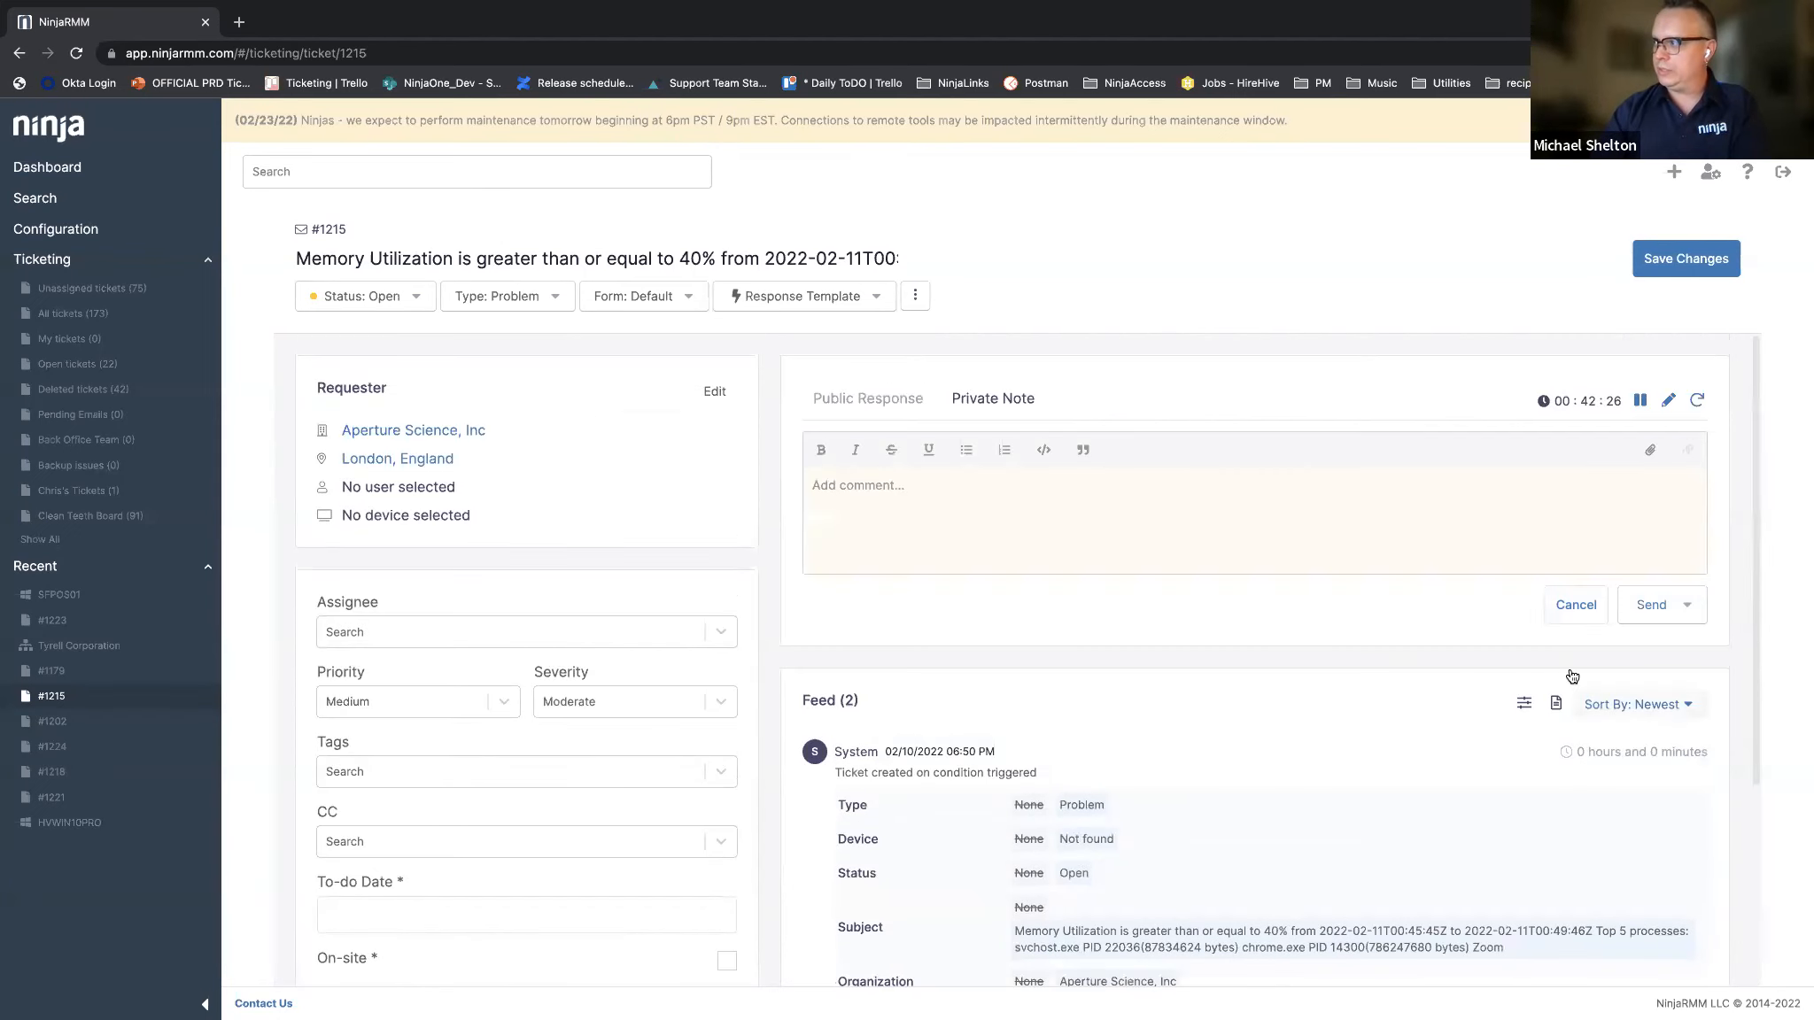
Step: Switch the comment editor to Public Response and view the ticket timer's manual time editing, closing it without setting a time
click(872, 398)
click(860, 486)
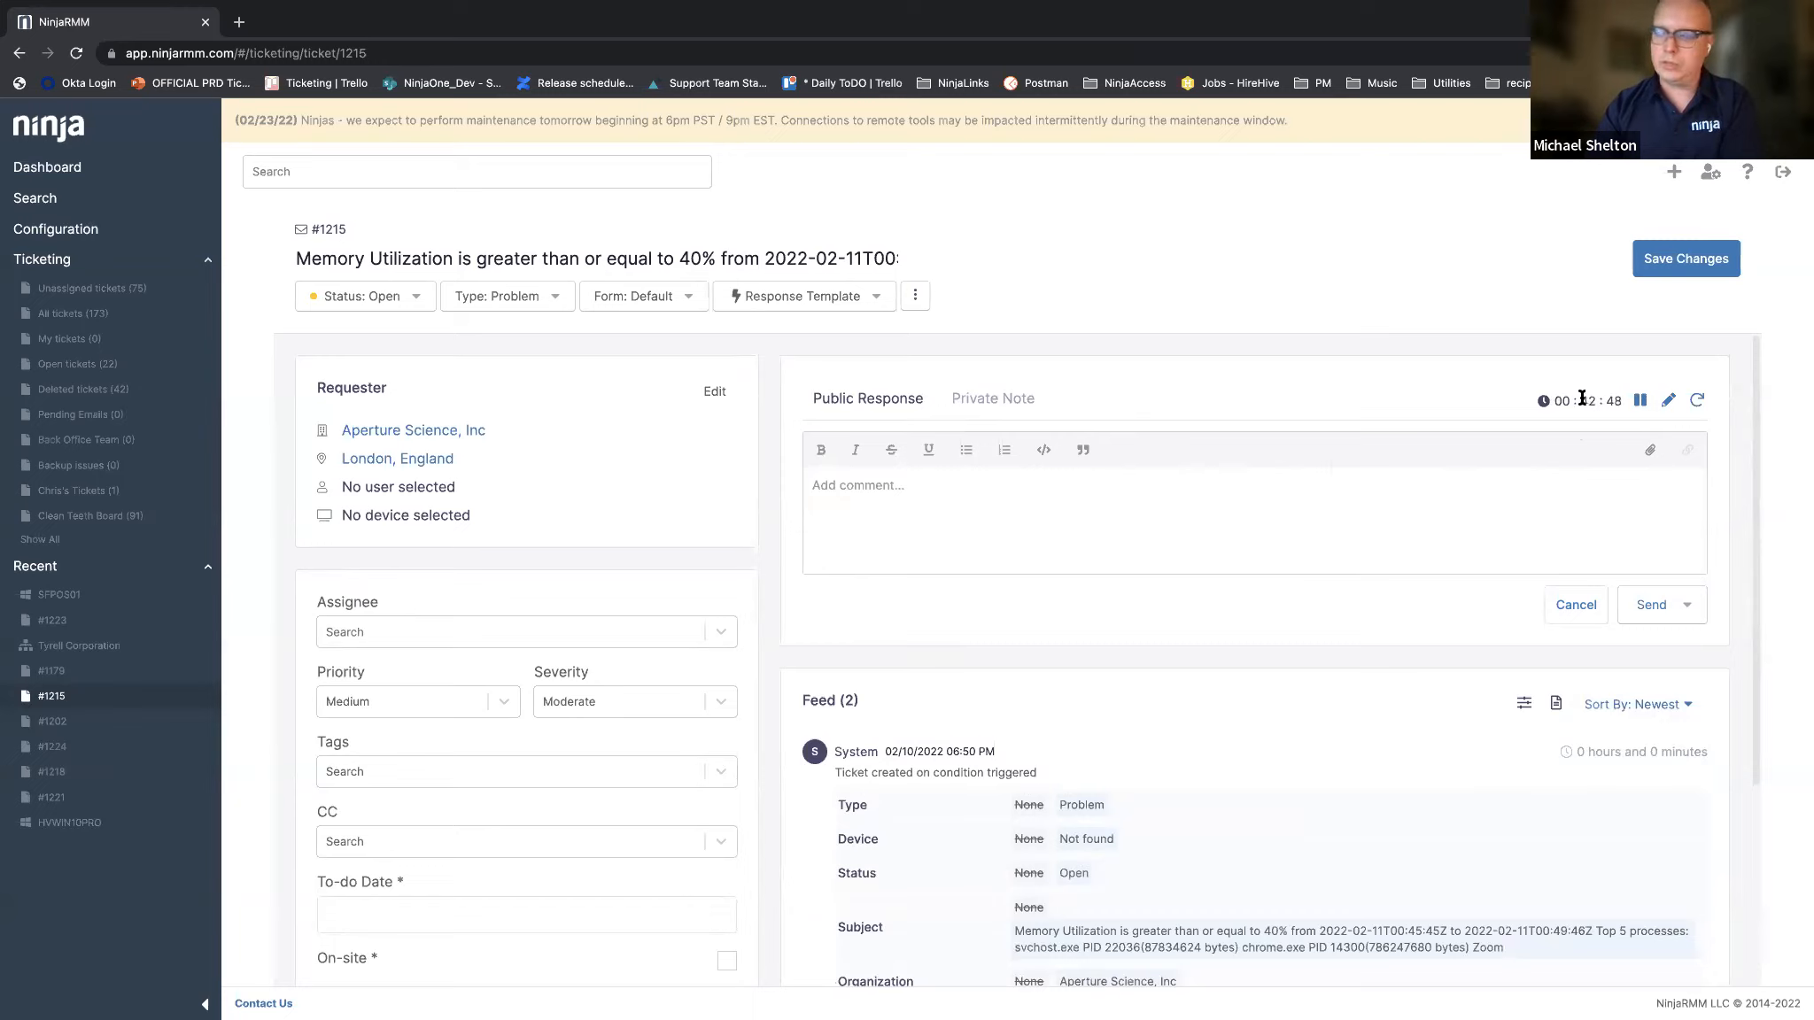
click(1668, 400)
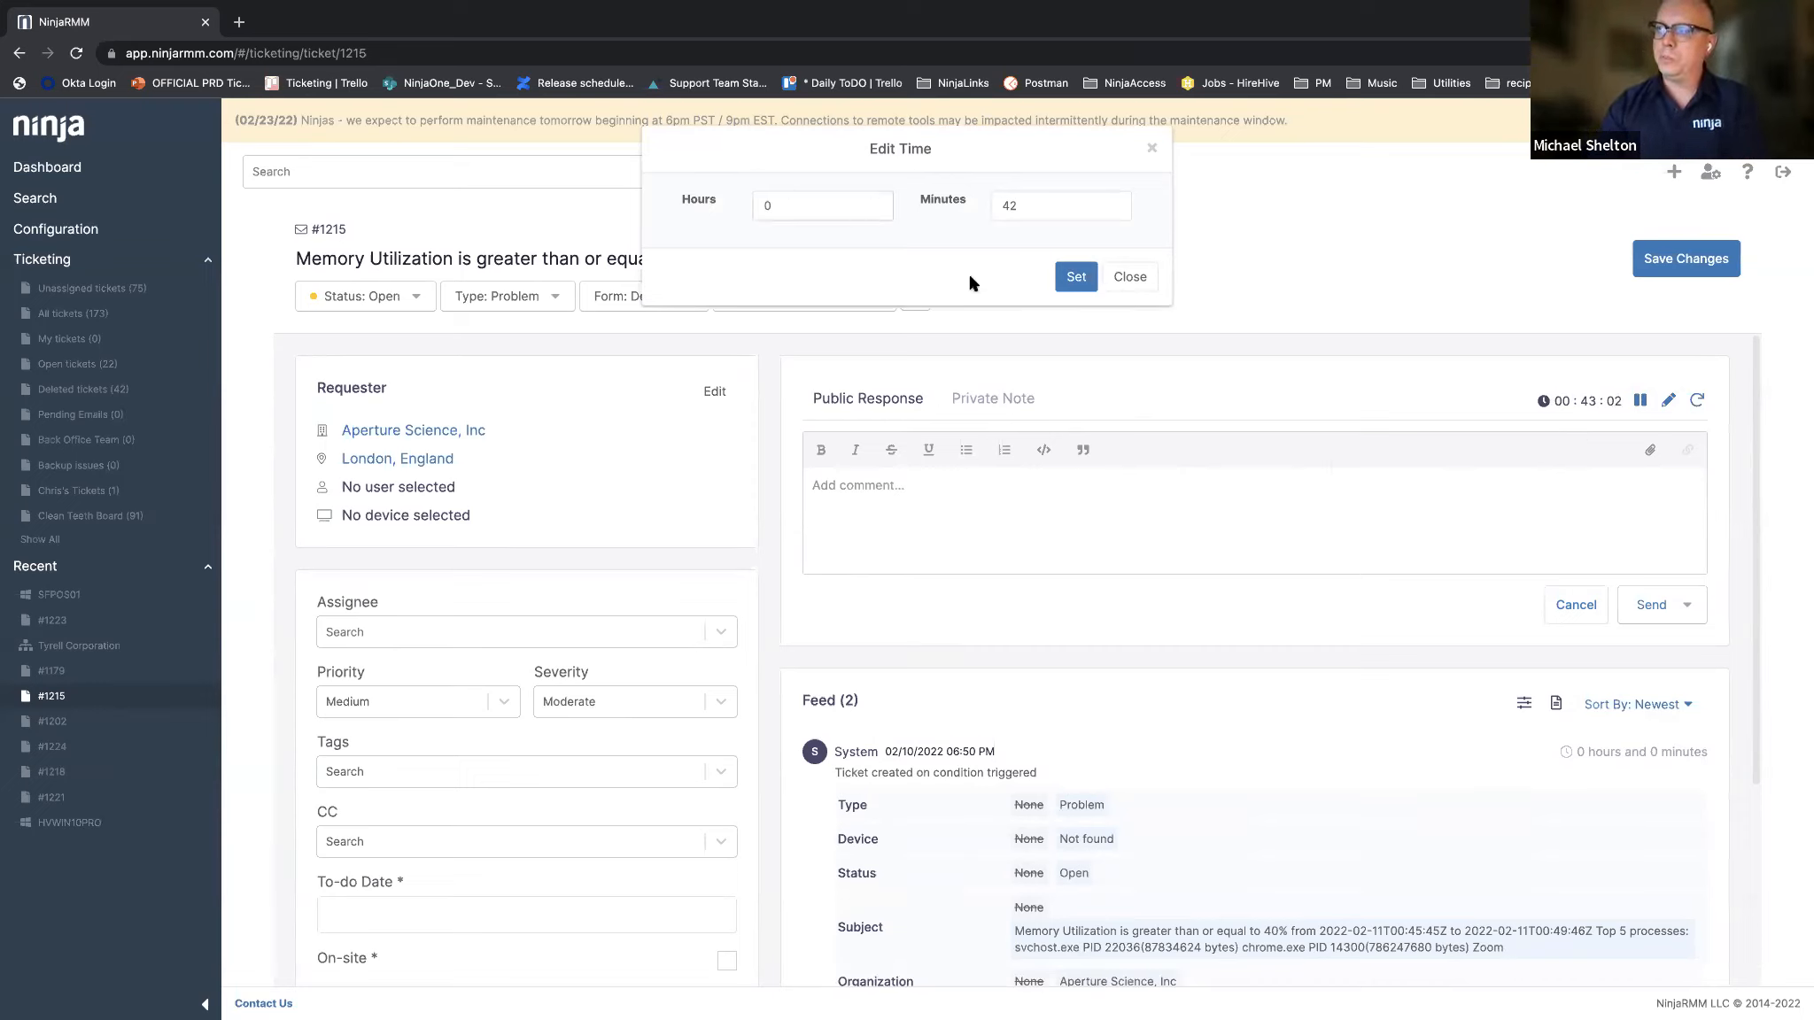
click(1125, 277)
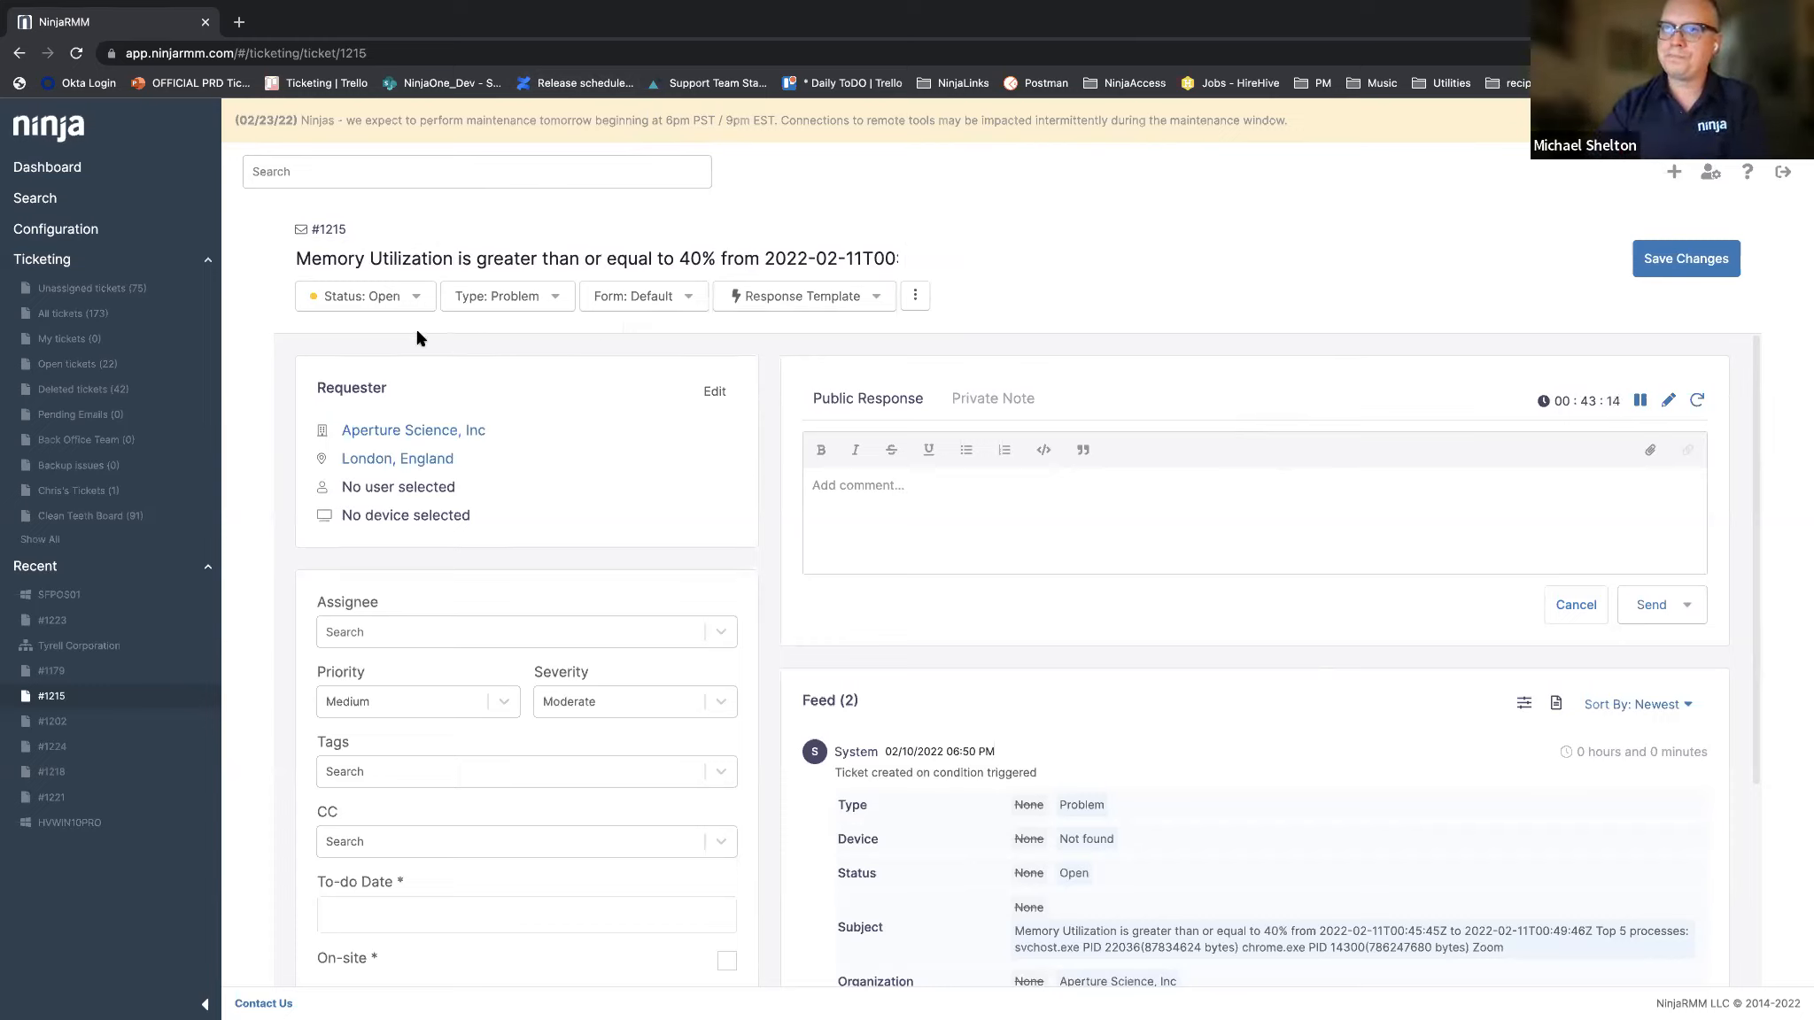
Step: Open the Unassigned tickets board and look through its list of tickets
click(94, 290)
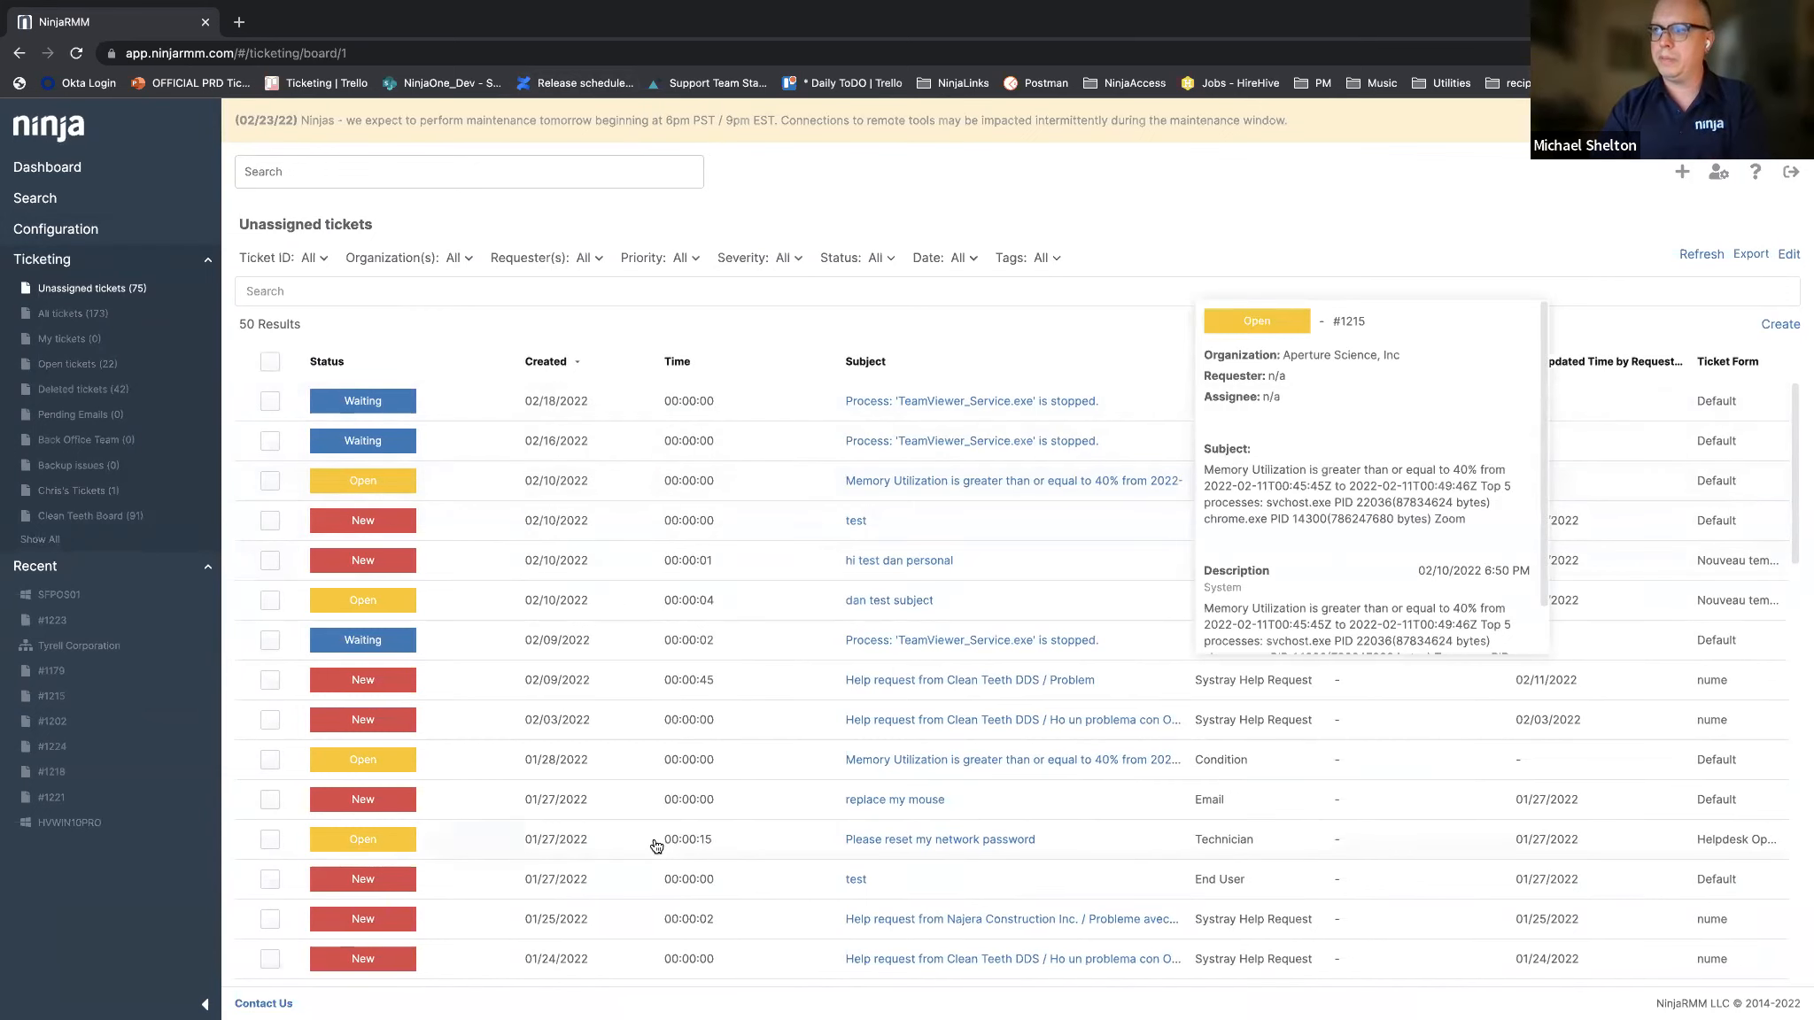
scroll(655, 844, down, 1)
scroll(660, 842, down, 10)
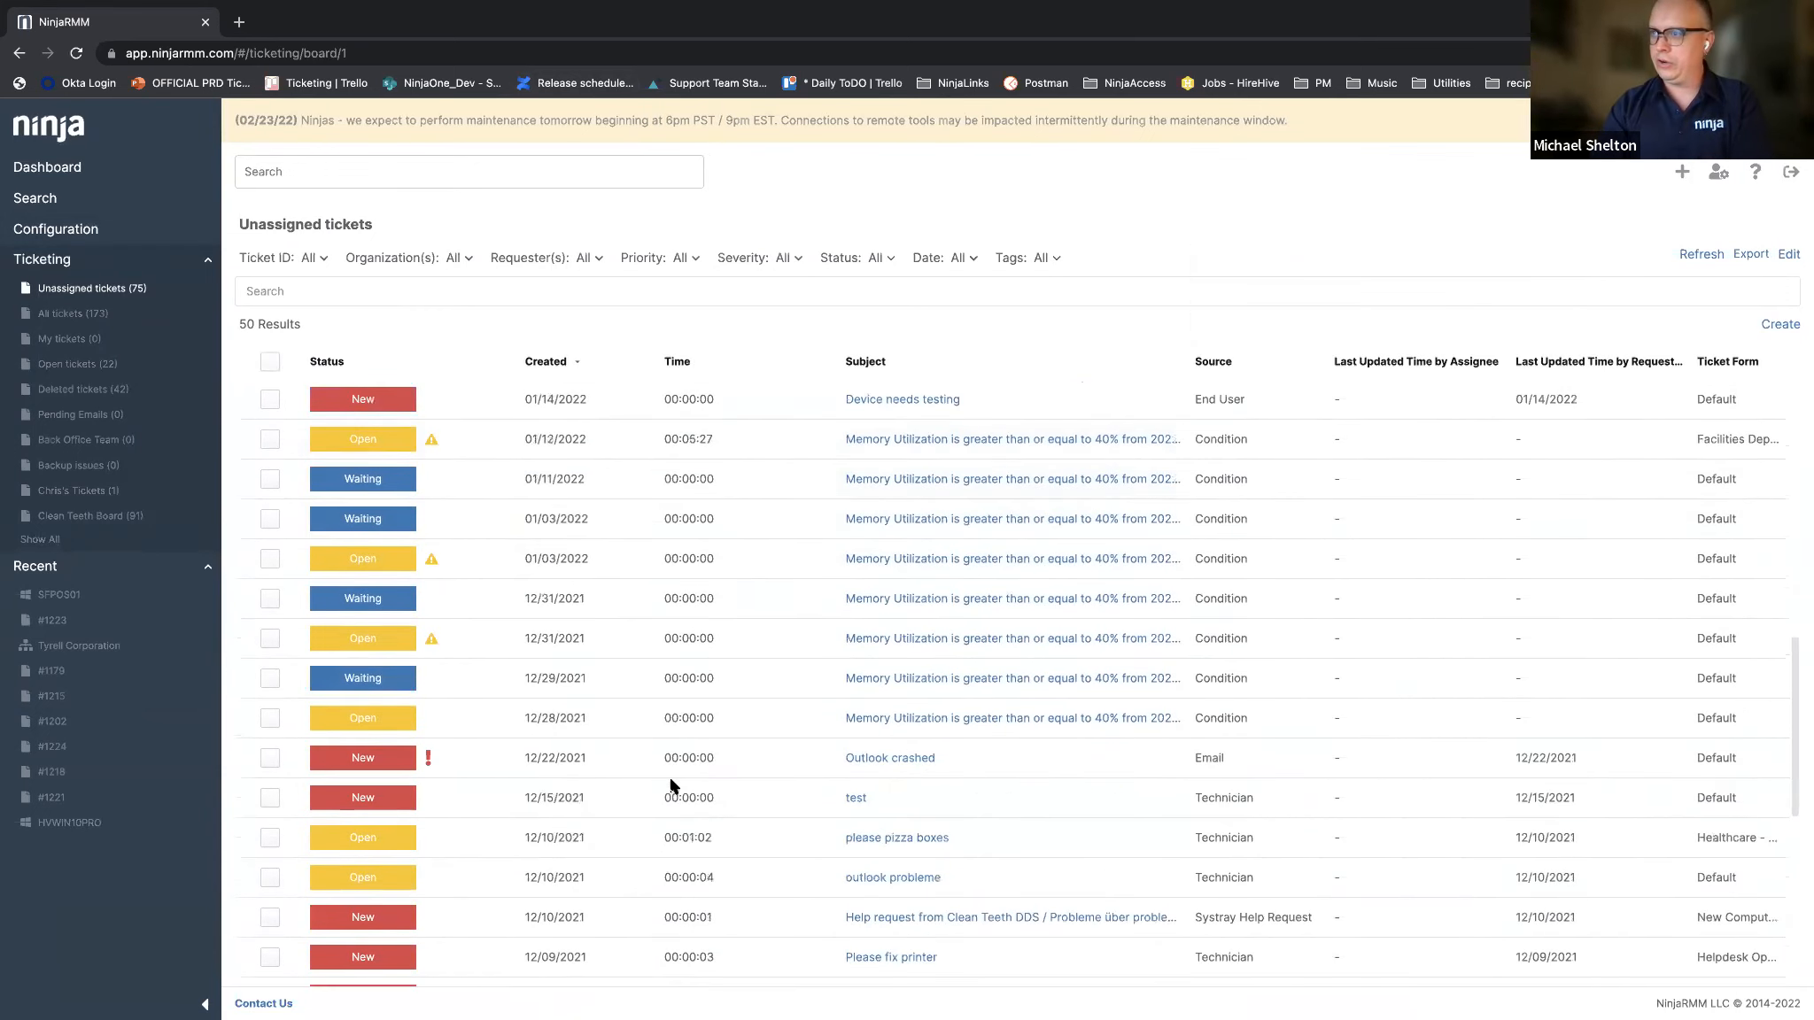
scroll(627, 567, up, 10)
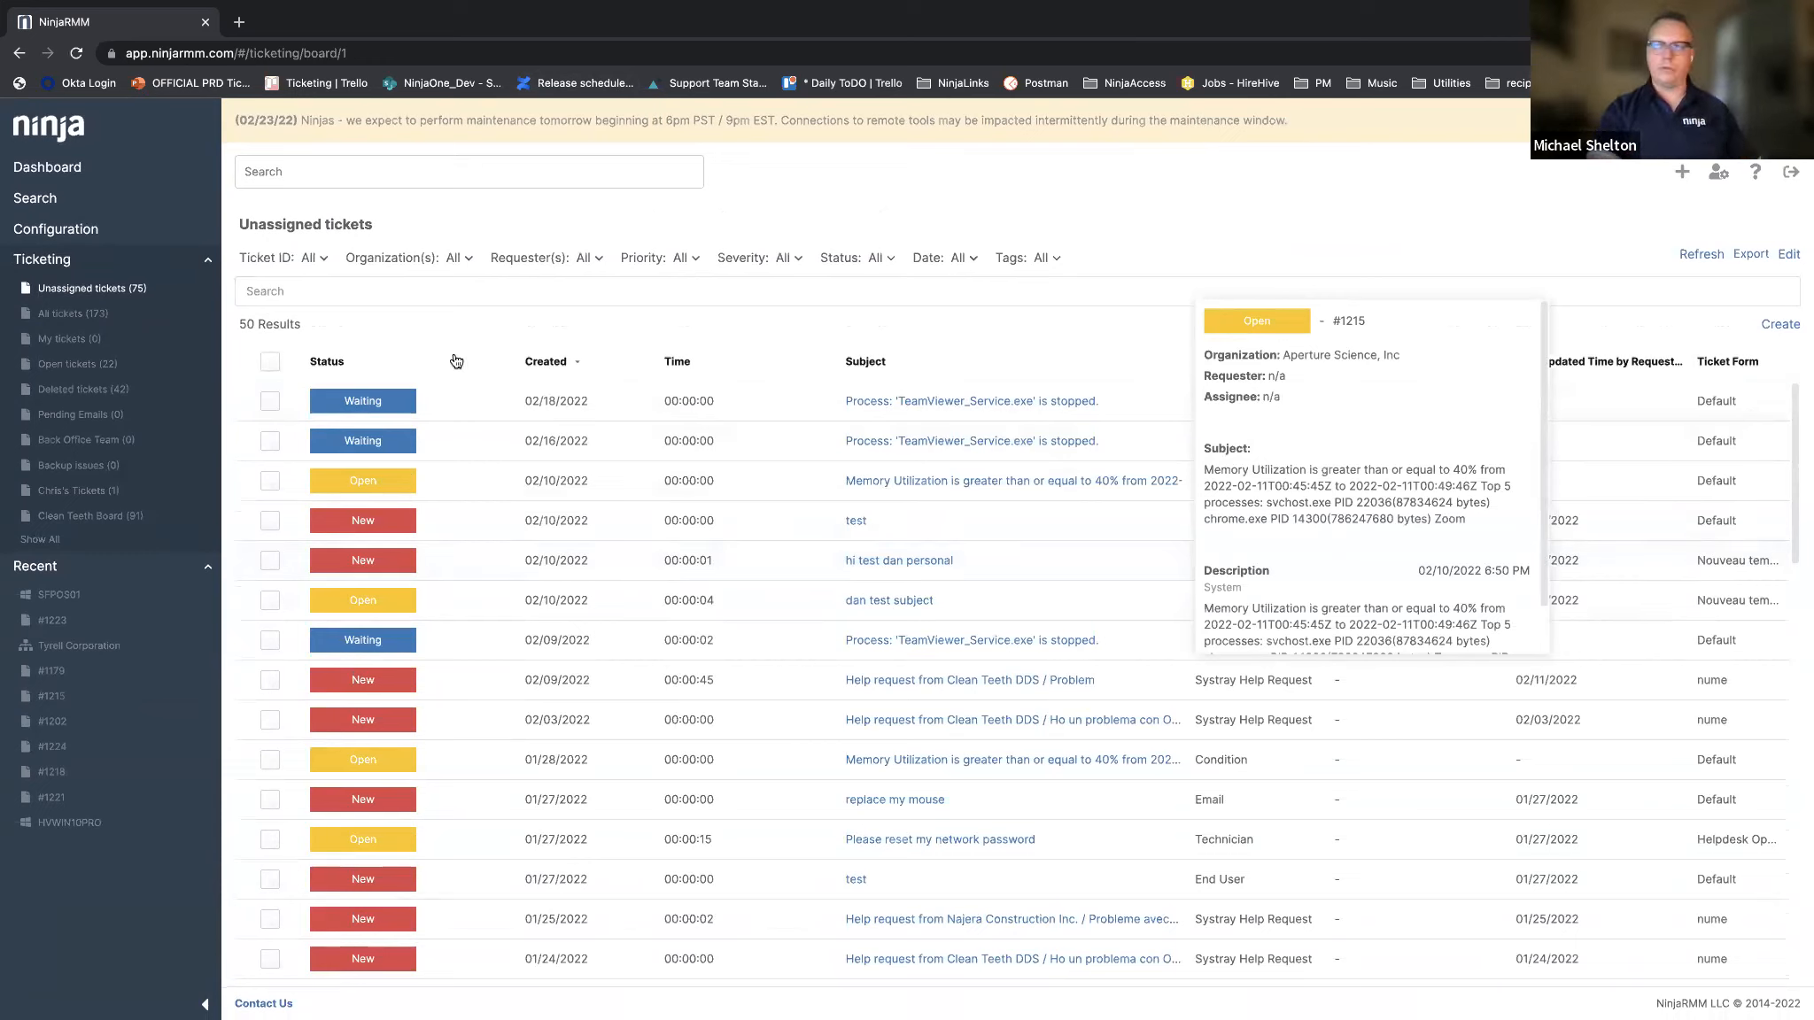
Step: Open the Ticketing integration's general settings in the configuration area
click(46, 223)
click(64, 354)
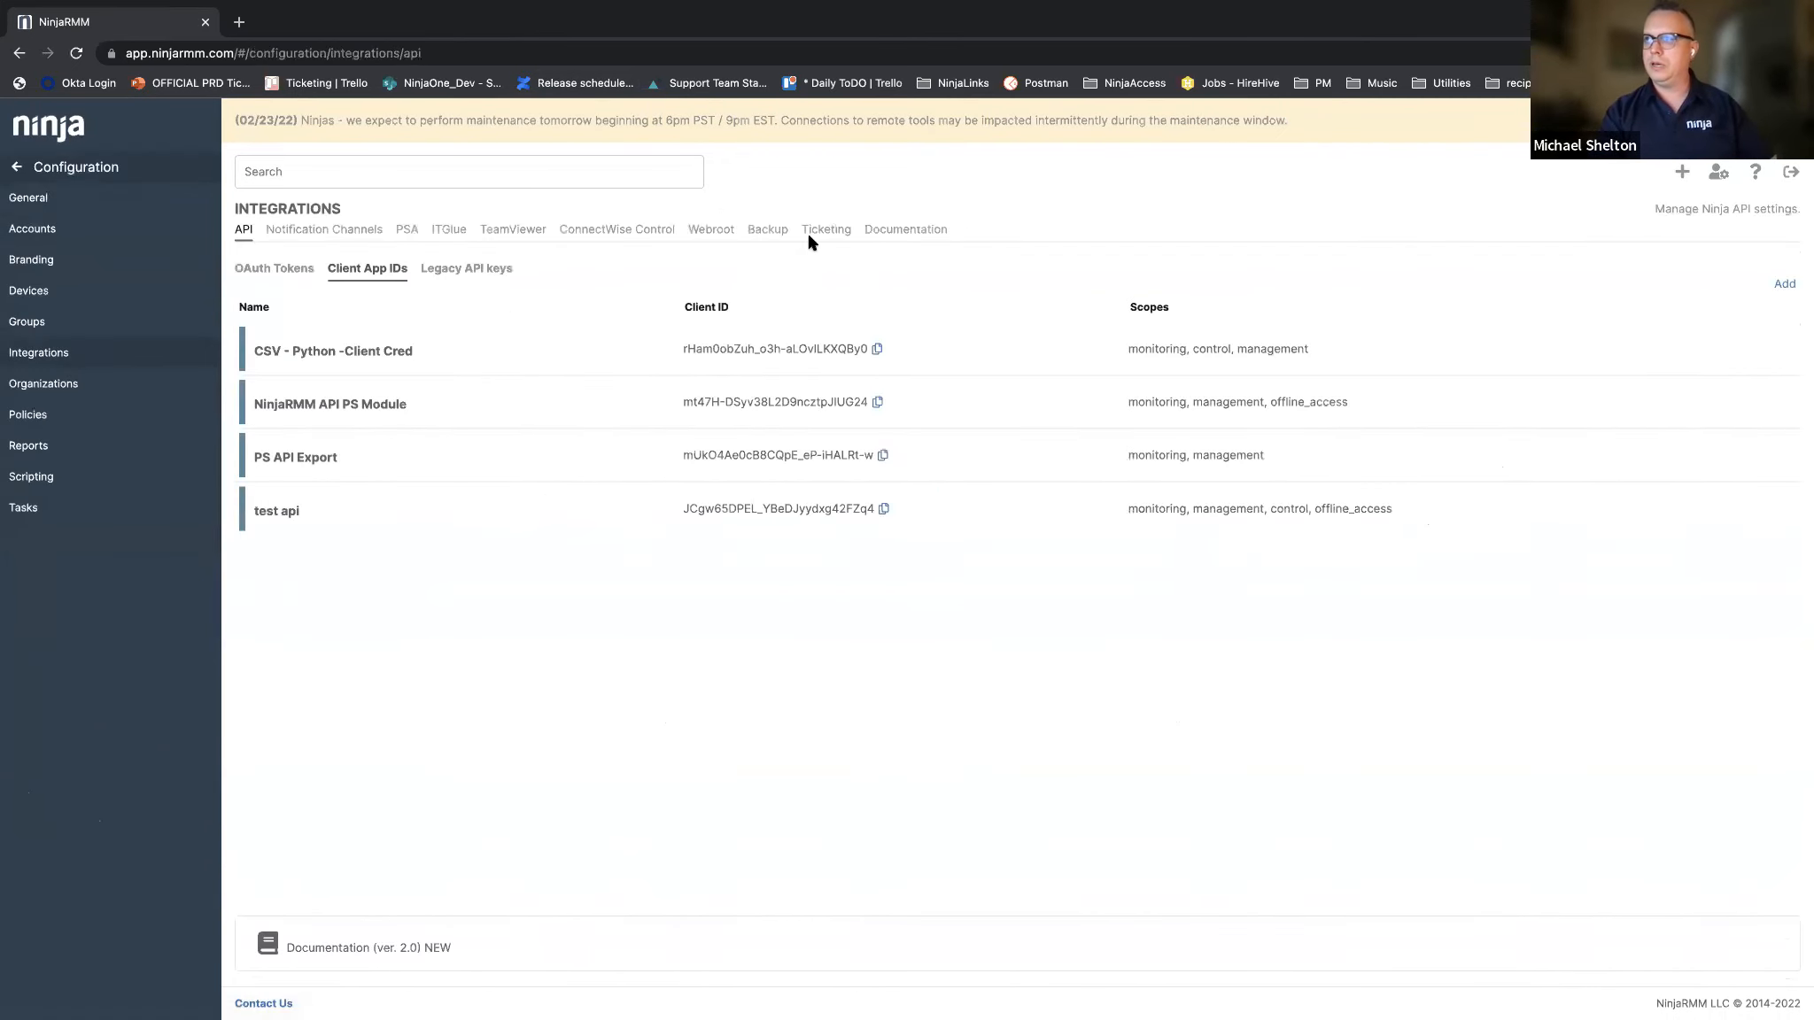
click(815, 232)
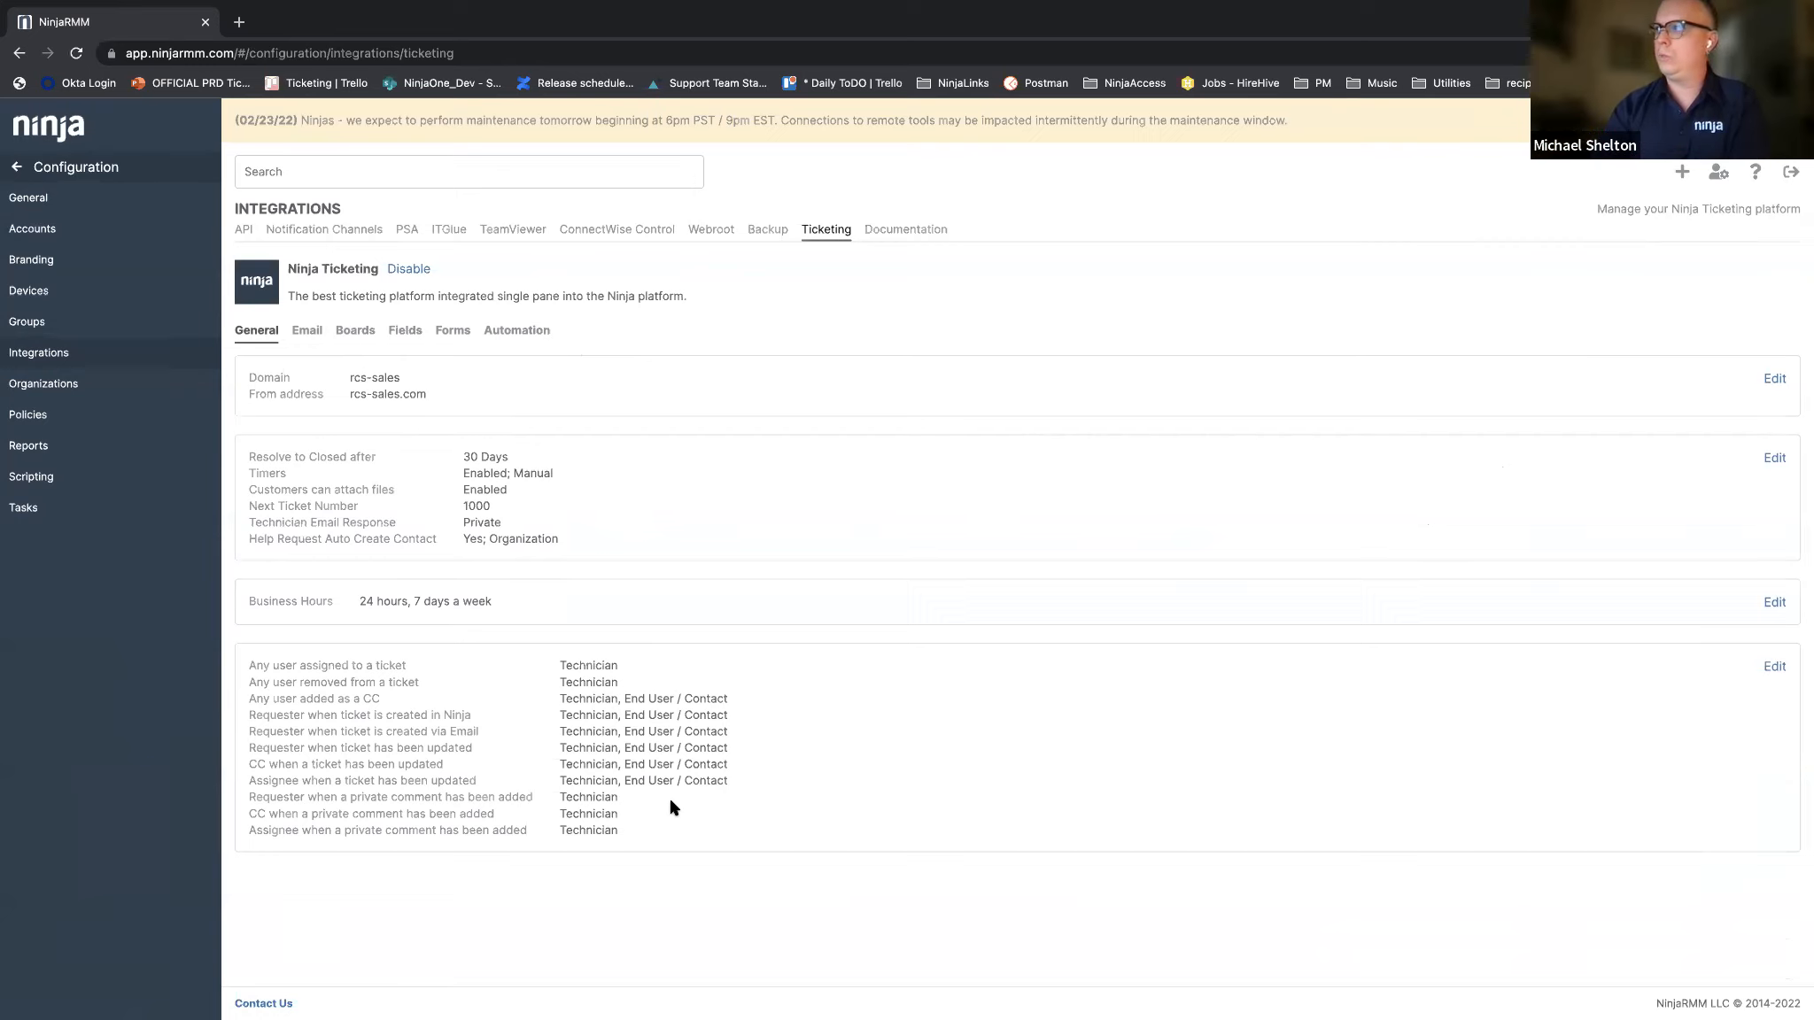
Step: View the ticketing domain and From address settings and the general ticket settings, closing both without saving
click(1772, 381)
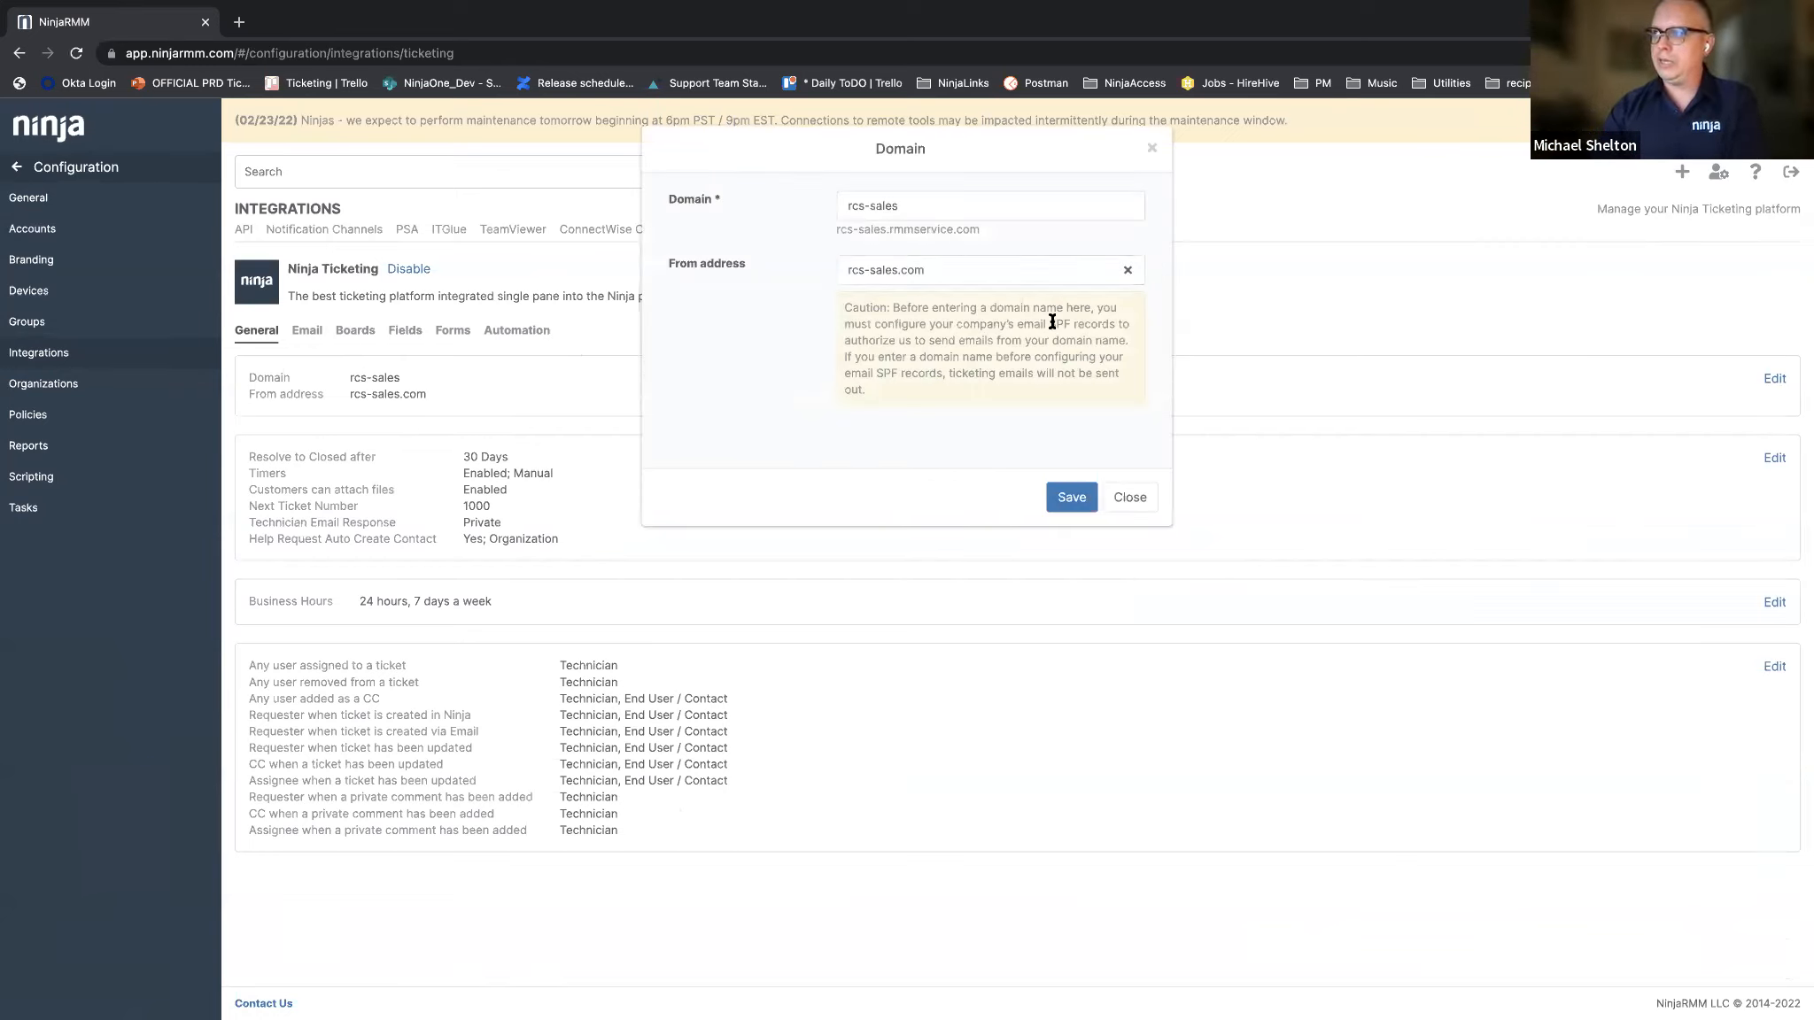
drag(1050, 324, 1070, 325)
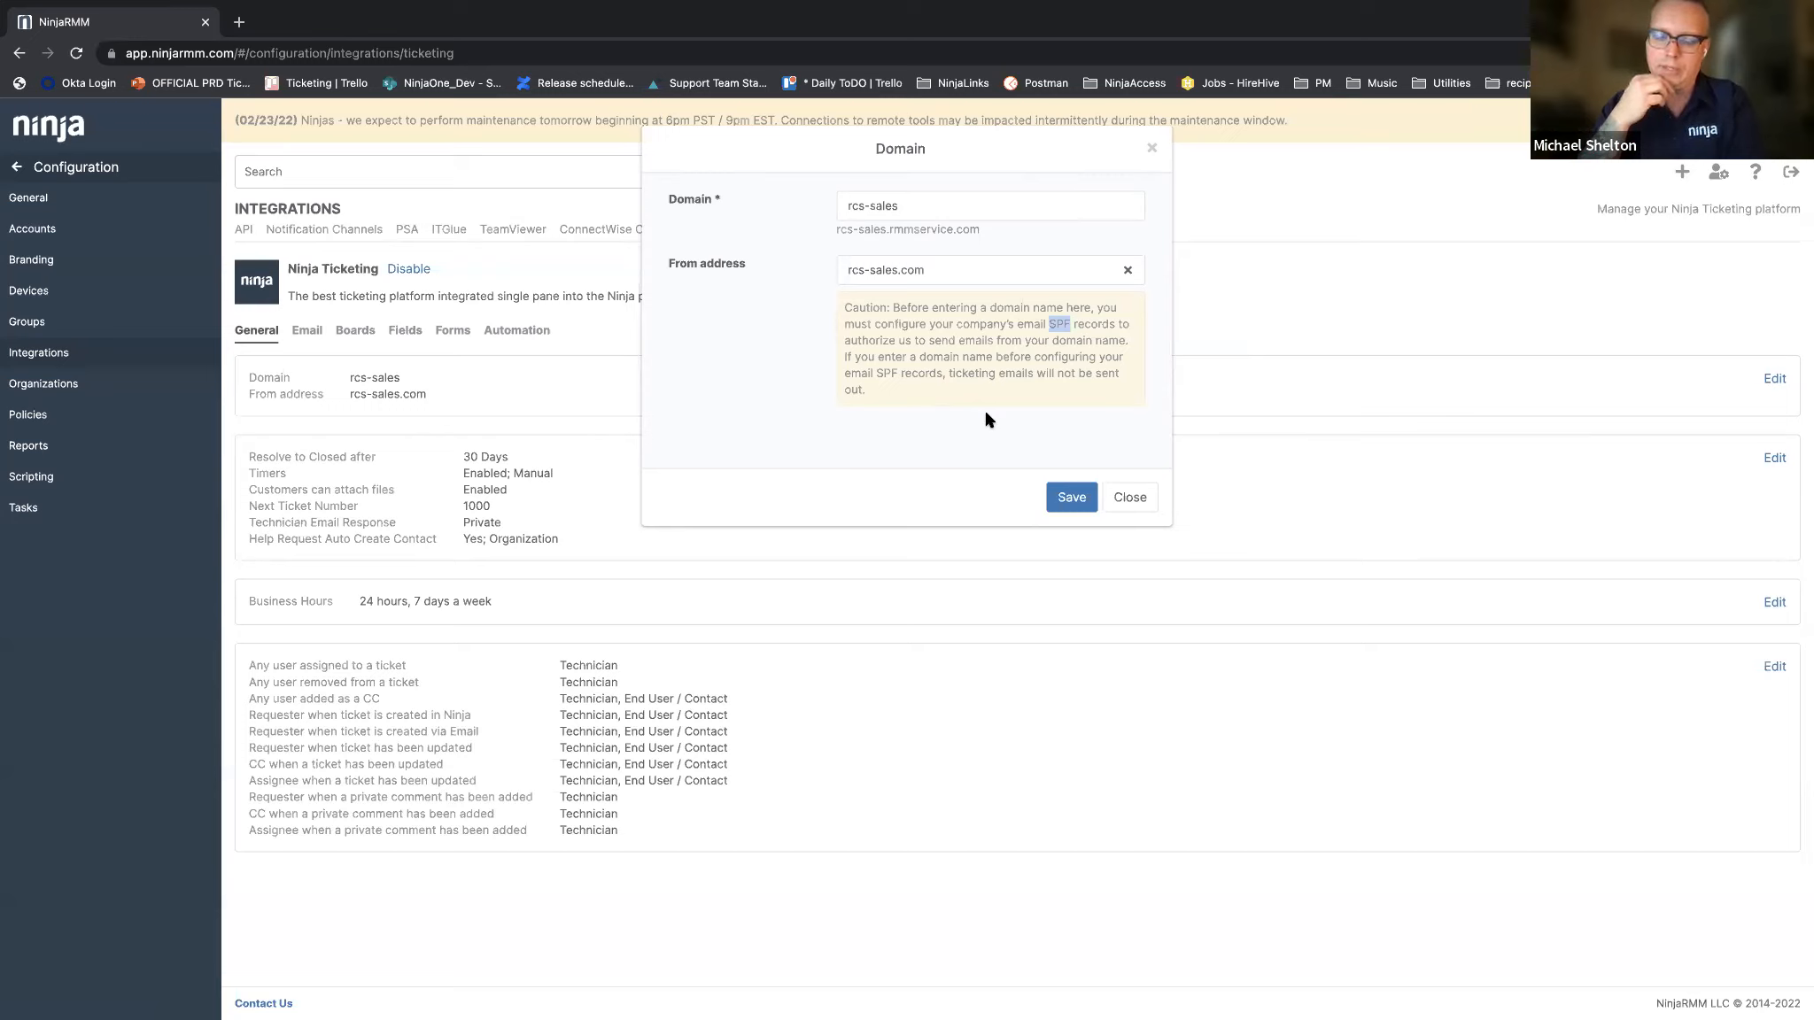
click(1139, 500)
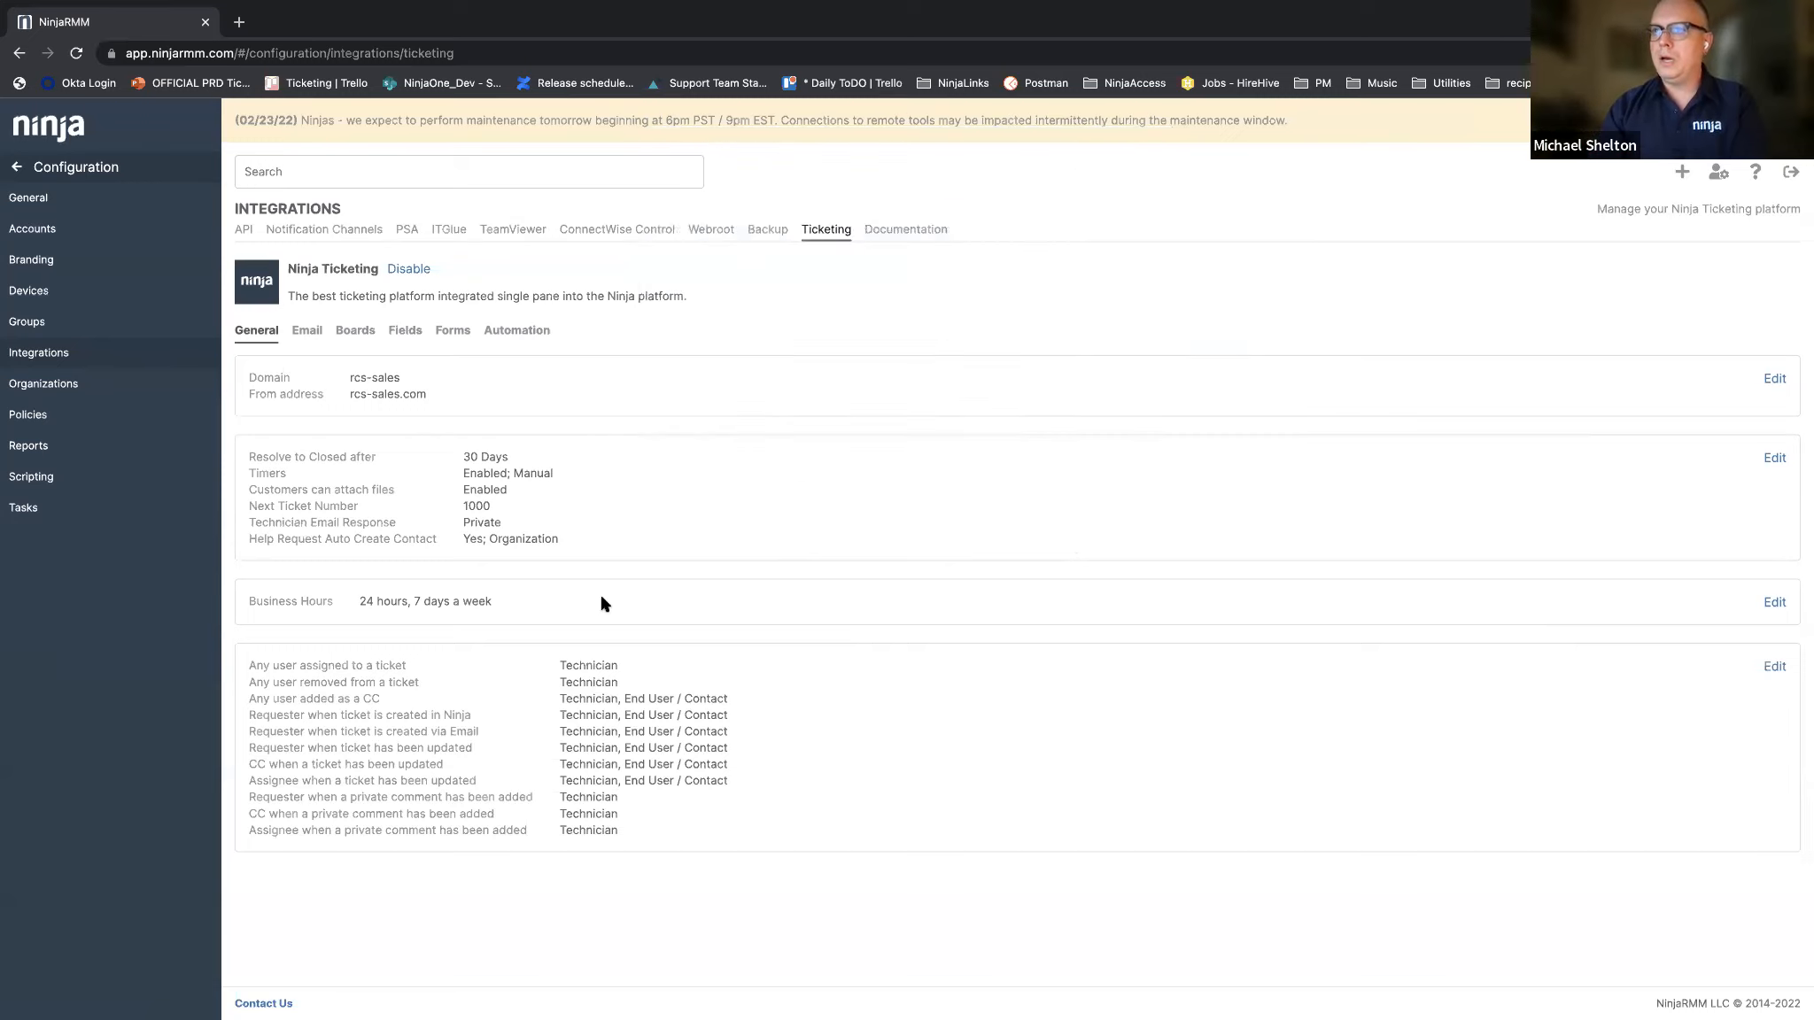
click(1768, 459)
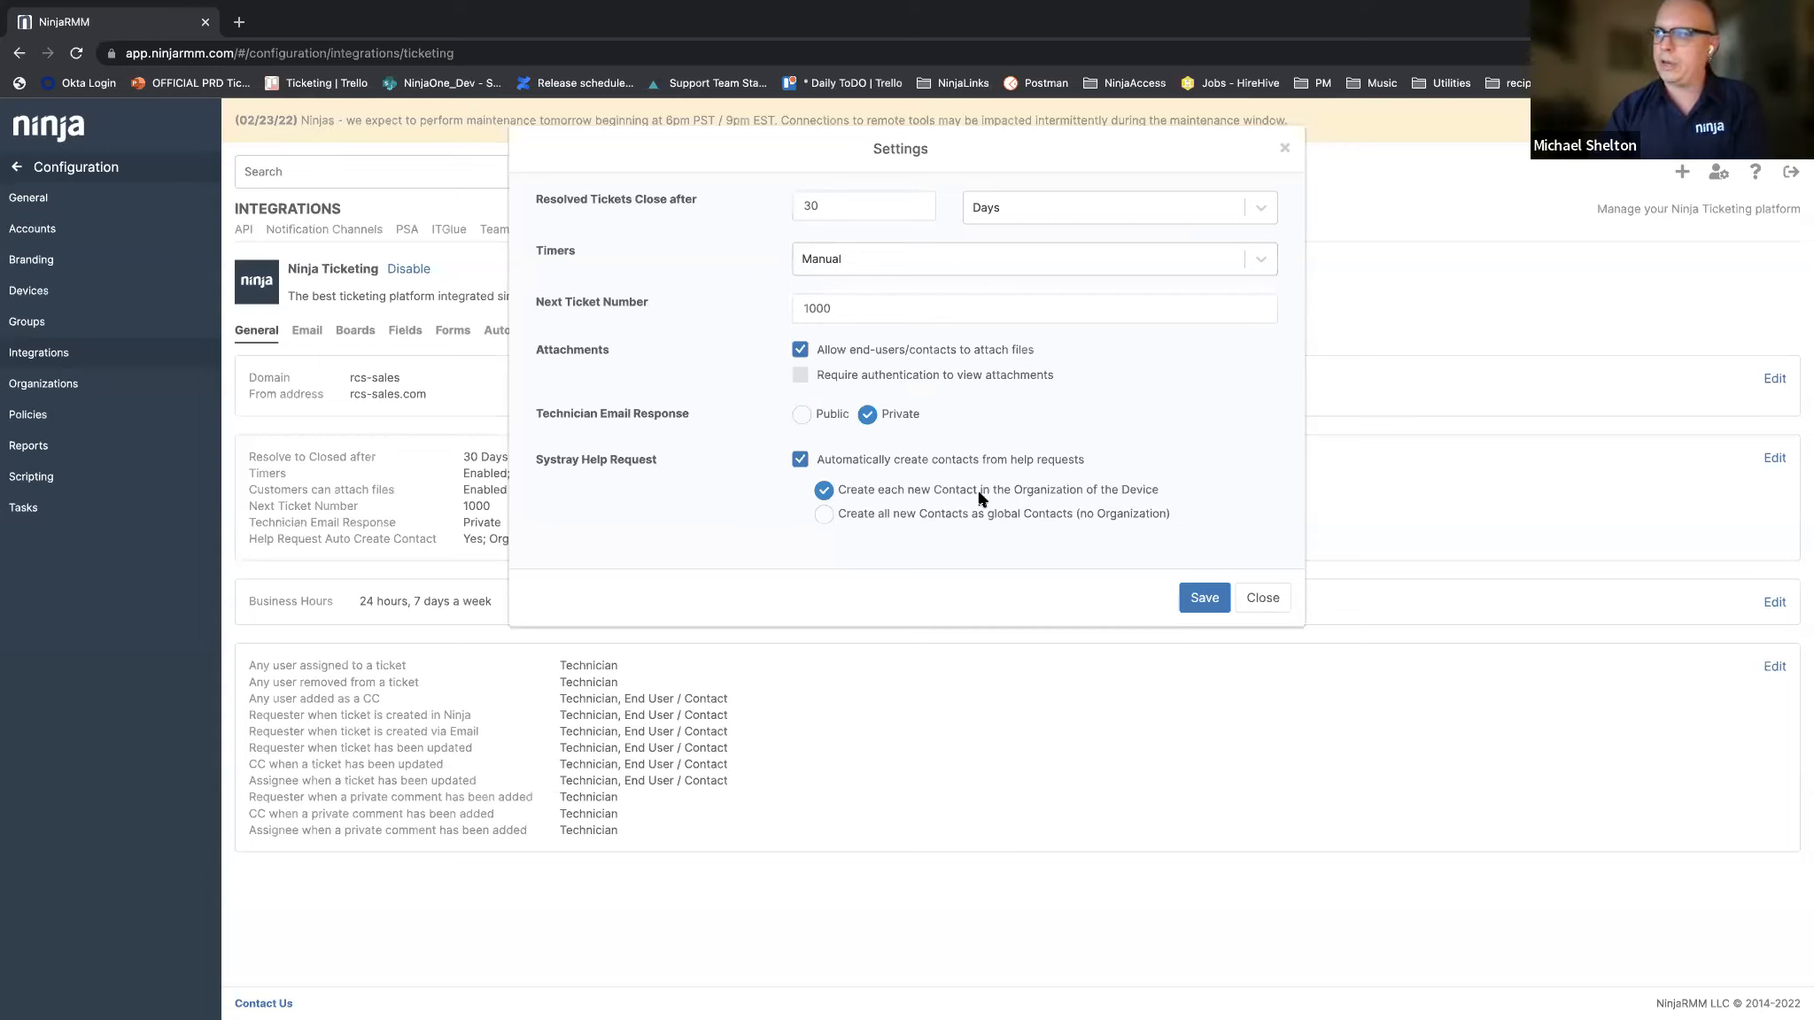
click(1264, 599)
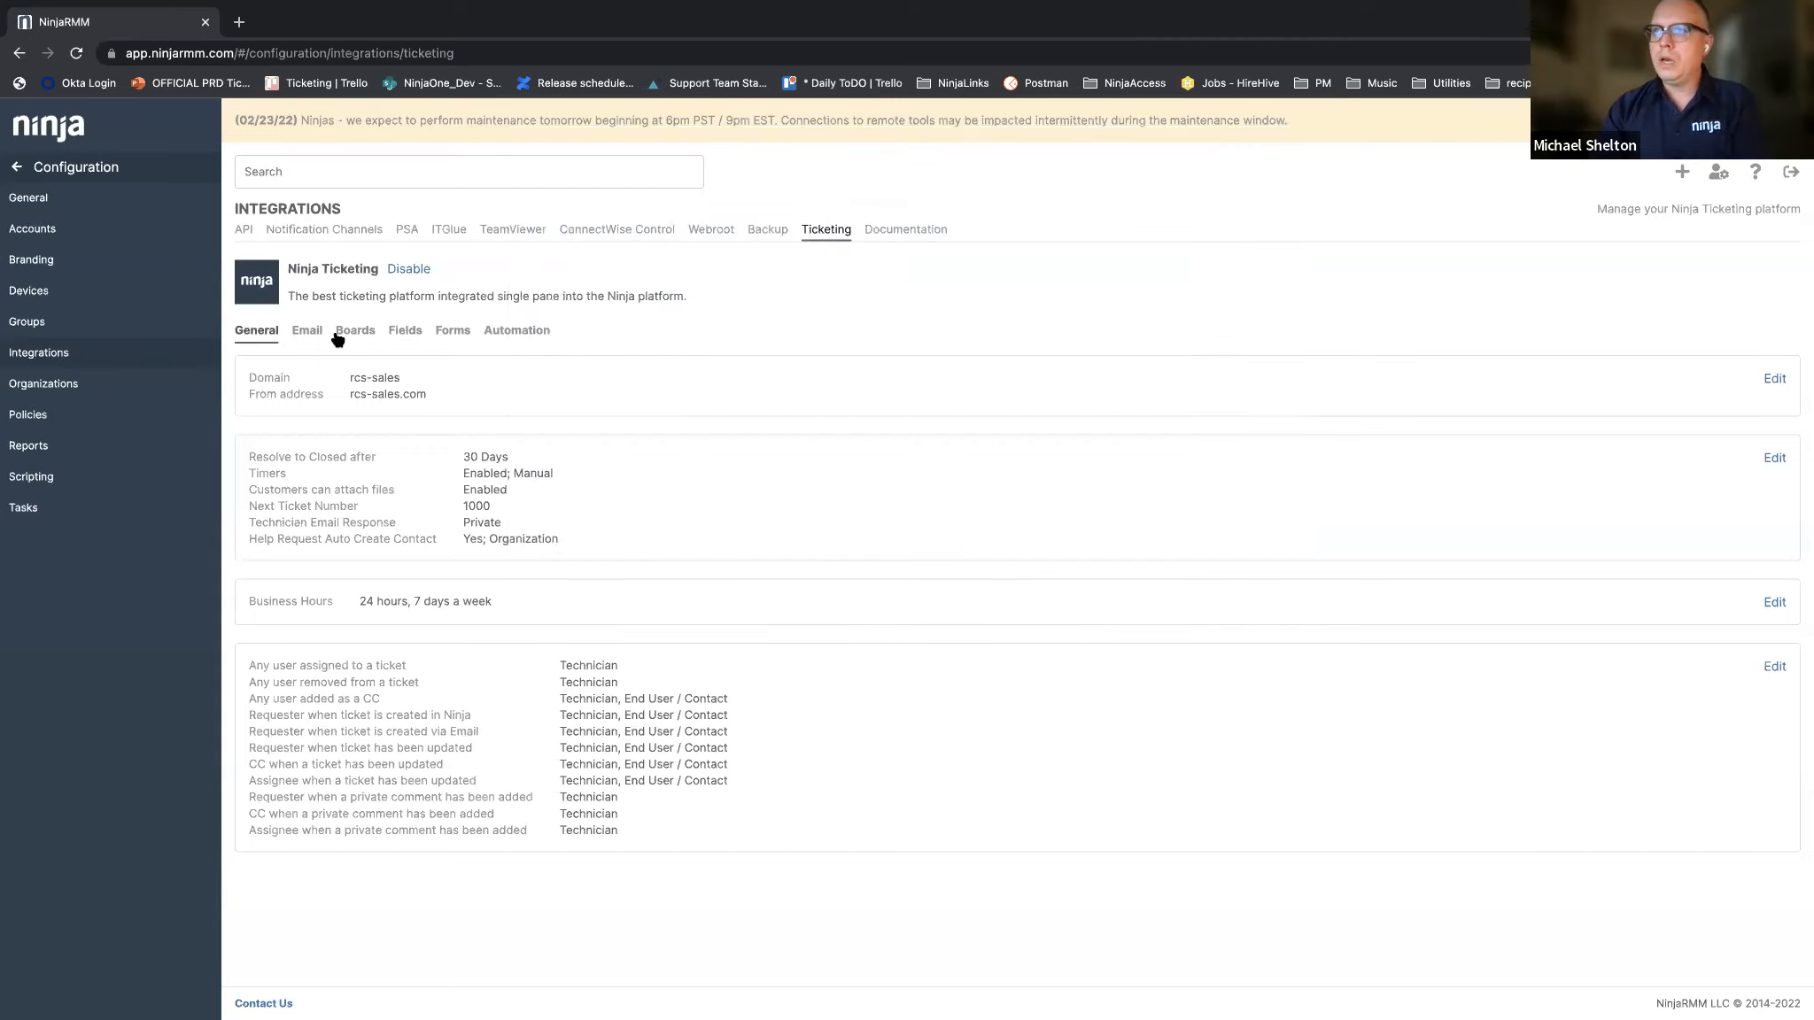
Step: Open the VIP ticketing email entry and examine its address, form, type, priority, severity, tag and forwarding settings, closing it without saving
click(301, 332)
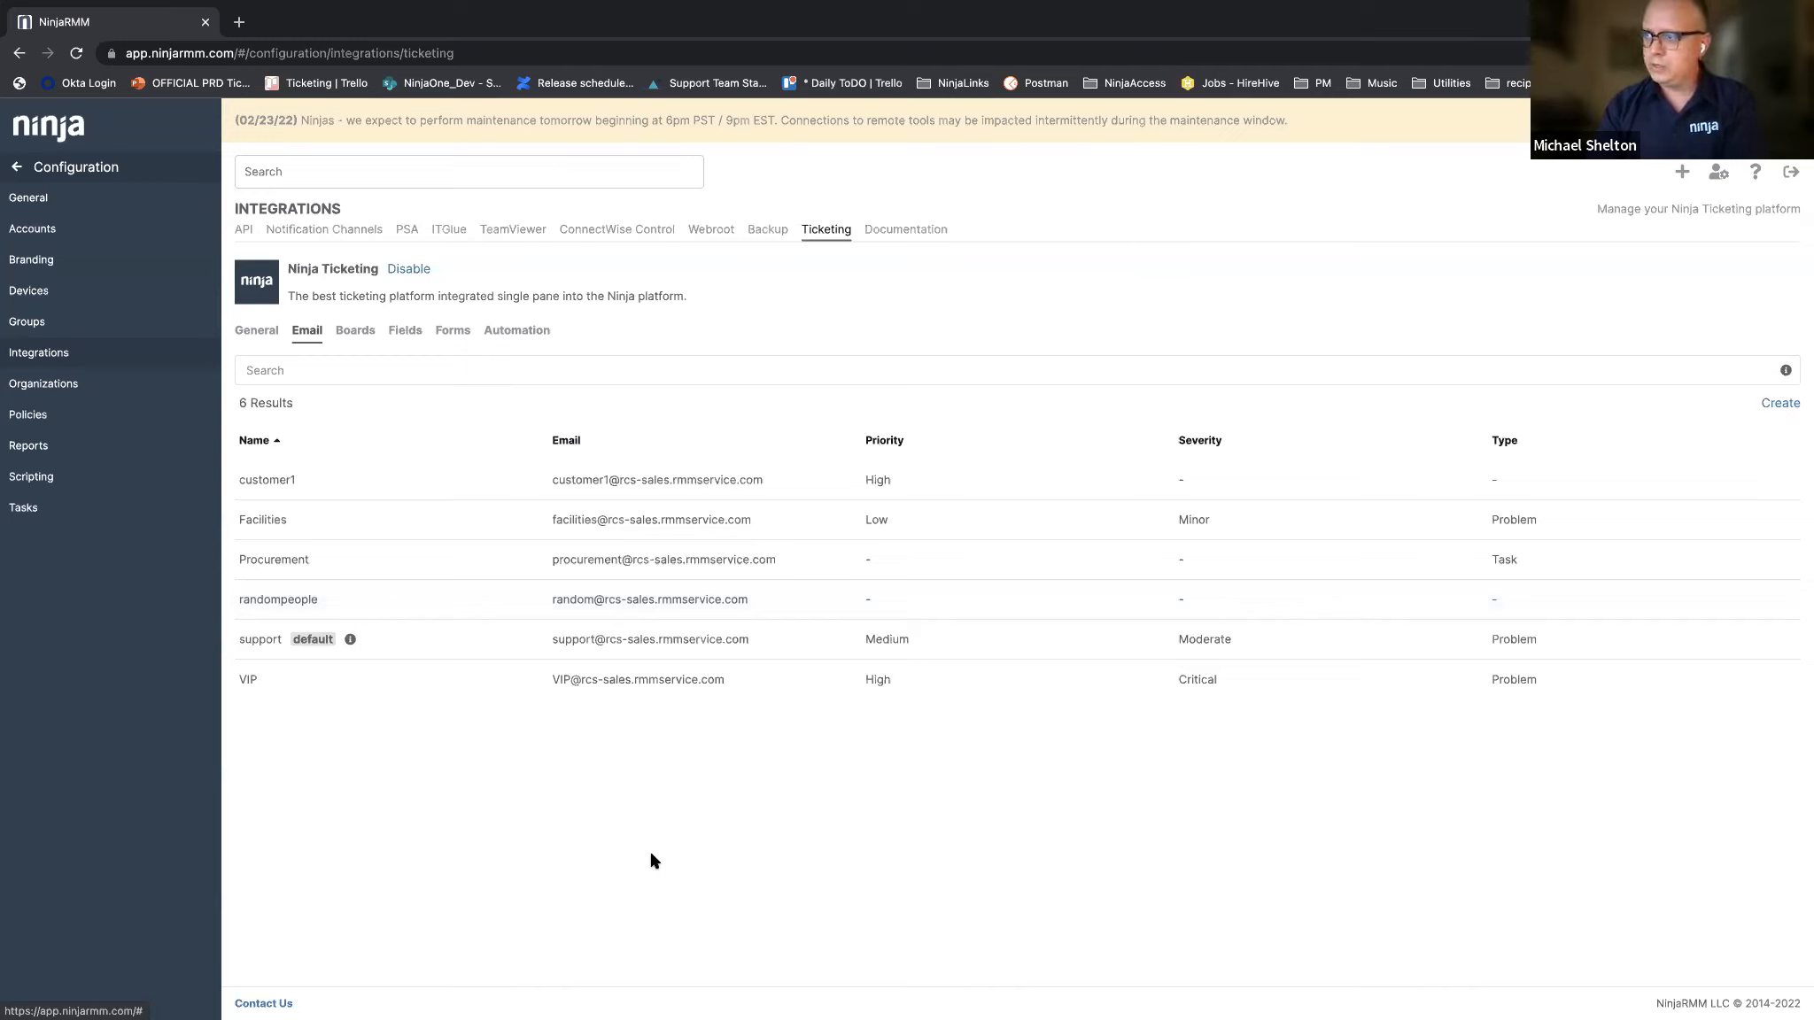
click(250, 682)
click(359, 403)
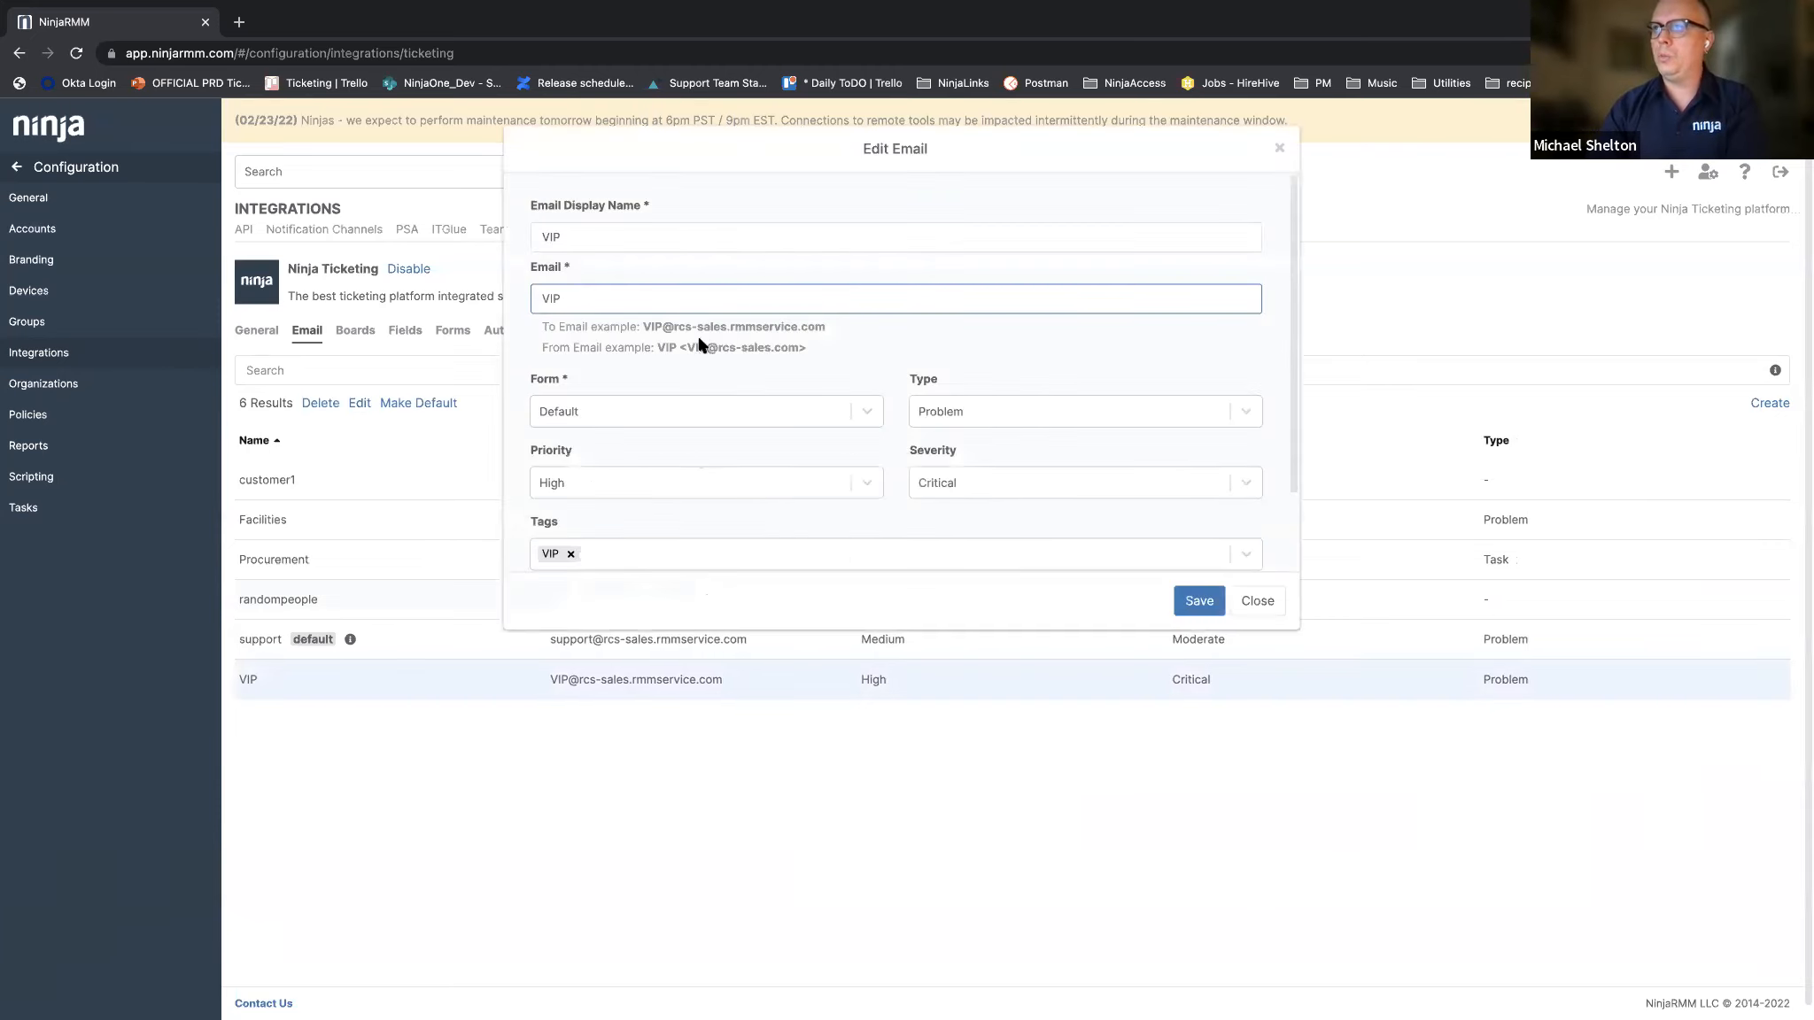
scroll(814, 349, down, 1)
scroll(814, 349, up, 1)
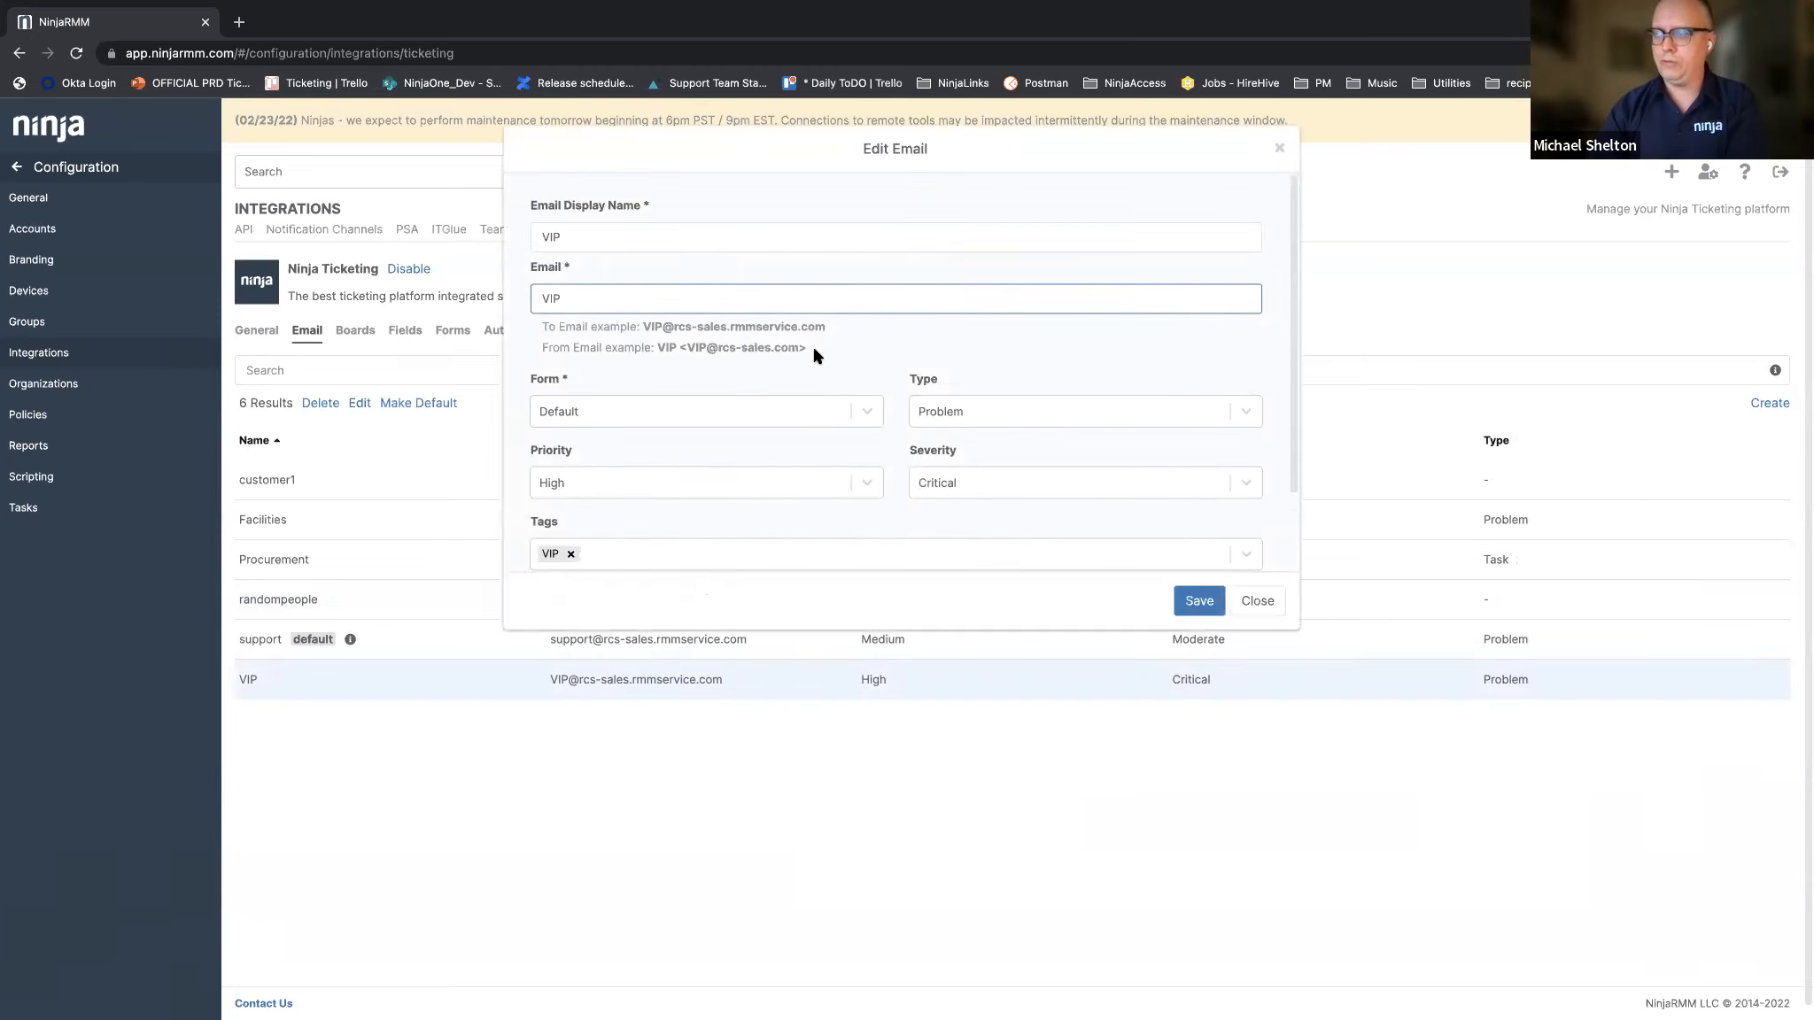
scroll(763, 463, down, 1)
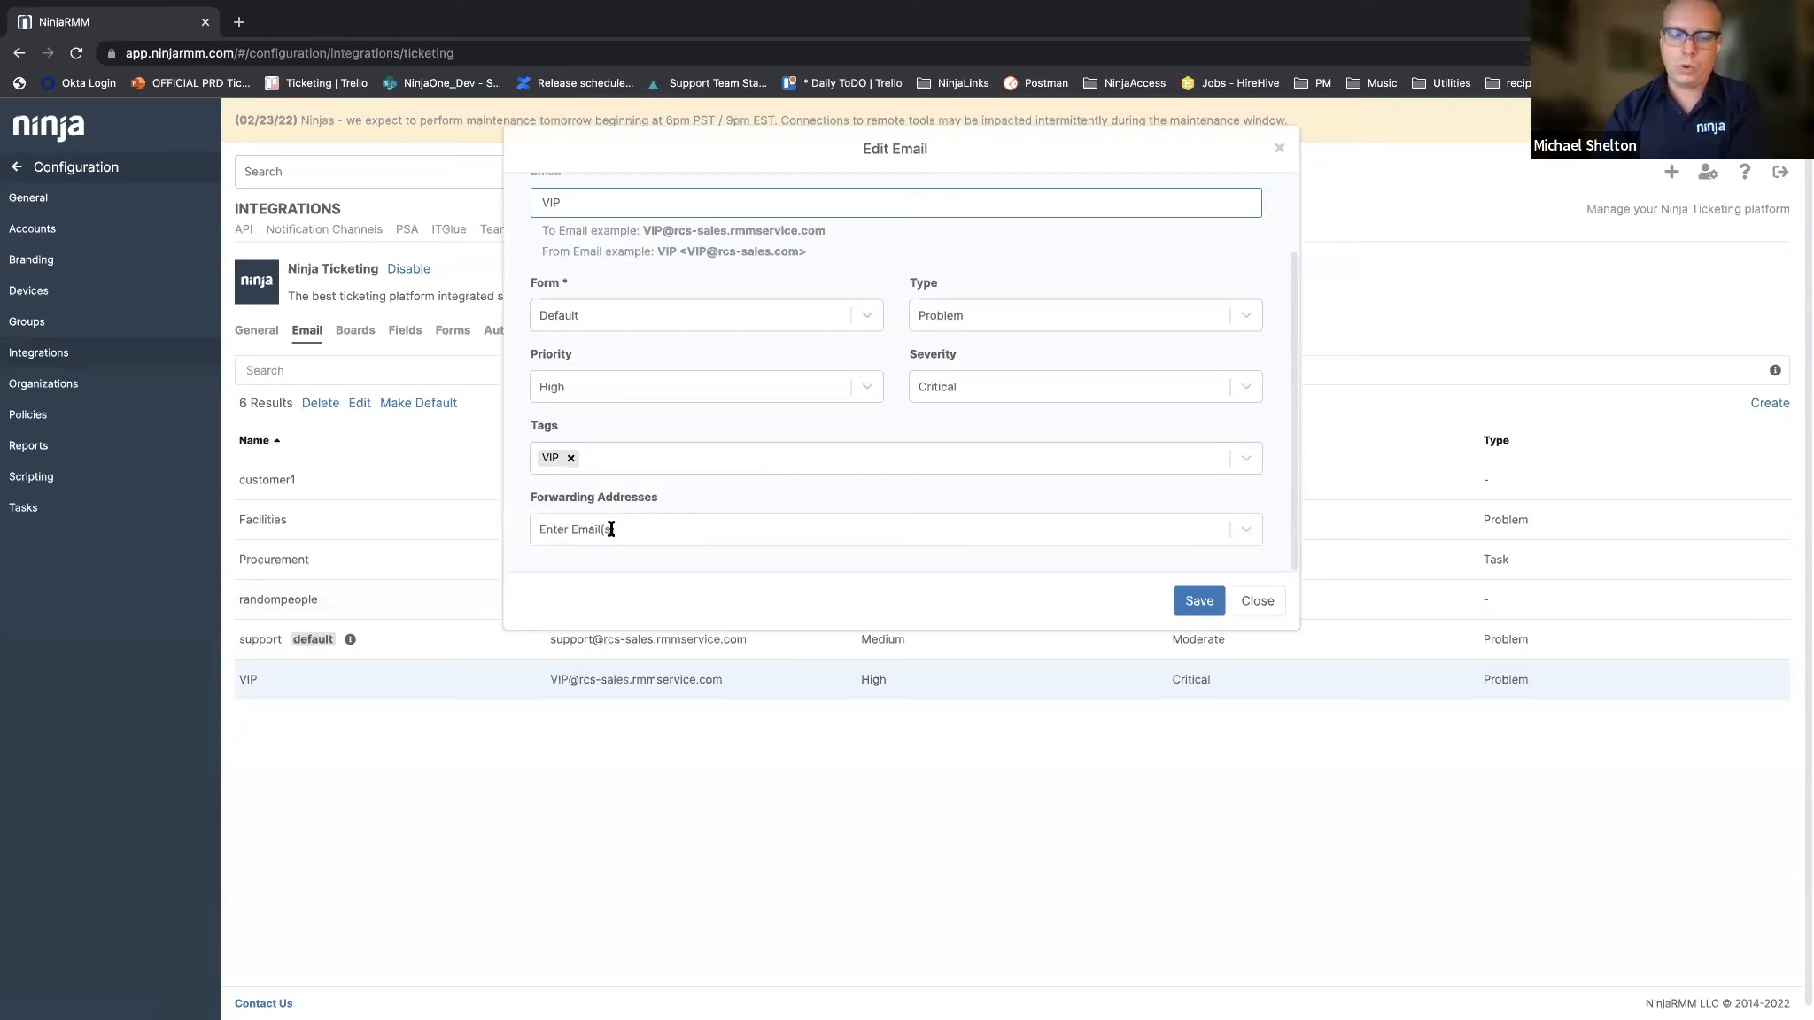
scroll(620, 524, up, 2)
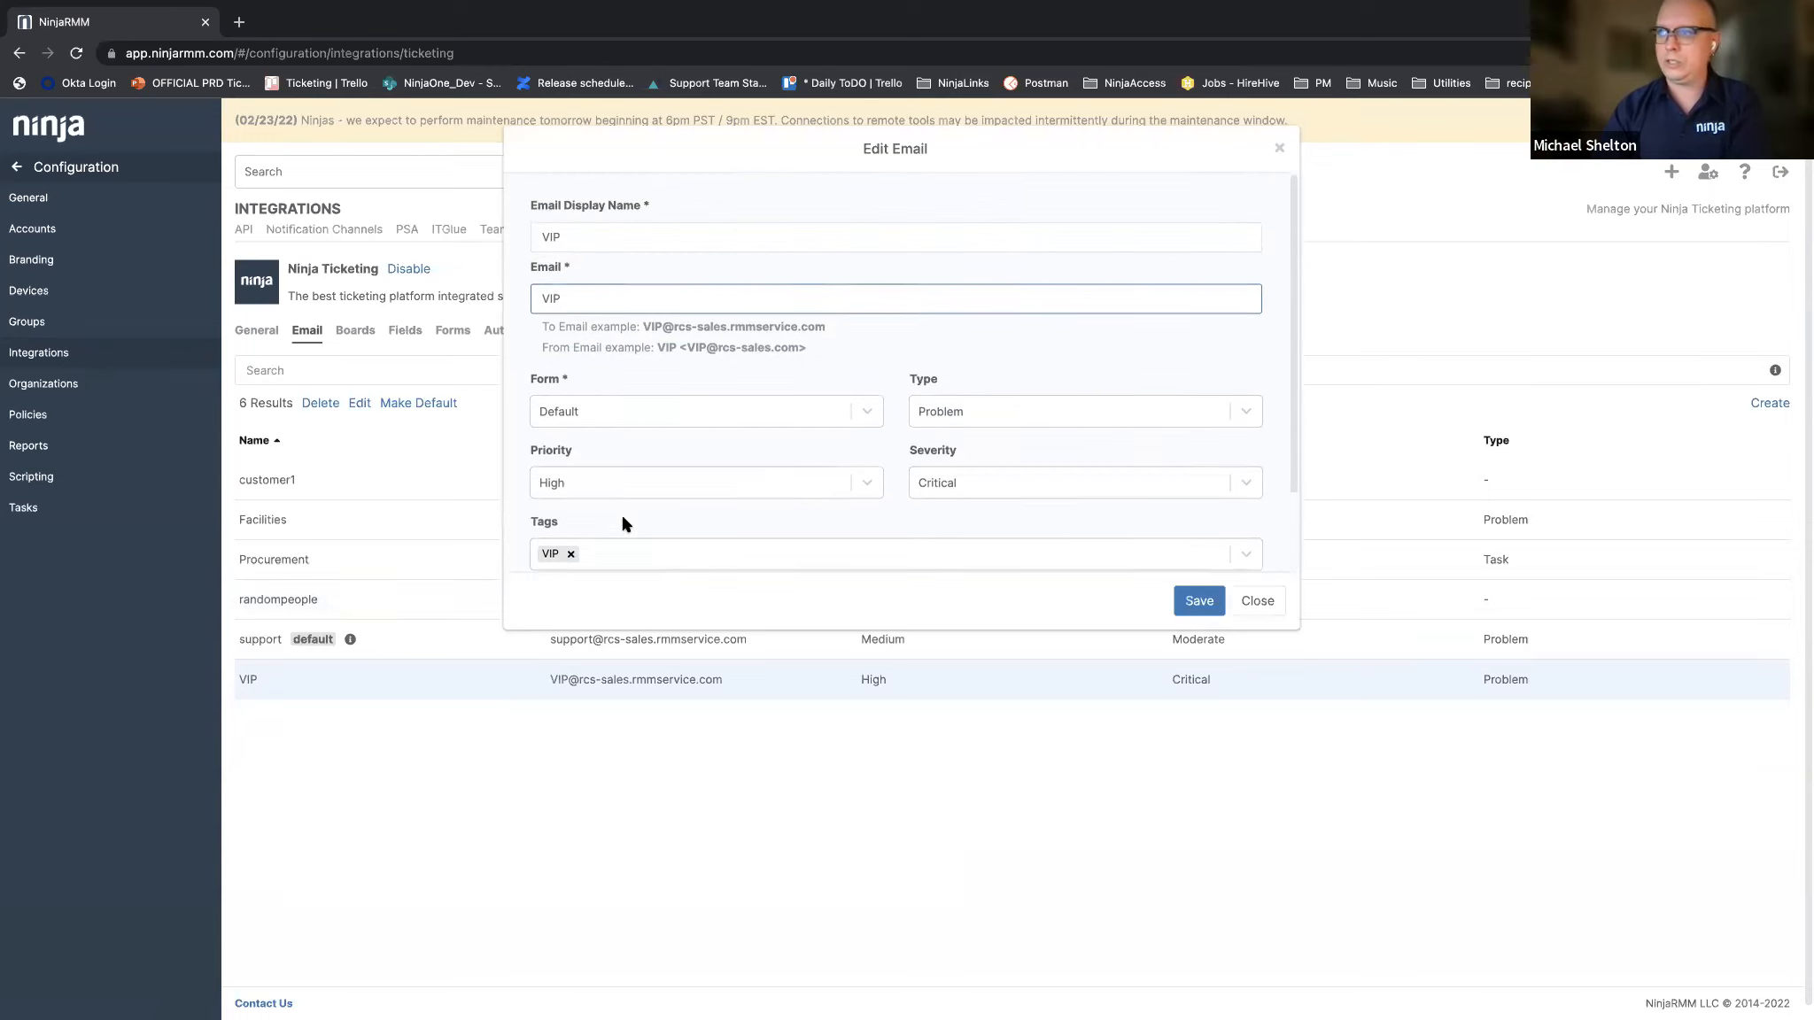
scroll(605, 430, down, 1)
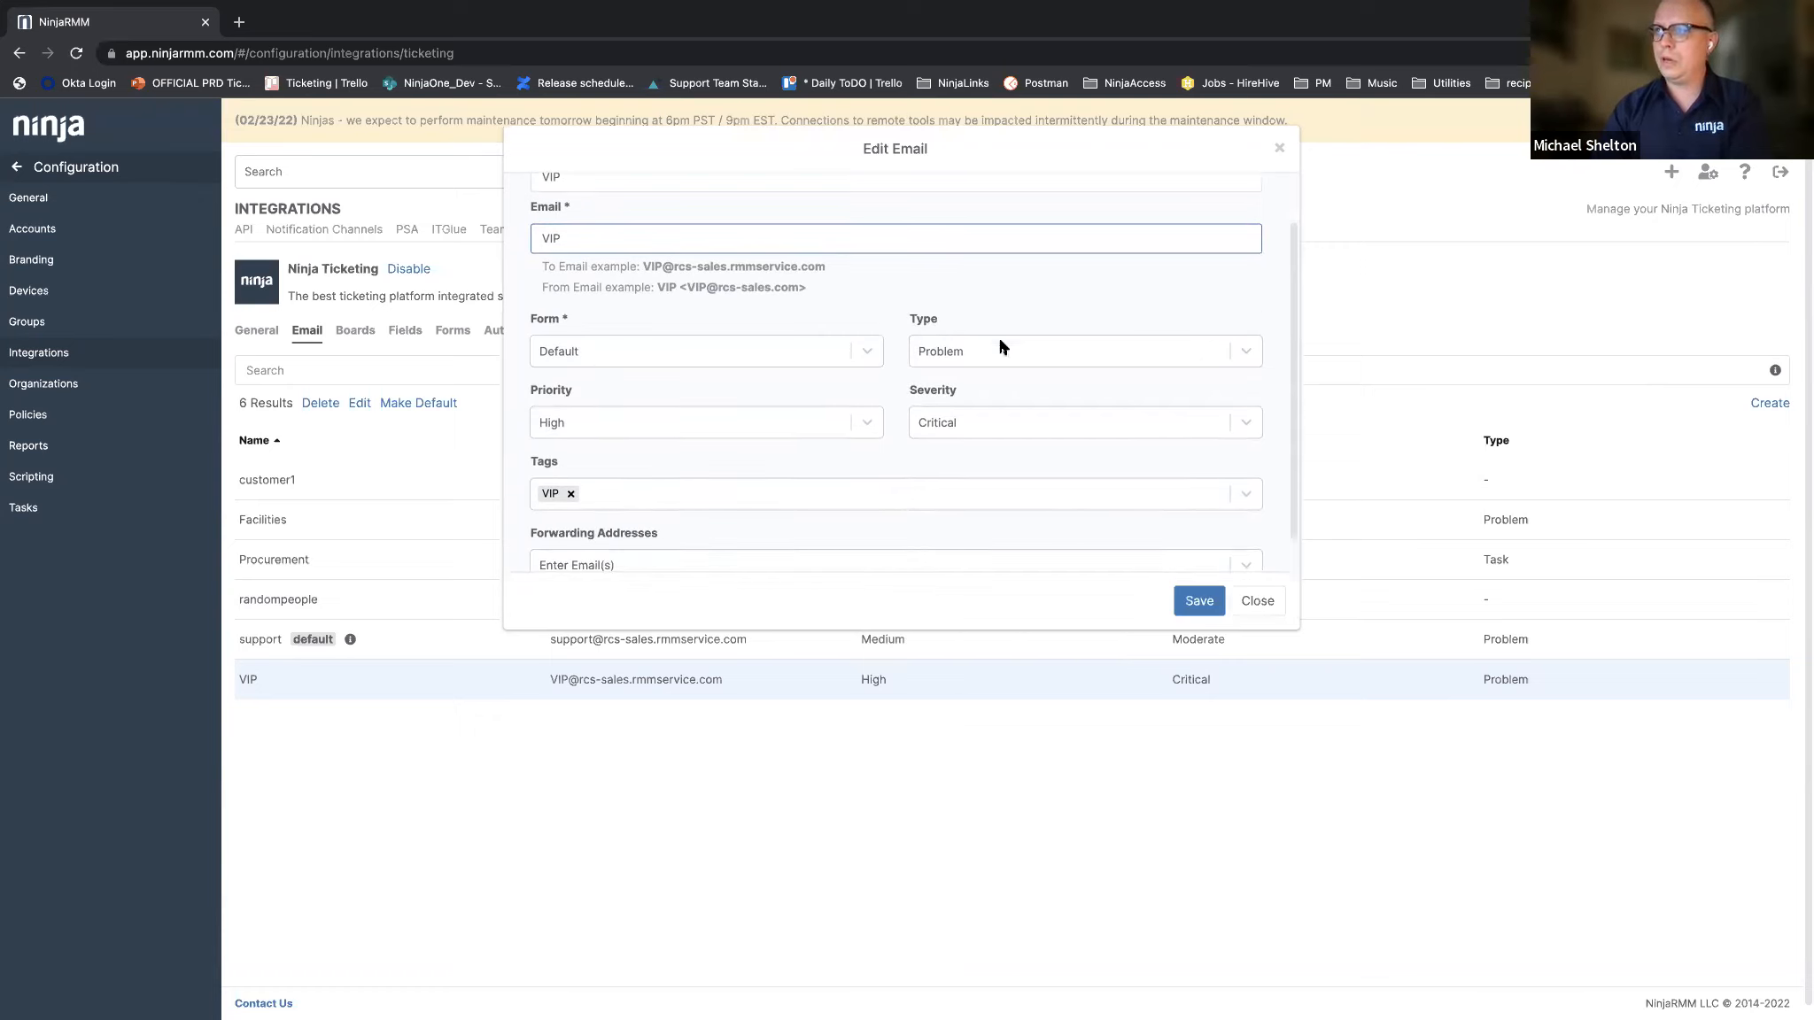
scroll(891, 489, down, 1)
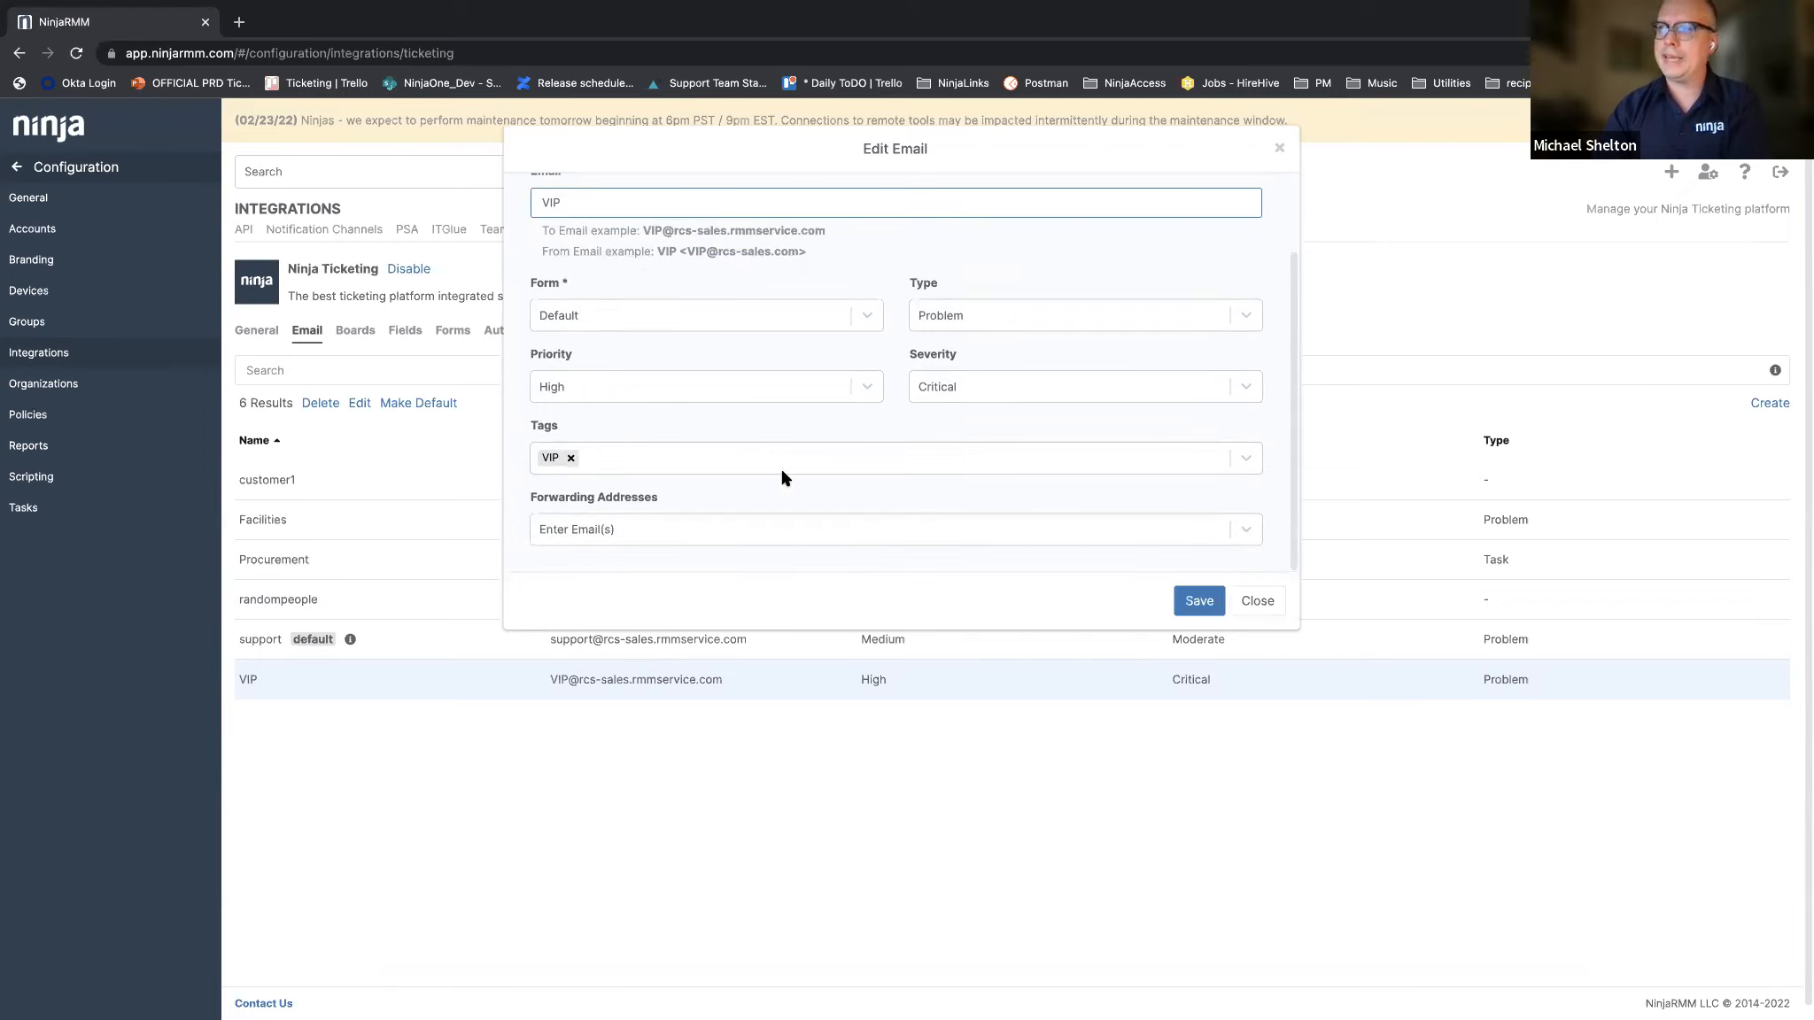
scroll(868, 417, up, 3)
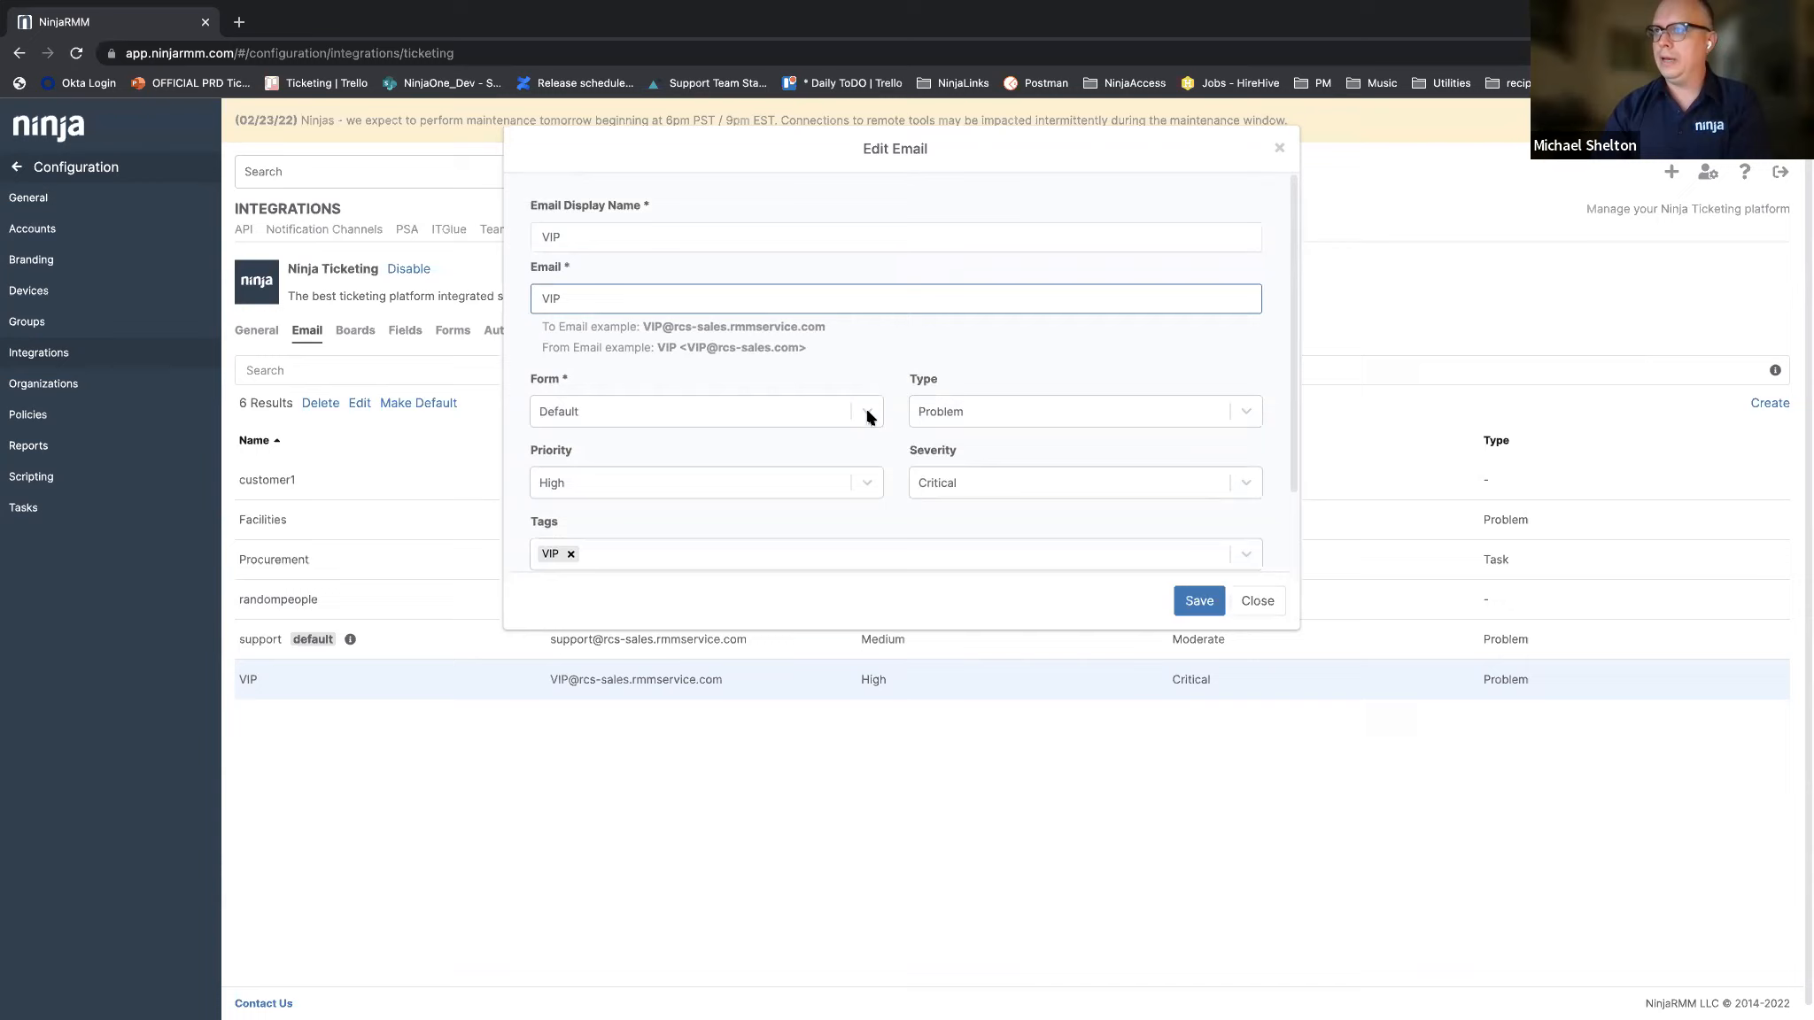
click(1267, 602)
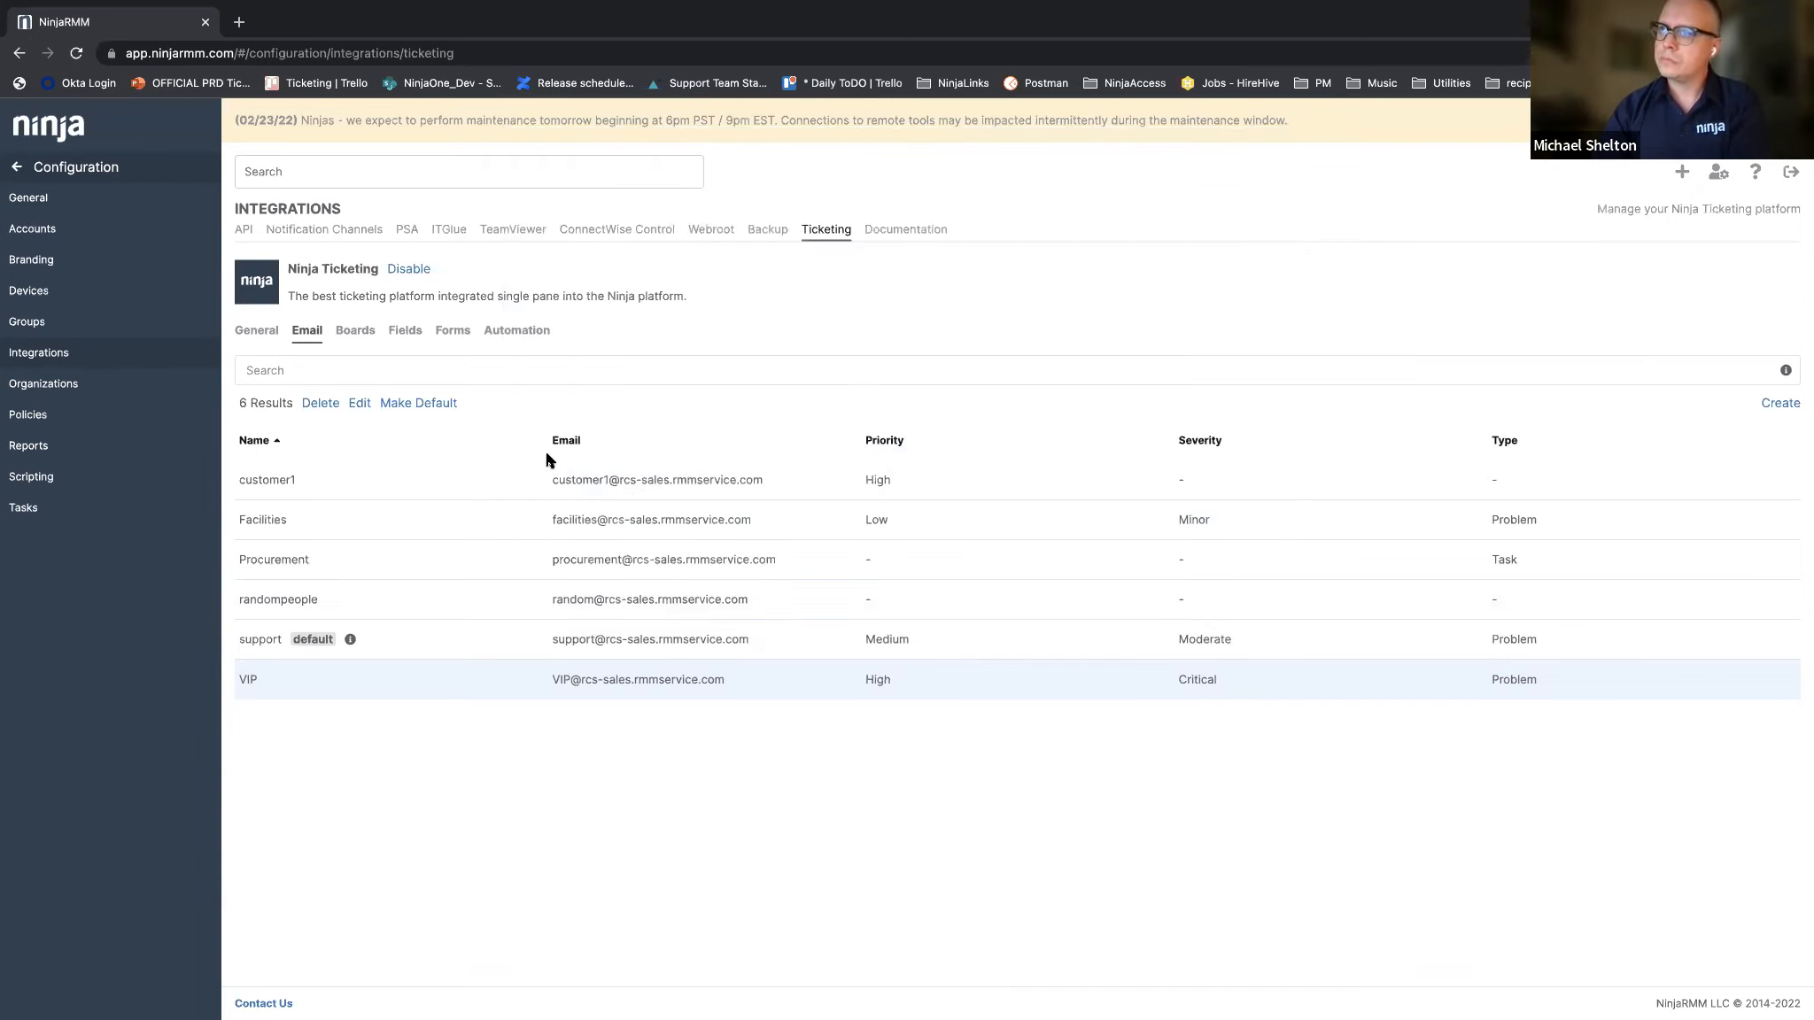
Step: Open the list of active ticketing custom fields and look through it
click(407, 332)
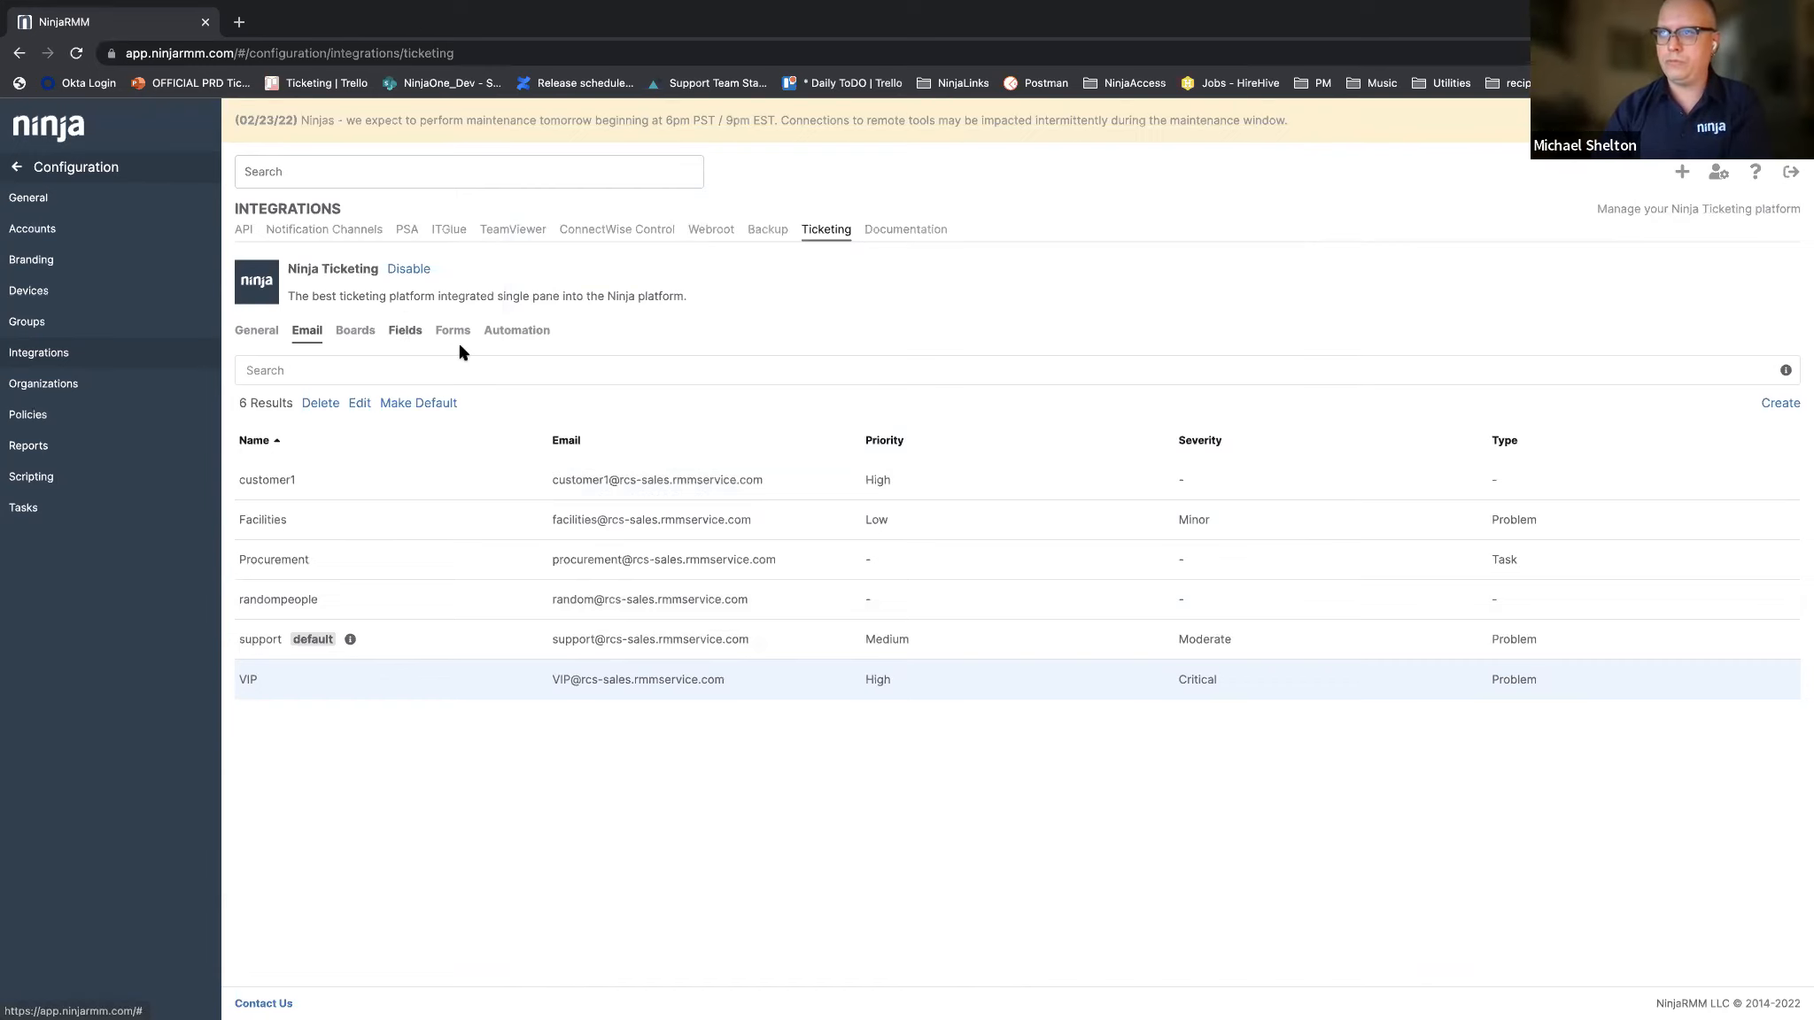
scroll(881, 702, down, 20)
scroll(883, 704, up, 20)
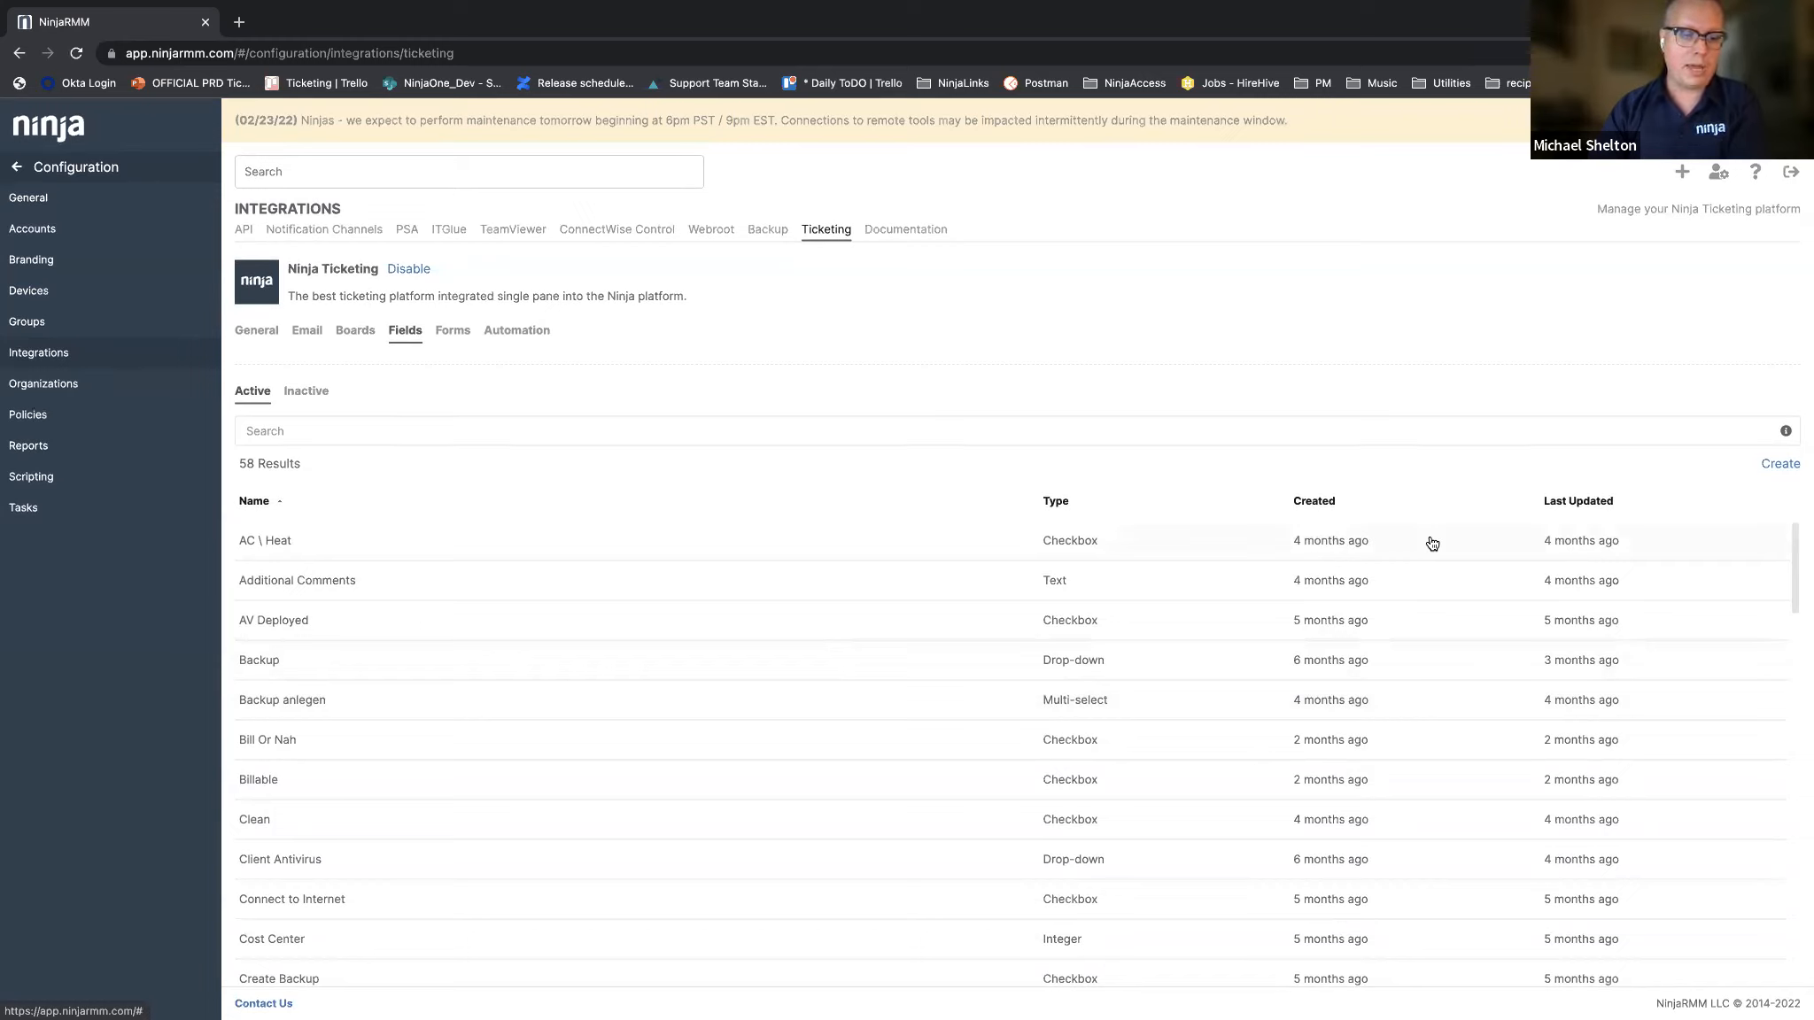
Step: Start creating a ticketing custom field of type Drop-down
click(1779, 464)
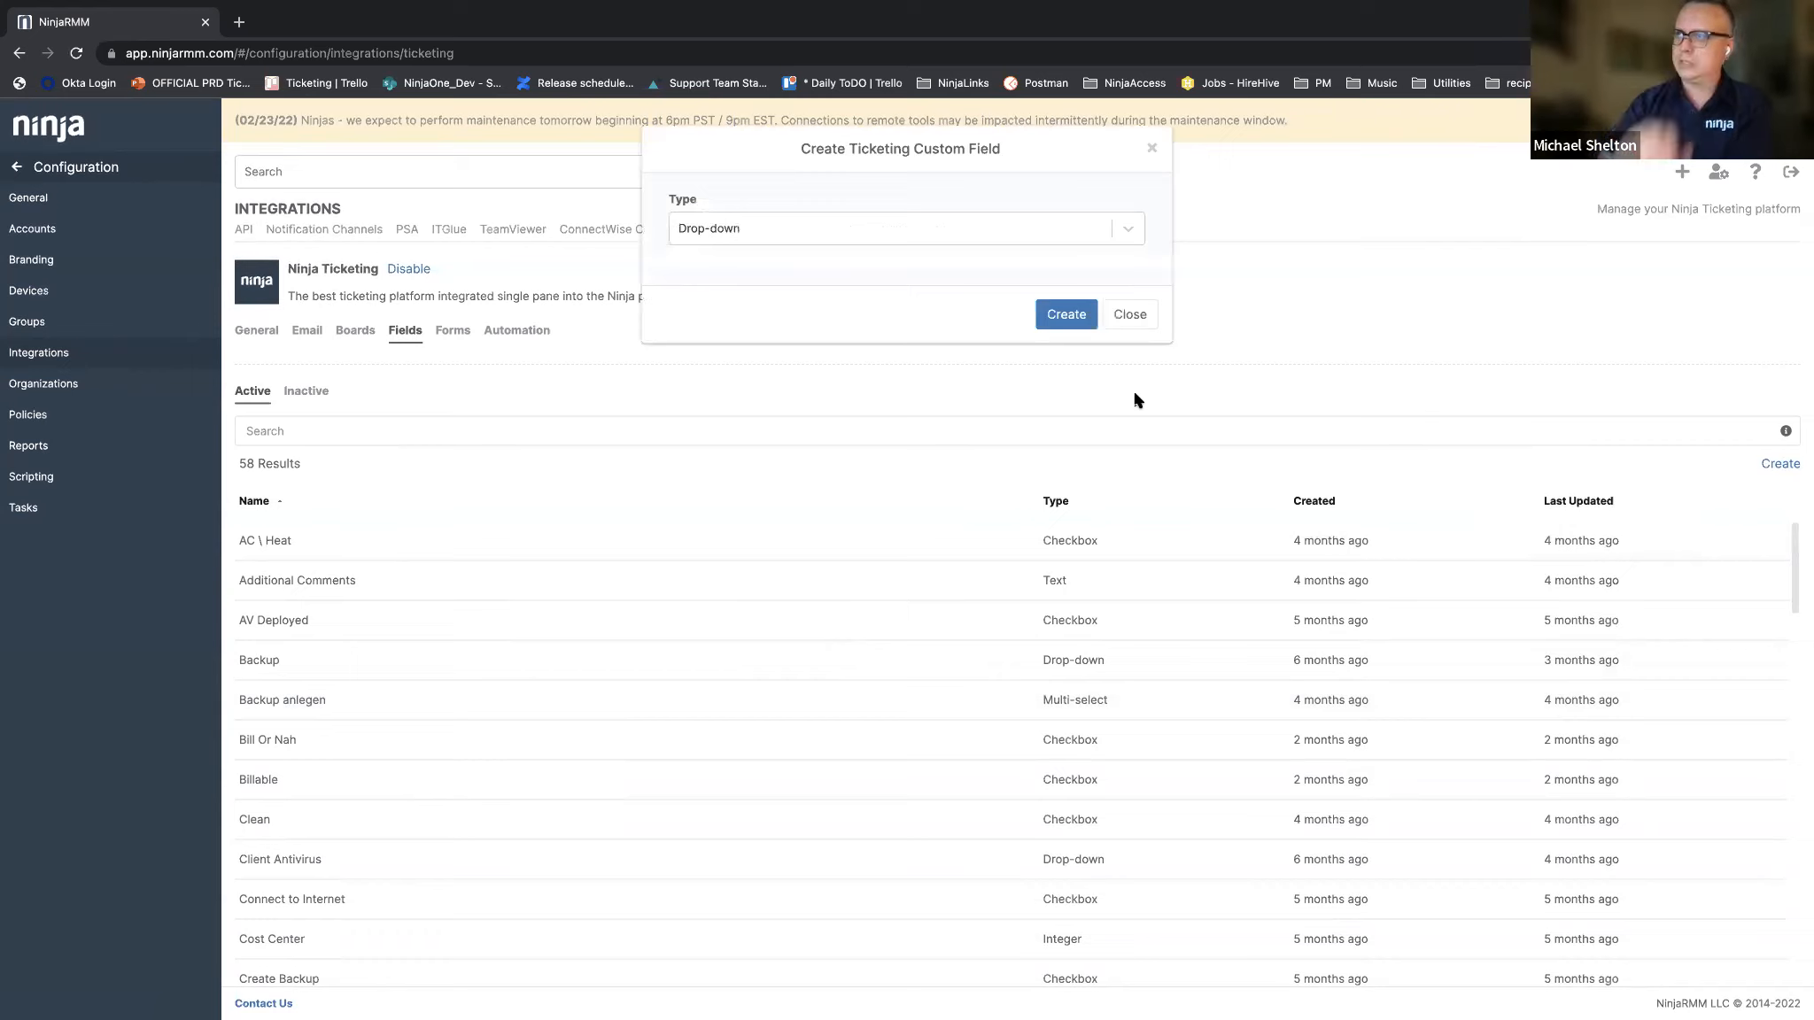
click(1054, 223)
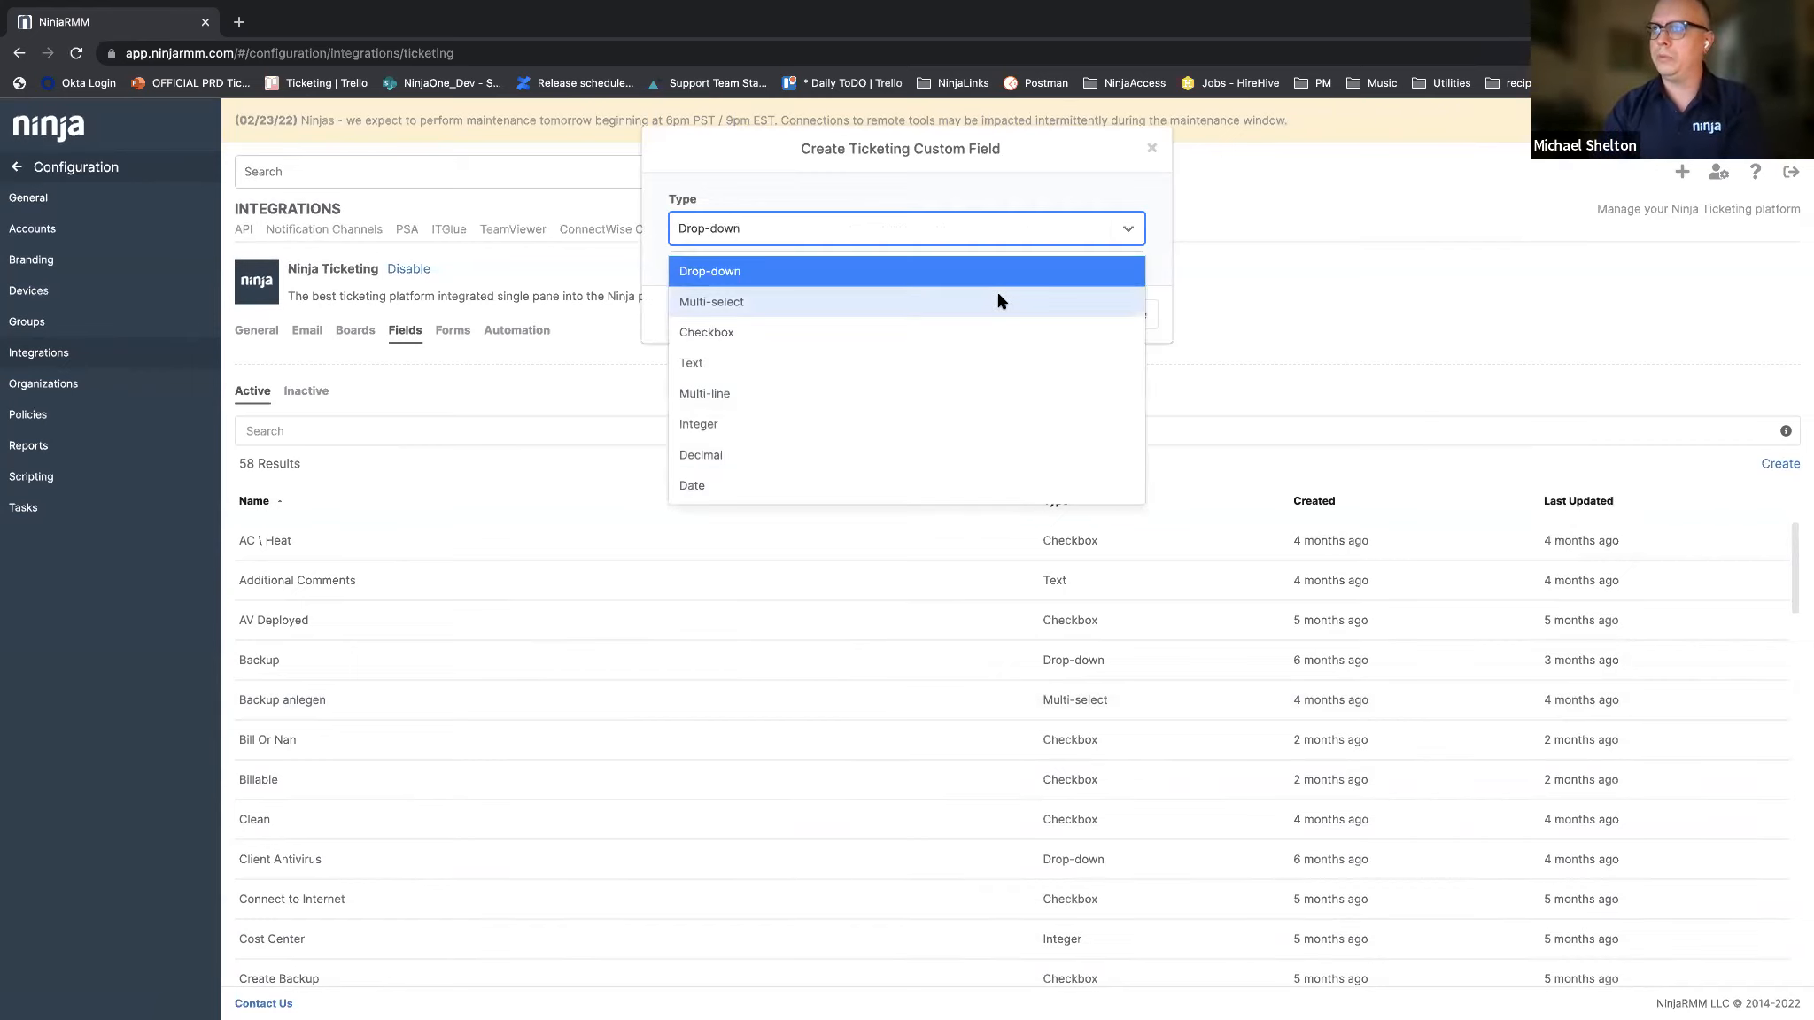
click(700, 272)
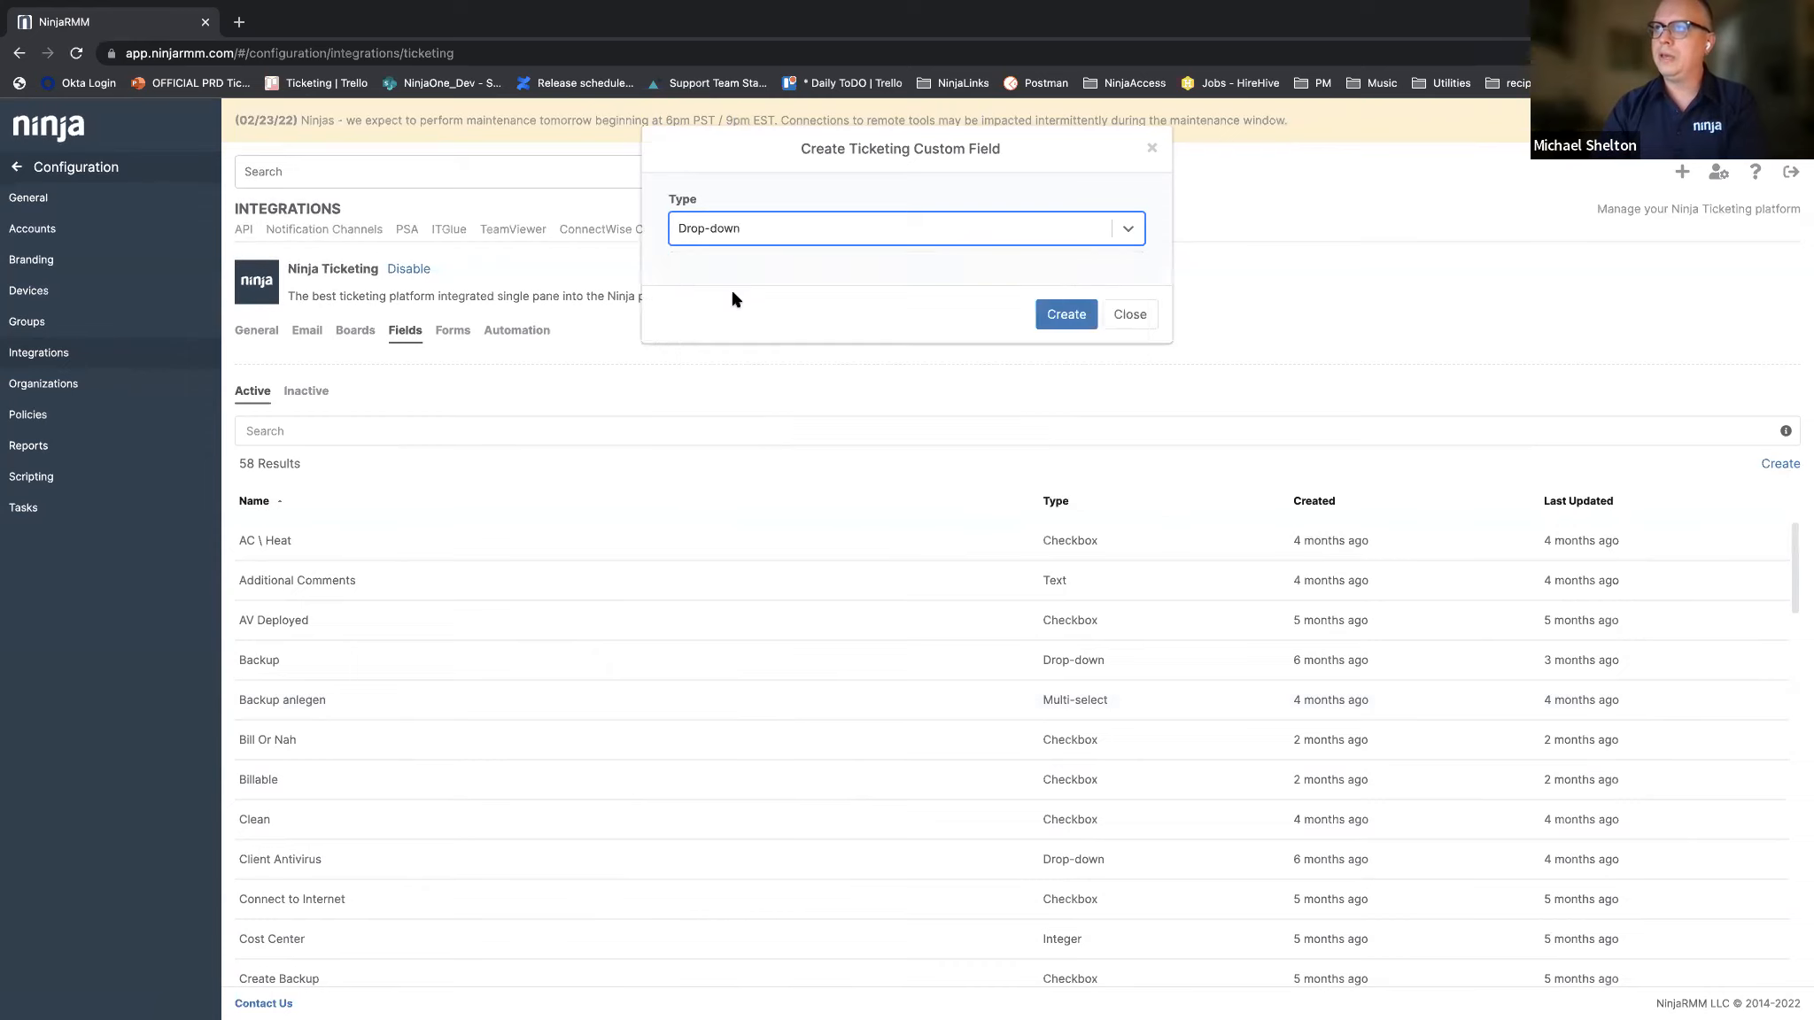
click(1071, 317)
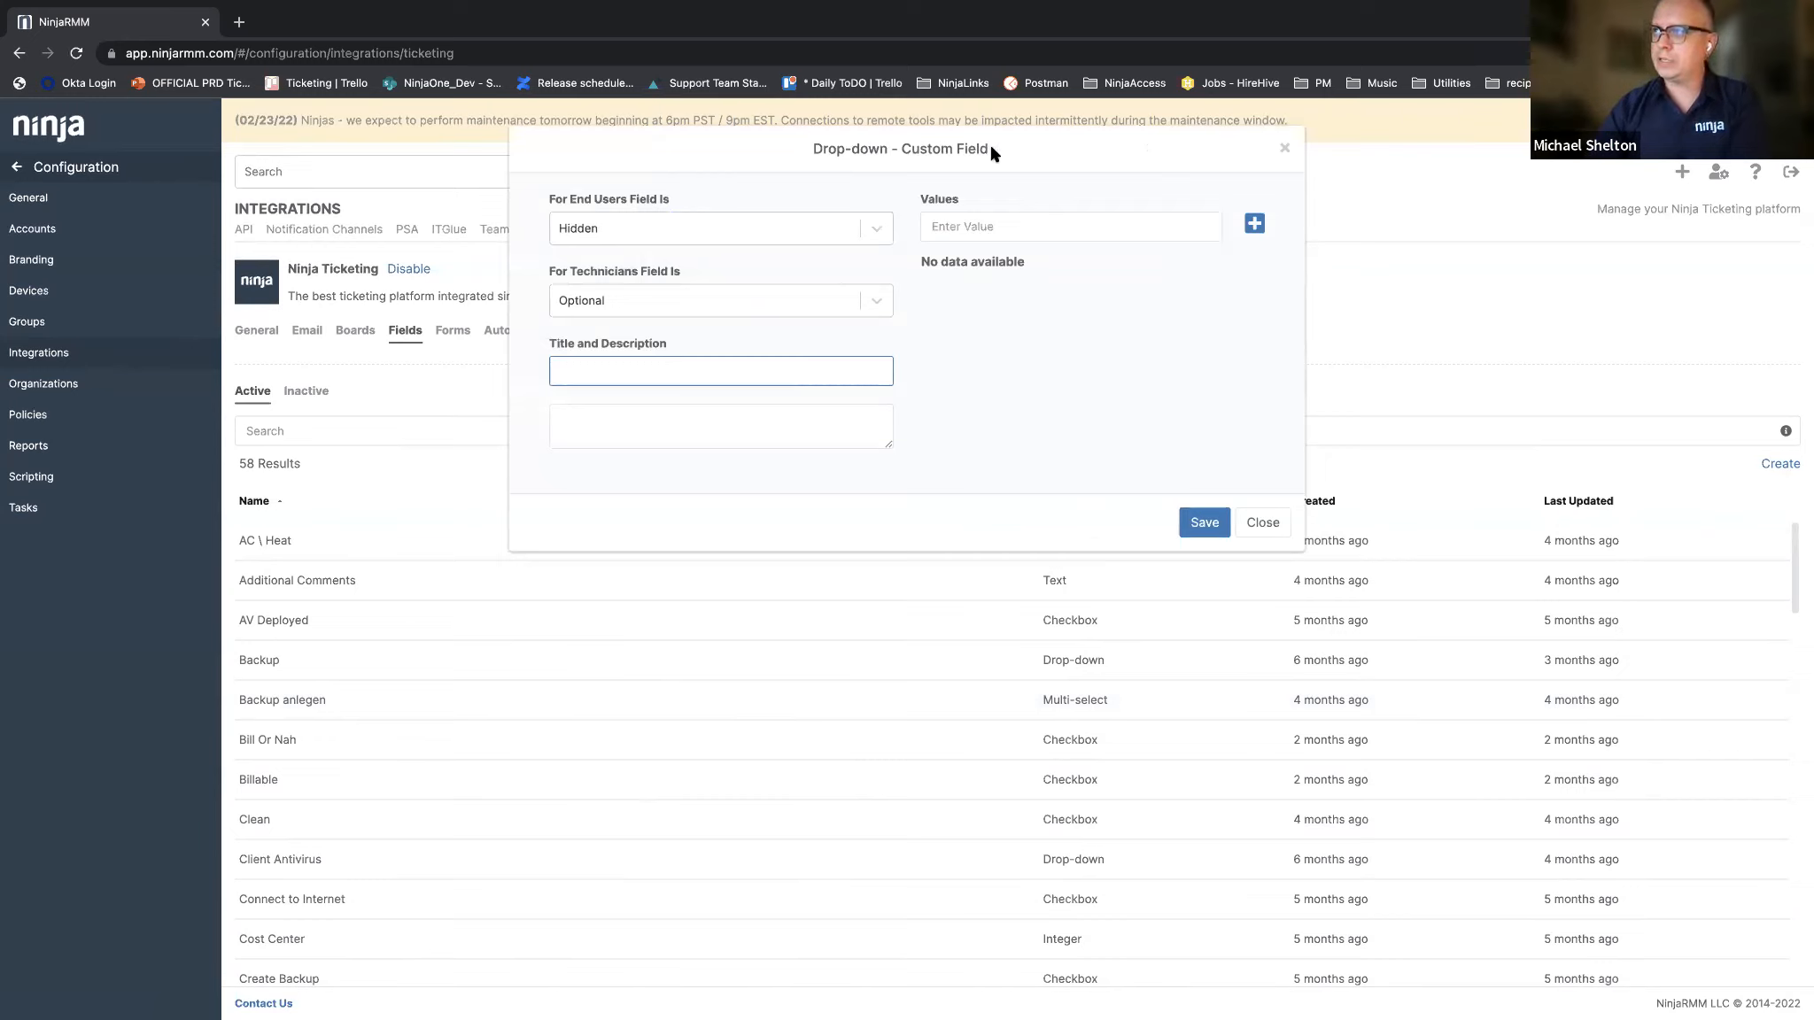
drag(983, 148, 811, 149)
Step: Review the end-user and technician requirement options for the new drop-down field, and set it to Optional for end users
click(601, 229)
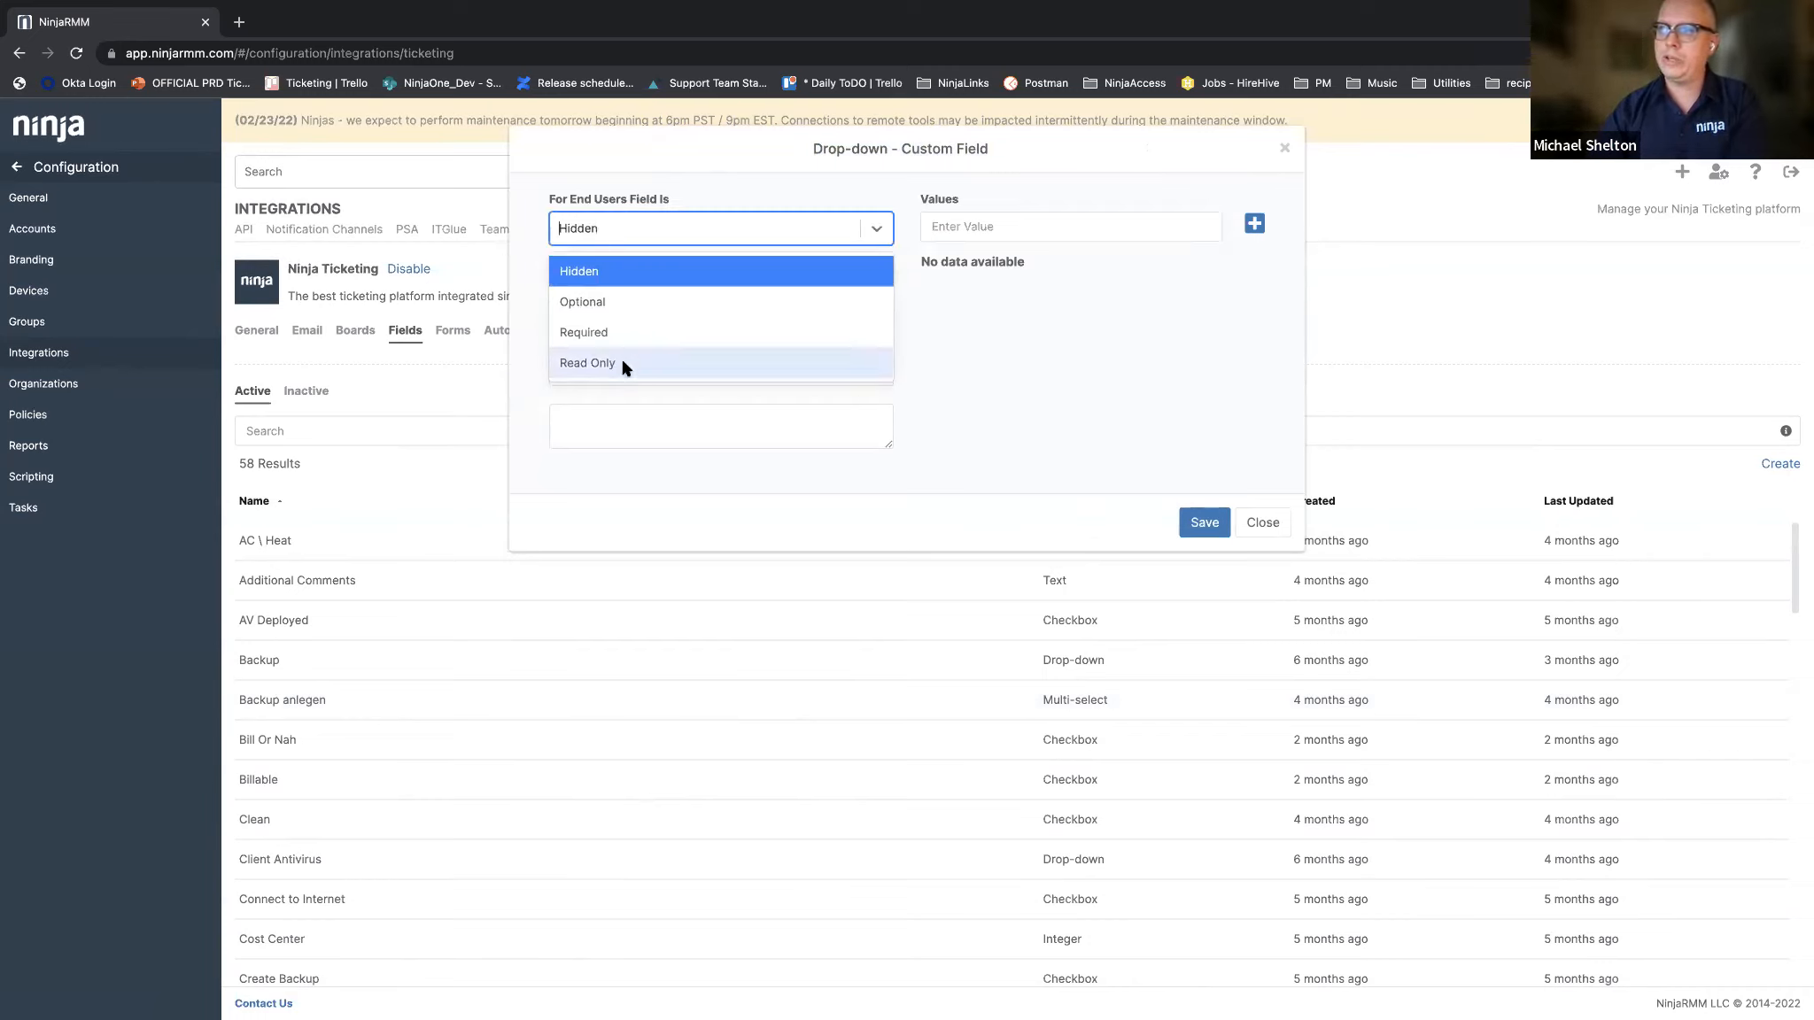
click(981, 355)
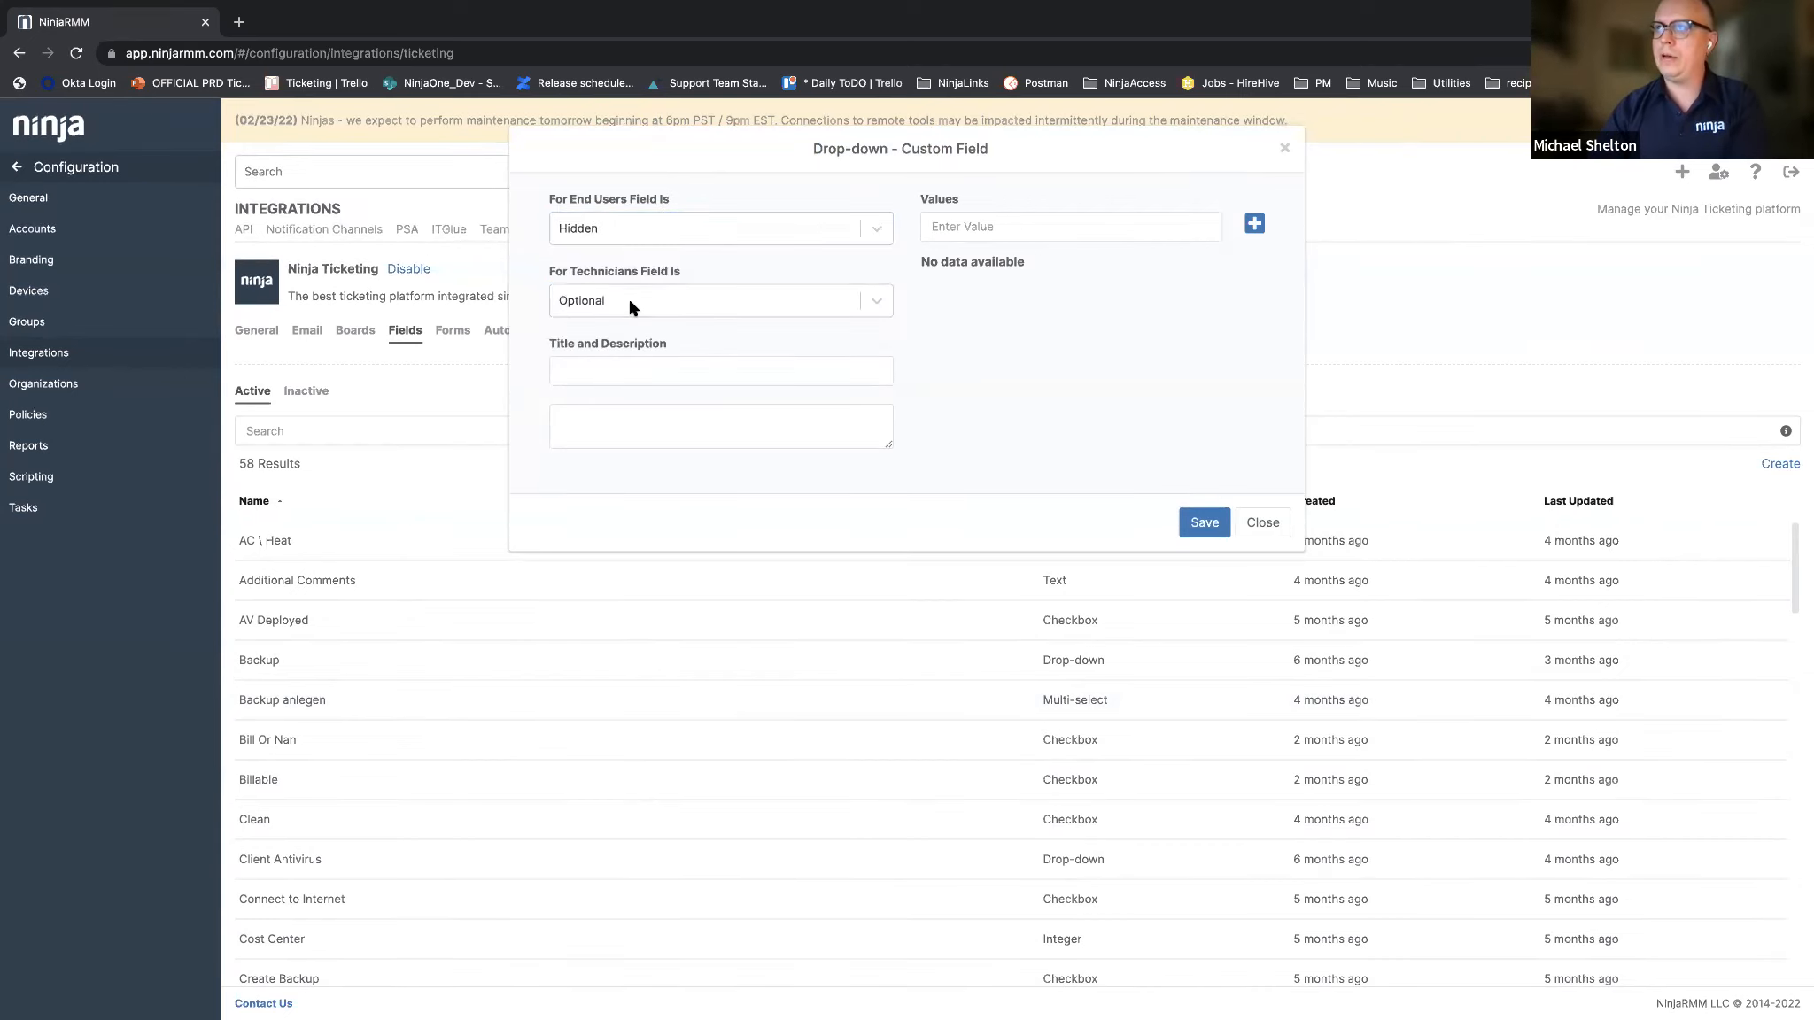
click(631, 302)
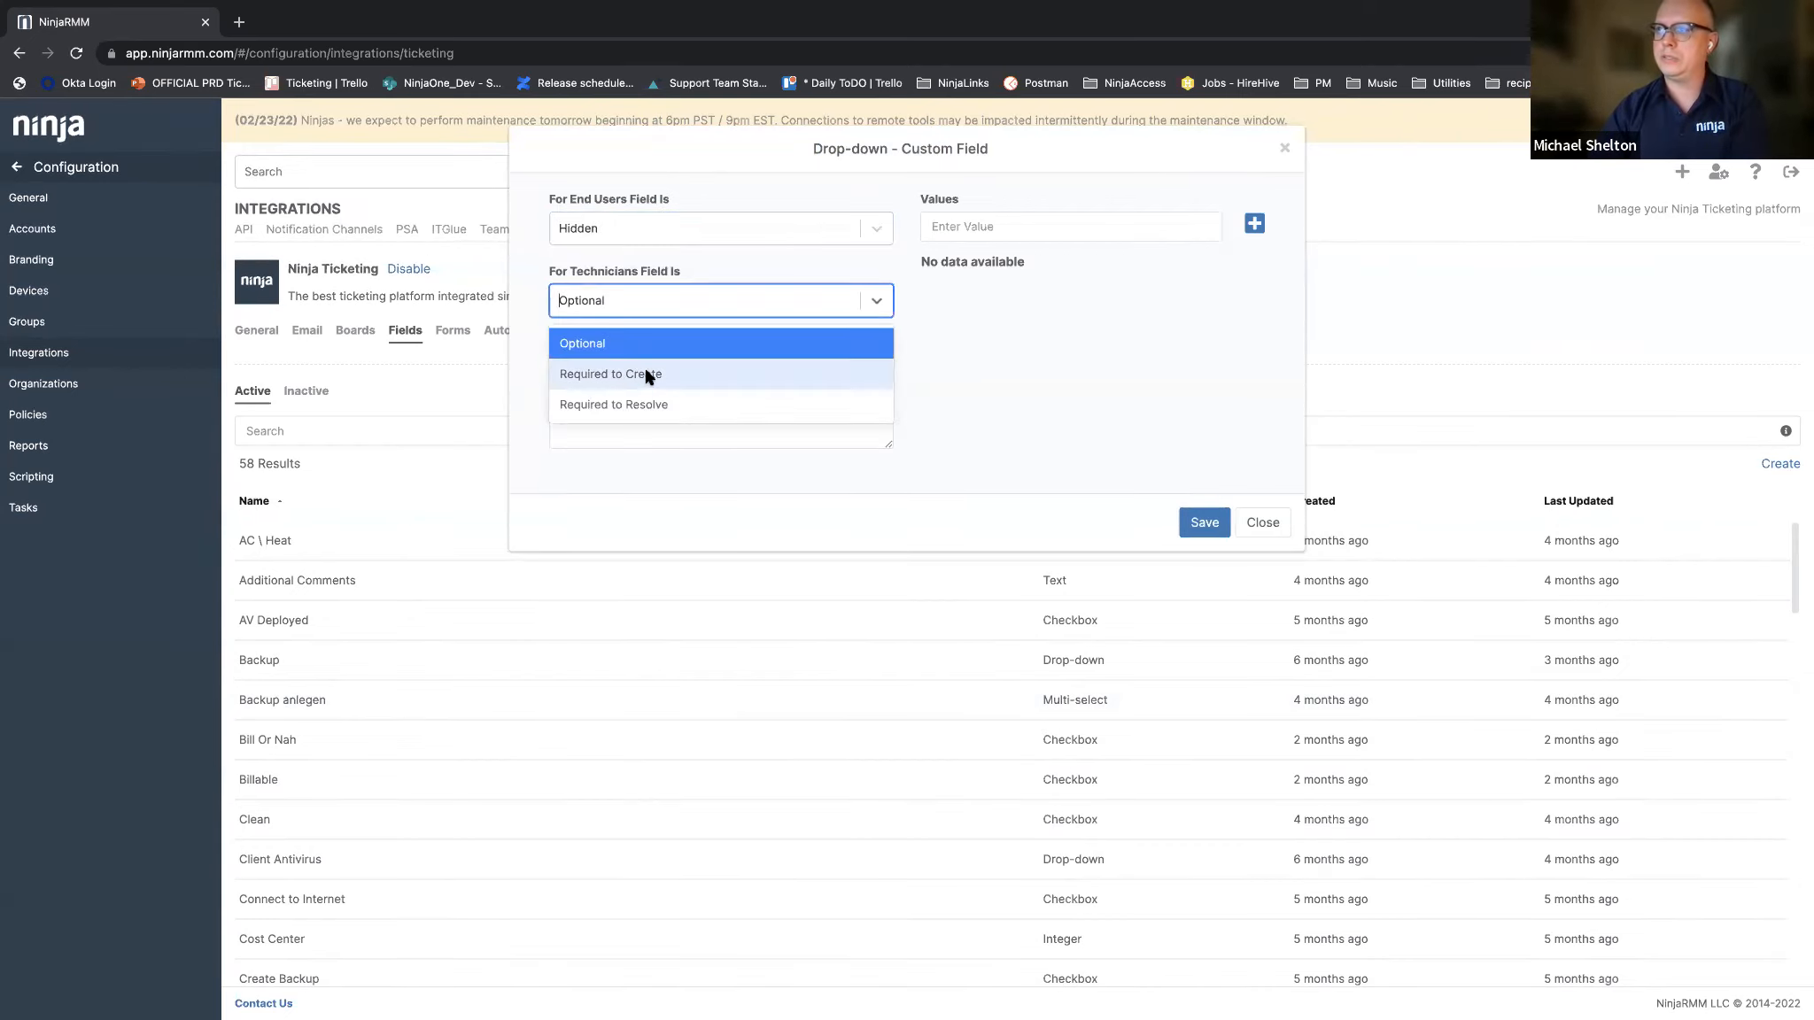
click(1042, 412)
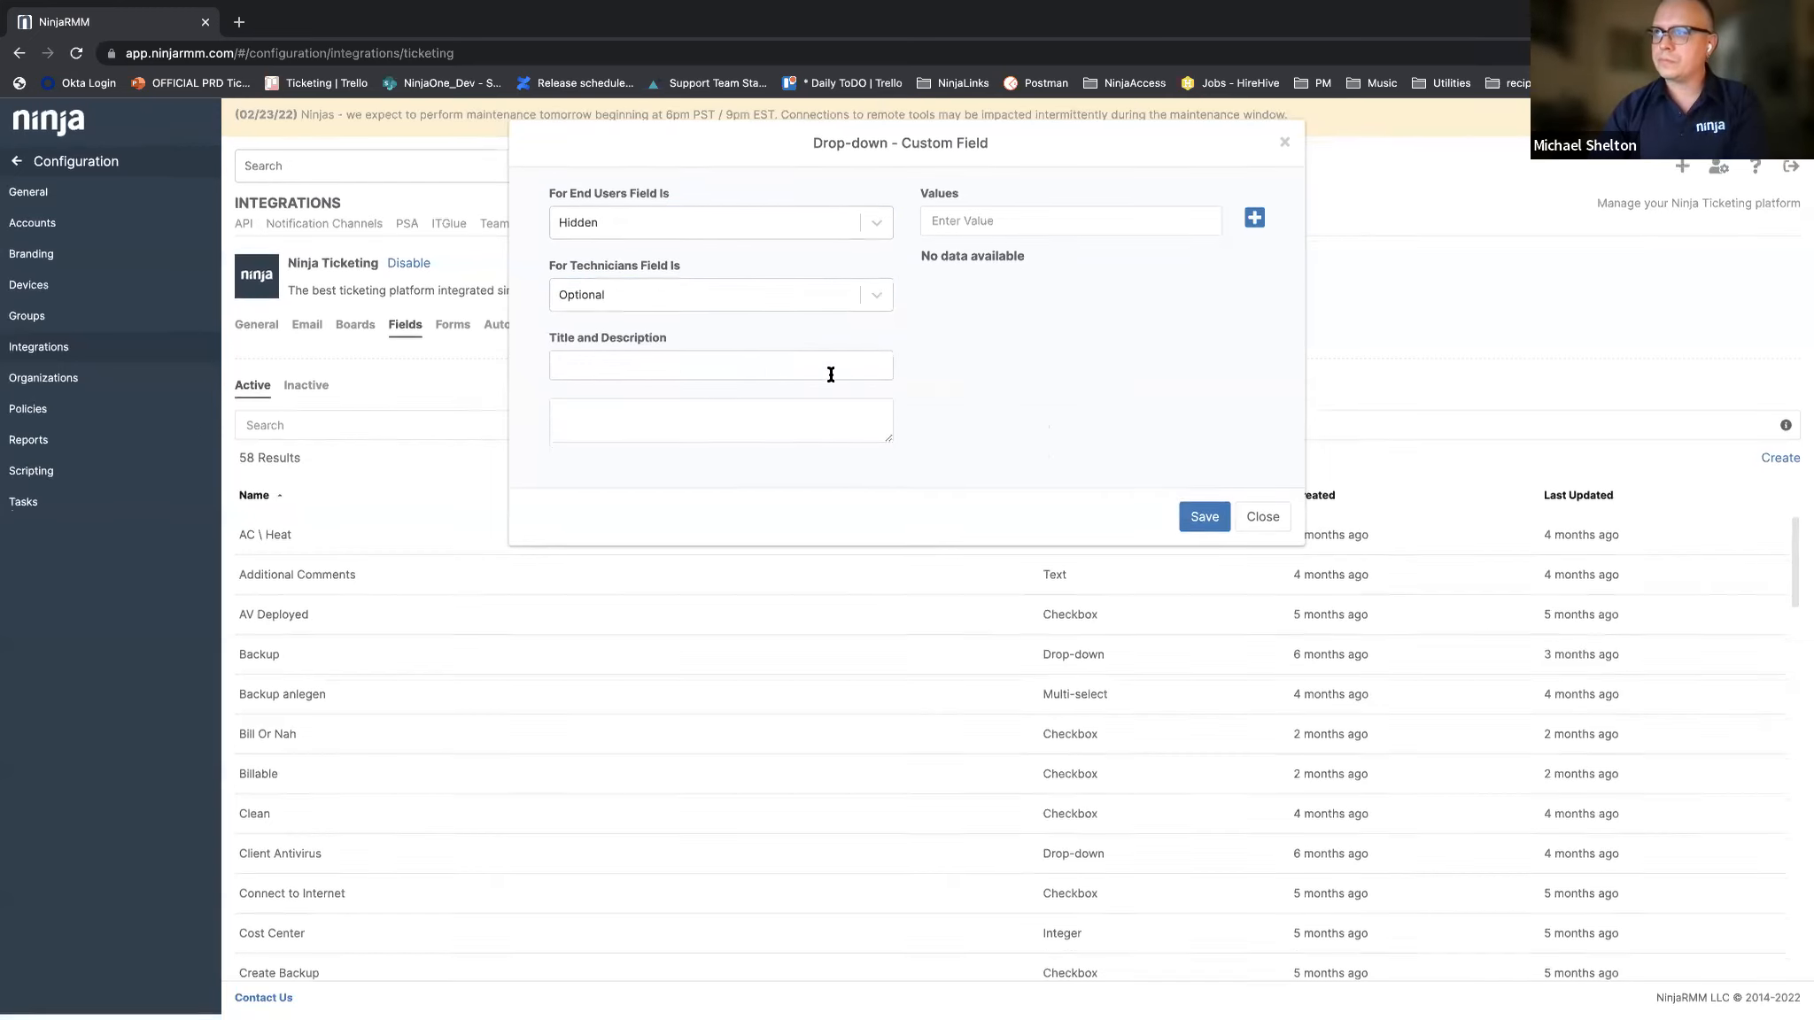
click(647, 221)
click(589, 301)
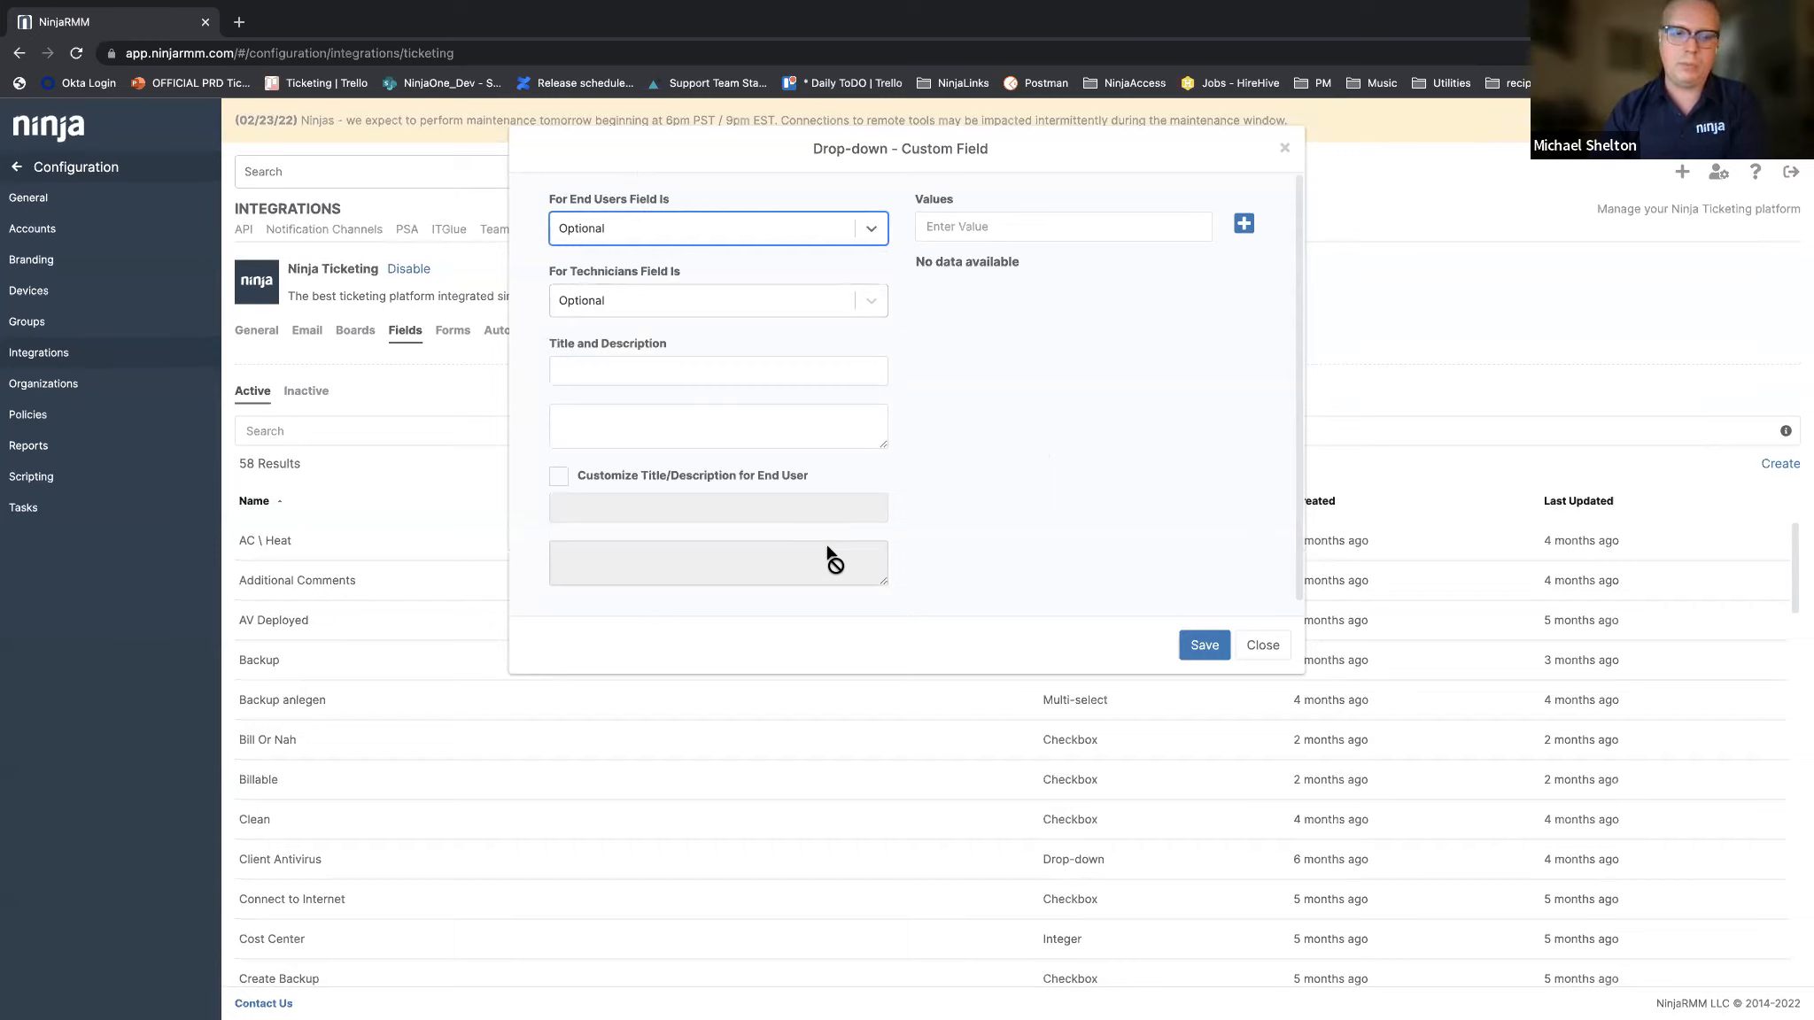
Step: Add three first names as selectable values of the new drop-down custom field
click(1081, 222)
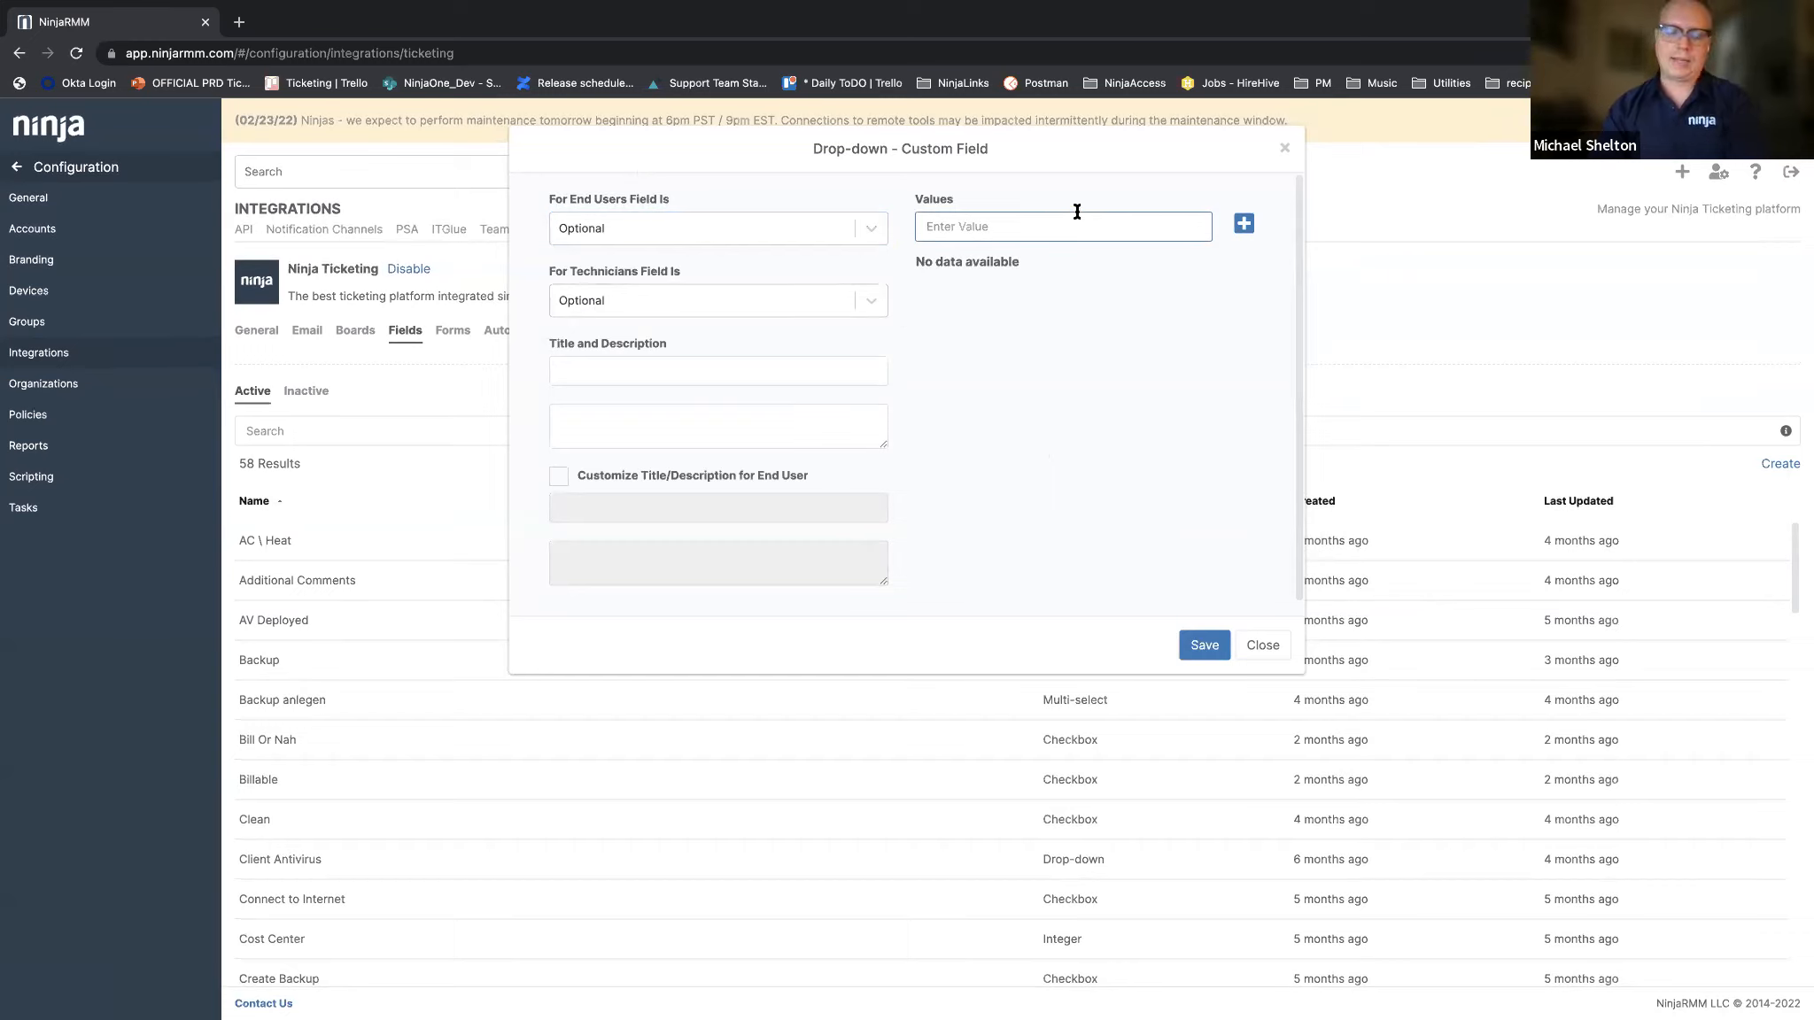
text(peter)
key(Return)
text(michael)
key(Return)
text(christine)
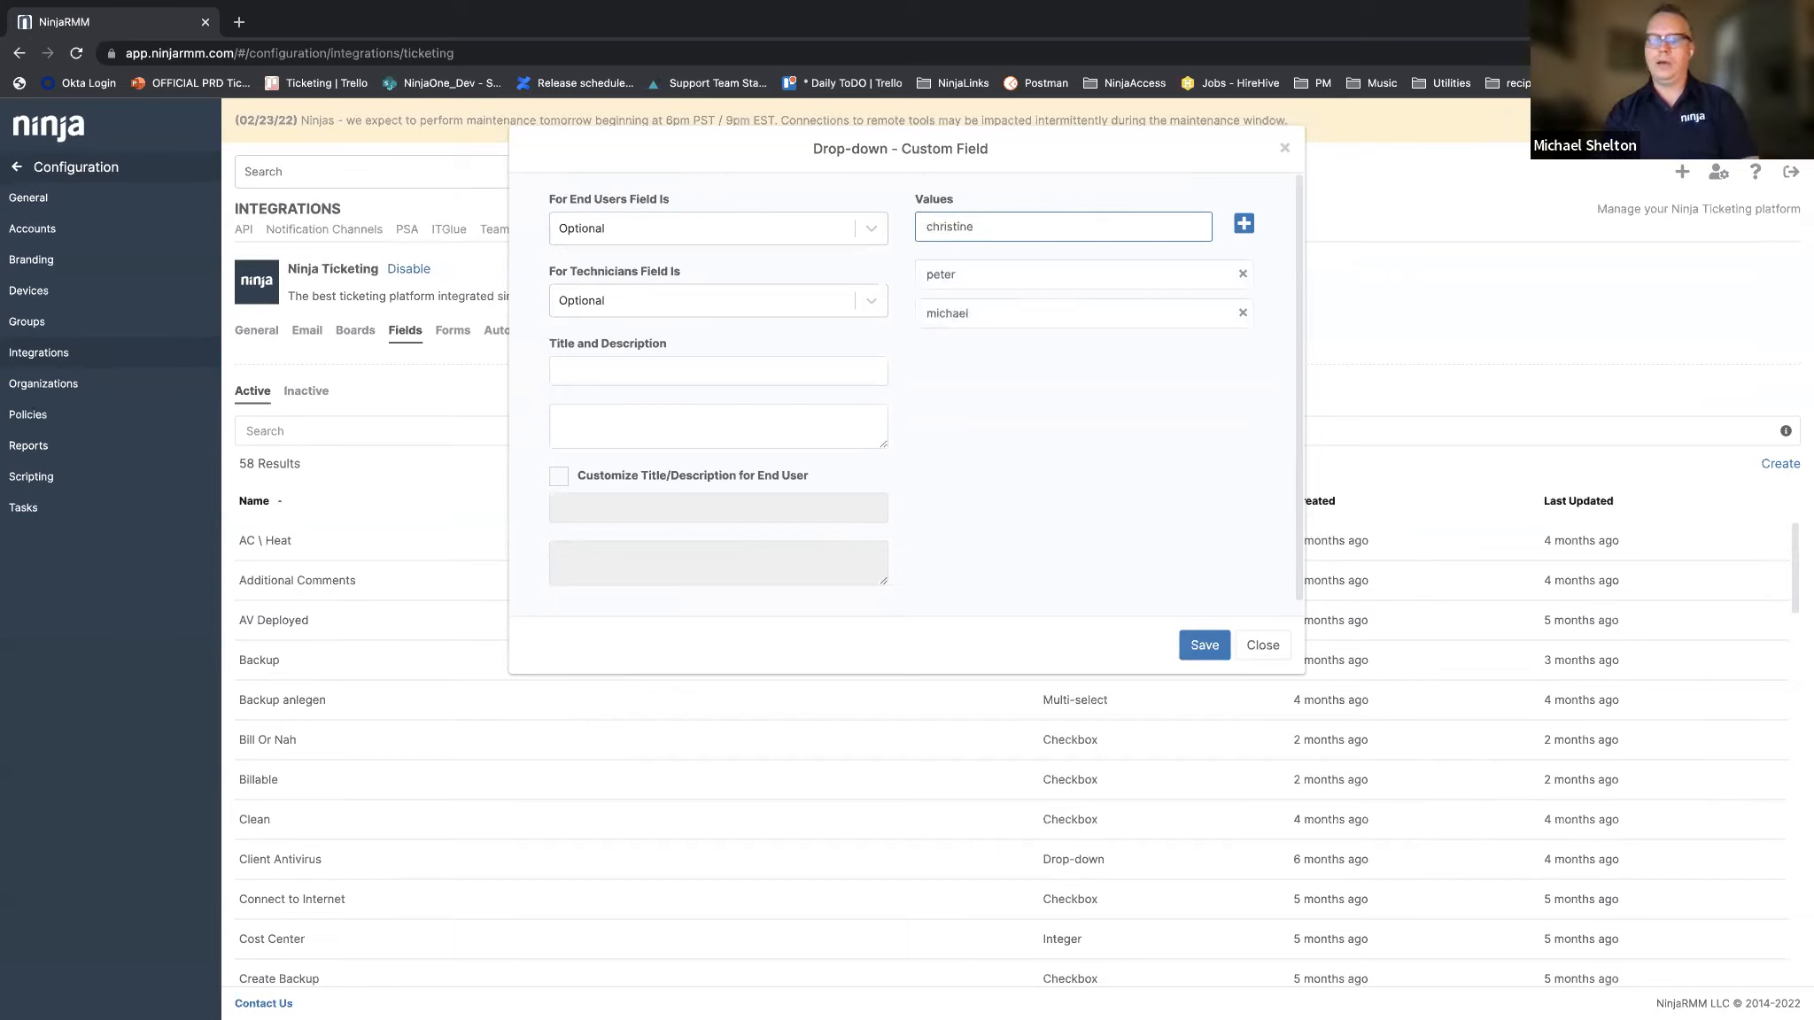
key(Return)
Step: Reorder the drop-down values so the second name comes first and the third name second, and close the field without saving
drag(1101, 354, 1021, 255)
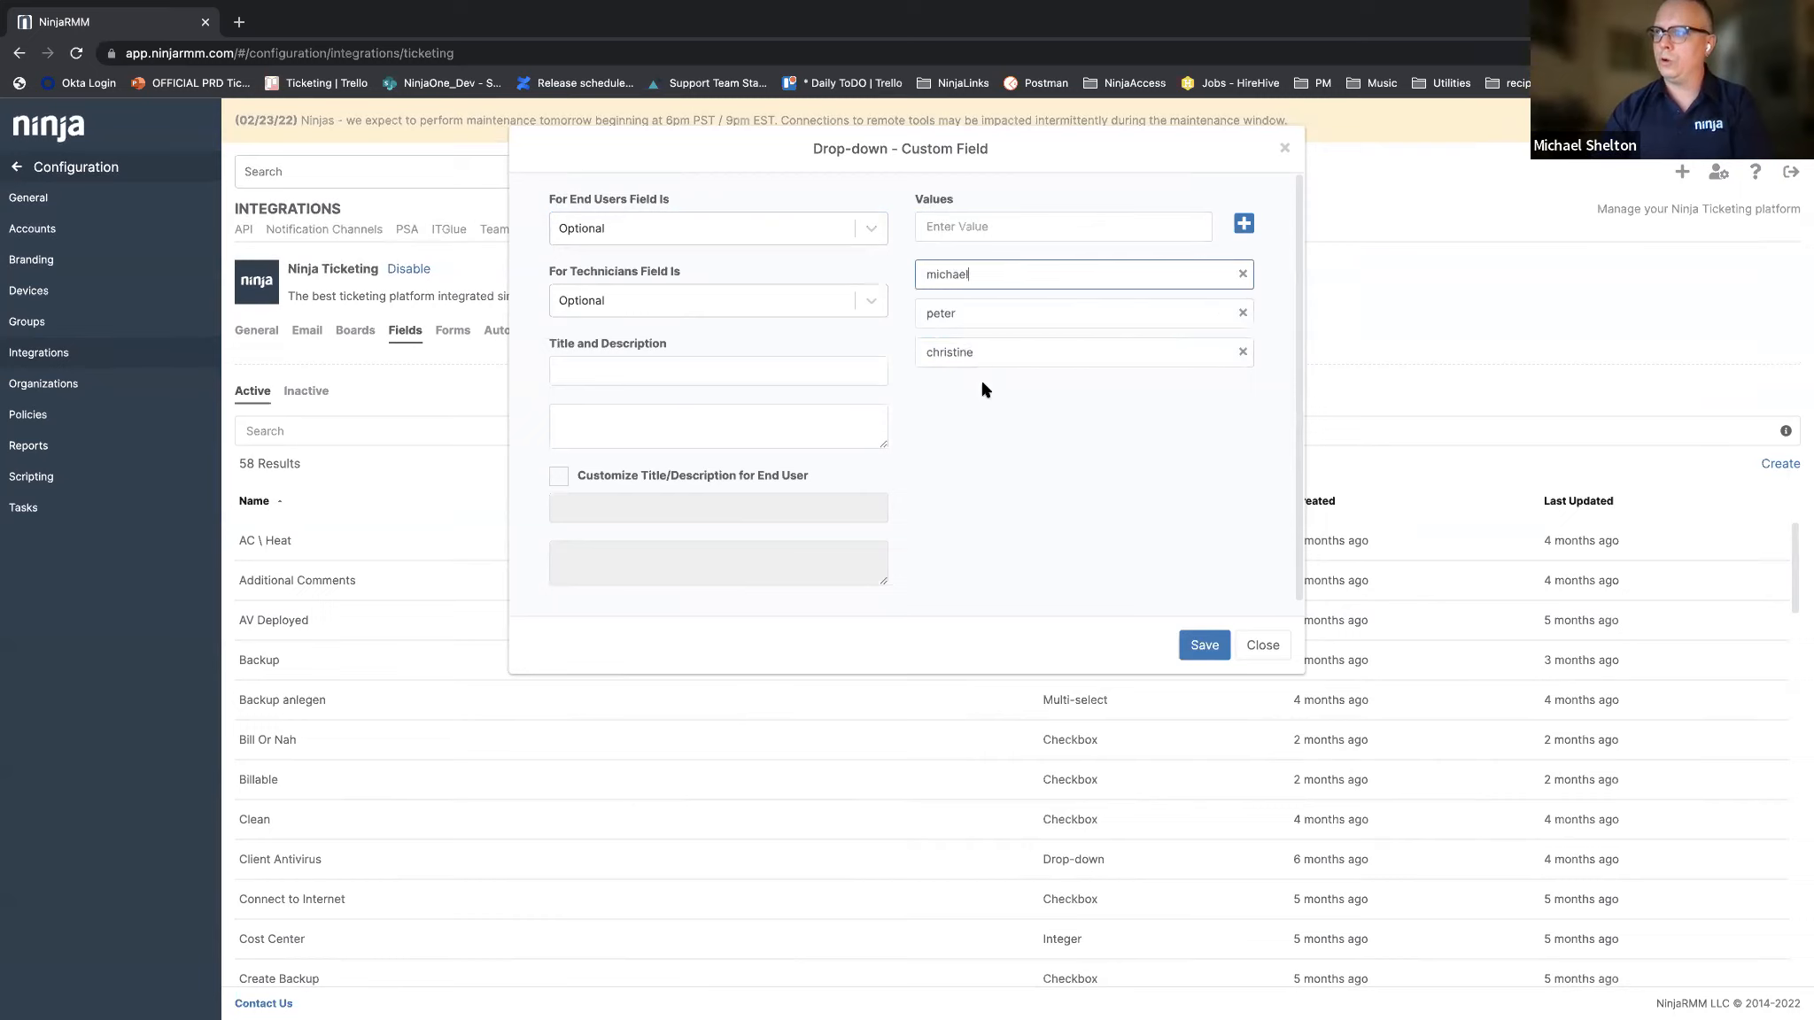
drag(970, 340, 969, 312)
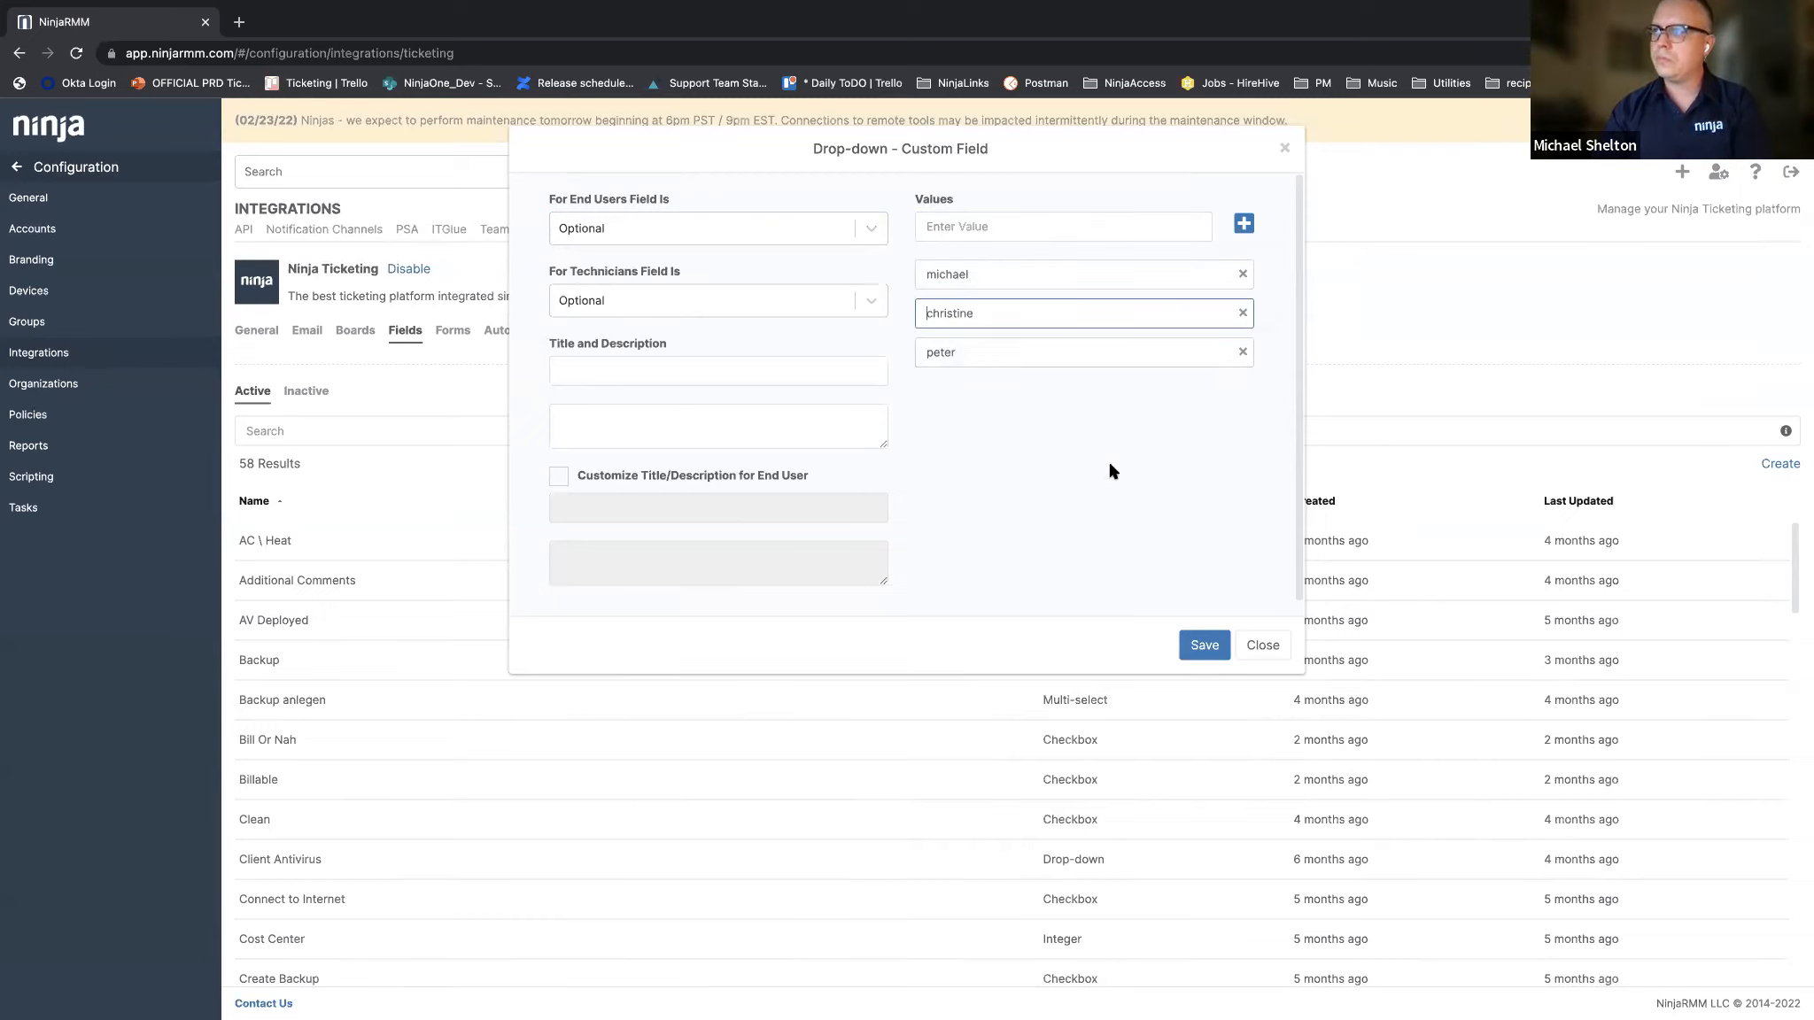
click(1263, 647)
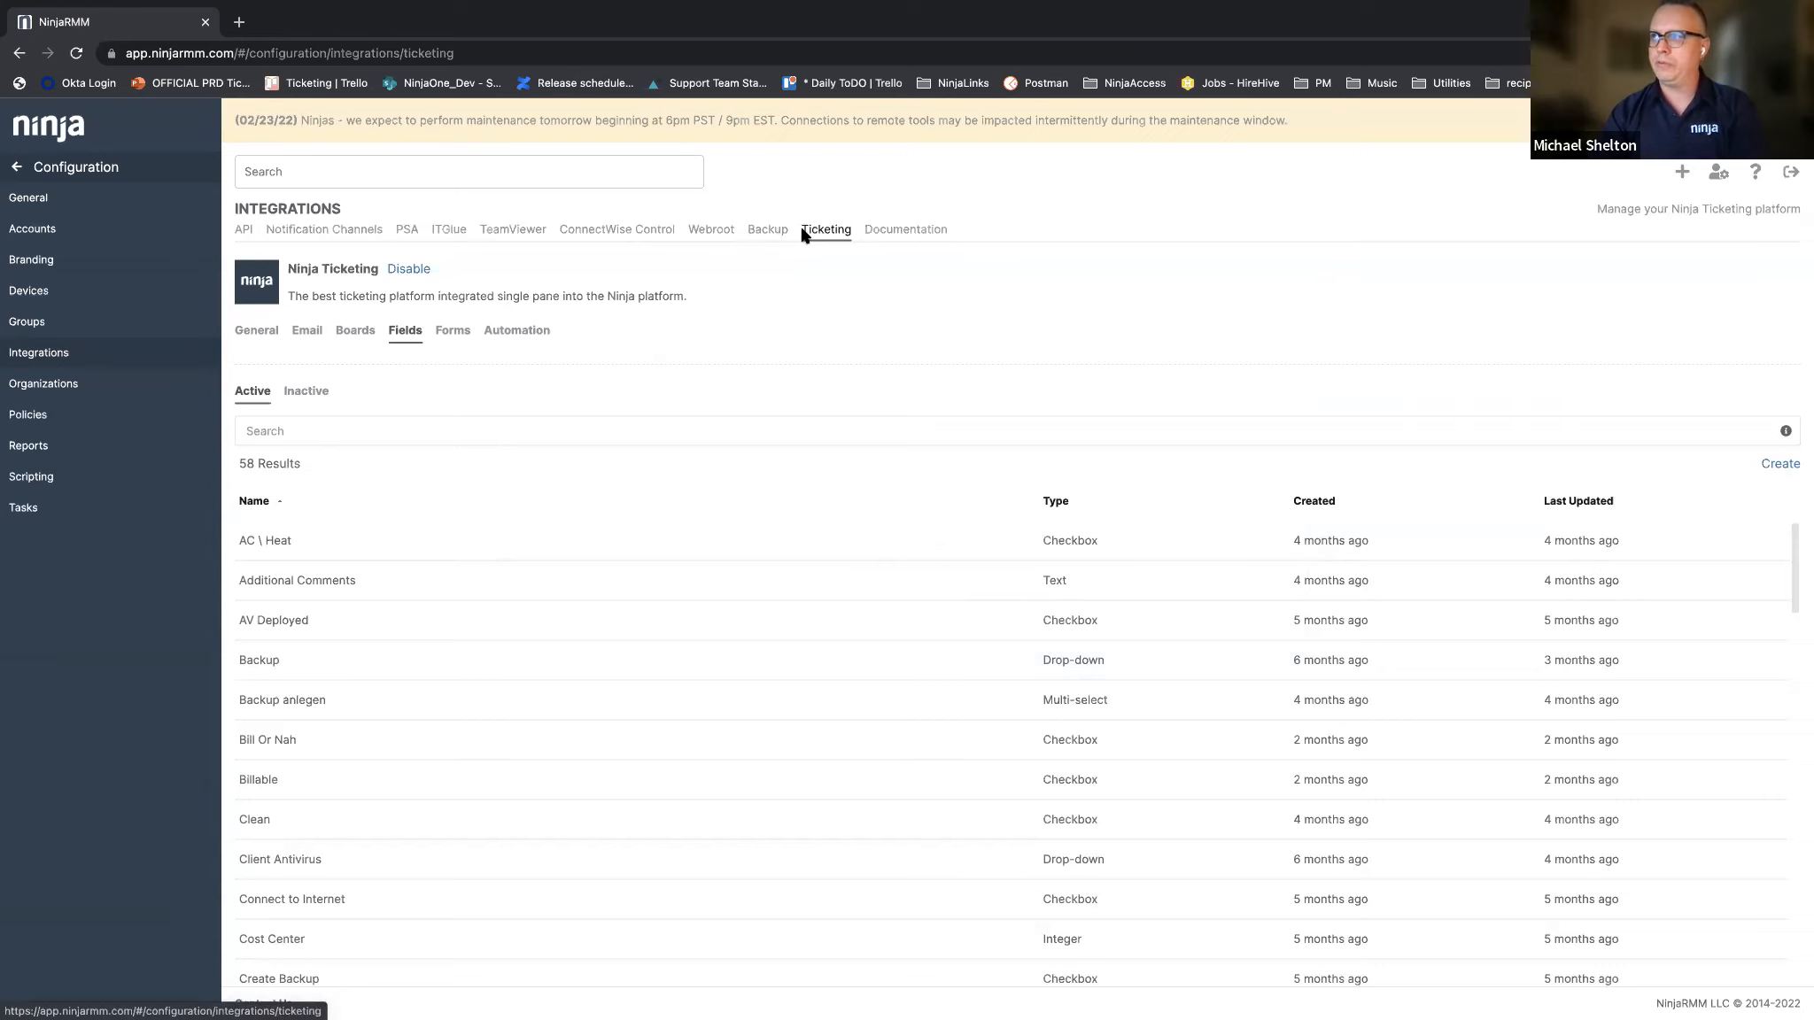
Step: Start a new ticket form named "demo form" in the ticketing forms and review its timer options, keeping Manual
click(457, 331)
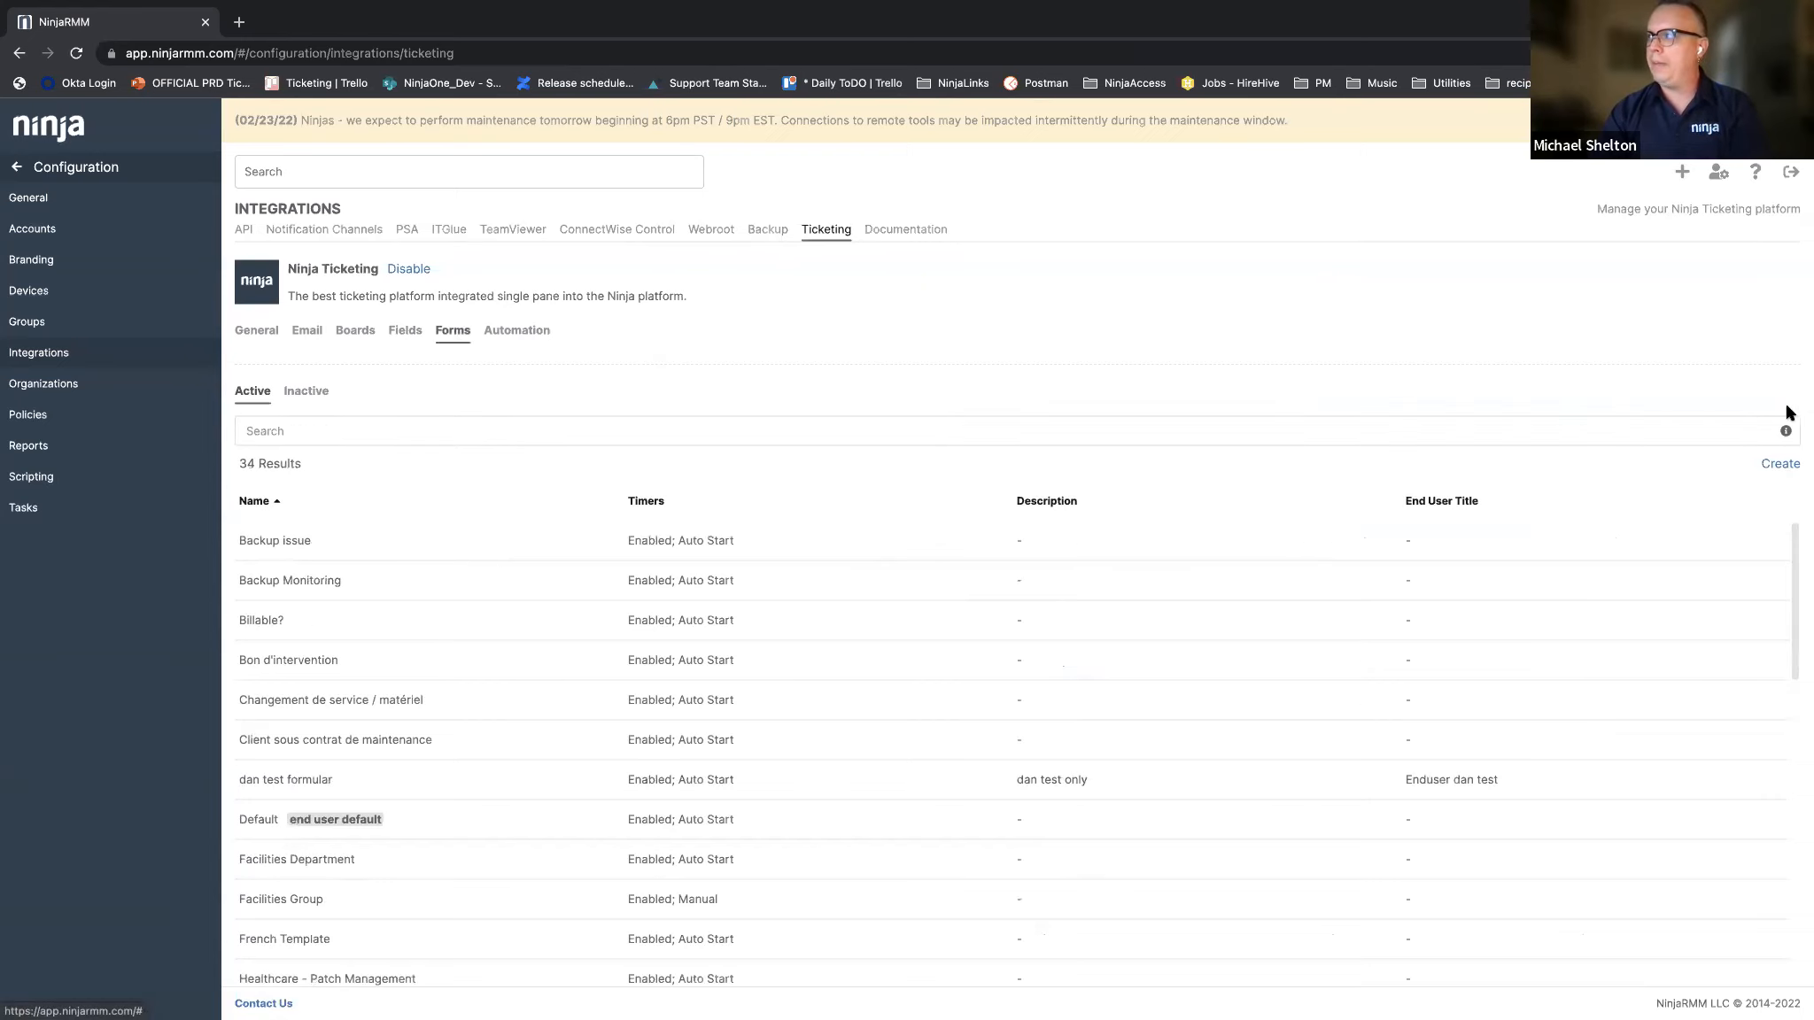
click(1775, 464)
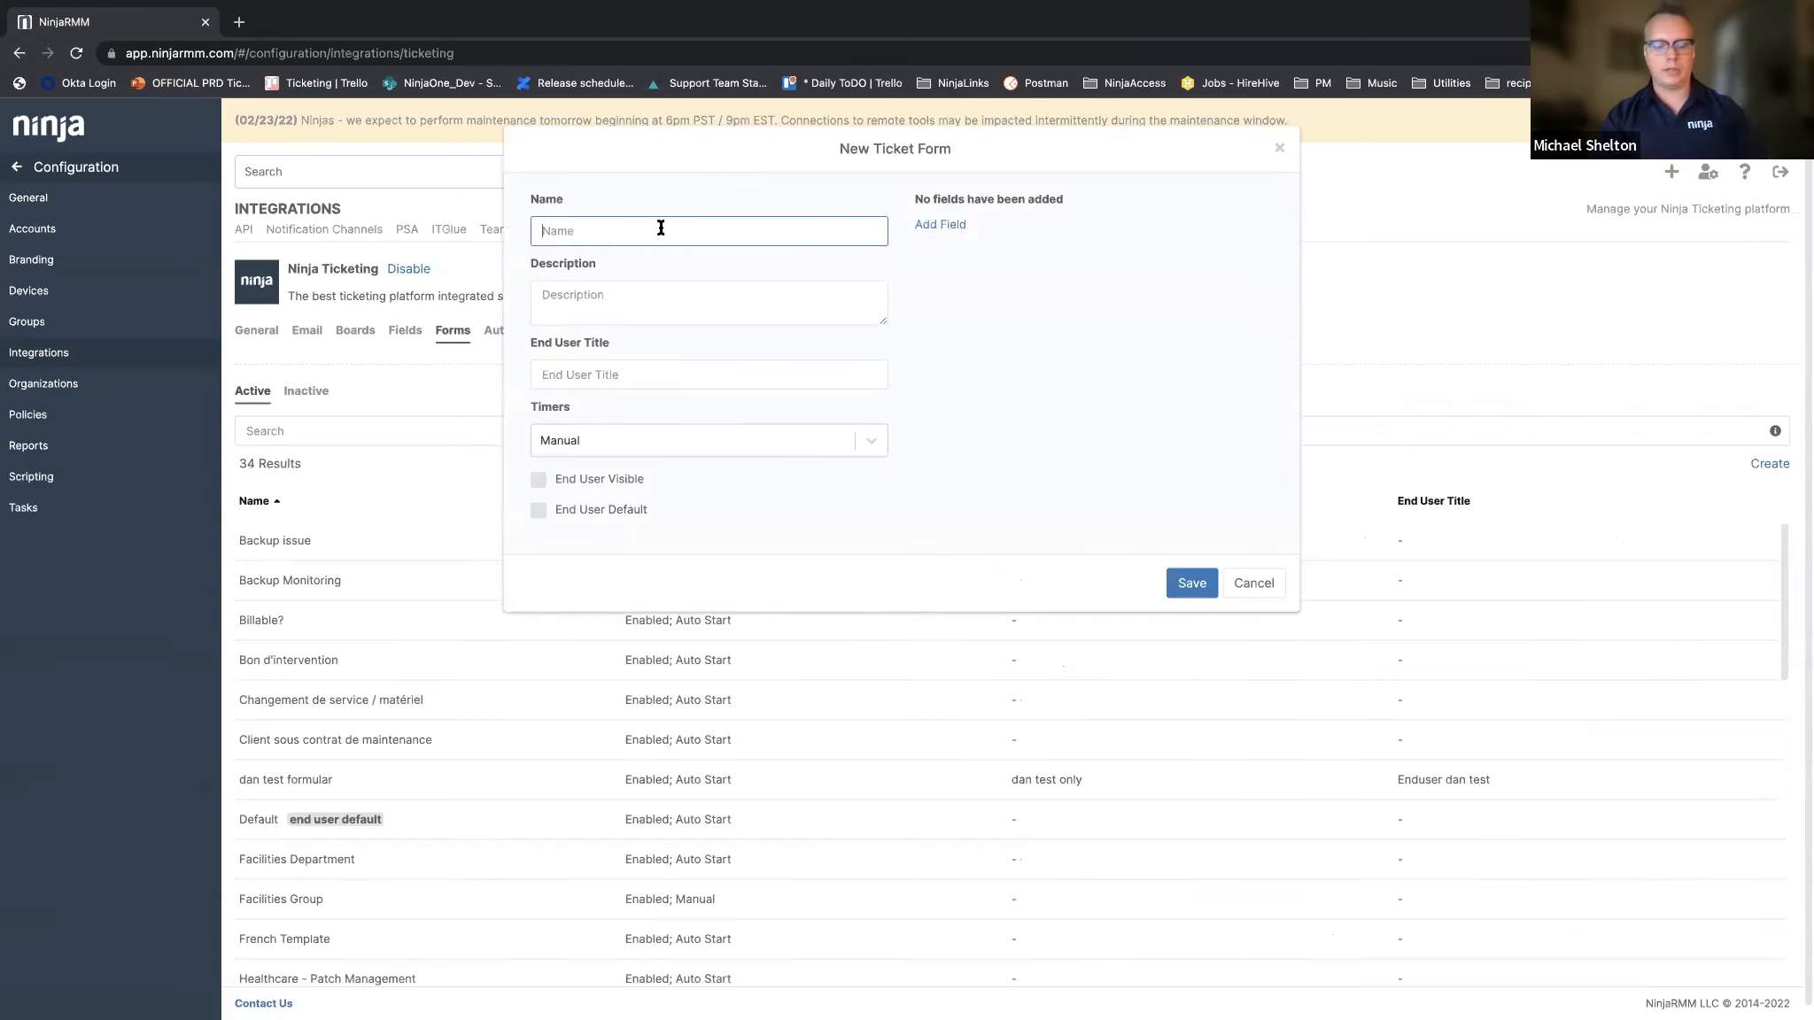
text(demo form)
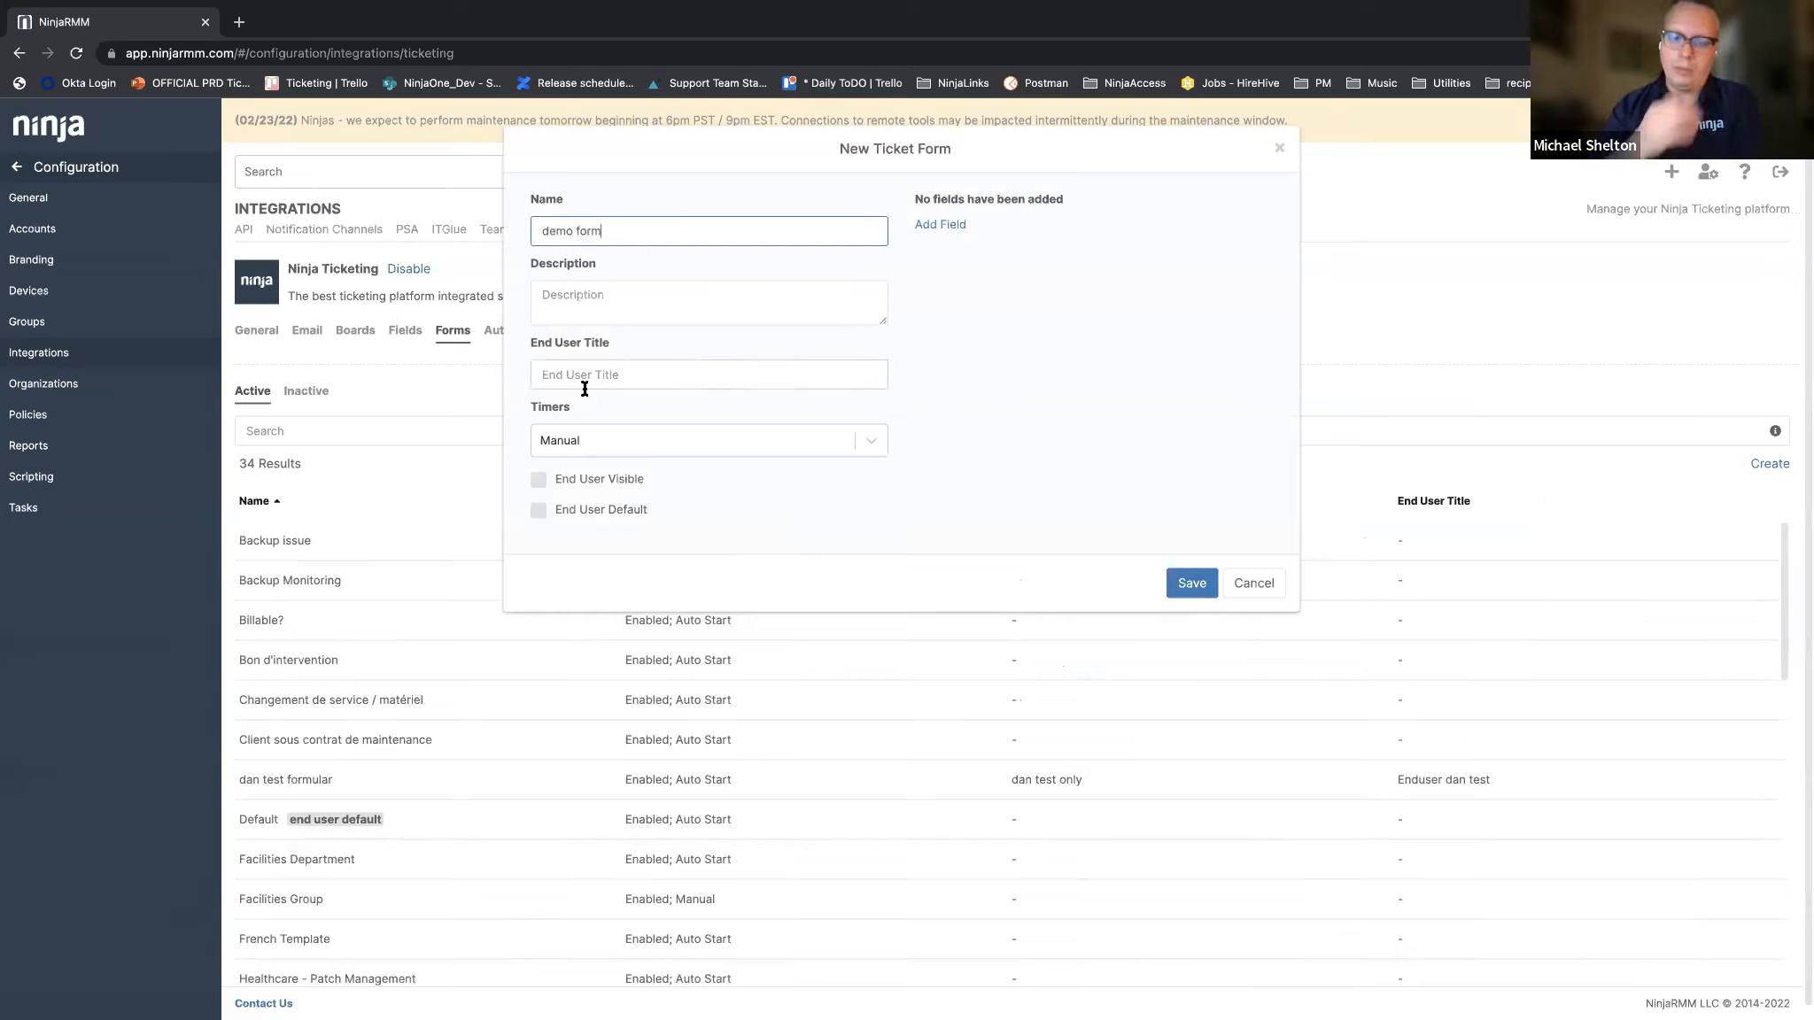
click(549, 376)
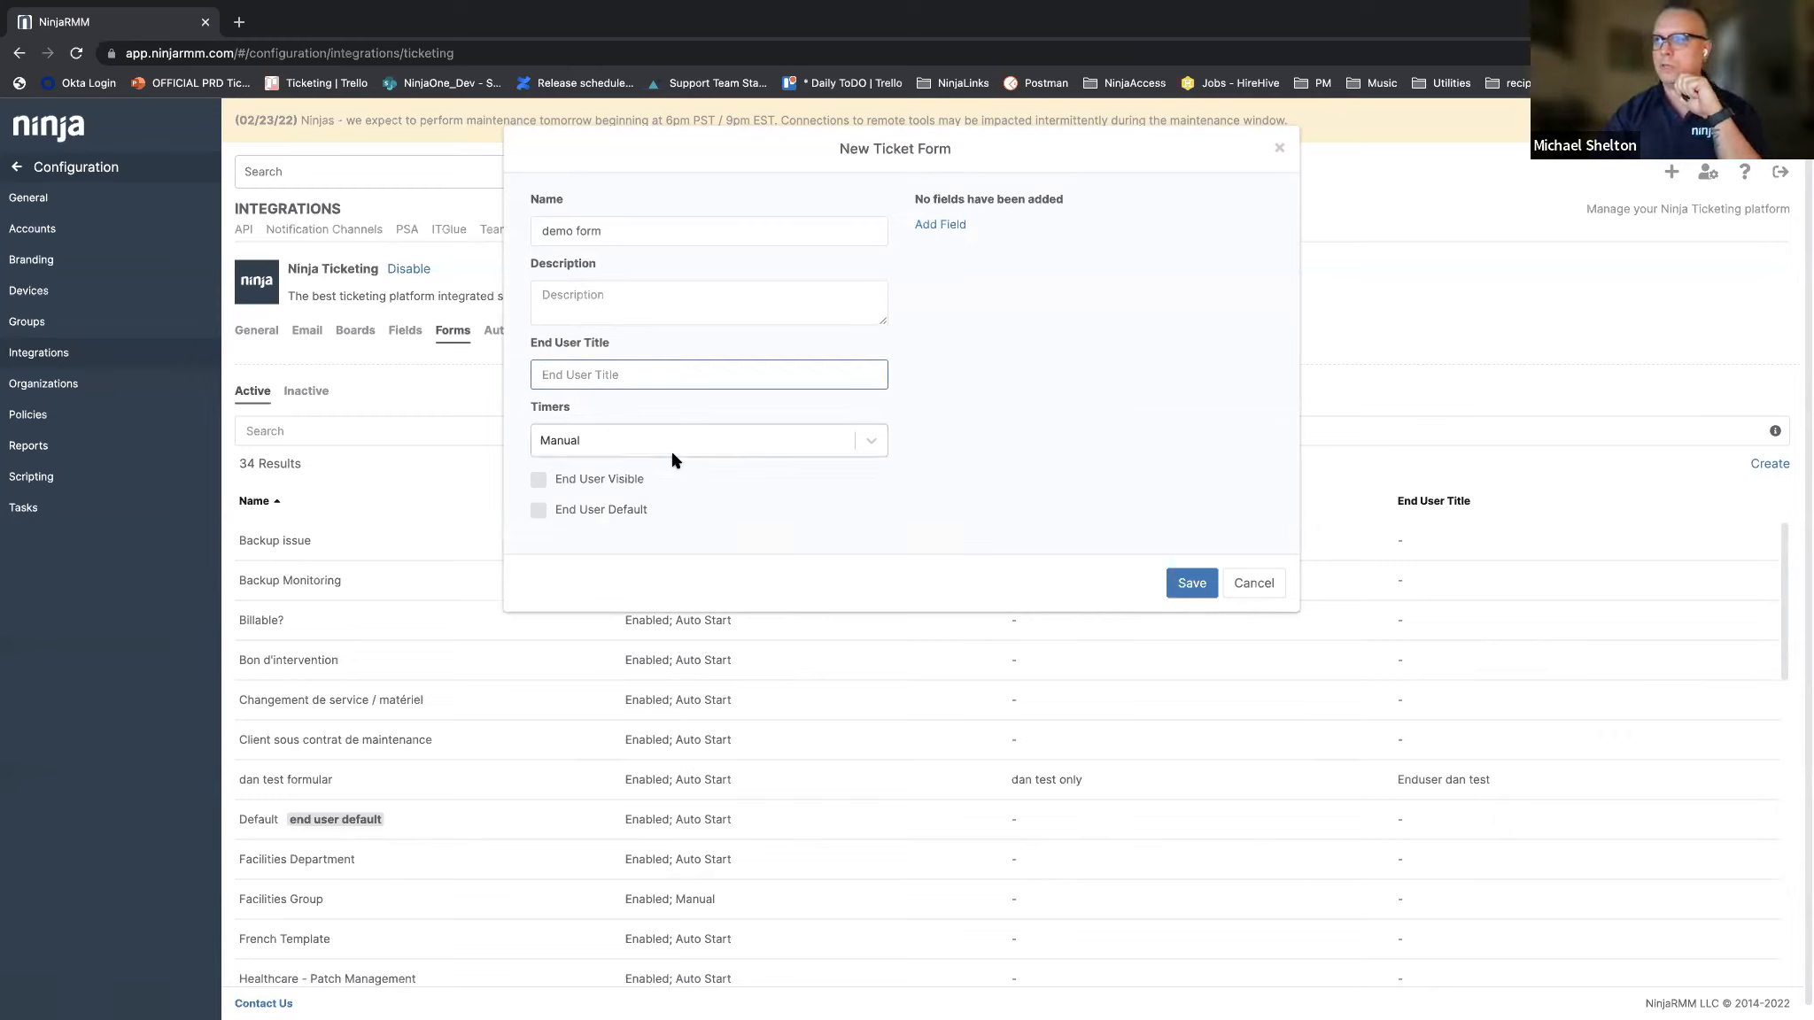
click(572, 443)
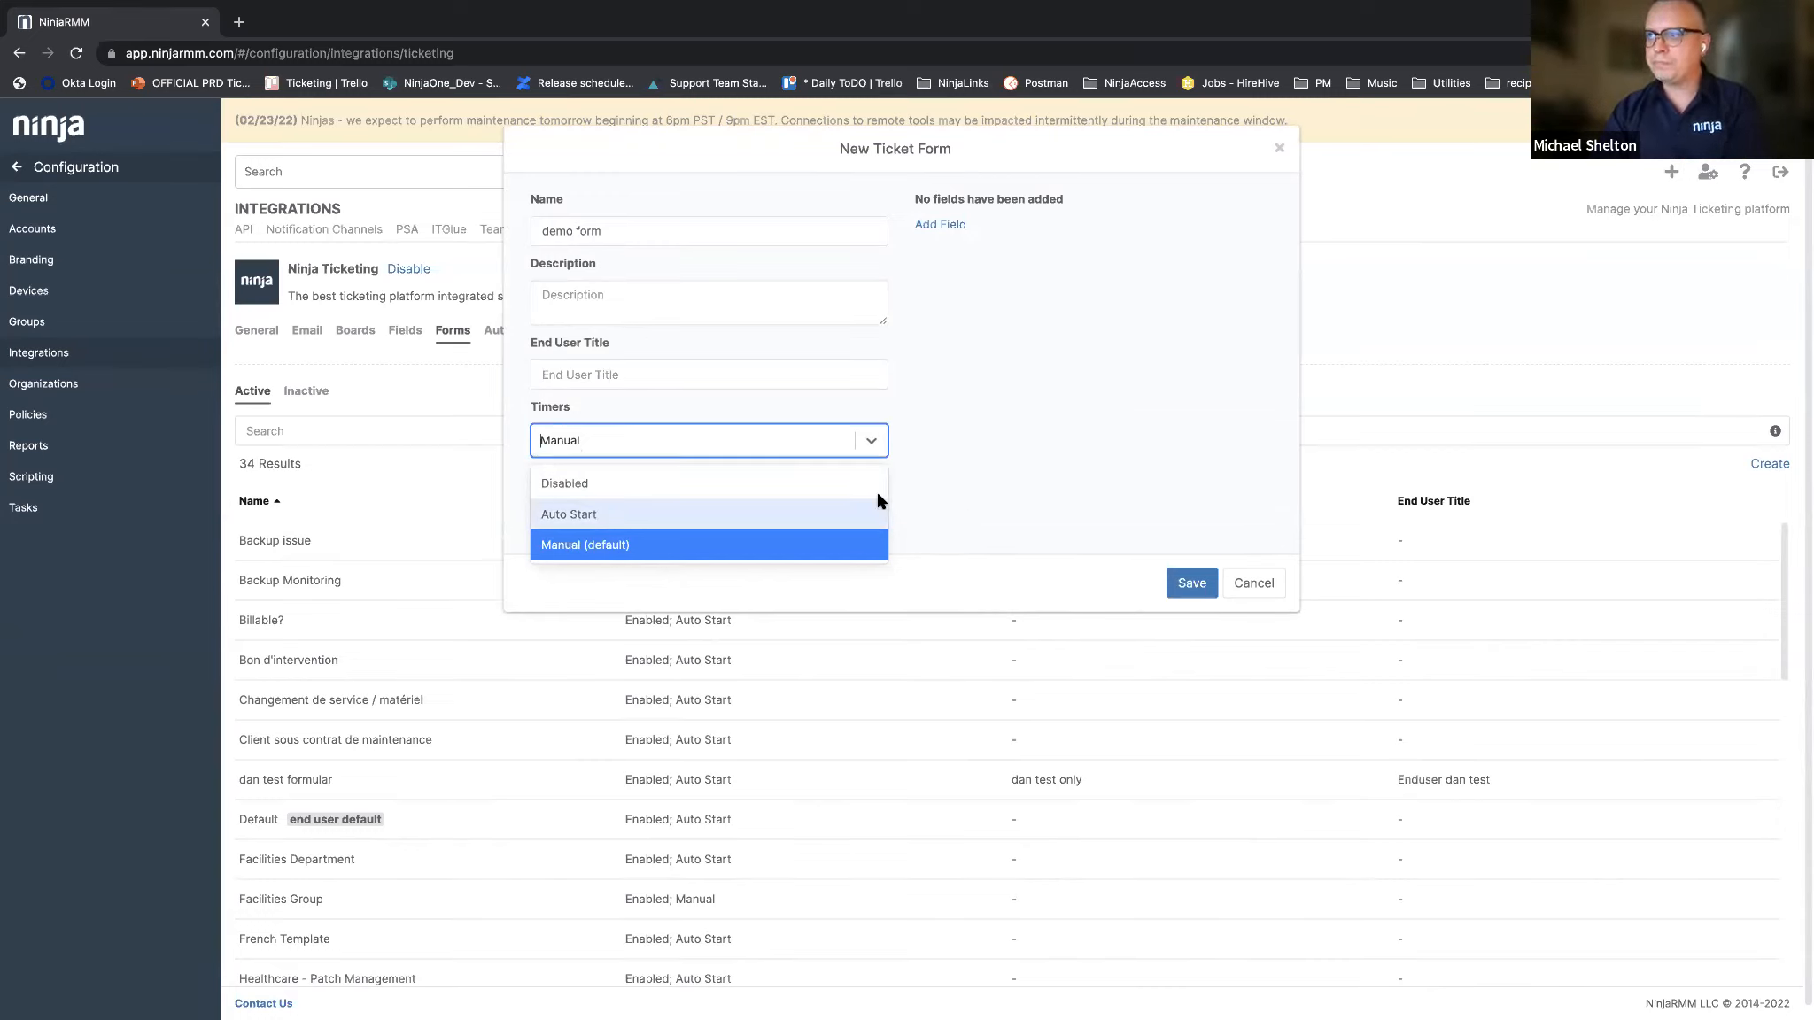
click(1001, 445)
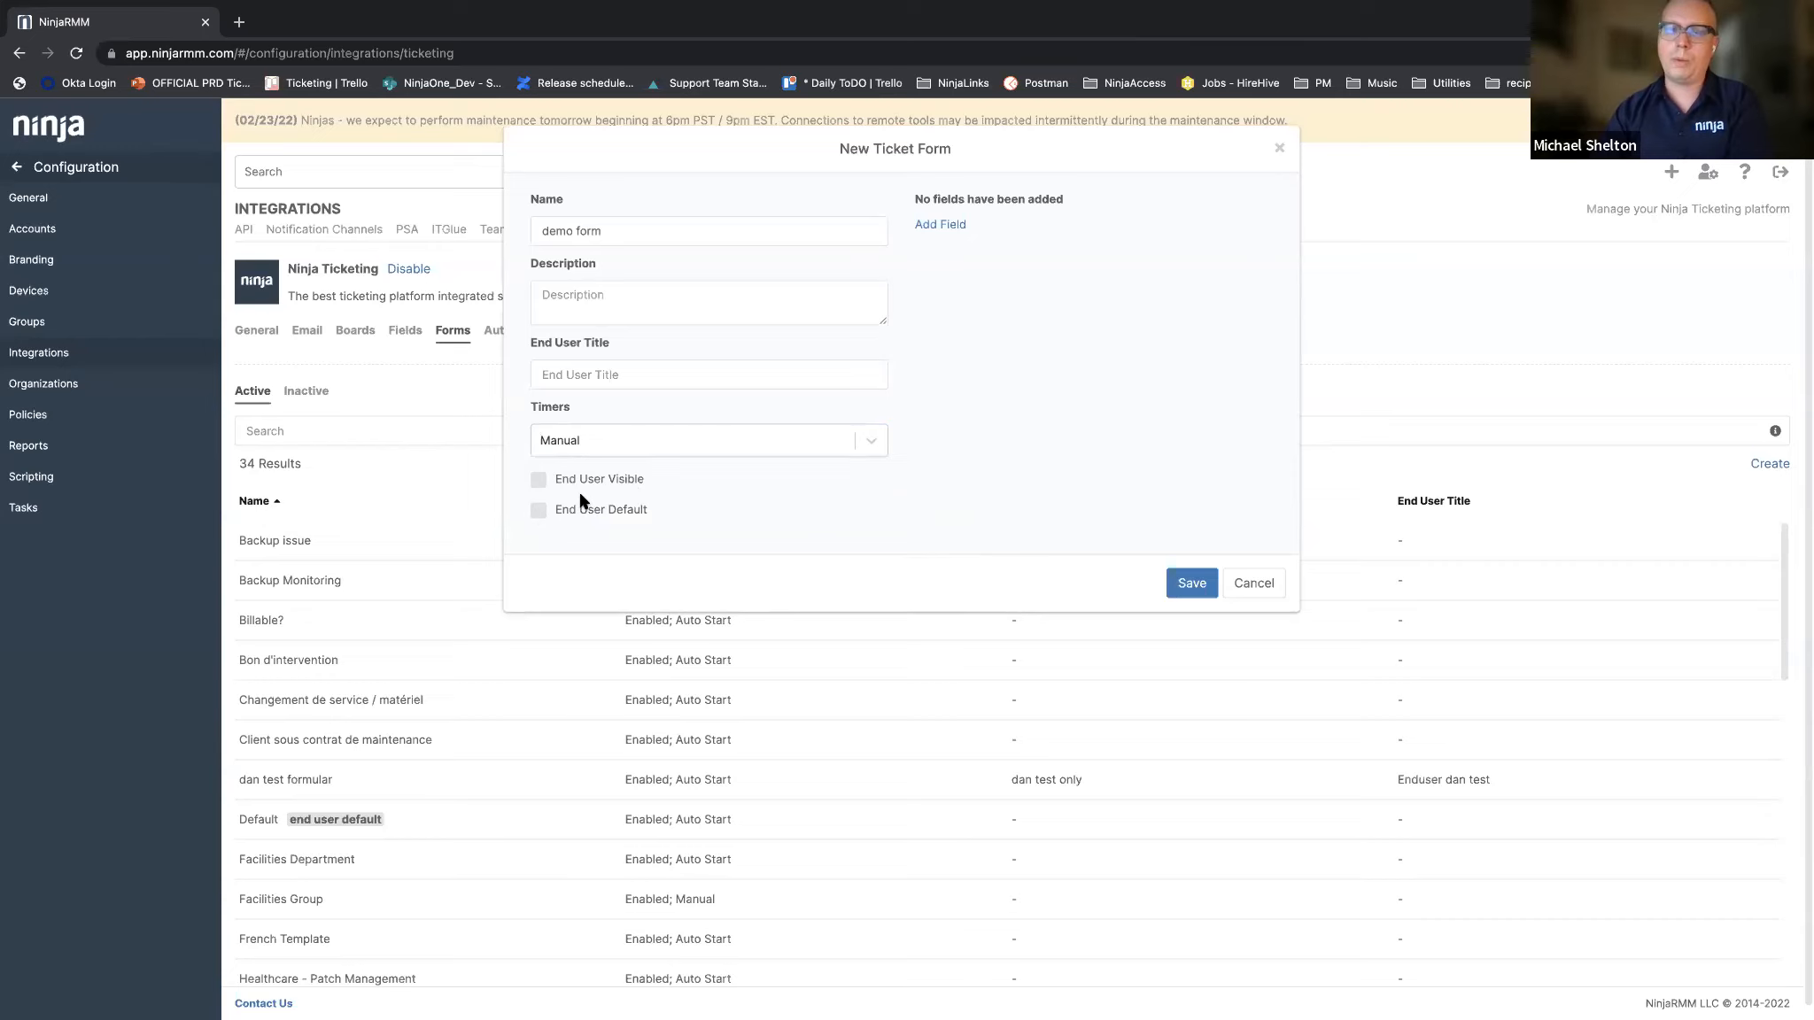
Step: Add the ticket fields On-site, Graphic tools and Working to the demo form, and cancel the form without saving
click(930, 225)
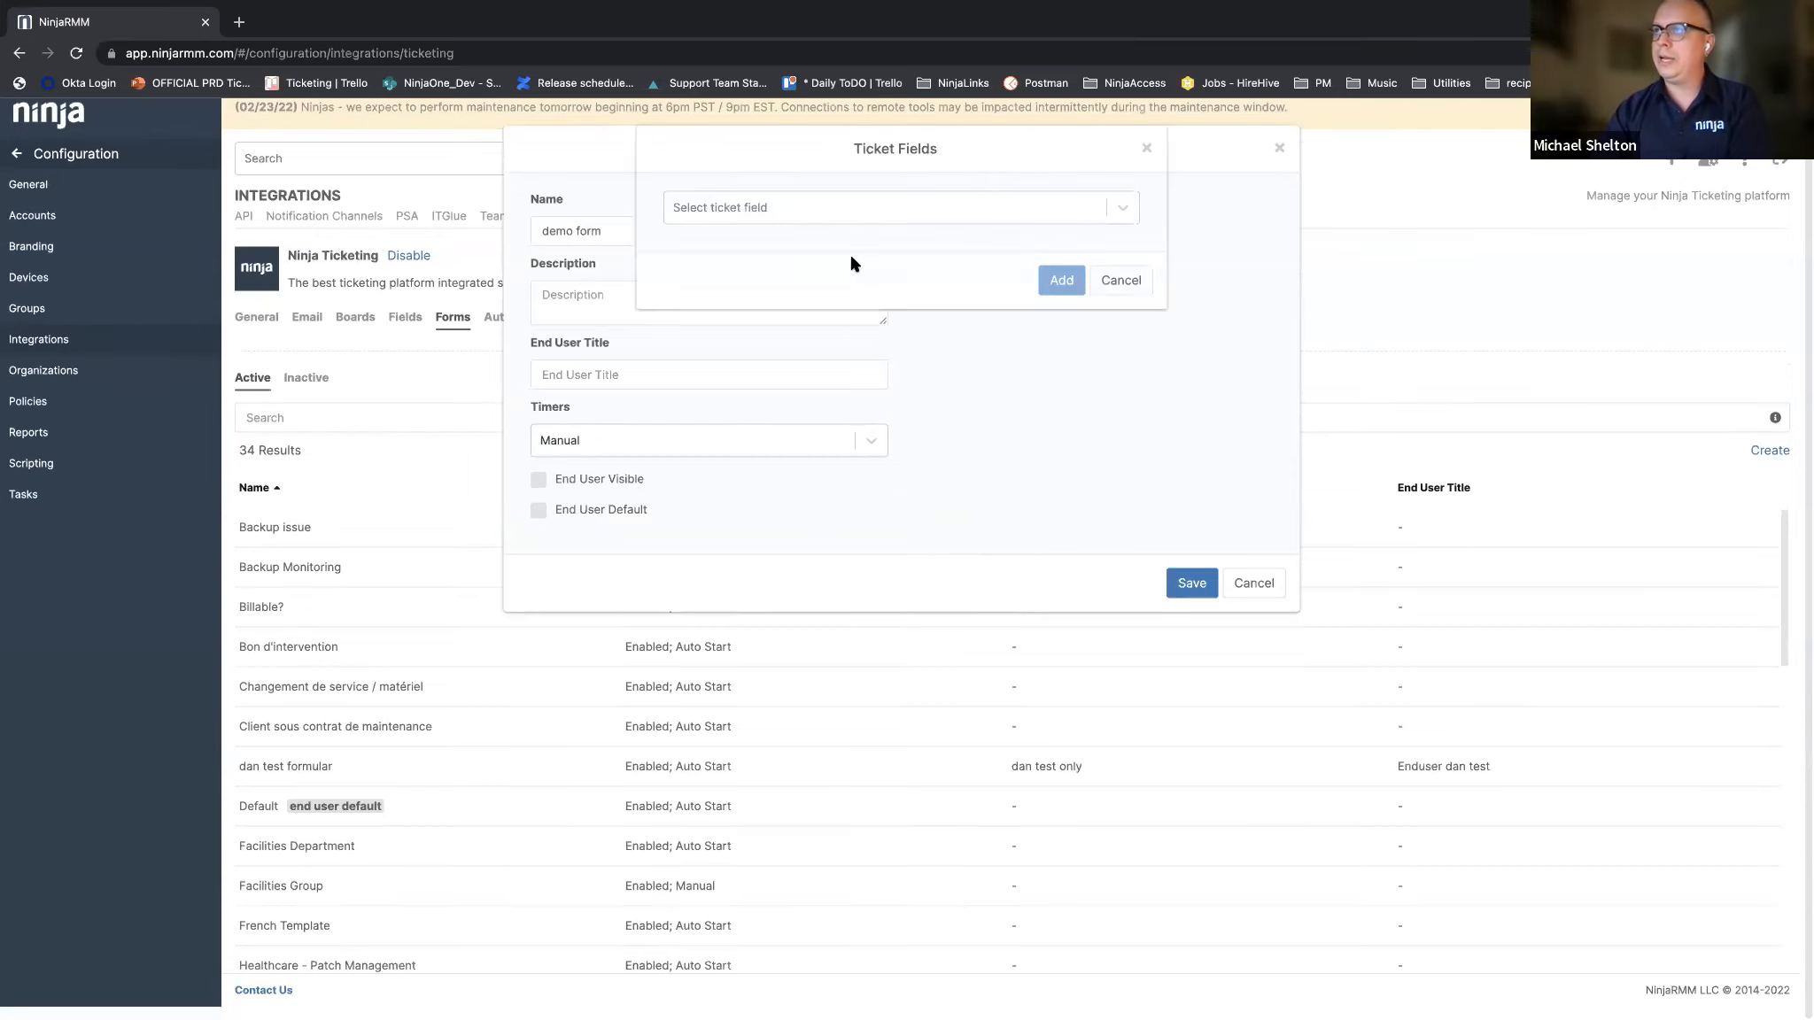
click(840, 207)
click(742, 341)
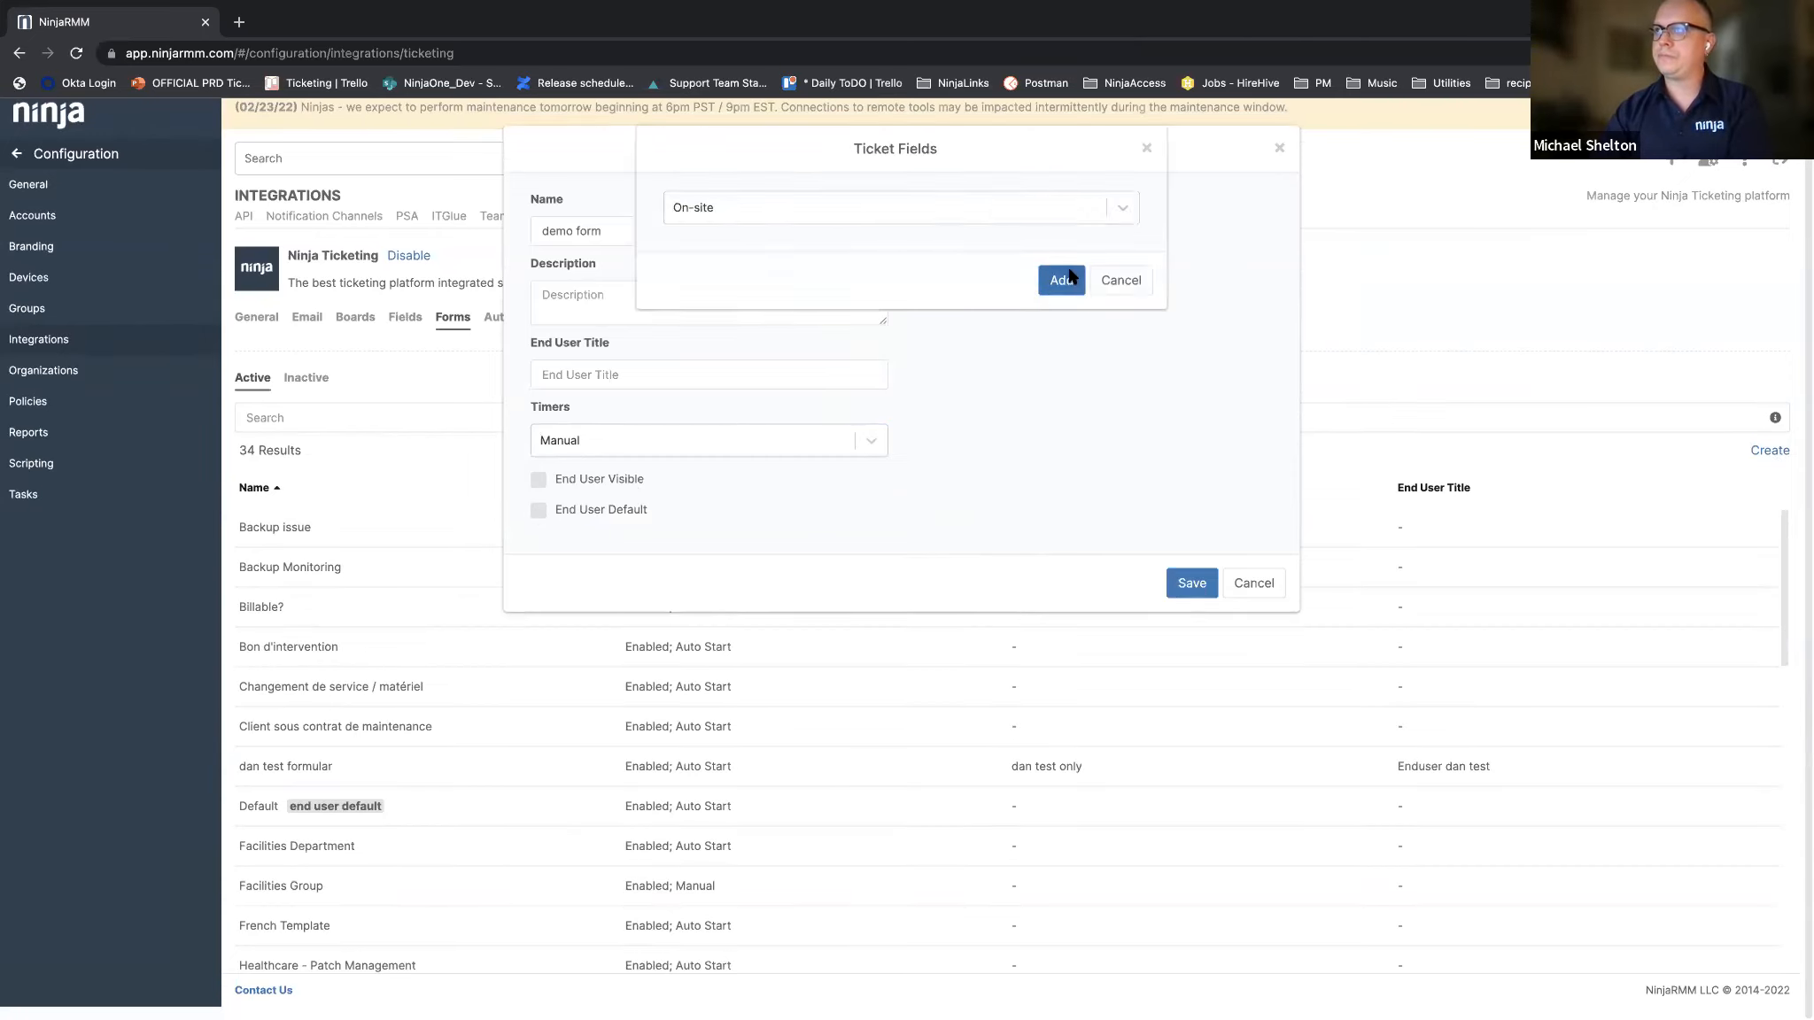
click(1052, 279)
click(875, 207)
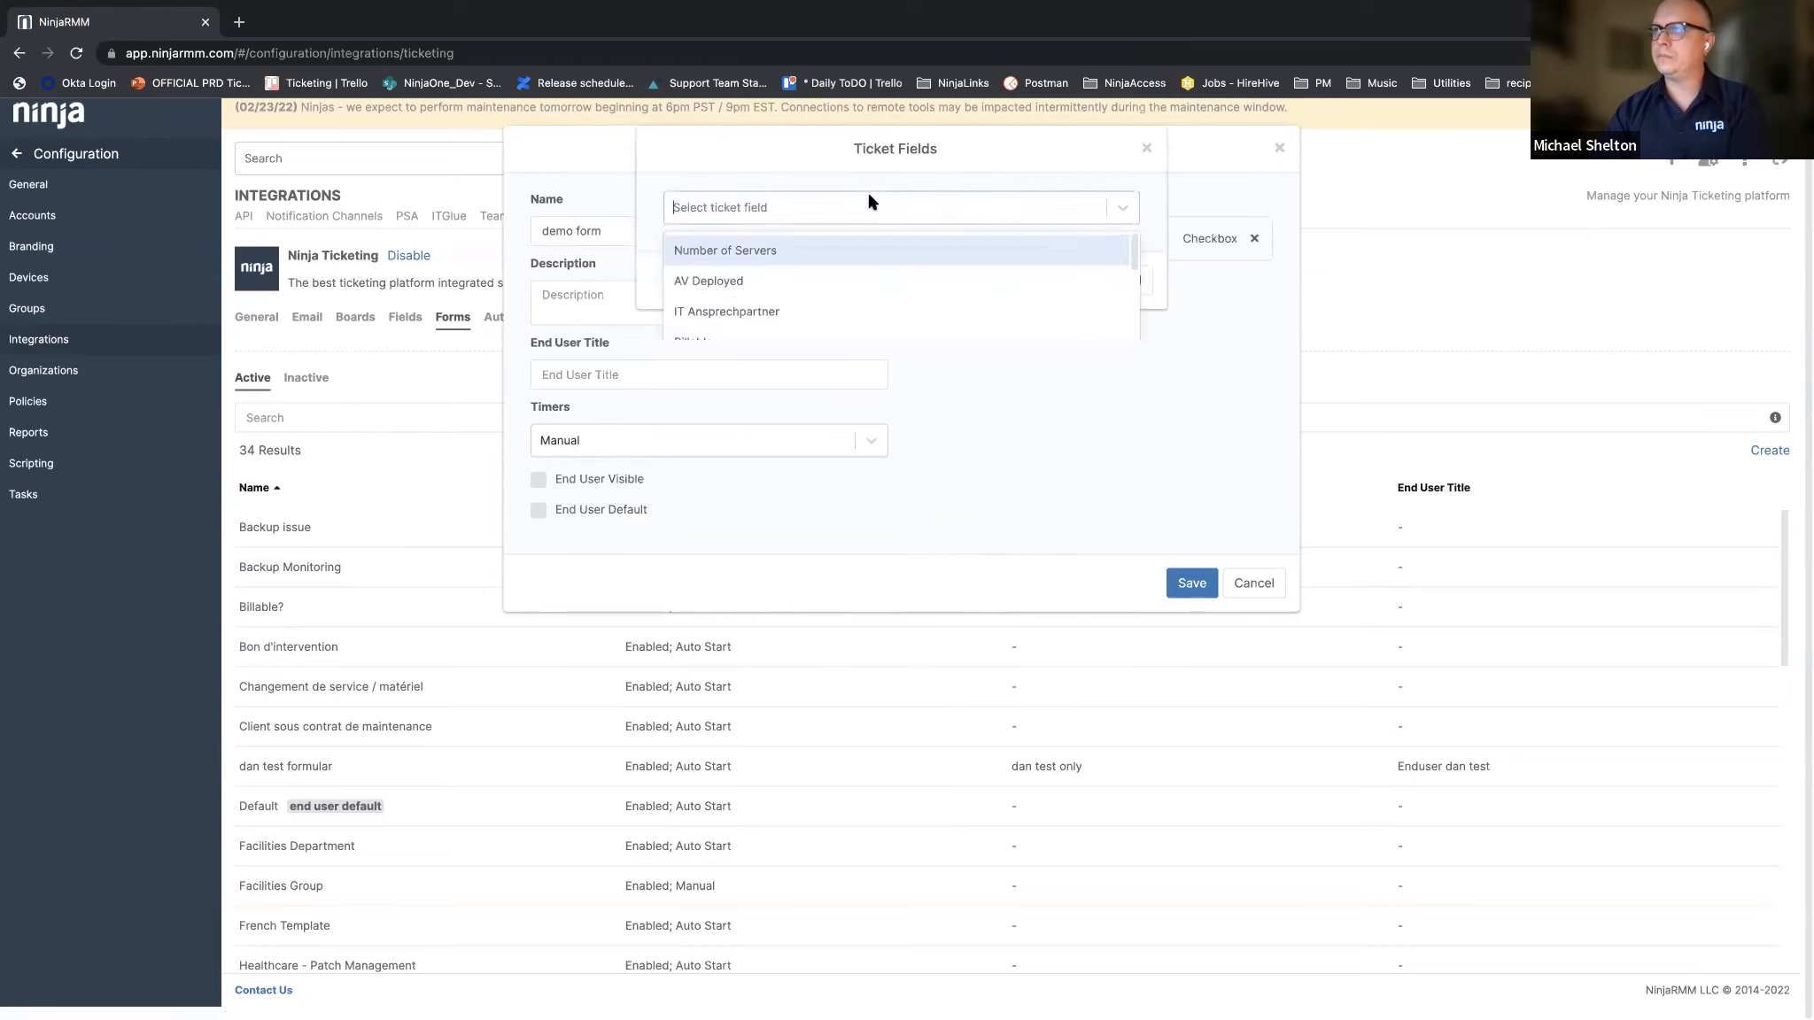
click(687, 439)
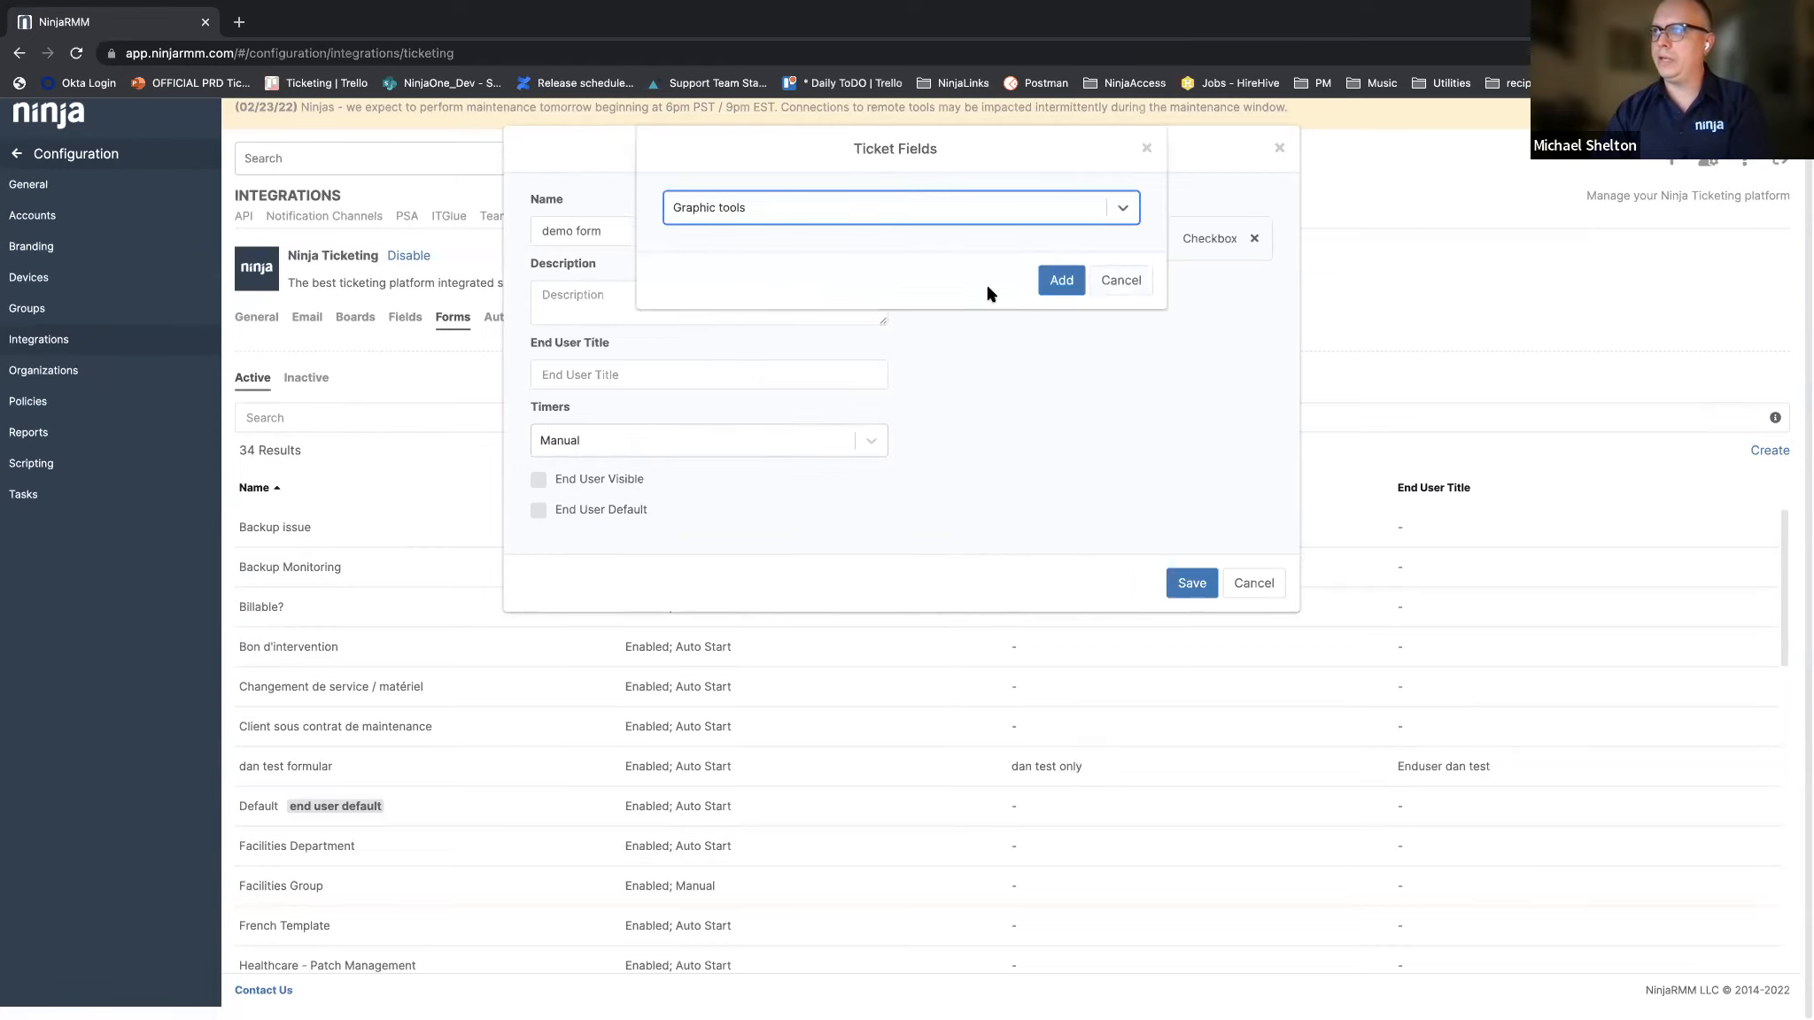
click(1068, 282)
click(934, 340)
click(908, 221)
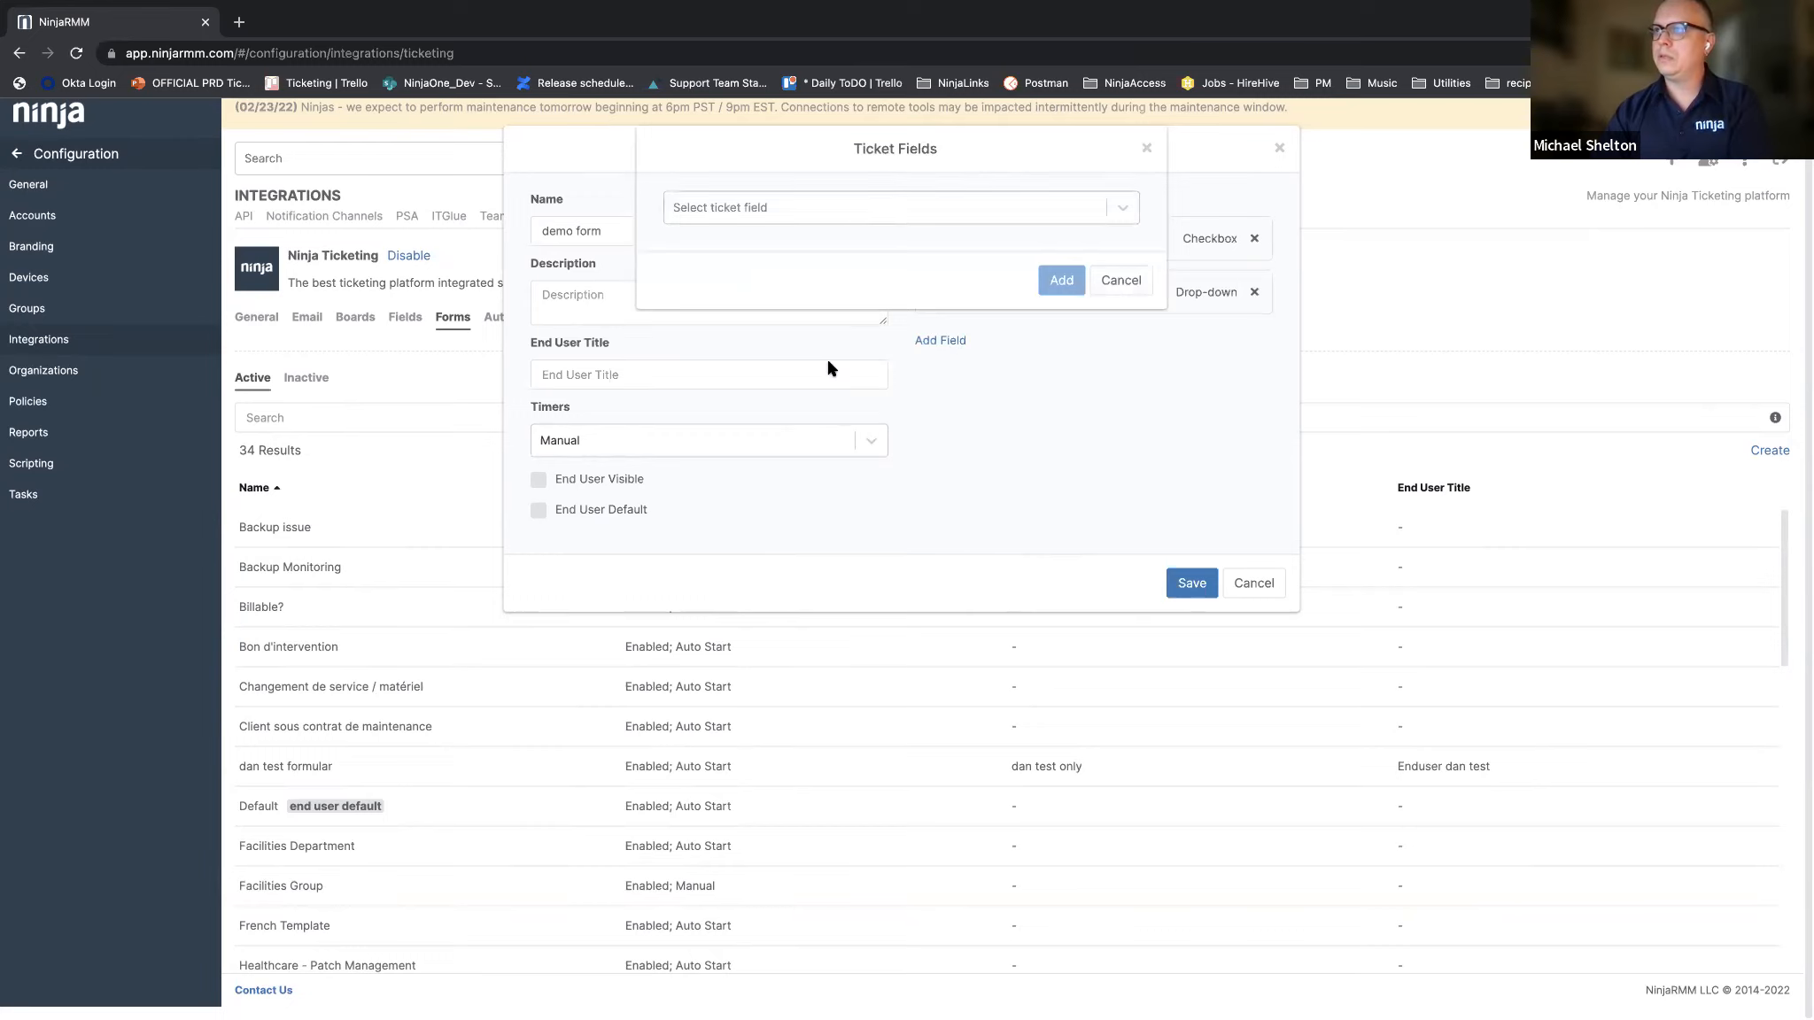
click(735, 482)
click(1062, 280)
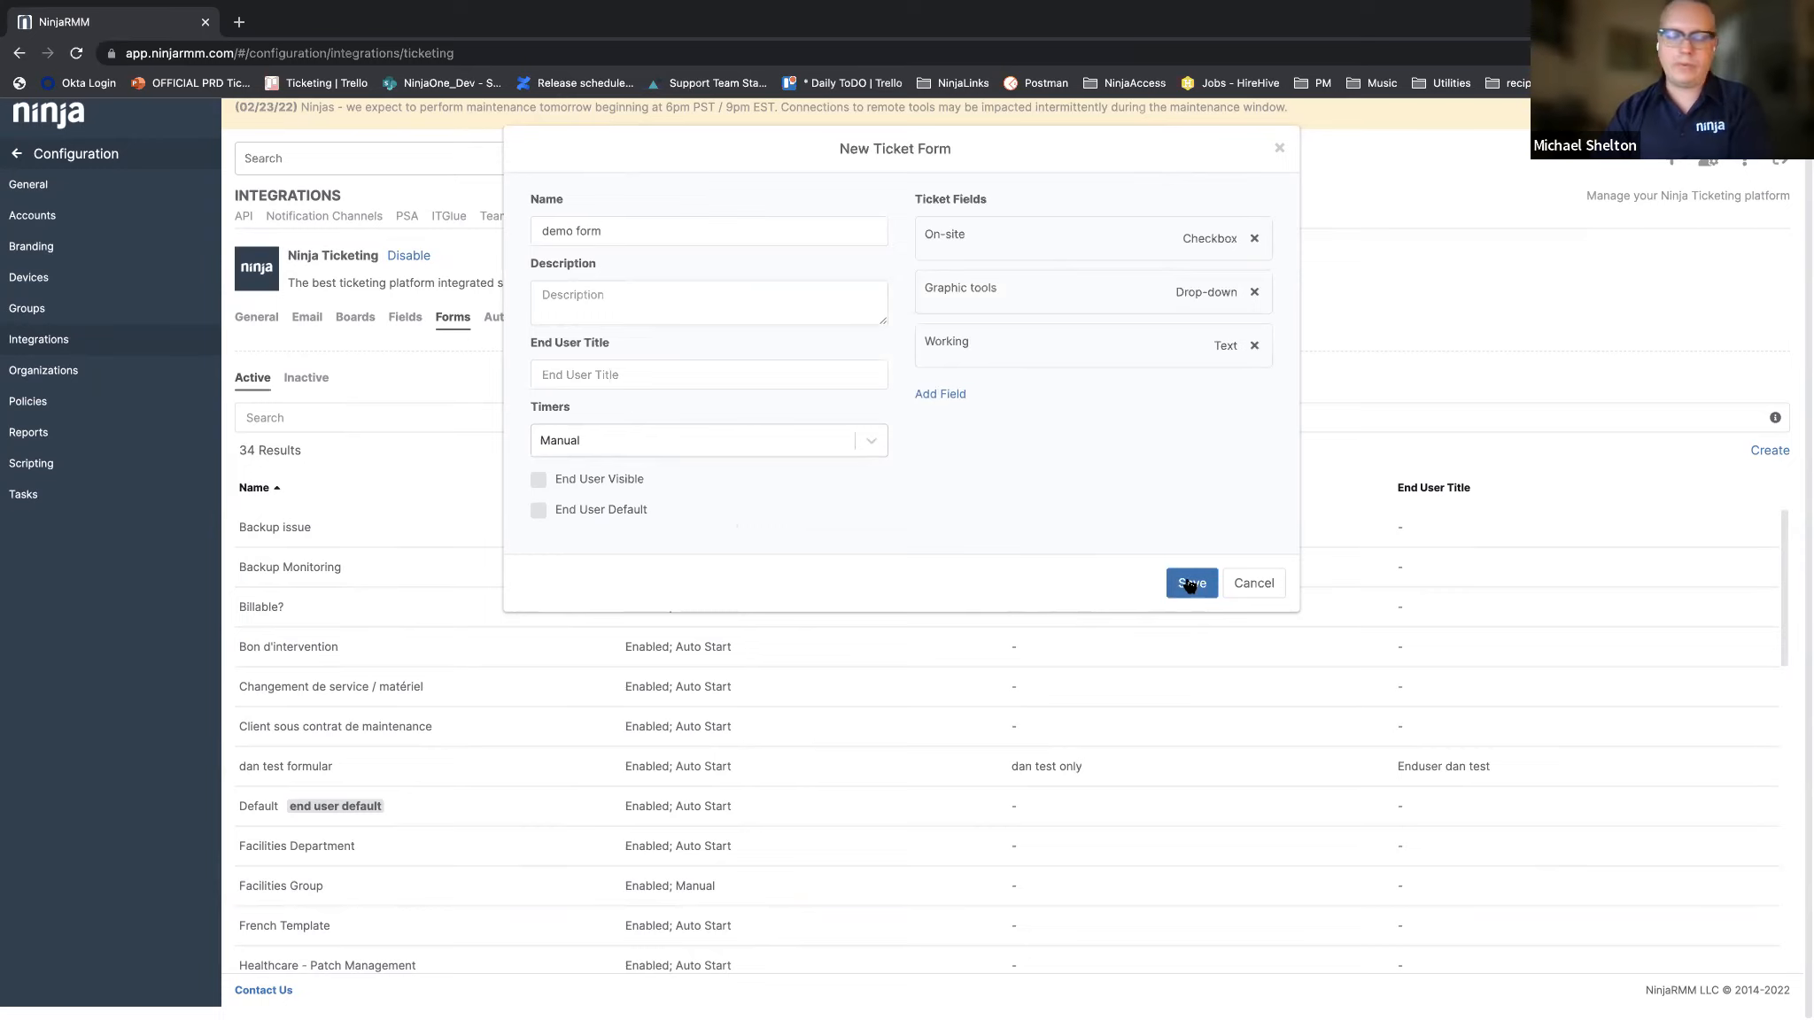
click(1253, 584)
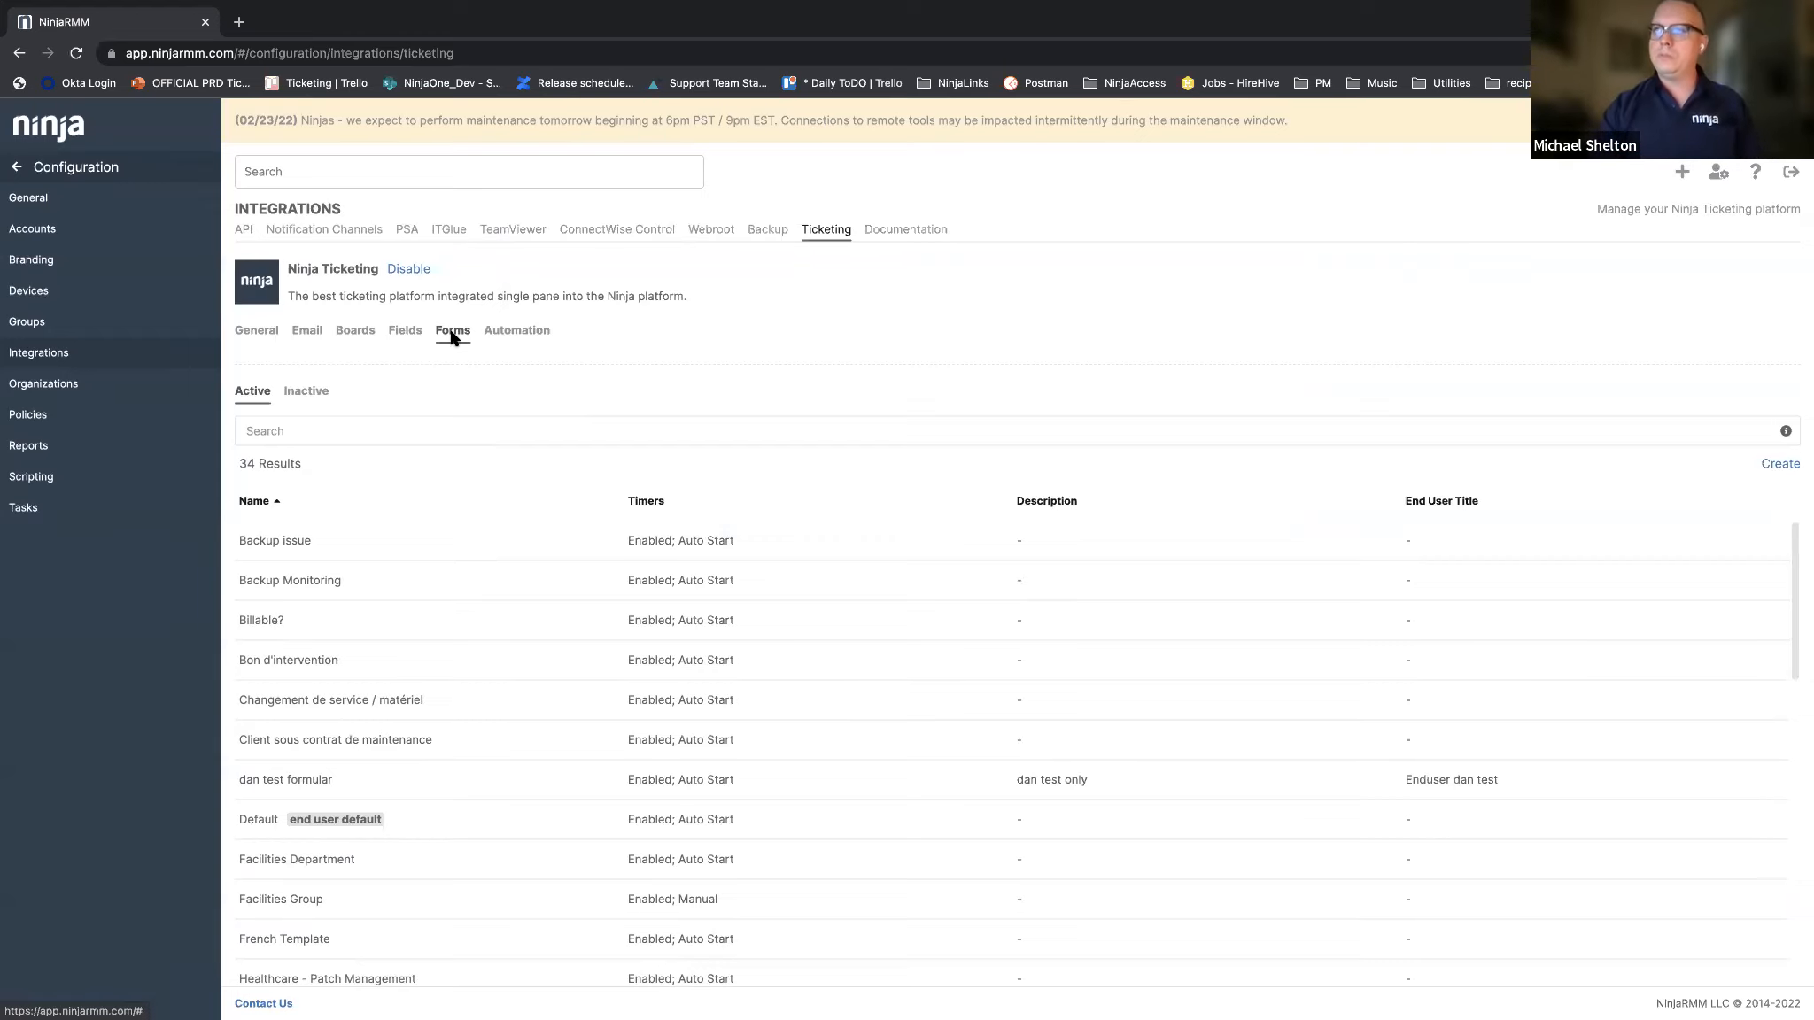
Step: Open the ticketing automations and start creating a new automation of type Event Based
click(515, 332)
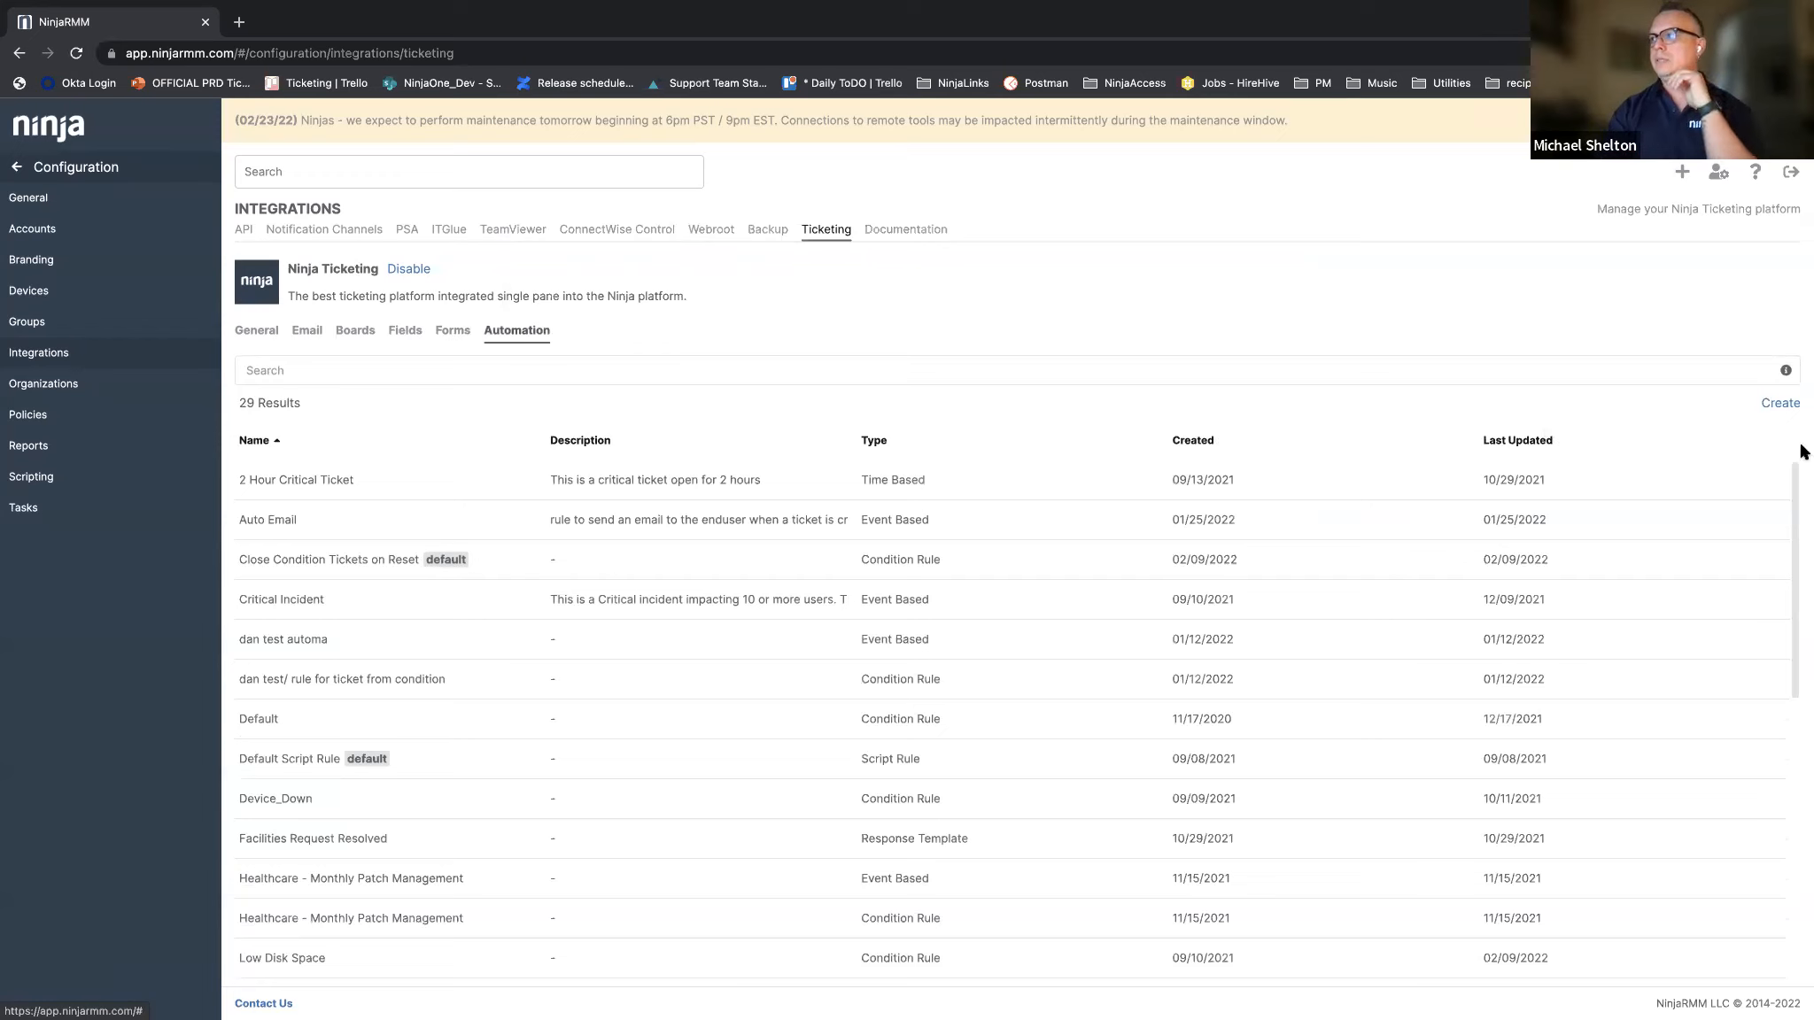
click(1776, 404)
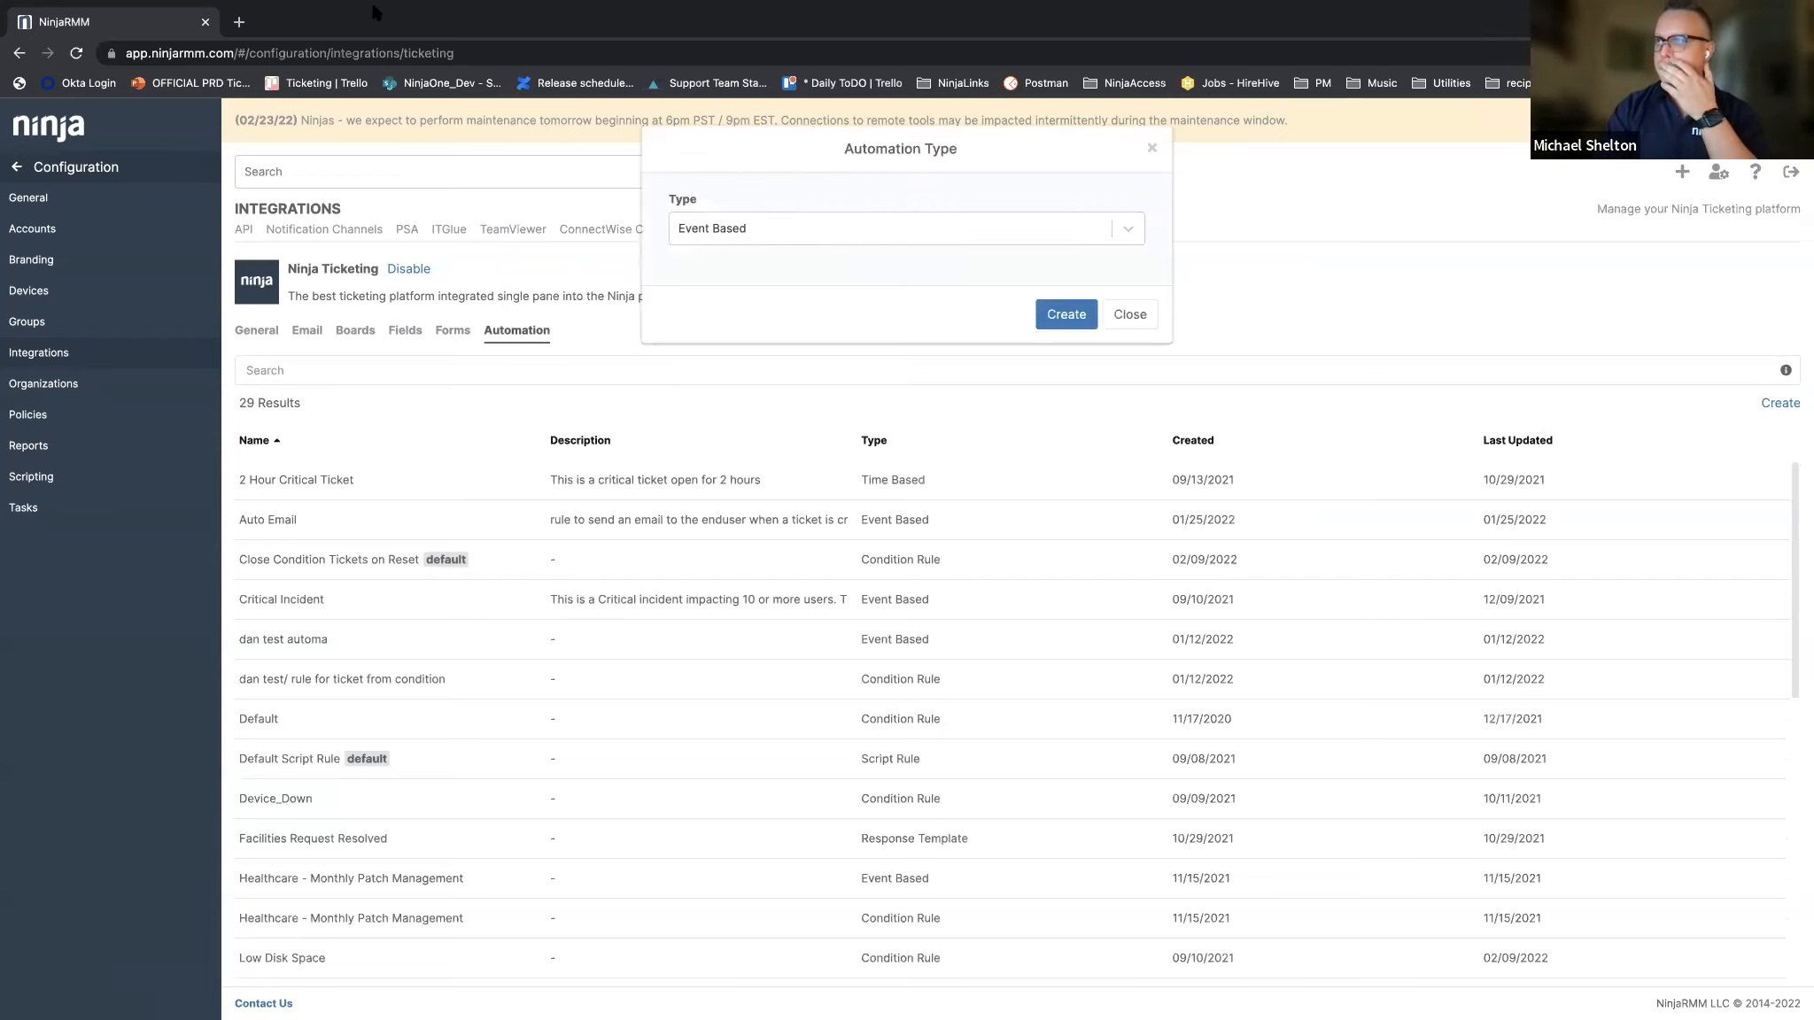
click(751, 228)
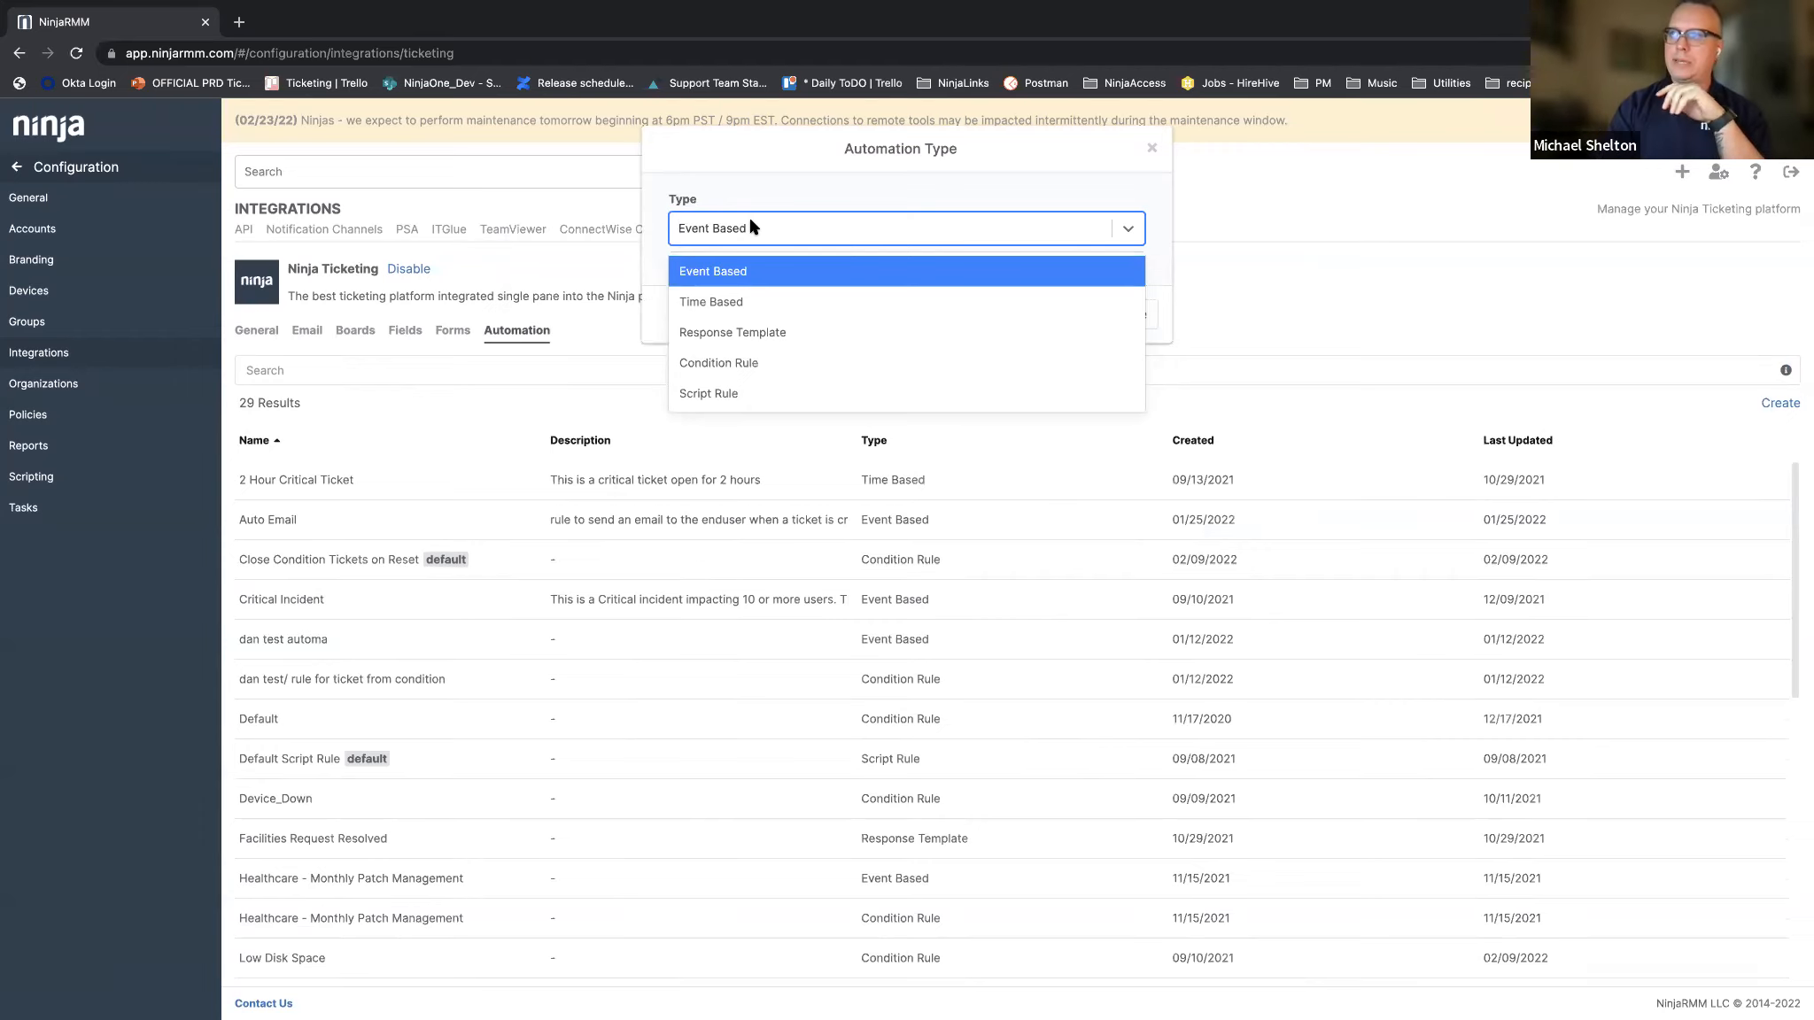
click(728, 271)
click(1068, 314)
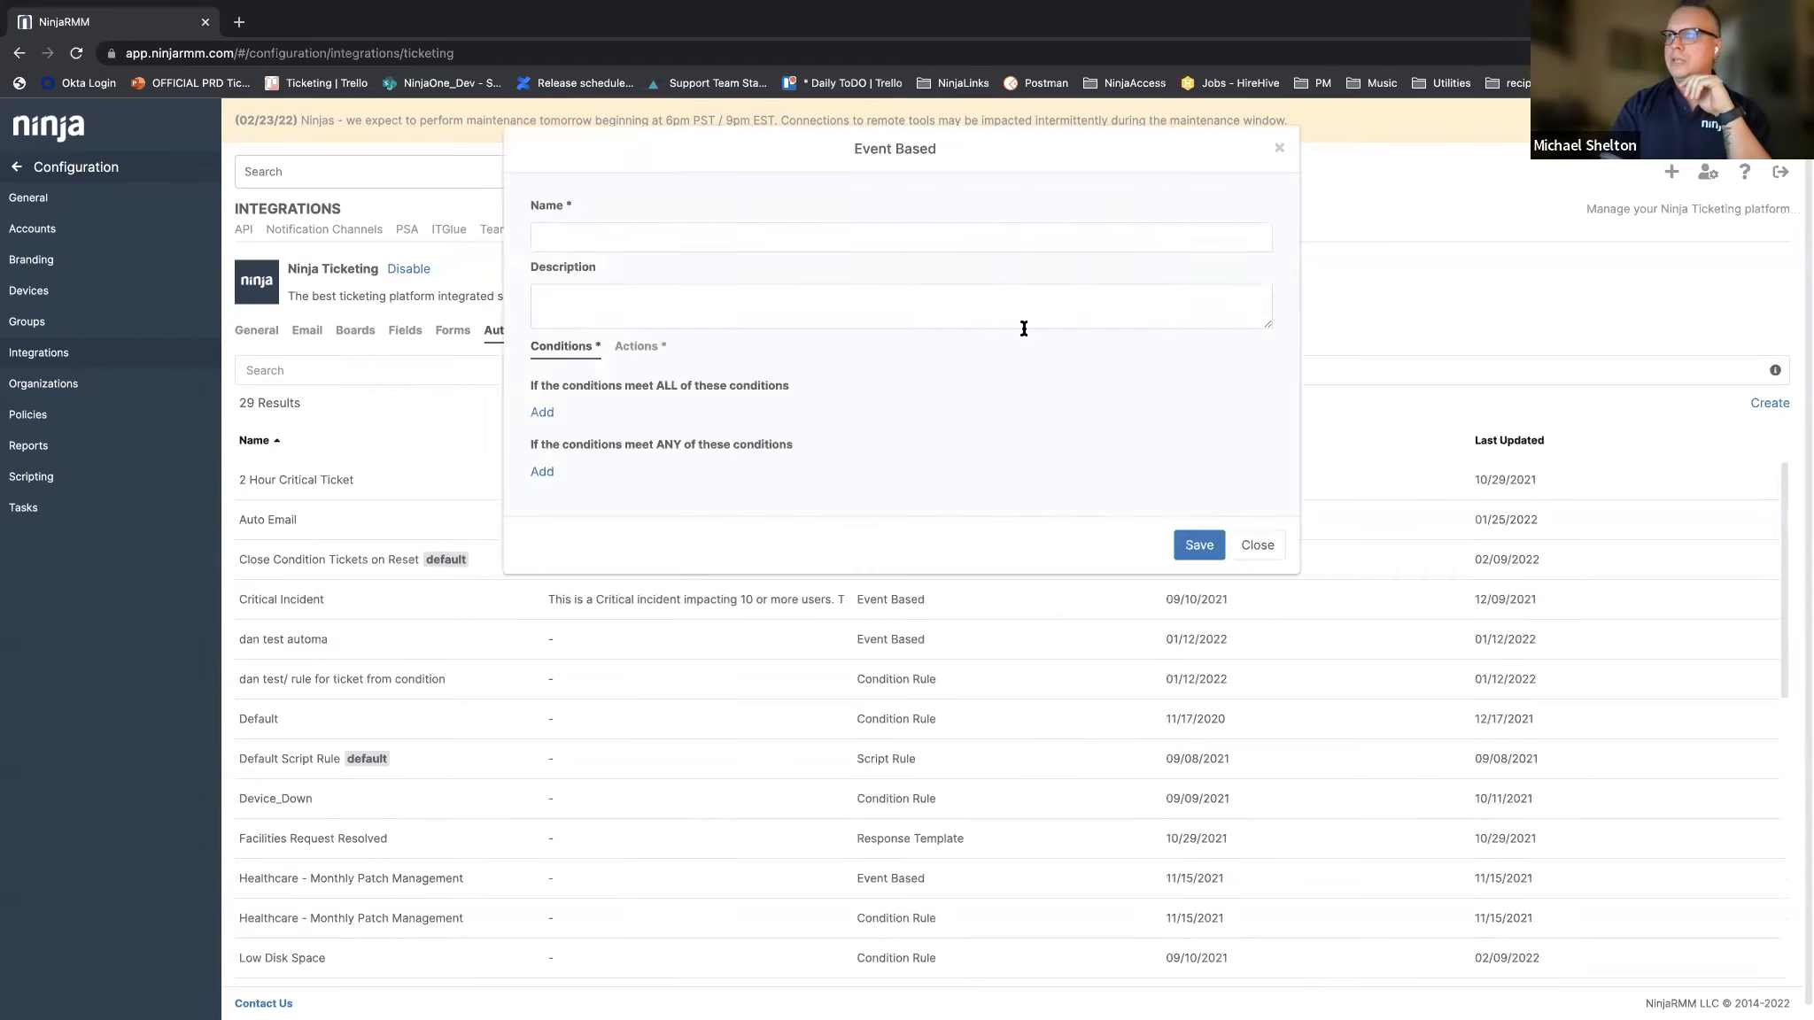
Step: Name the automation "ticket created" and add an ALL condition where Action equals Ticket Created
click(577, 240)
text(ticket created)
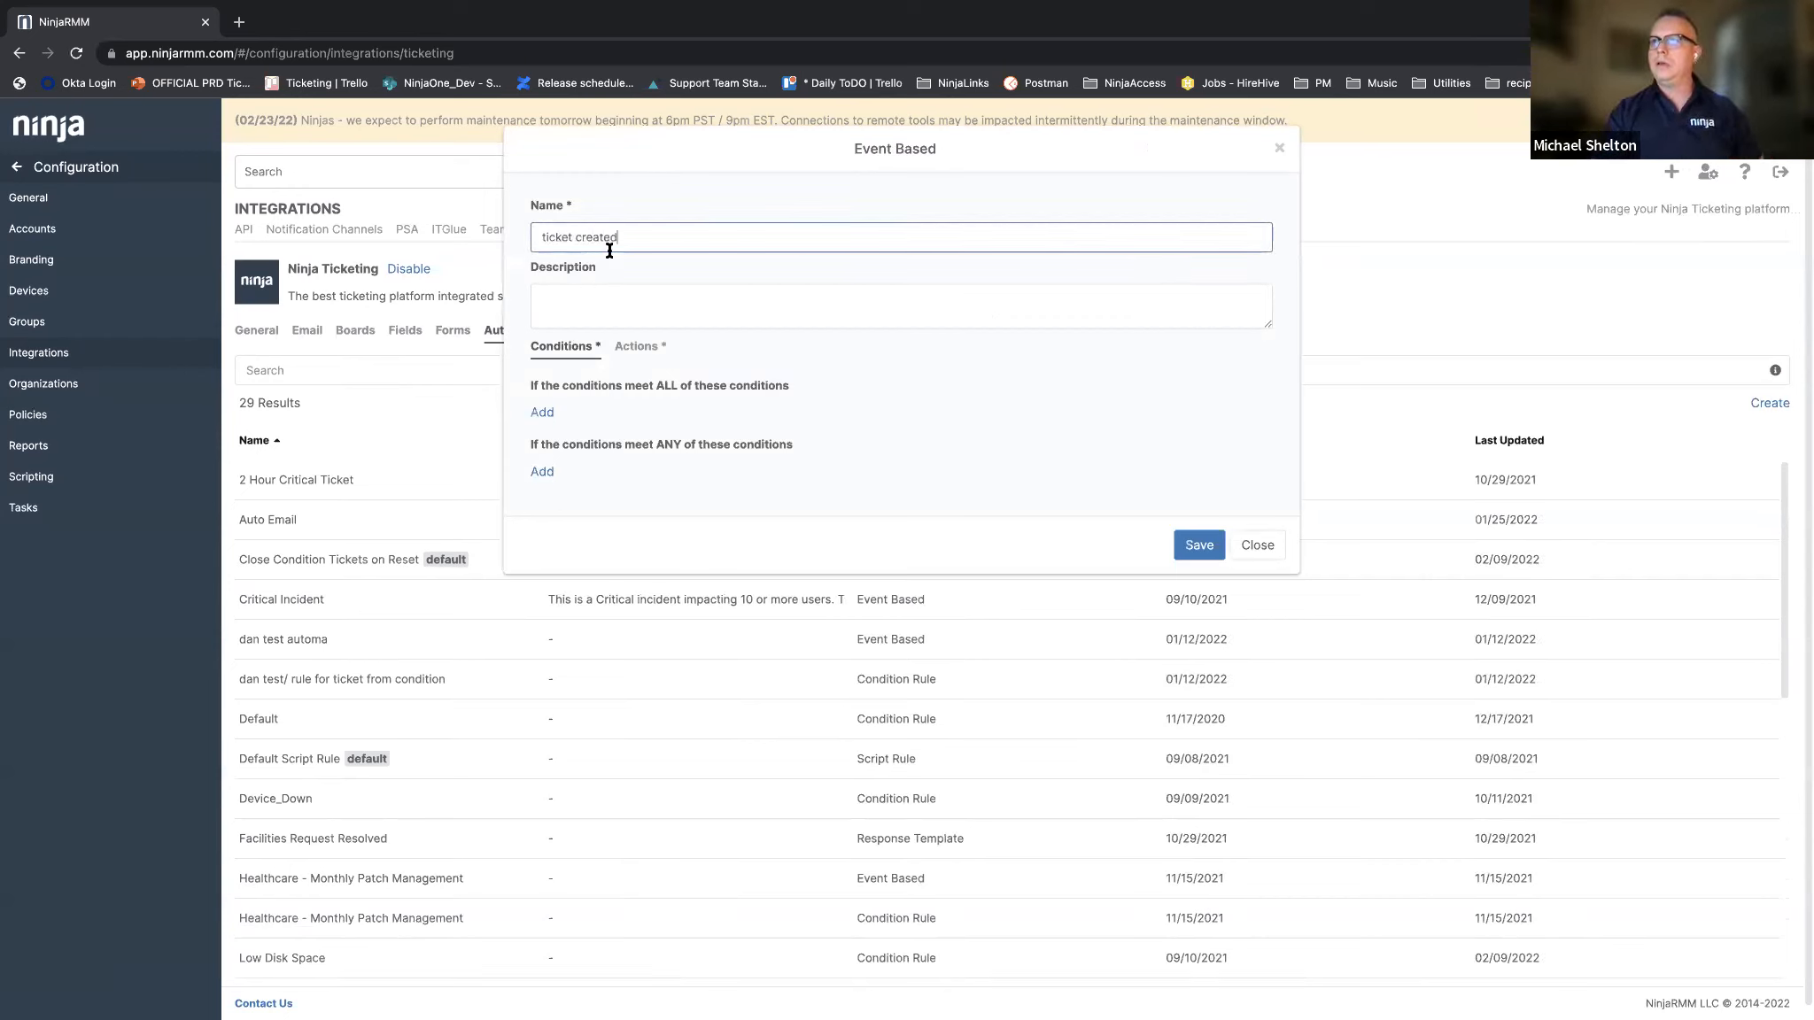
click(542, 412)
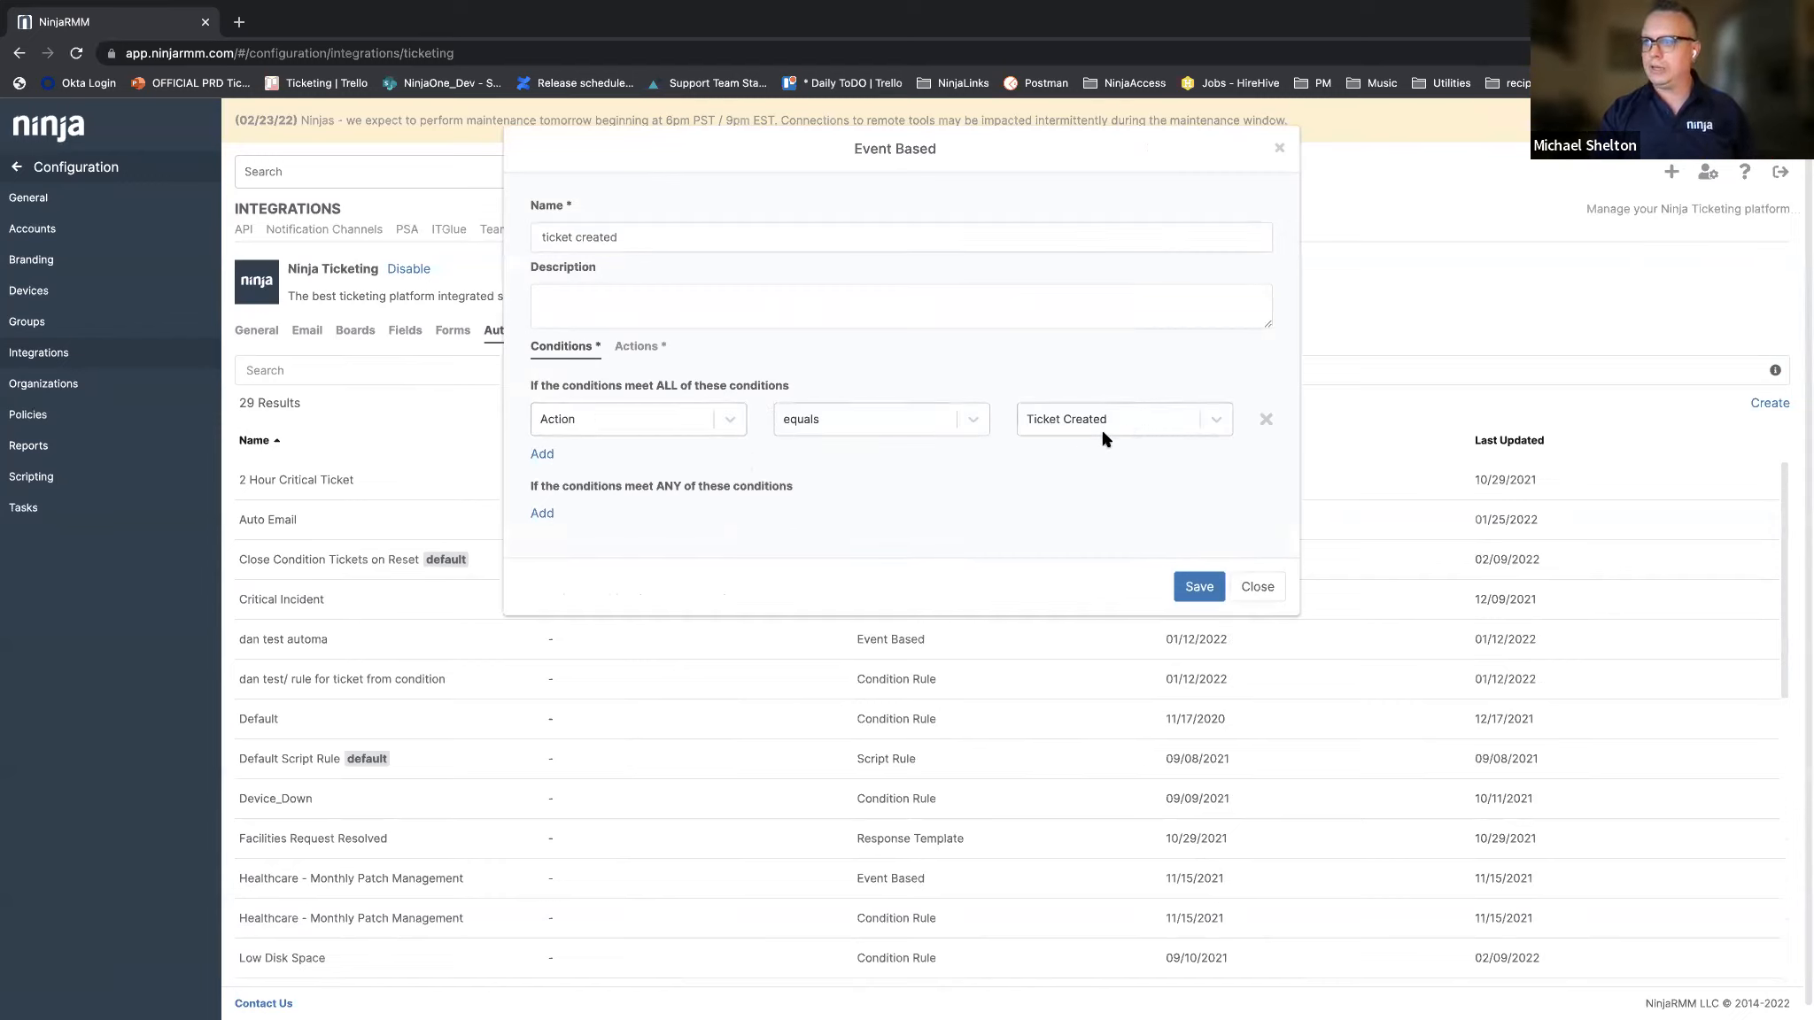
Step: Add a condition to the automation's ANY group, look through the available condition fields, and remove that condition
click(542, 513)
click(709, 520)
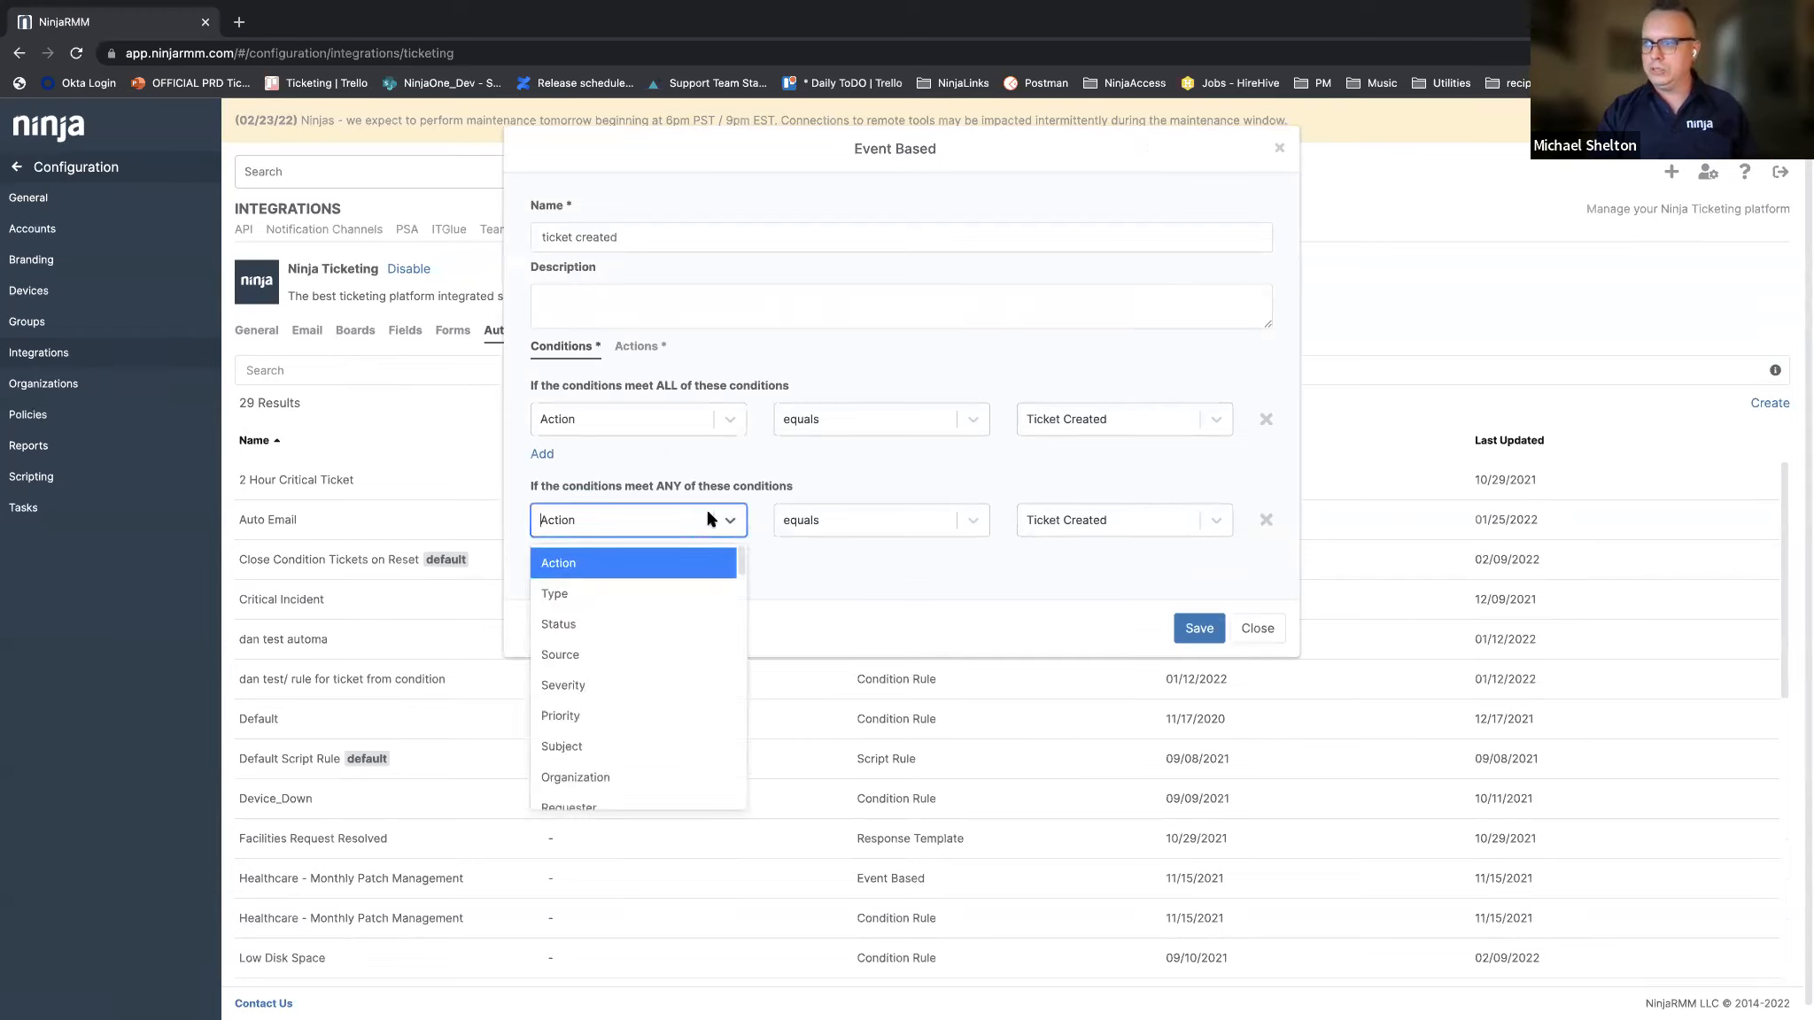
scroll(680, 708, down, 2)
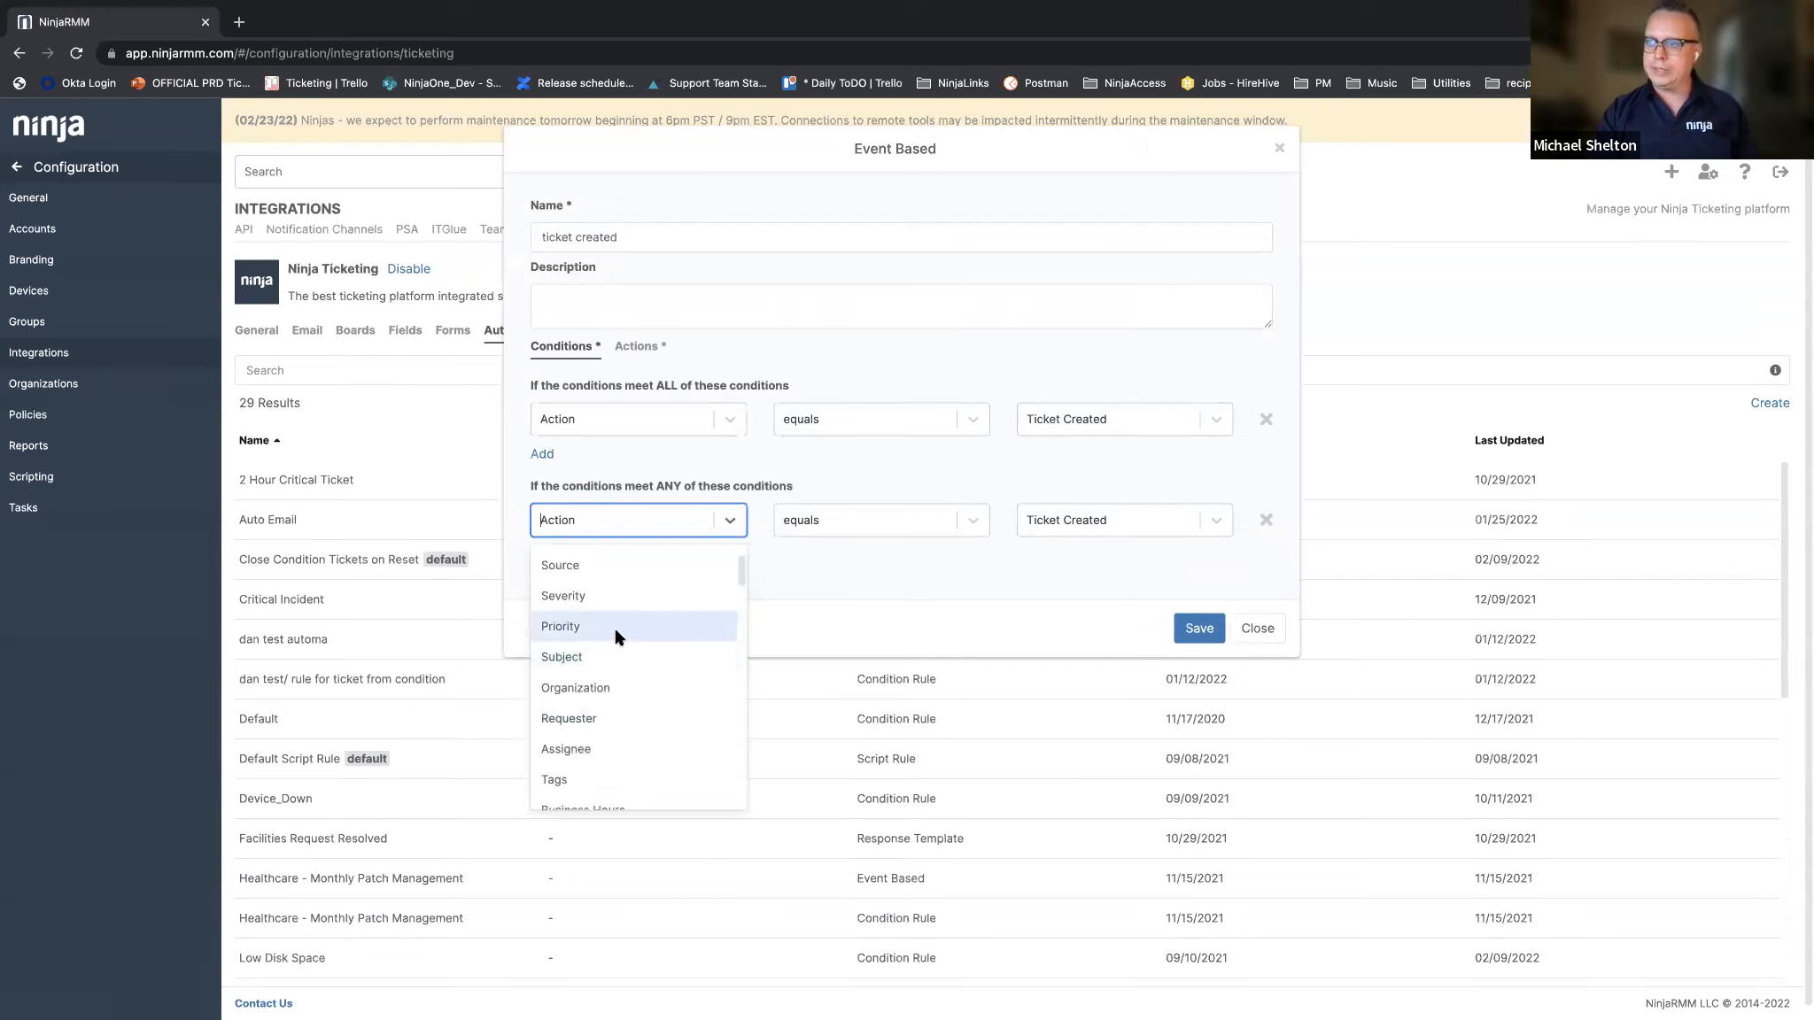
scroll(713, 732, down, 3)
scroll(673, 732, up, 2)
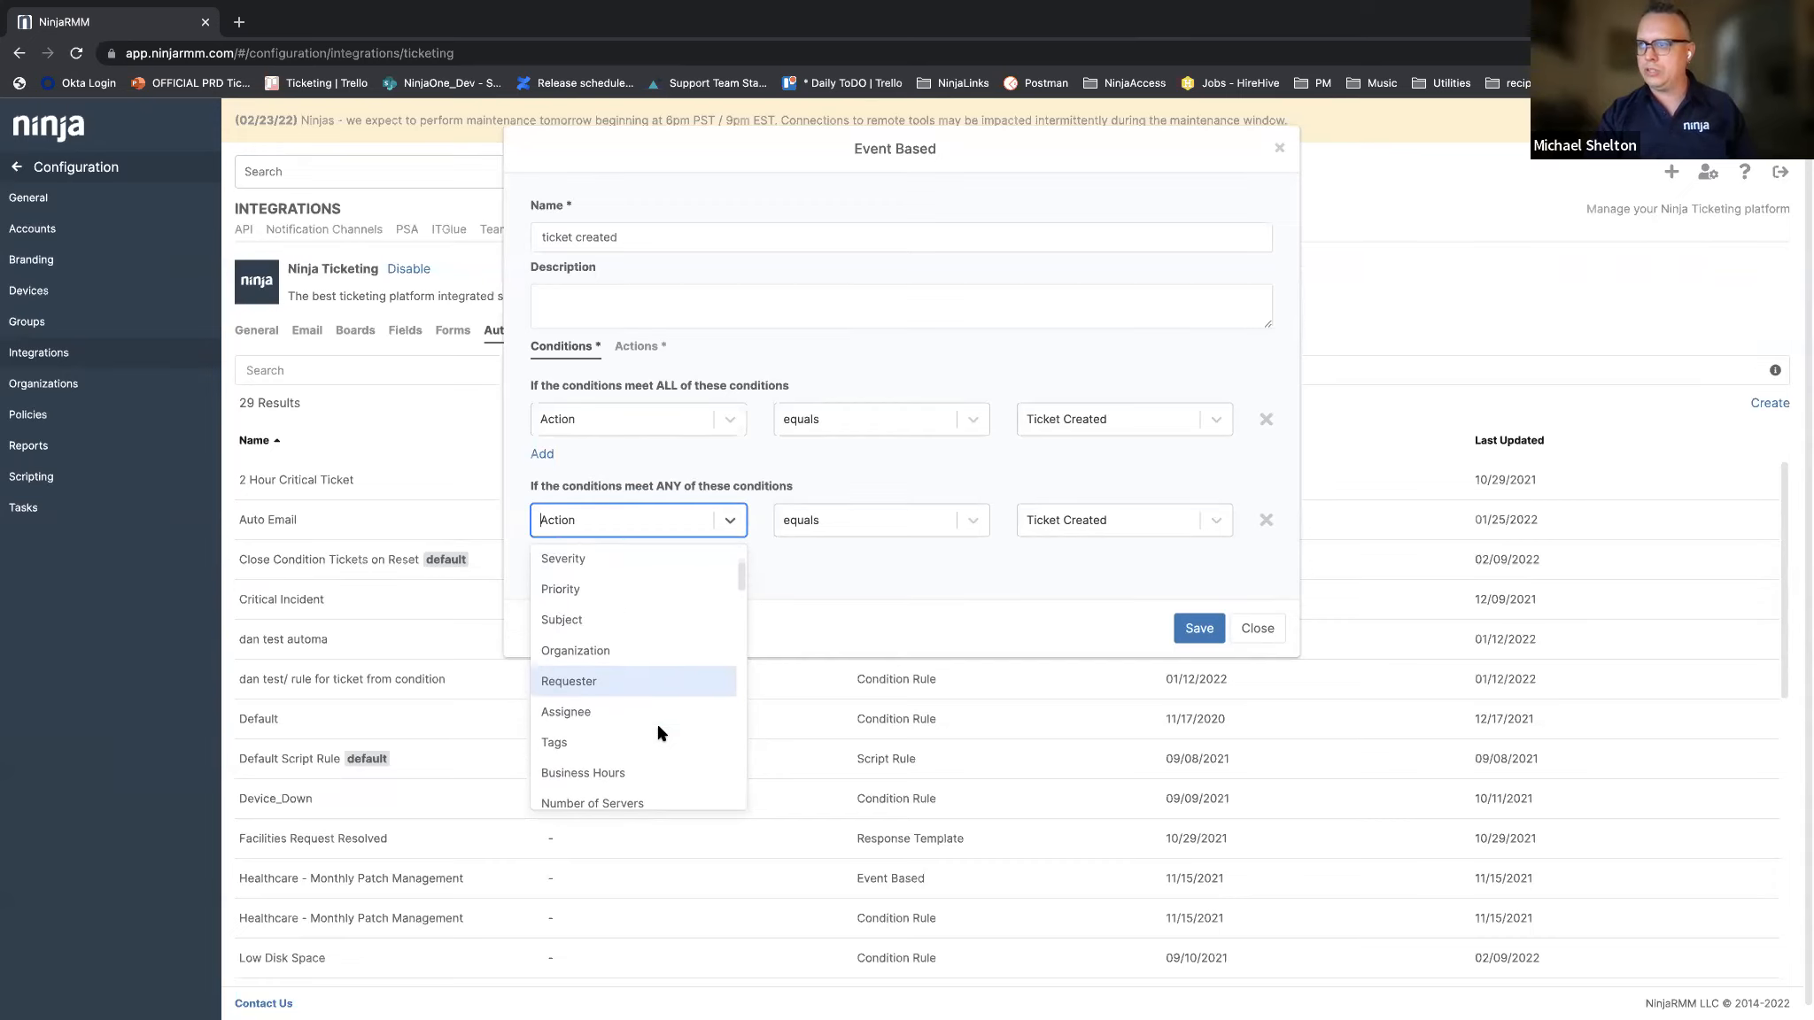
scroll(660, 732, up, 1)
scroll(620, 753, down, 2)
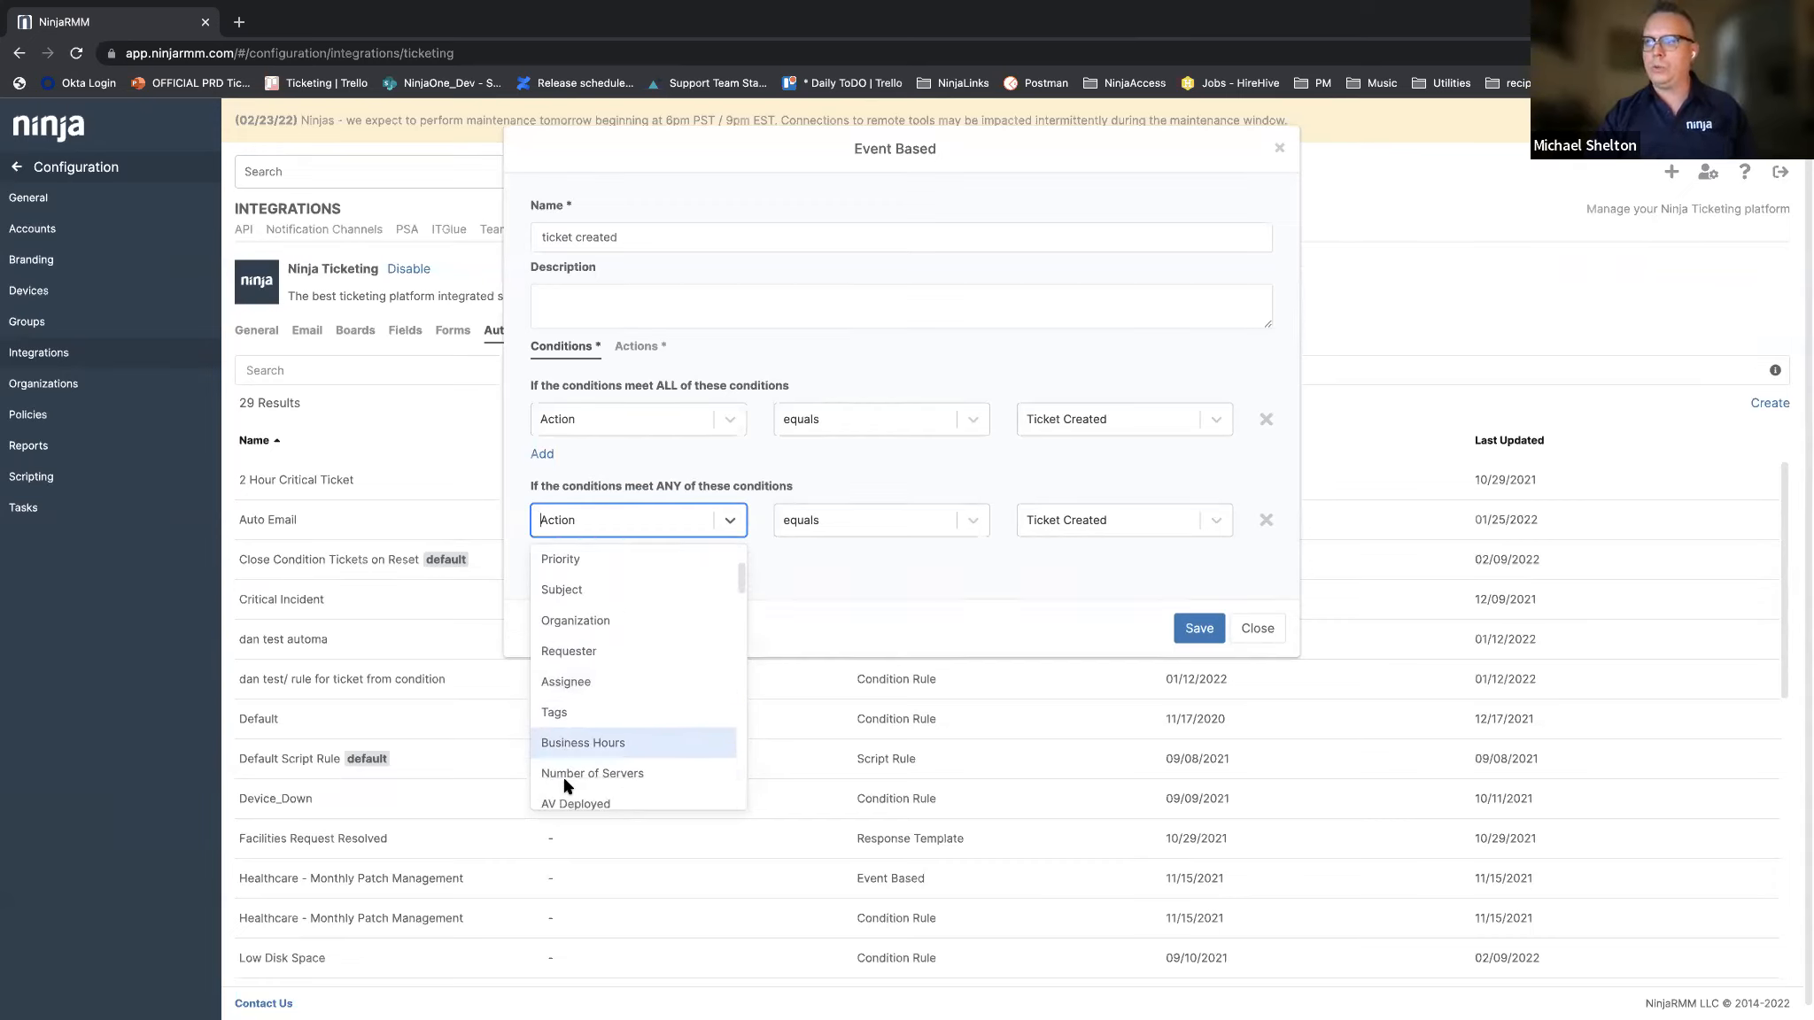
click(874, 558)
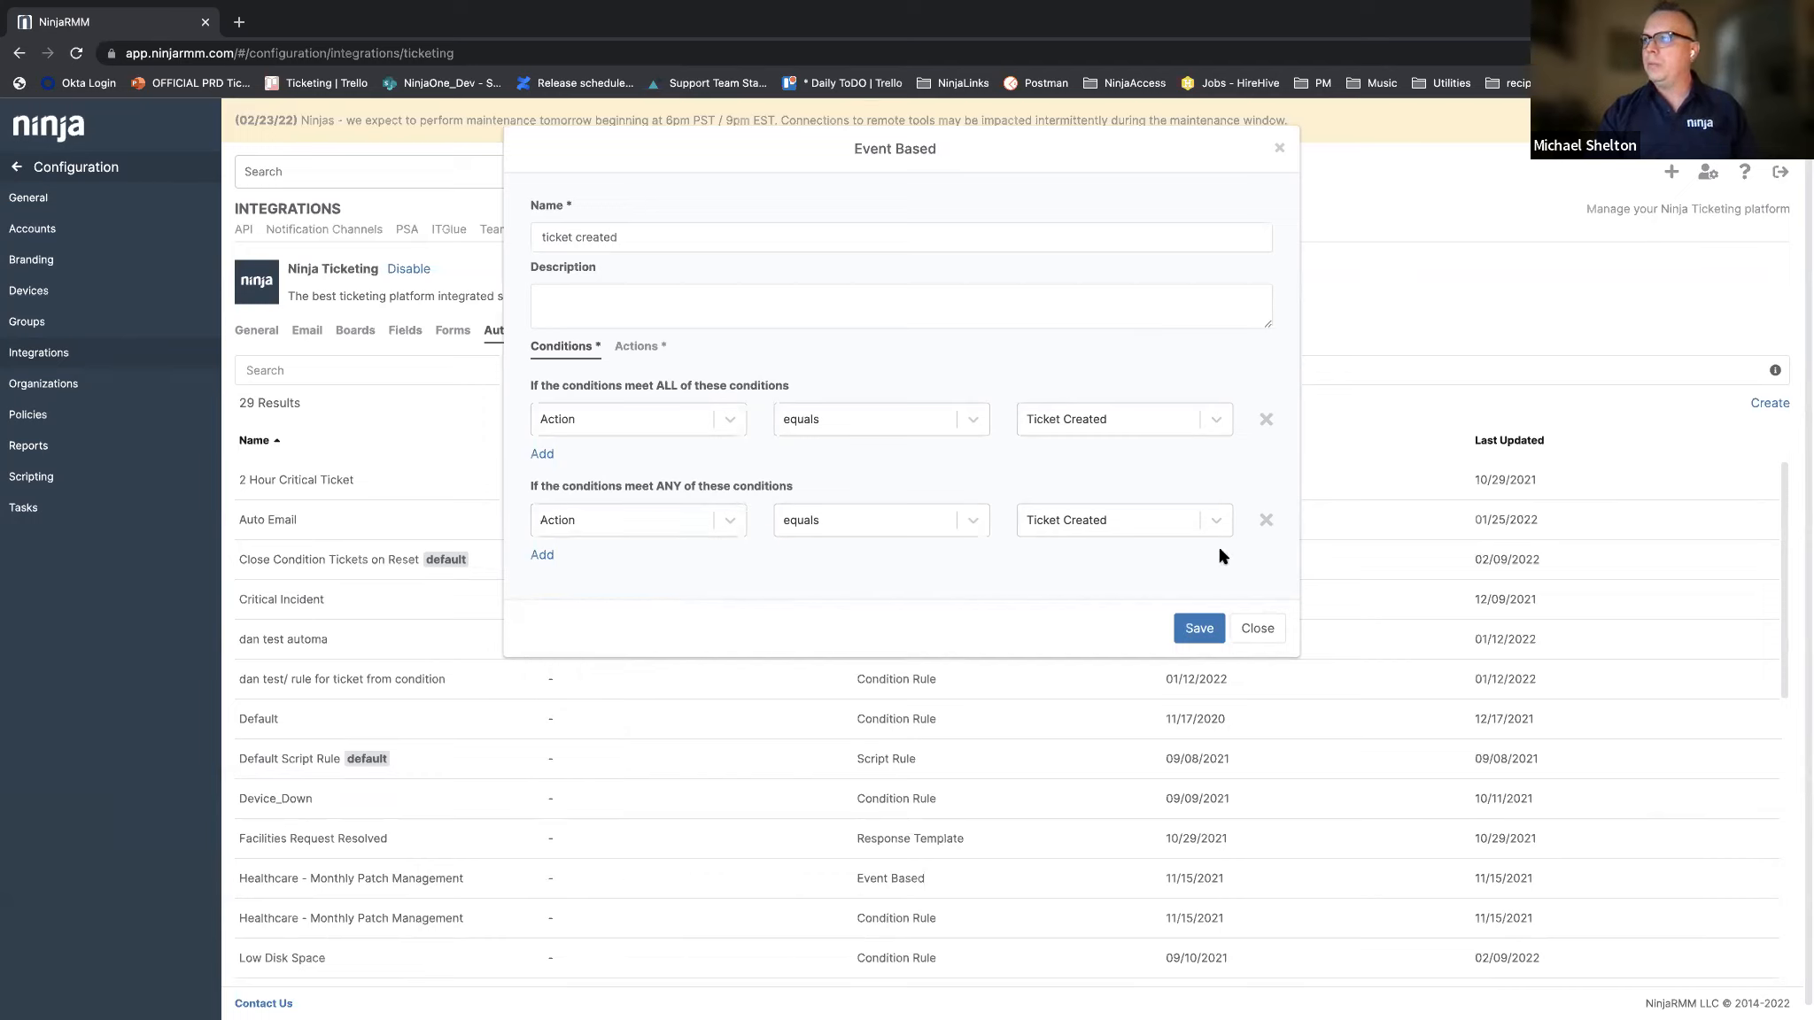
click(1265, 521)
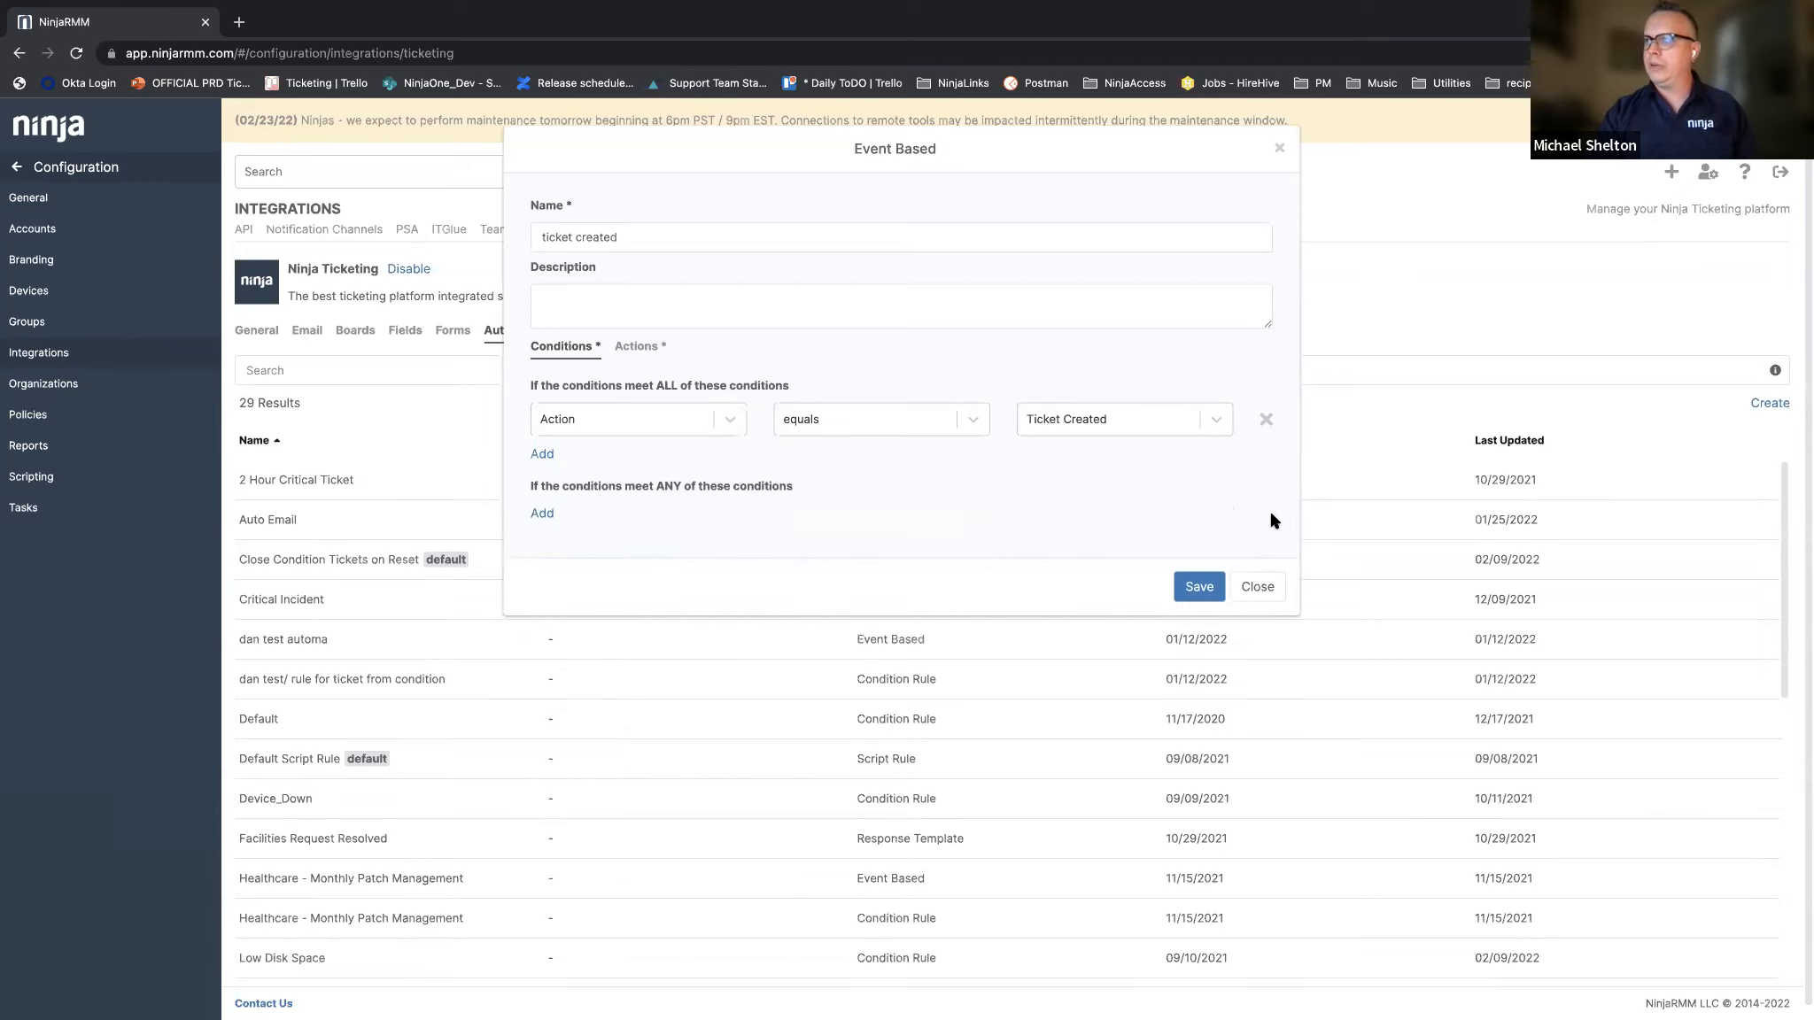
Step: Add an action of type Email to the ticket created automation
click(632, 349)
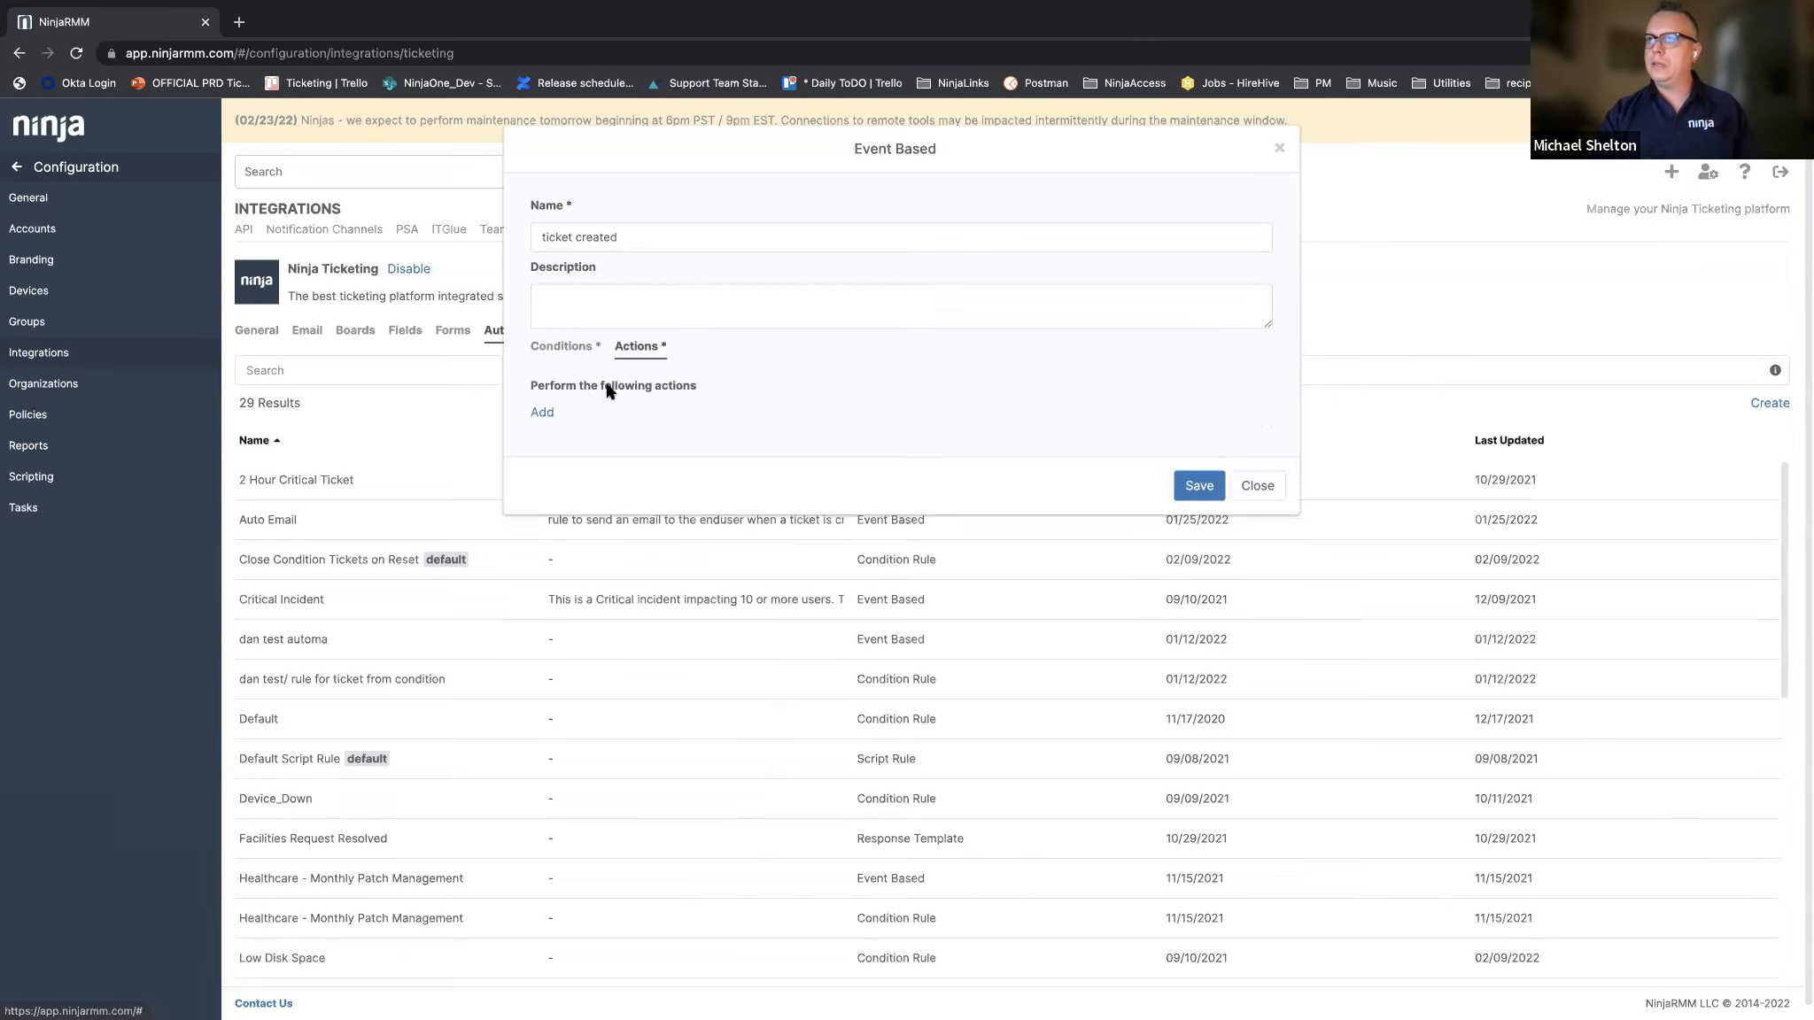
click(541, 413)
click(644, 423)
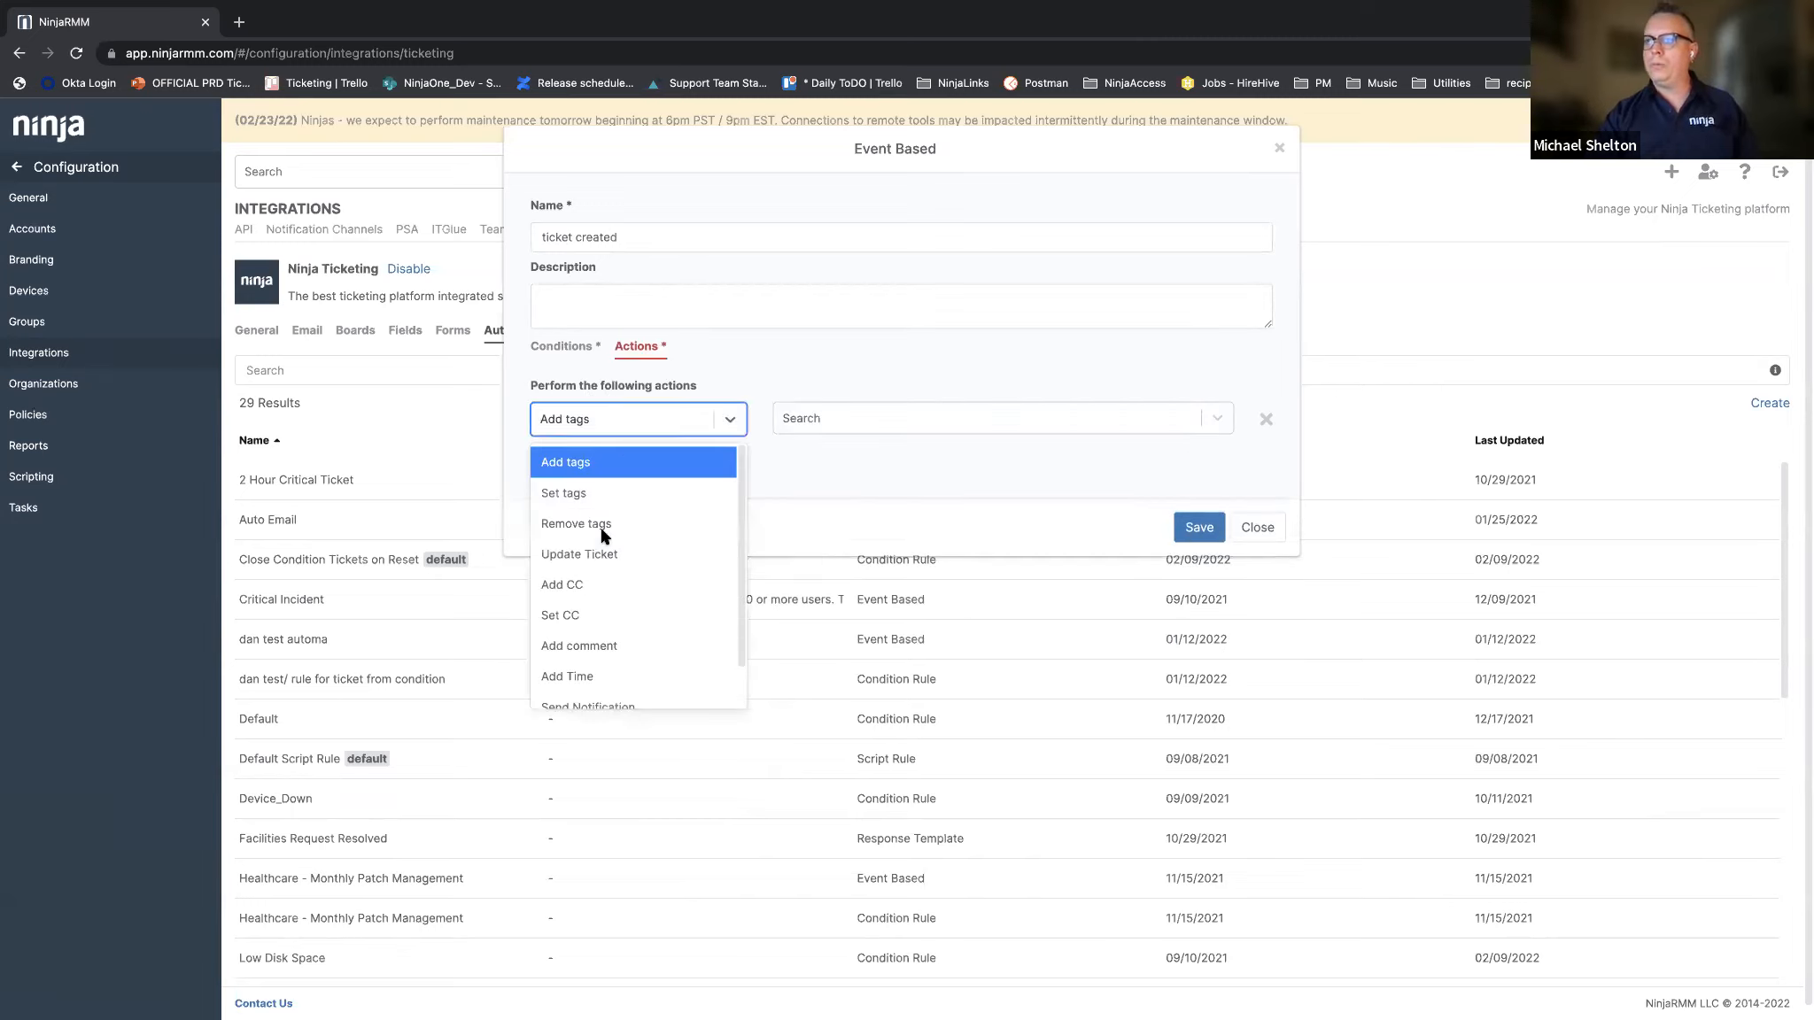
scroll(591, 650, down, 1)
click(558, 690)
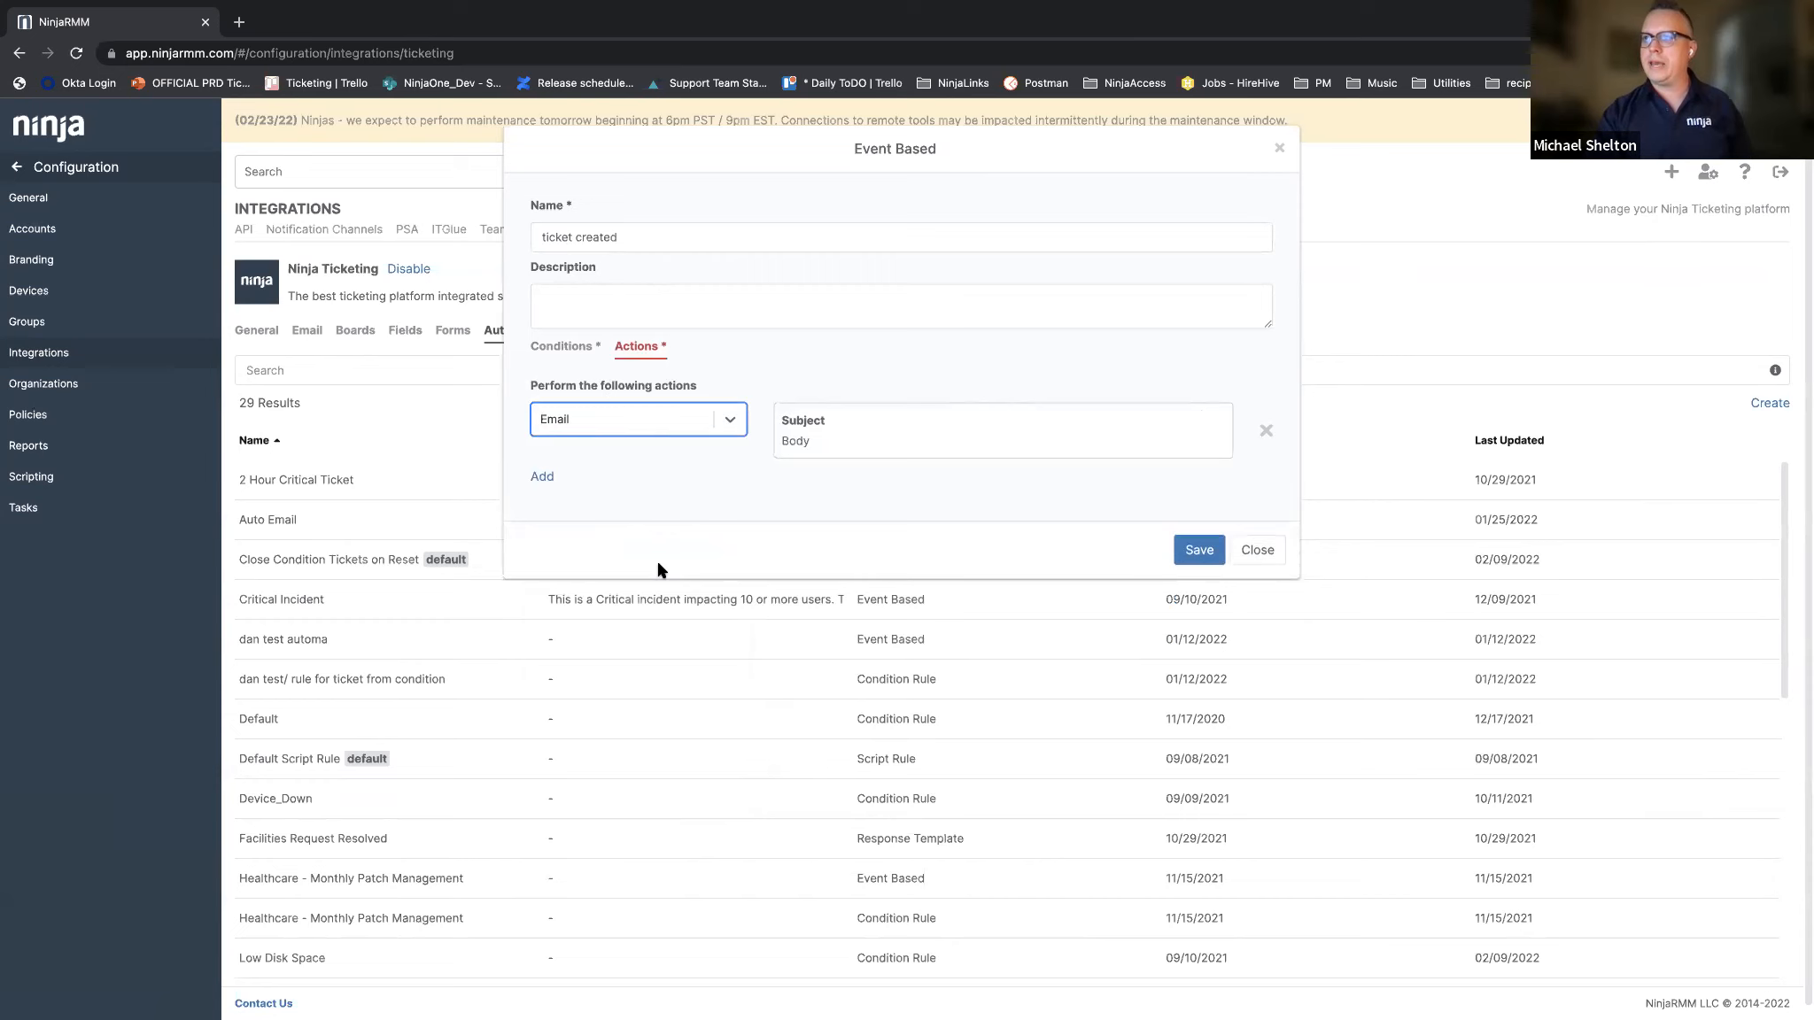
Step: Address the email action to Requester and set its subject to "ticket ${ticket.id} created", using the ticket ID placeholder
click(827, 441)
click(728, 234)
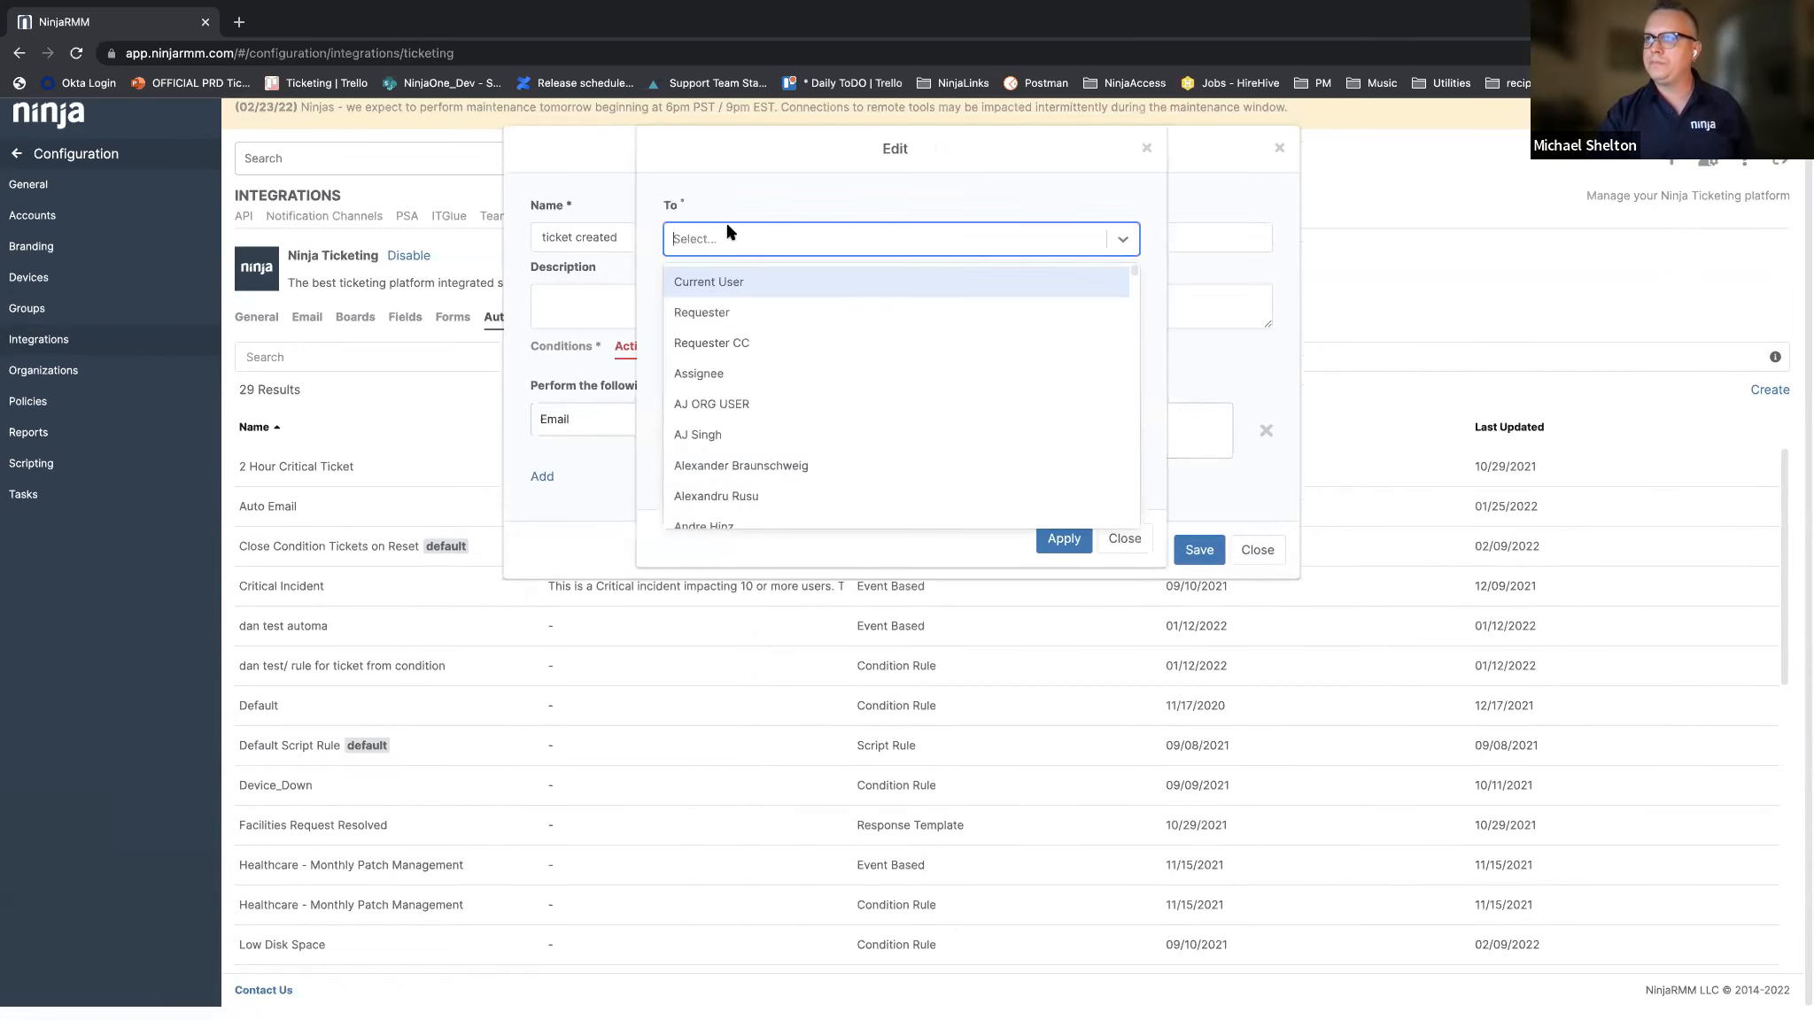
click(741, 314)
click(739, 304)
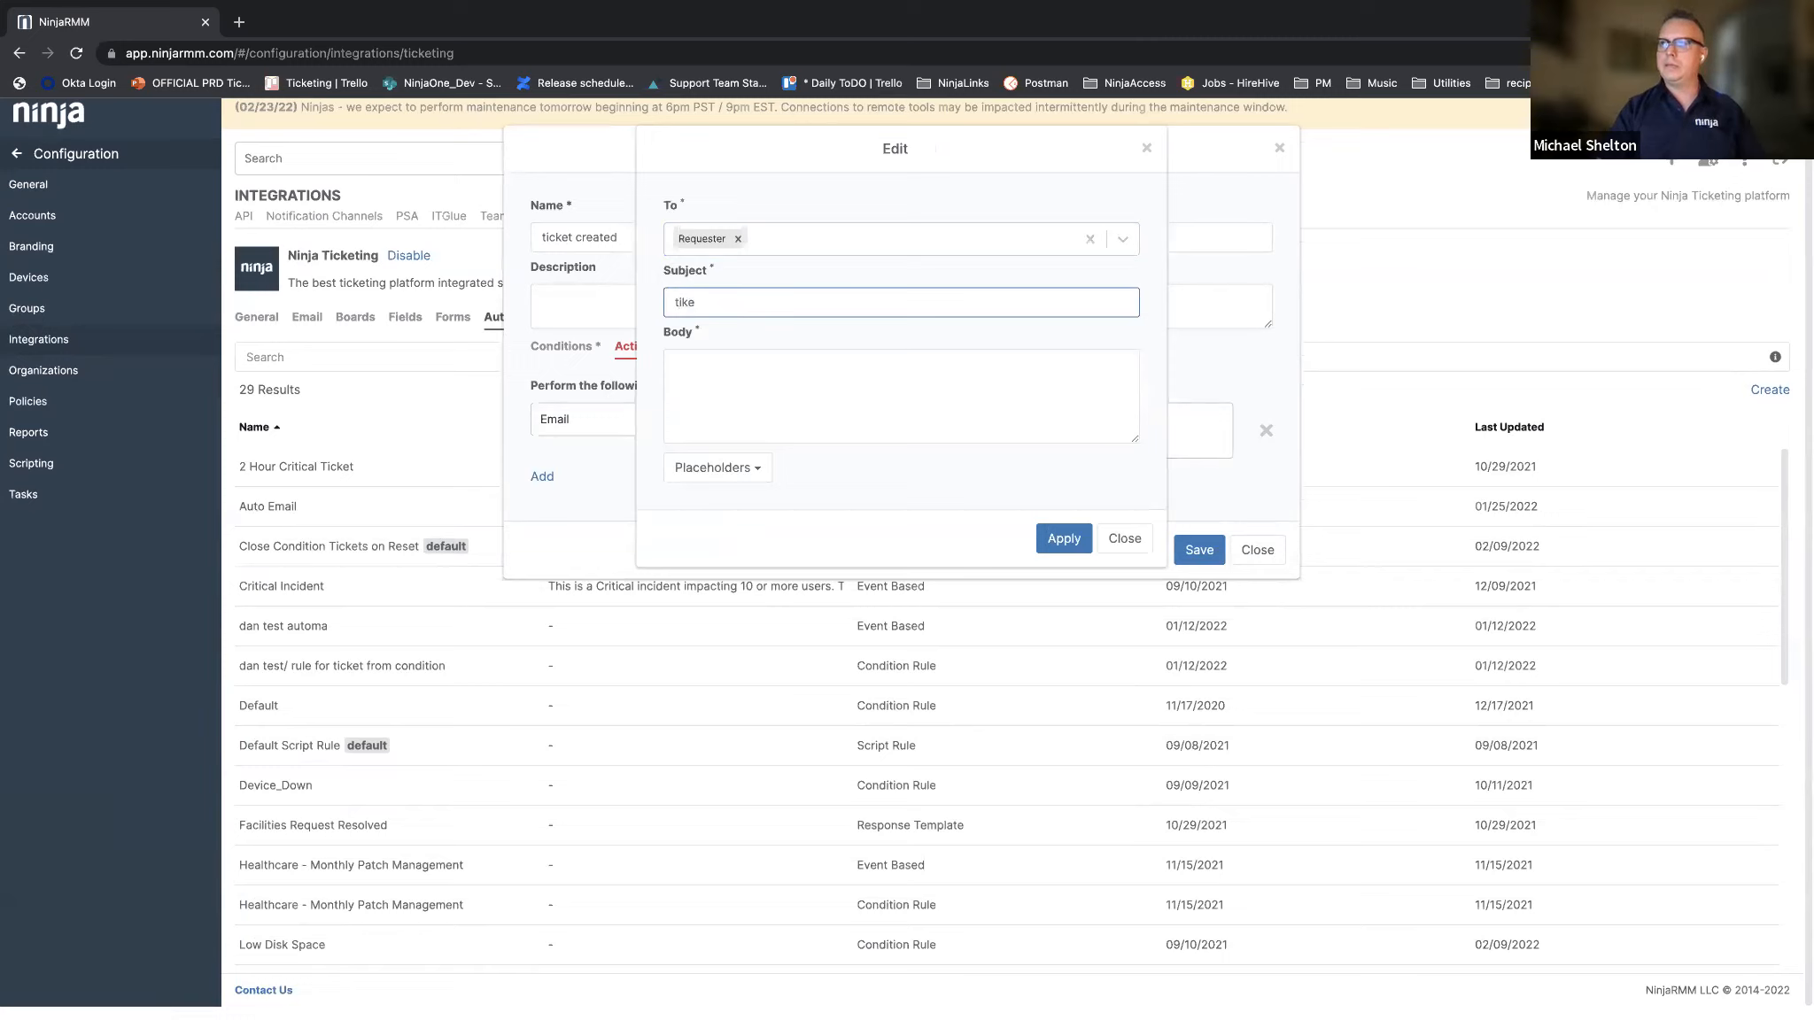
click(721, 468)
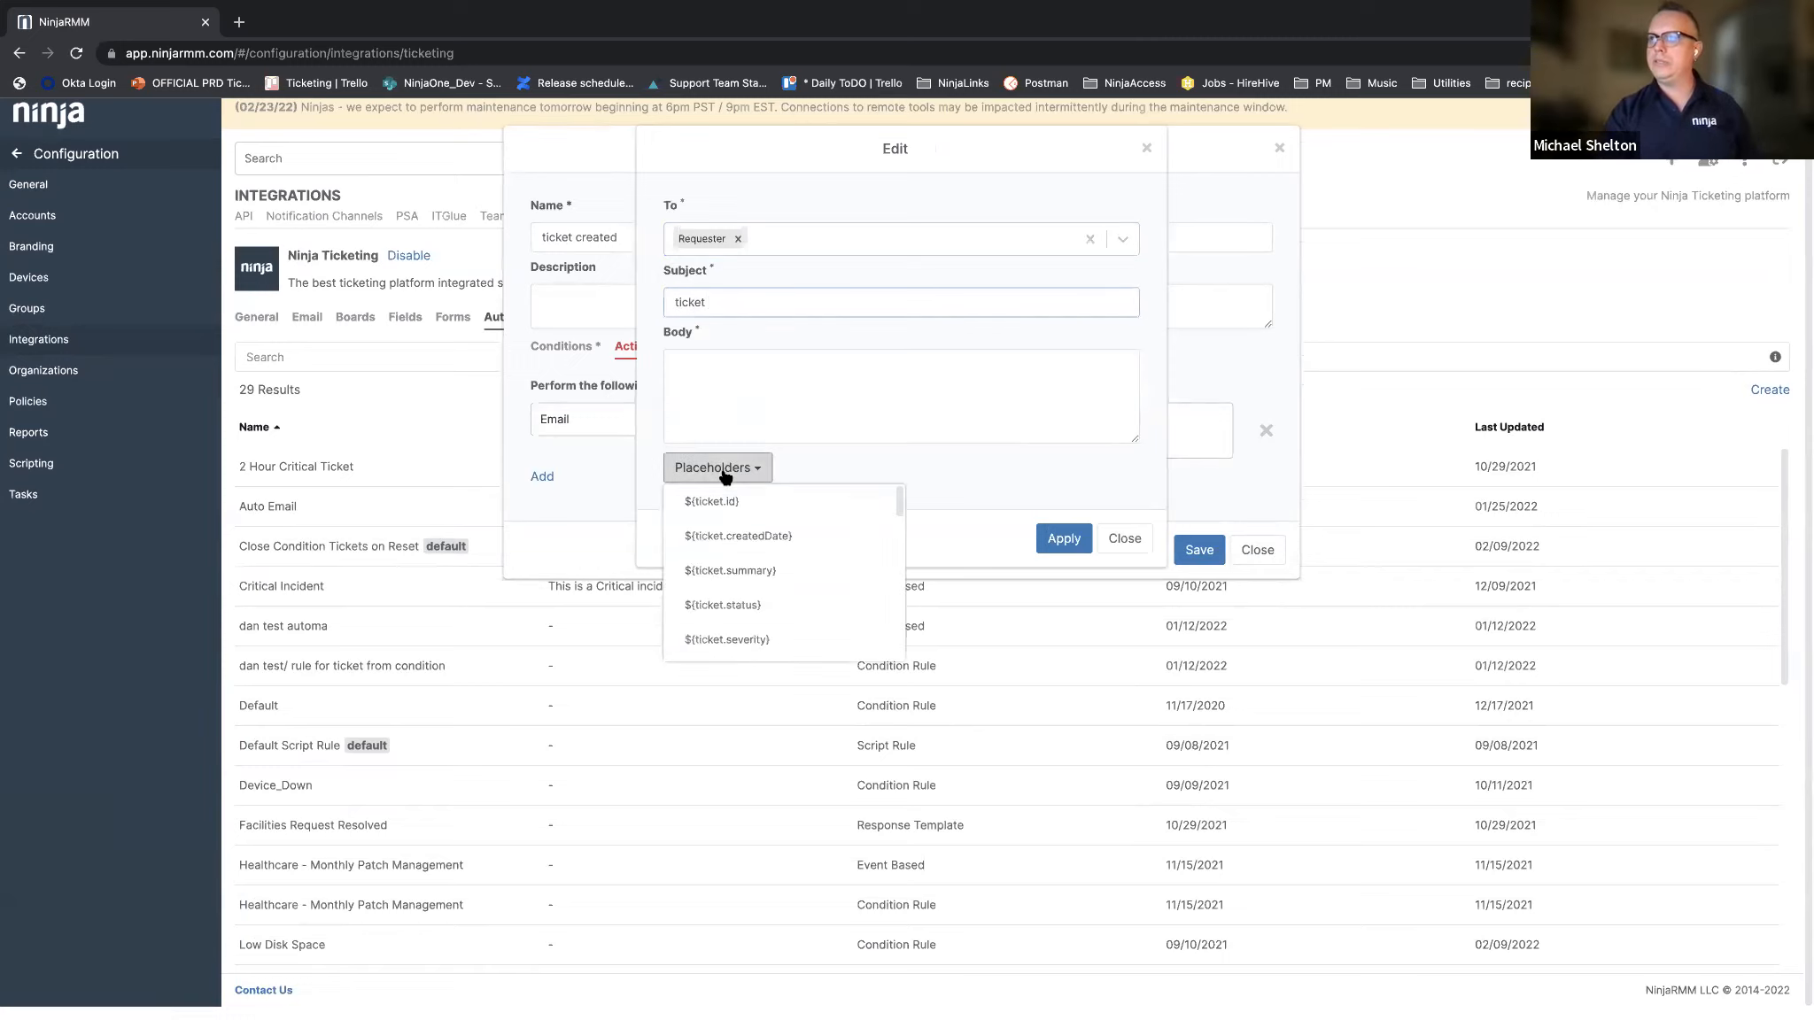
click(714, 502)
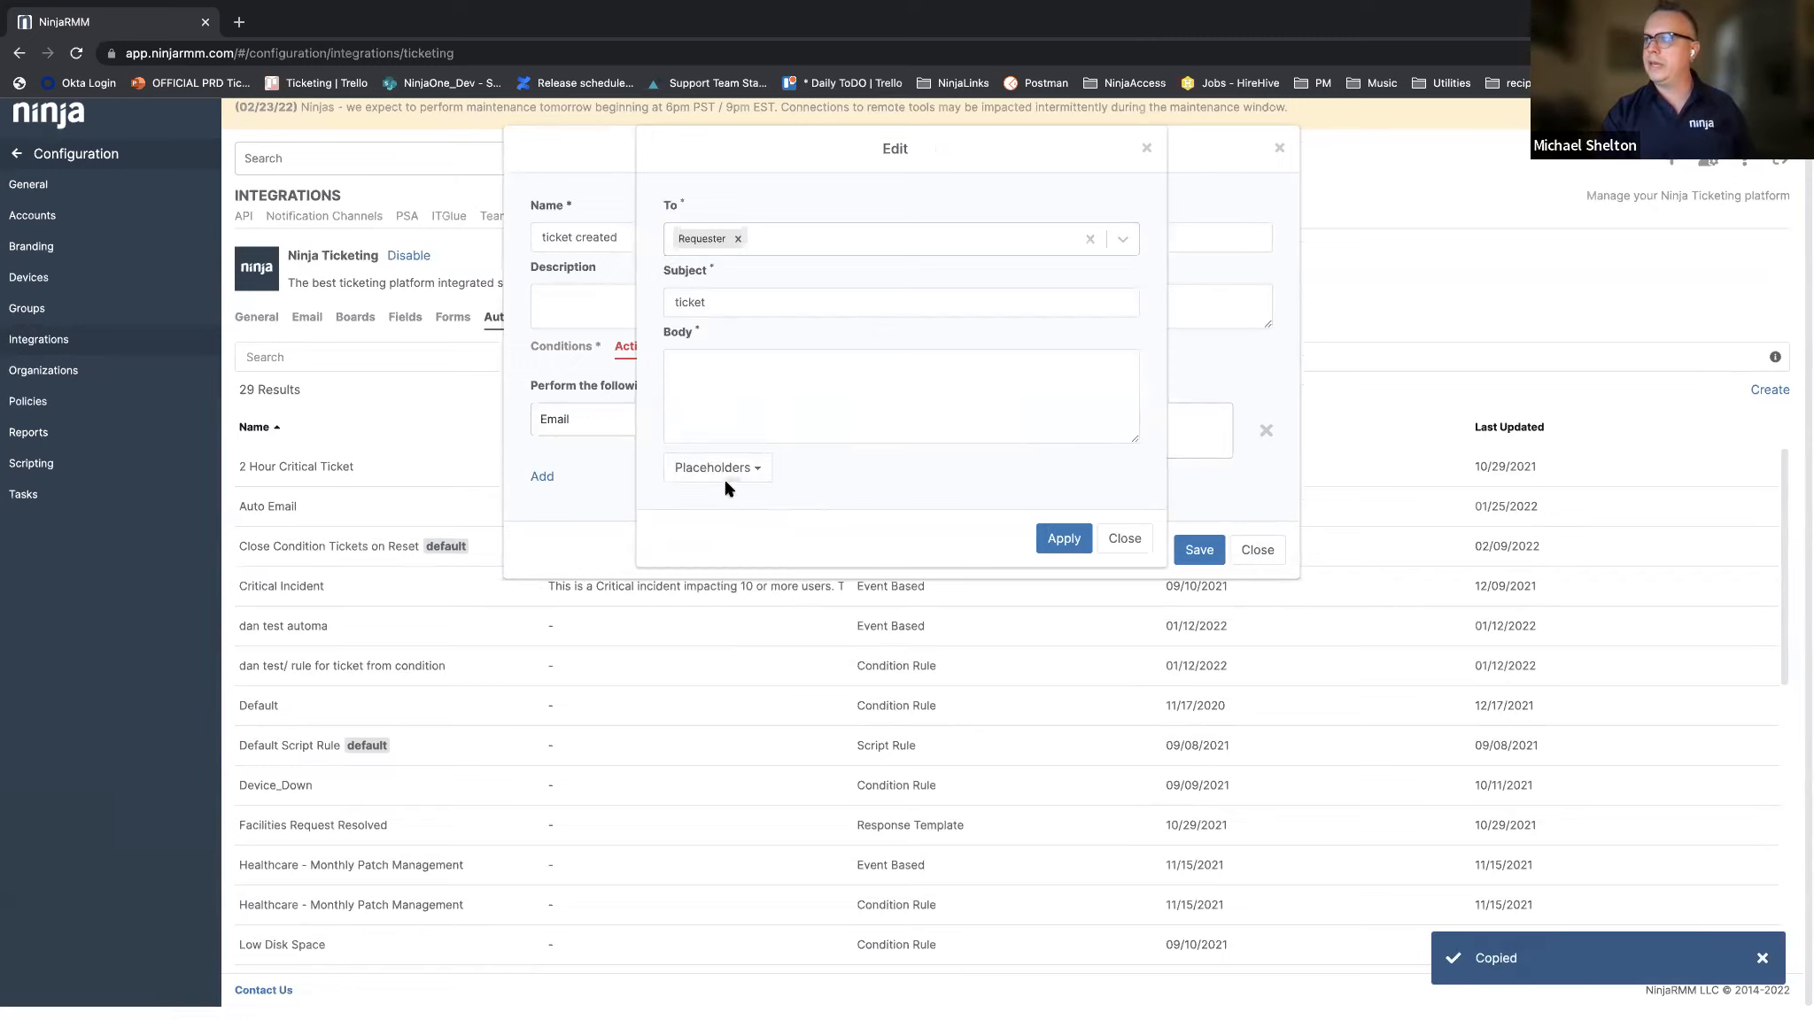
text(ticket)
click(767, 303)
key(ctrl+v)
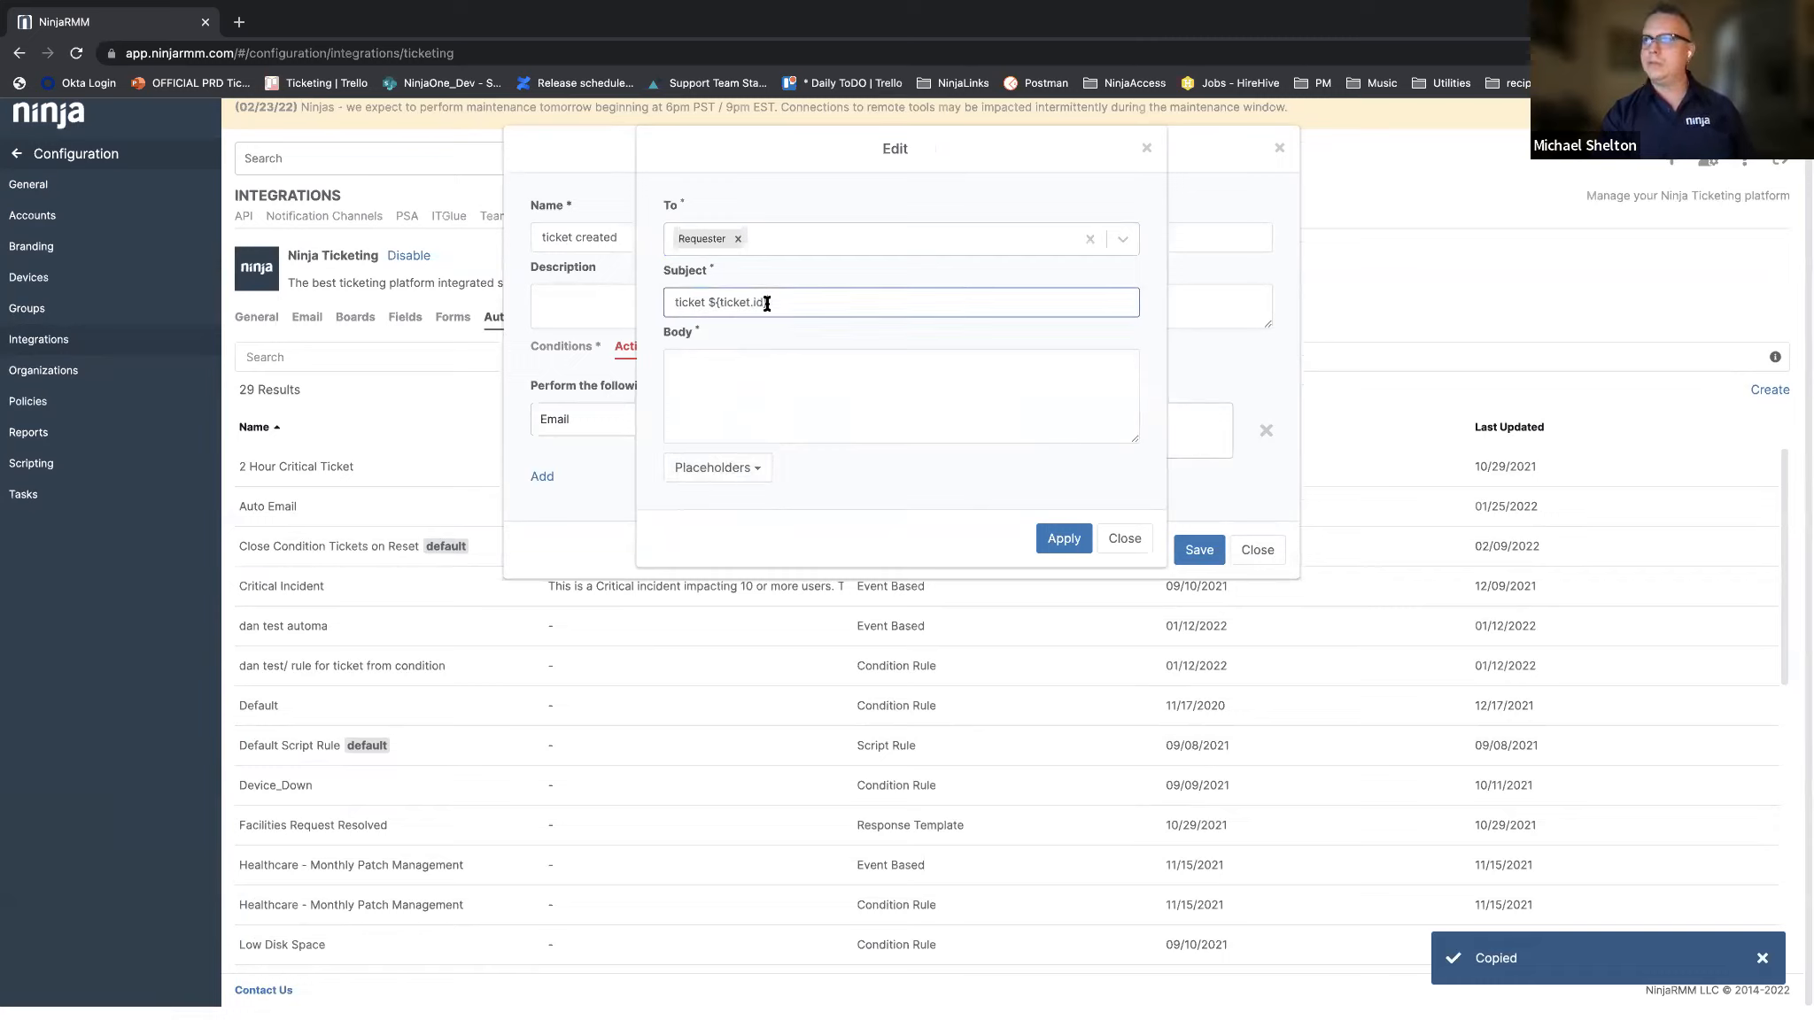
text(cr)
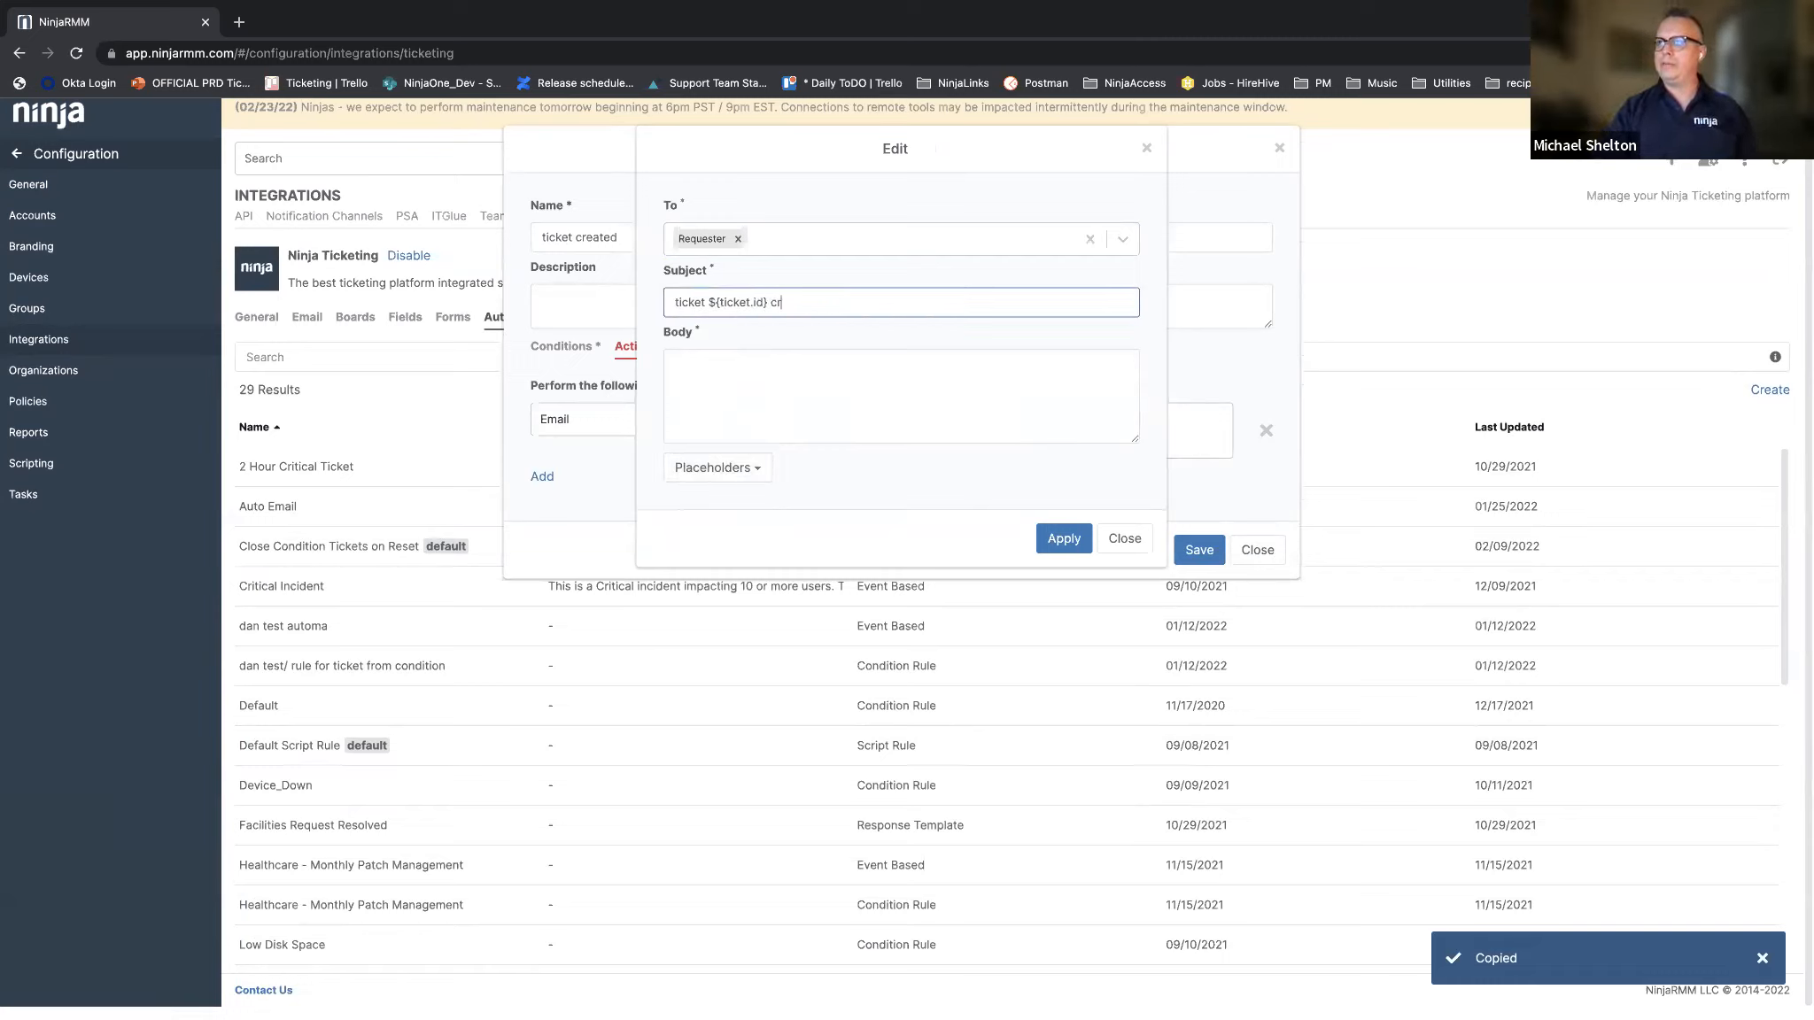
text(eated)
Step: Write the email body "Thanks so much. we'll get ith you shourtly" and apply the email action
key(Tab)
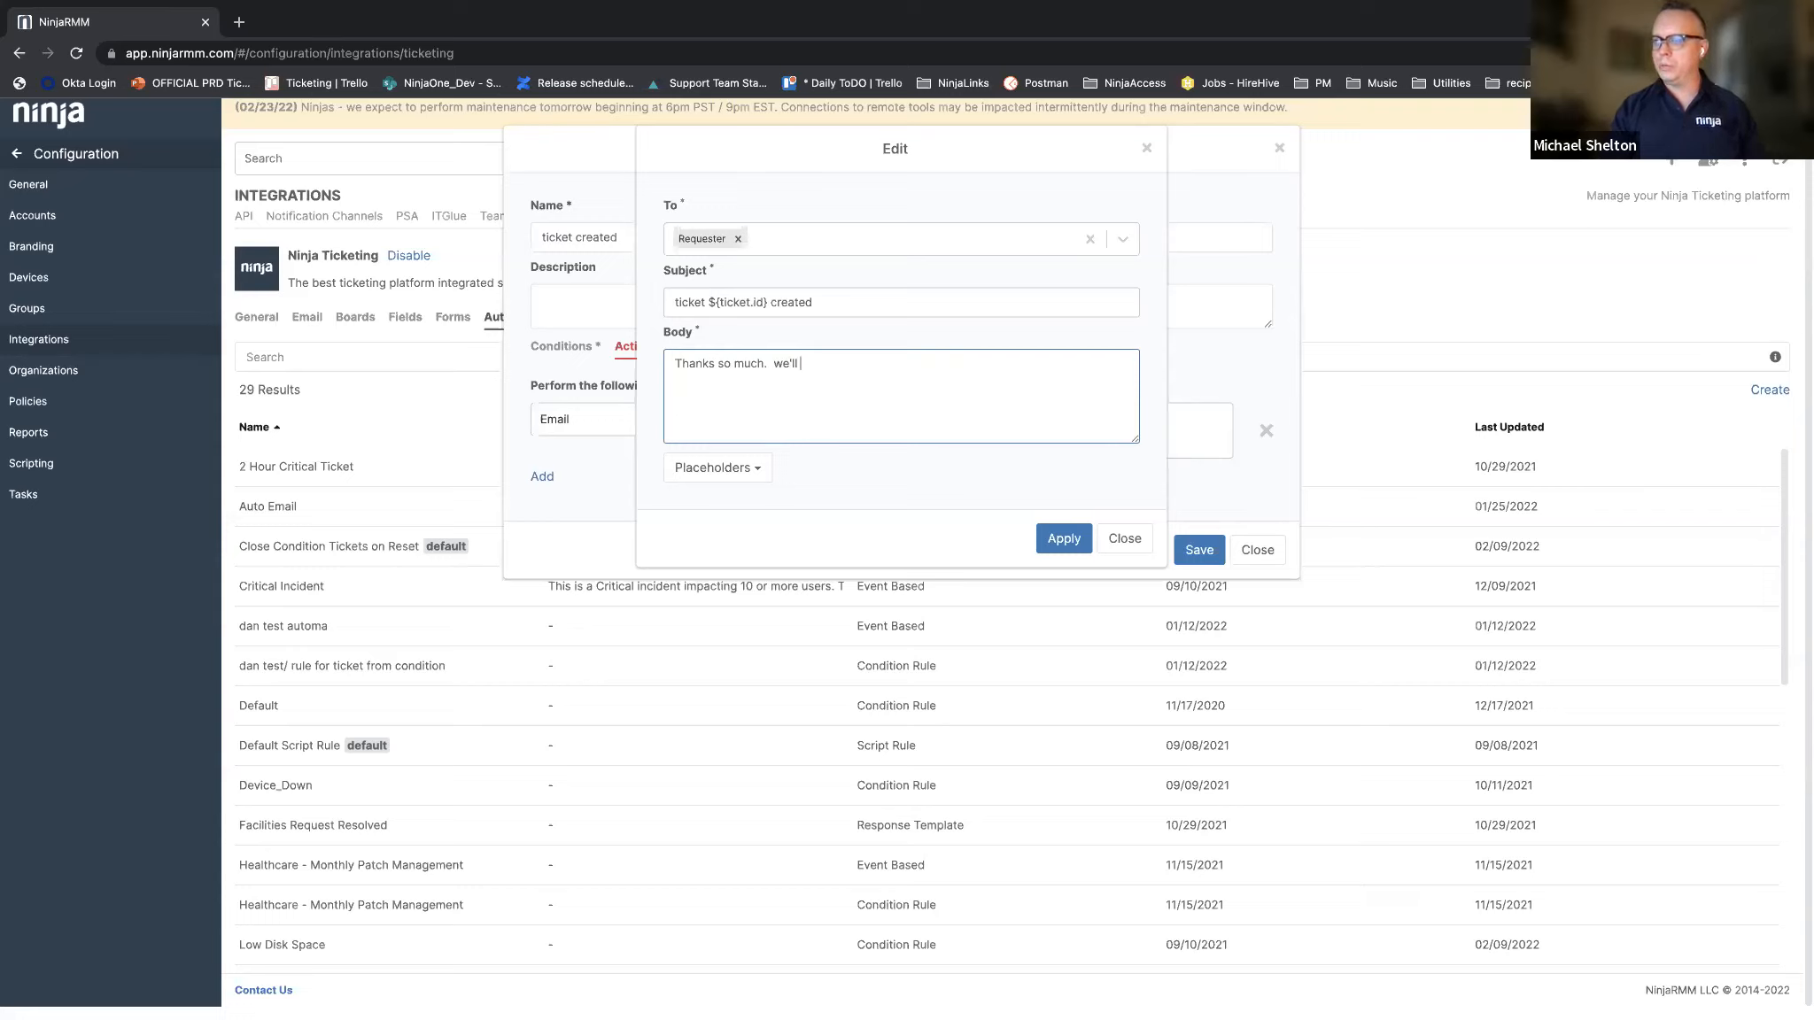
text(th you shourtly)
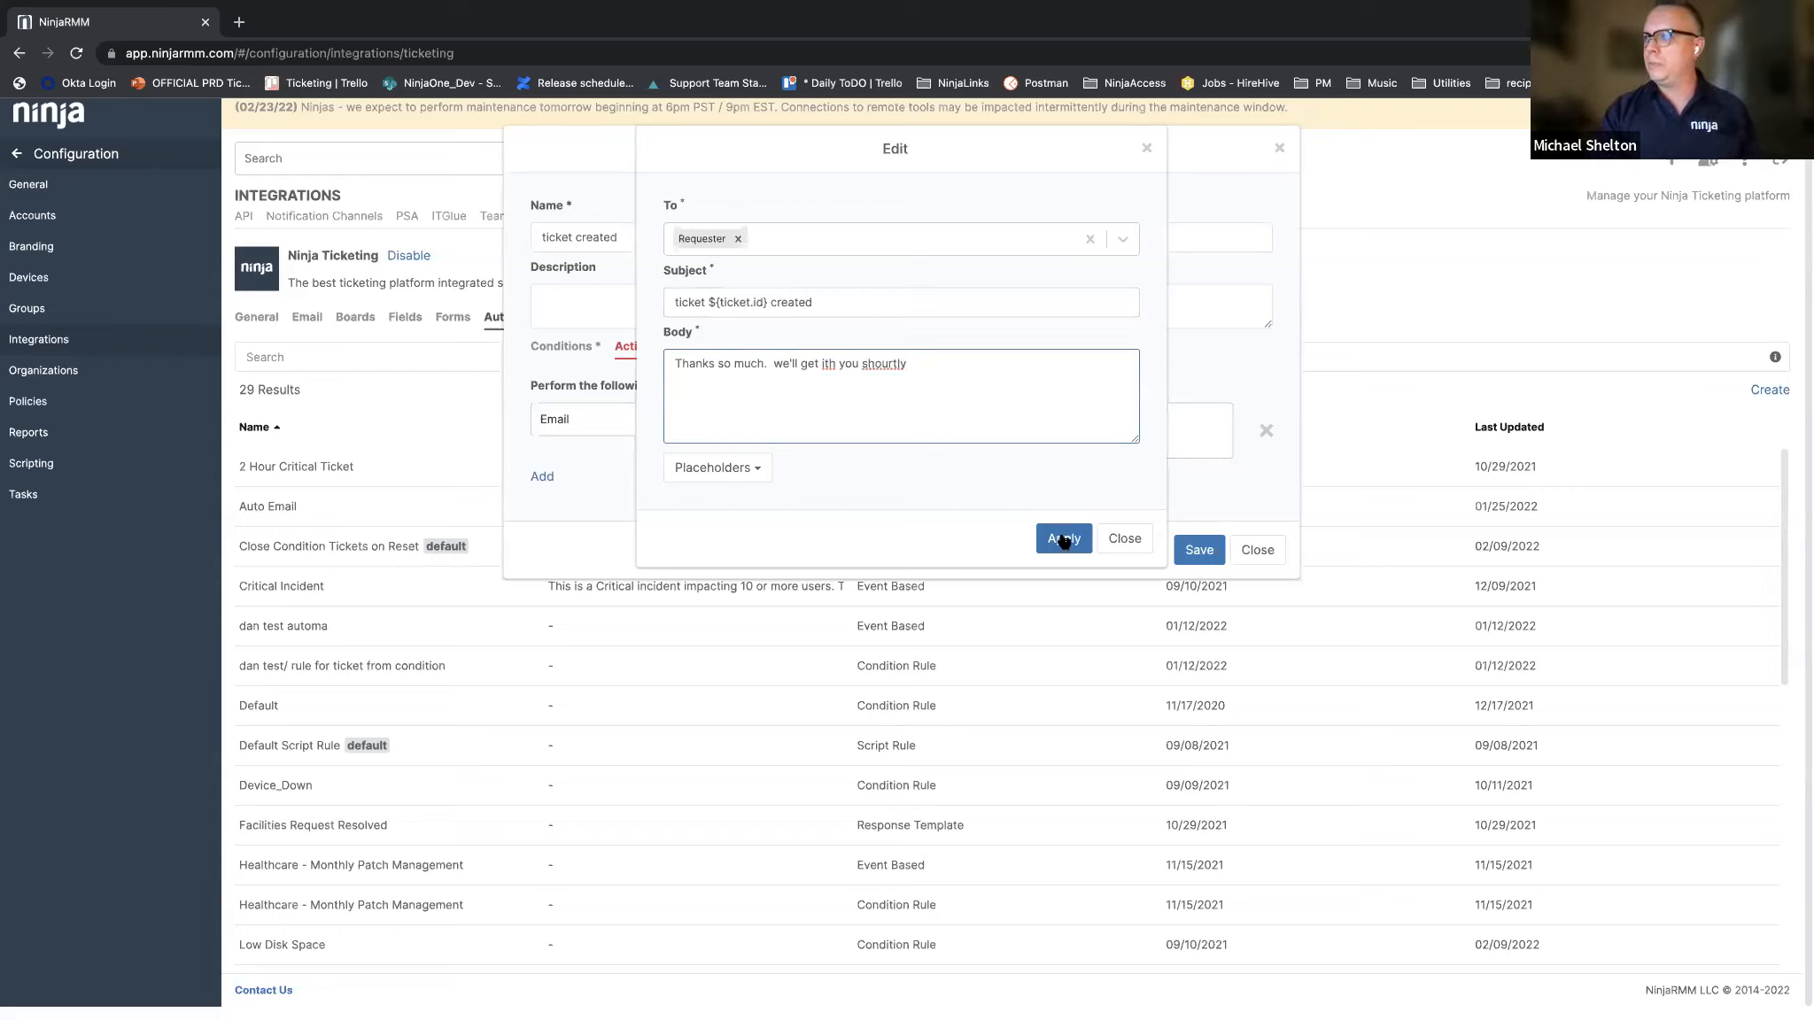
click(964, 511)
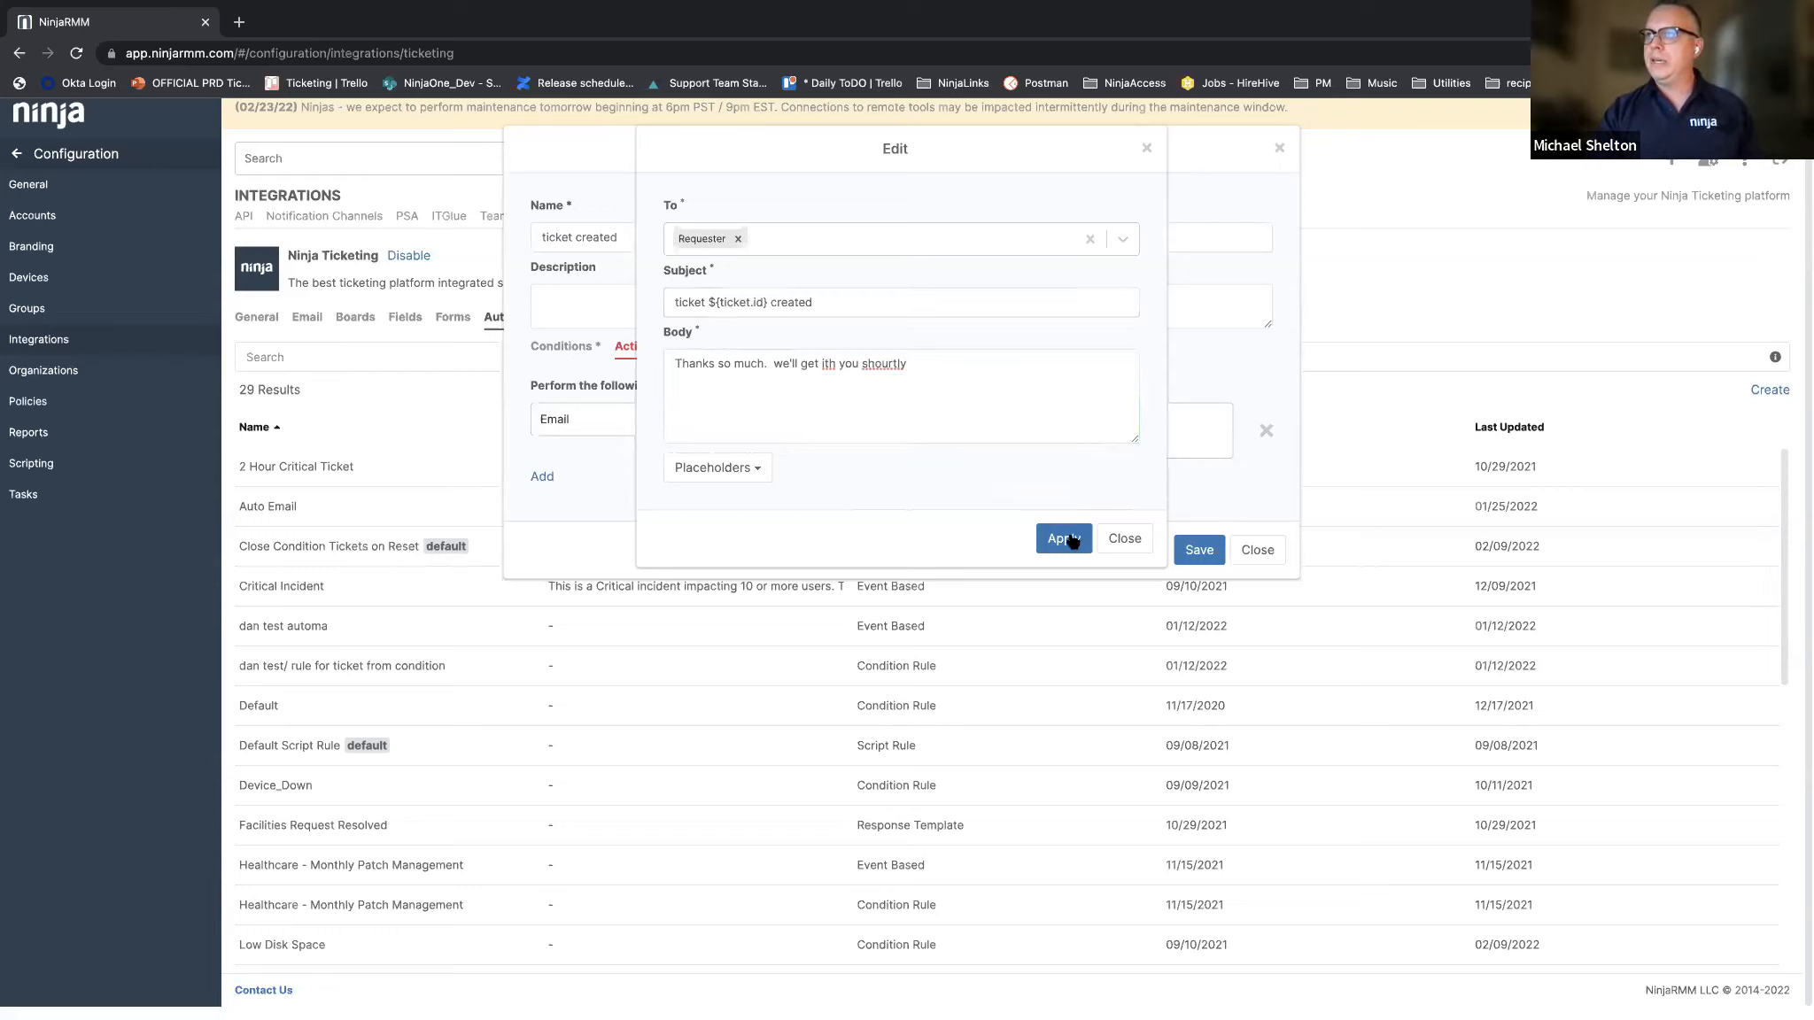
click(1063, 539)
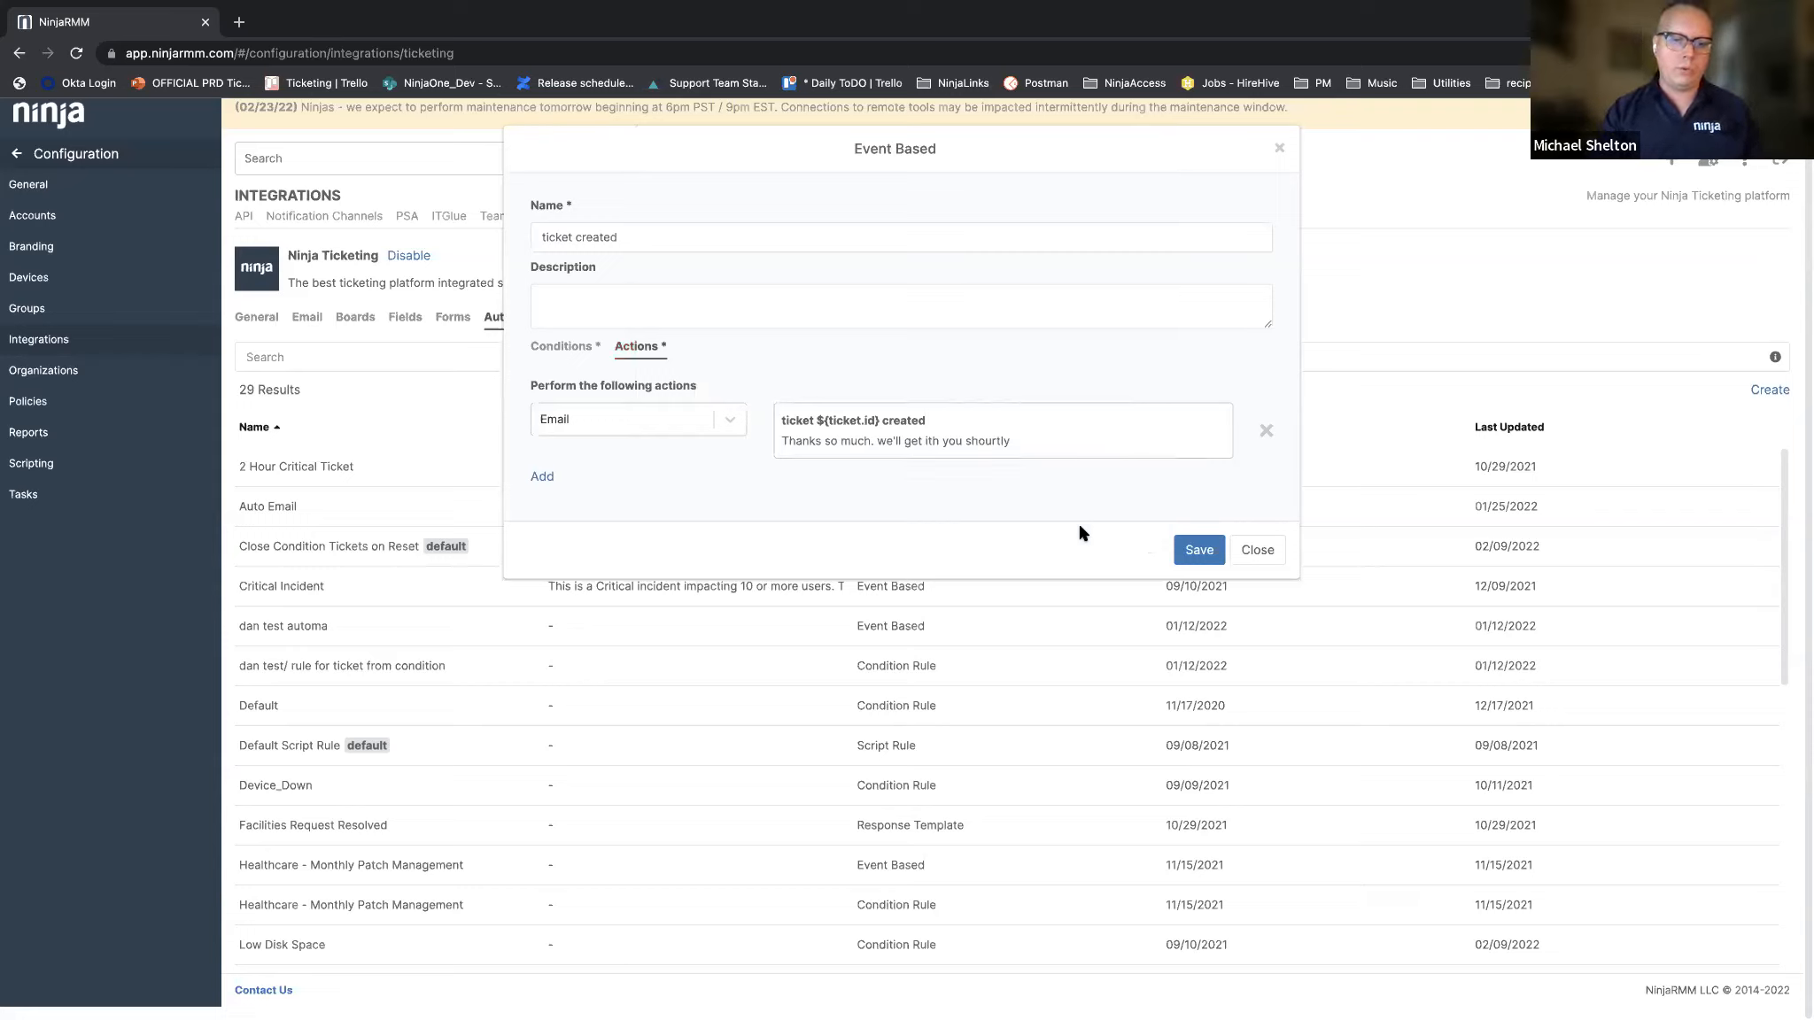
Step: Reopen the email action and look through the ticket, assignee and current user placeholders available for it
click(975, 444)
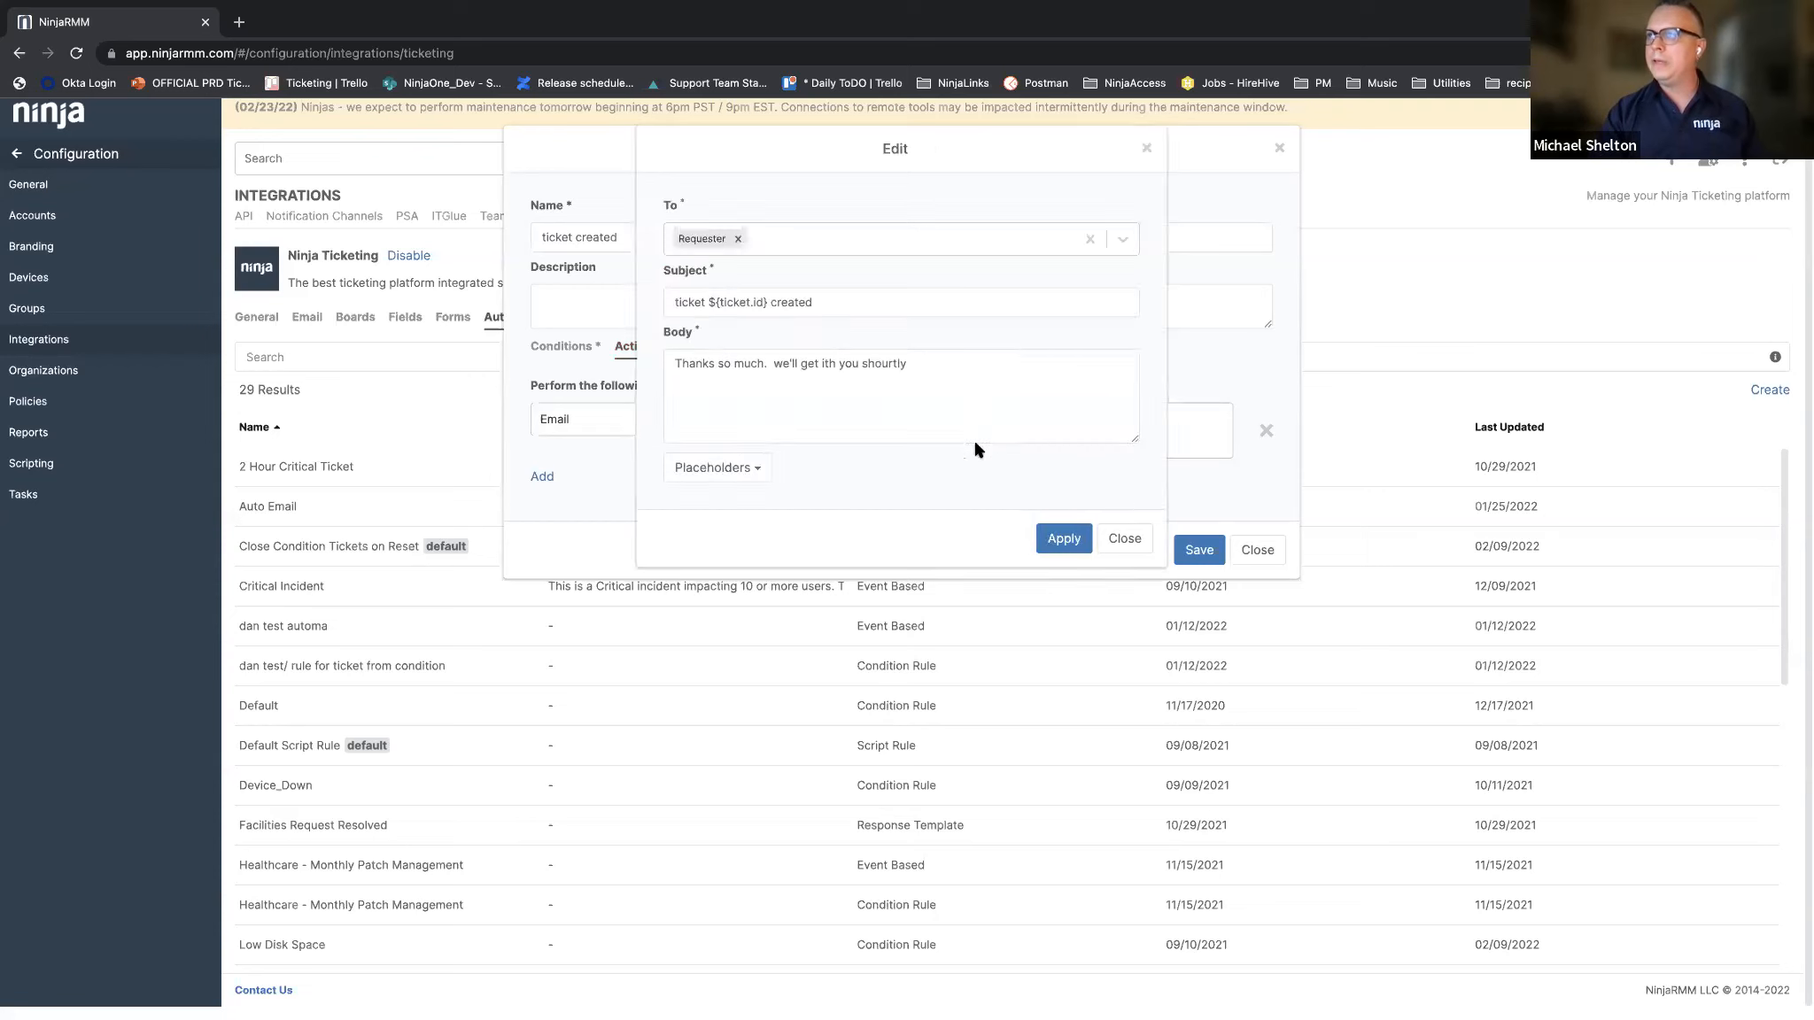
click(721, 472)
scroll(794, 590, down, 4)
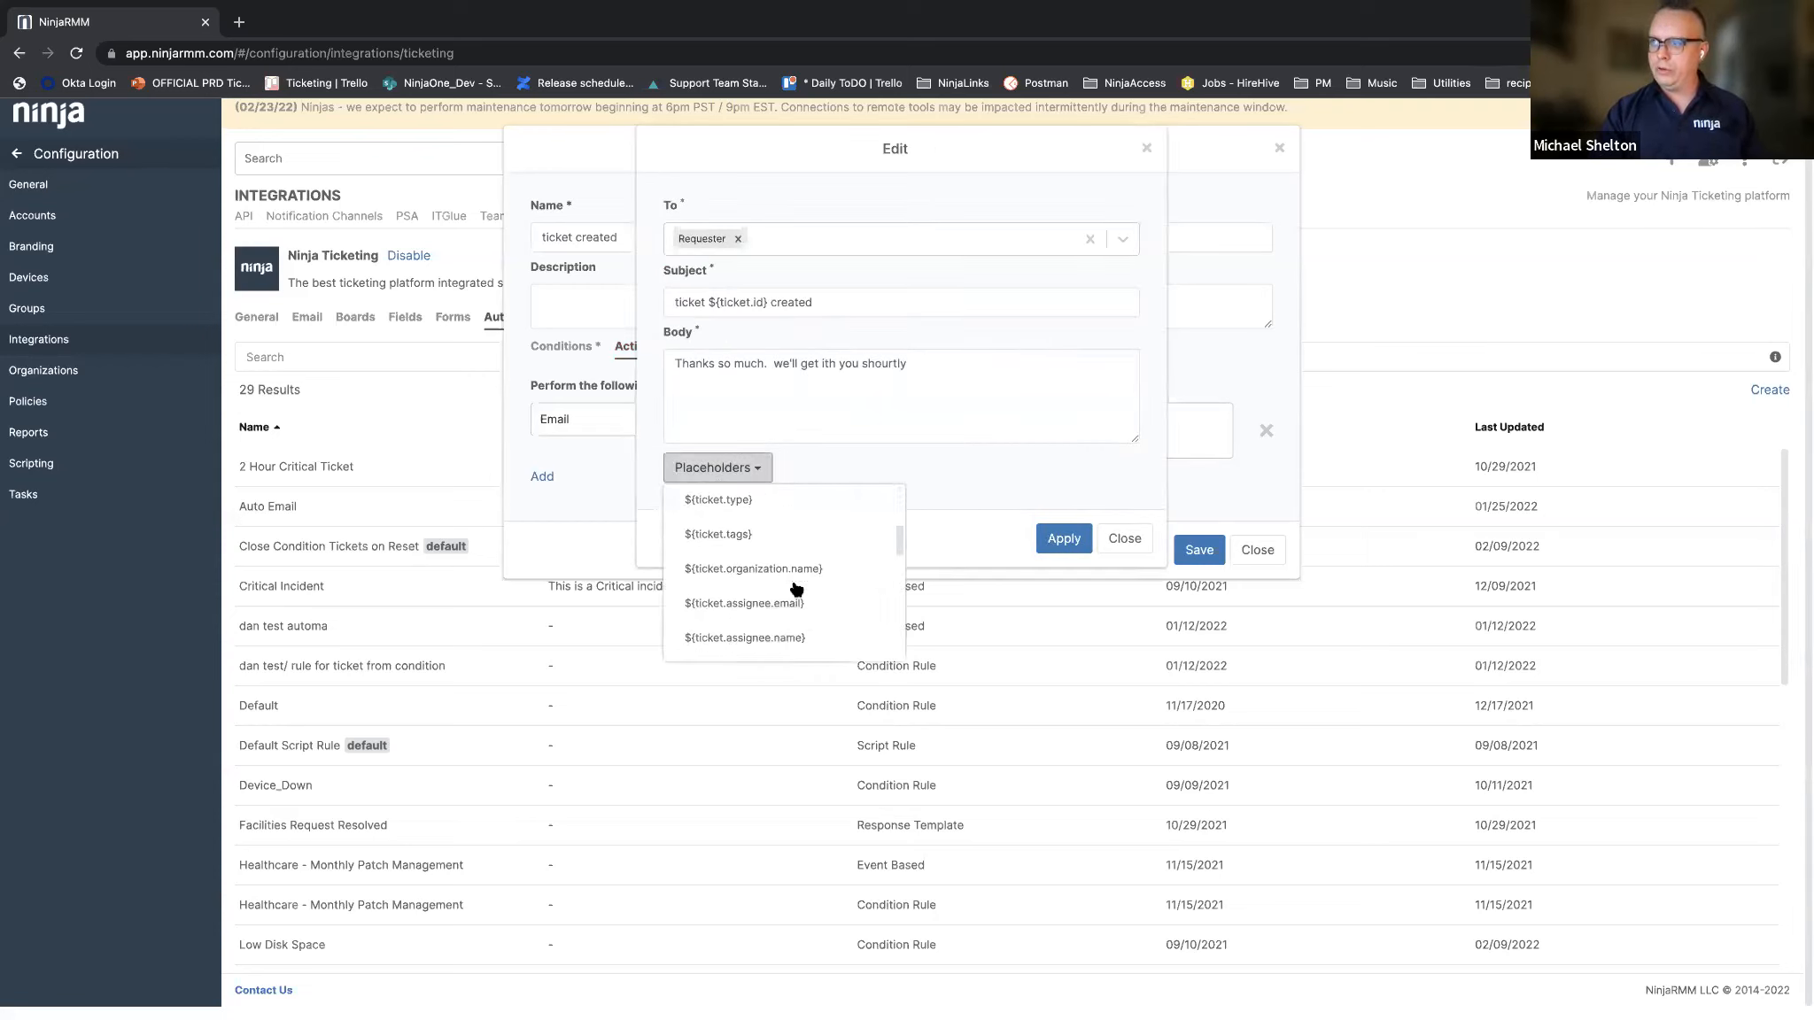
scroll(796, 589, down, 8)
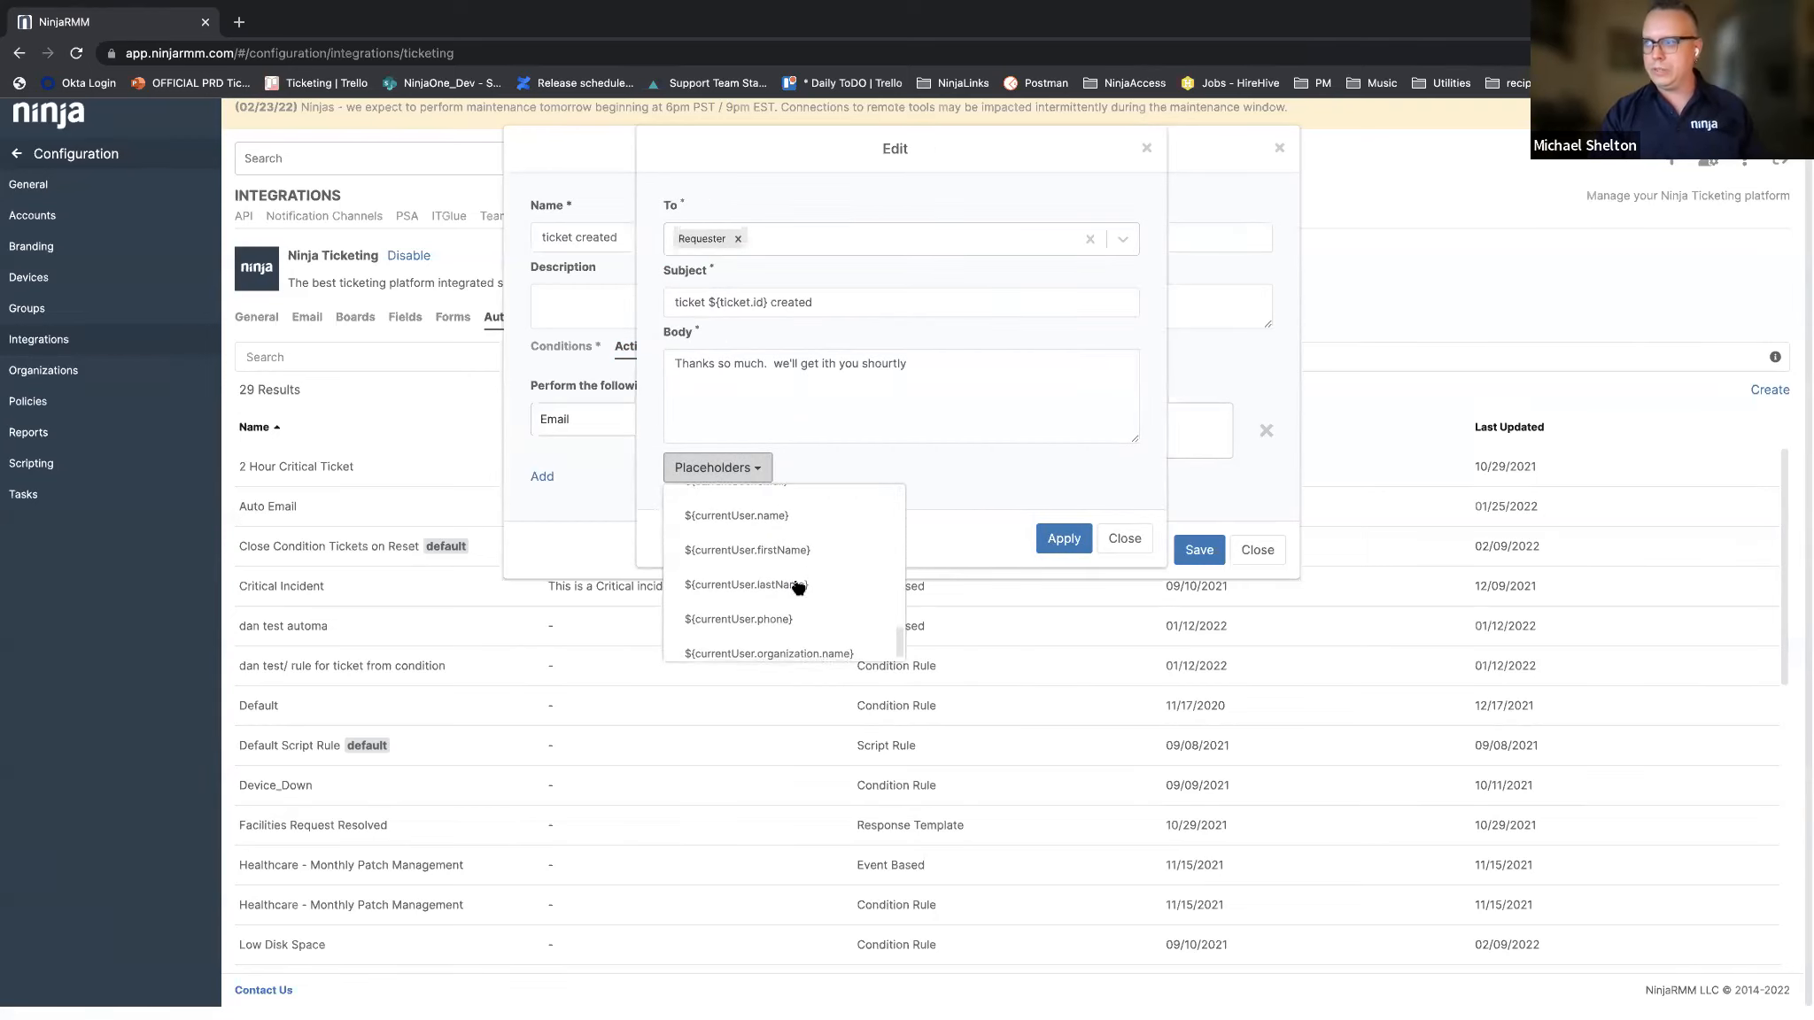
scroll(797, 587, up, 10)
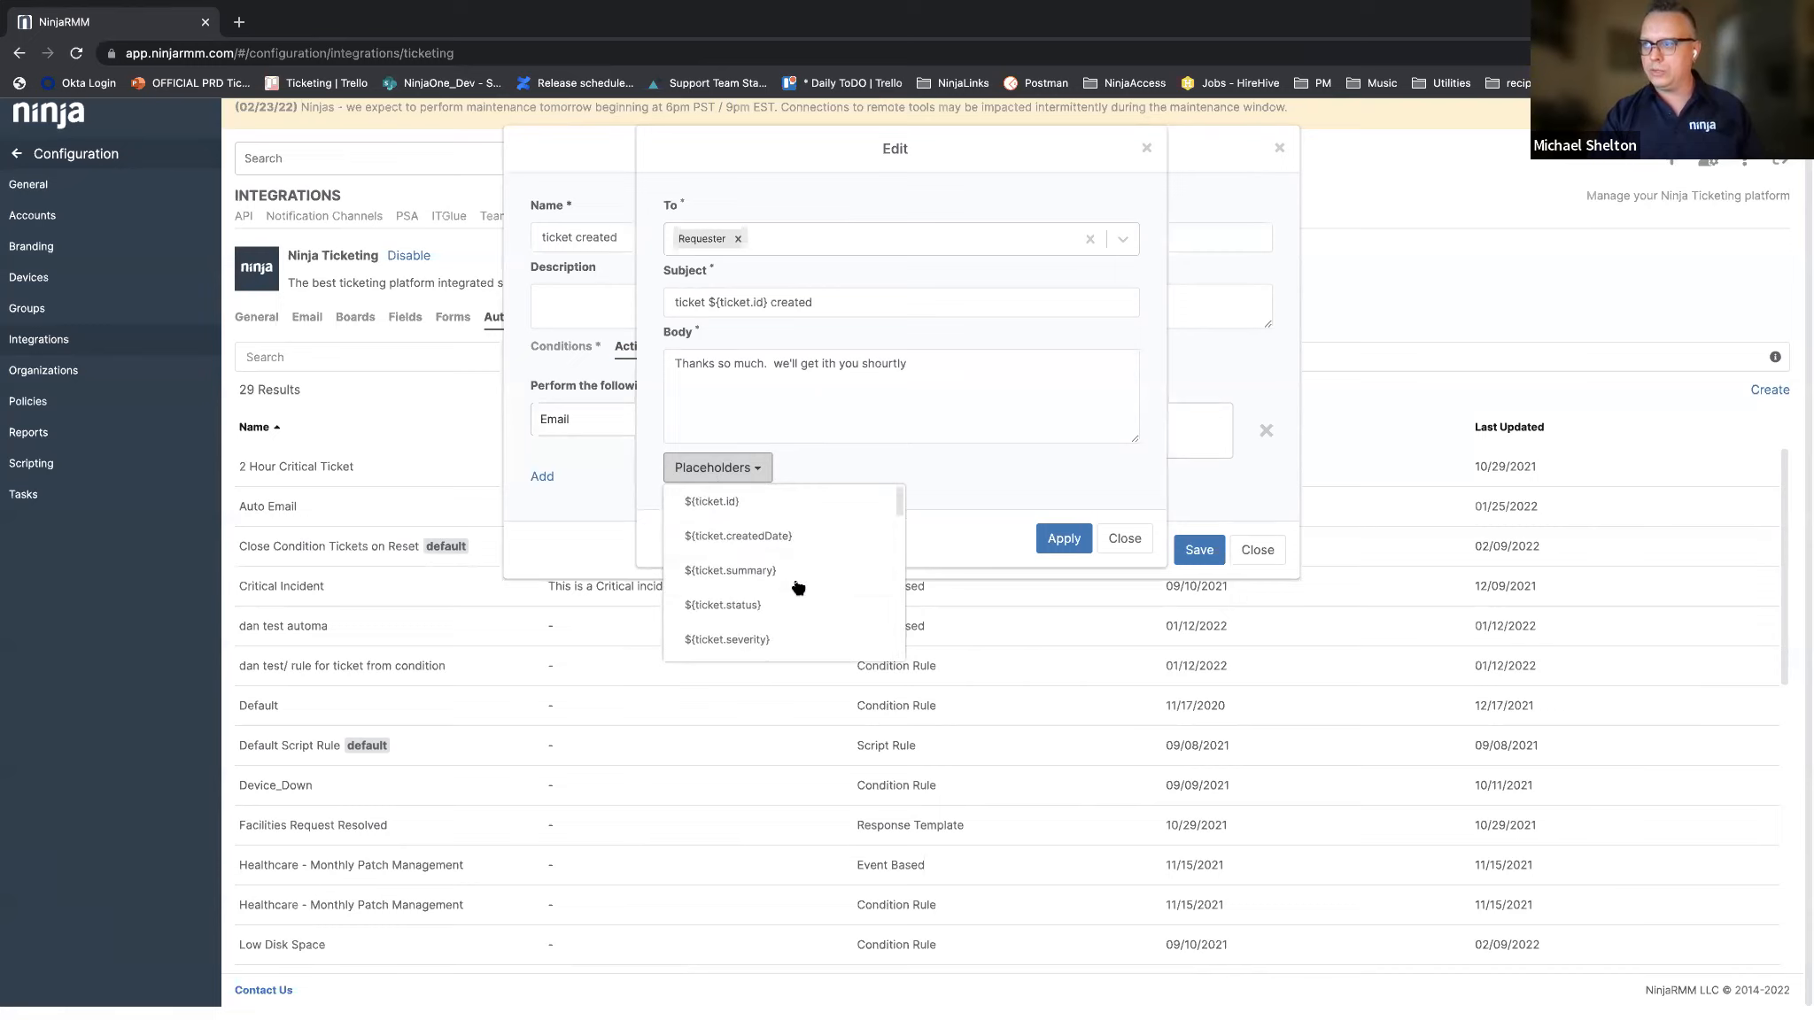
scroll(797, 588, up, 1)
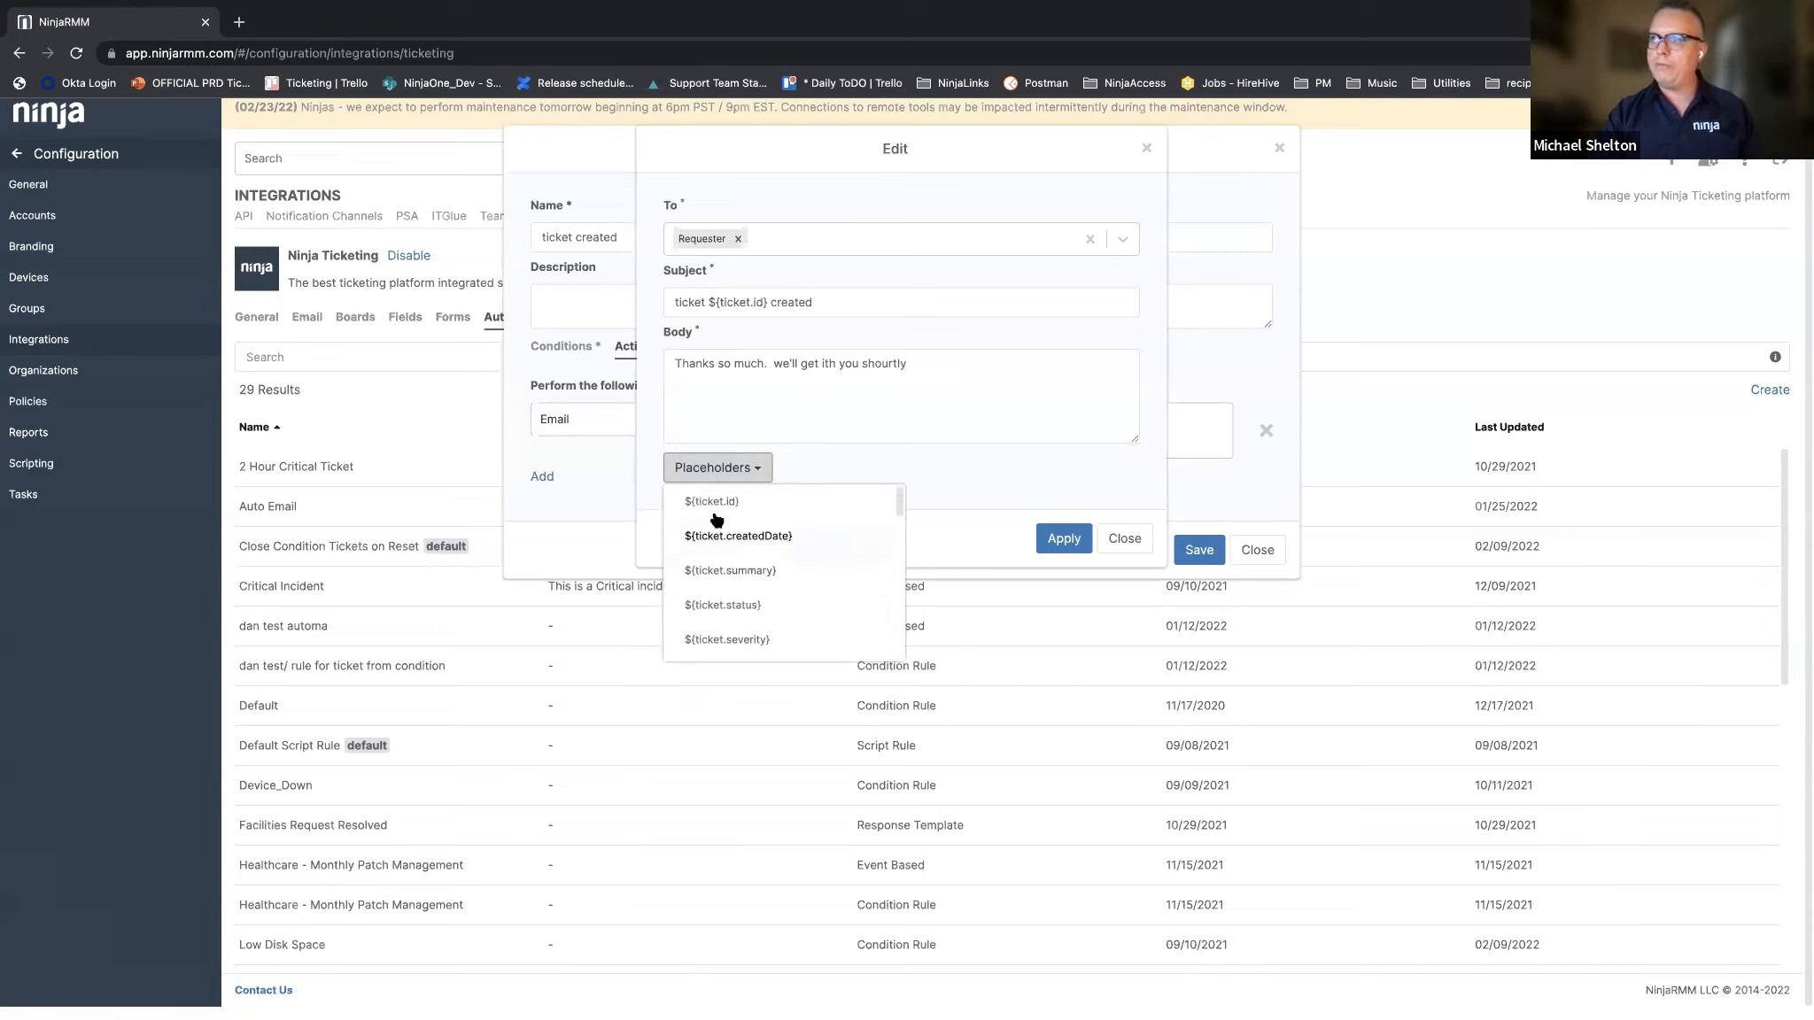
scroll(720, 600, down, 3)
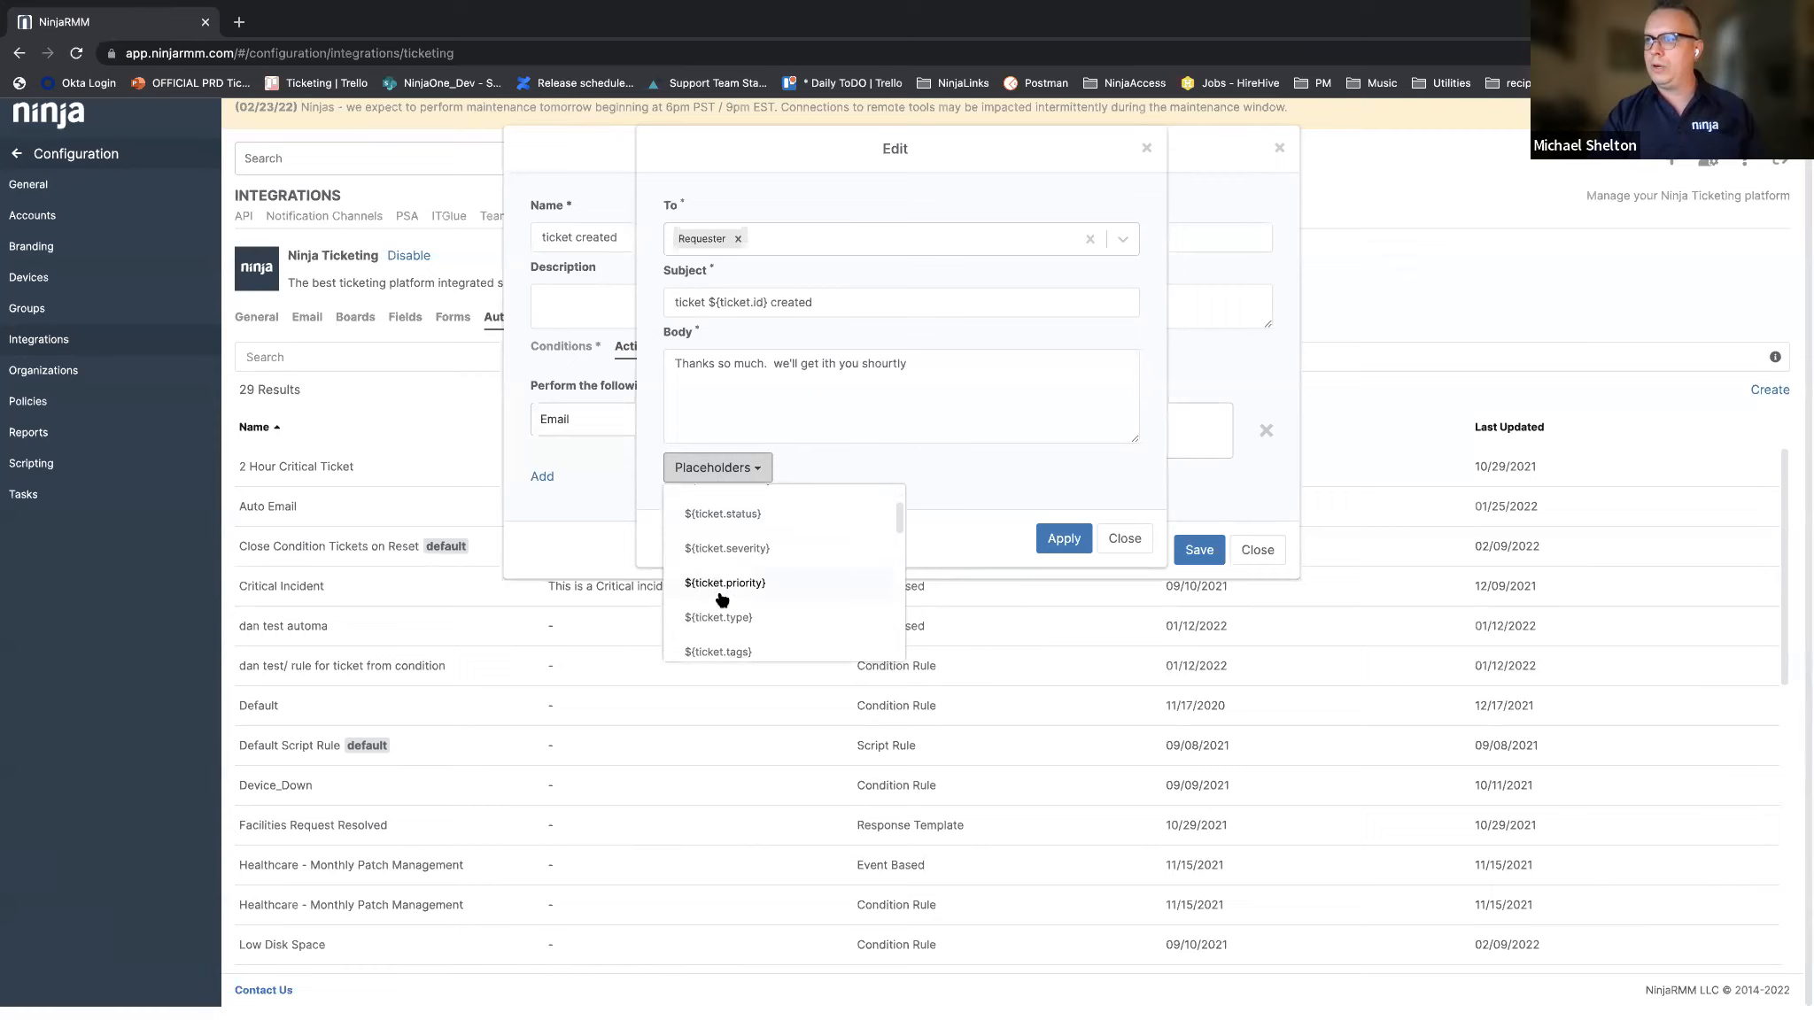
scroll(830, 666, down, 1)
scroll(830, 666, down, 6)
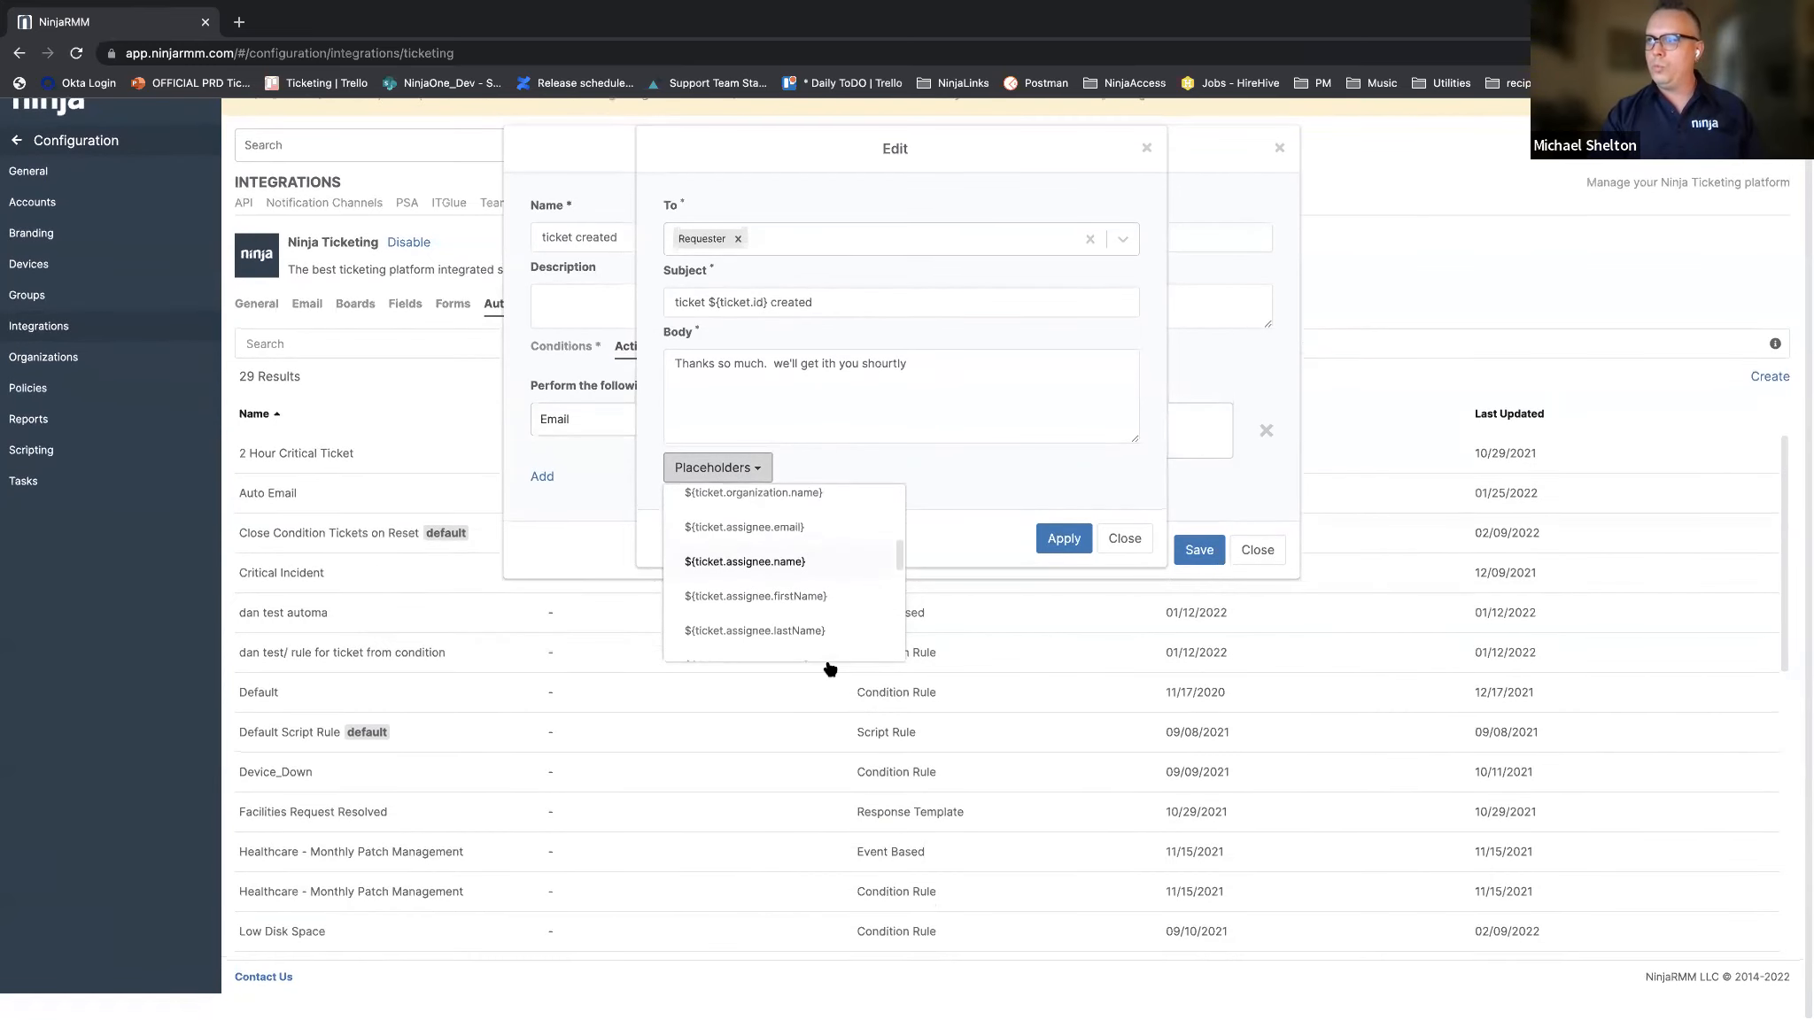
scroll(793, 574, down, 6)
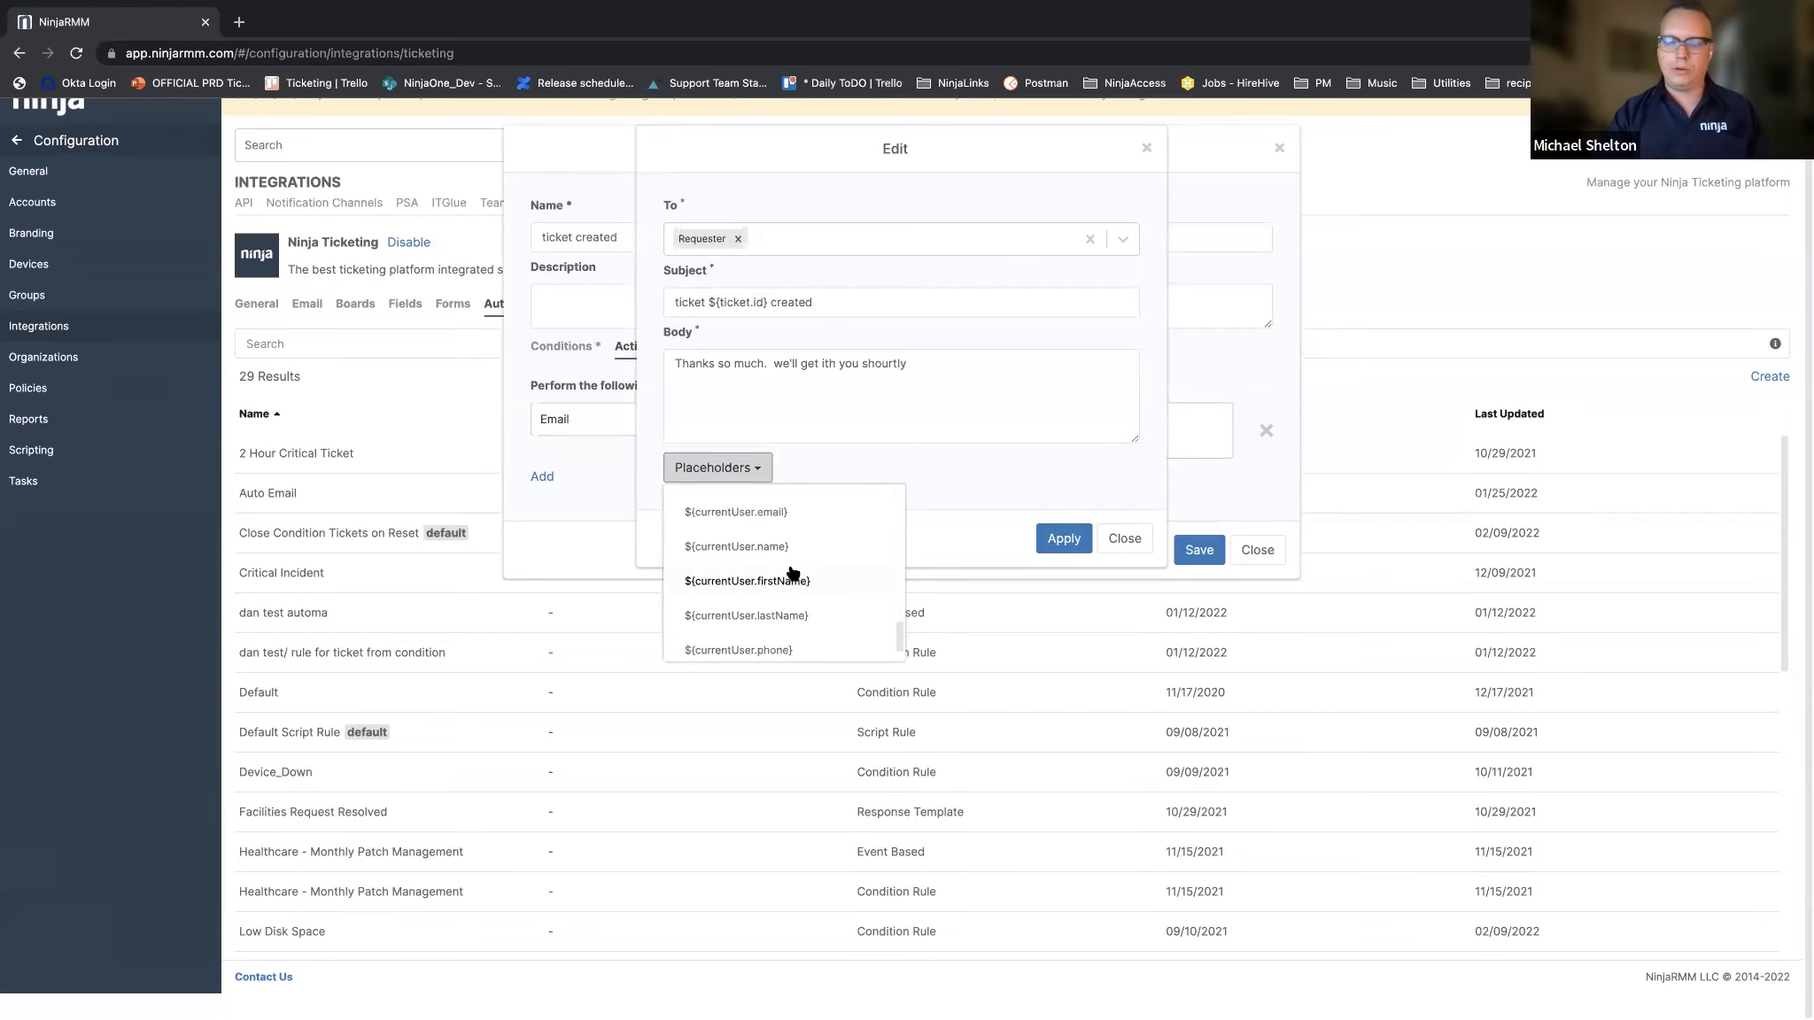
Step: Close the email action and discard the unsaved ticket created automation
click(969, 539)
click(1123, 538)
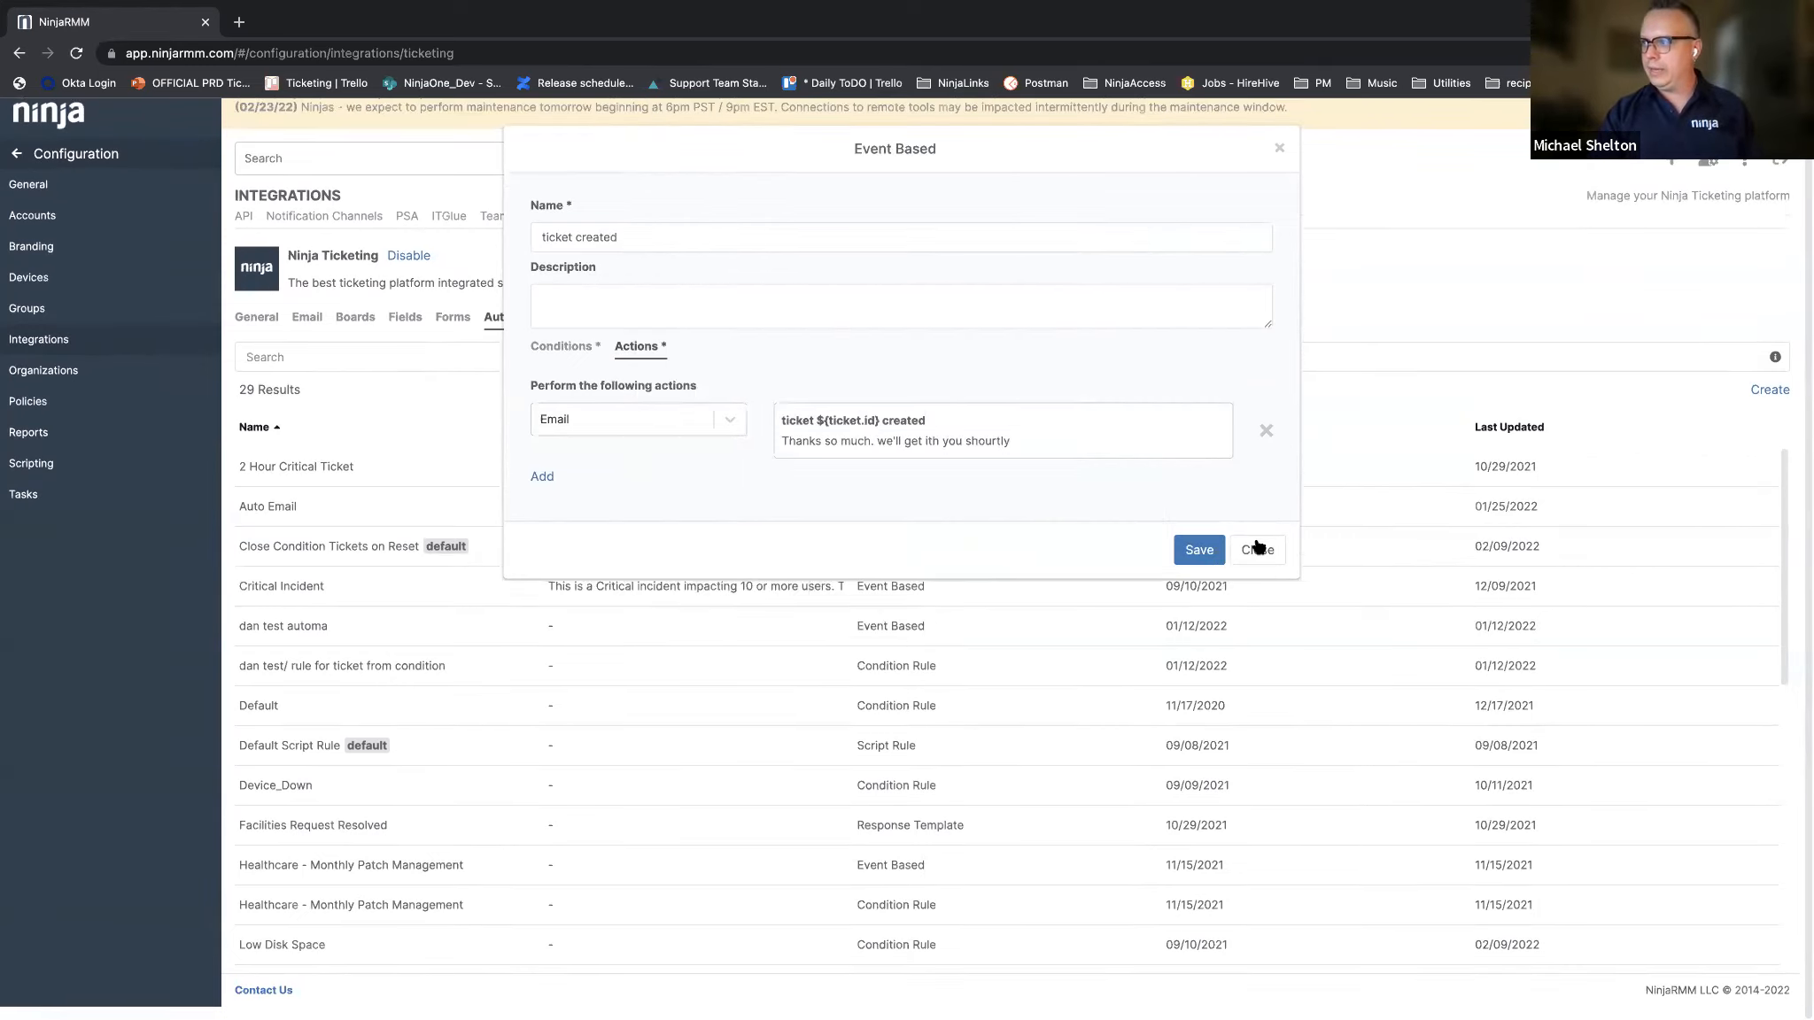
click(1258, 549)
click(1300, 510)
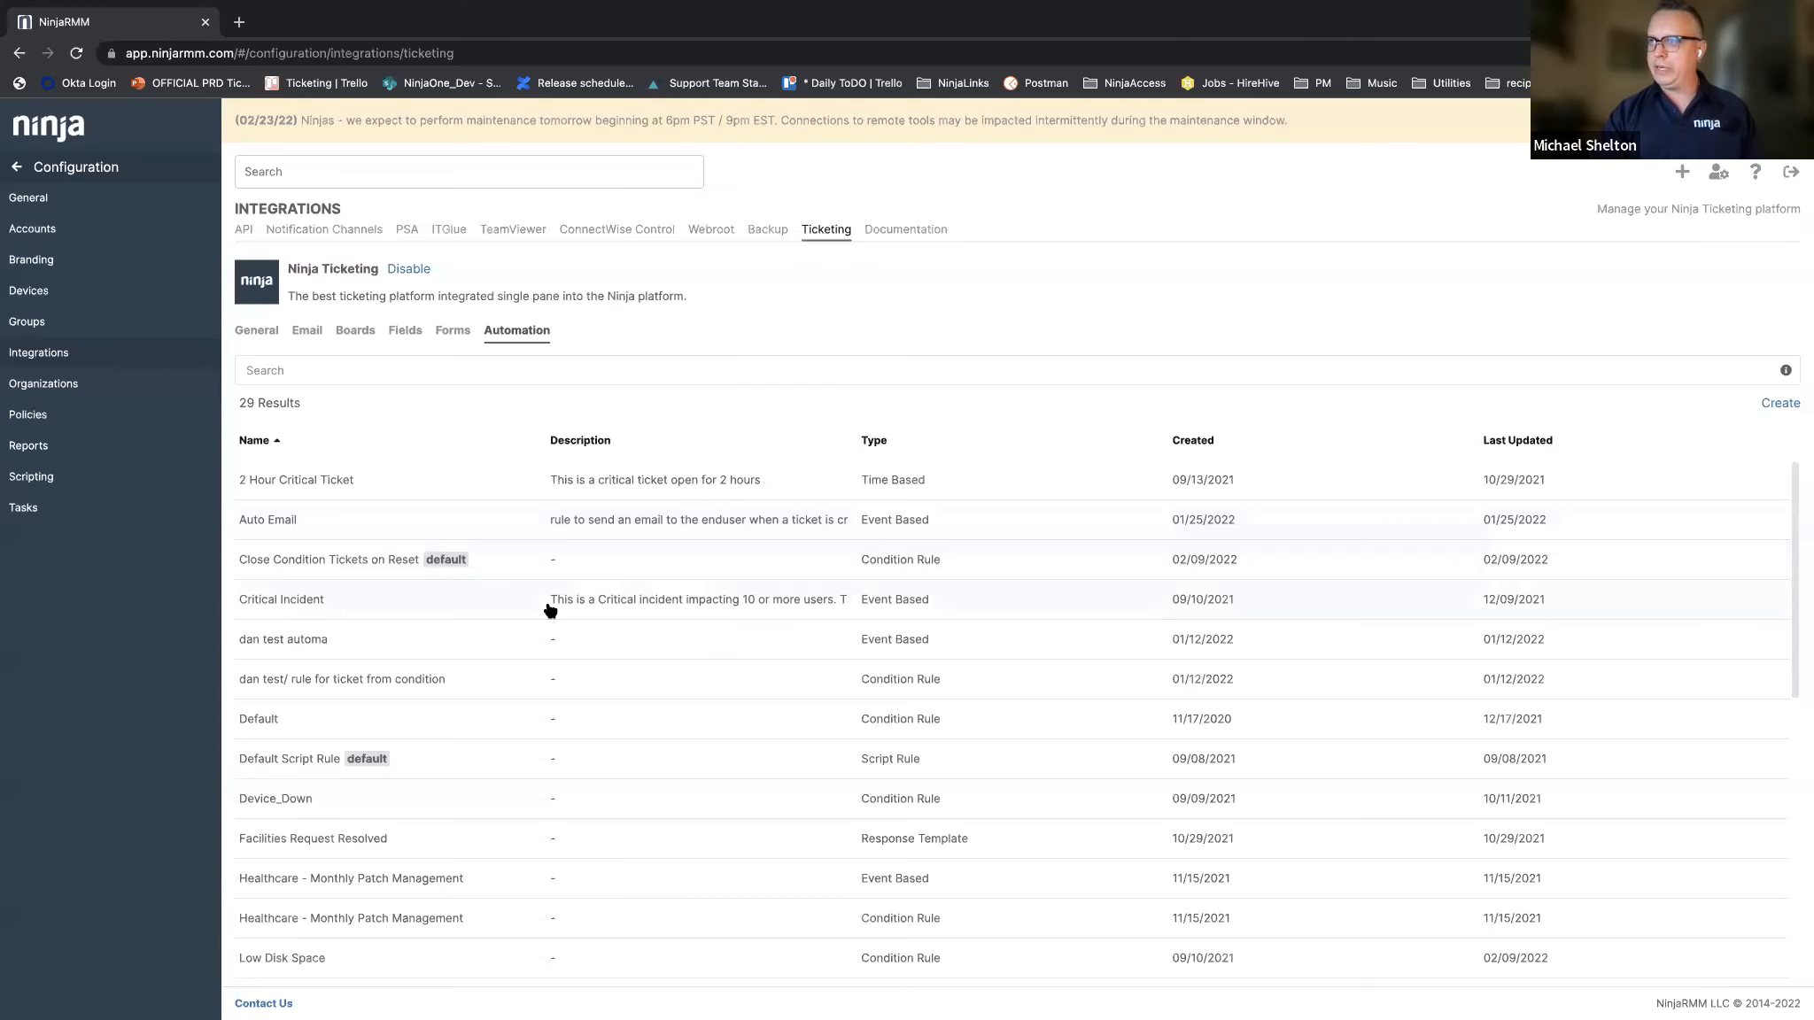
Step: Start a new automation of type Response Template and name it "canned resonse"
click(1778, 403)
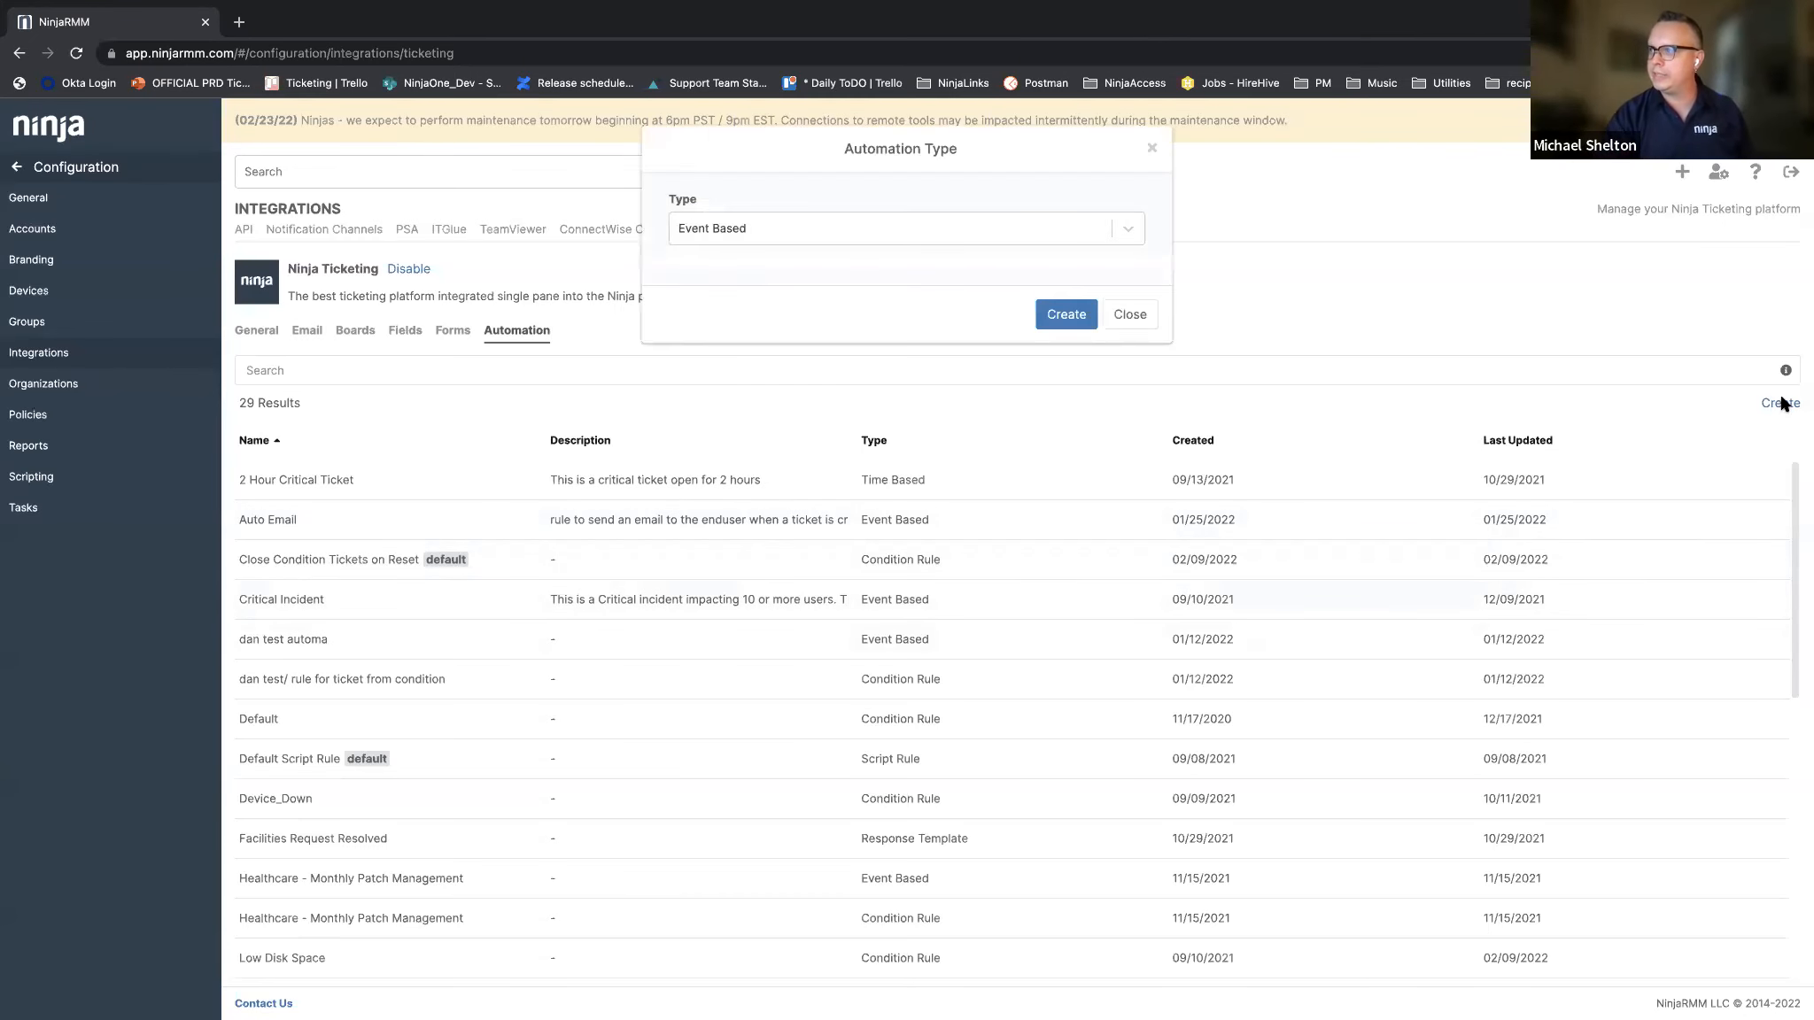
click(746, 232)
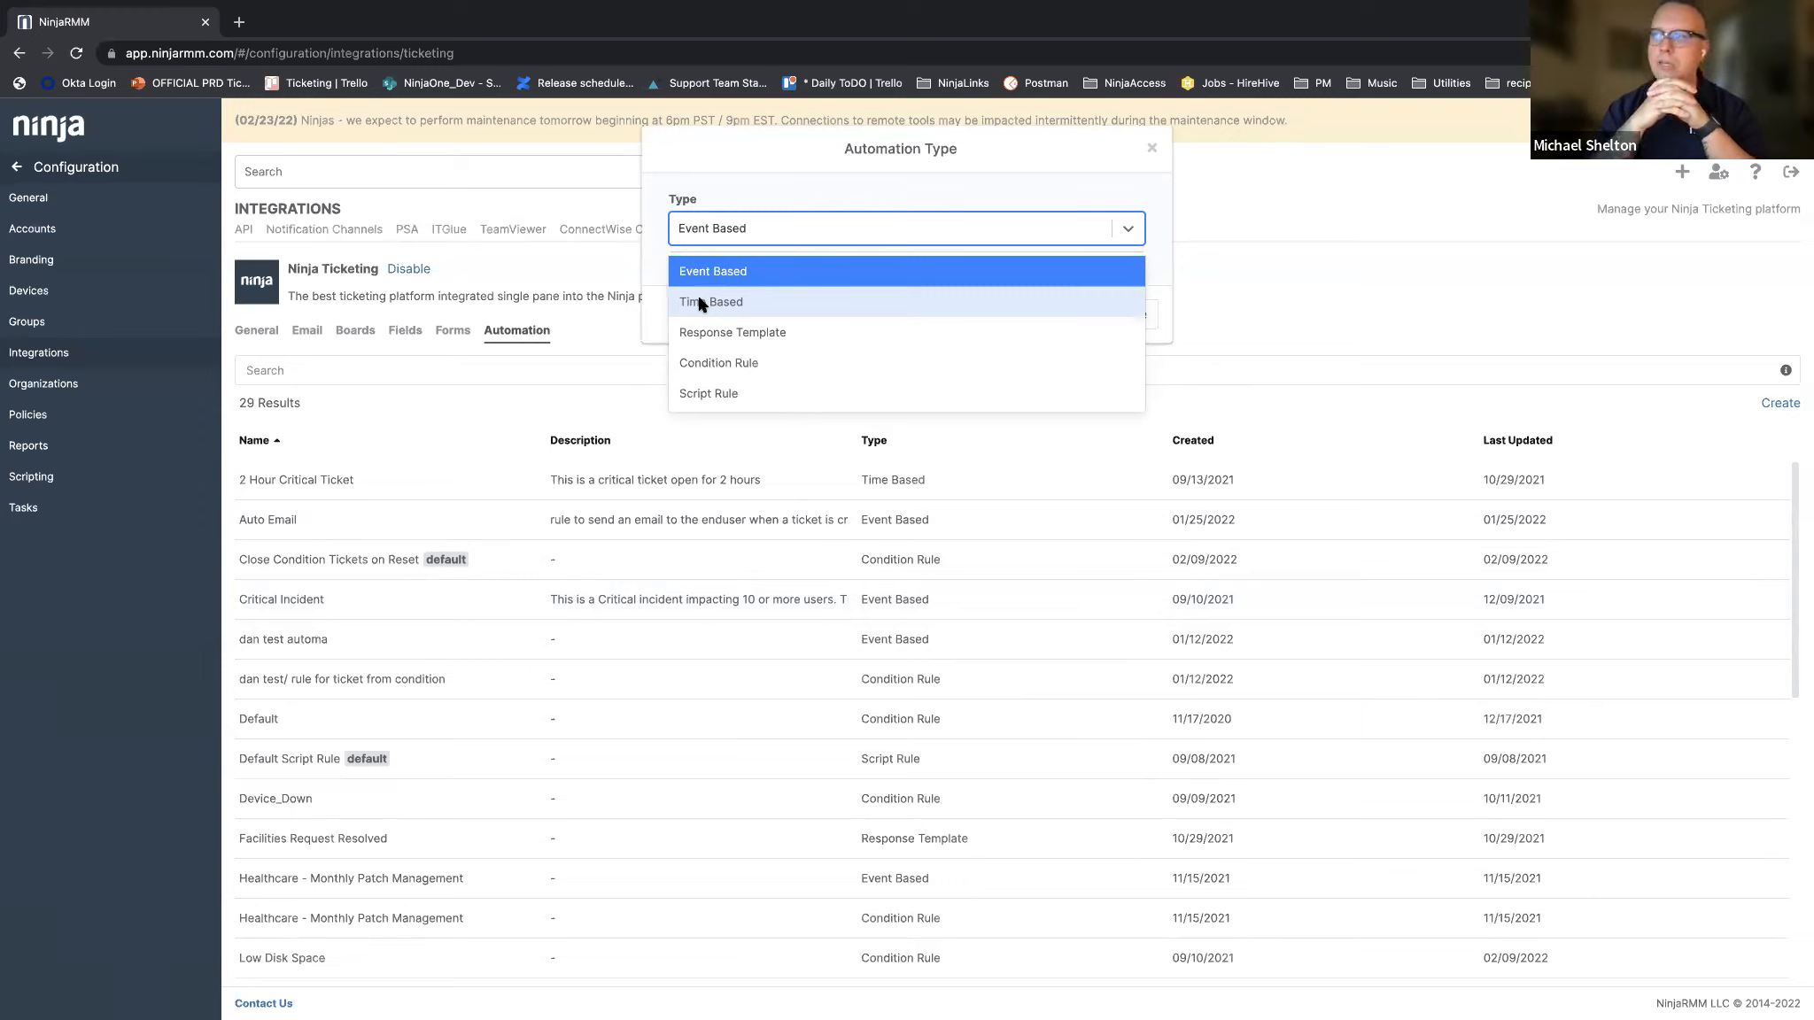
click(773, 333)
click(1052, 314)
click(599, 227)
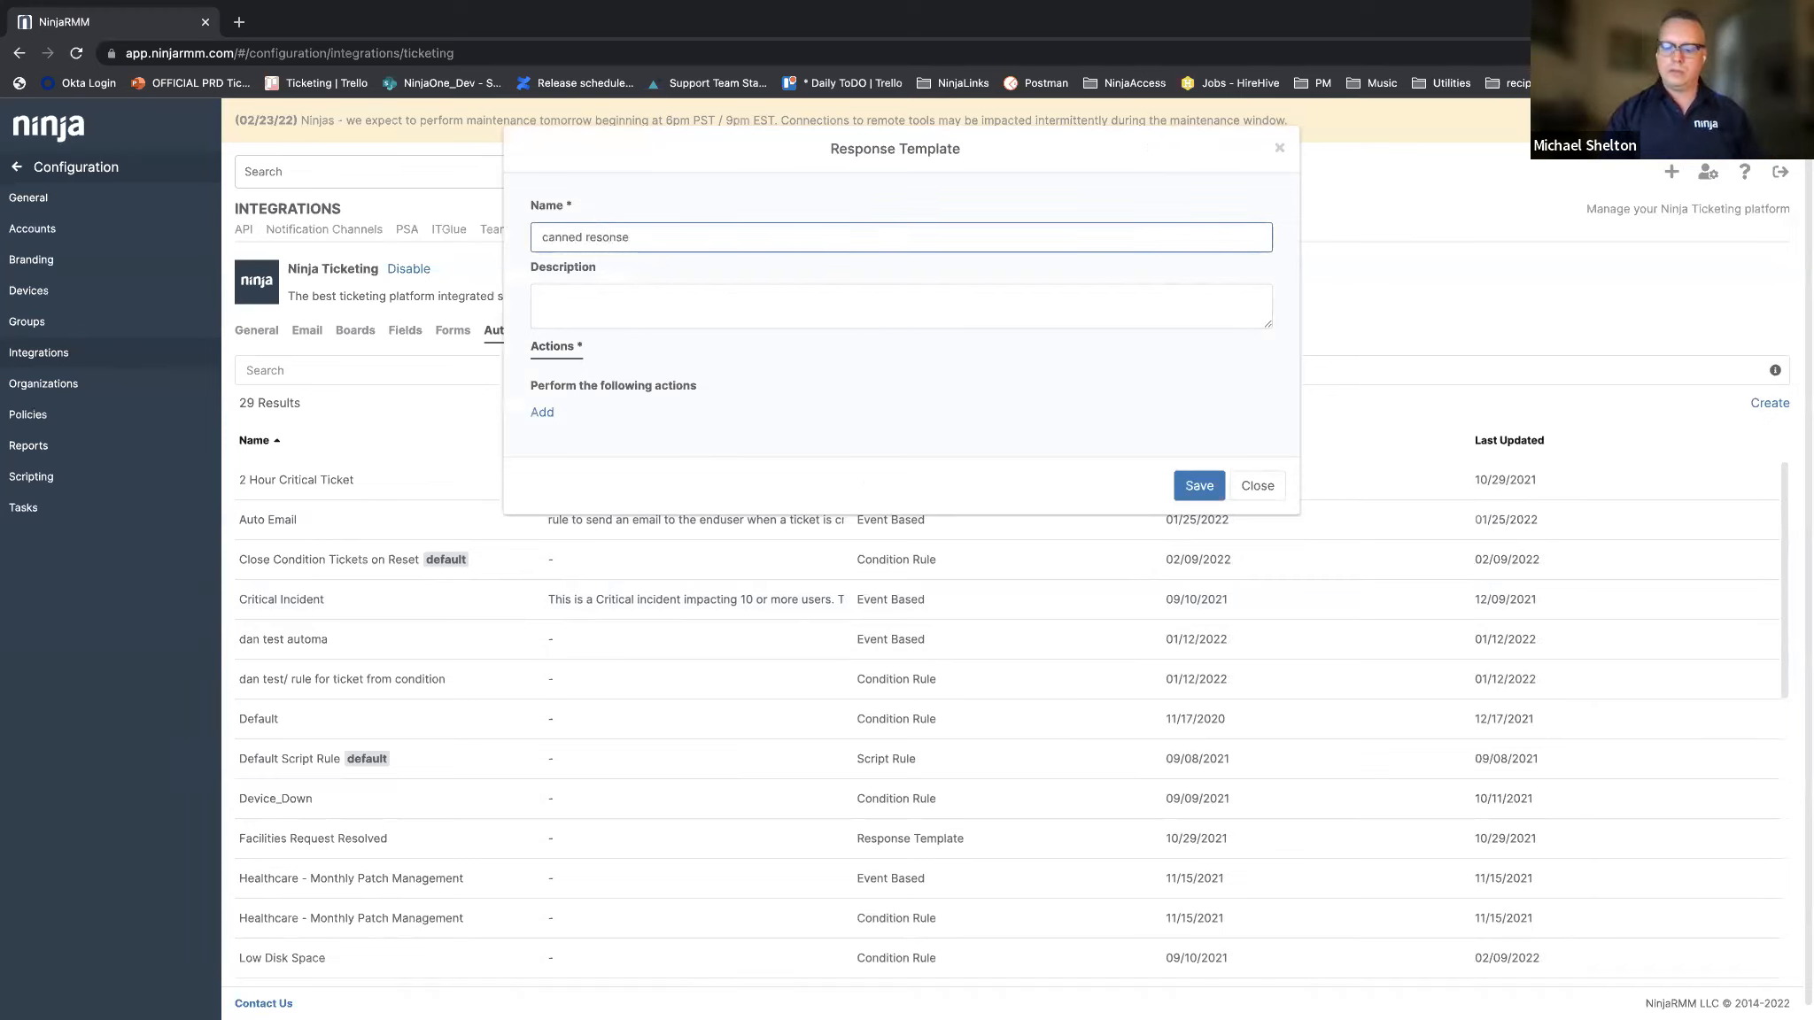
Step: Add an action to the response template, look through the available action types, and discard the unsaved template
click(542, 412)
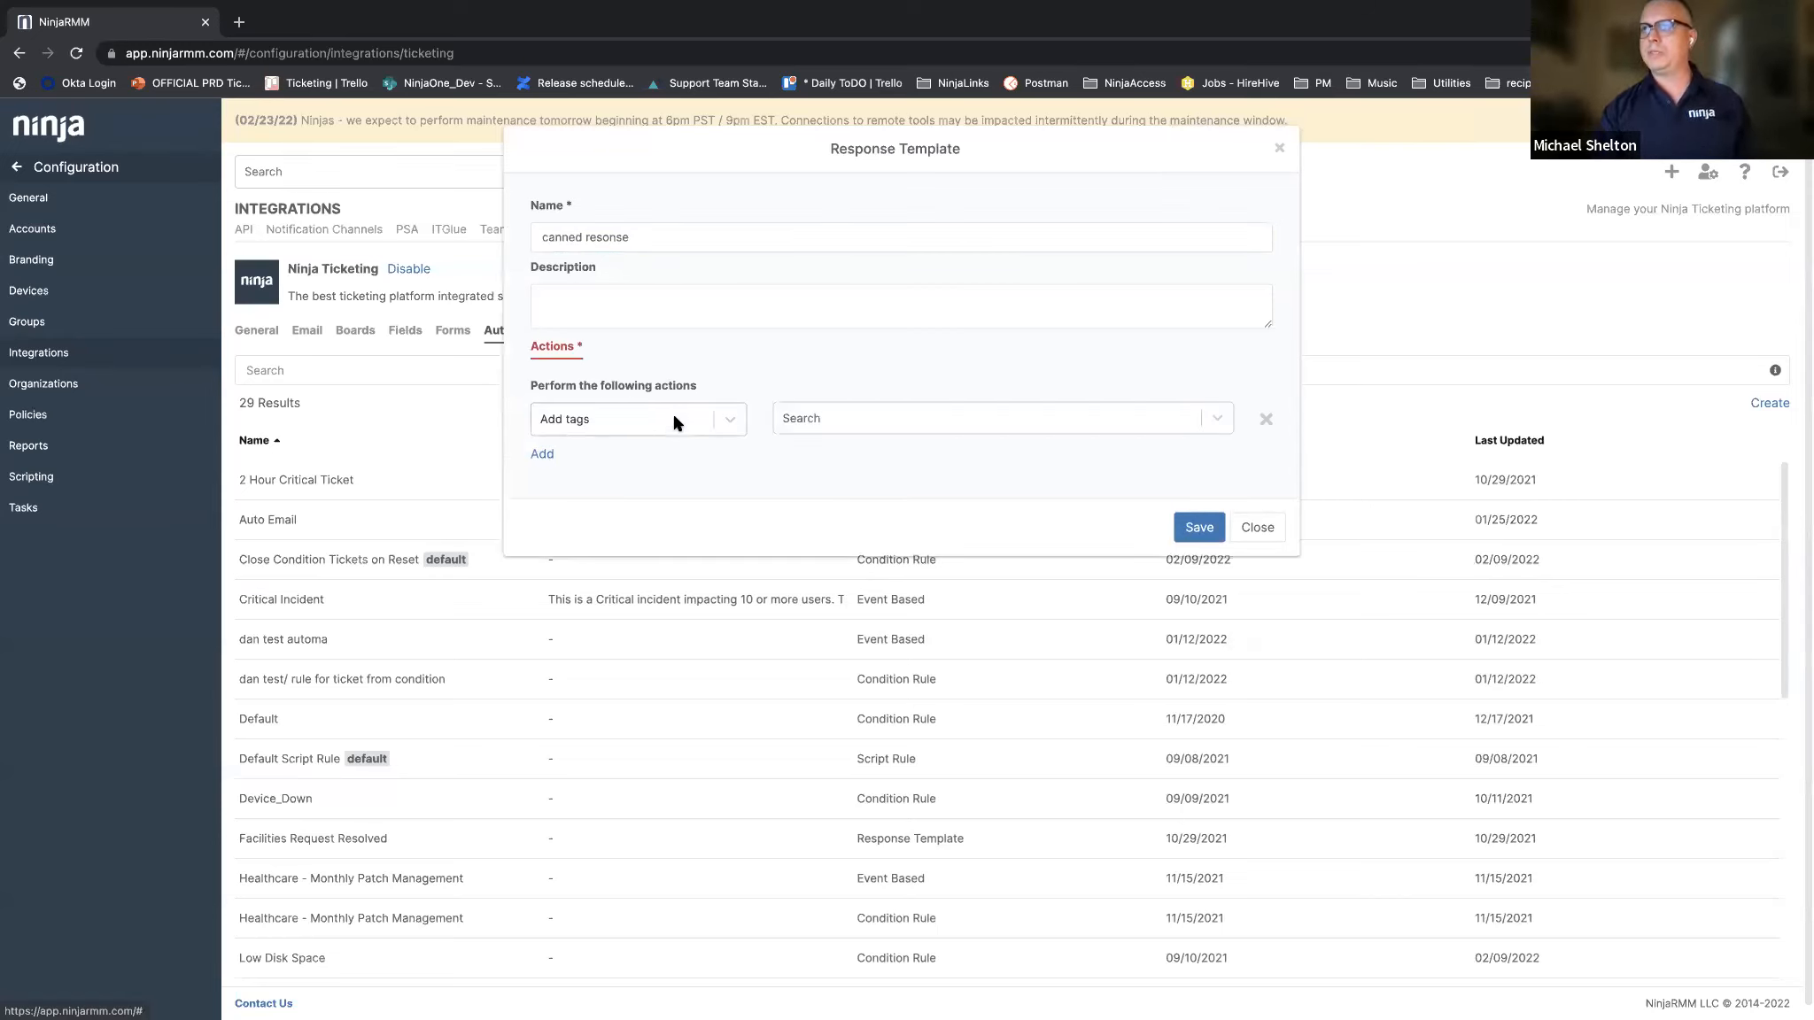
click(675, 423)
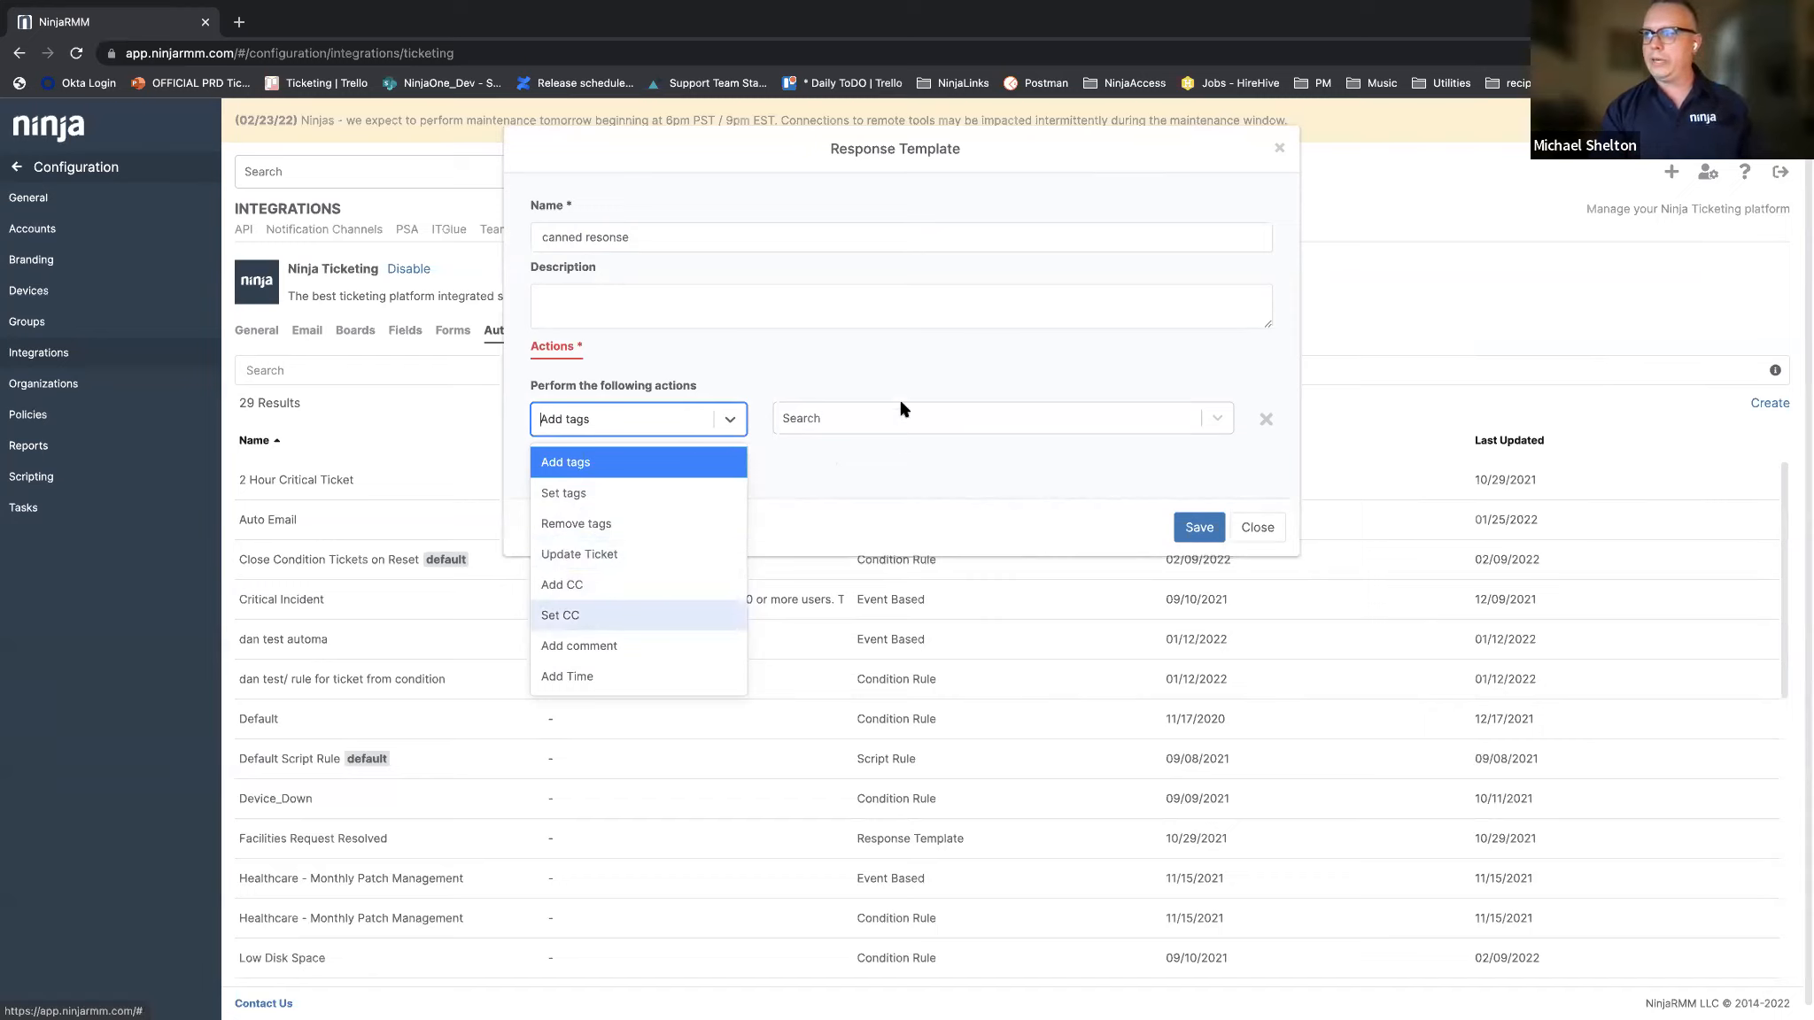
click(834, 487)
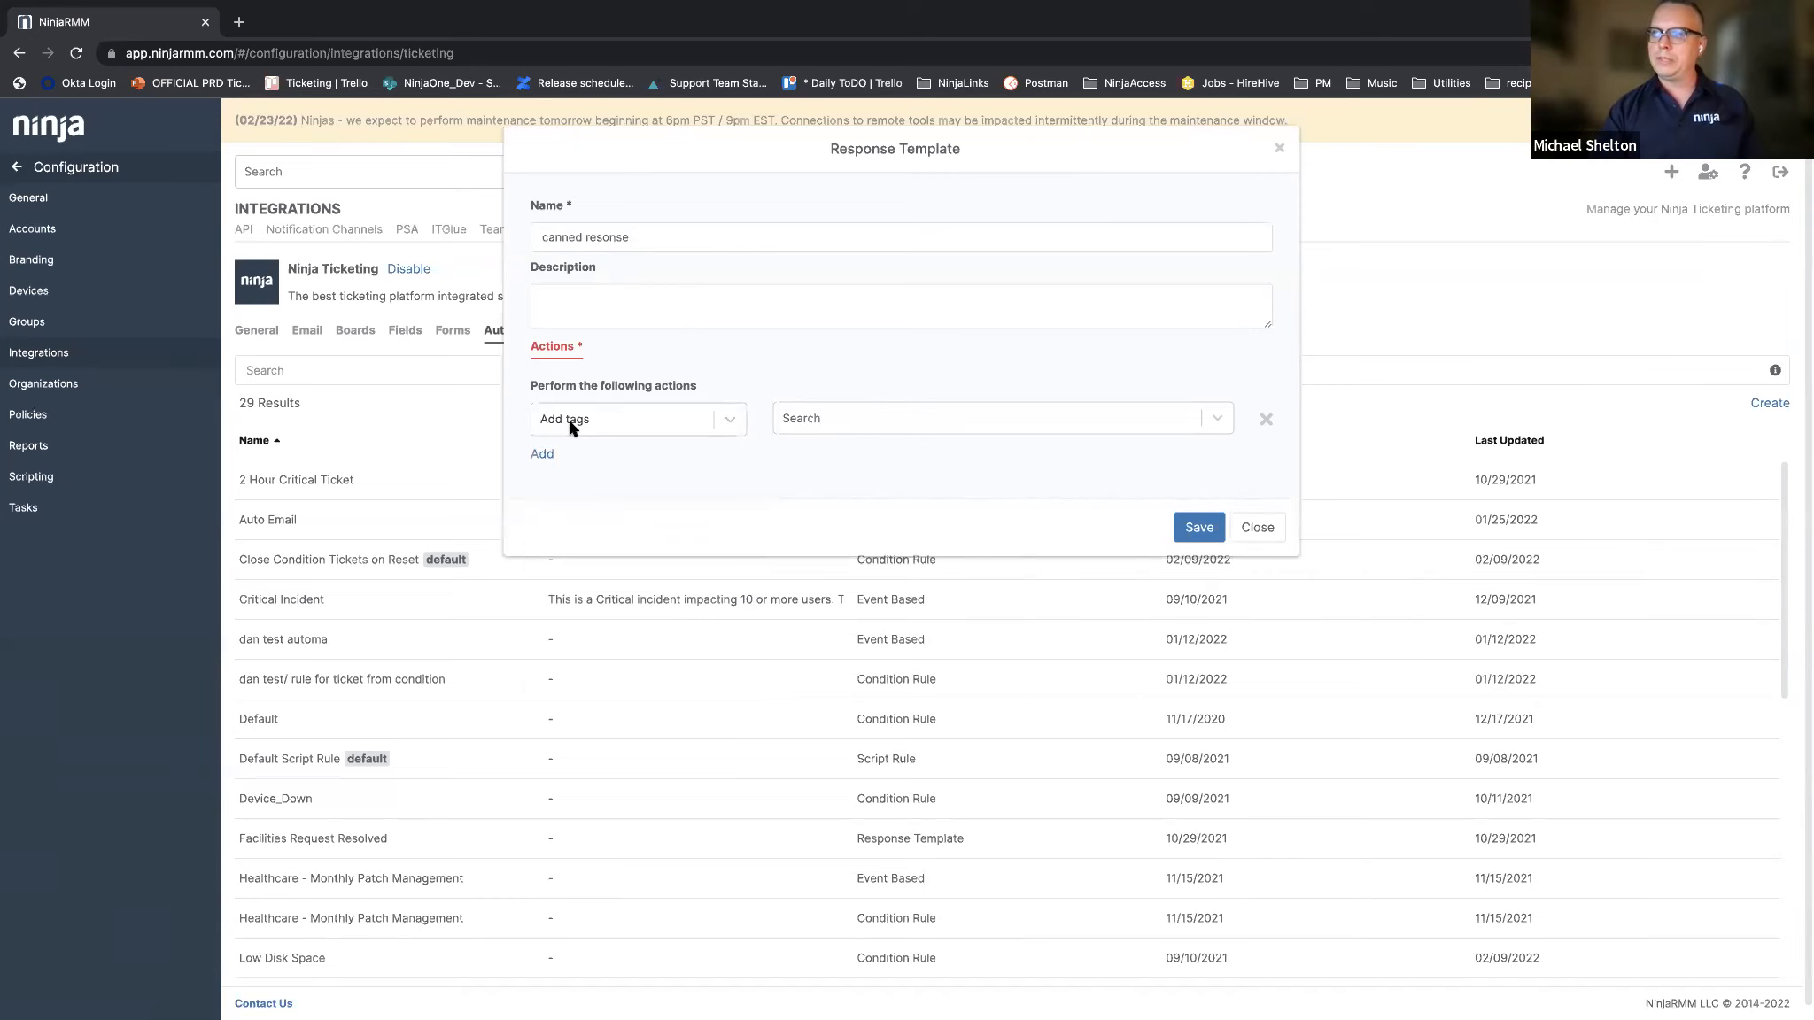
click(1270, 528)
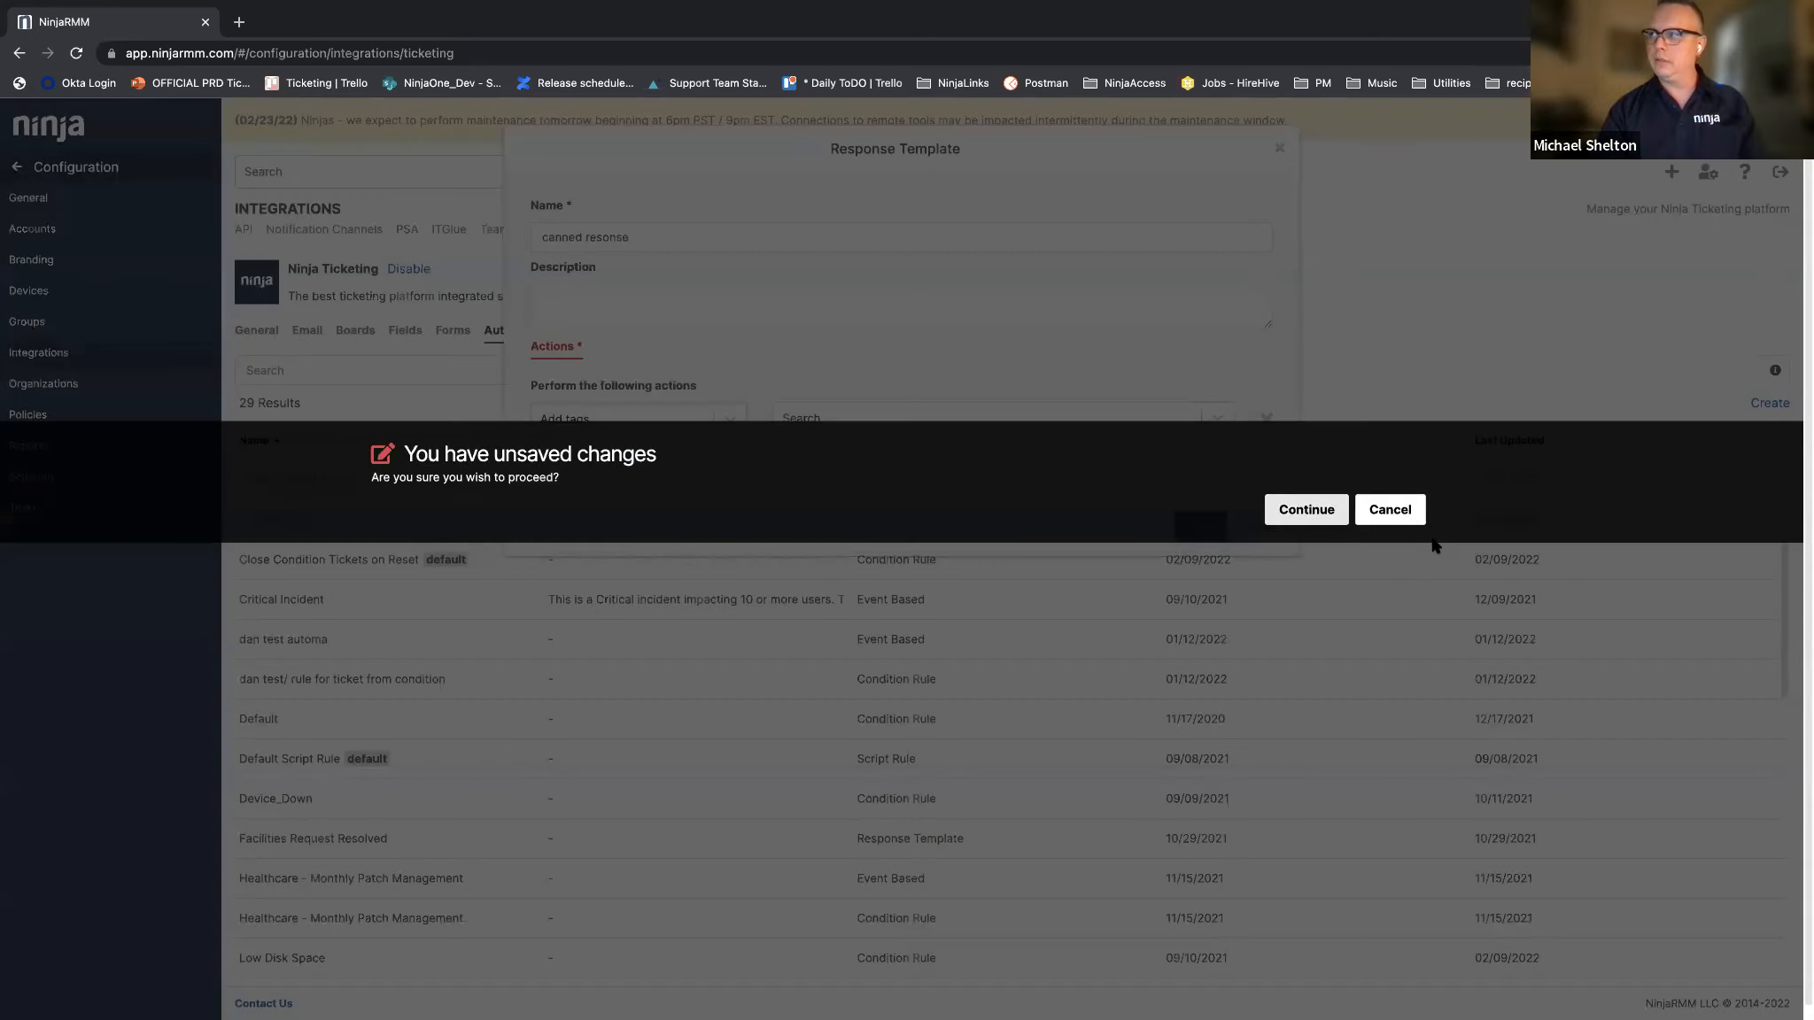
click(1306, 512)
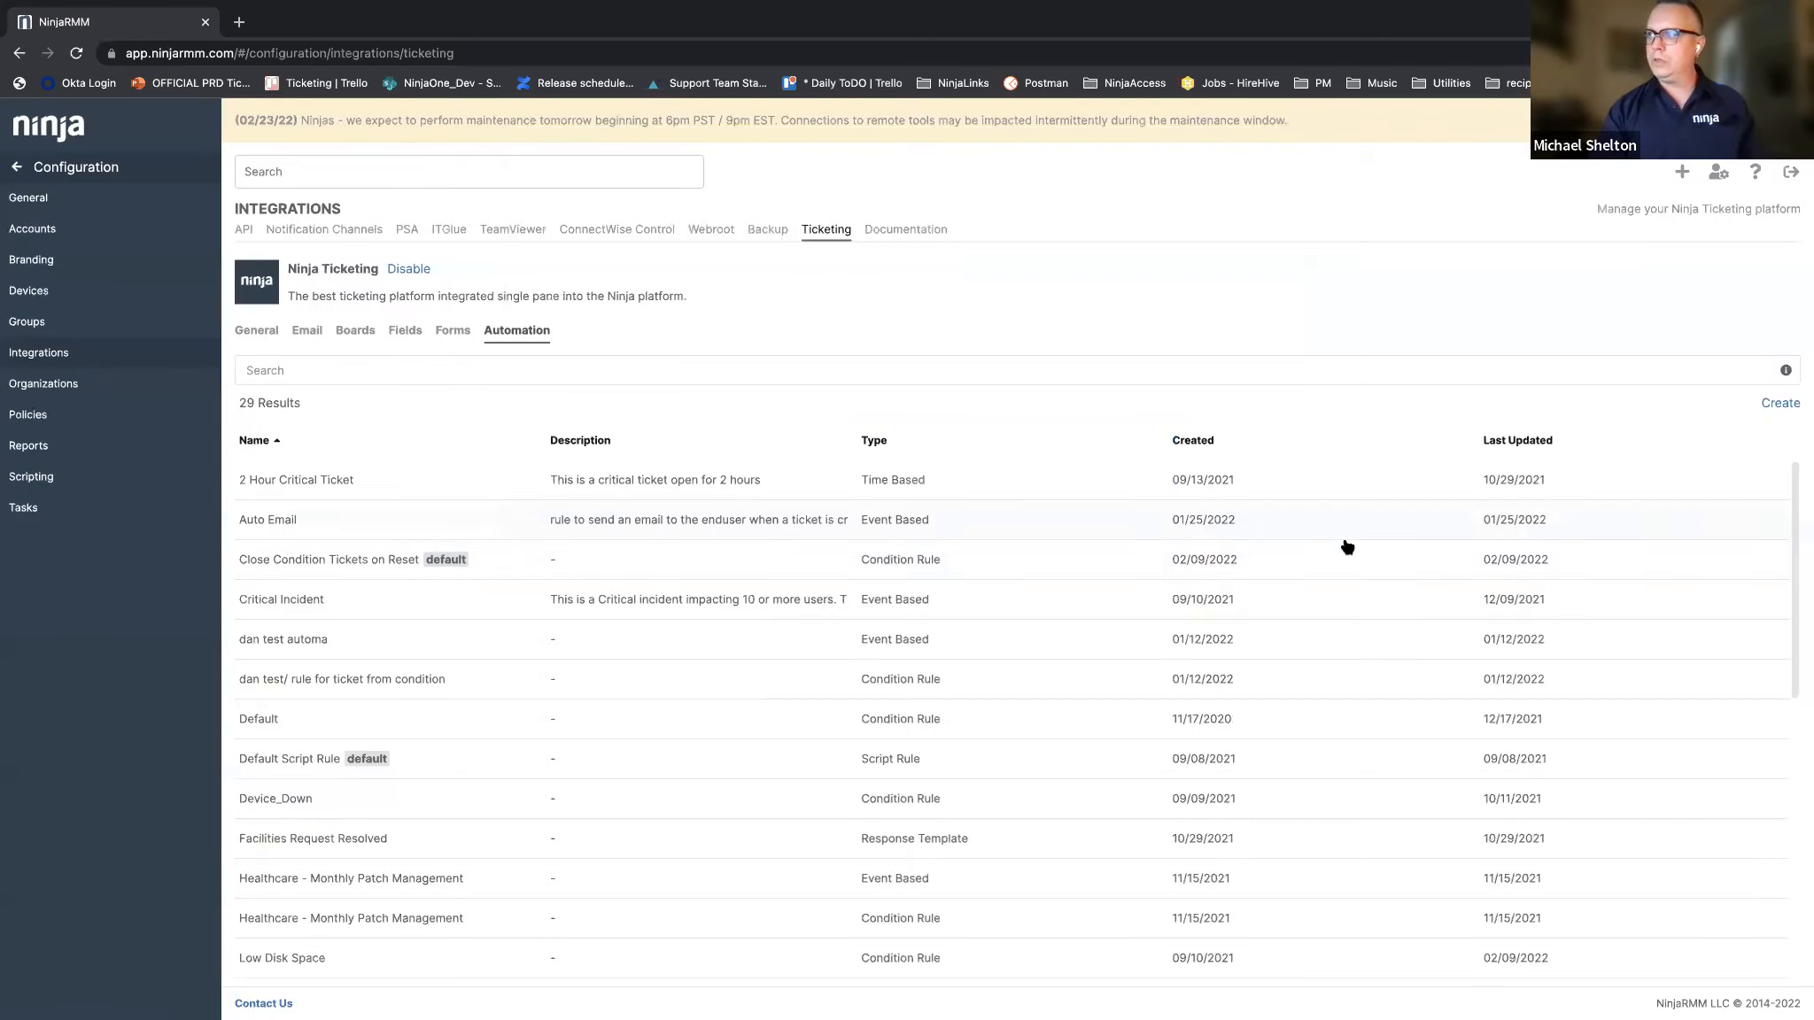
Step: Start a new automation of type Condition Rule and name it "server down"
click(1780, 403)
click(838, 237)
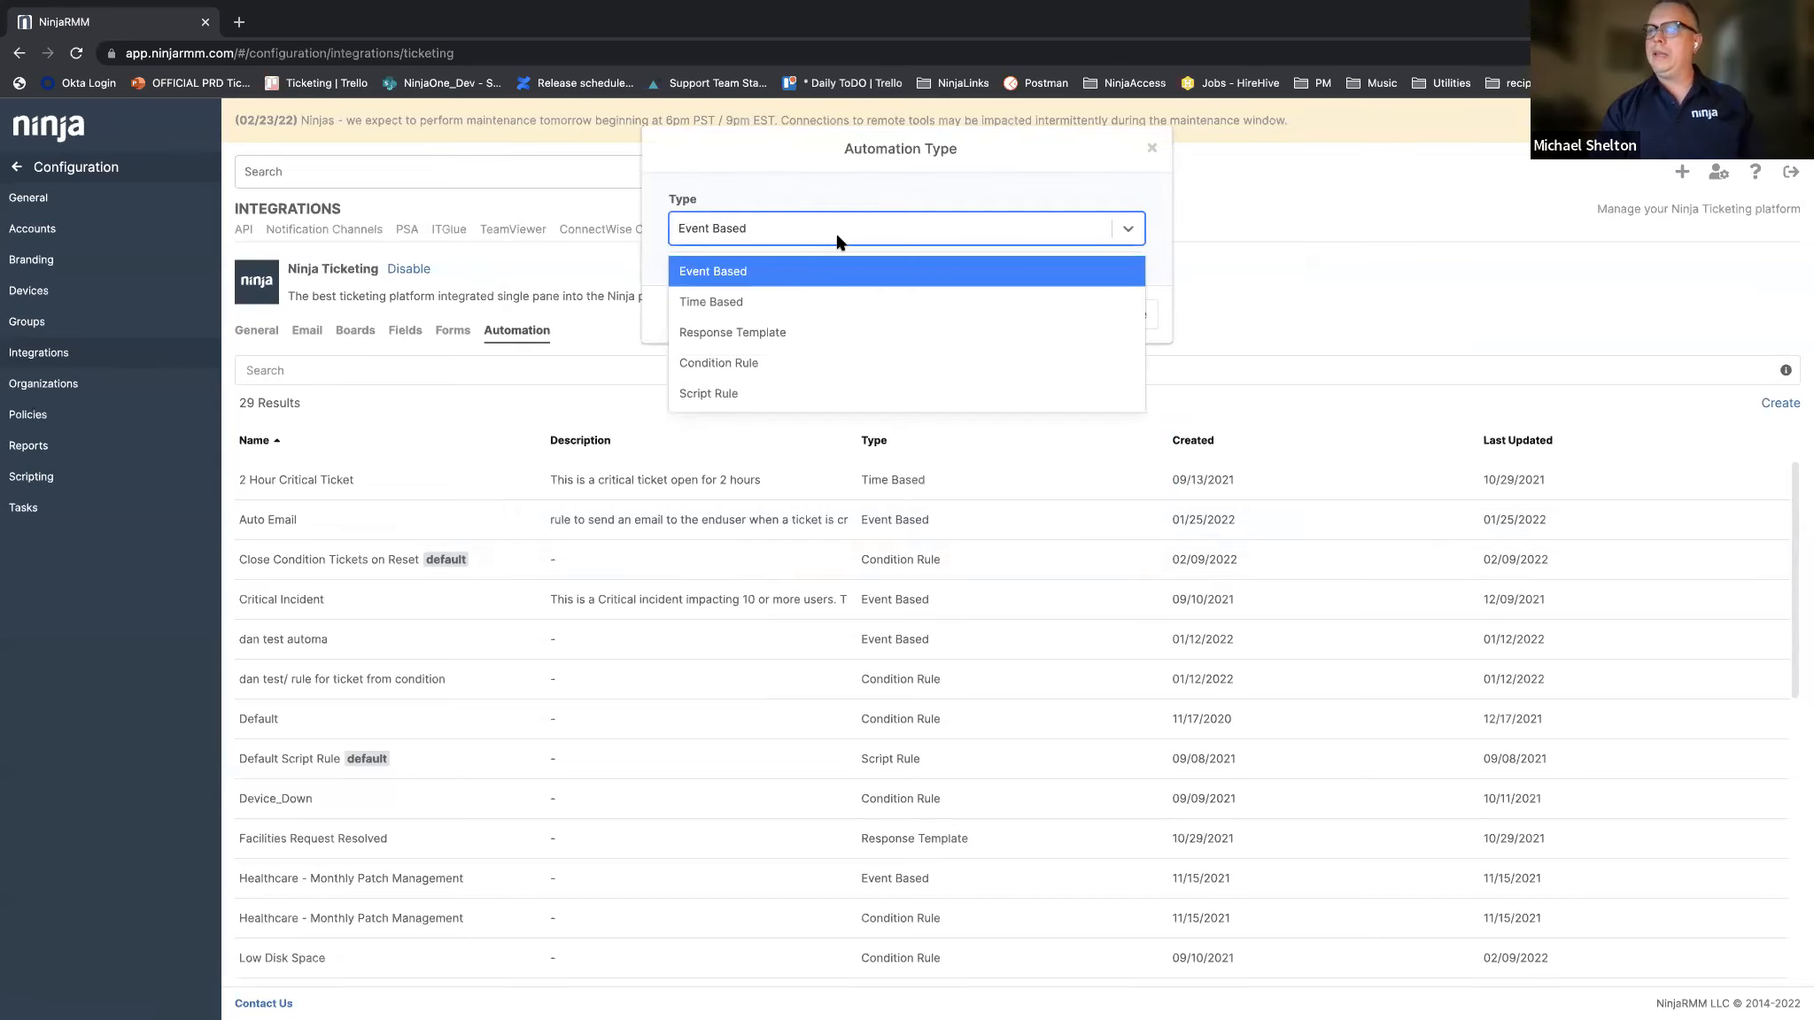
click(720, 366)
click(1065, 306)
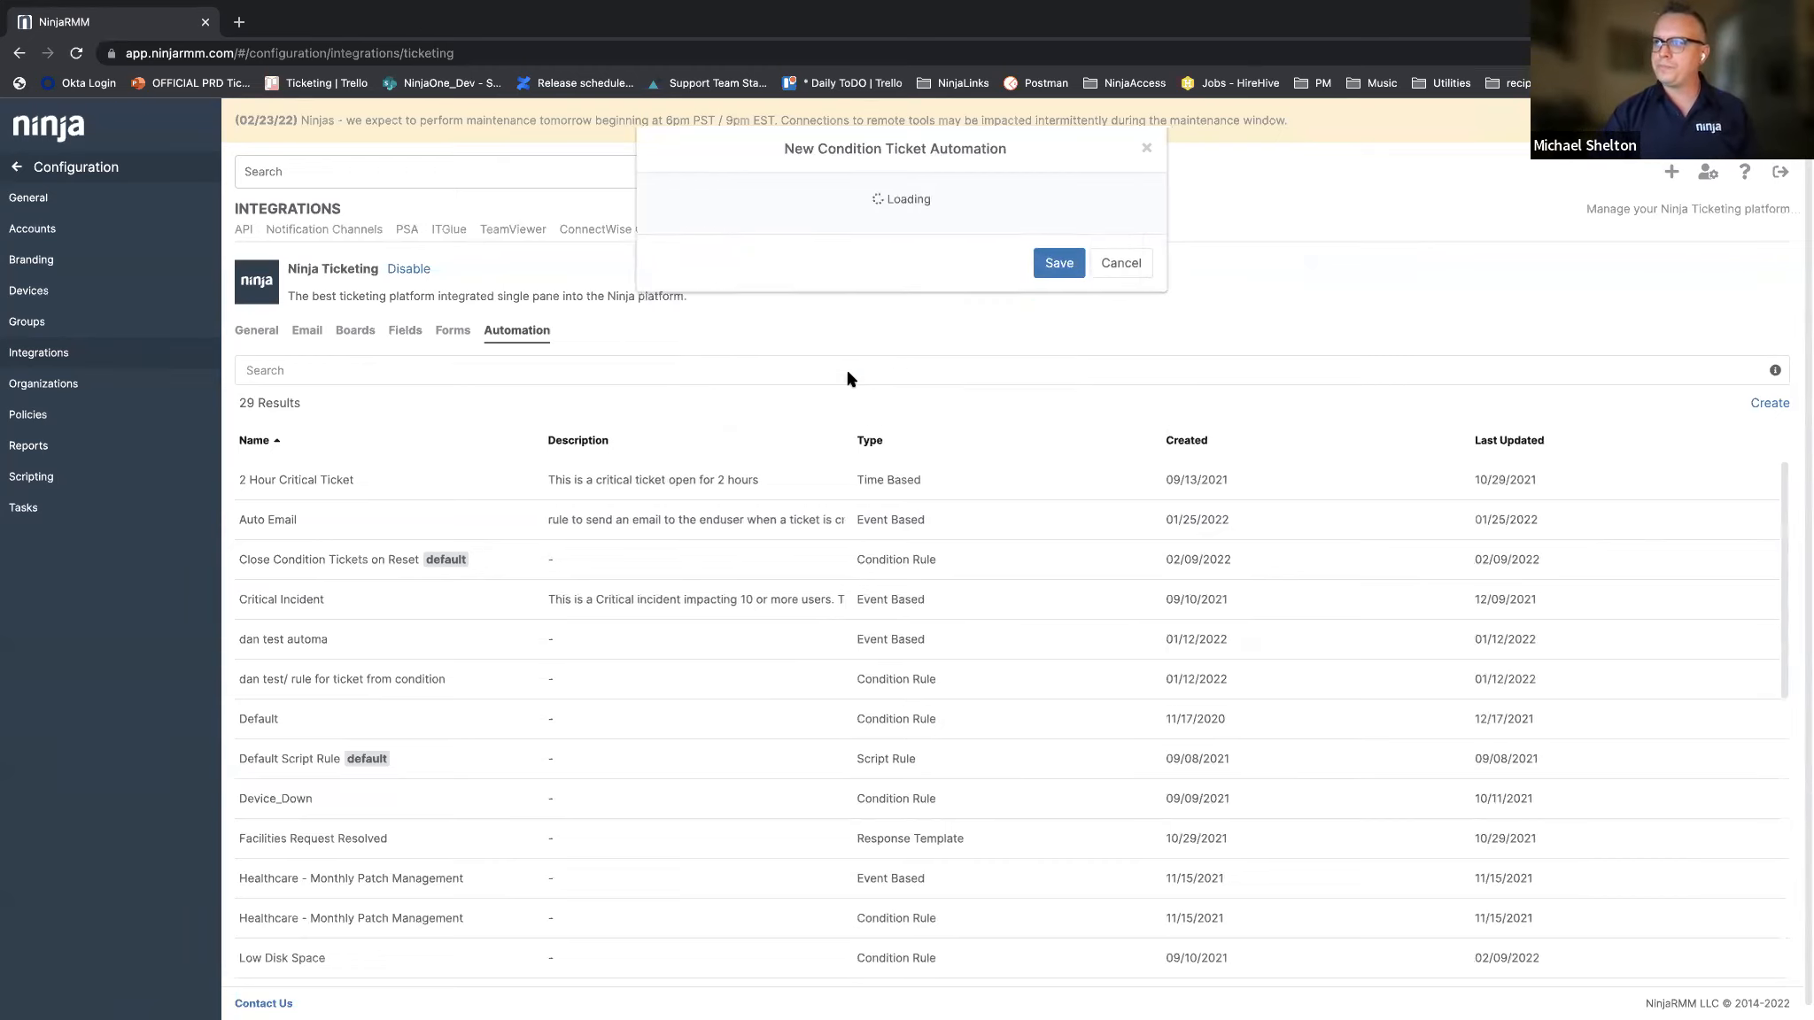
click(790, 237)
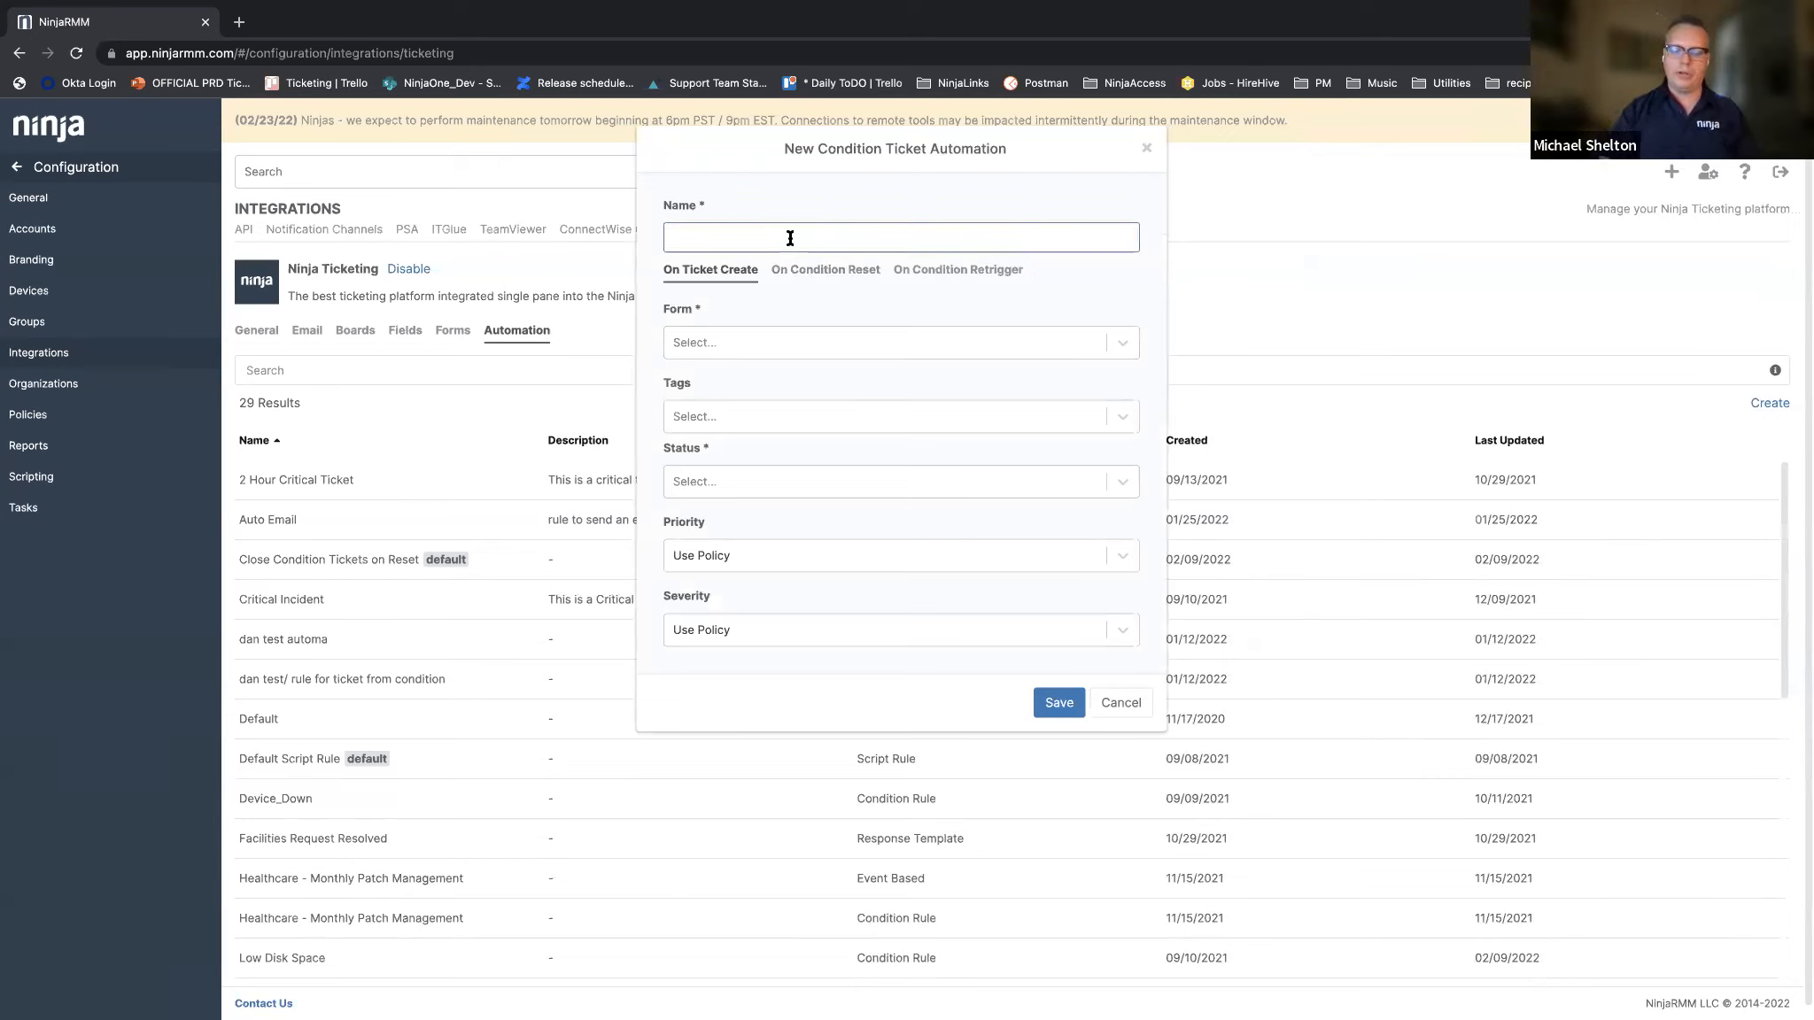
text(server do2n)
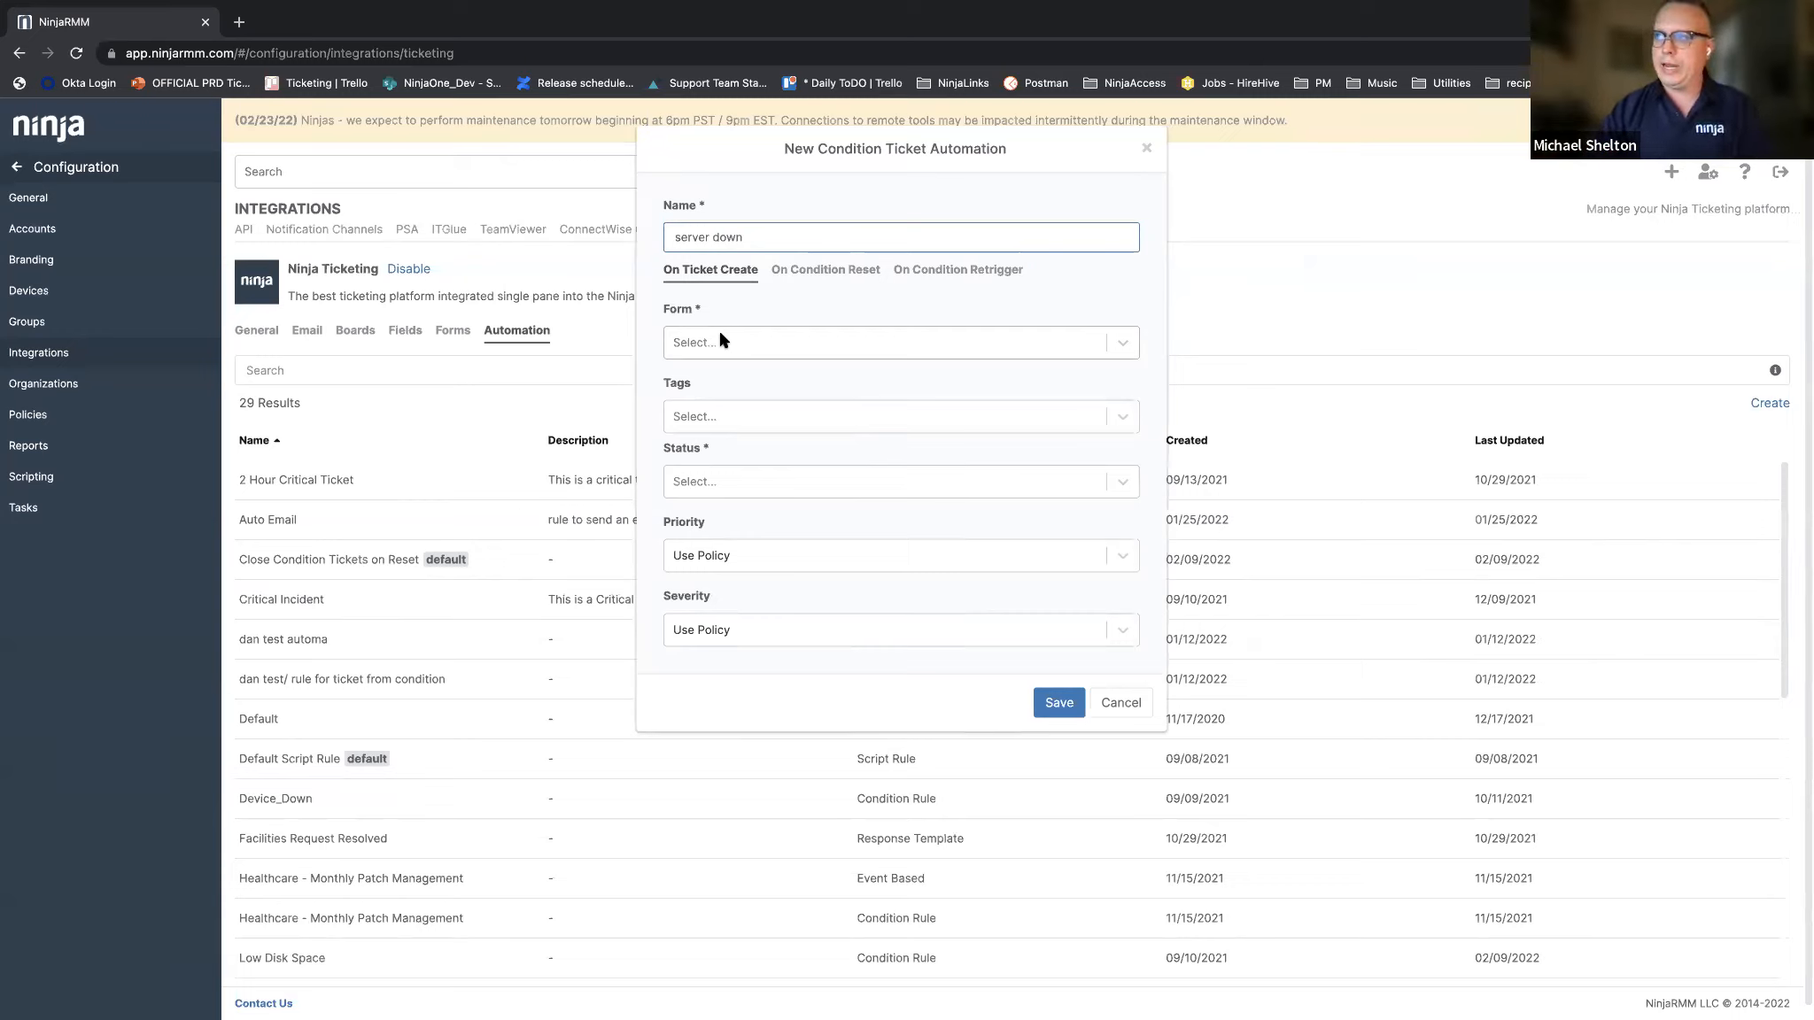
Step: Assign the Helpdesk Operations form and the "test" tag to tickets created by the server down rule
click(725, 343)
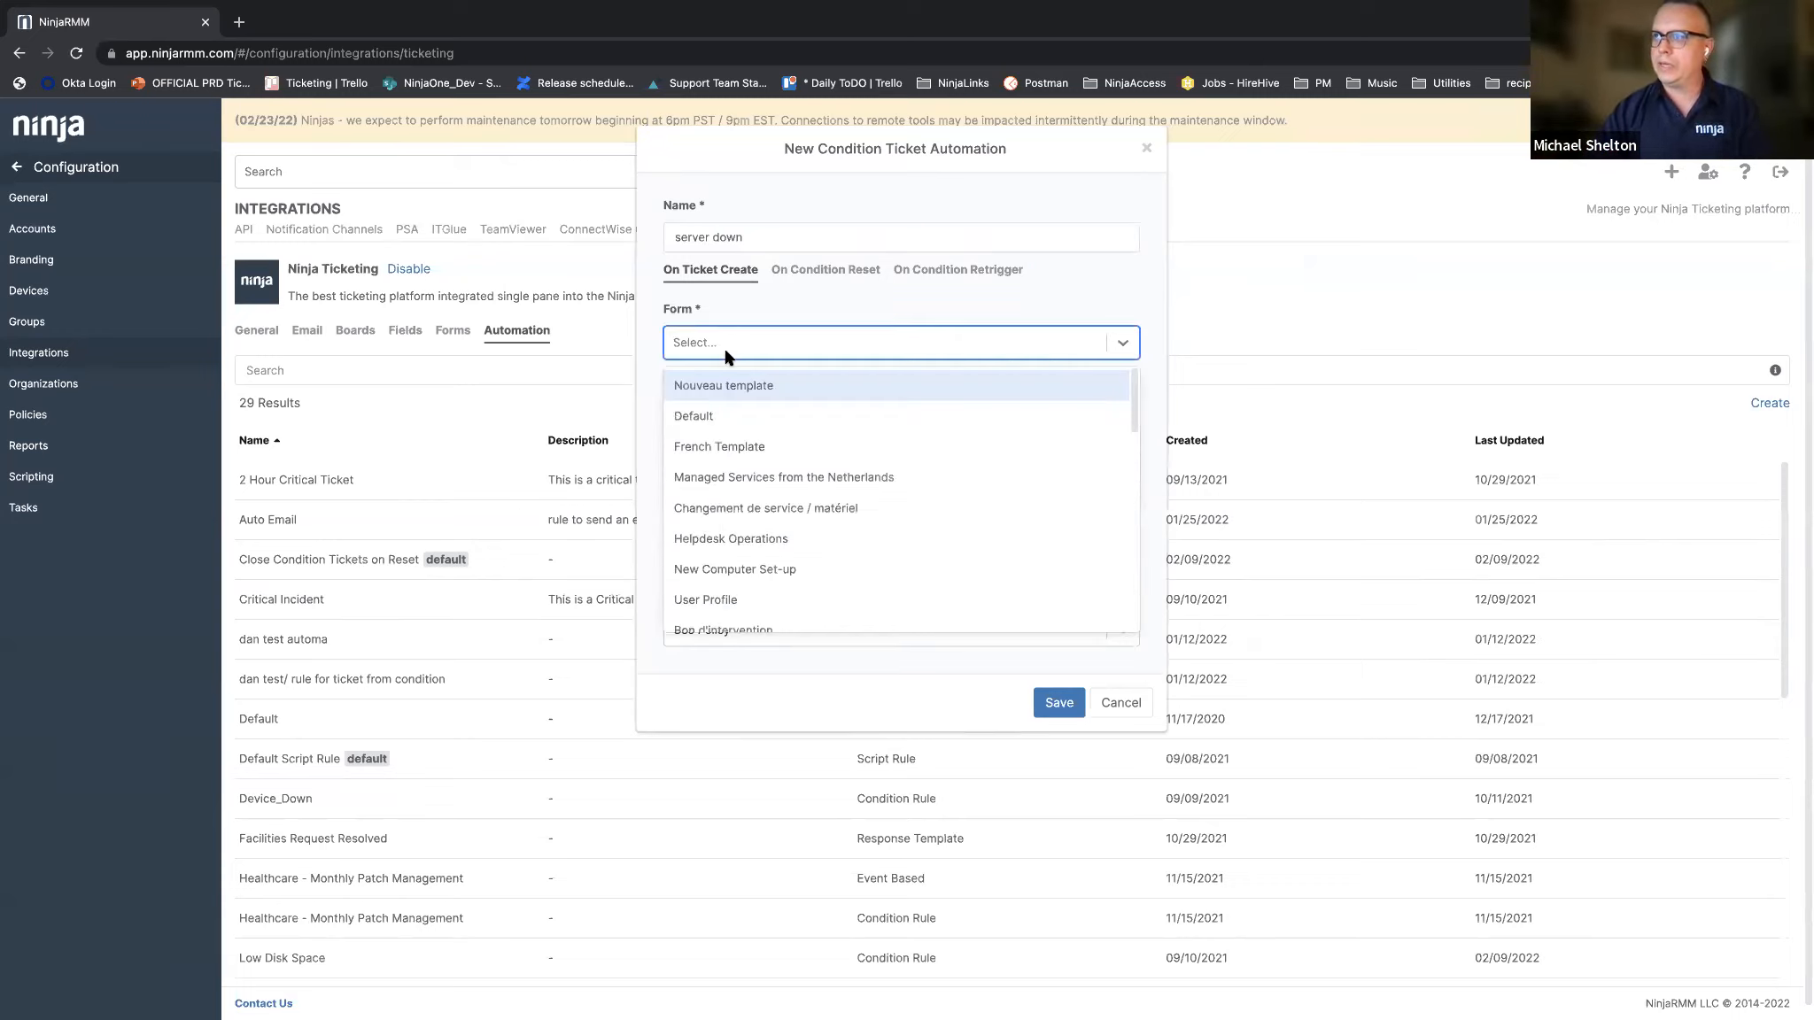
scroll(822, 649, down, 1)
scroll(822, 534, down, 5)
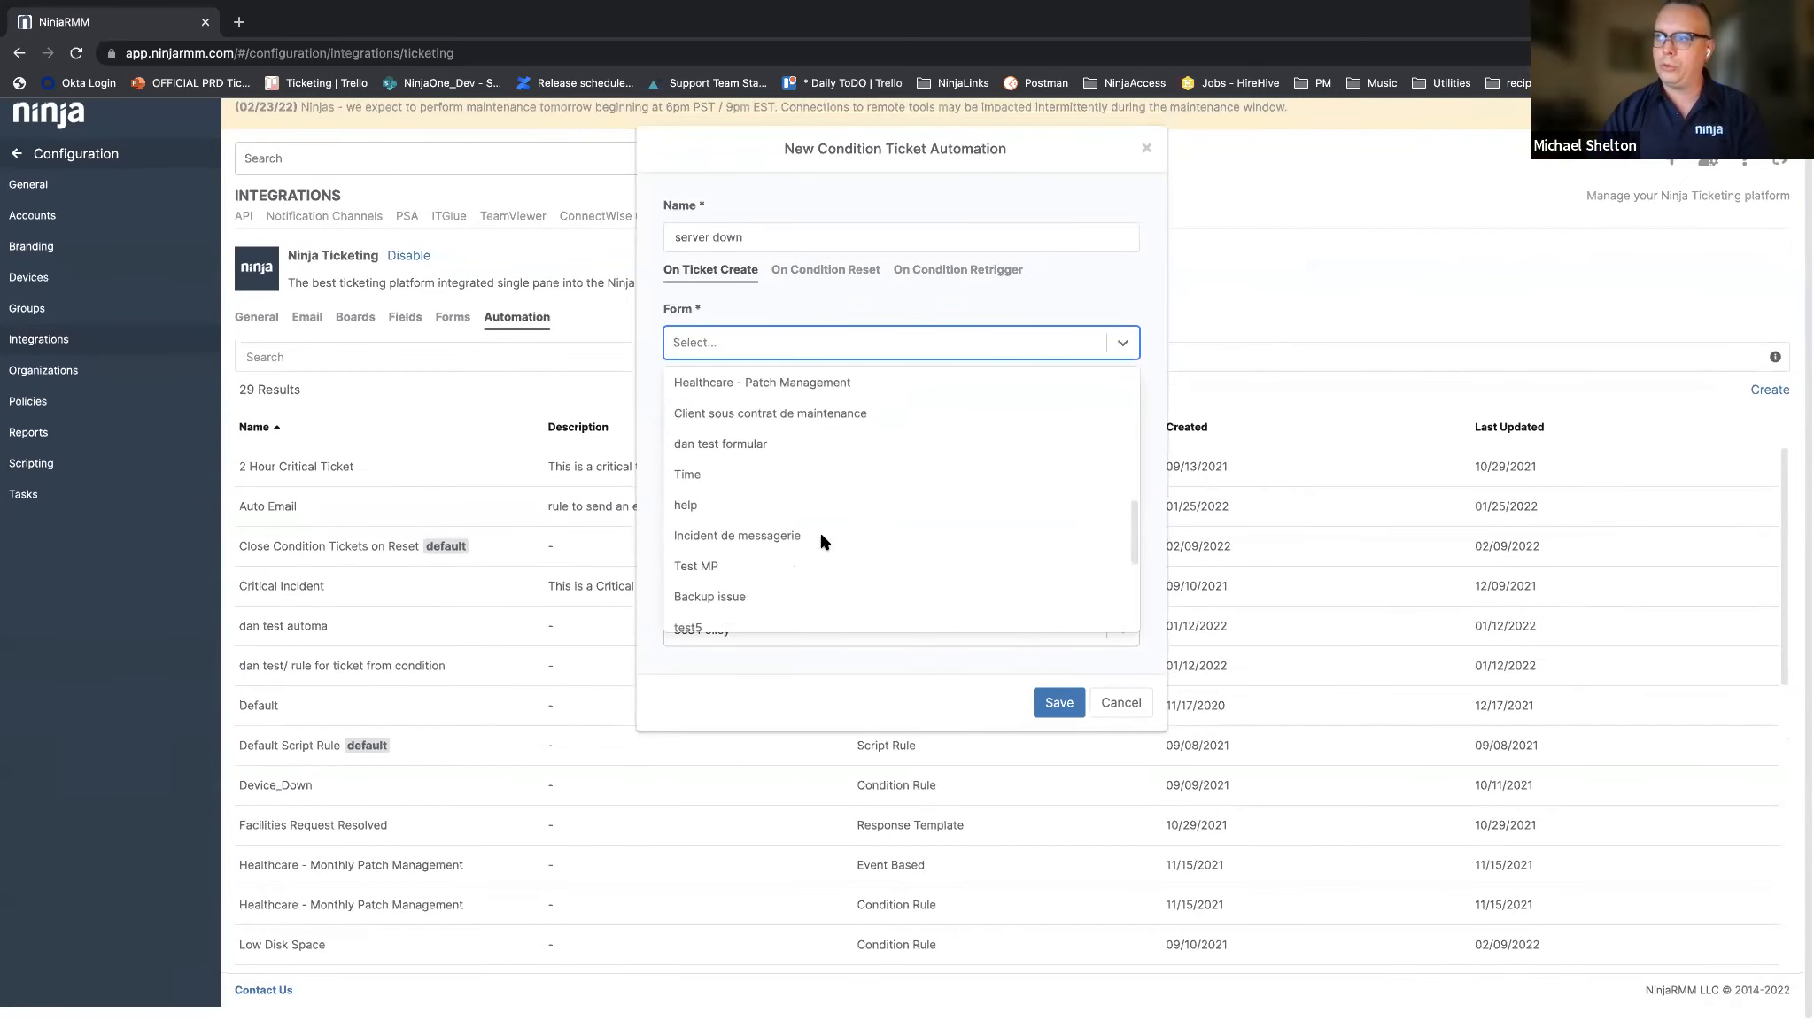
scroll(822, 542, up, 5)
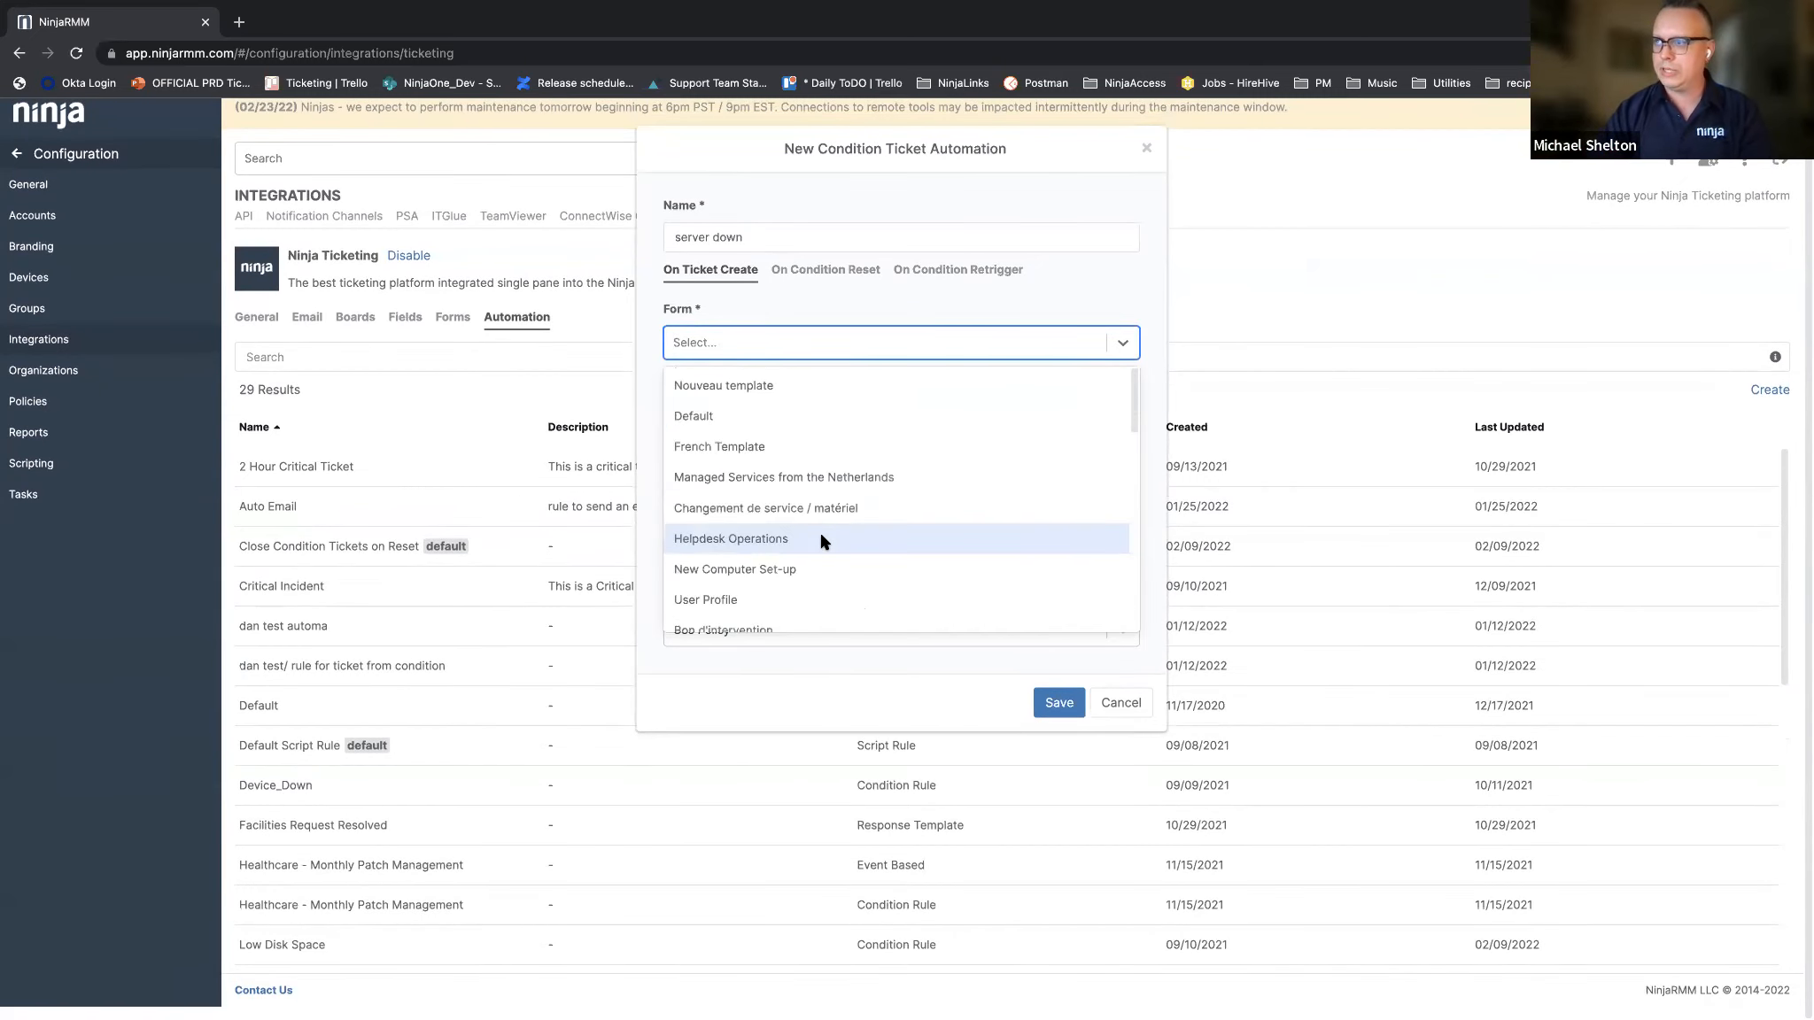
click(724, 536)
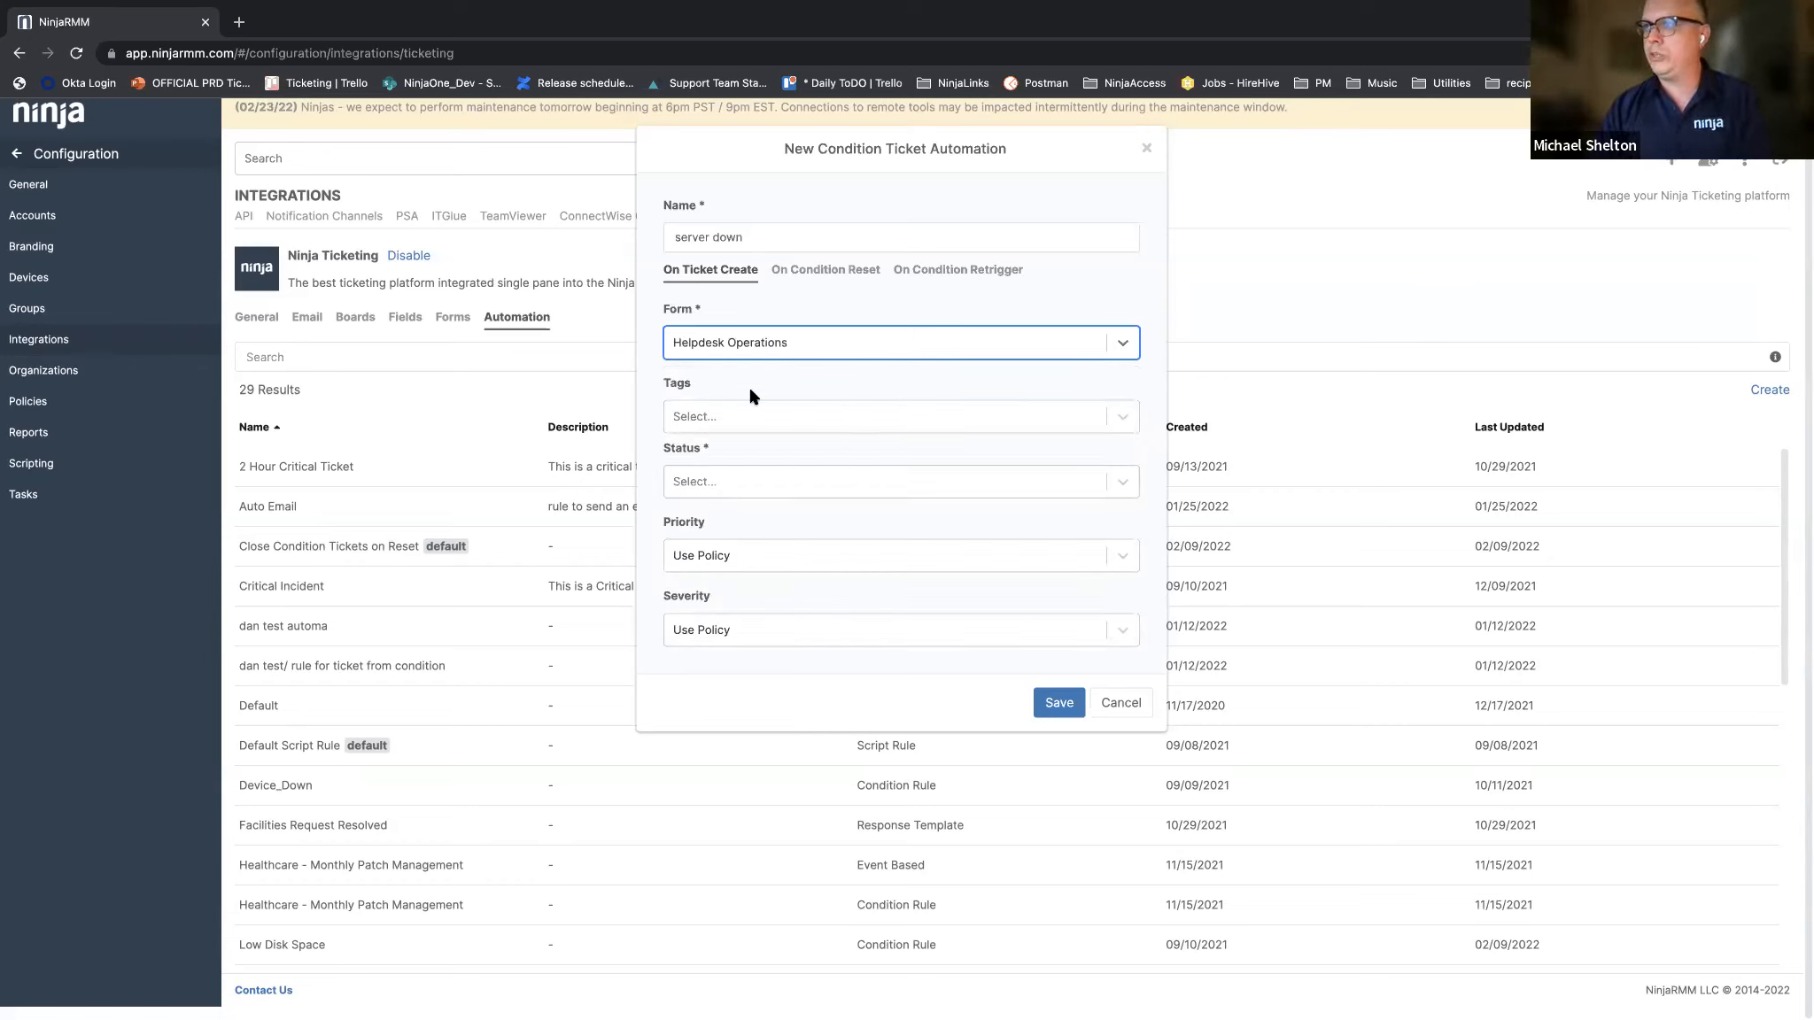
click(738, 415)
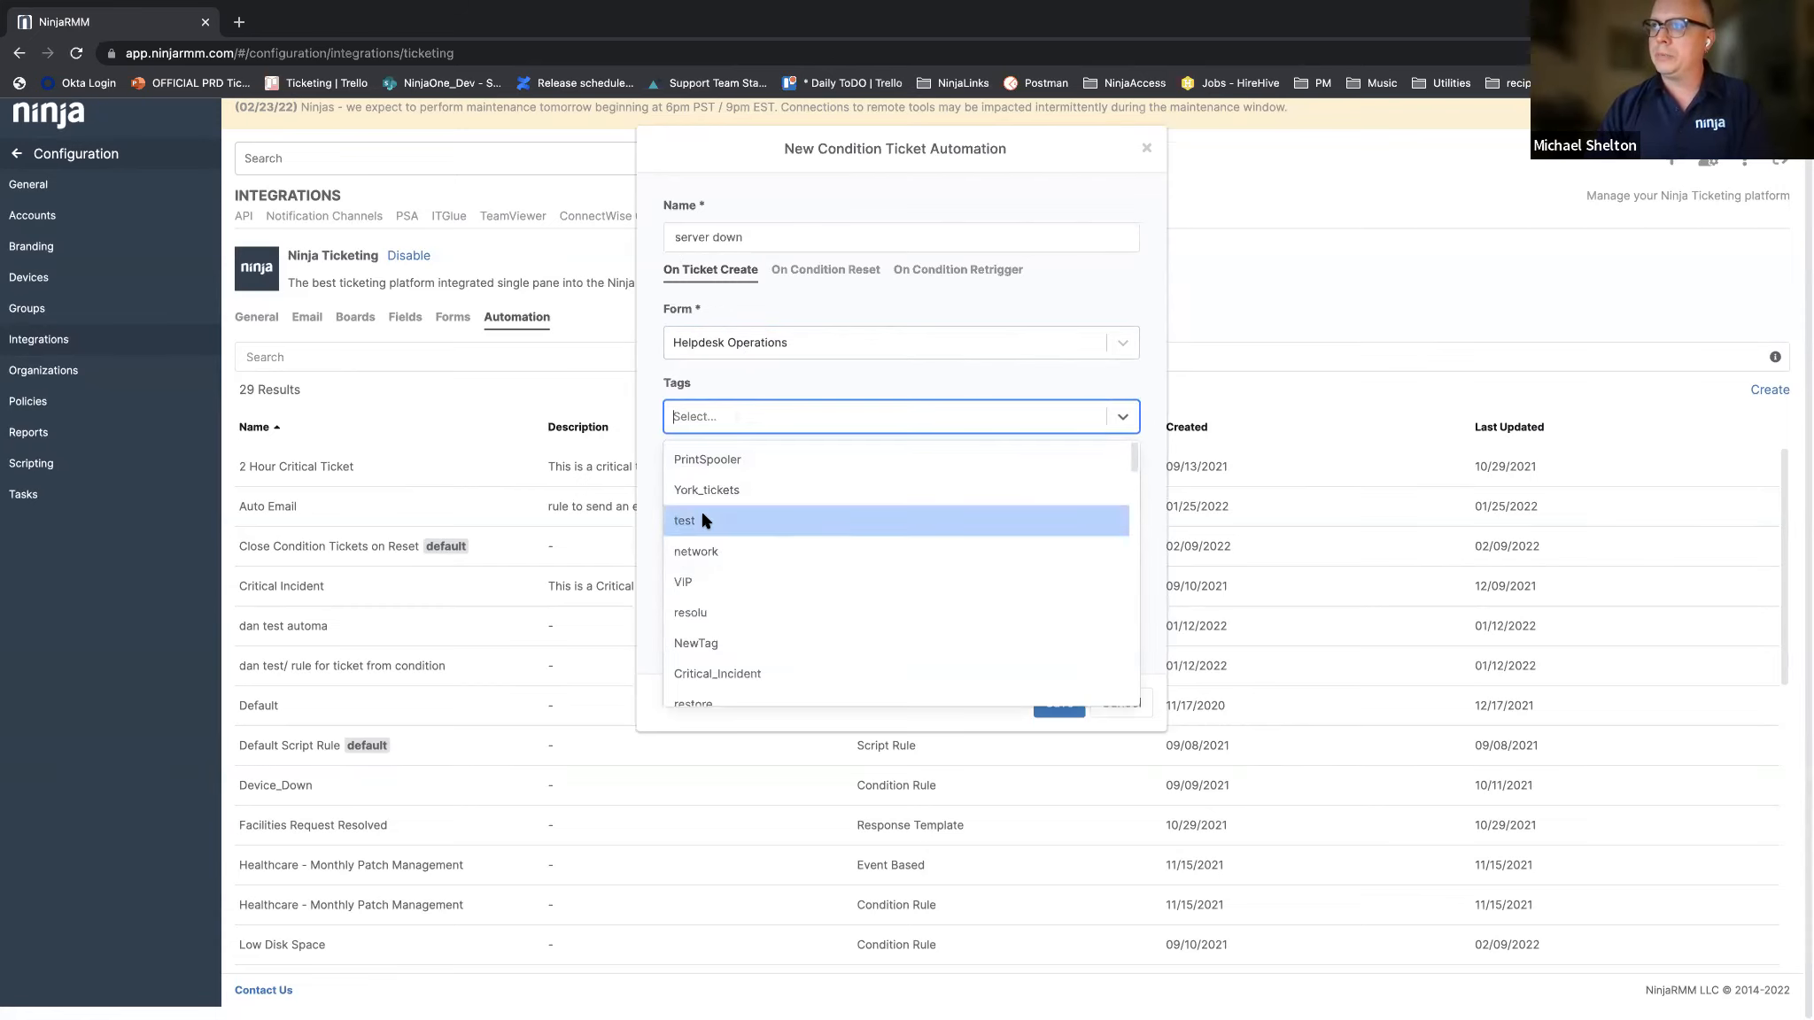
click(779, 520)
Step: Set the On Ticket Create status to New, leaving both priority and severity at Use Policy
click(726, 482)
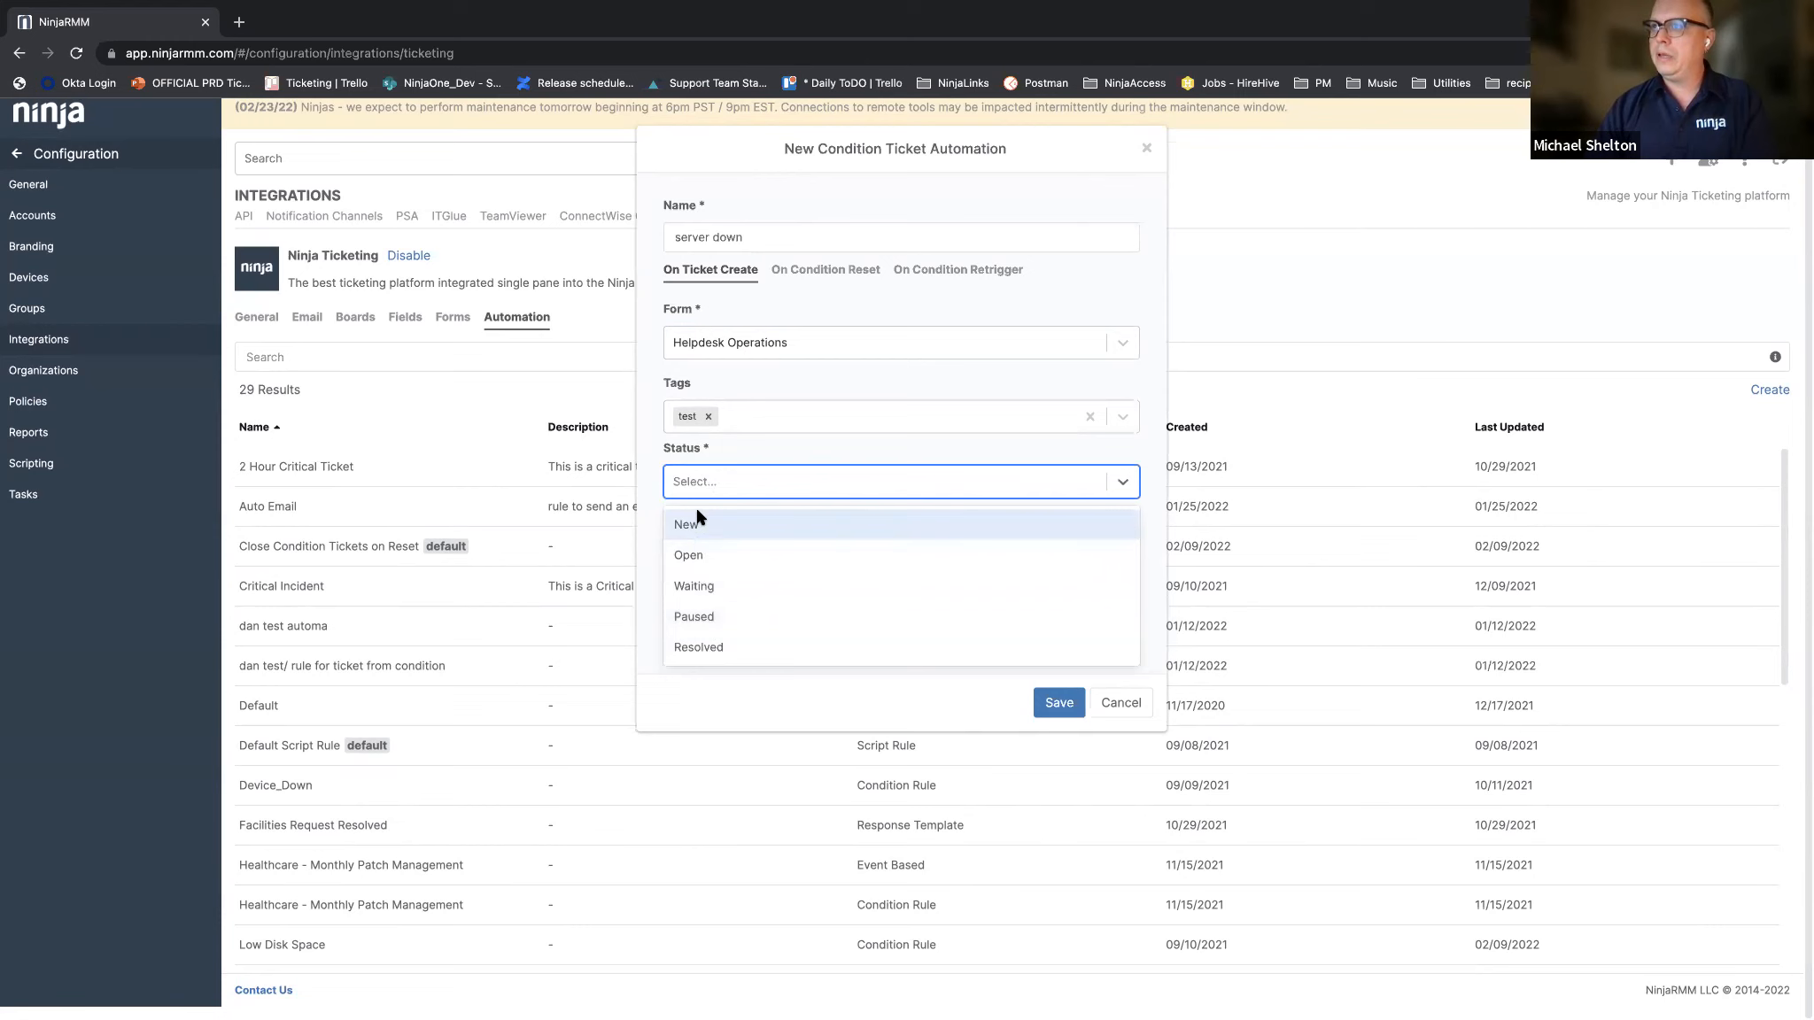
click(740, 524)
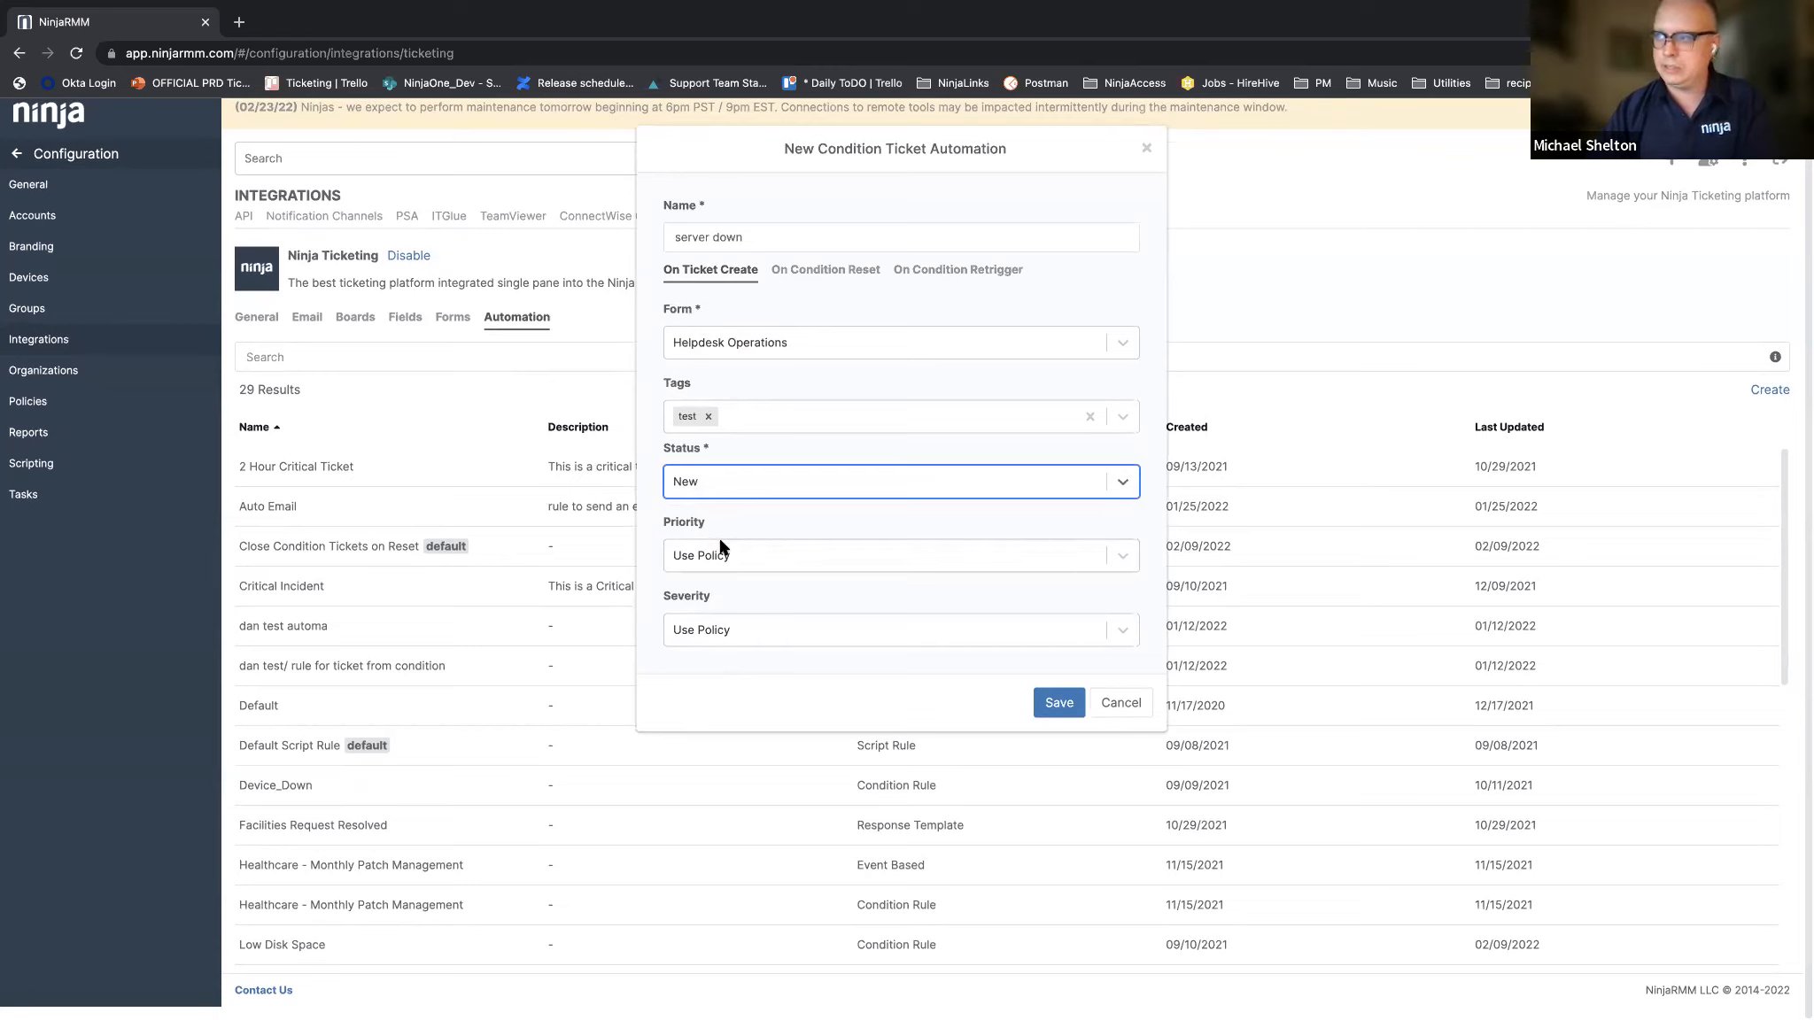
click(816, 557)
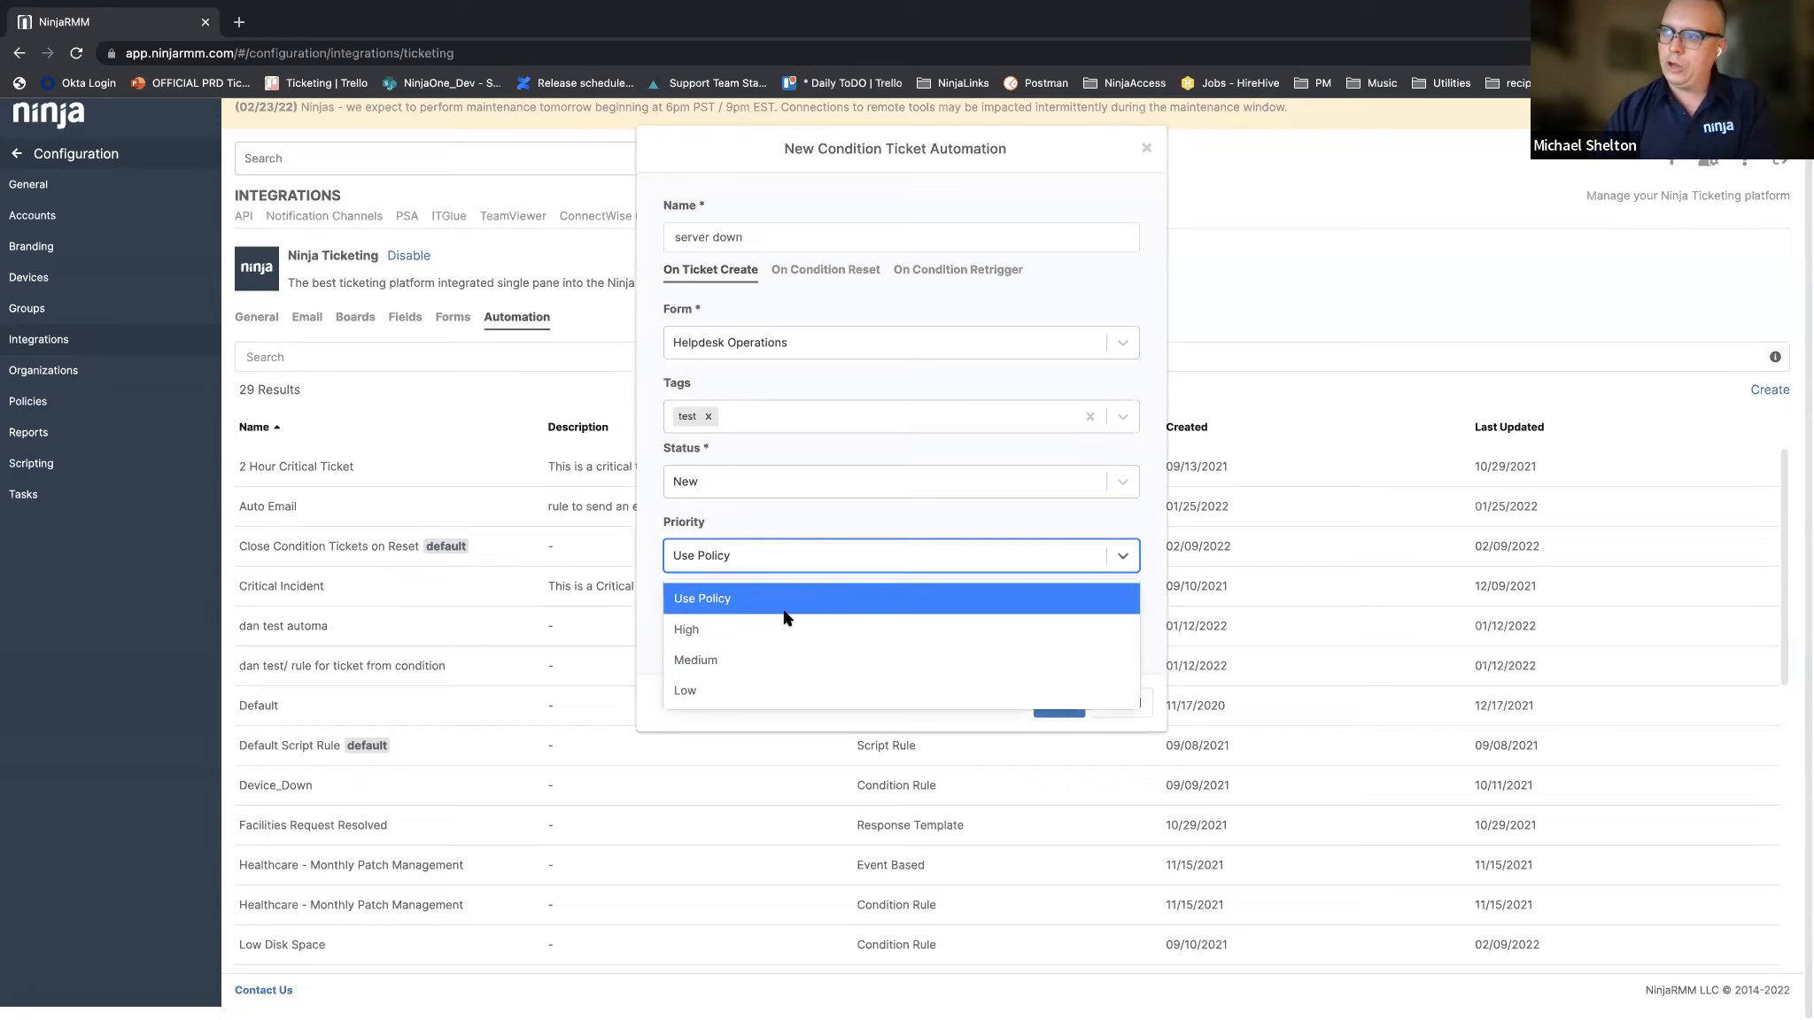
click(744, 600)
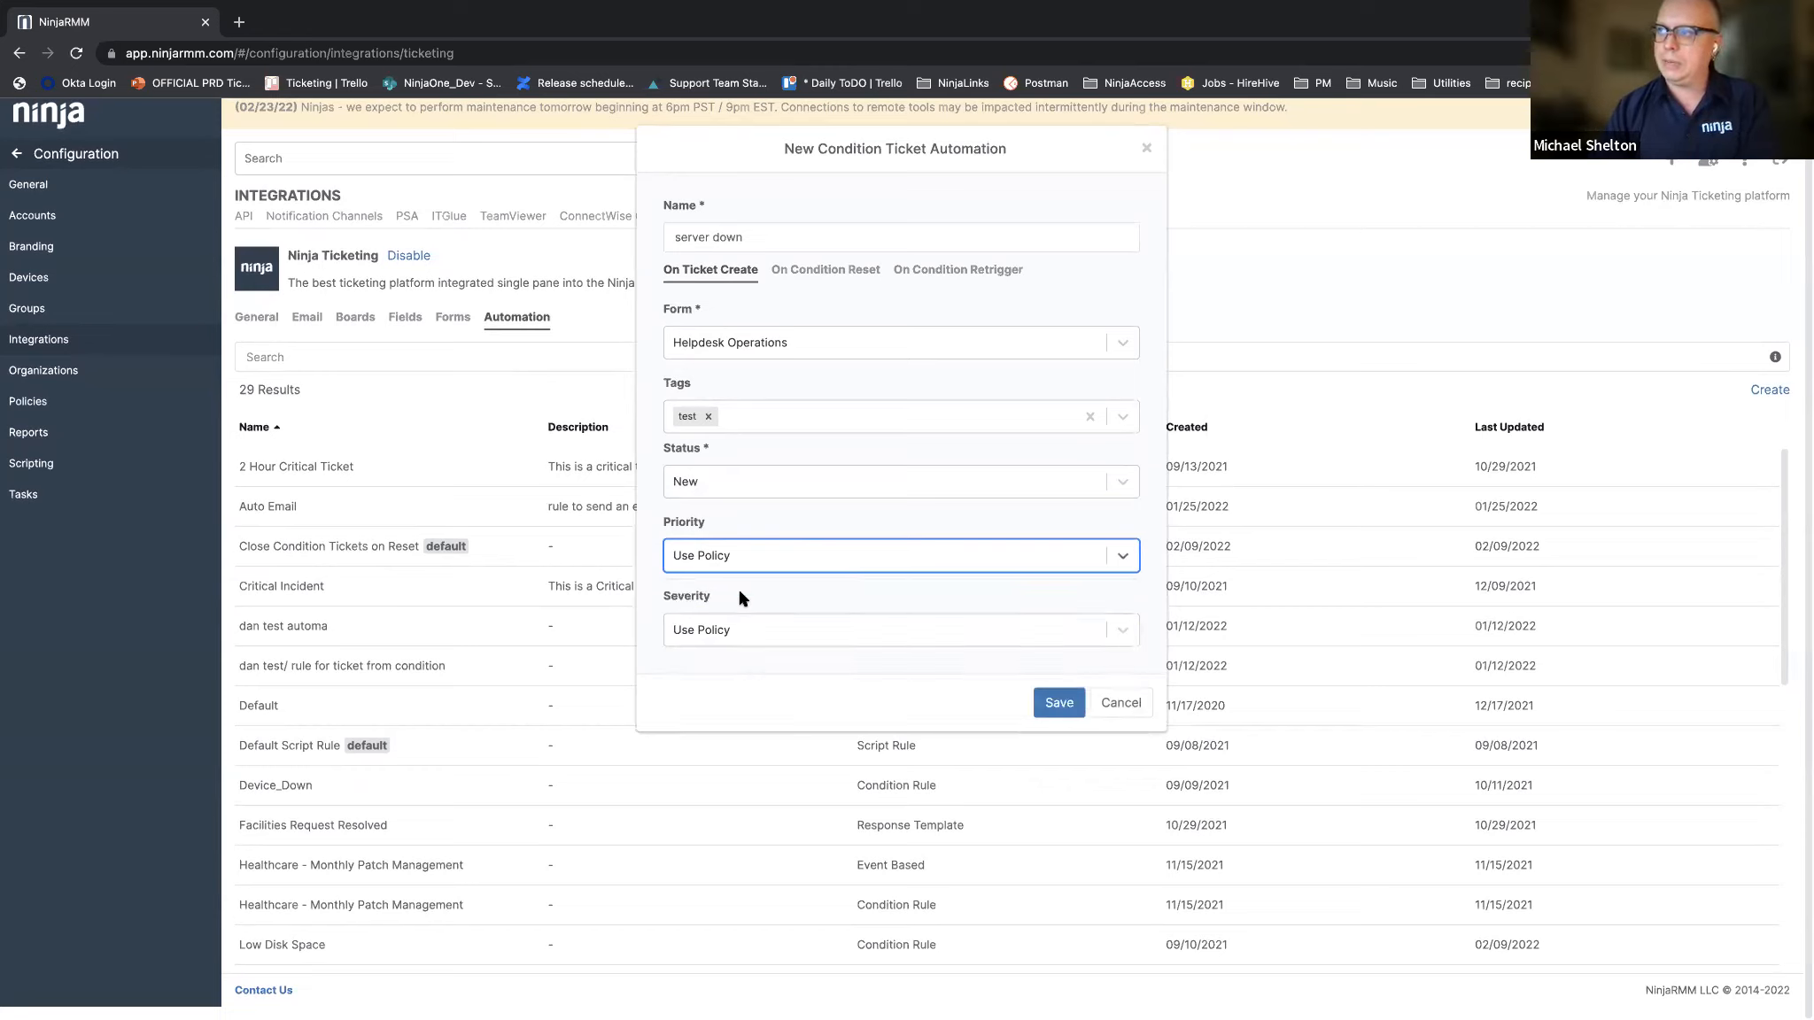
click(736, 628)
click(736, 628)
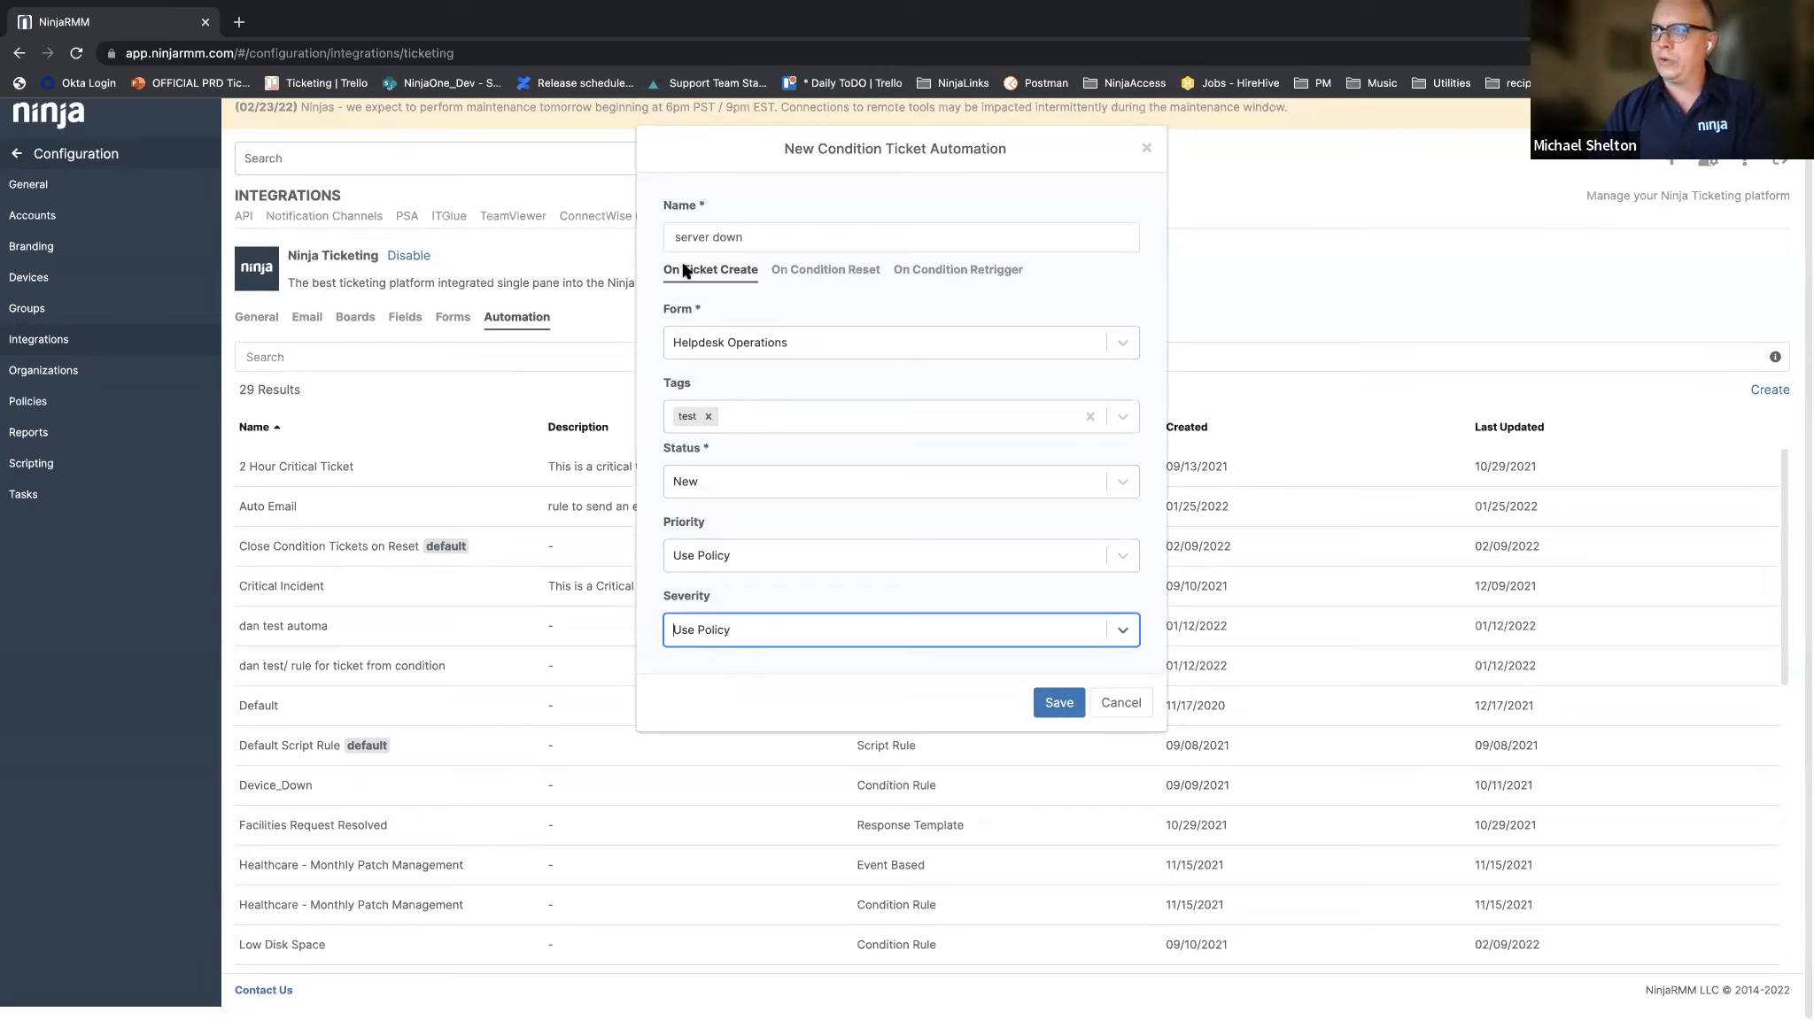
Step: For condition reset, set the ticket status to Resolved and add a time entry of 1 hour
click(822, 272)
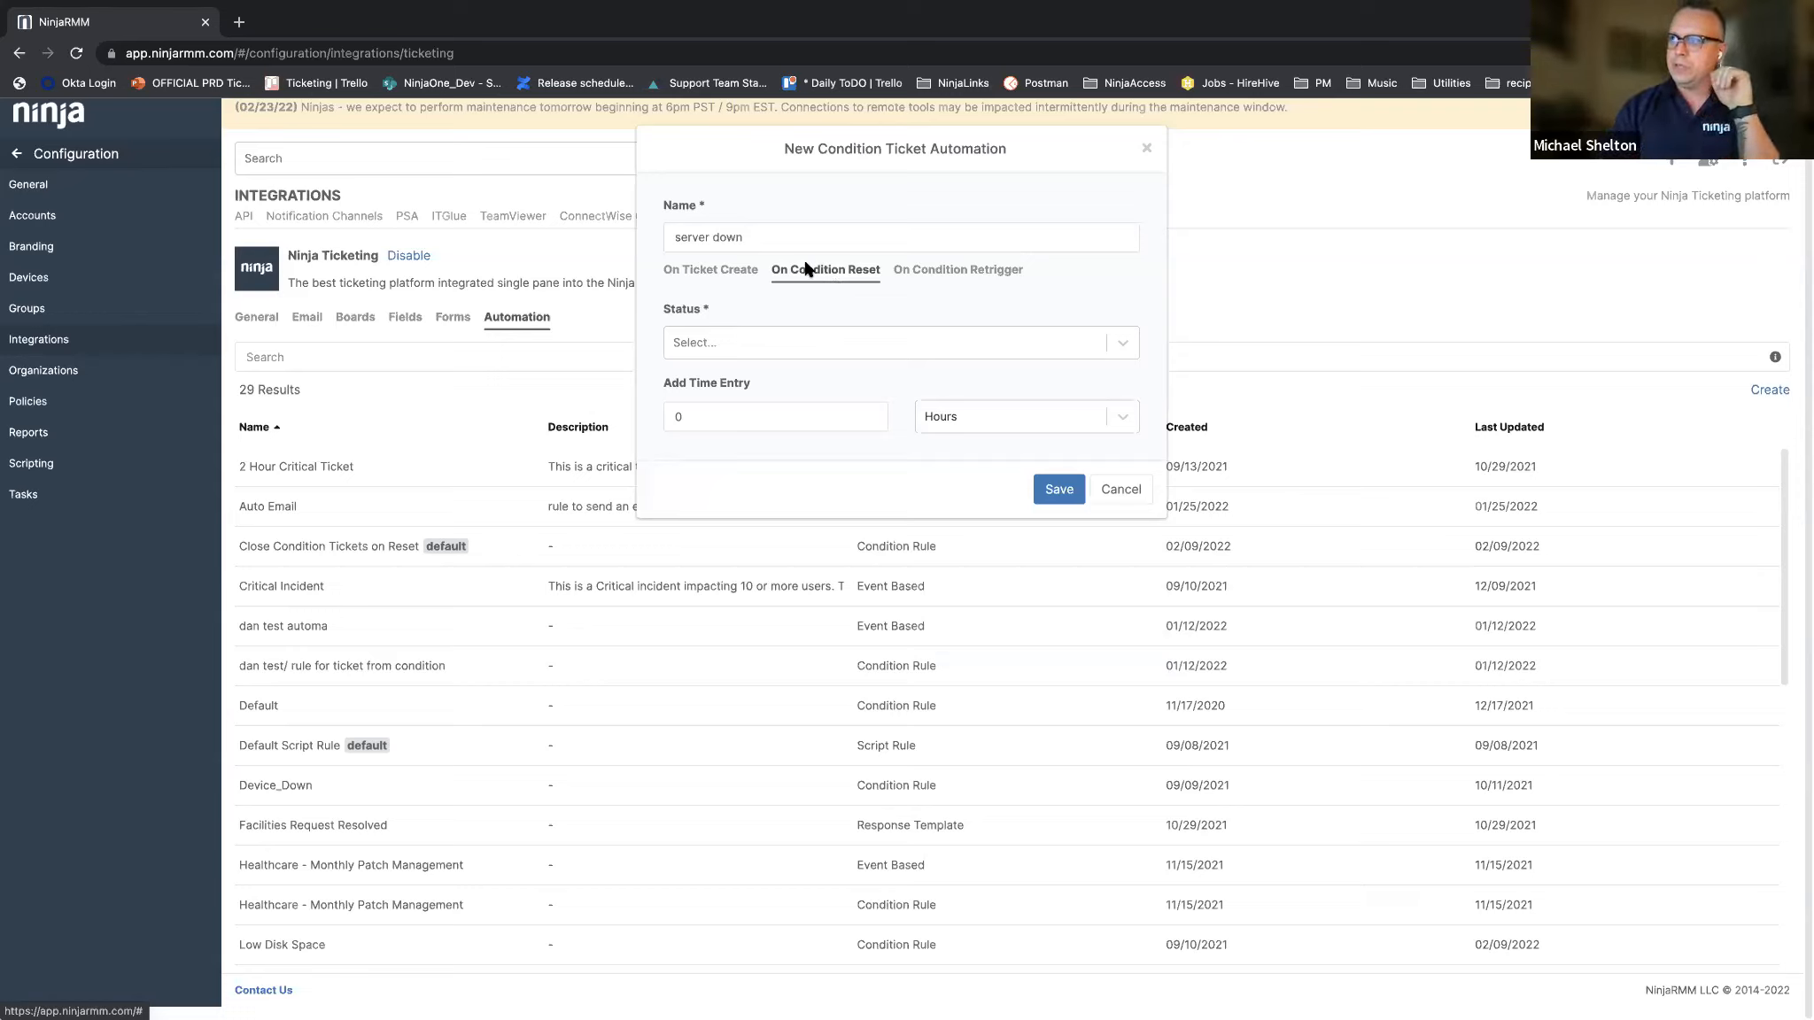
click(690, 352)
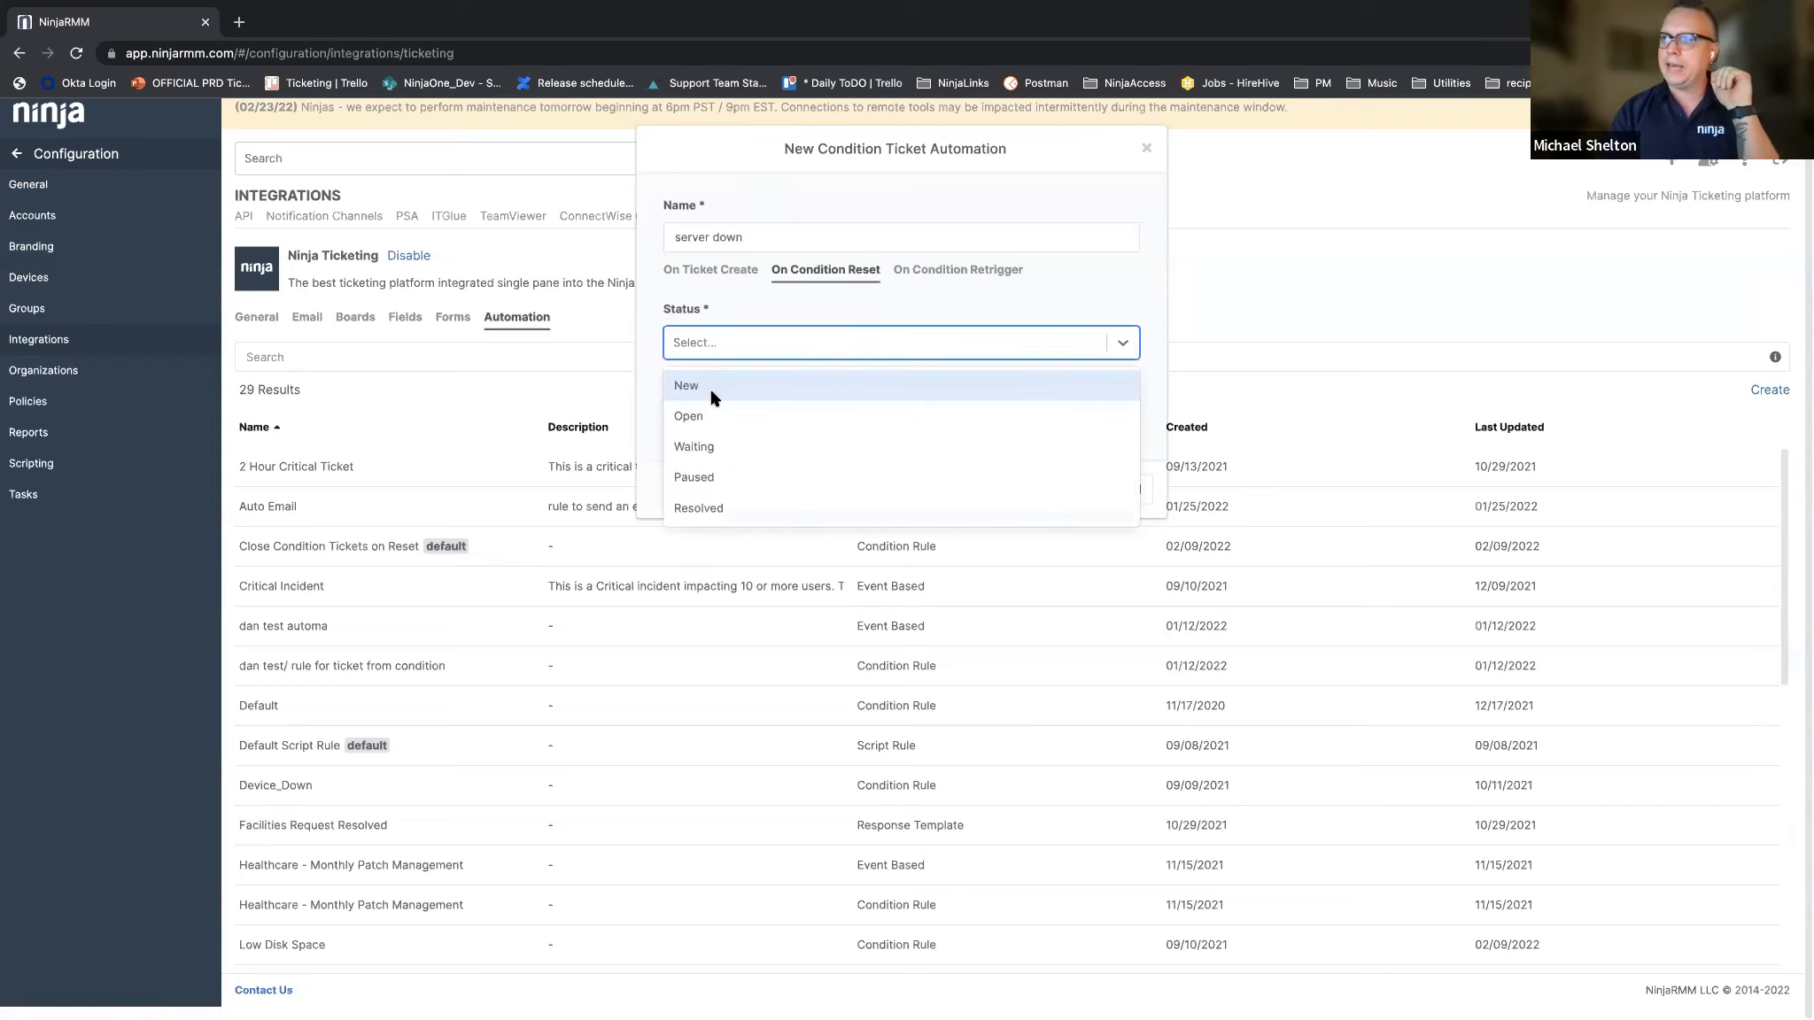
click(703, 507)
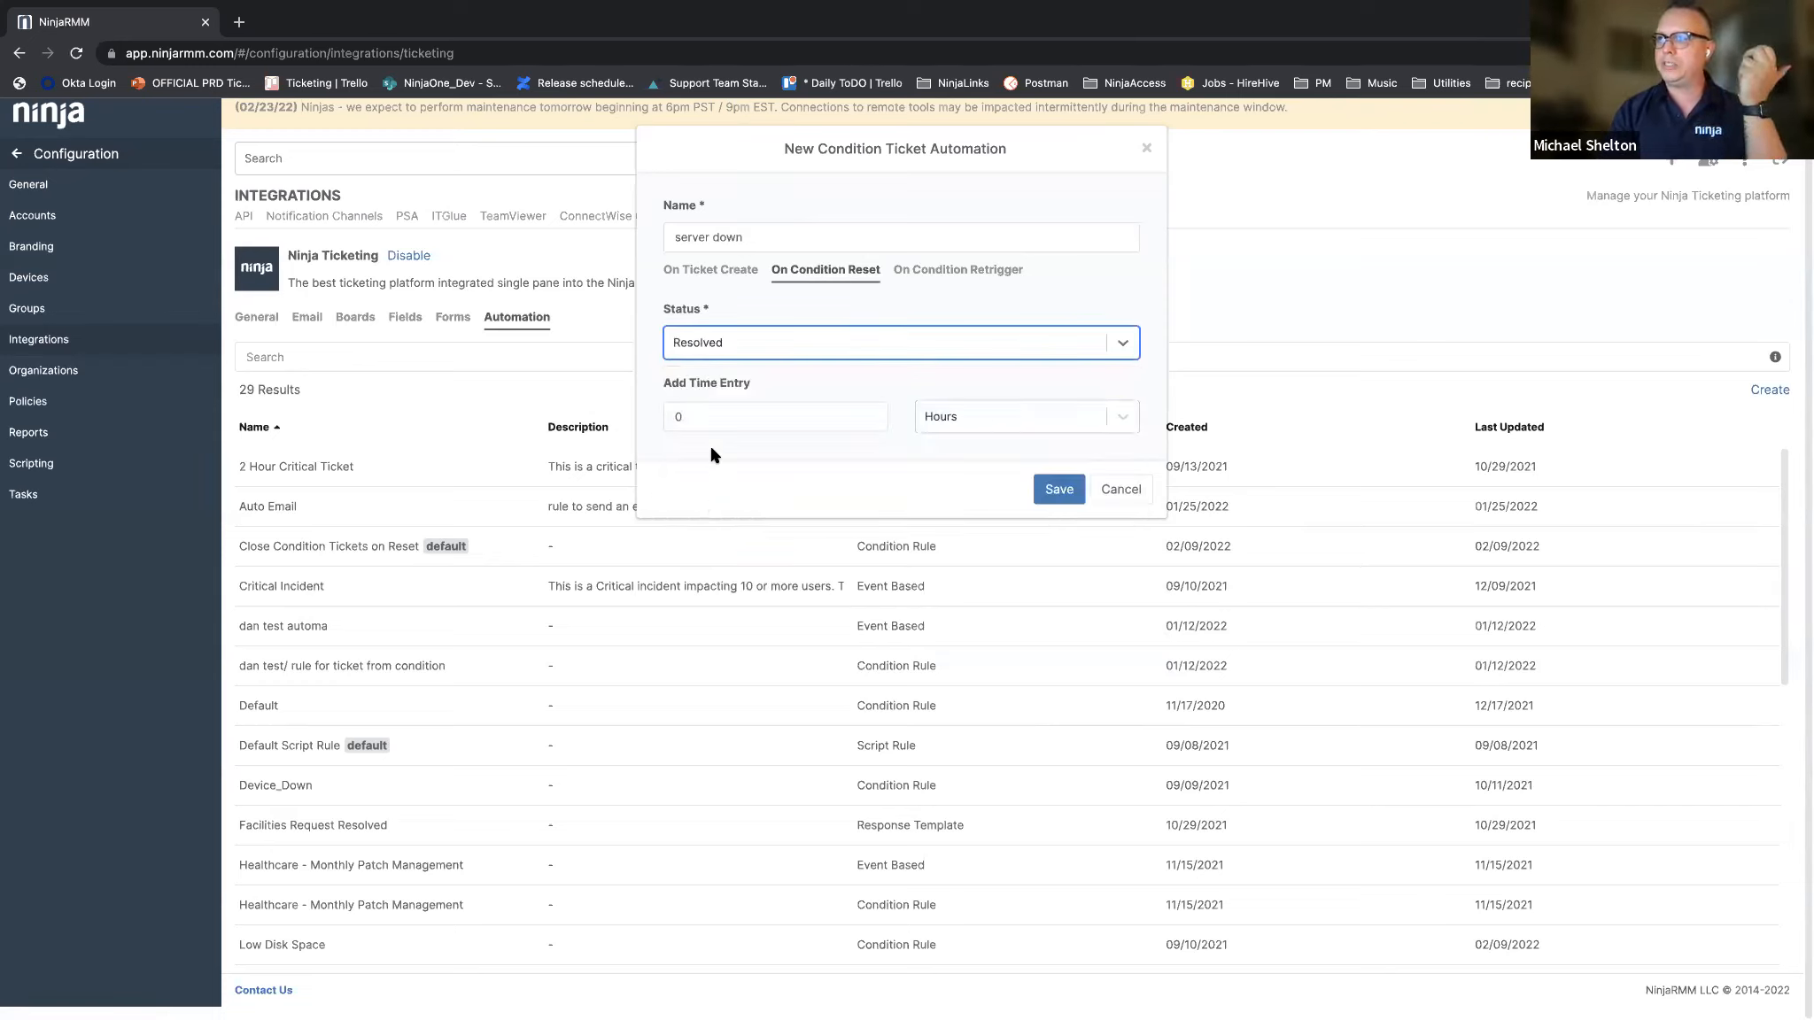
click(783, 418)
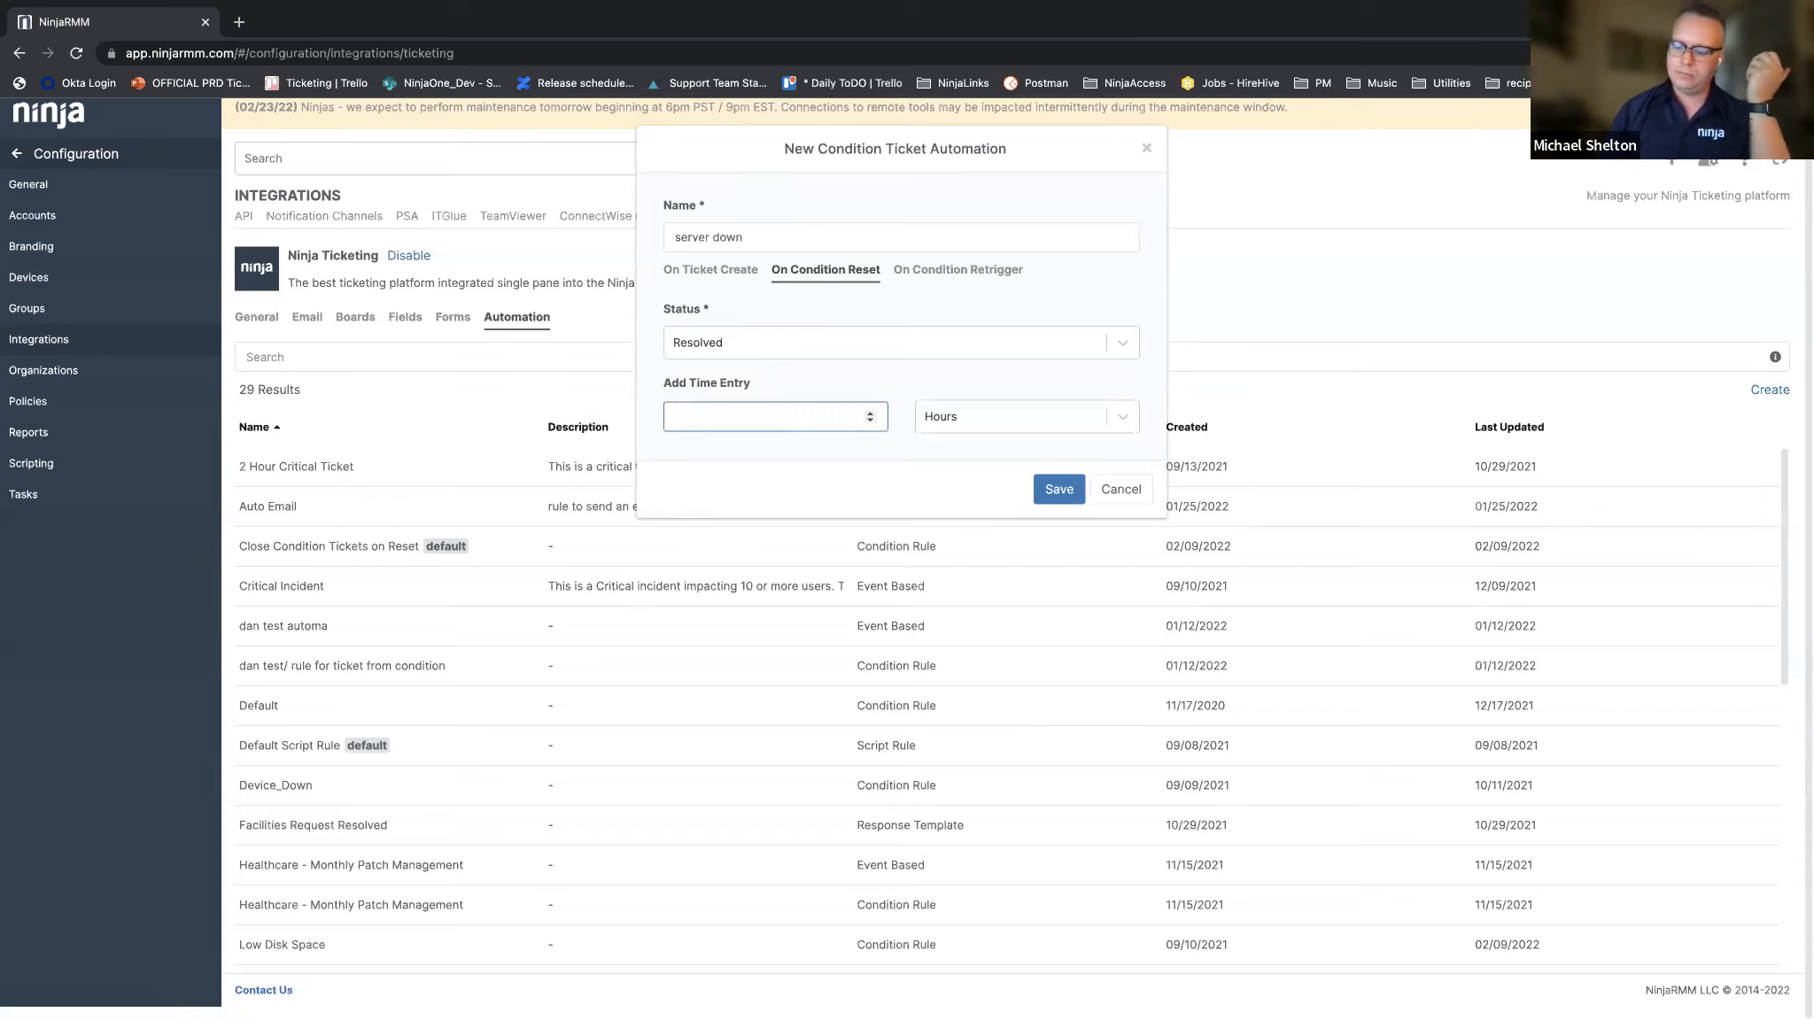
click(929, 468)
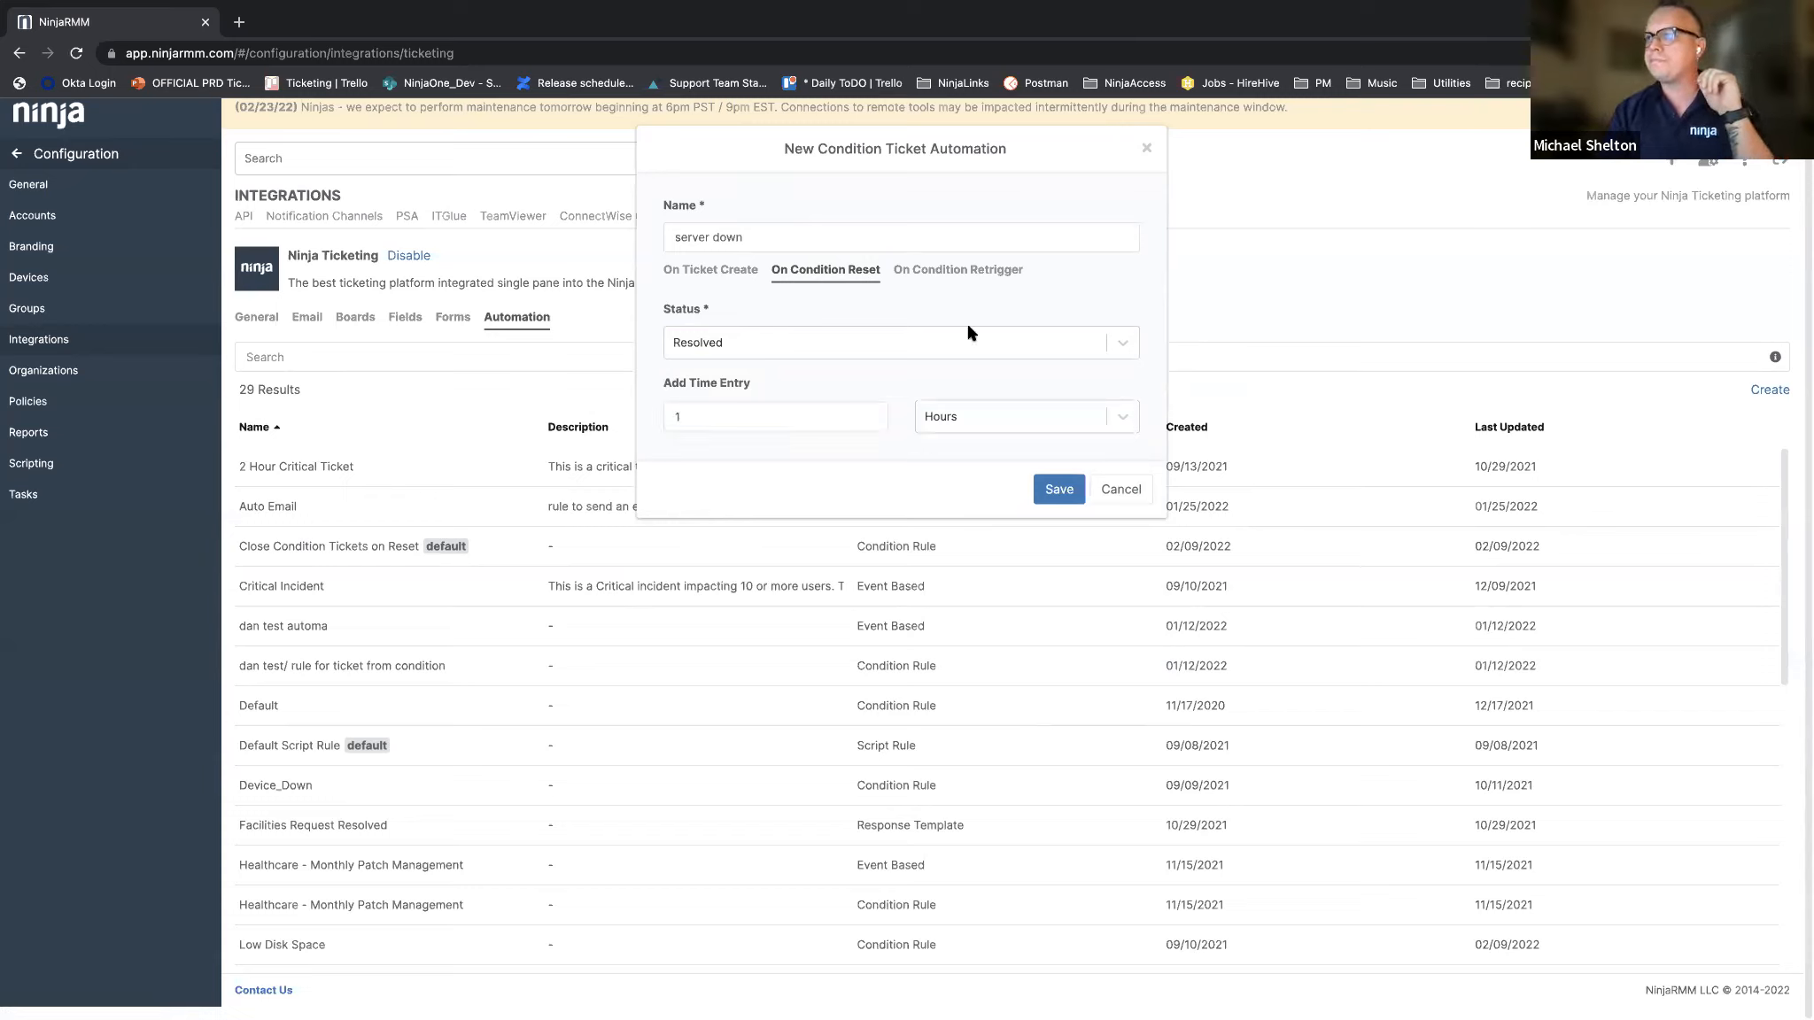
Step: For condition retrigger, keep the action that appends to the existing ticket if not closed and set the status to Open
click(928, 277)
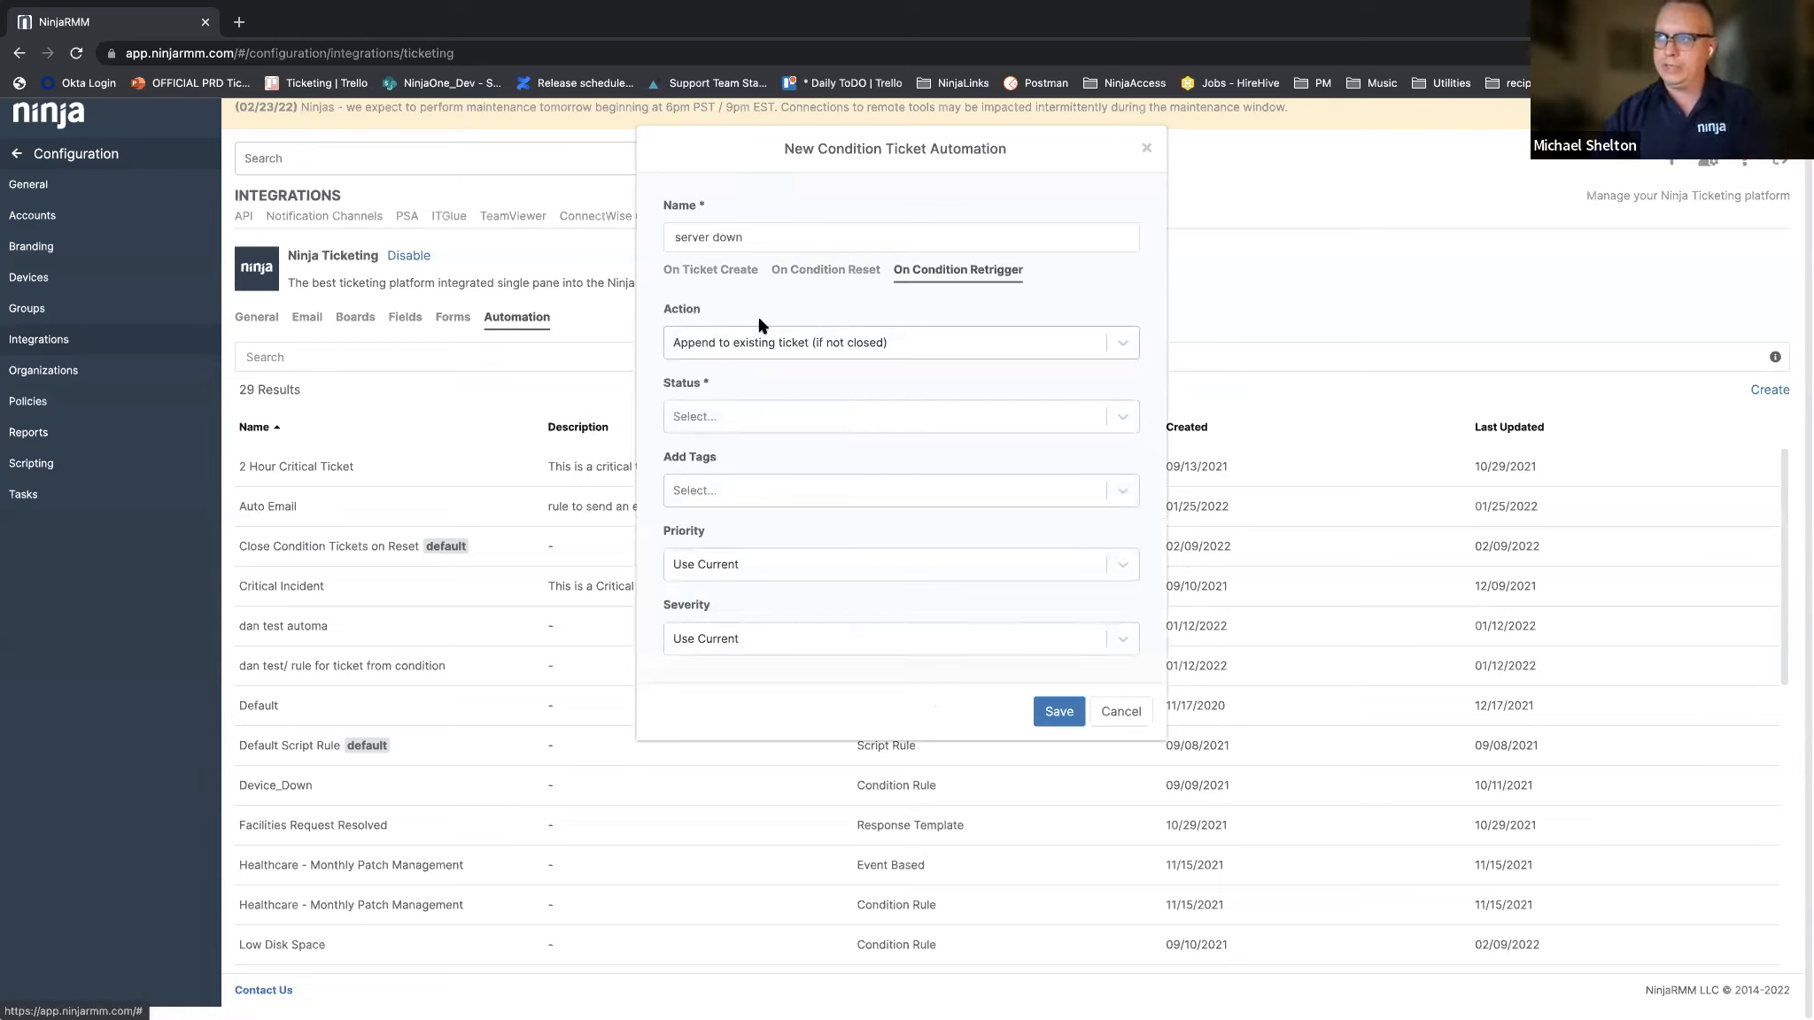
click(955, 350)
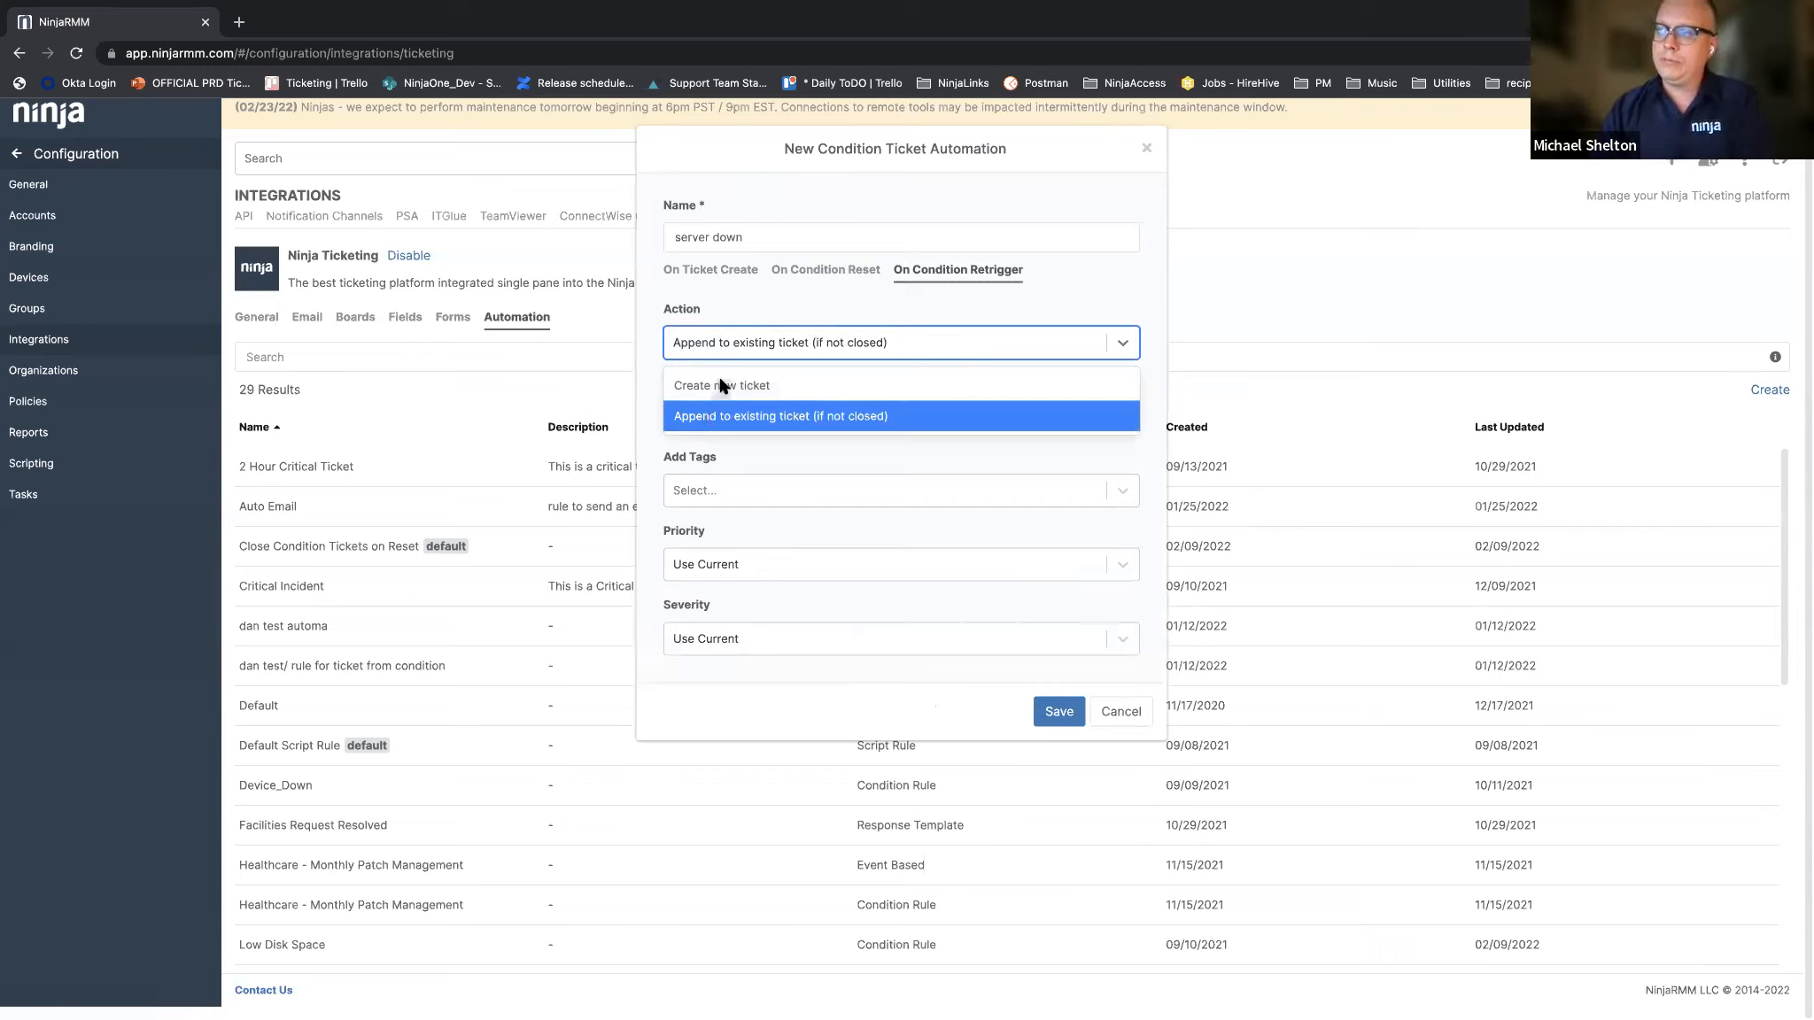
click(643, 382)
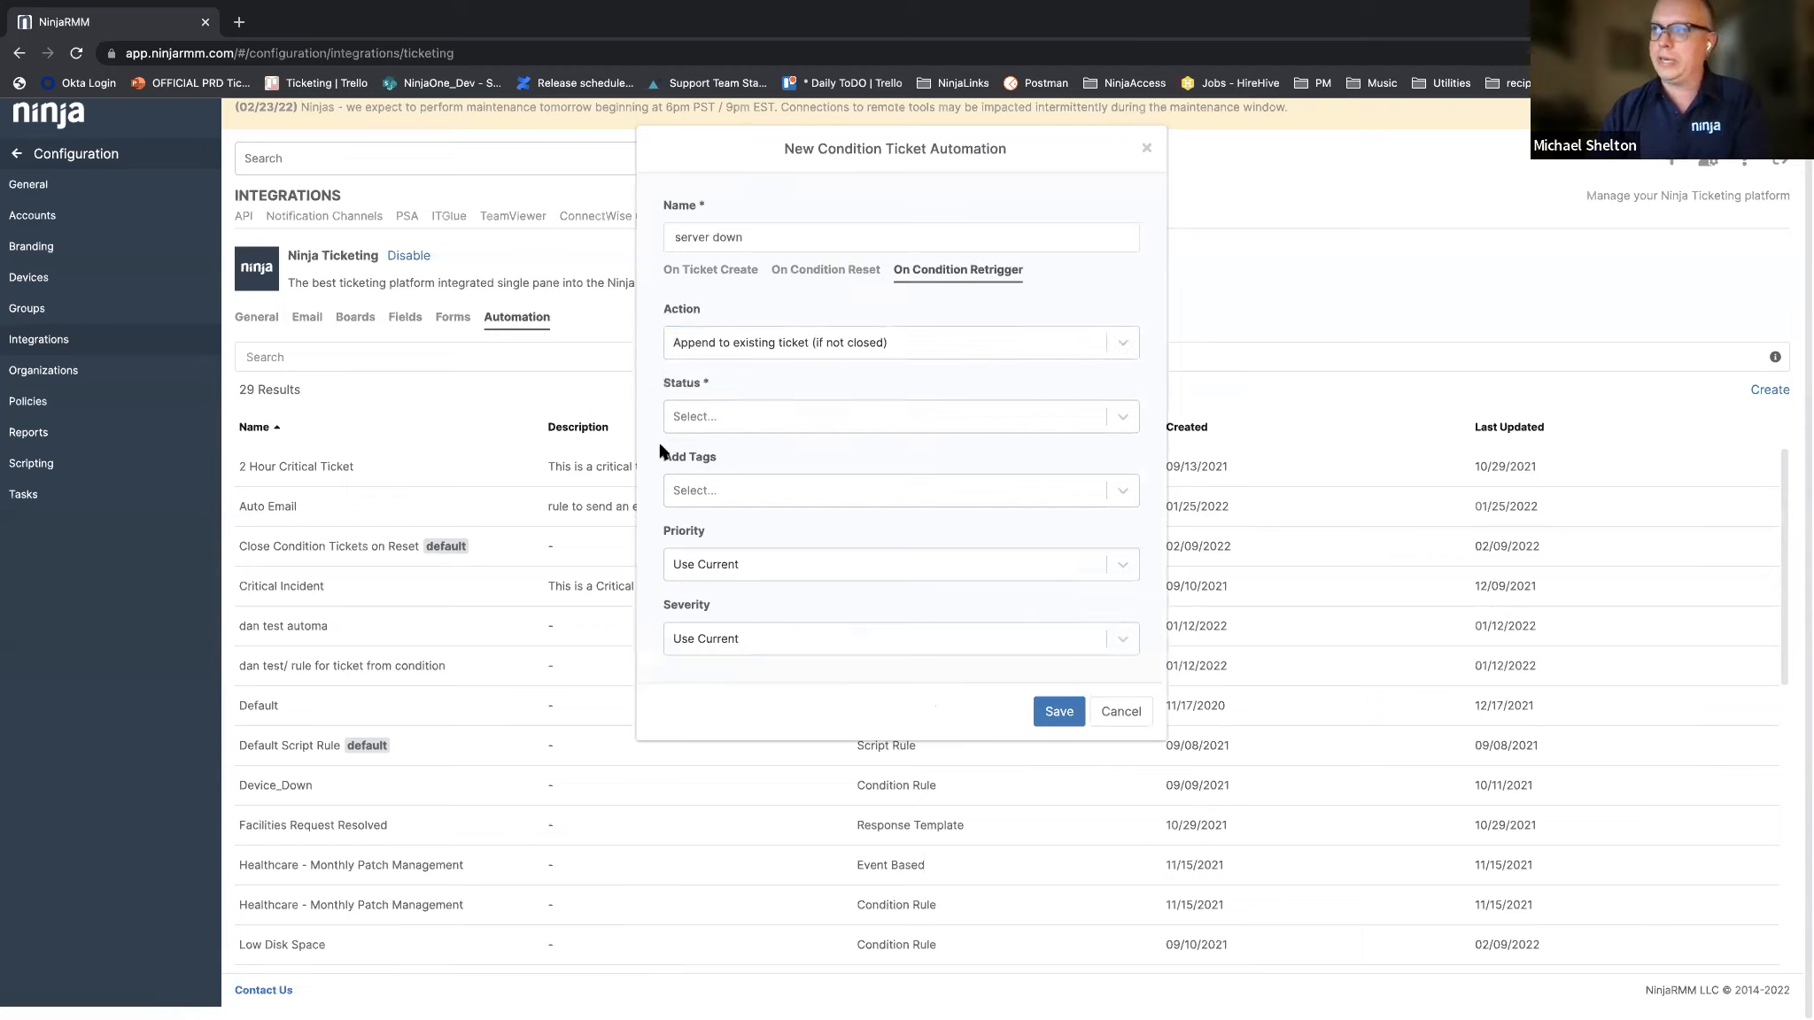
click(733, 418)
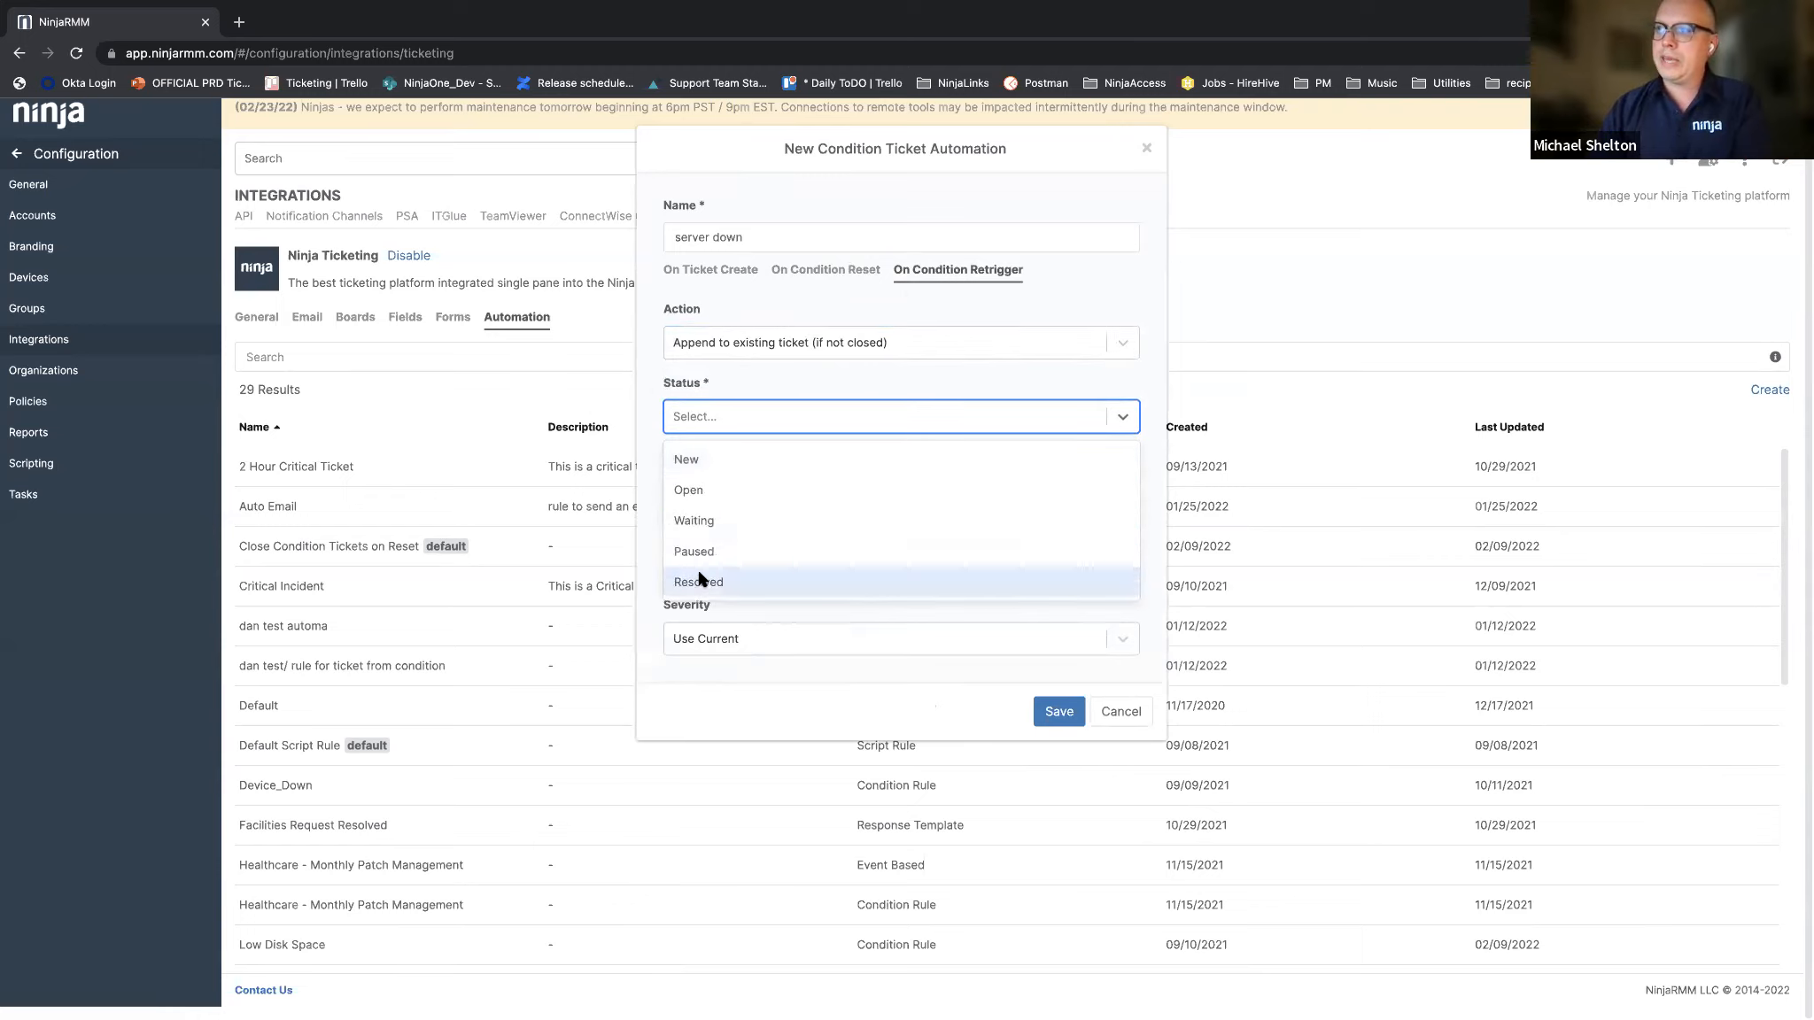
click(695, 489)
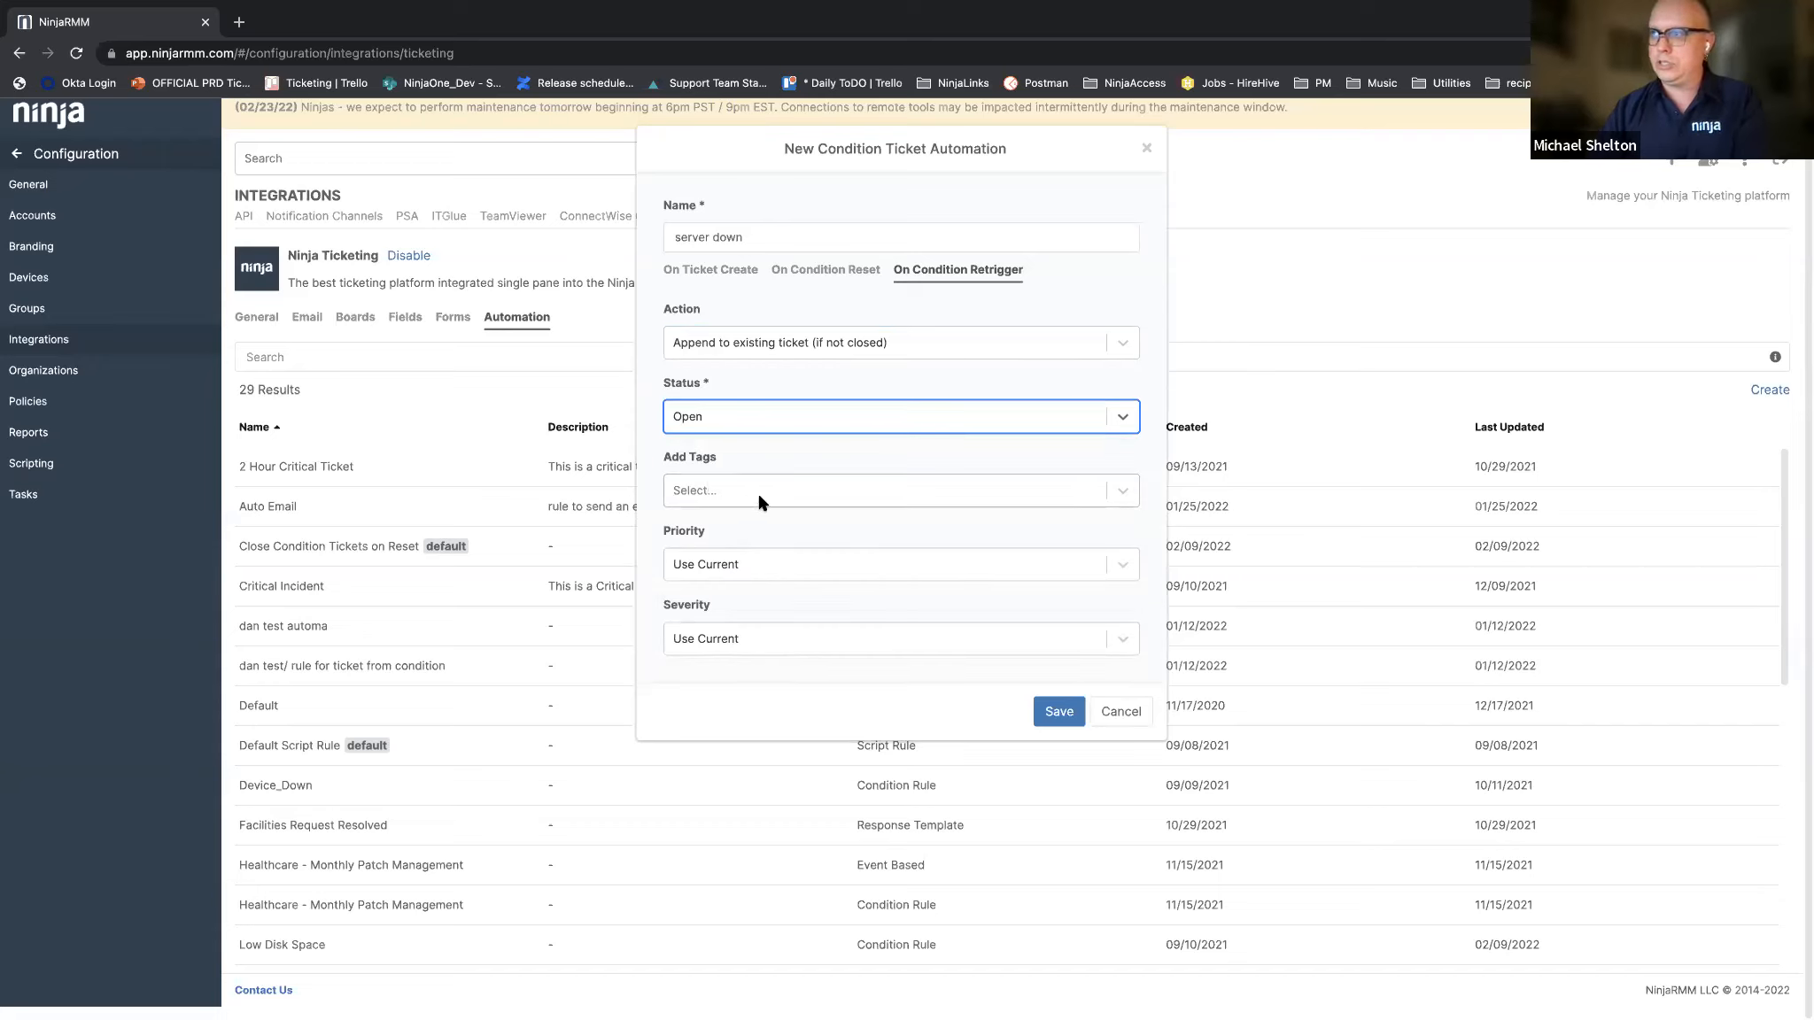
Step: Set the retrigger priority to High and severity to Critical, and save the server down automation
click(787, 571)
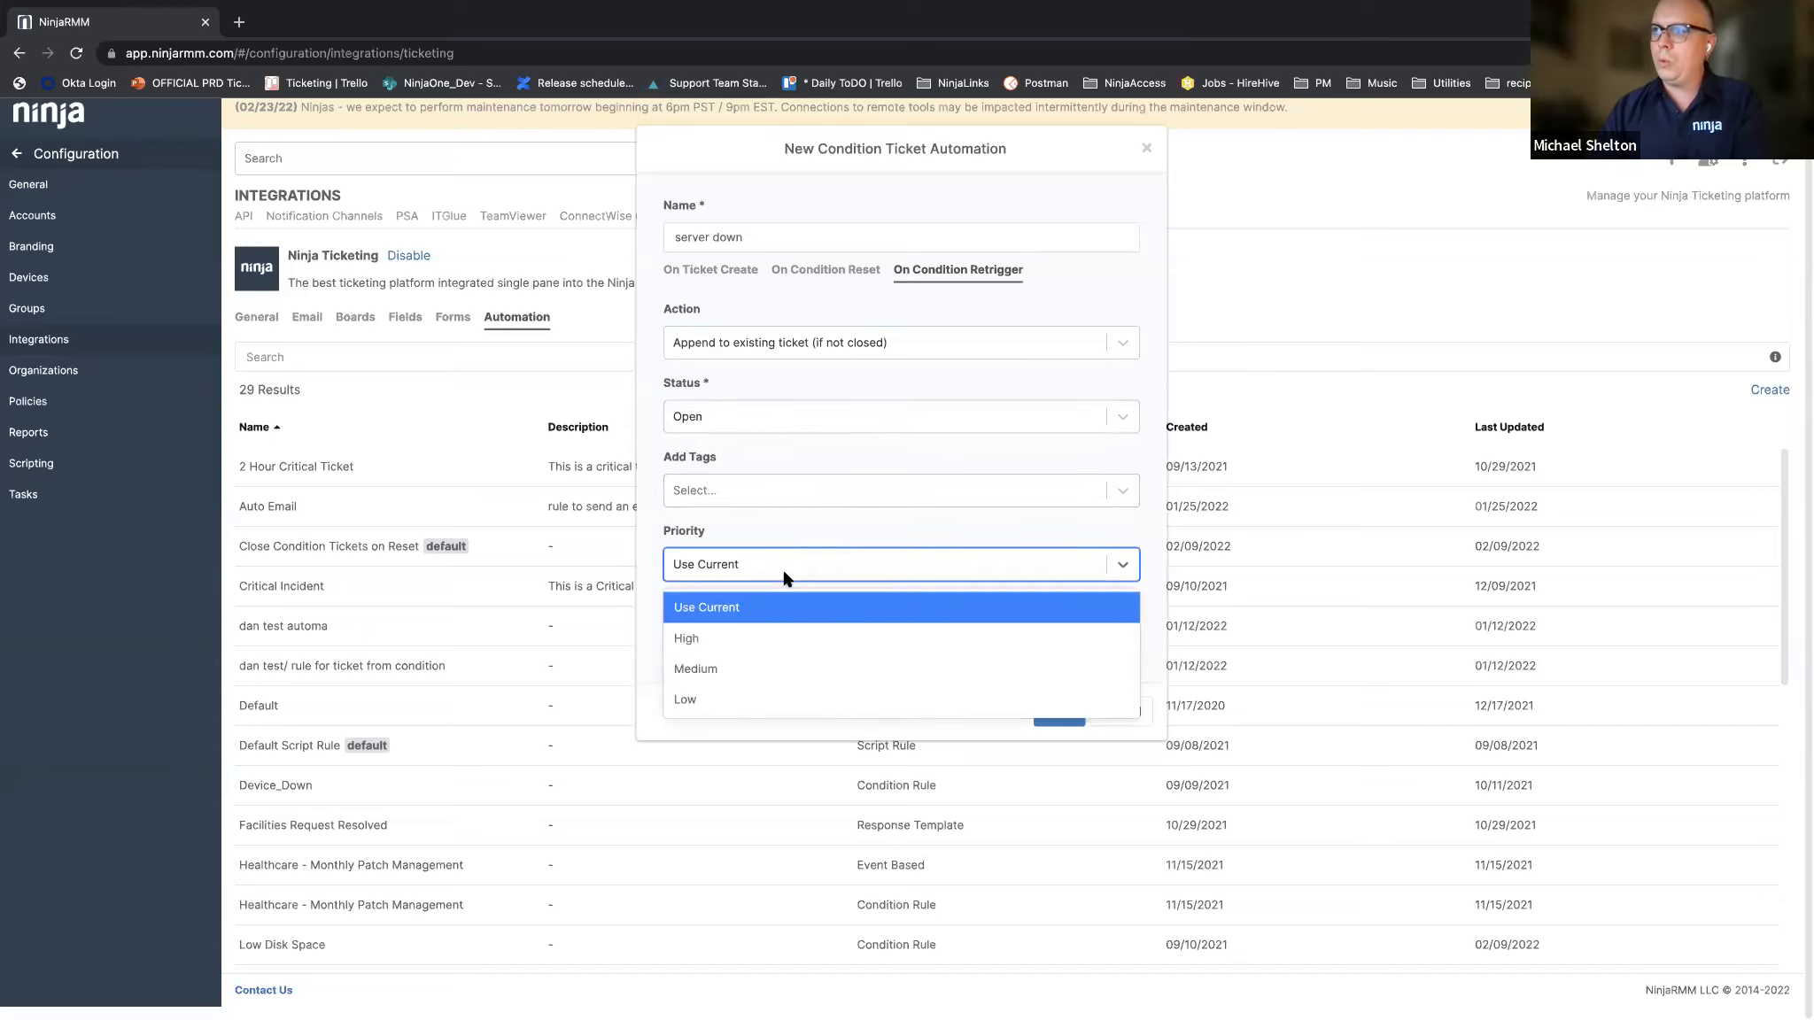
click(744, 638)
click(707, 642)
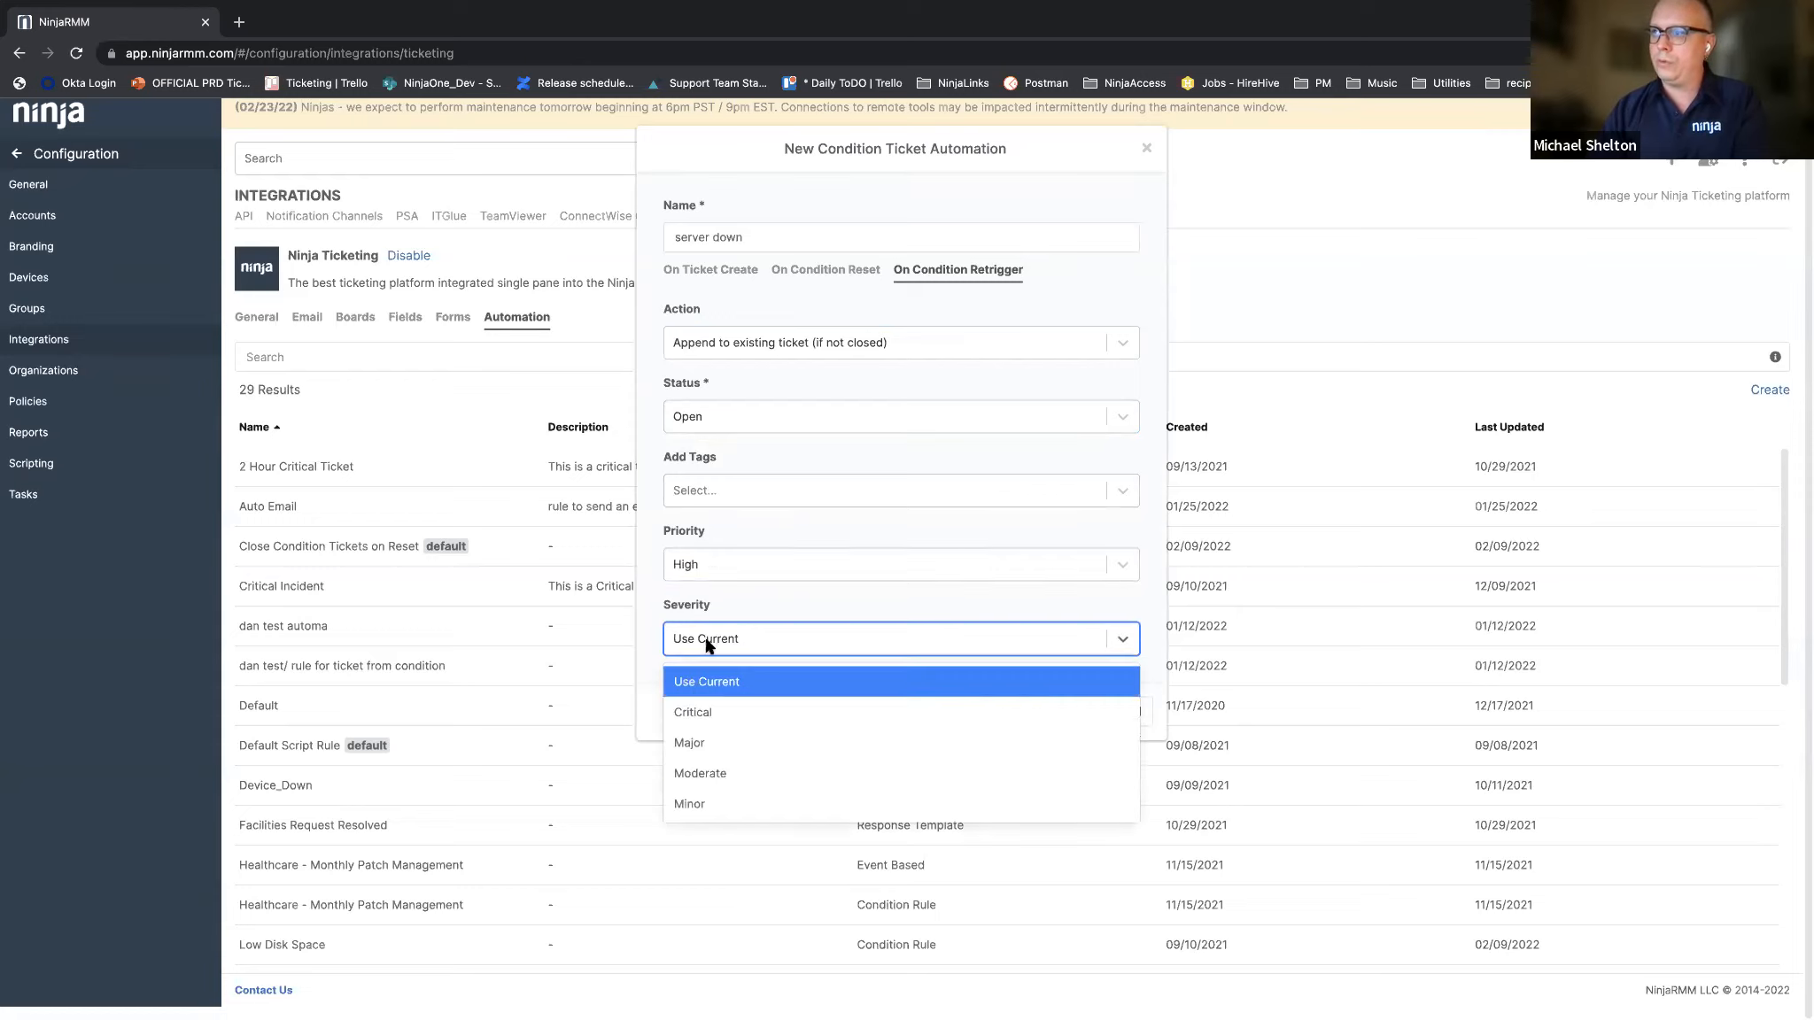
click(688, 715)
click(827, 689)
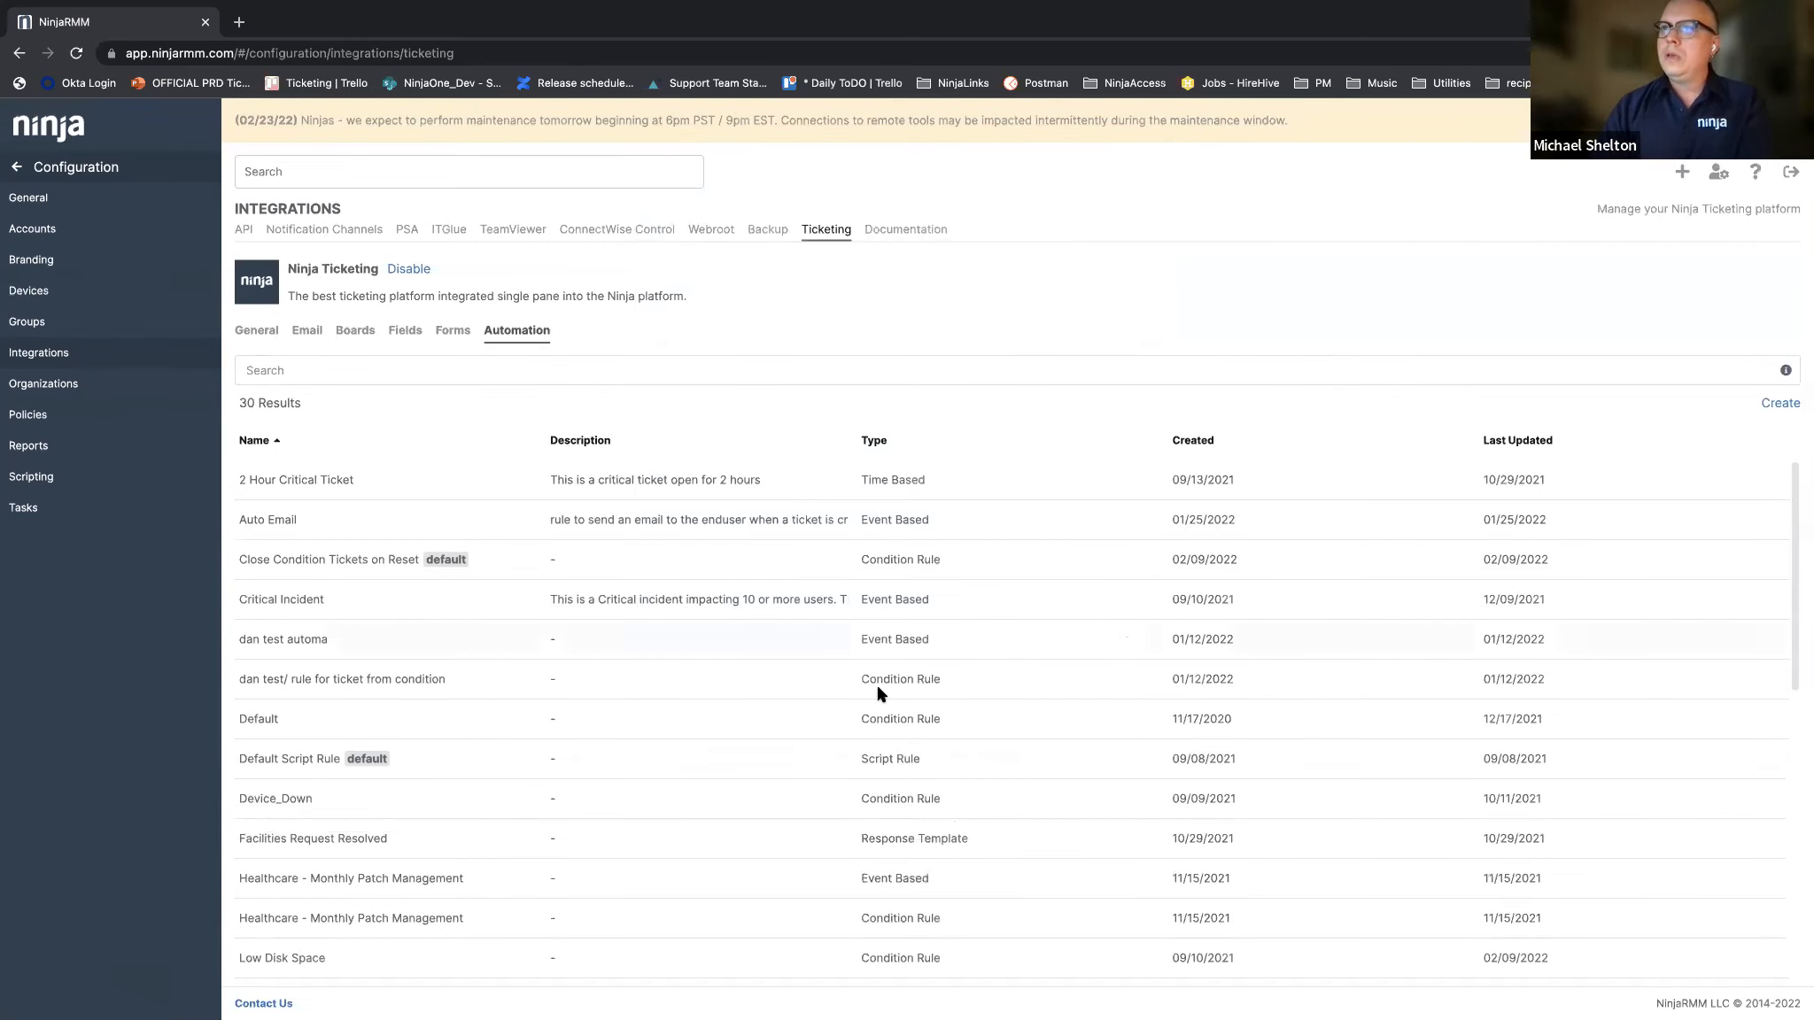
Step: Open the 'Print Spooler' Service is down condition in the Clean Teeth - Paris agent policy
click(32, 414)
click(334, 338)
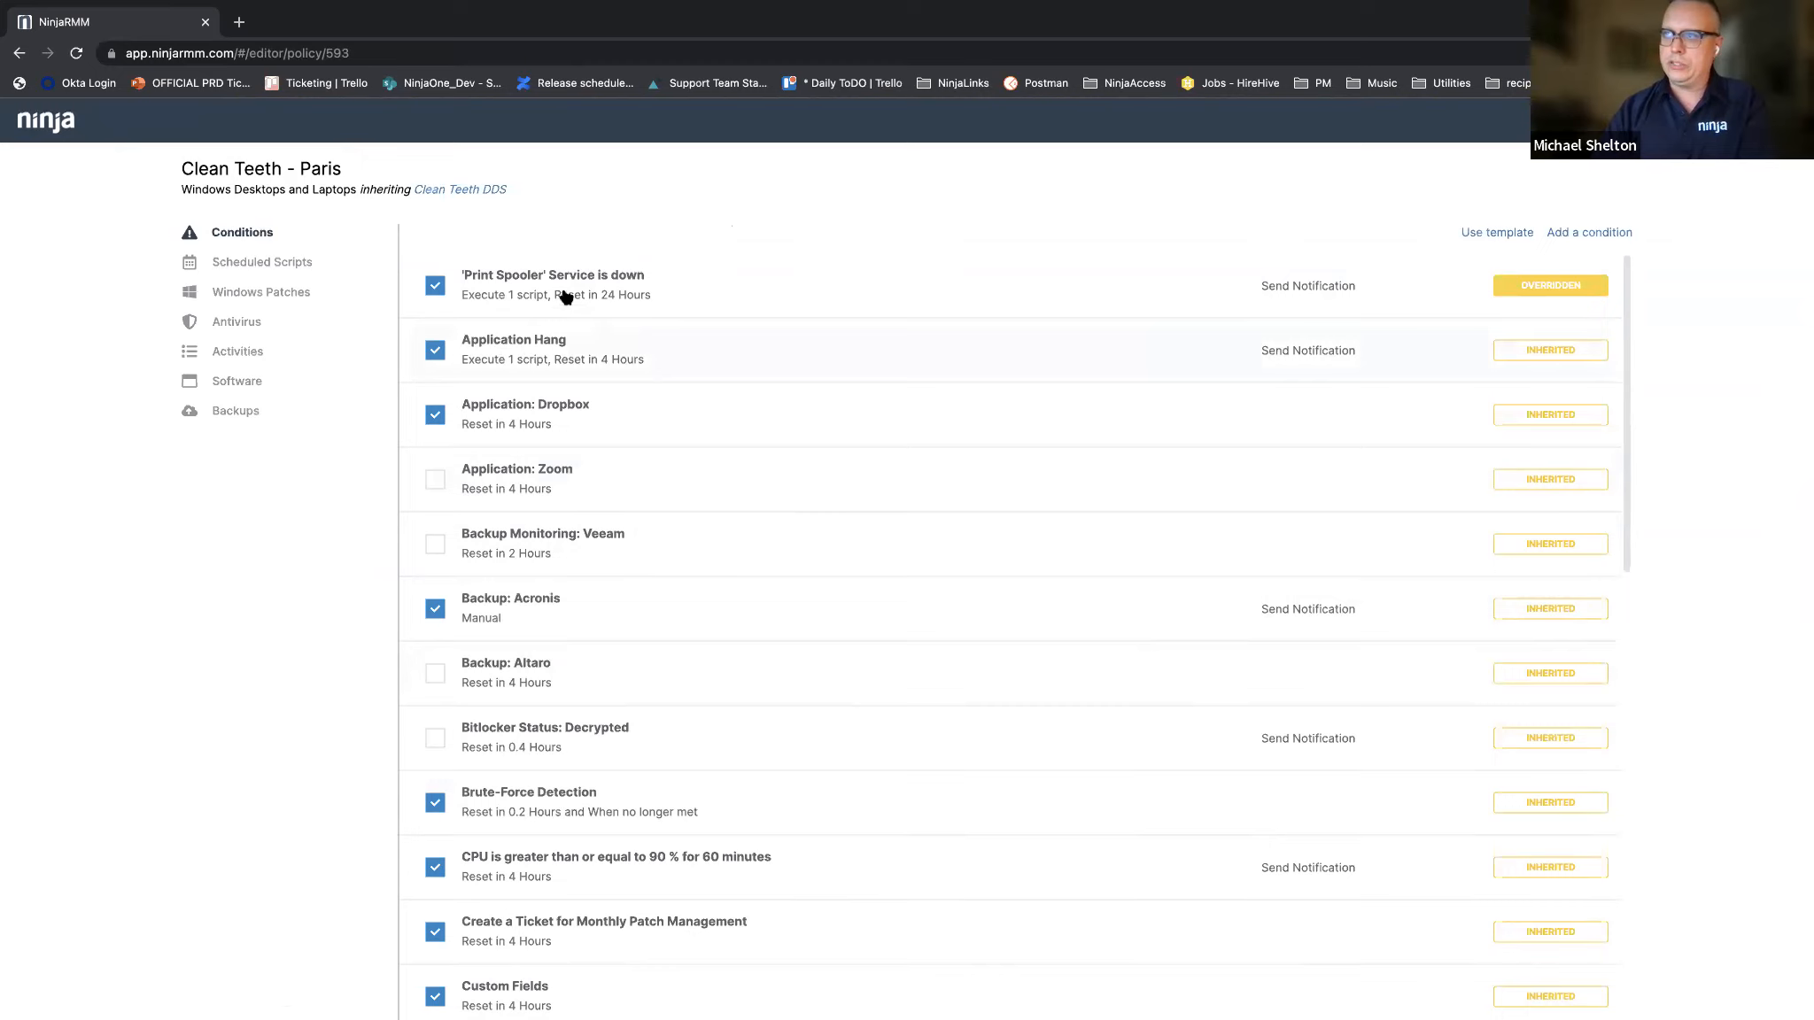
click(511, 280)
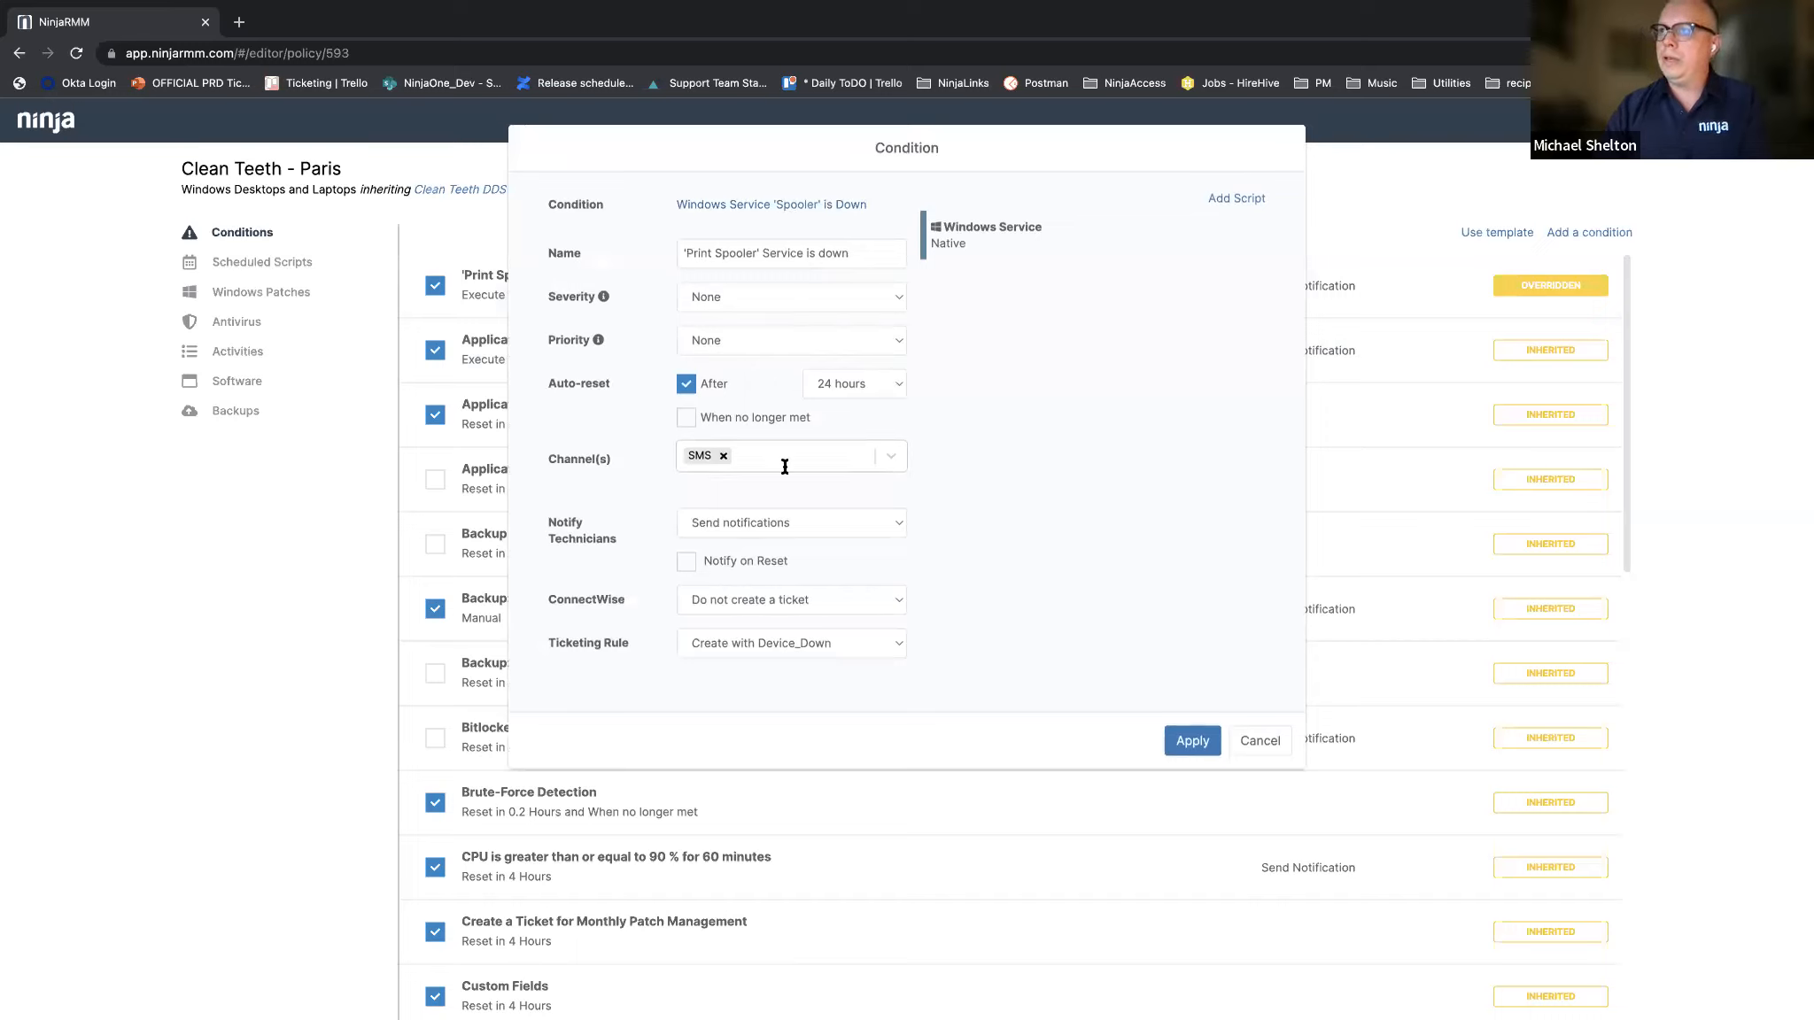
Step: Examine the condition's ConnectWise and Ticketing Rule settings and the available ticketing rules, keeping Create with Device_Down
drag(556, 644, 628, 644)
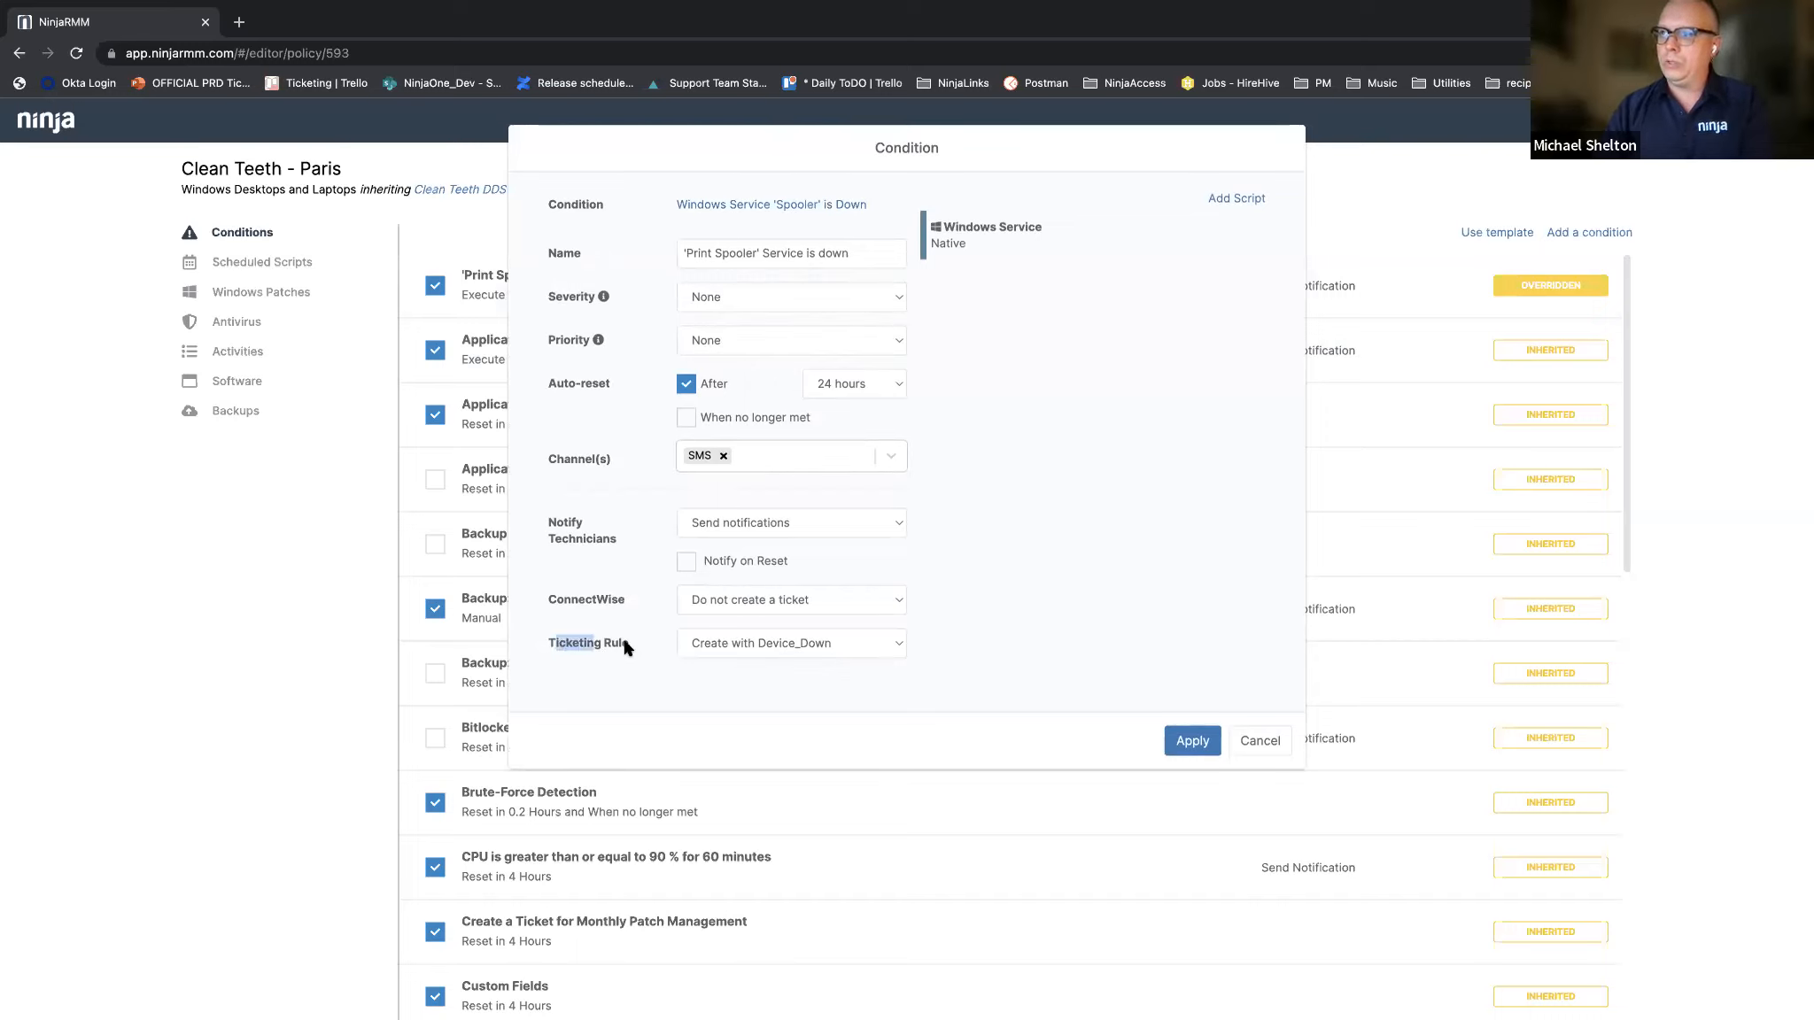
drag(549, 599, 630, 605)
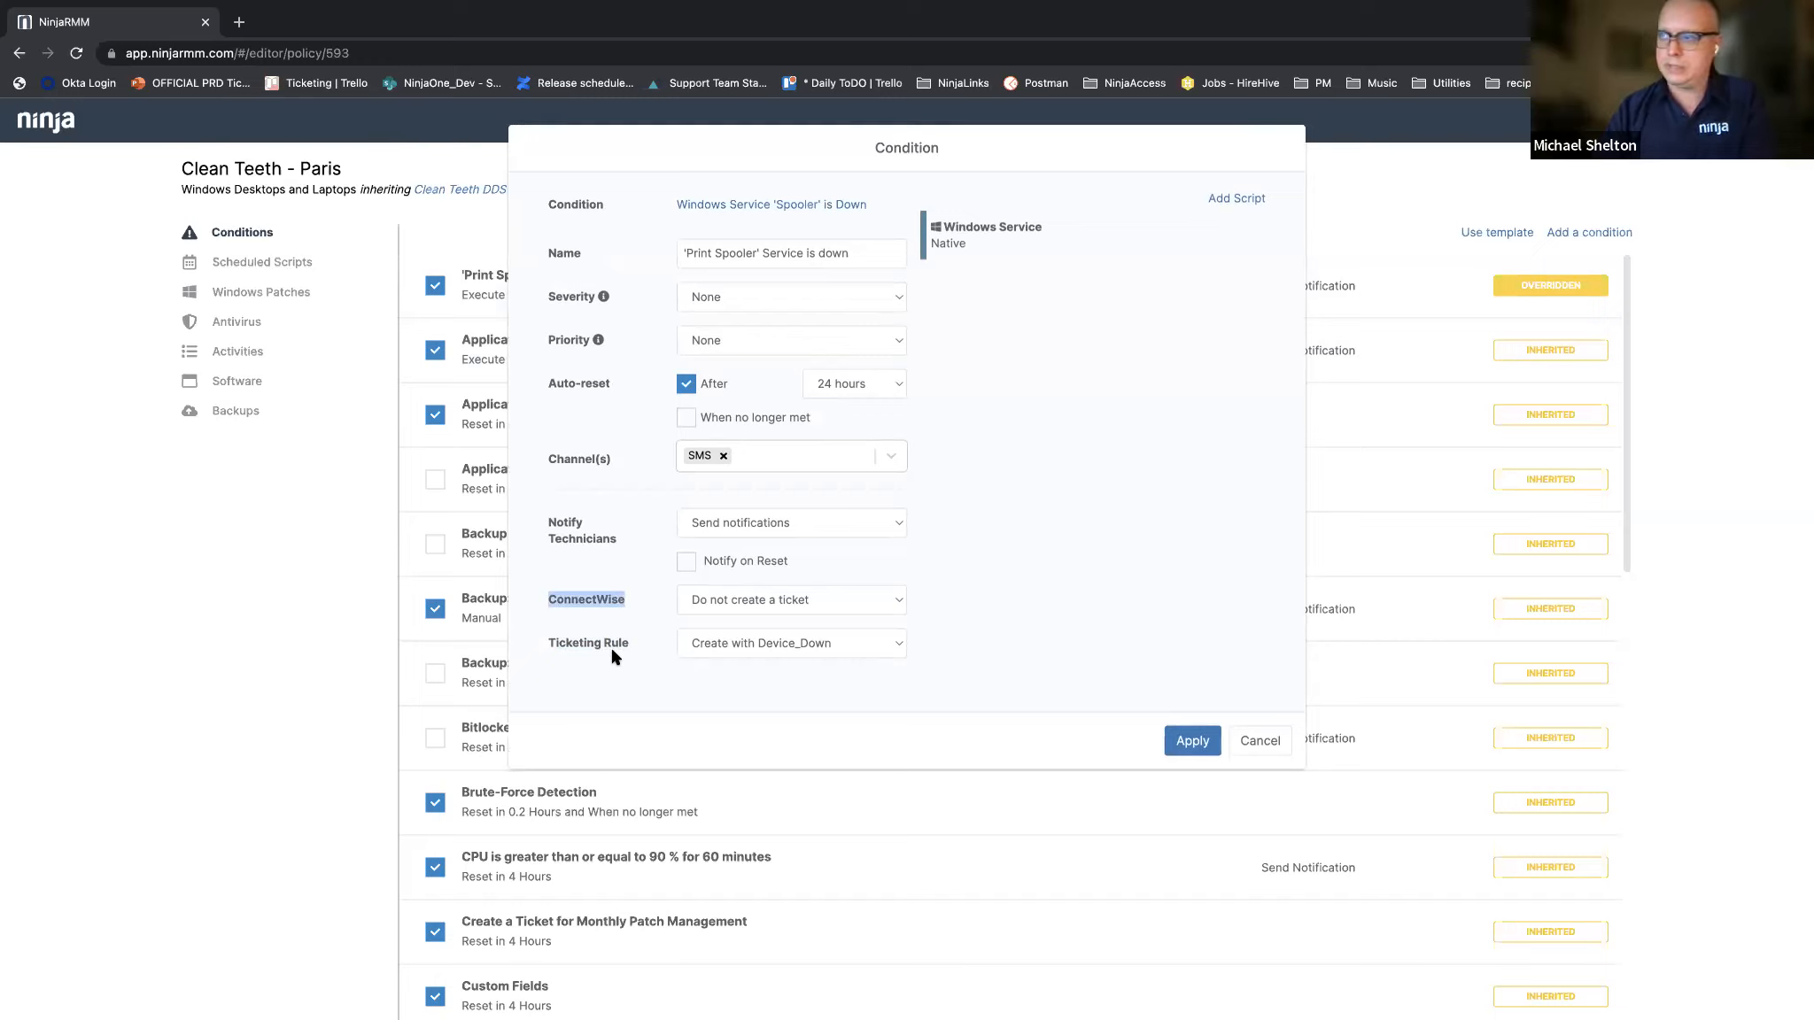
click(591, 603)
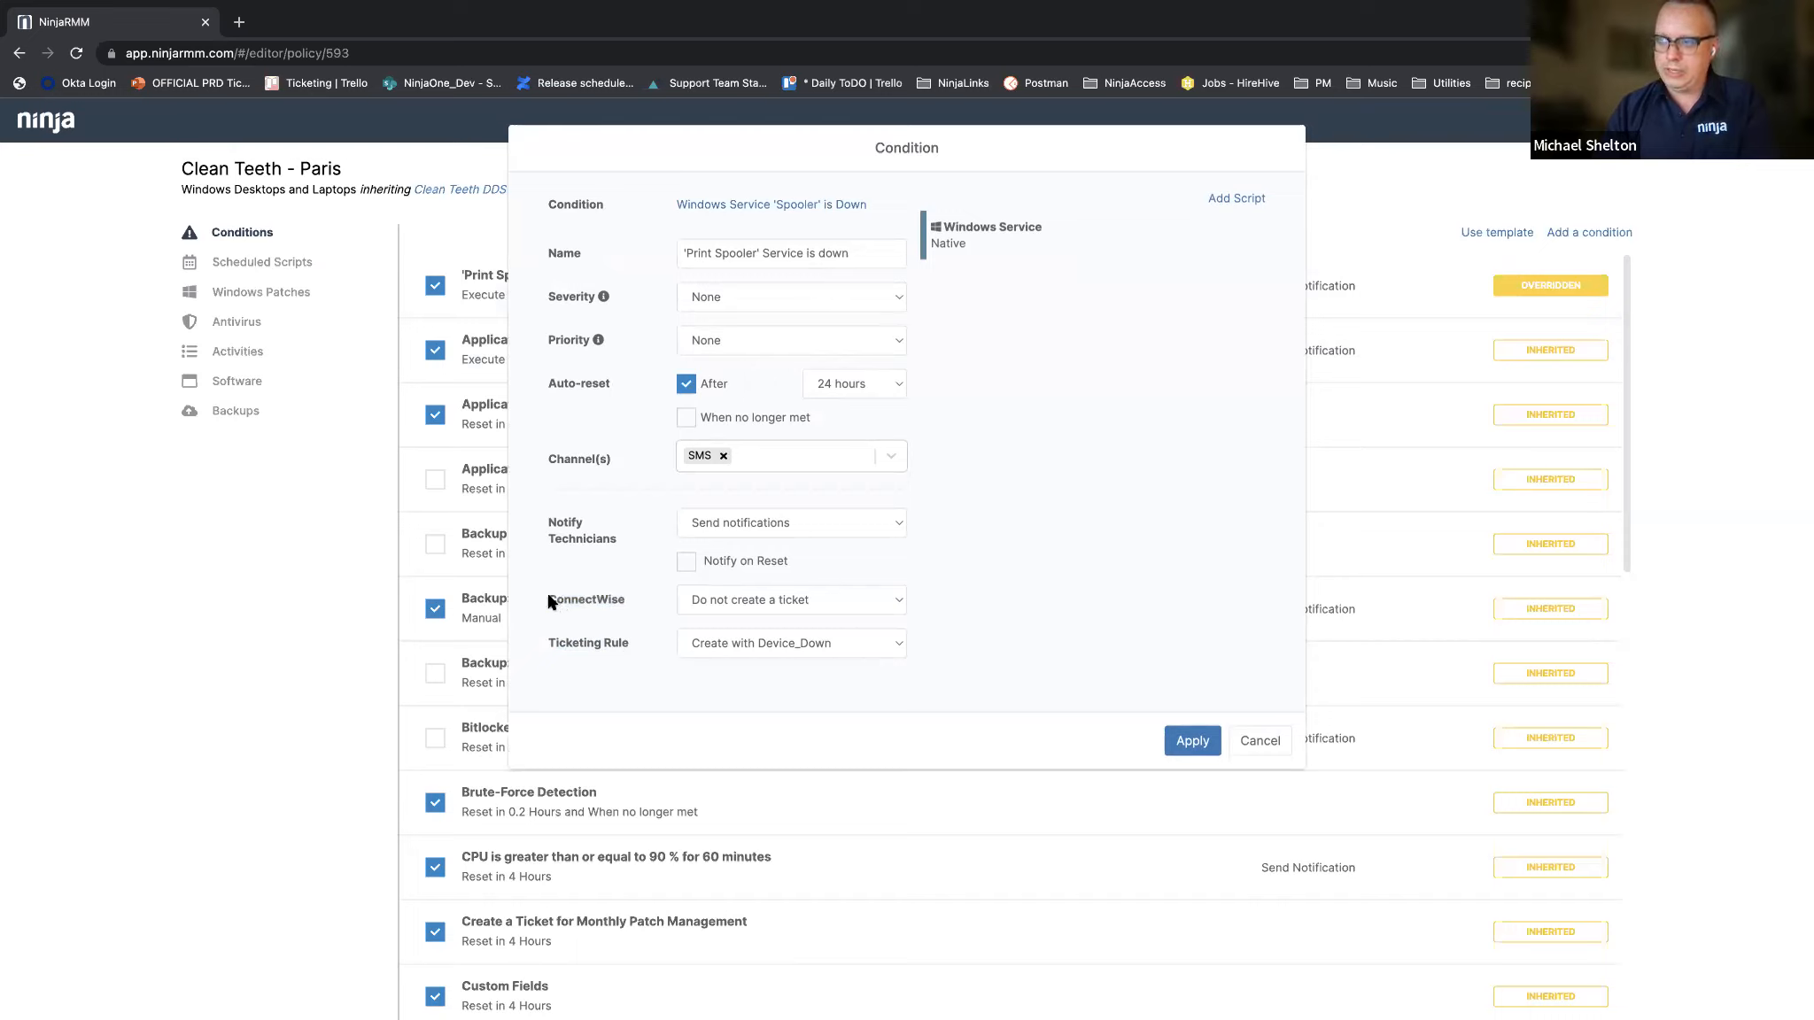
double_click(594, 604)
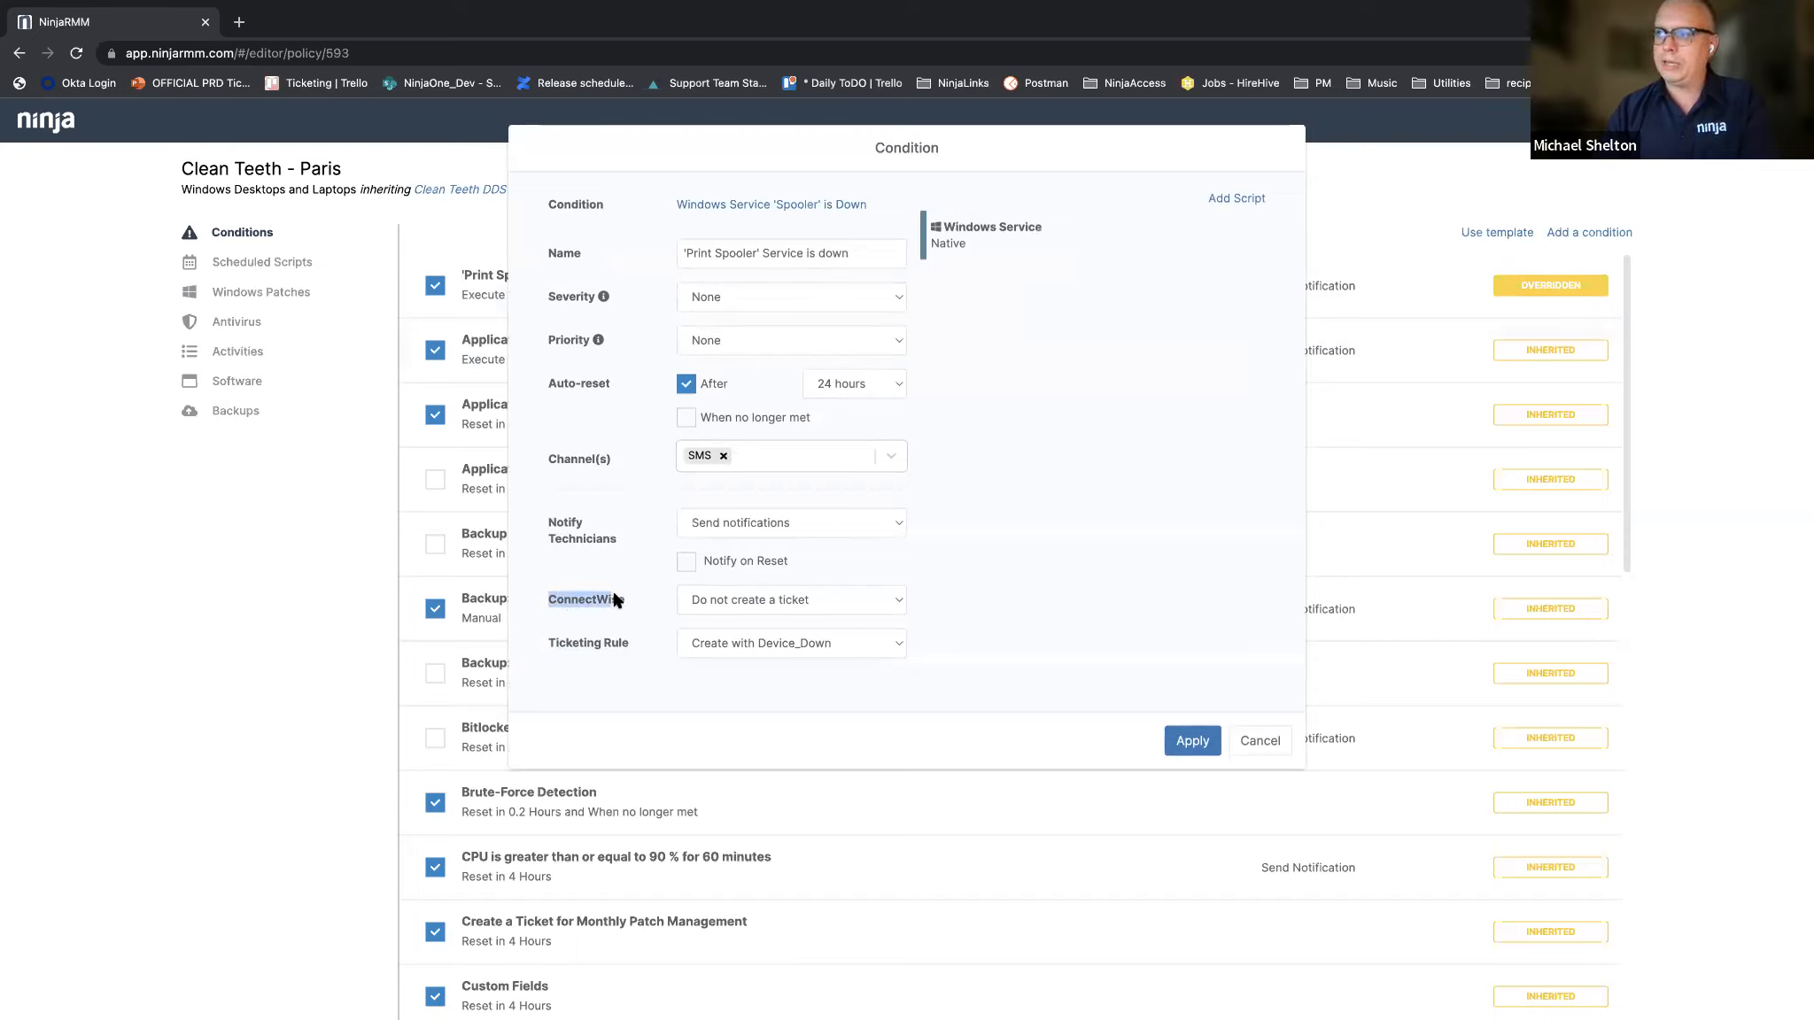
click(556, 639)
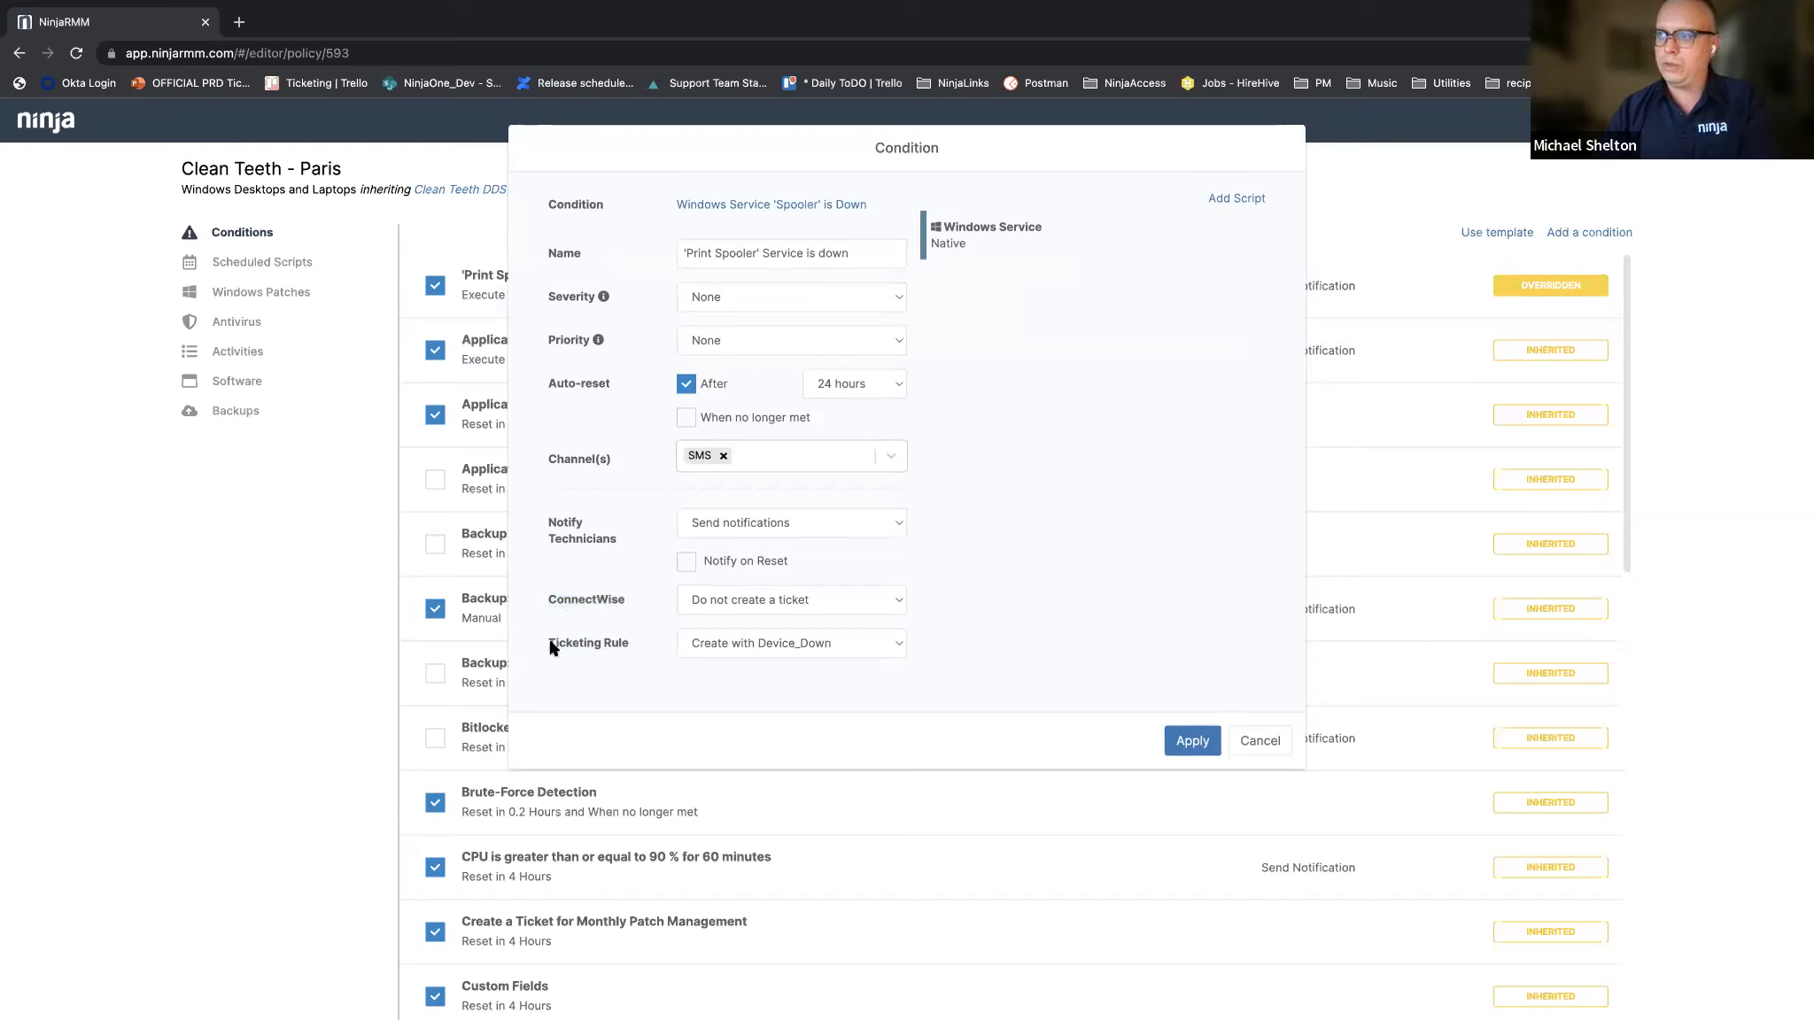
double_click(550, 646)
click(847, 644)
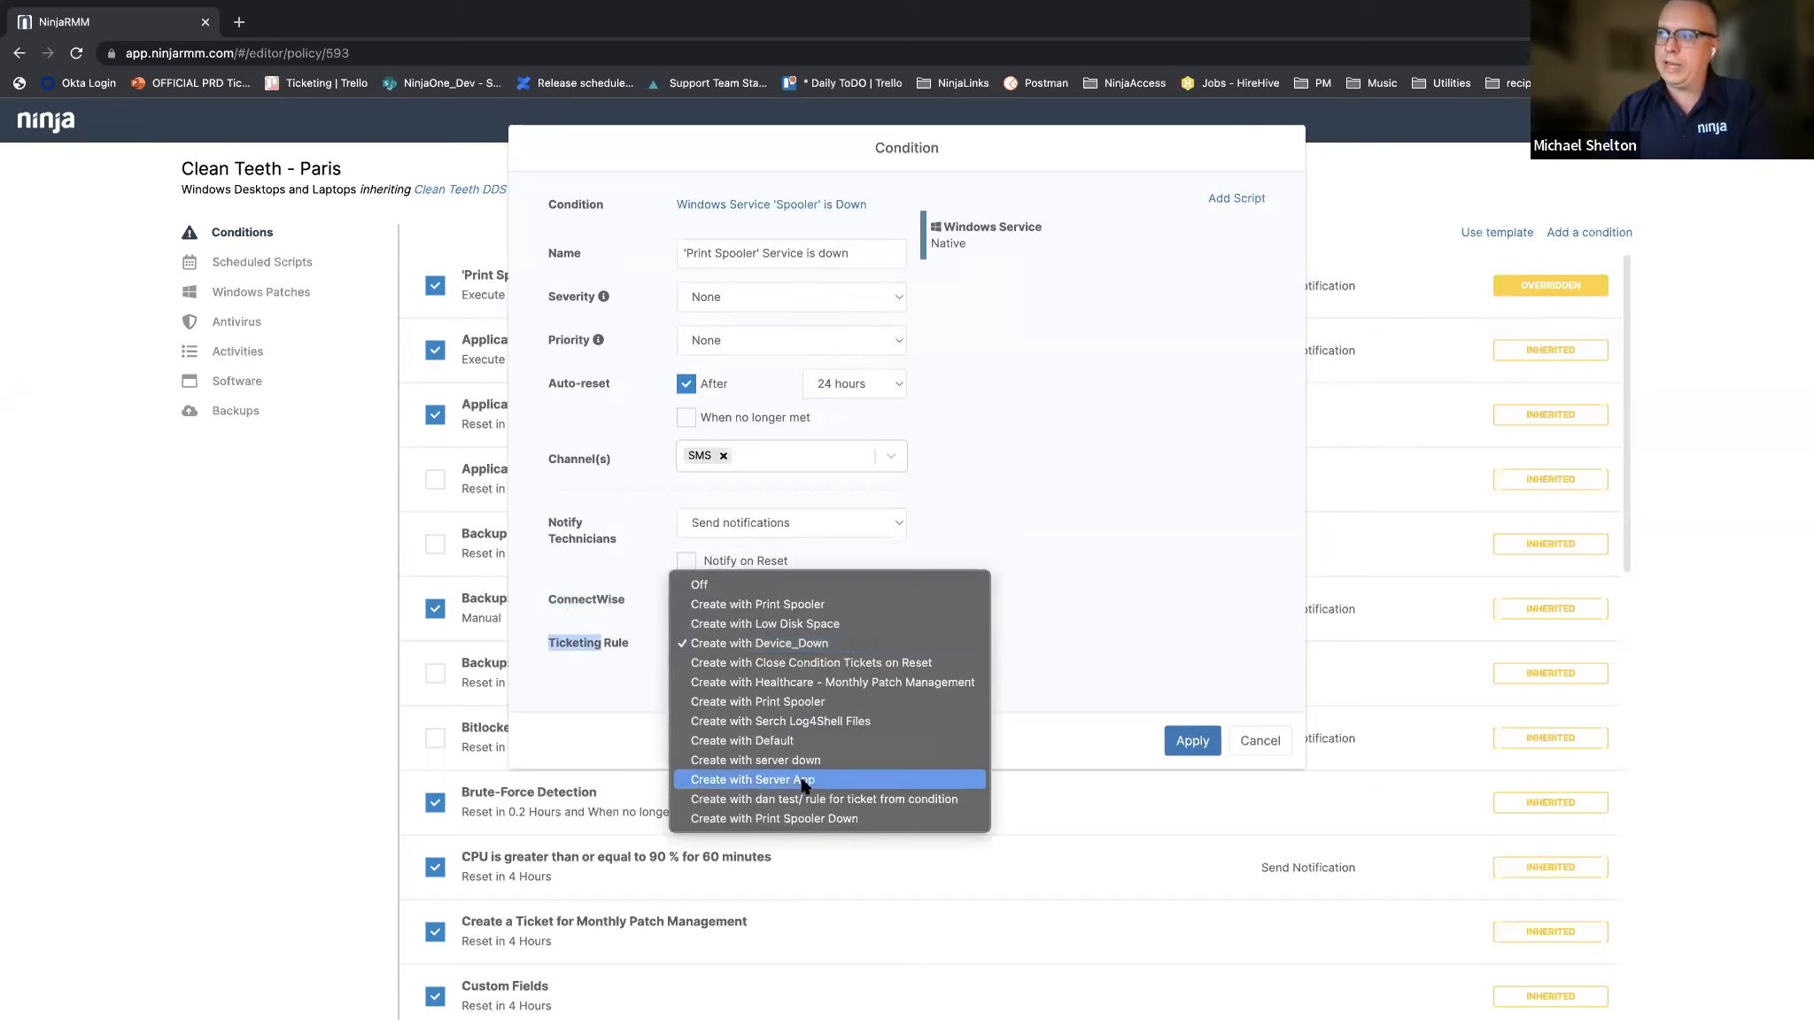
click(808, 645)
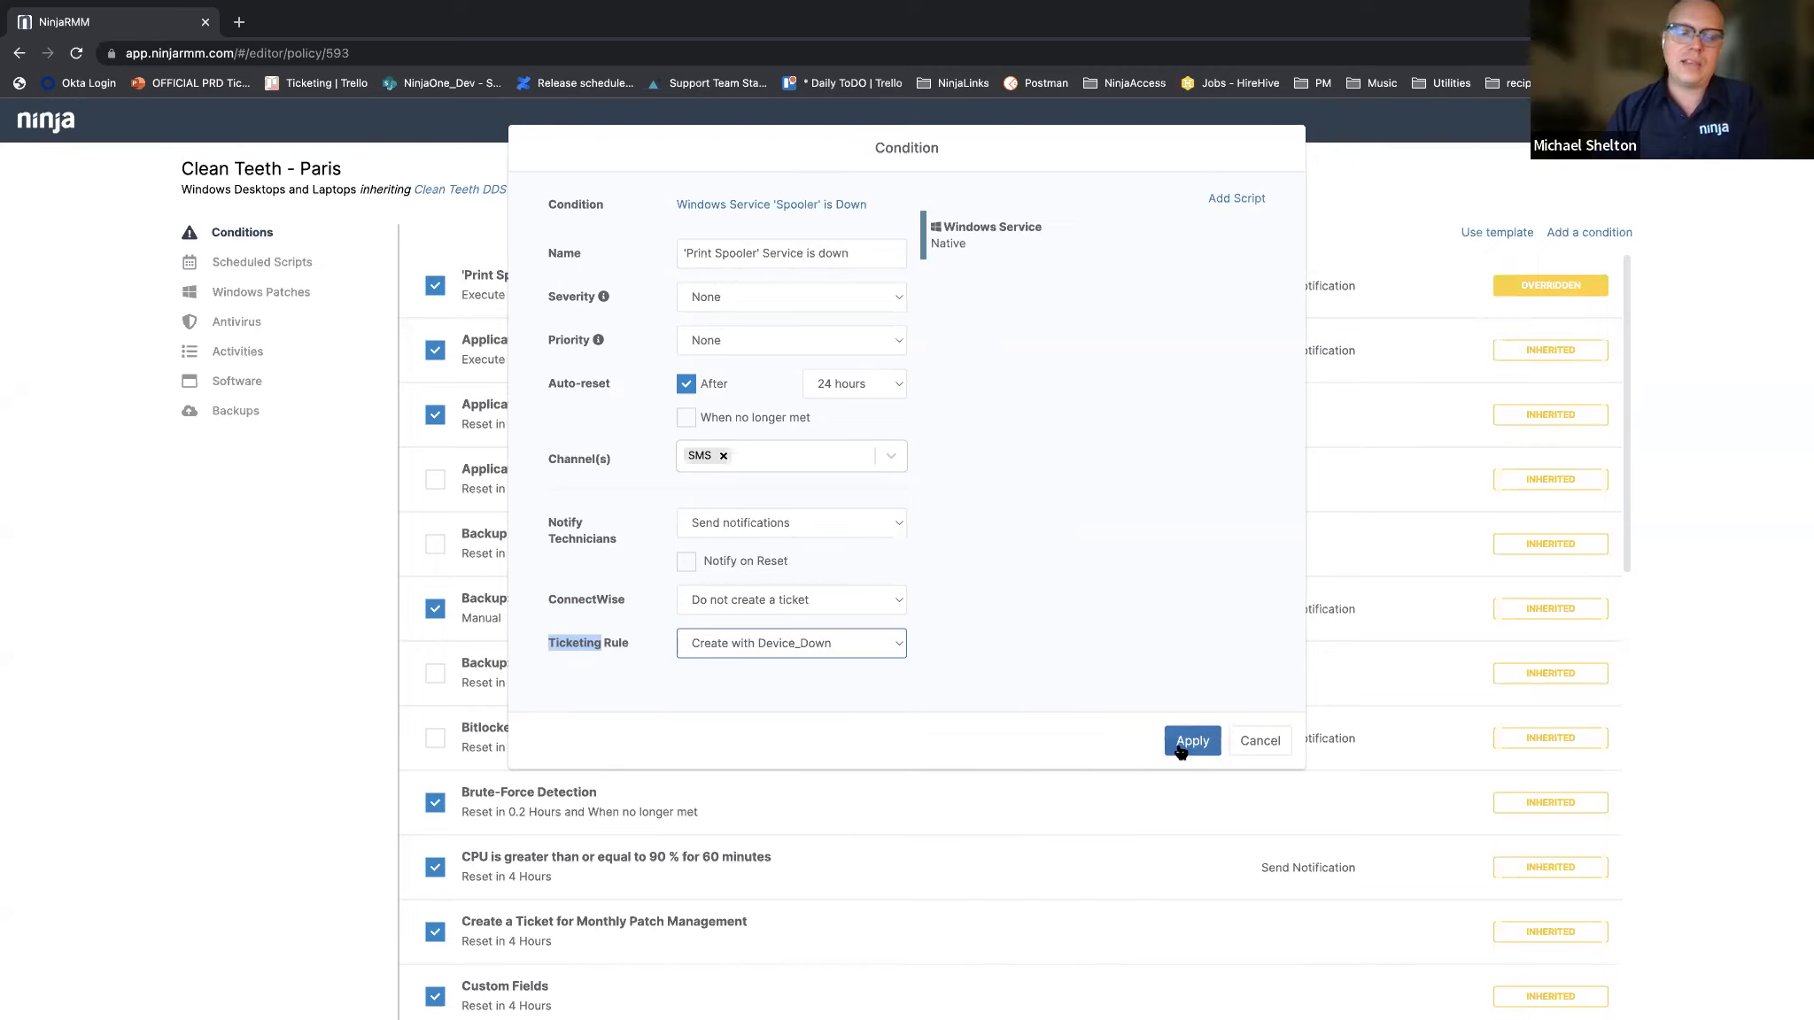
Step: Cancel the condition dialog and close the Clean Teeth - Paris policy to return to the agent policies list
click(1261, 744)
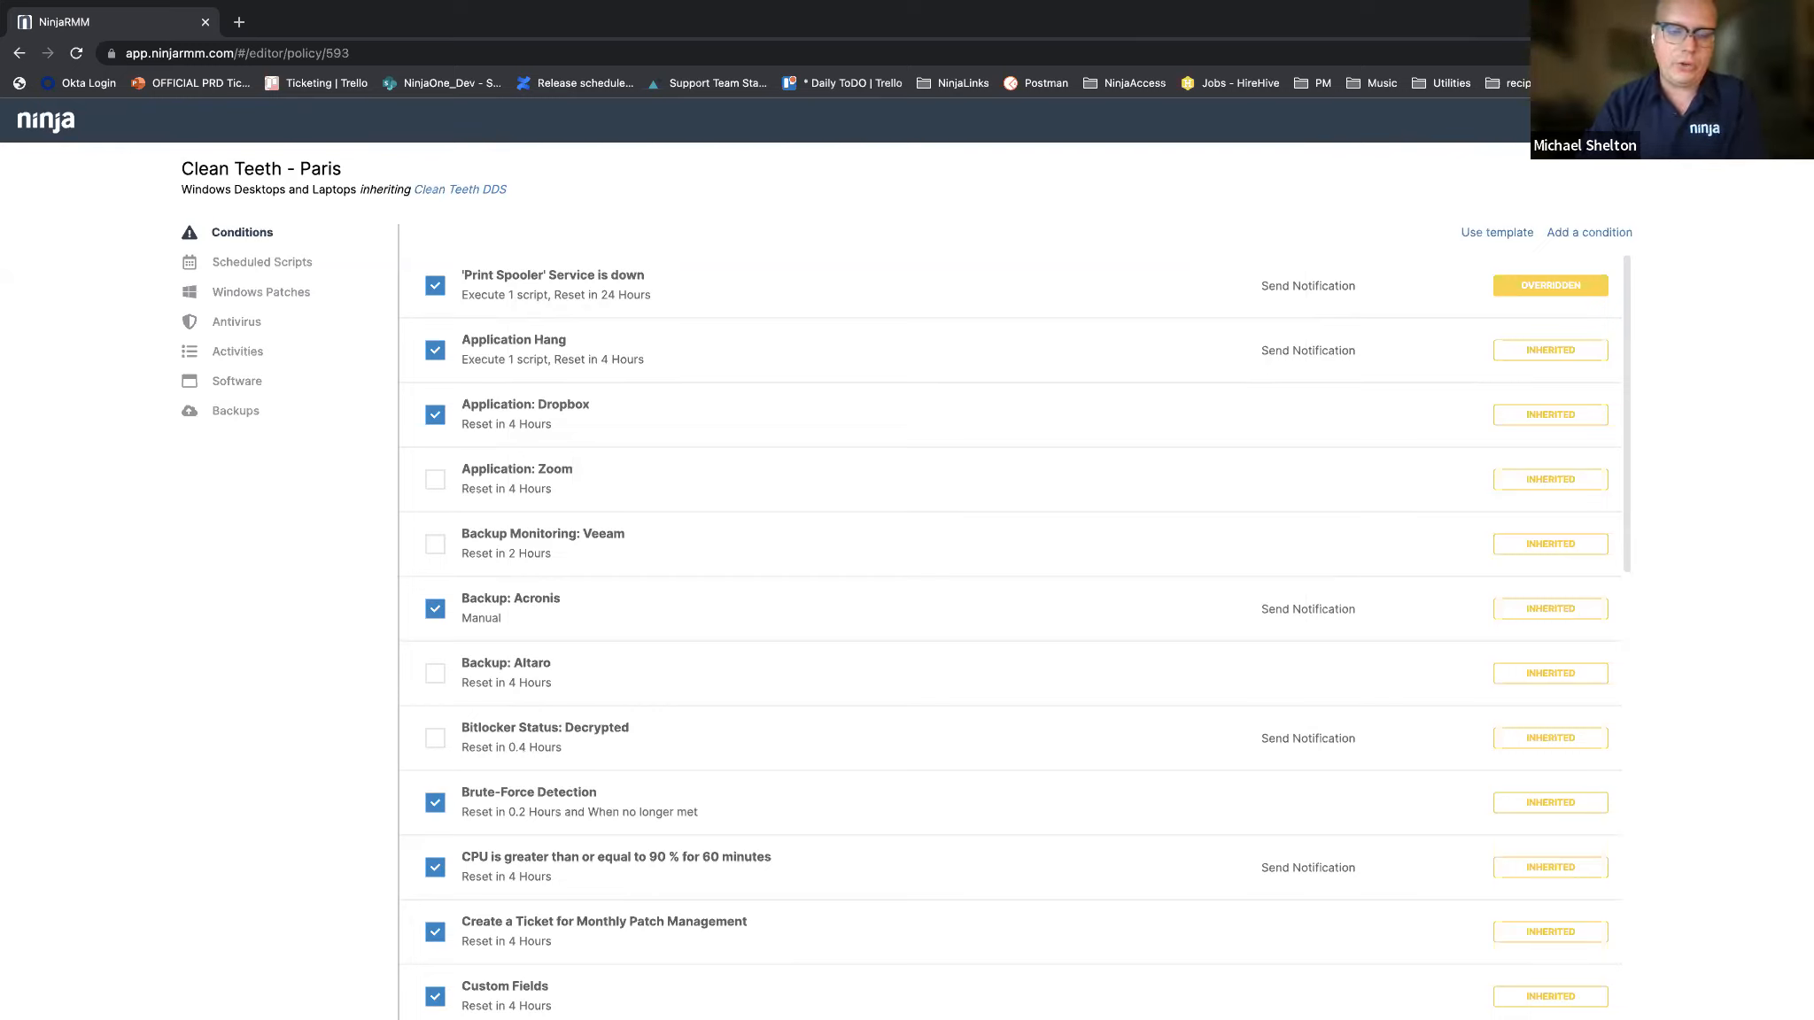
click(1762, 120)
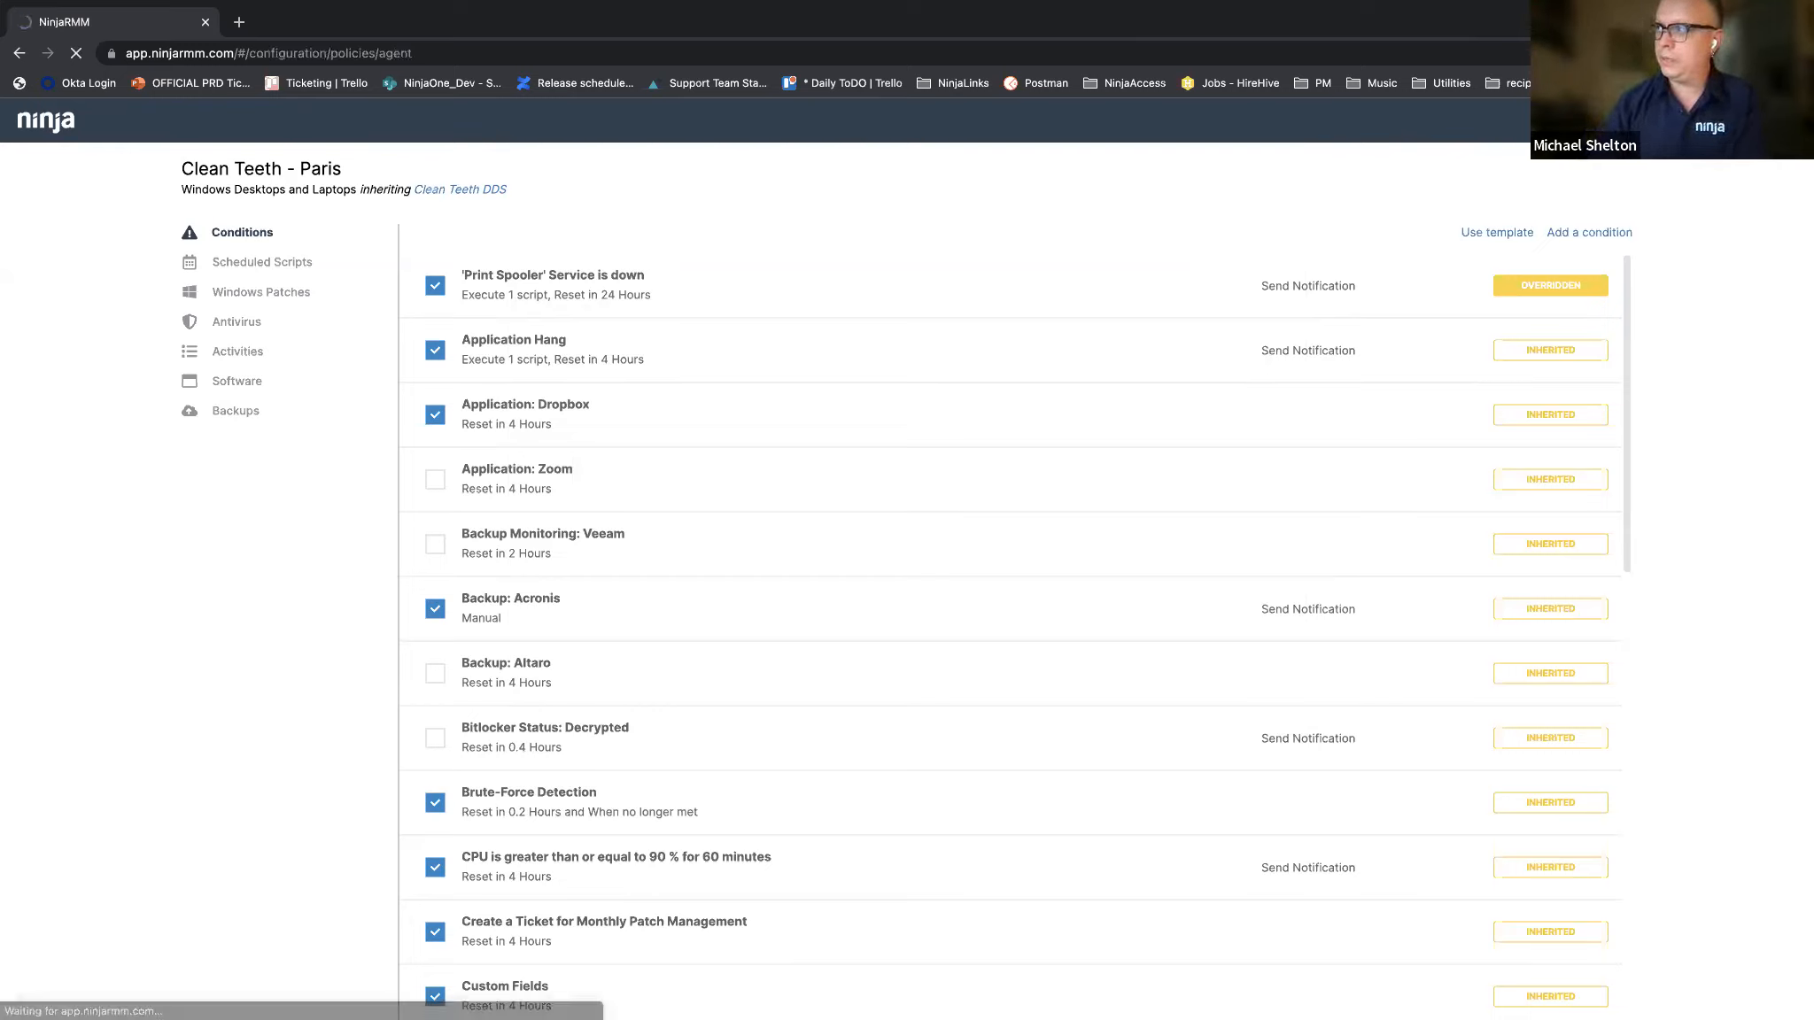
mouse_move(874, 1002)
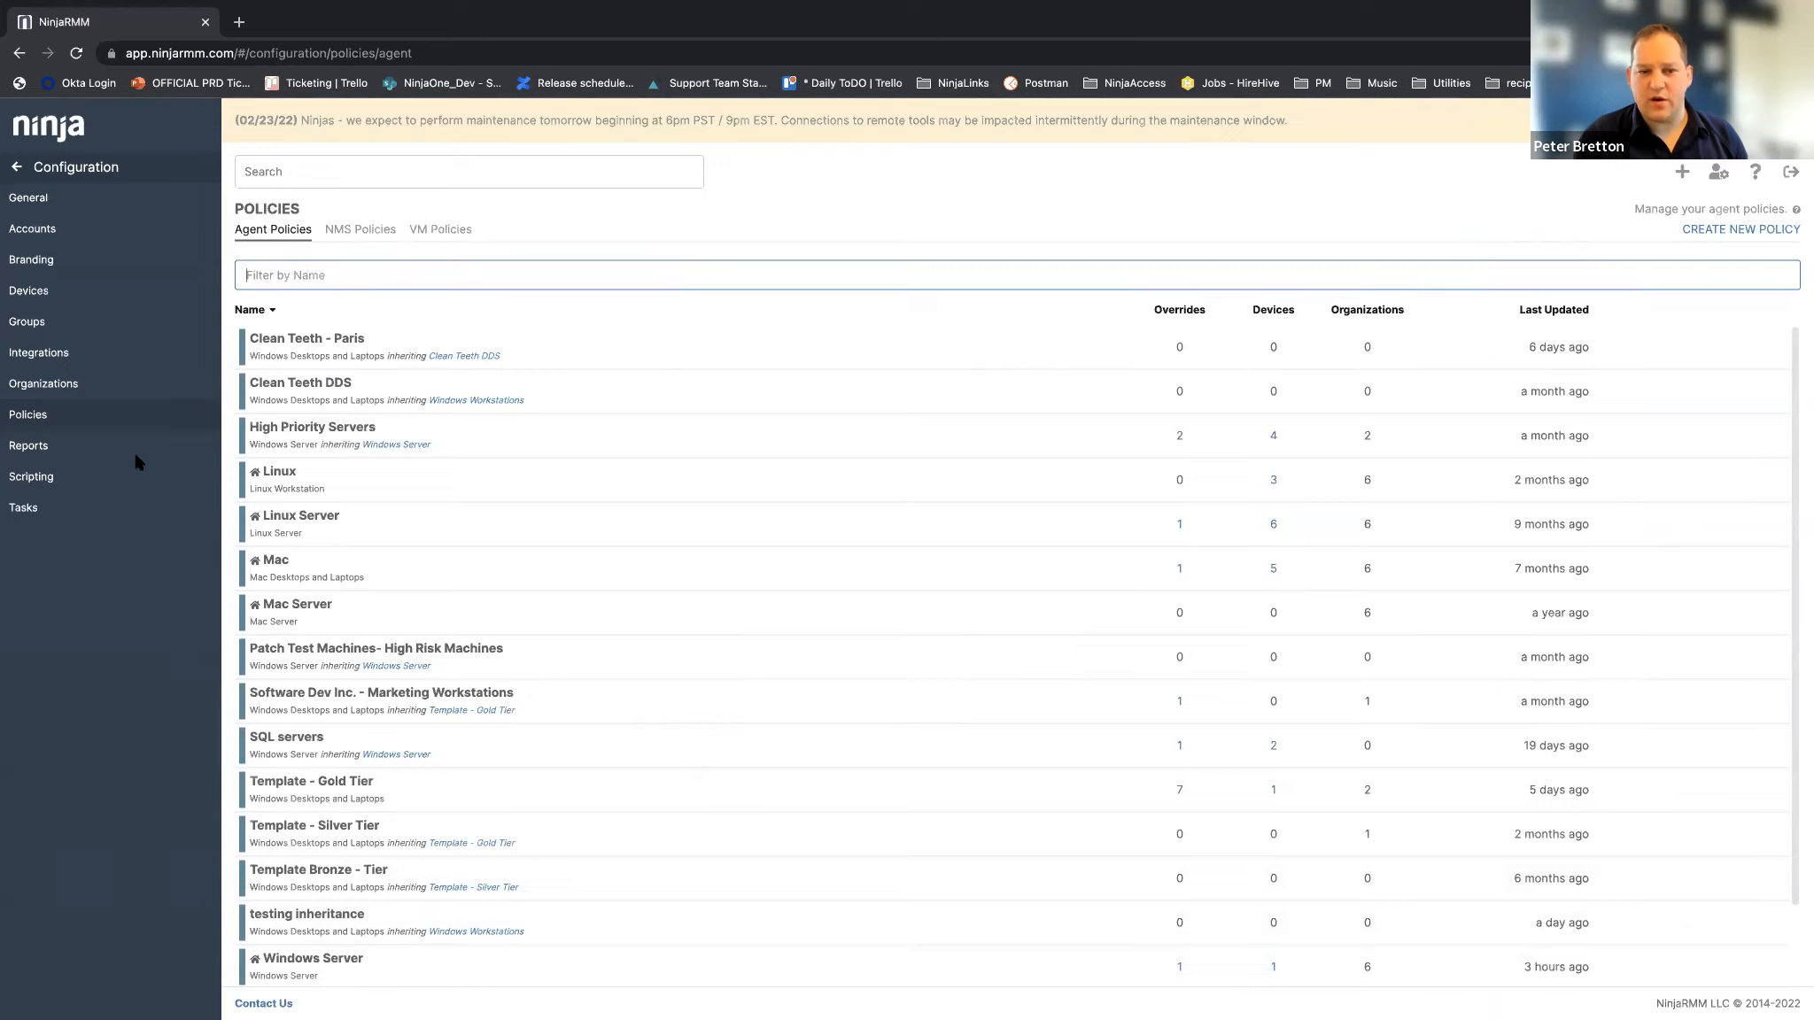
Step: Open the Application Hang condition in the Clean Teeth - Paris policy to view its Windows Event settings, and close both without changes
click(352, 338)
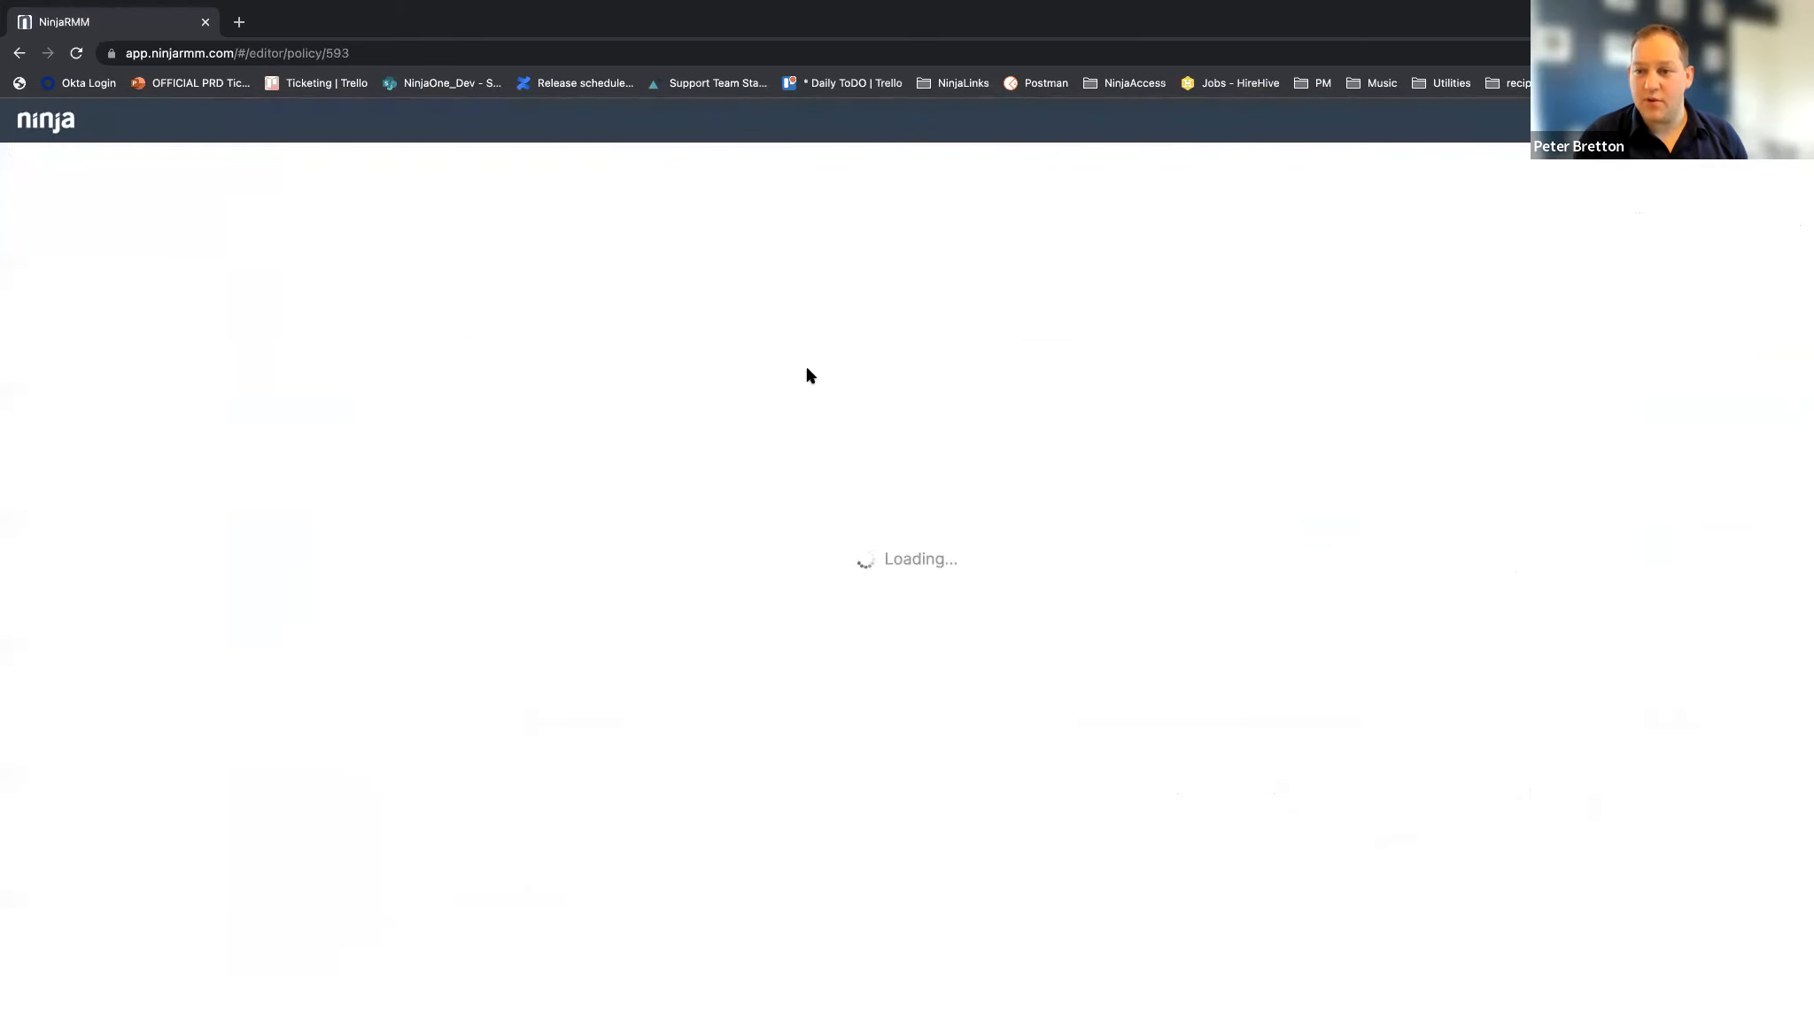
click(532, 342)
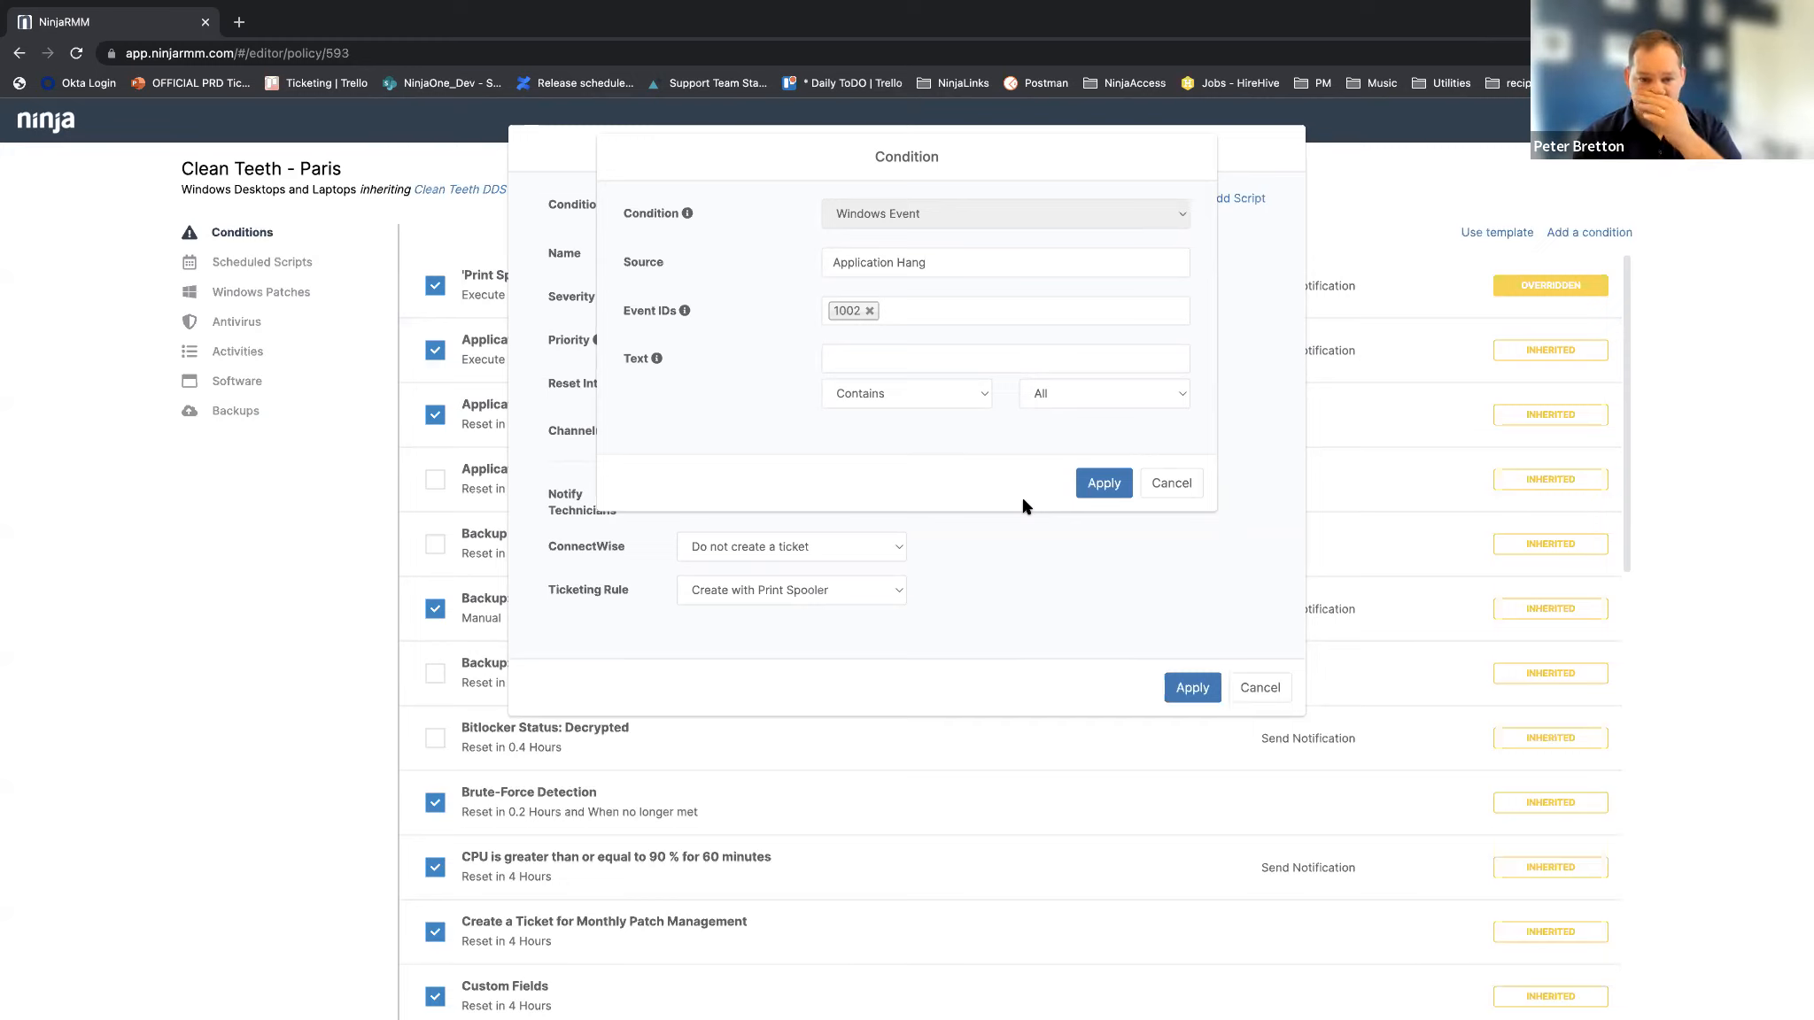
click(1178, 482)
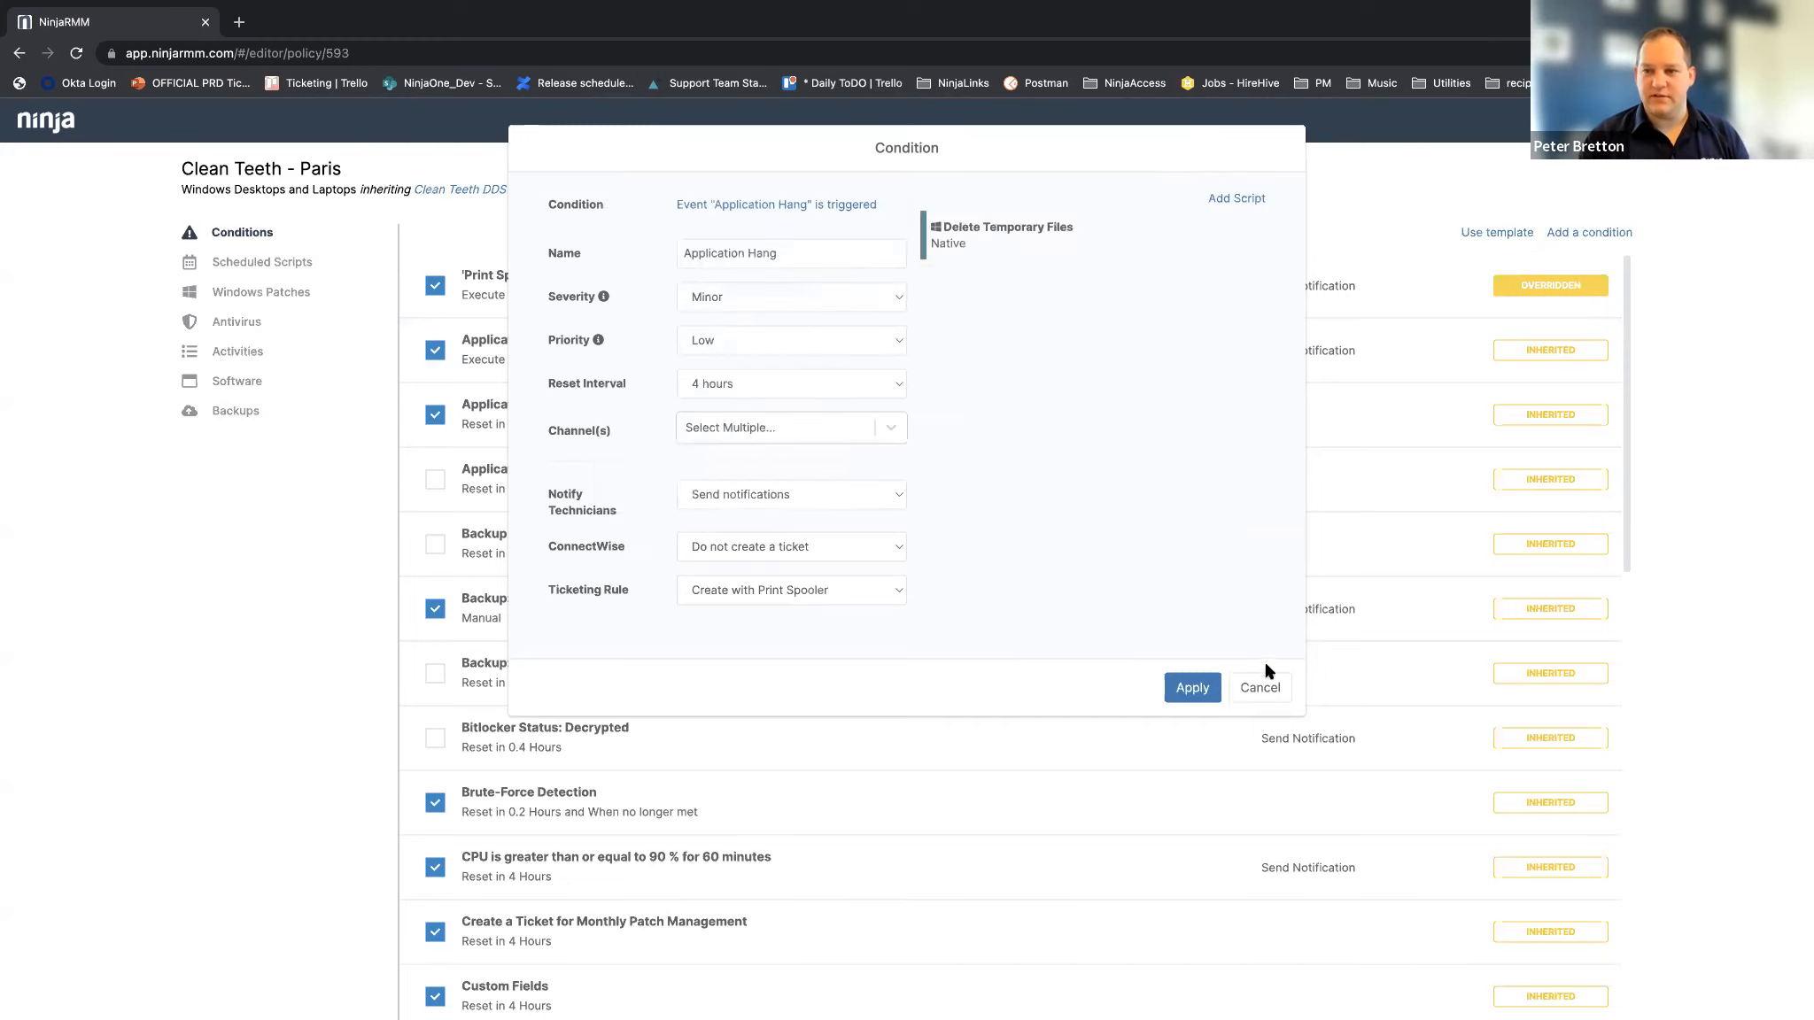
click(1267, 694)
click(1764, 120)
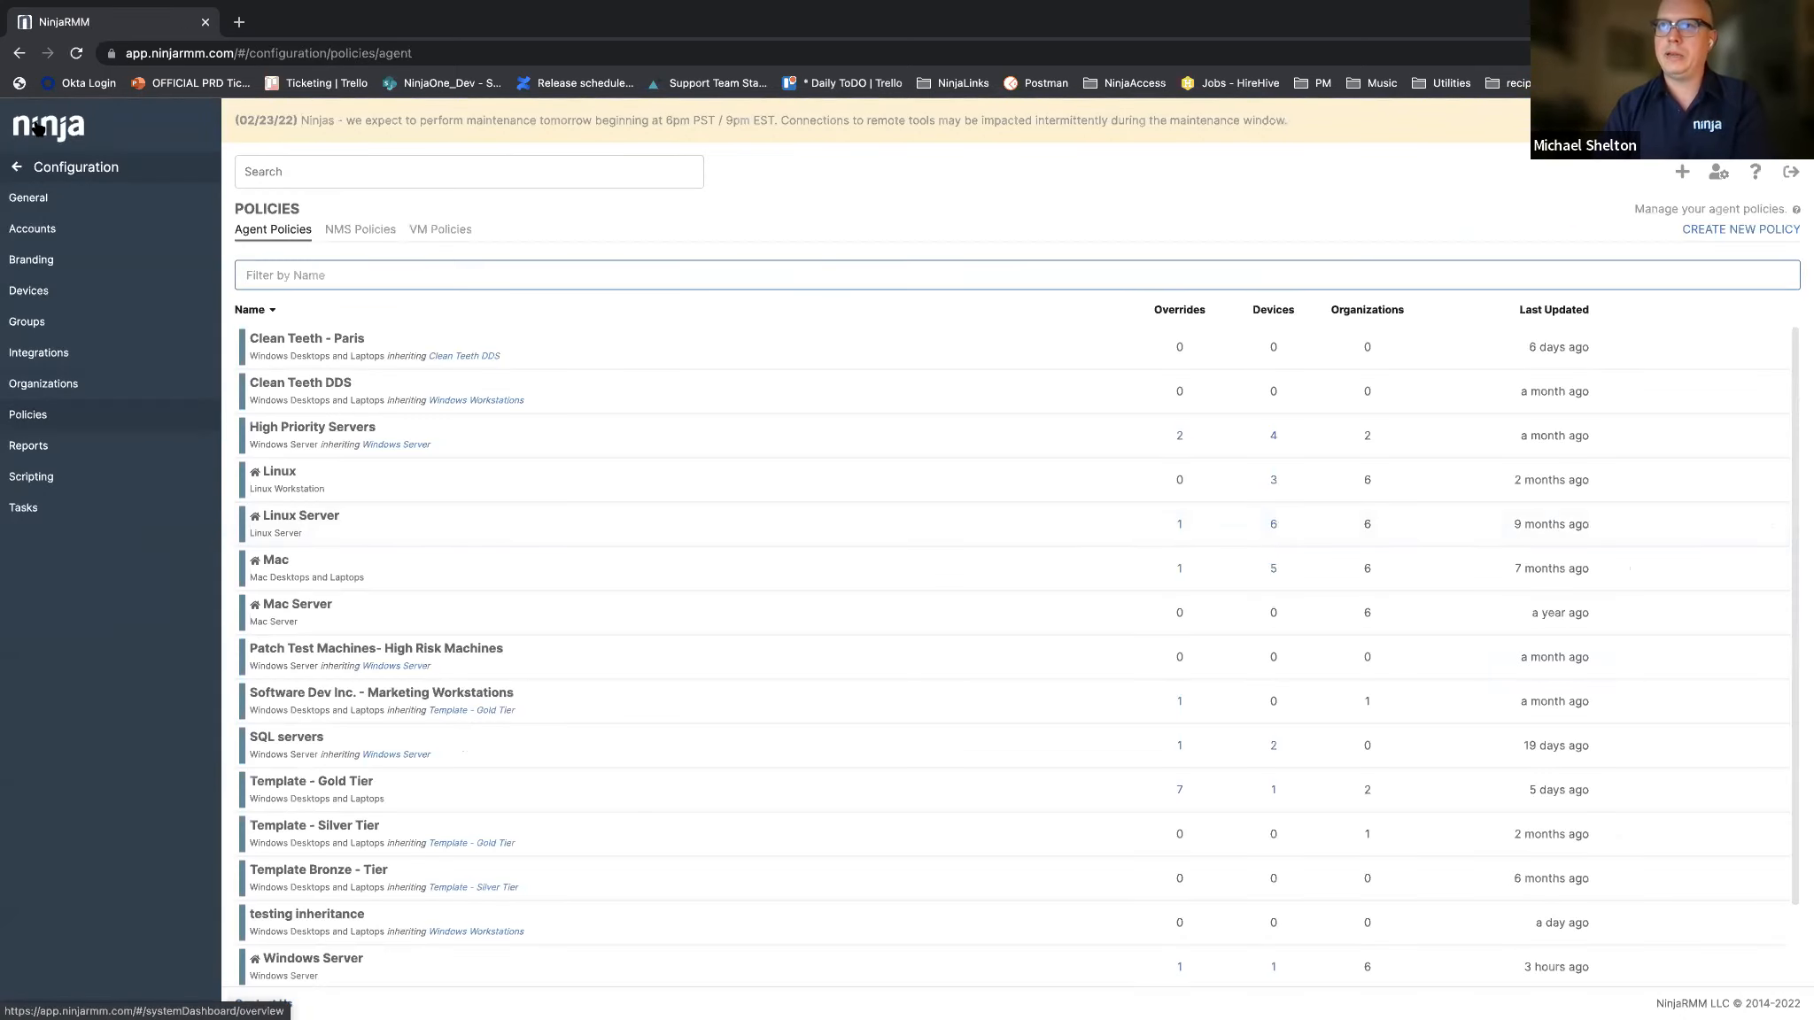
Step: Return to the dashboard, open recent ticket #1223 and examine its feed of condition-triggered entries
click(39, 129)
click(51, 620)
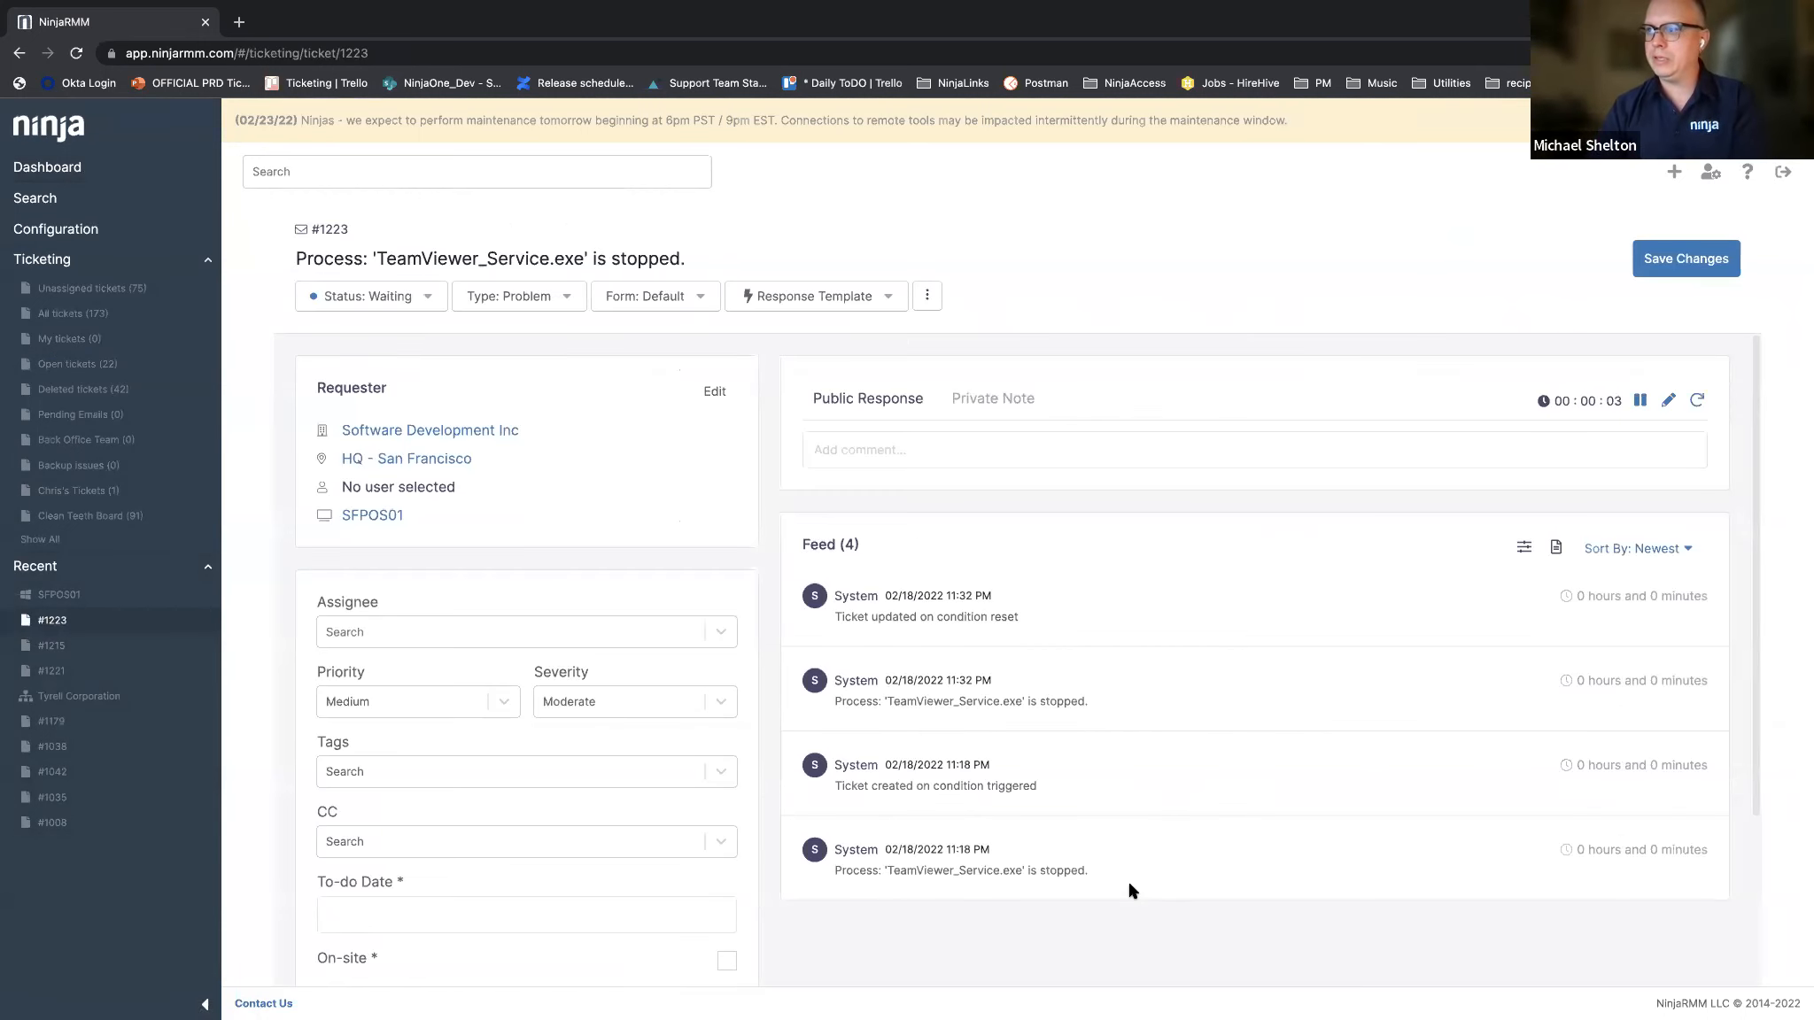
scroll(919, 858, down, 1)
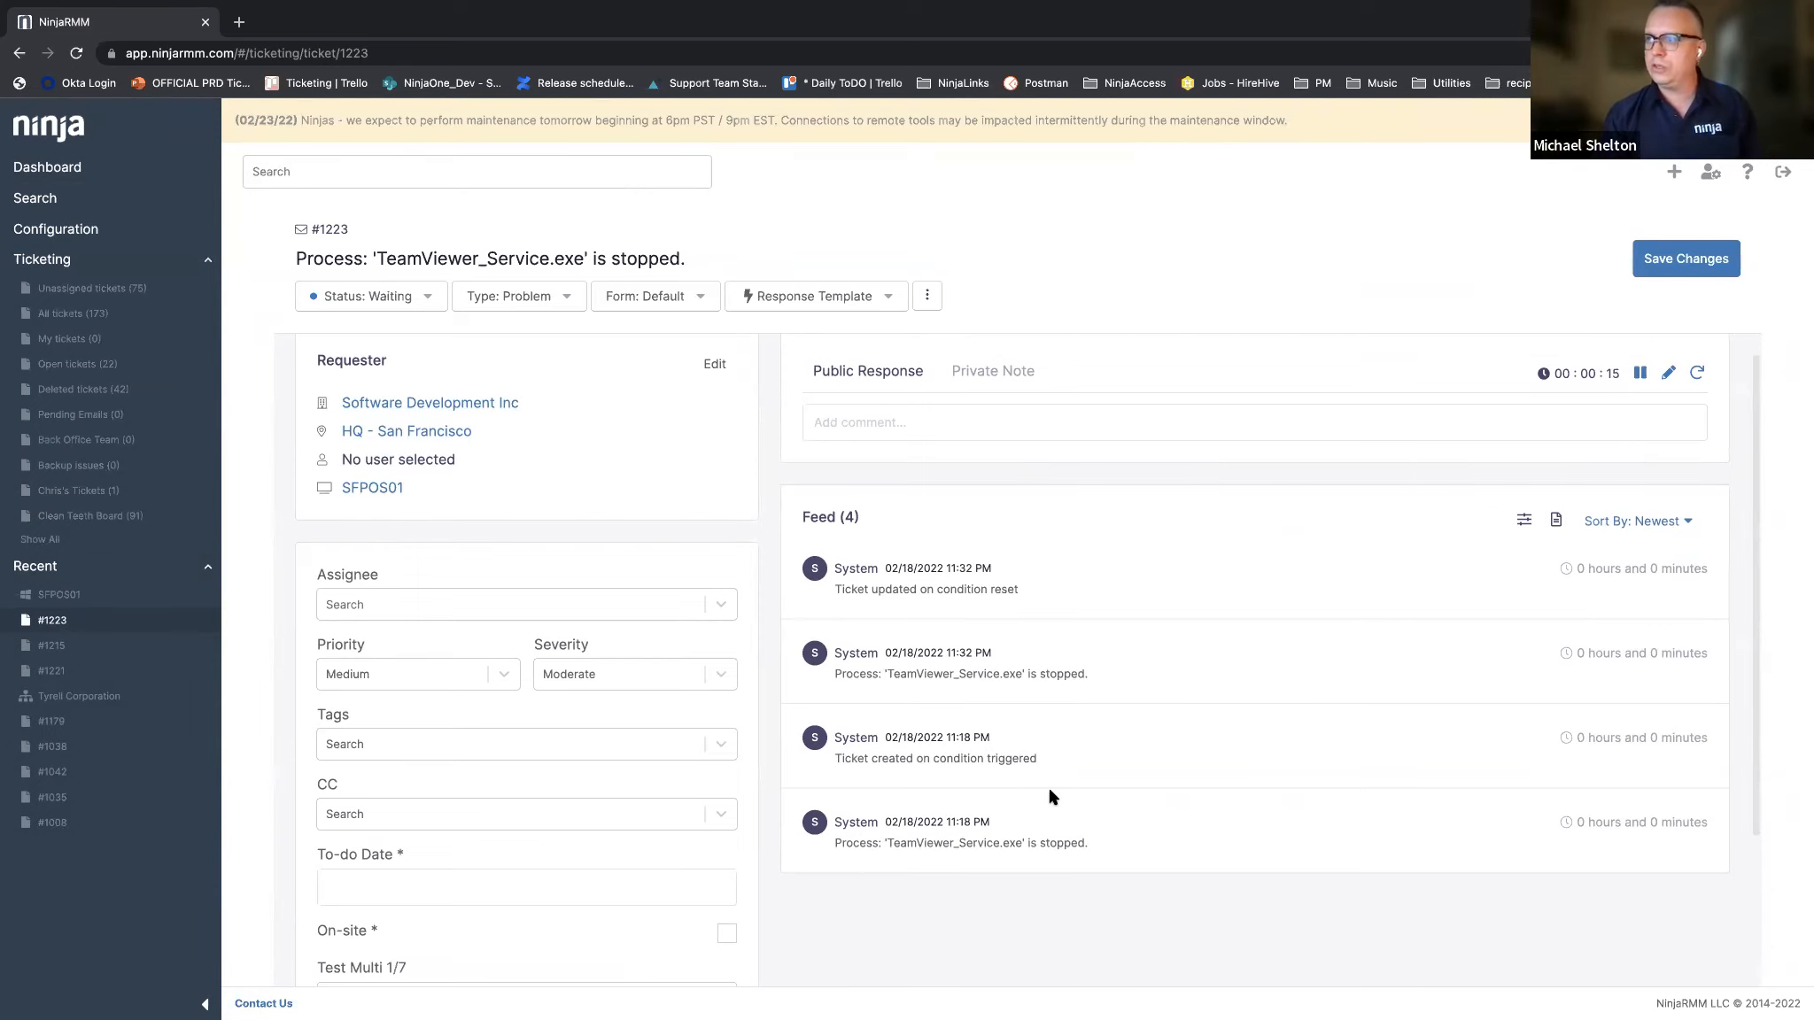
scroll(1065, 699, up, 1)
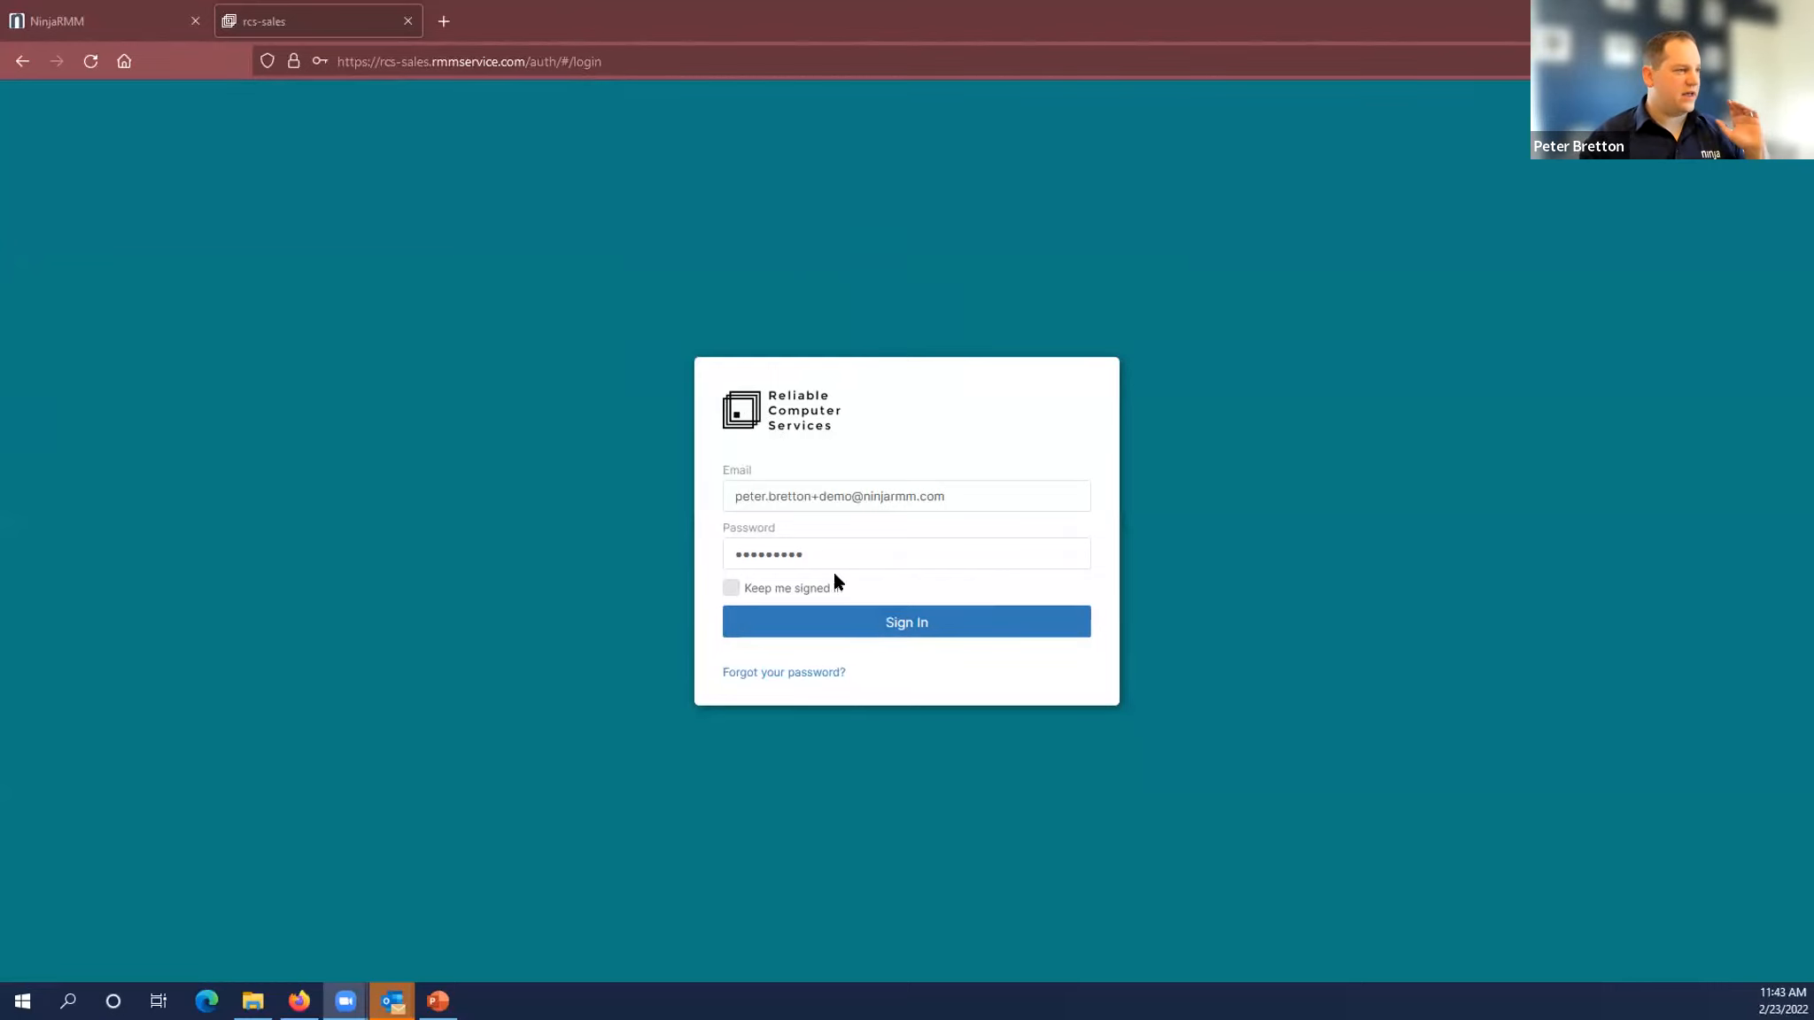
Step: Try to sign in to the rcs-sales portal, saving the login in the browser and submitting the SMS verification code
click(864, 626)
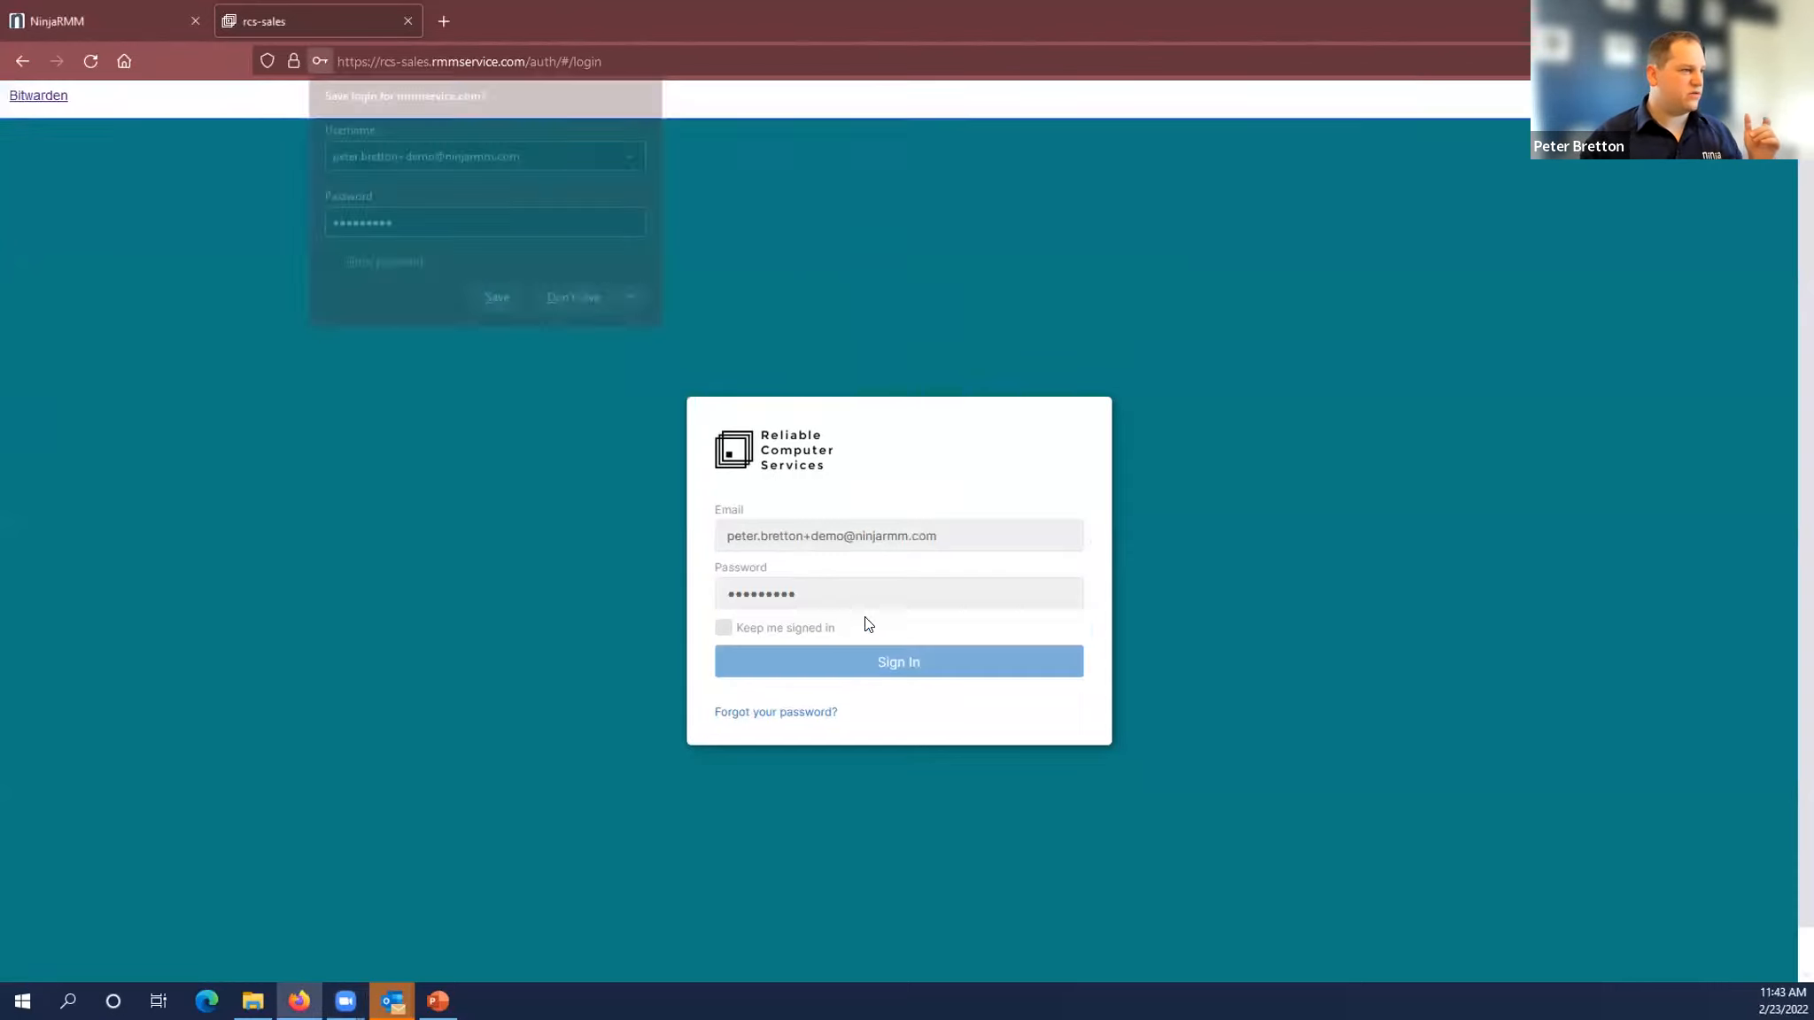
click(499, 297)
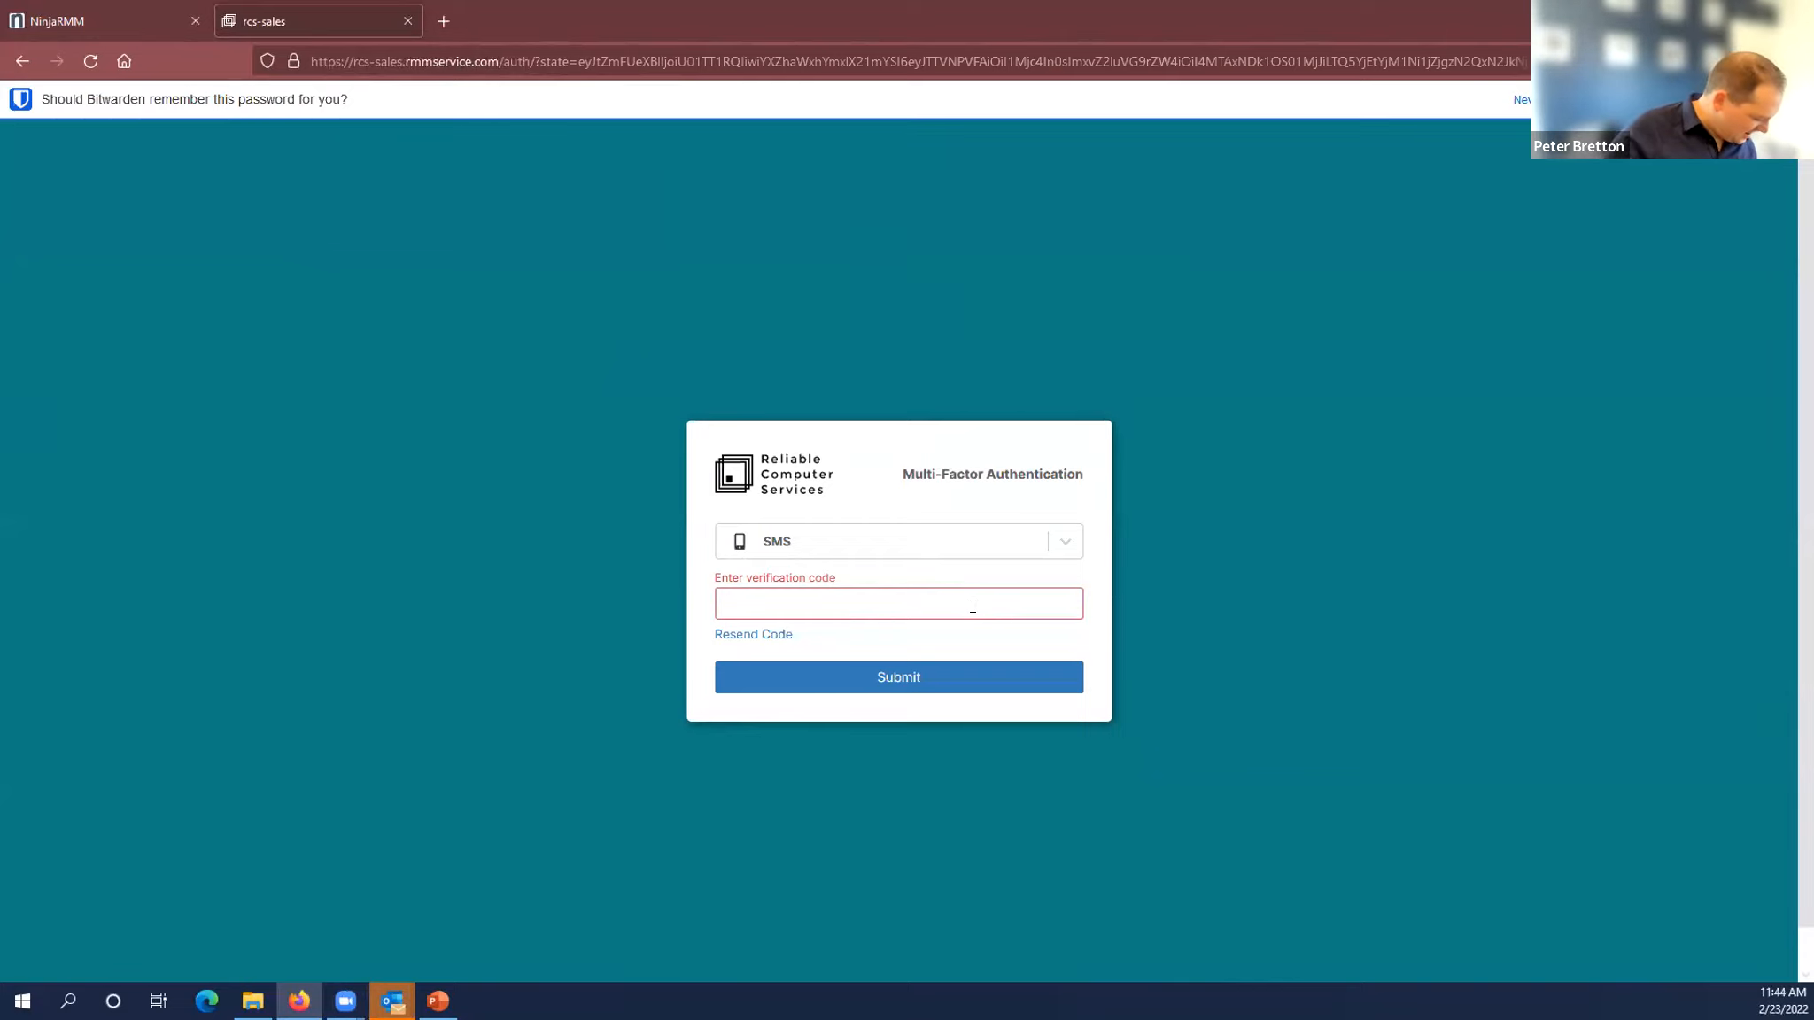
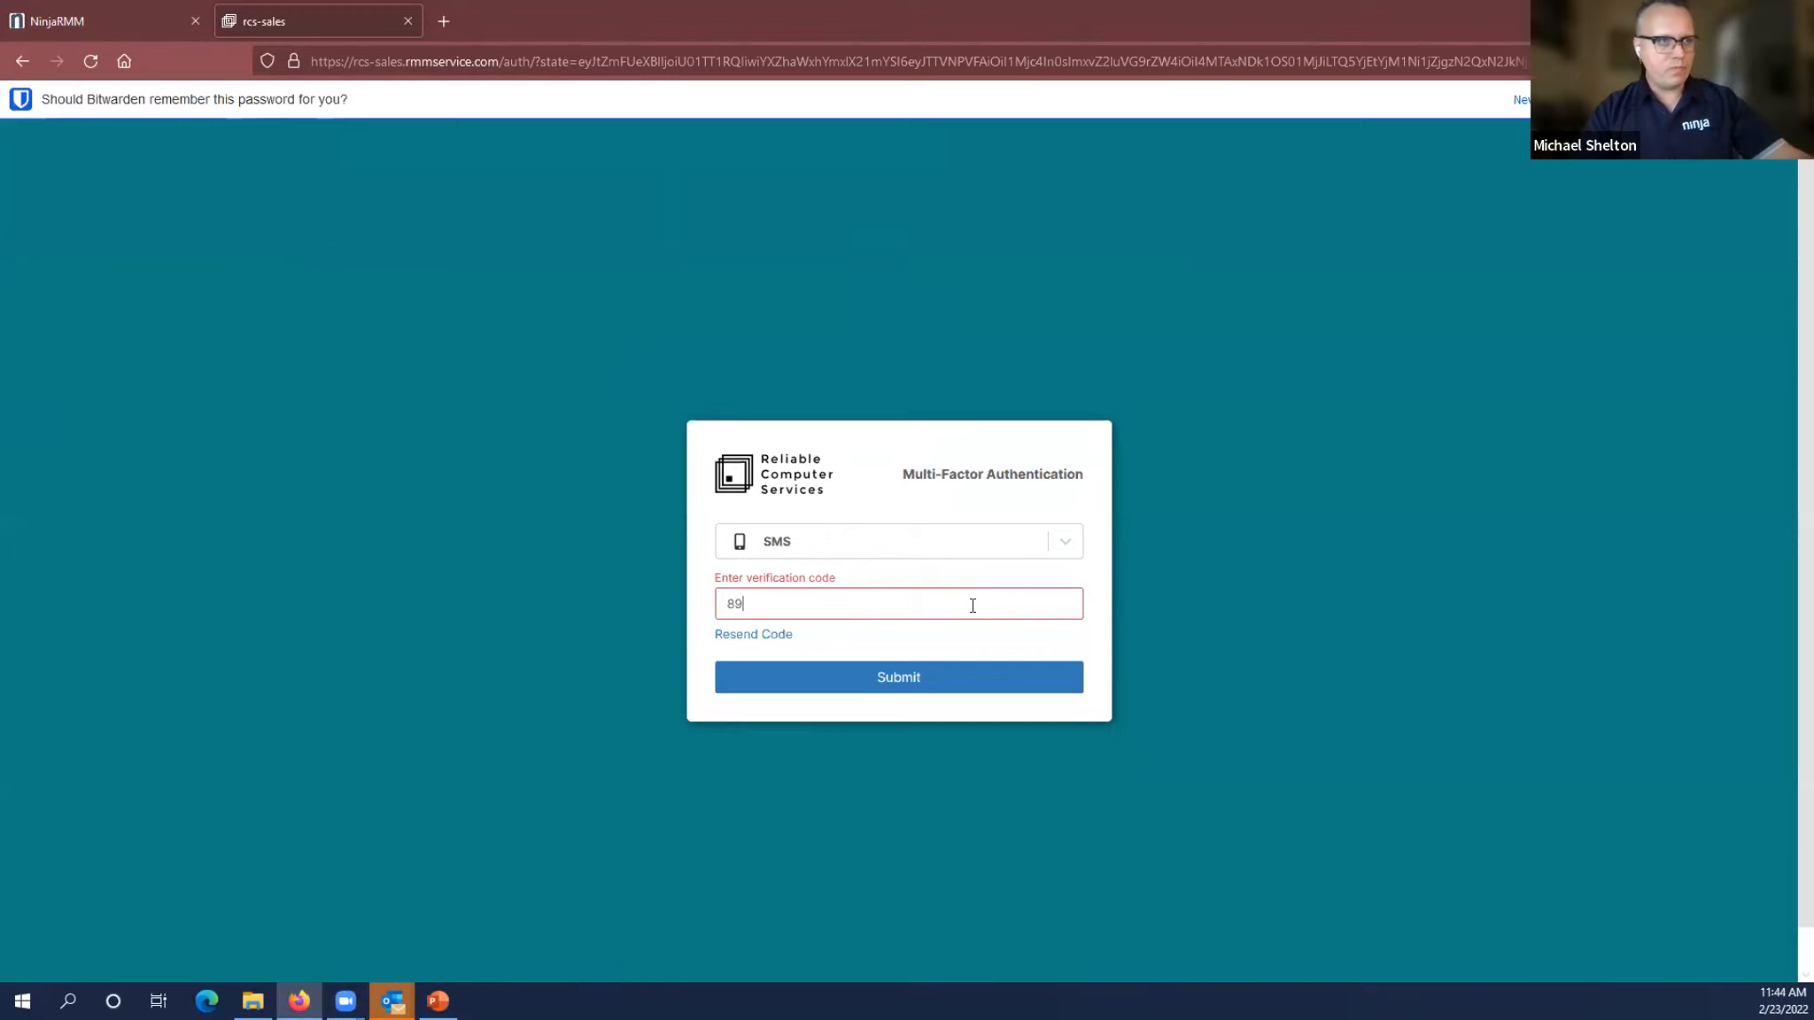
key(BackSpace)
key(BackSpace)
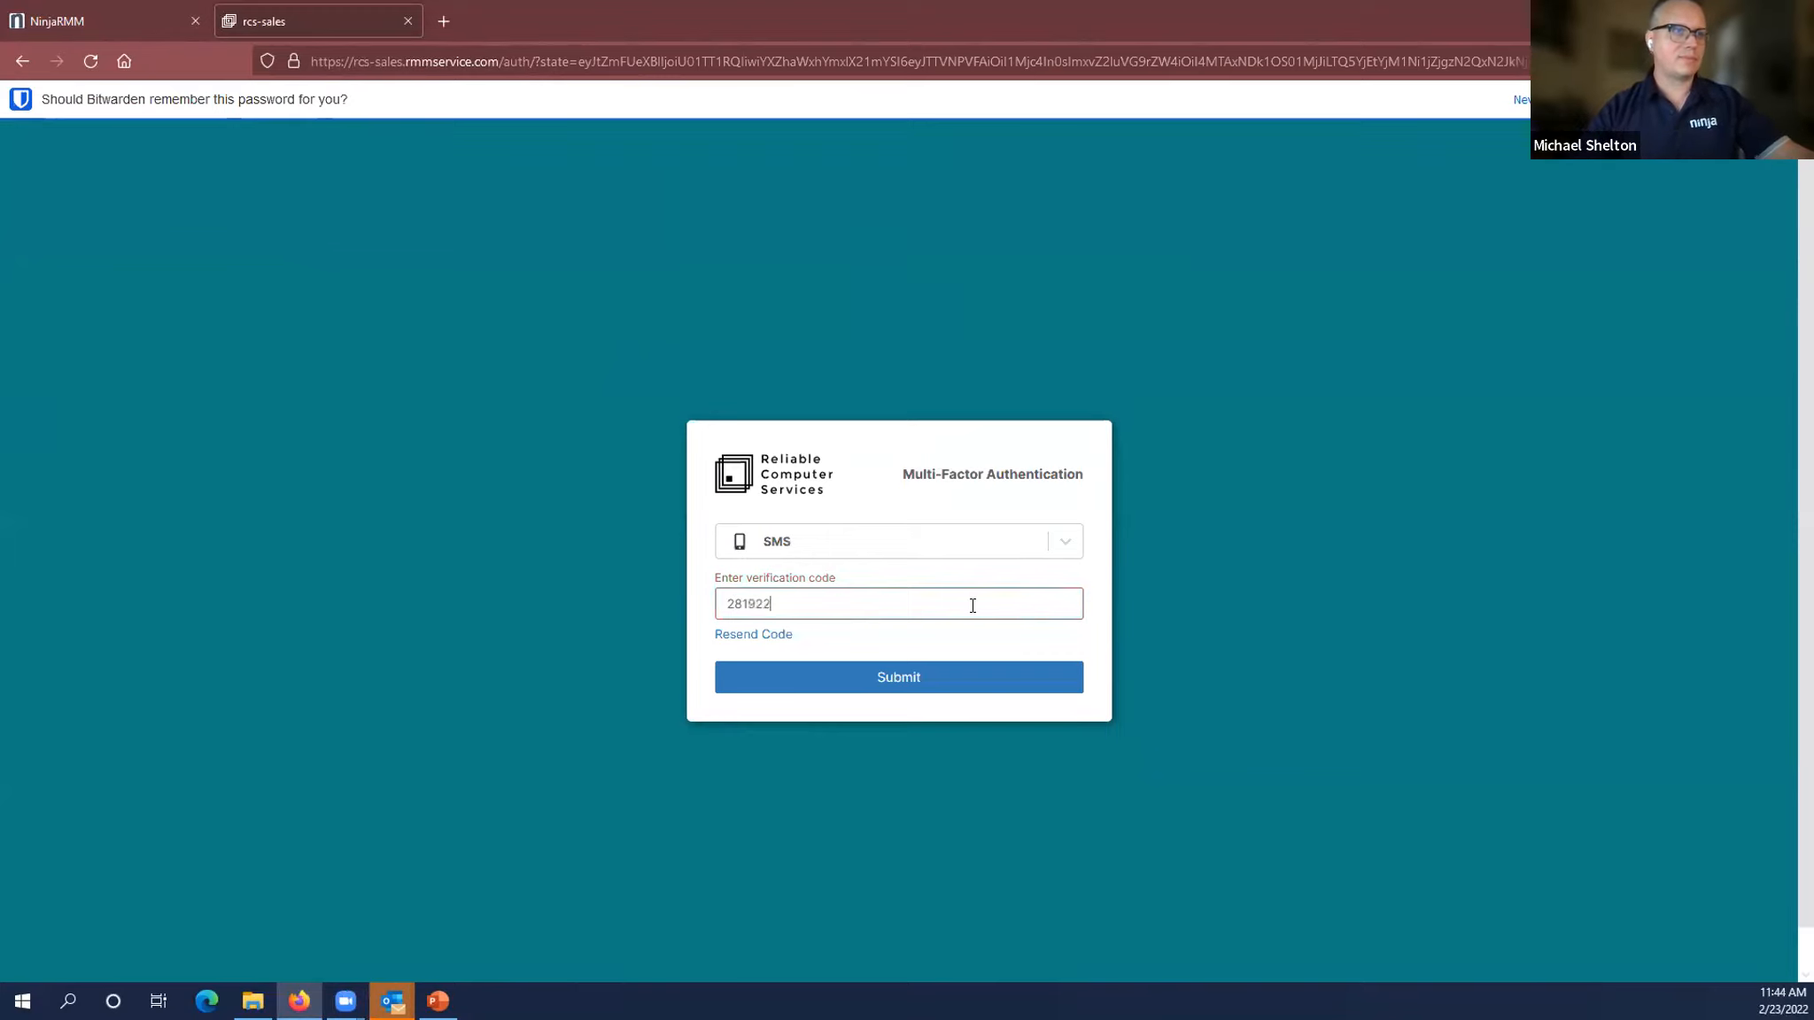
key(Return)
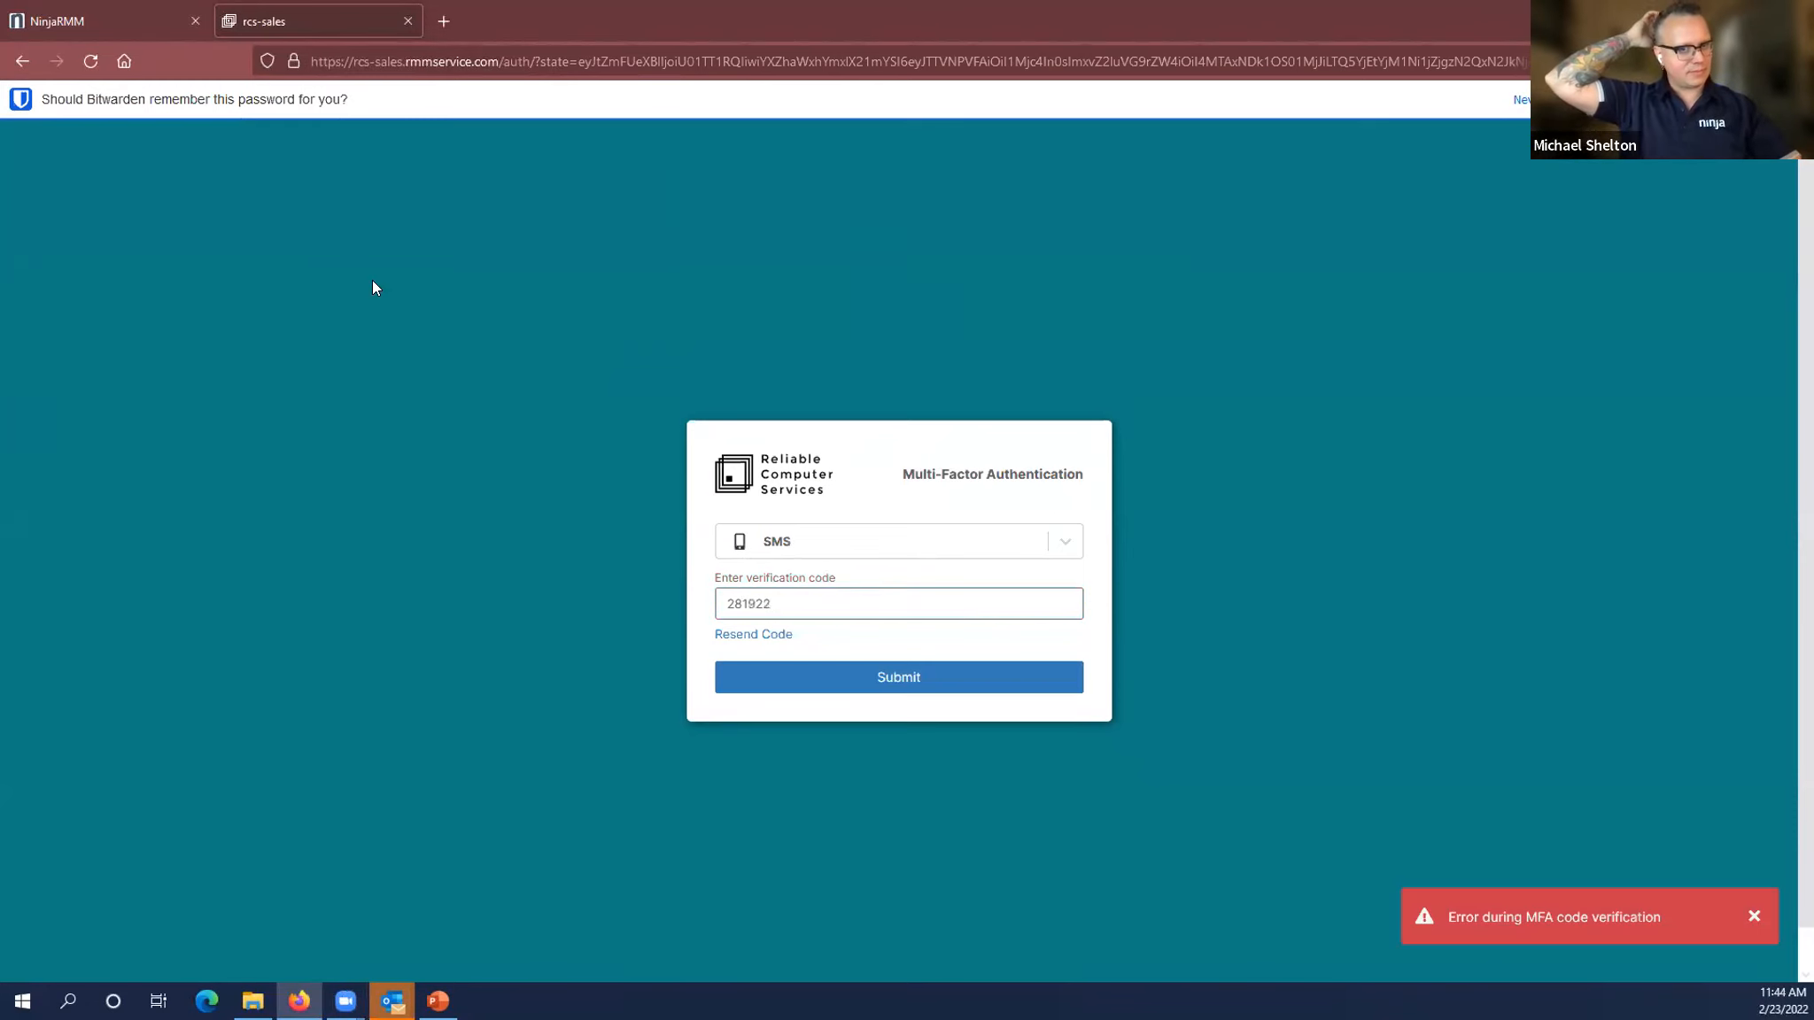
Step: Switch to the already signed-in NinjaRMM end-user portal and view its devices and ticket list
click(76, 10)
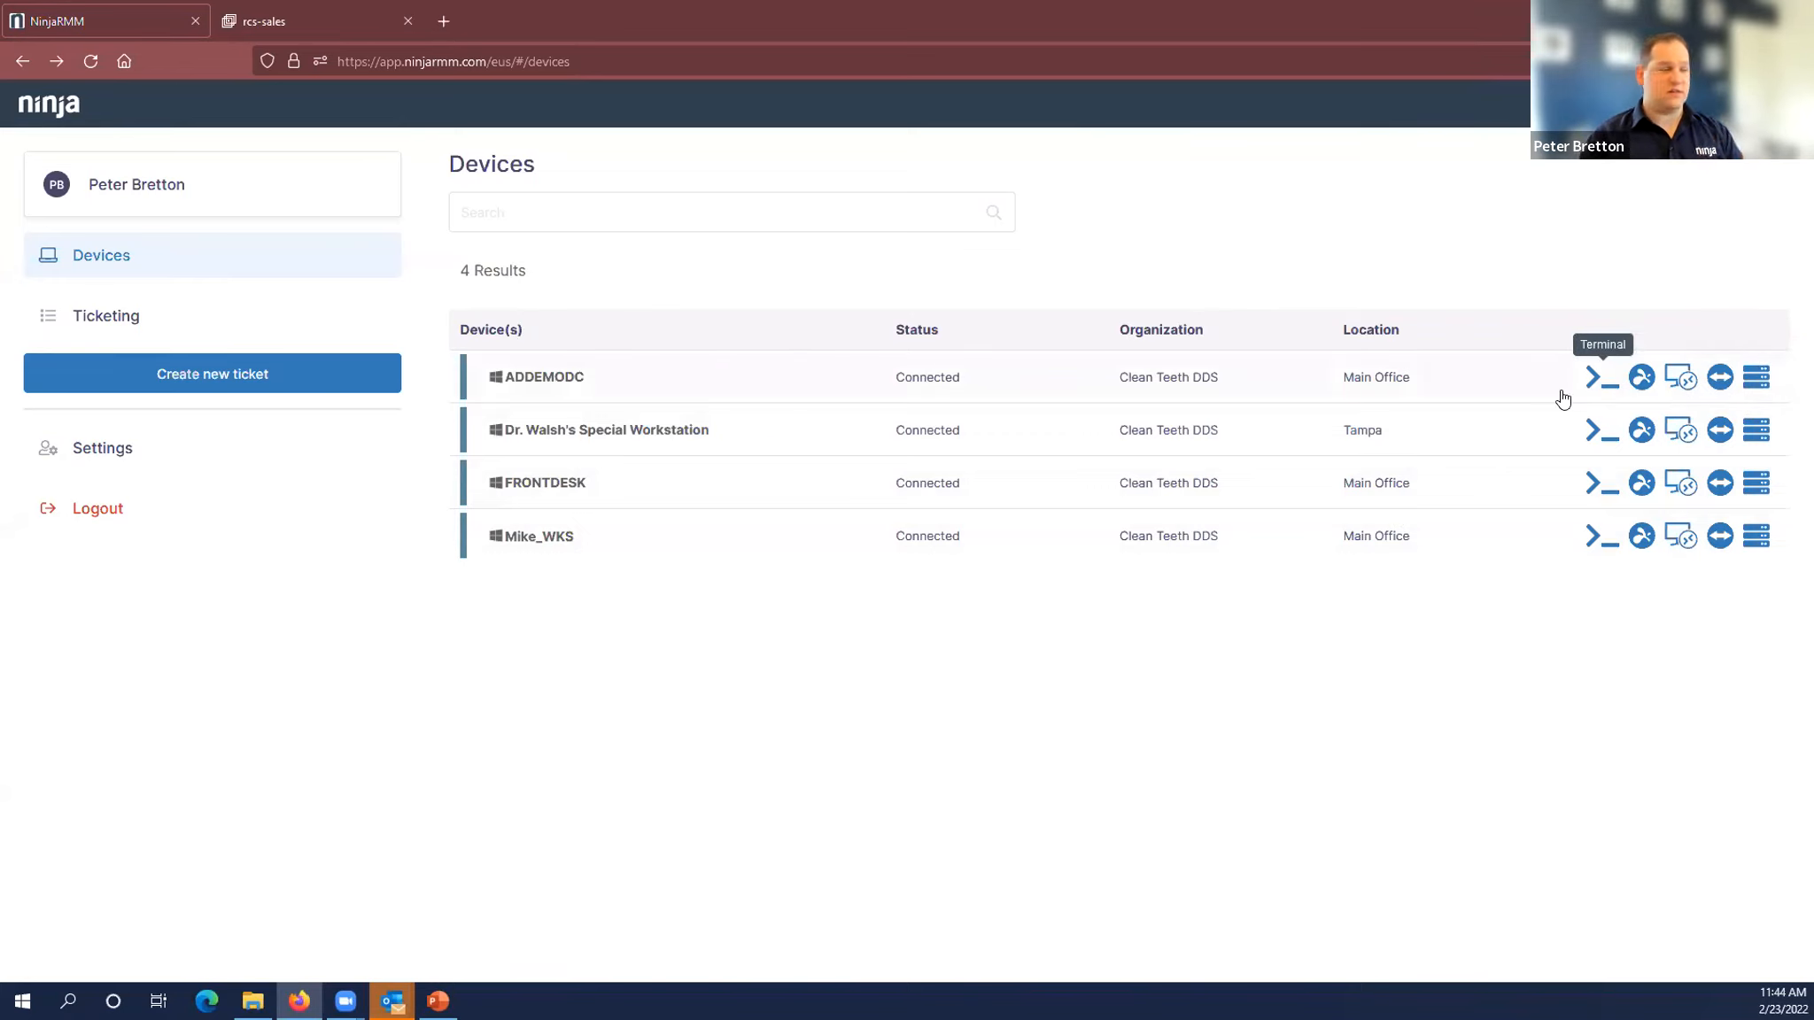
click(128, 330)
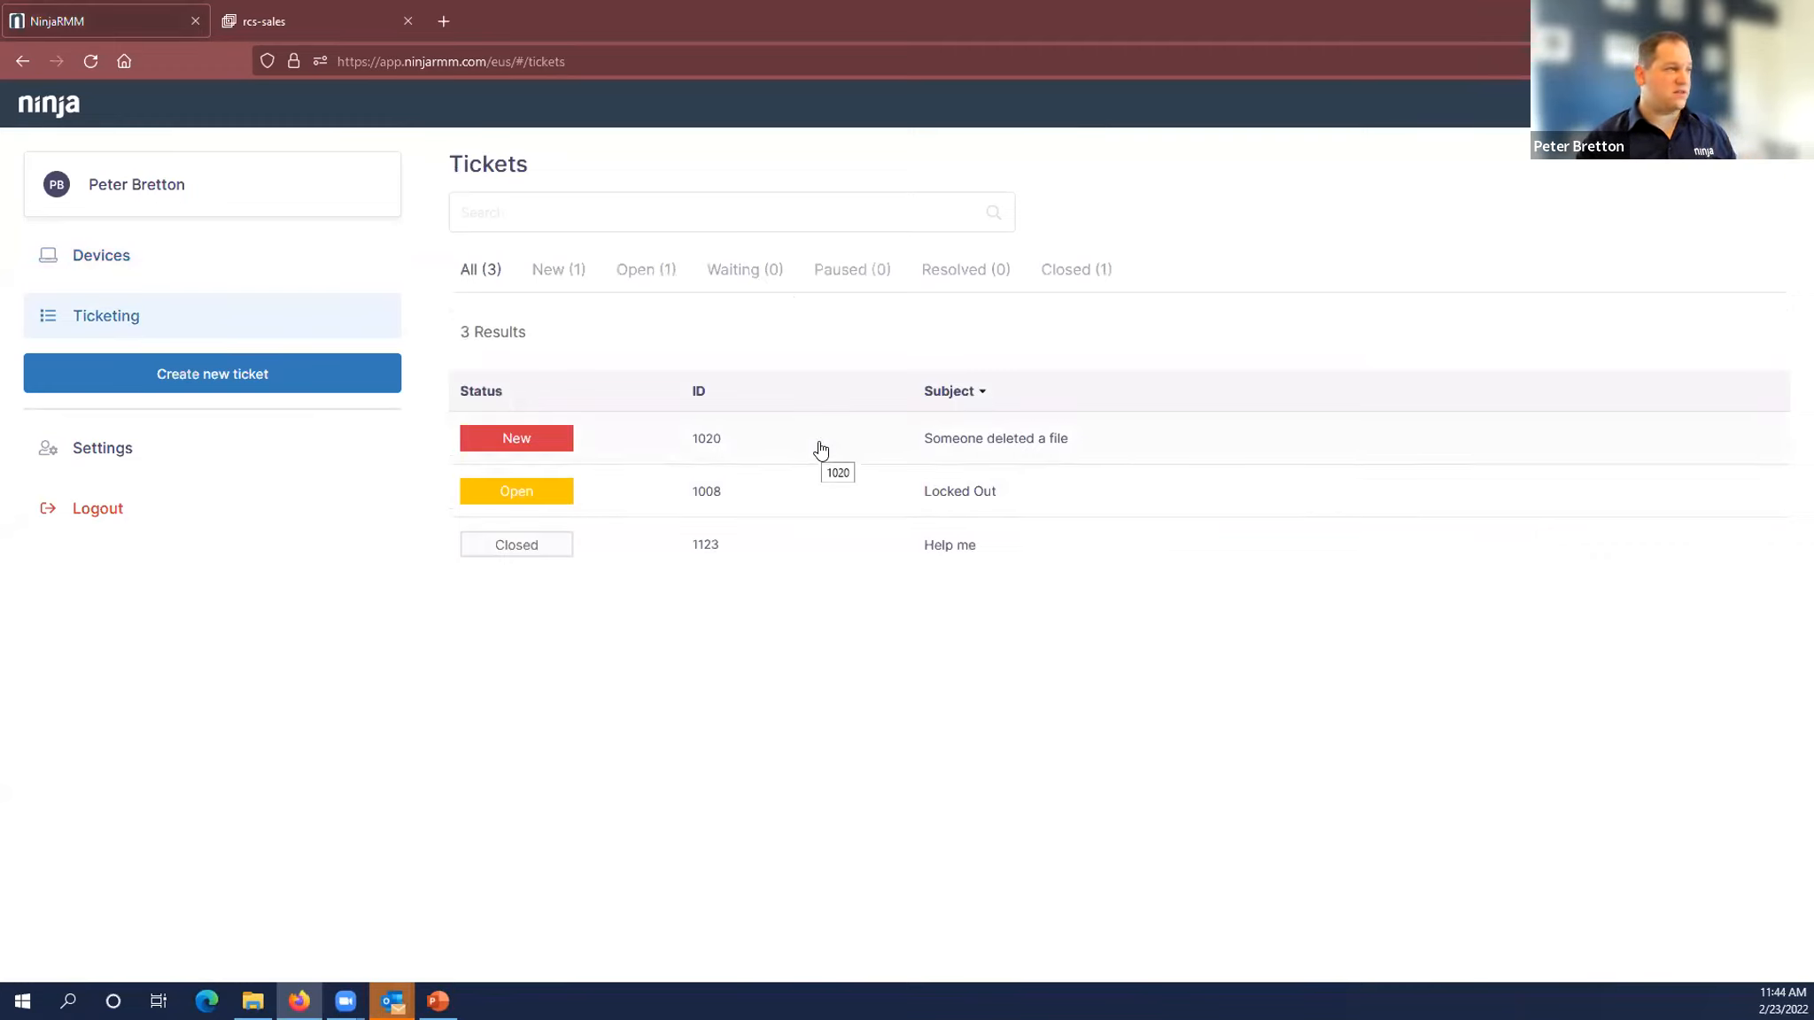
Step: Start a new ticket in the end-user portal with the Helpdesk Operations form and look over its fields
click(307, 375)
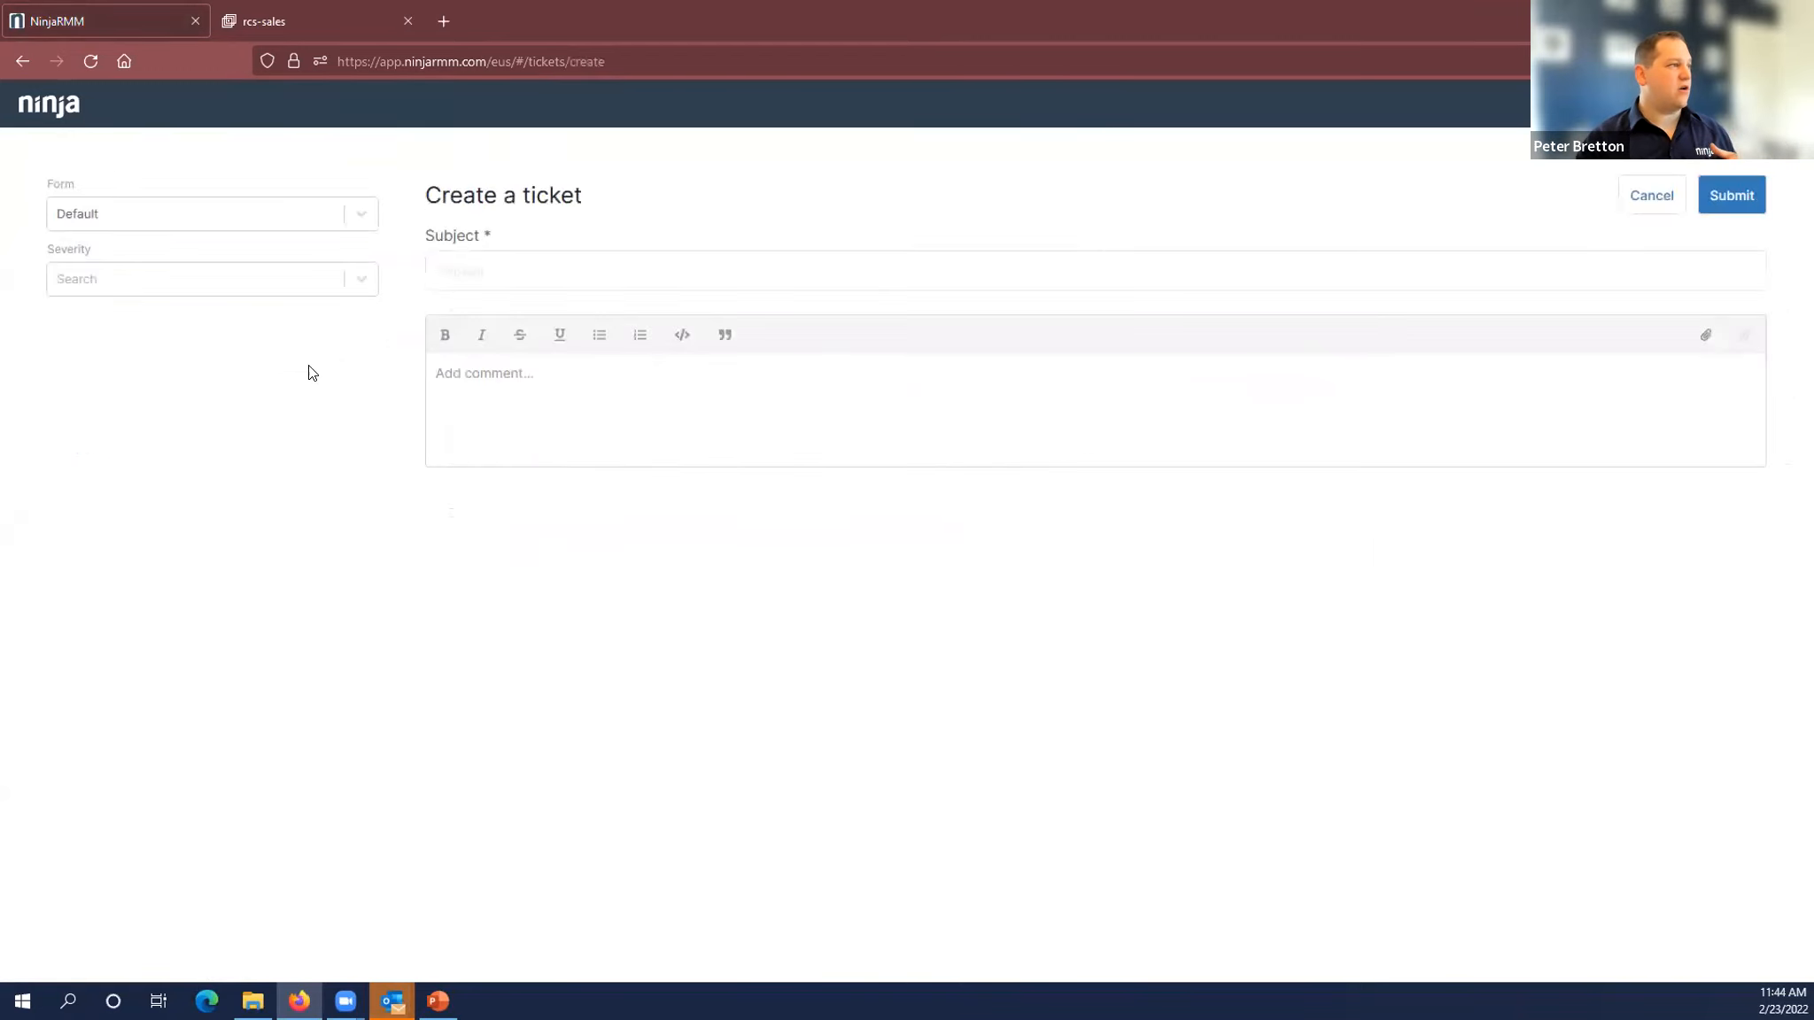
click(304, 221)
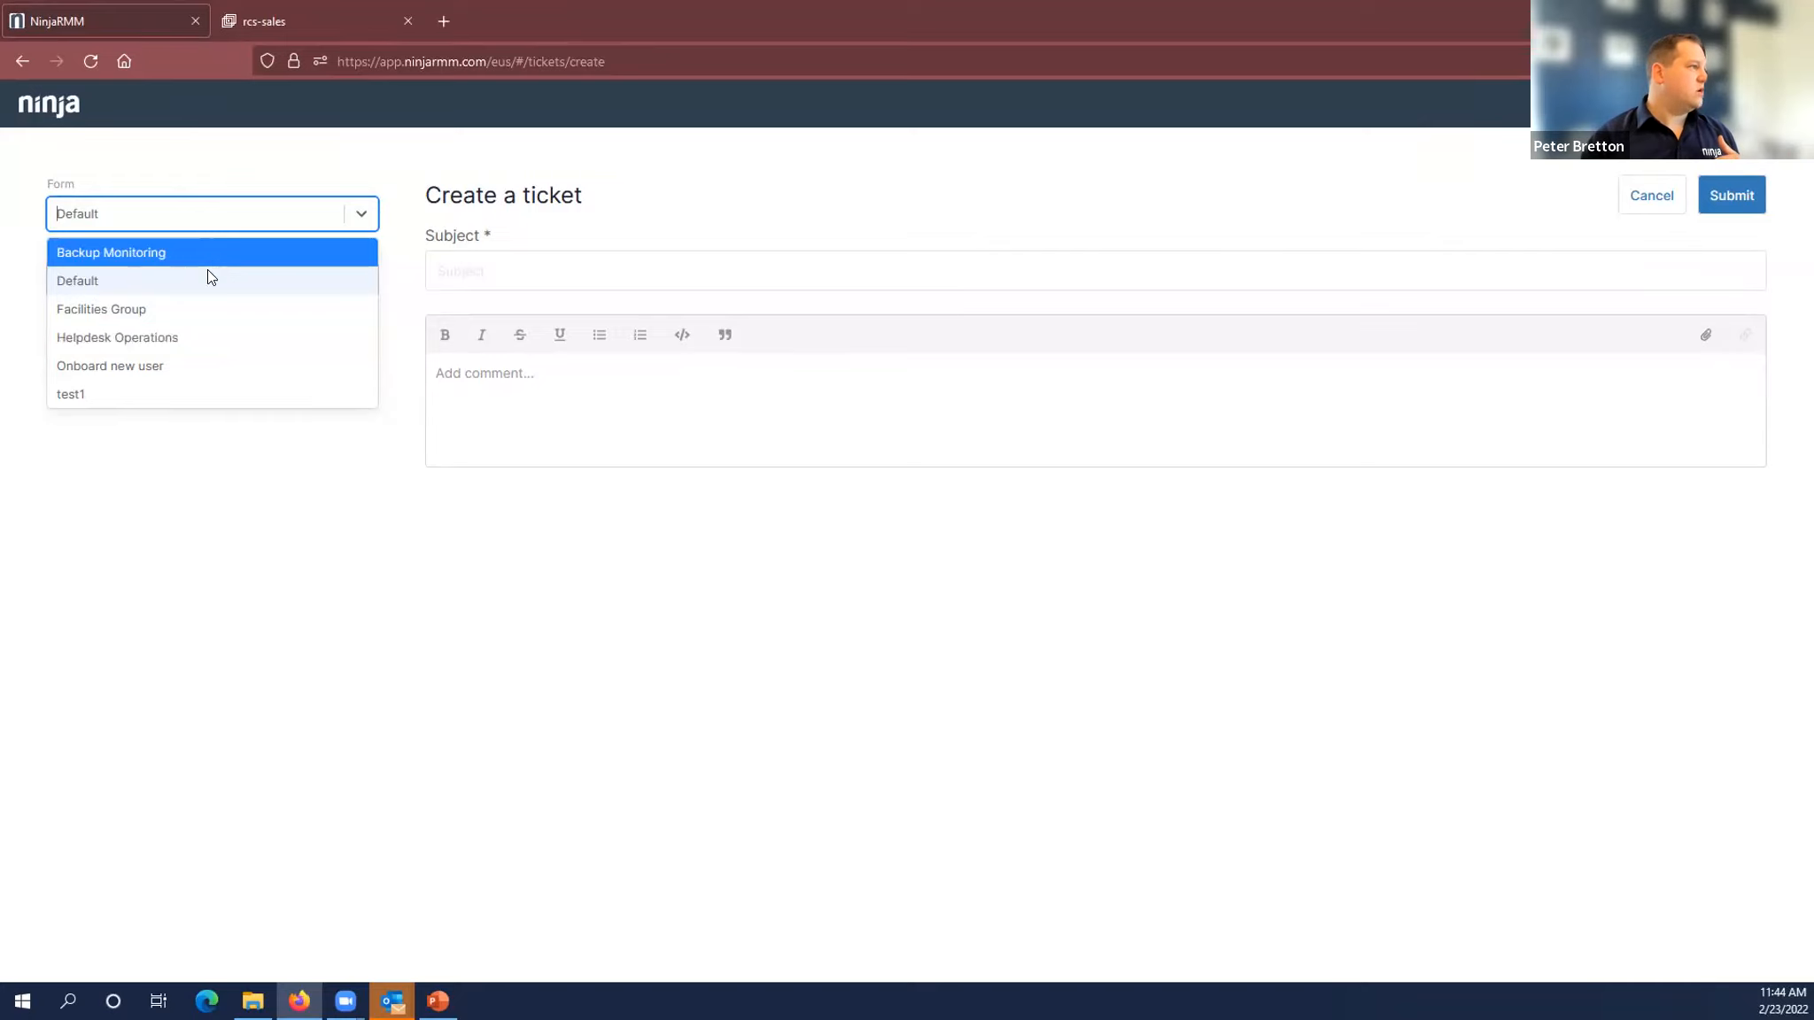
click(193, 338)
click(264, 213)
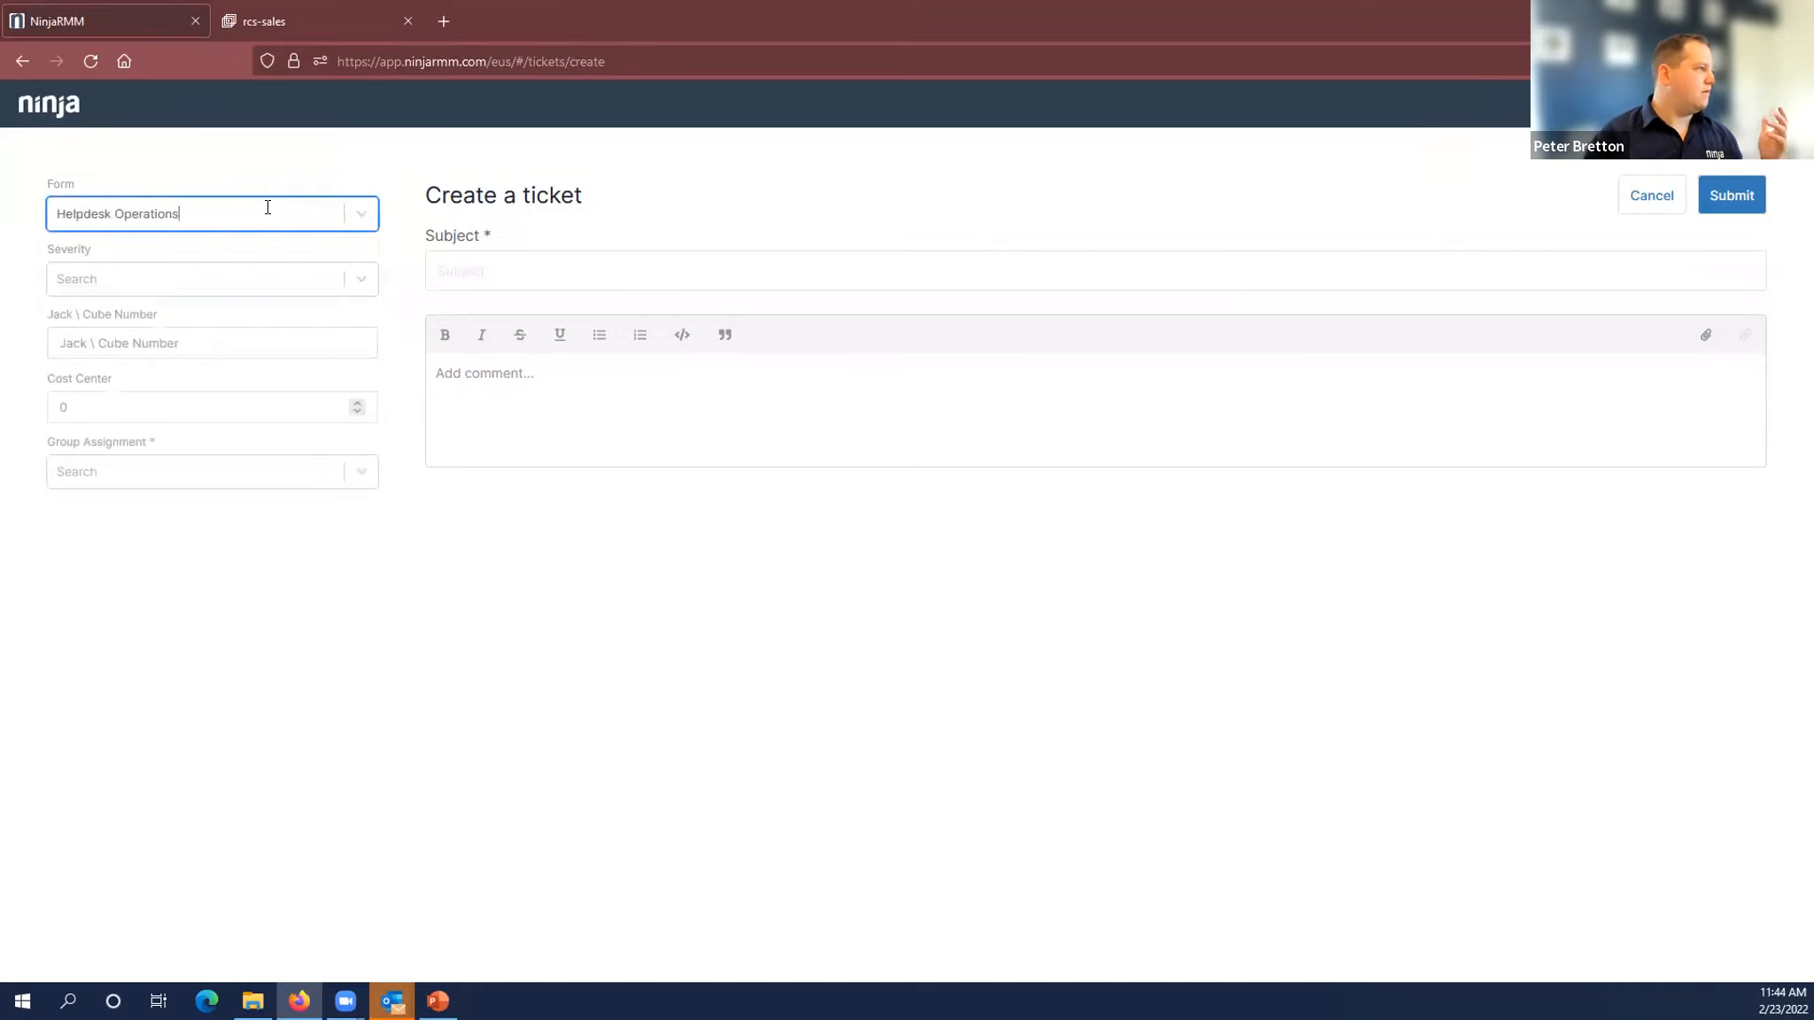
click(327, 515)
click(224, 279)
click(425, 672)
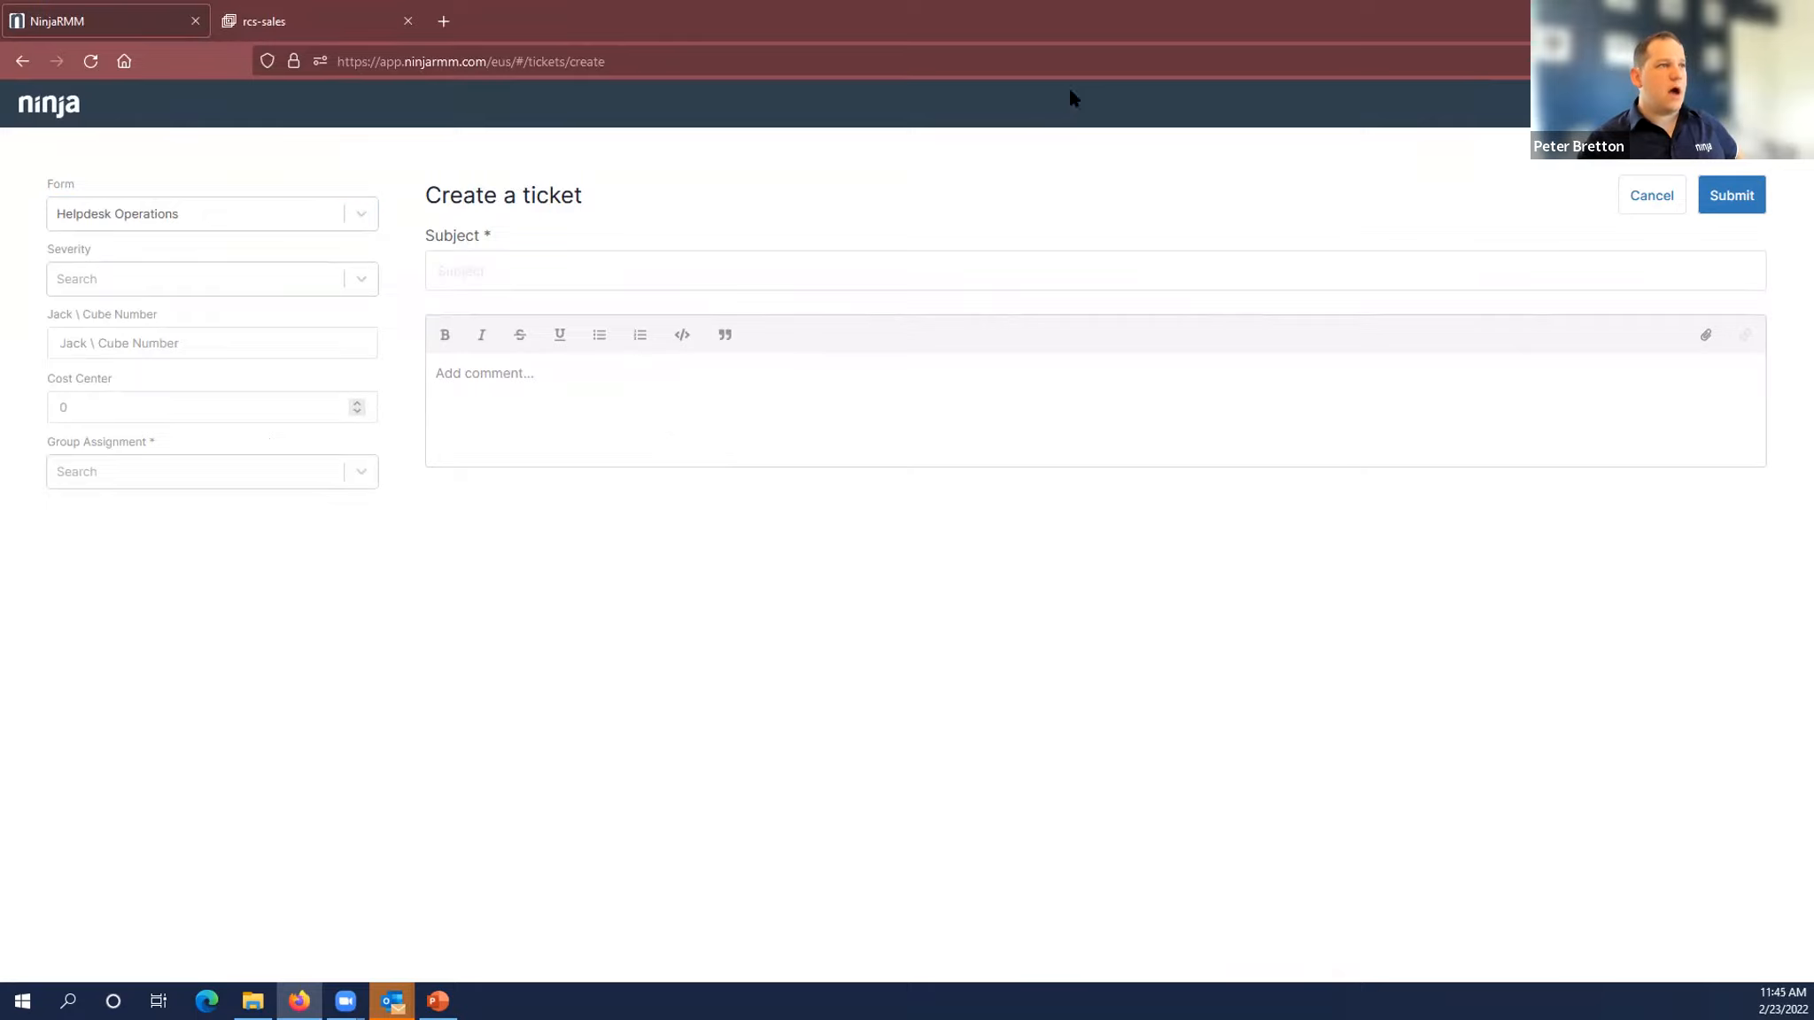
Step: Switch to the PowerPoint presentation on leveraging automation to improve helpdesk operations
click(440, 1001)
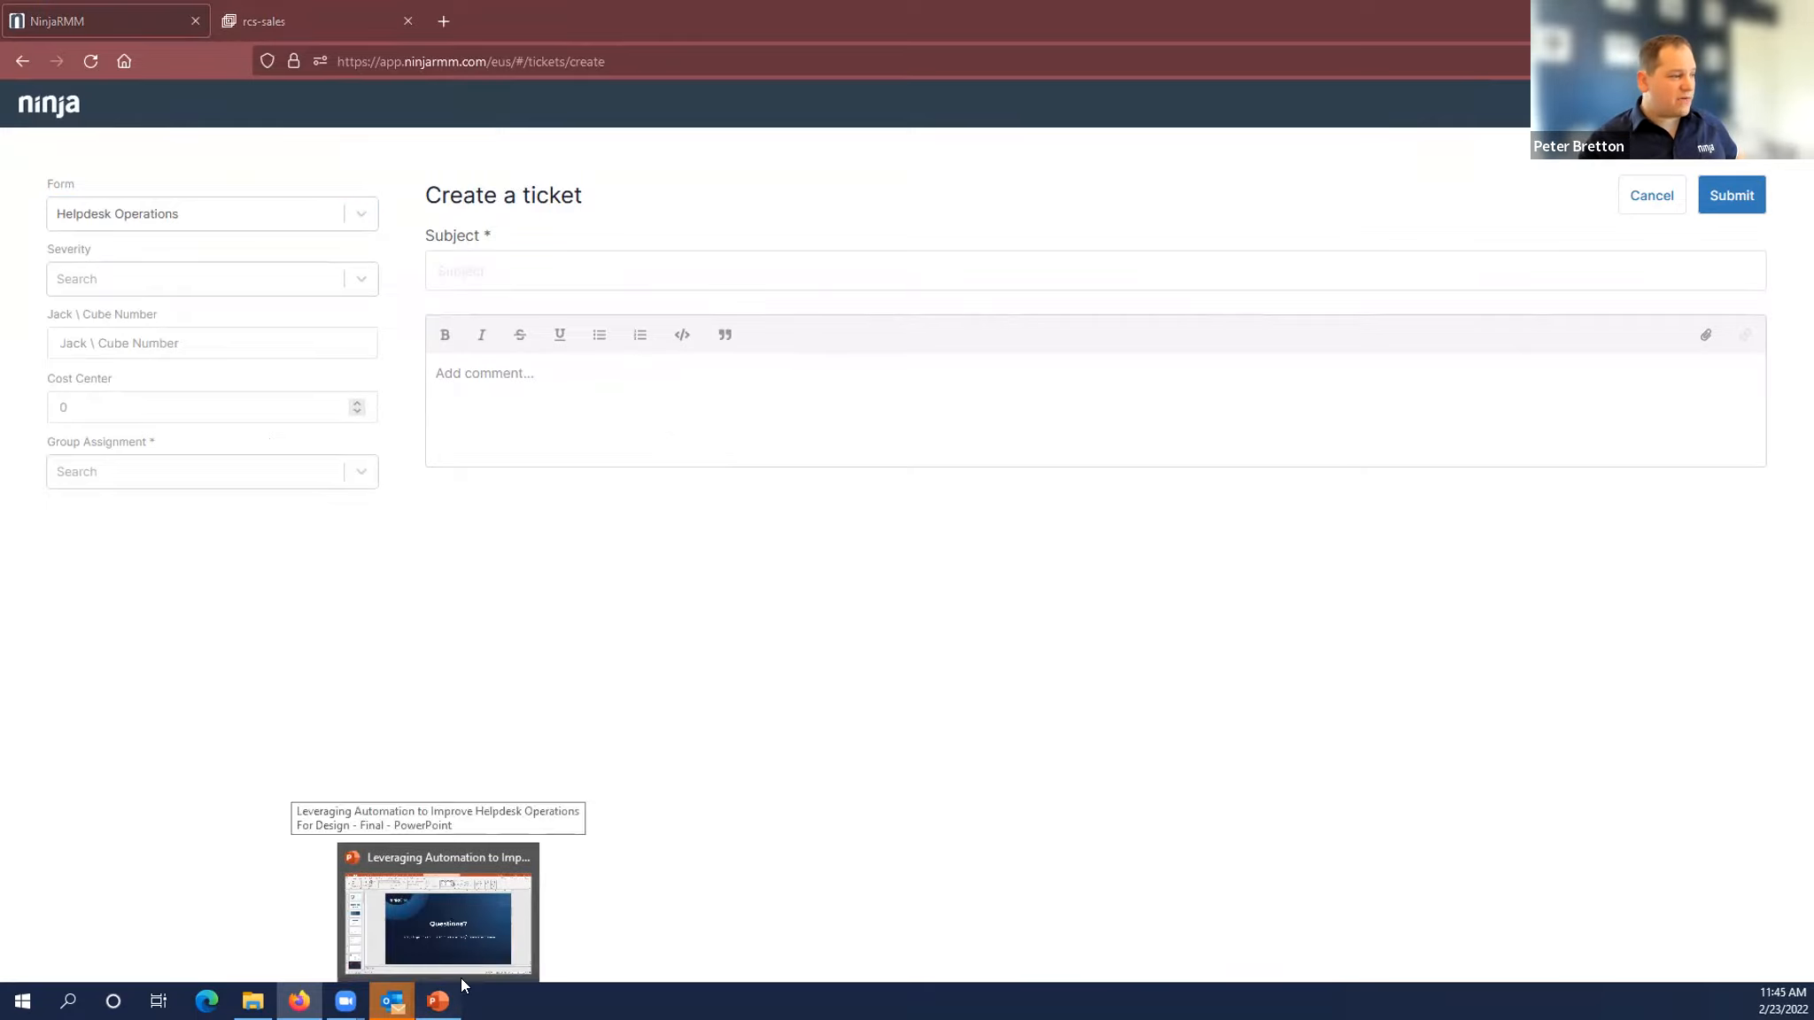
click(478, 934)
right_click(440, 1001)
click(440, 1000)
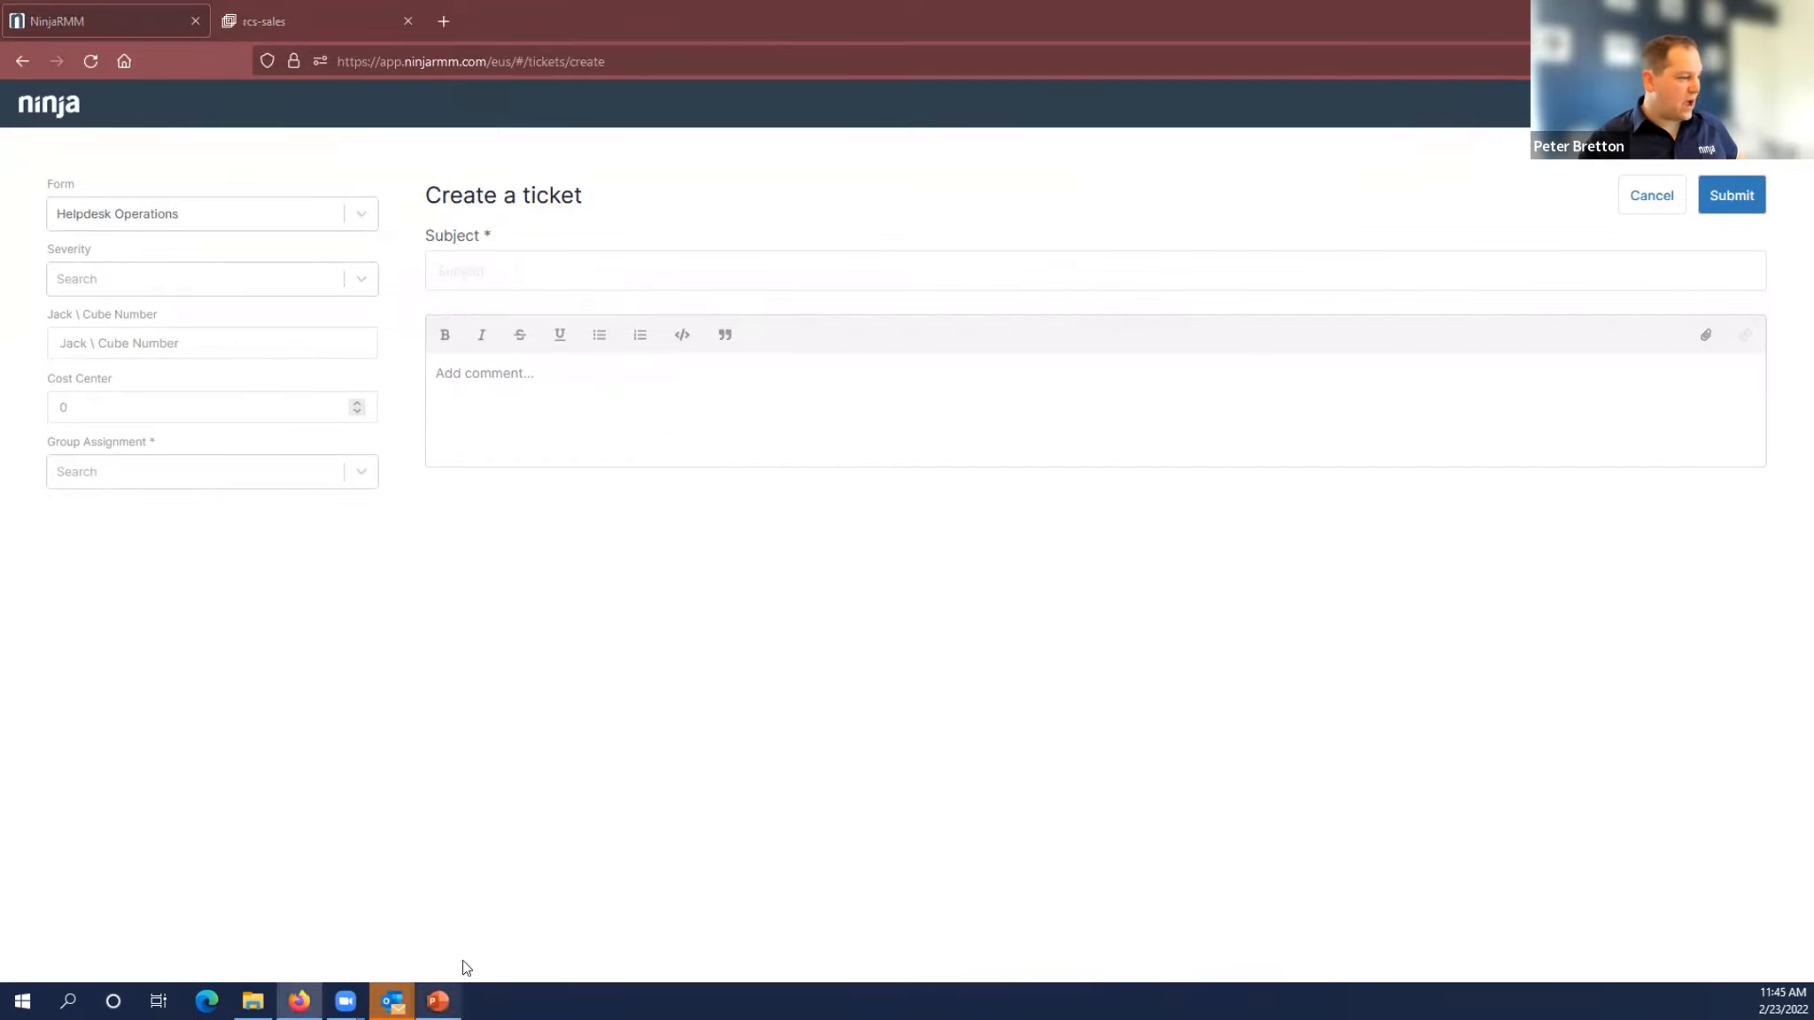
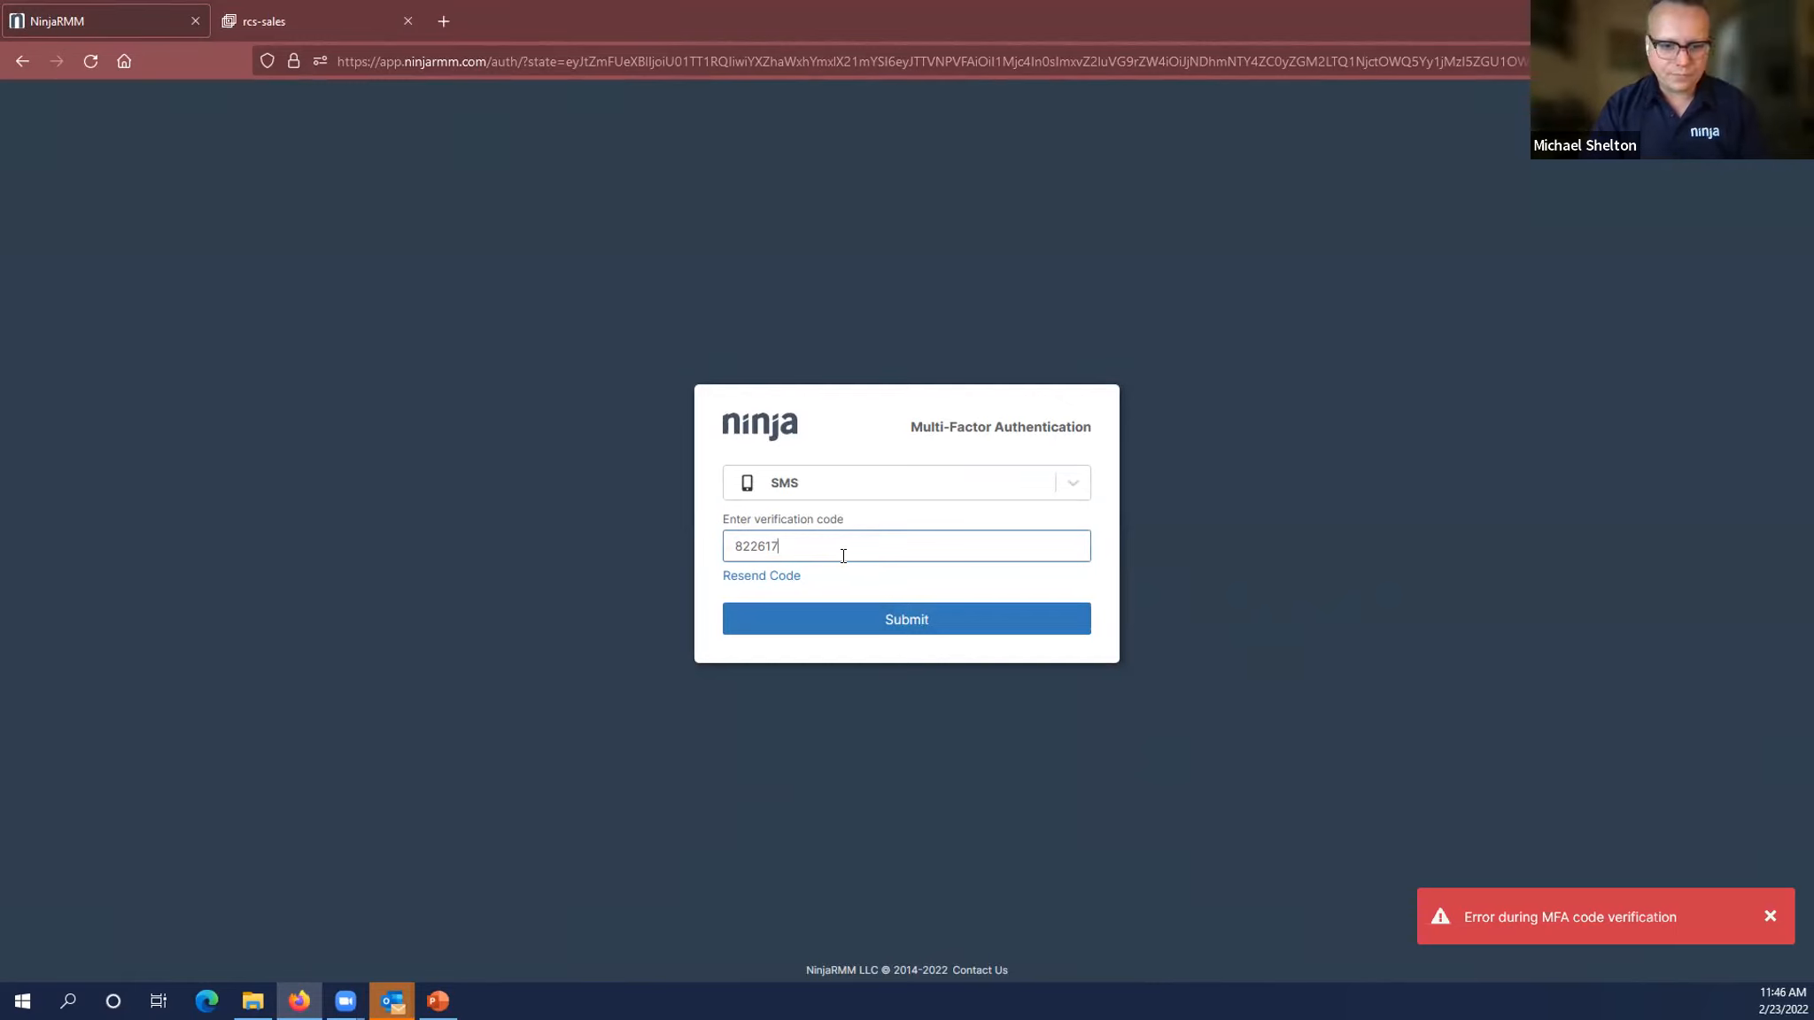
Step: Correct the SMS verification code on the multi-factor authentication form and submit it to sign in
key(BackSpace)
key(BackSpace)
key(BackSpace)
key(BackSpace)
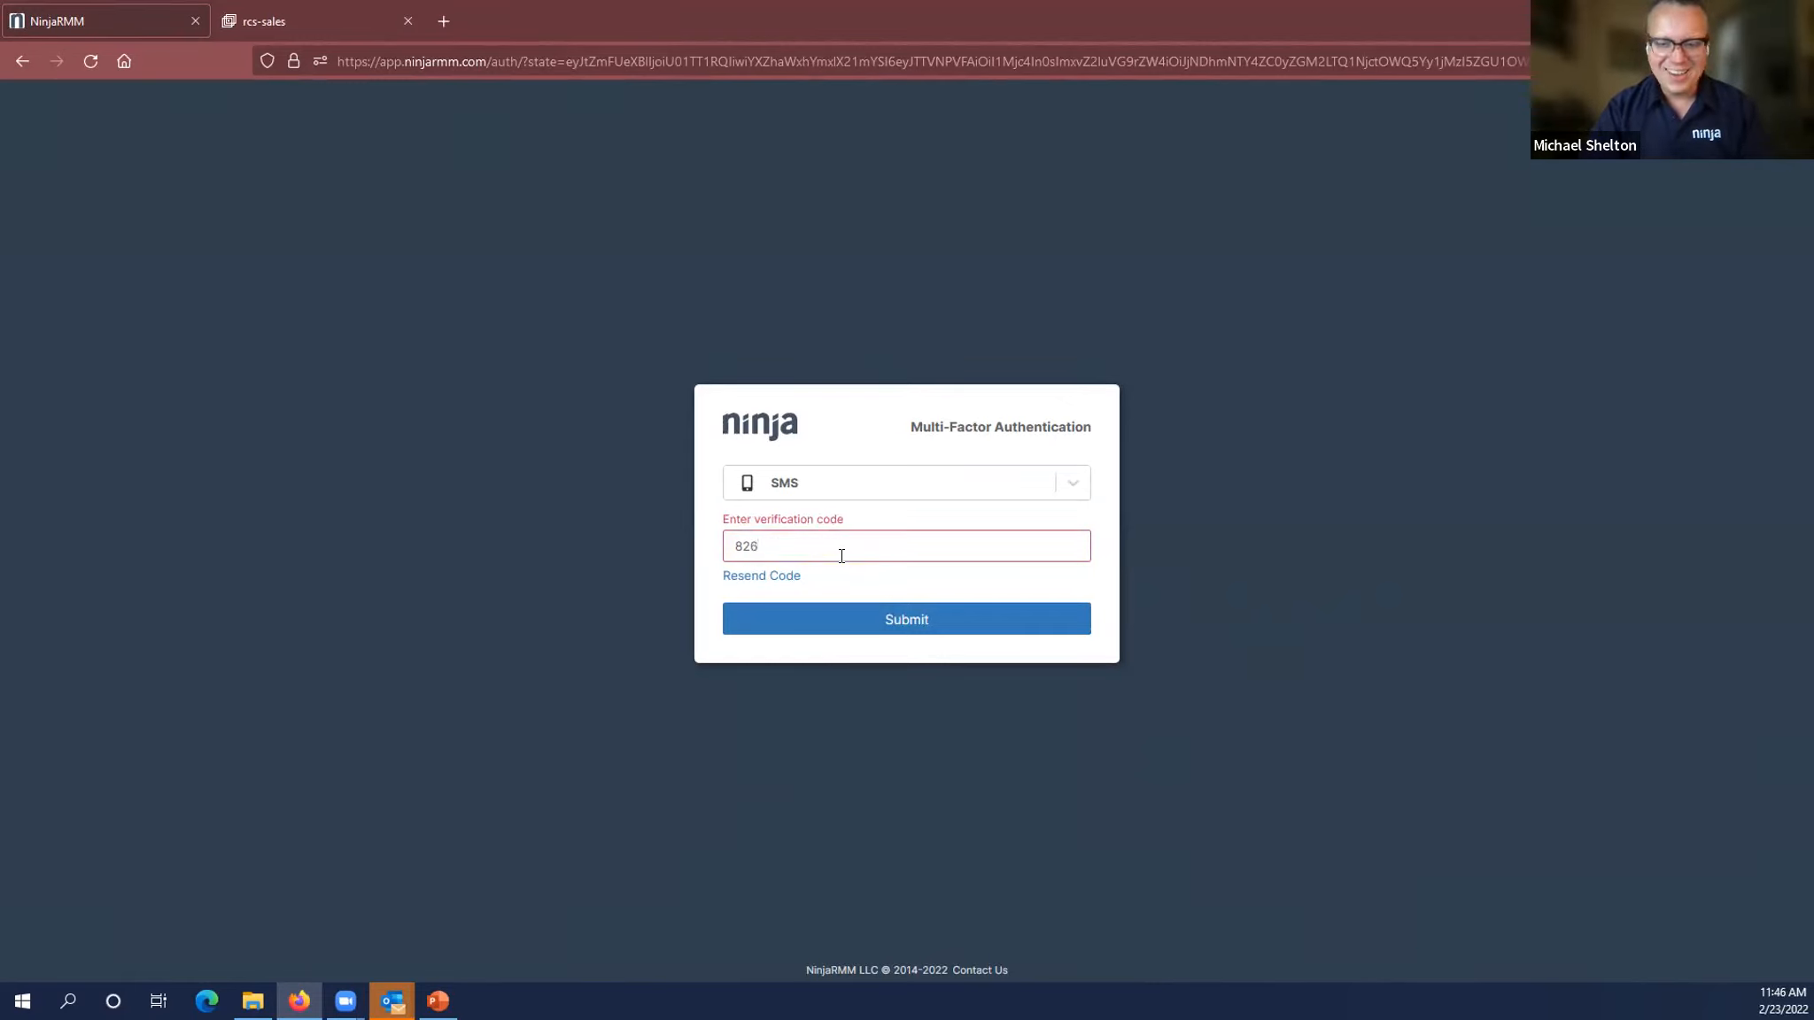
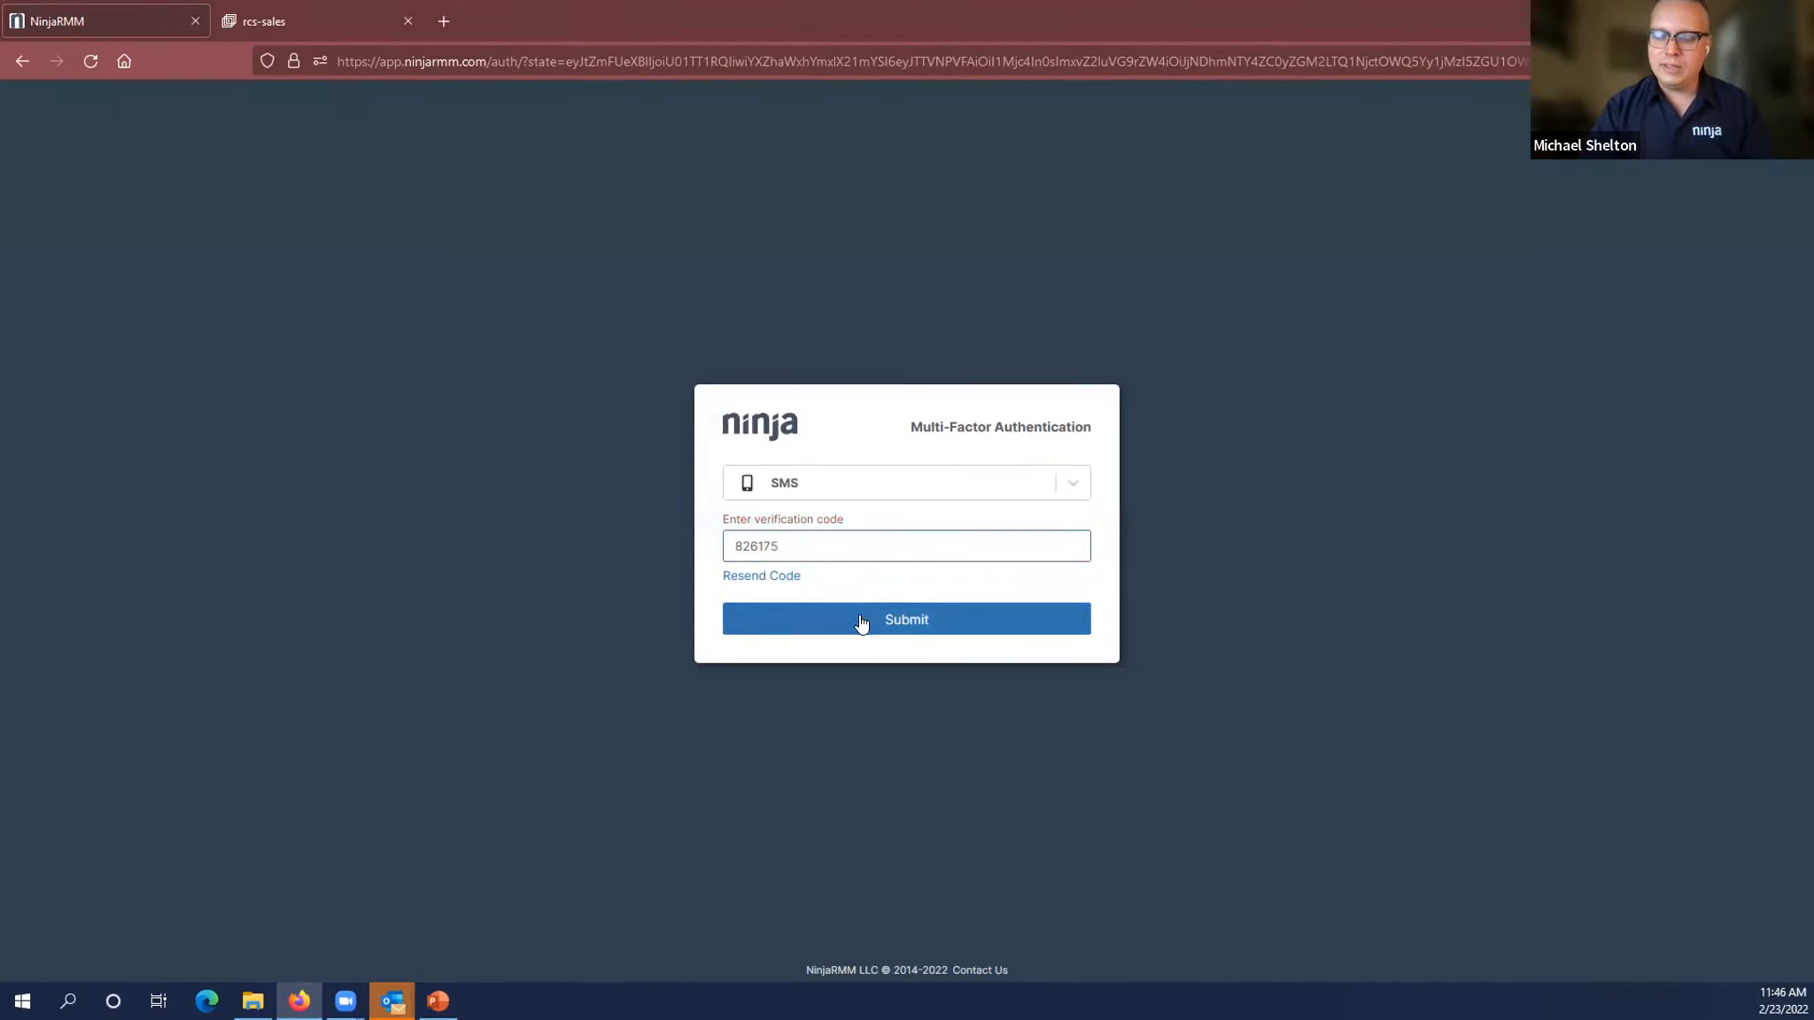
click(858, 622)
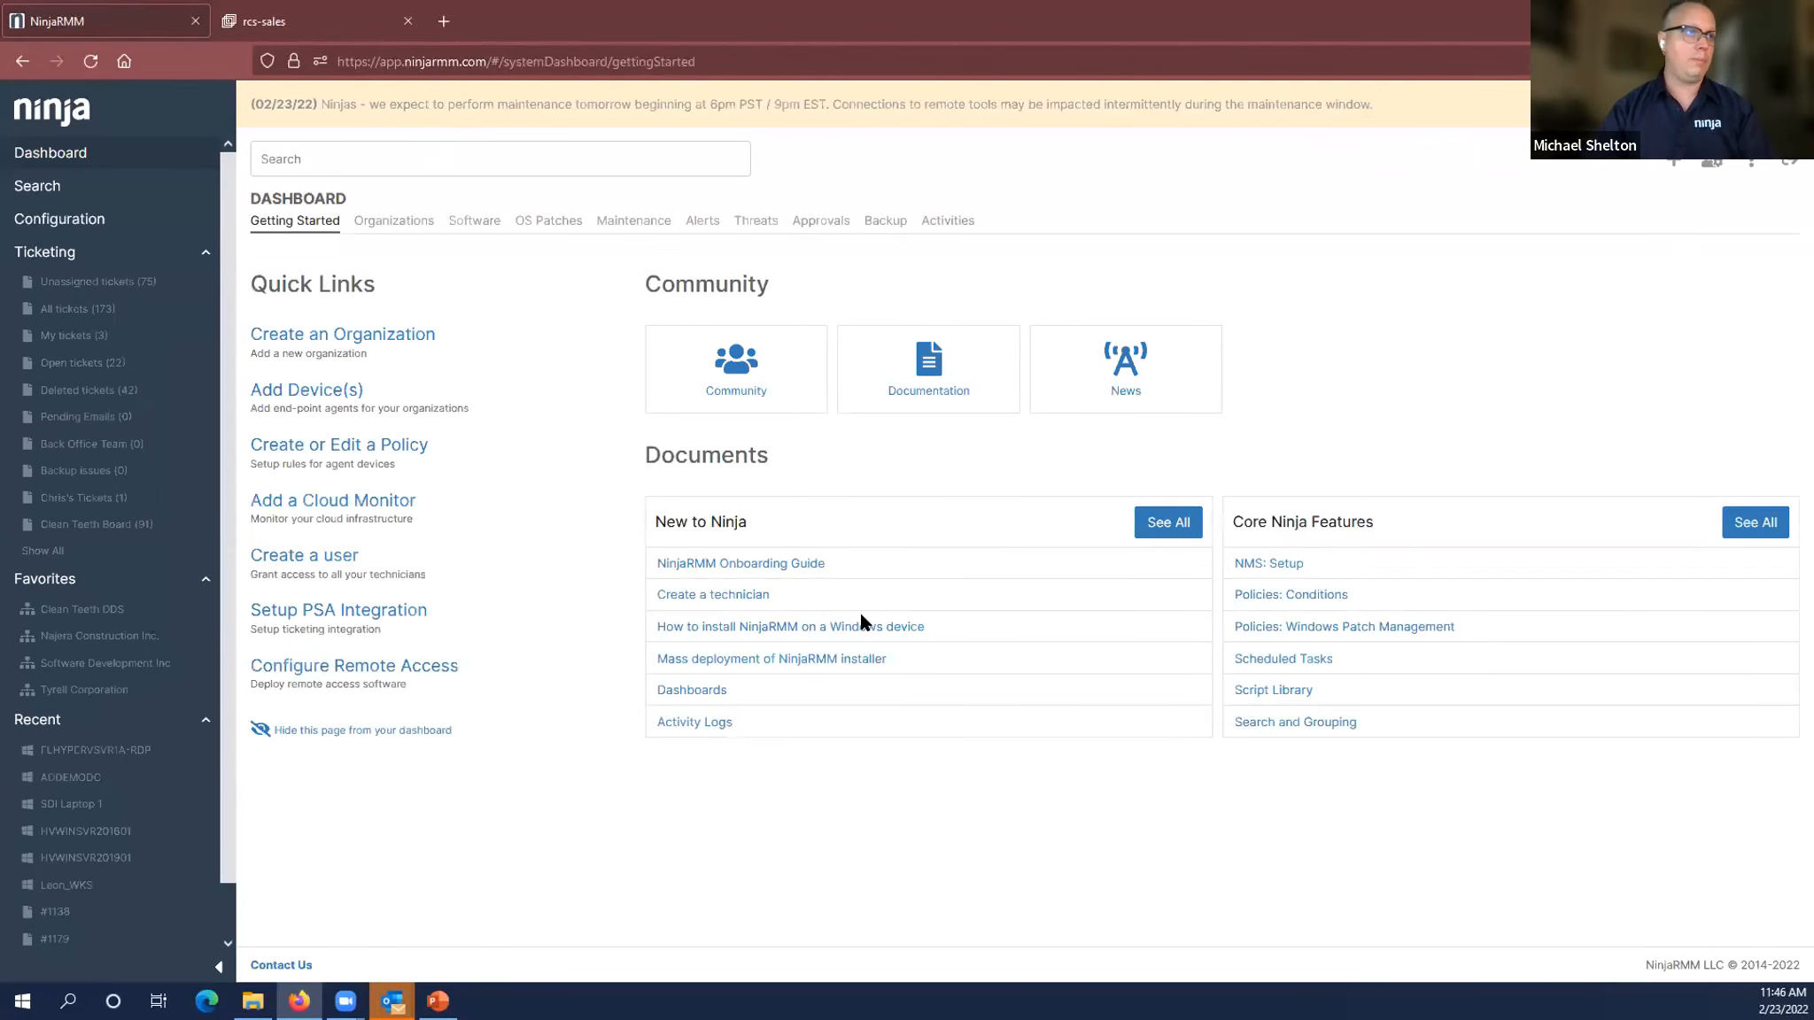
Step: Show the All tickets board and dismiss the maintenance announcement banner
click(78, 308)
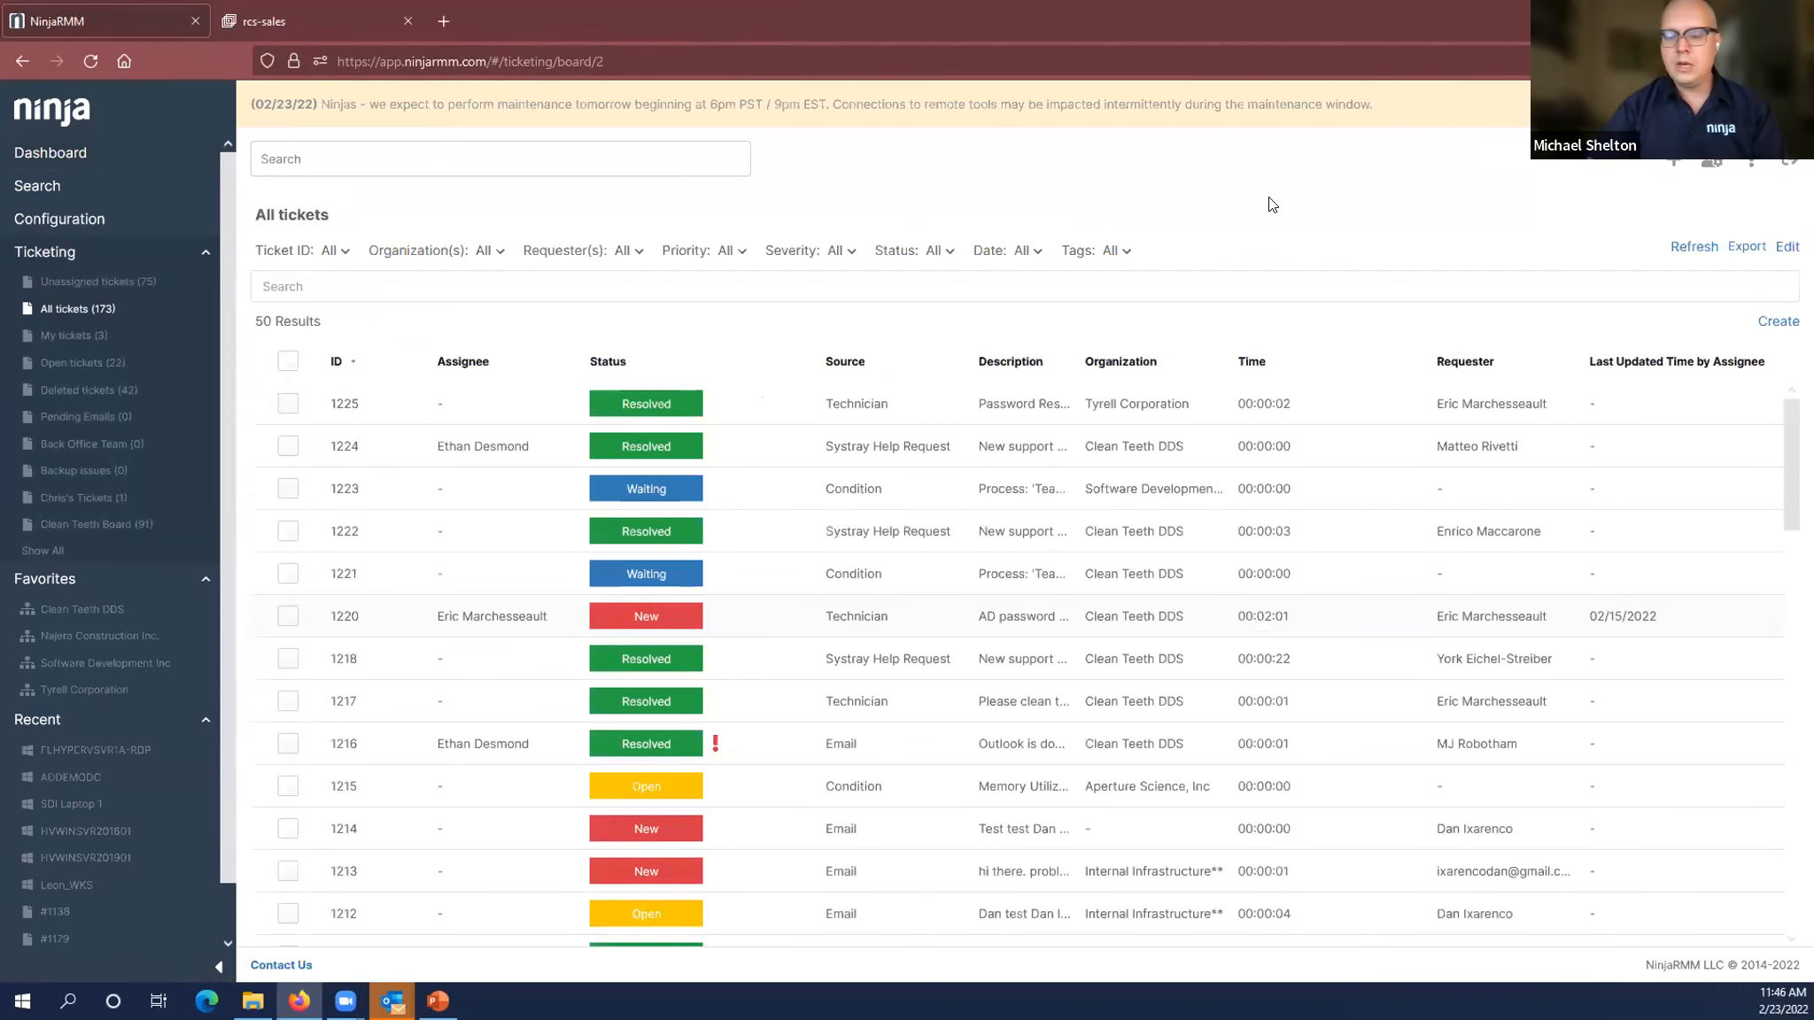
click(1791, 105)
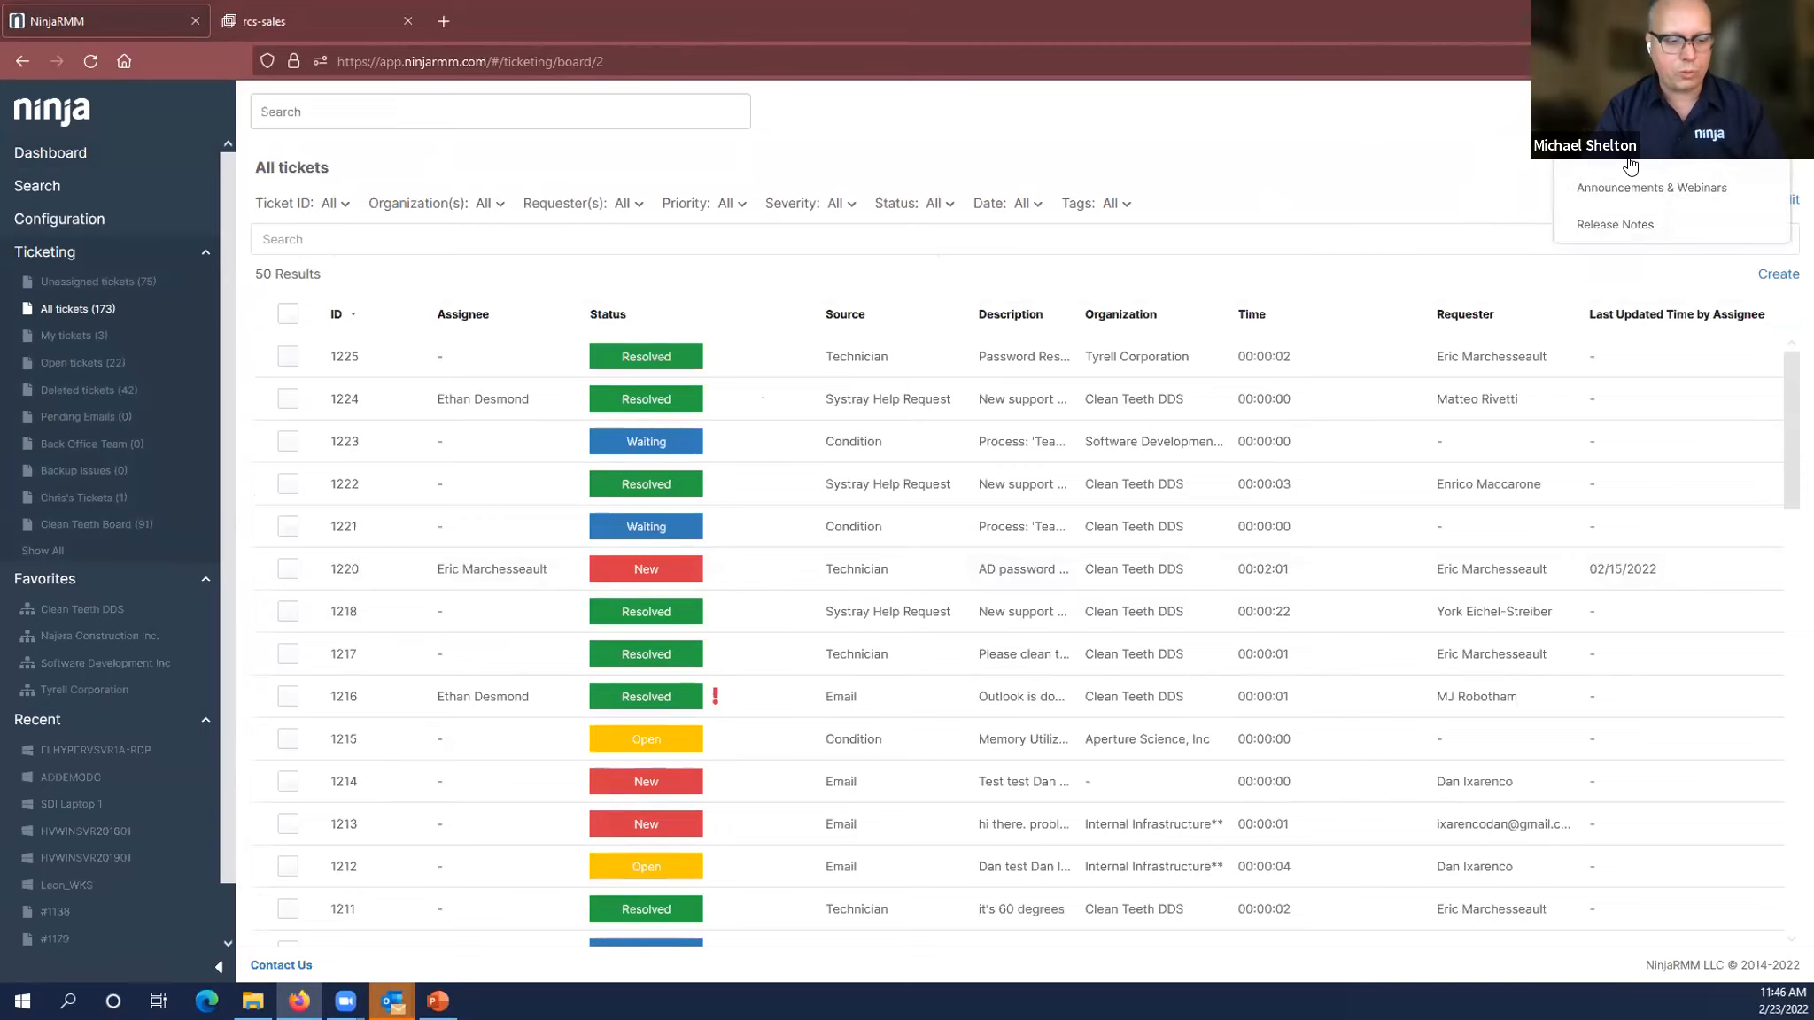
Step: Open the NinjaRMM Dojo in a new tab, search for "ticketing" and view the Ninja Ticketing article
right_click(1630, 157)
click(1634, 168)
click(338, 24)
click(782, 521)
text(ticketing)
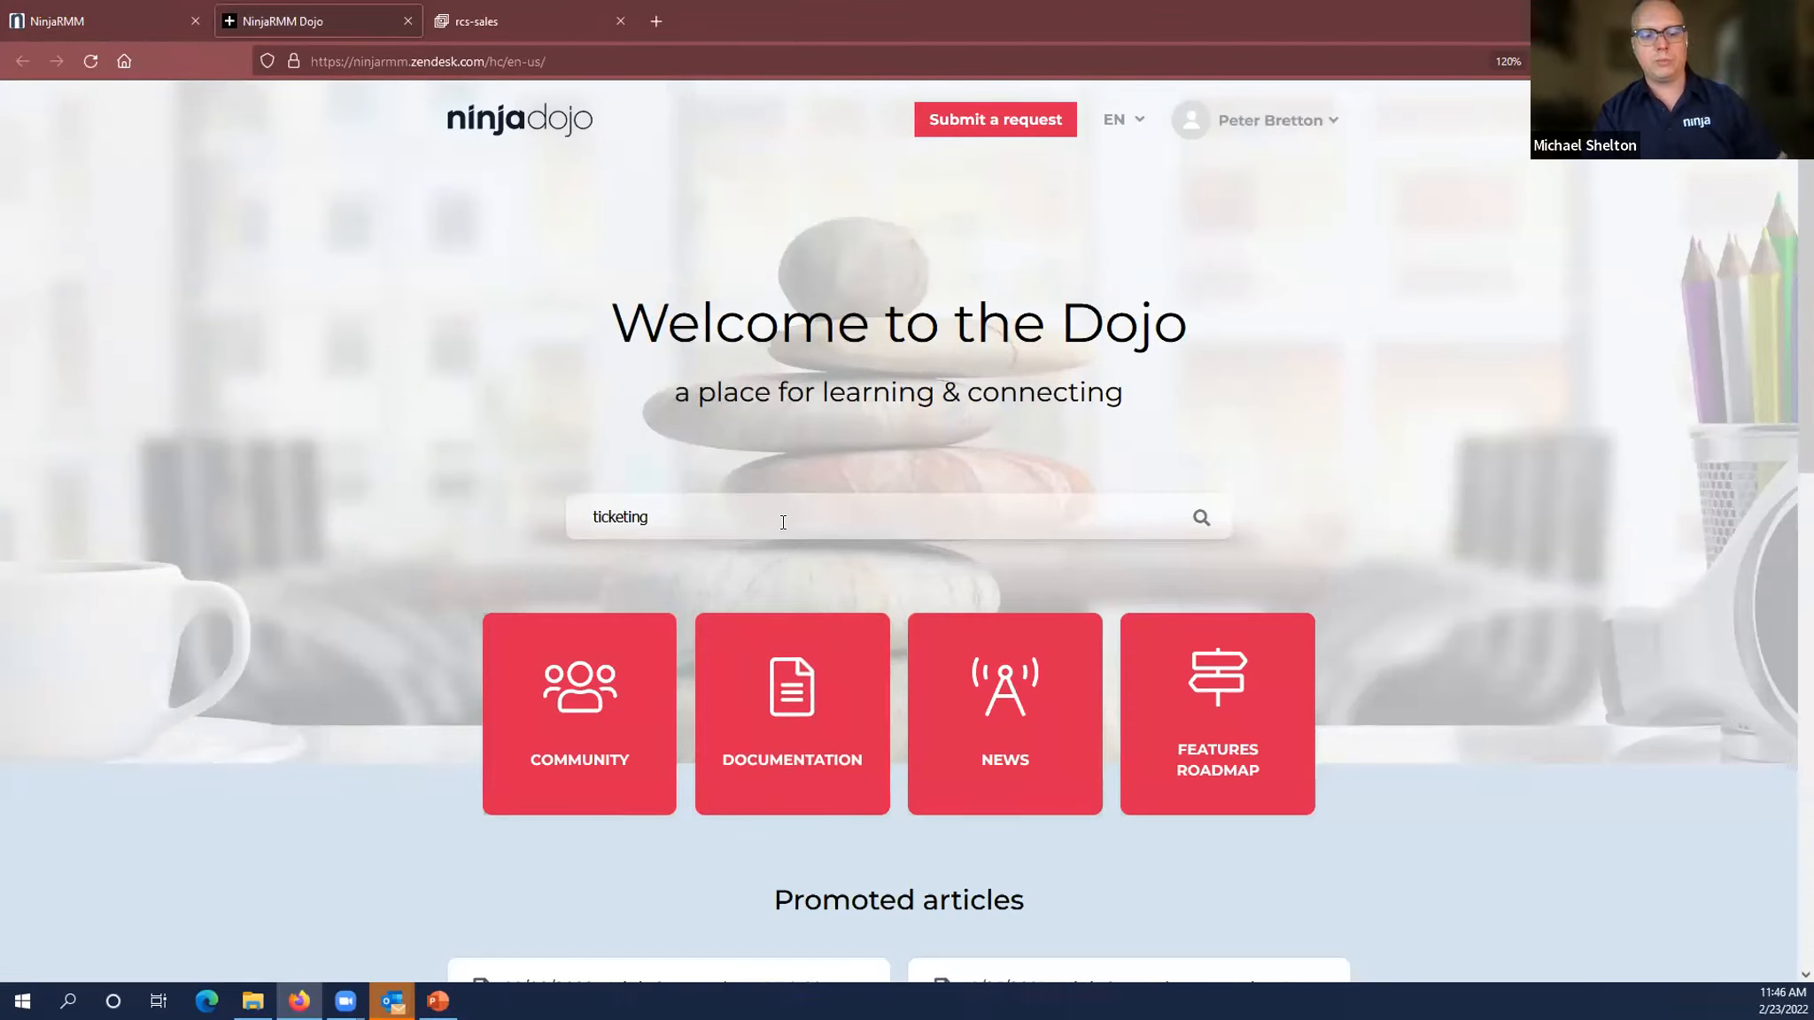
click(683, 579)
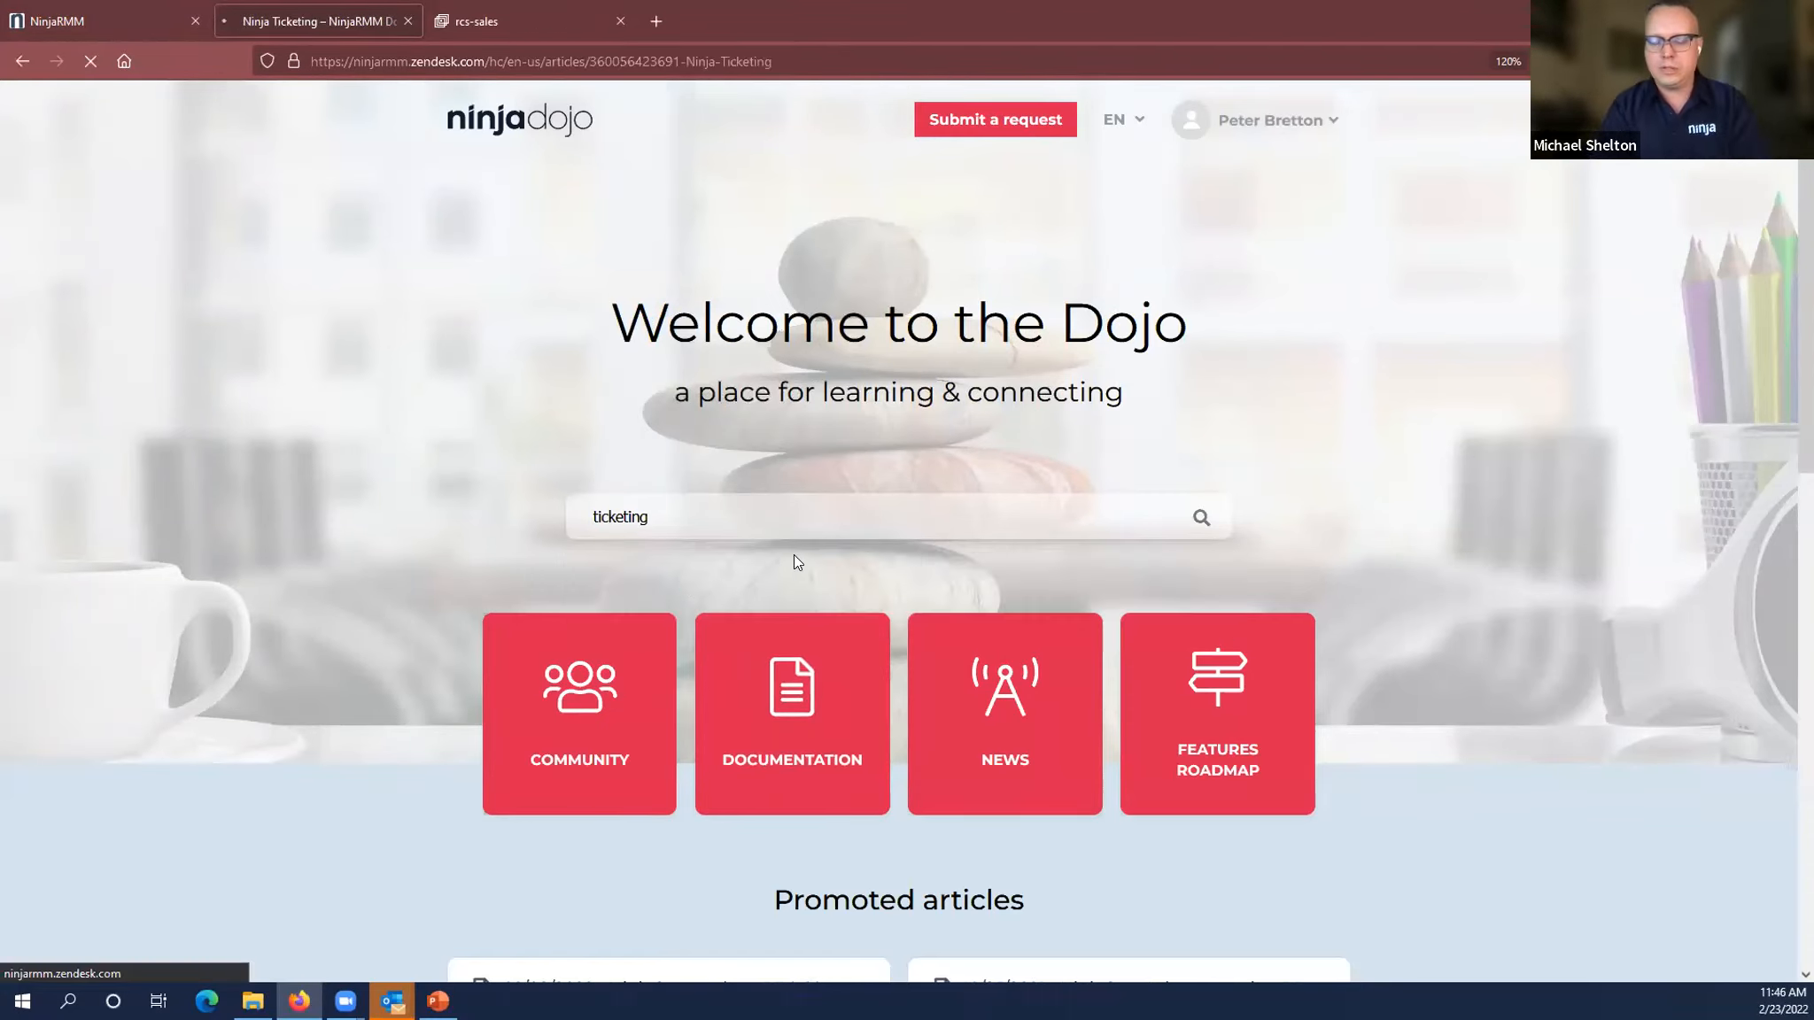
scroll(980, 615, down, 6)
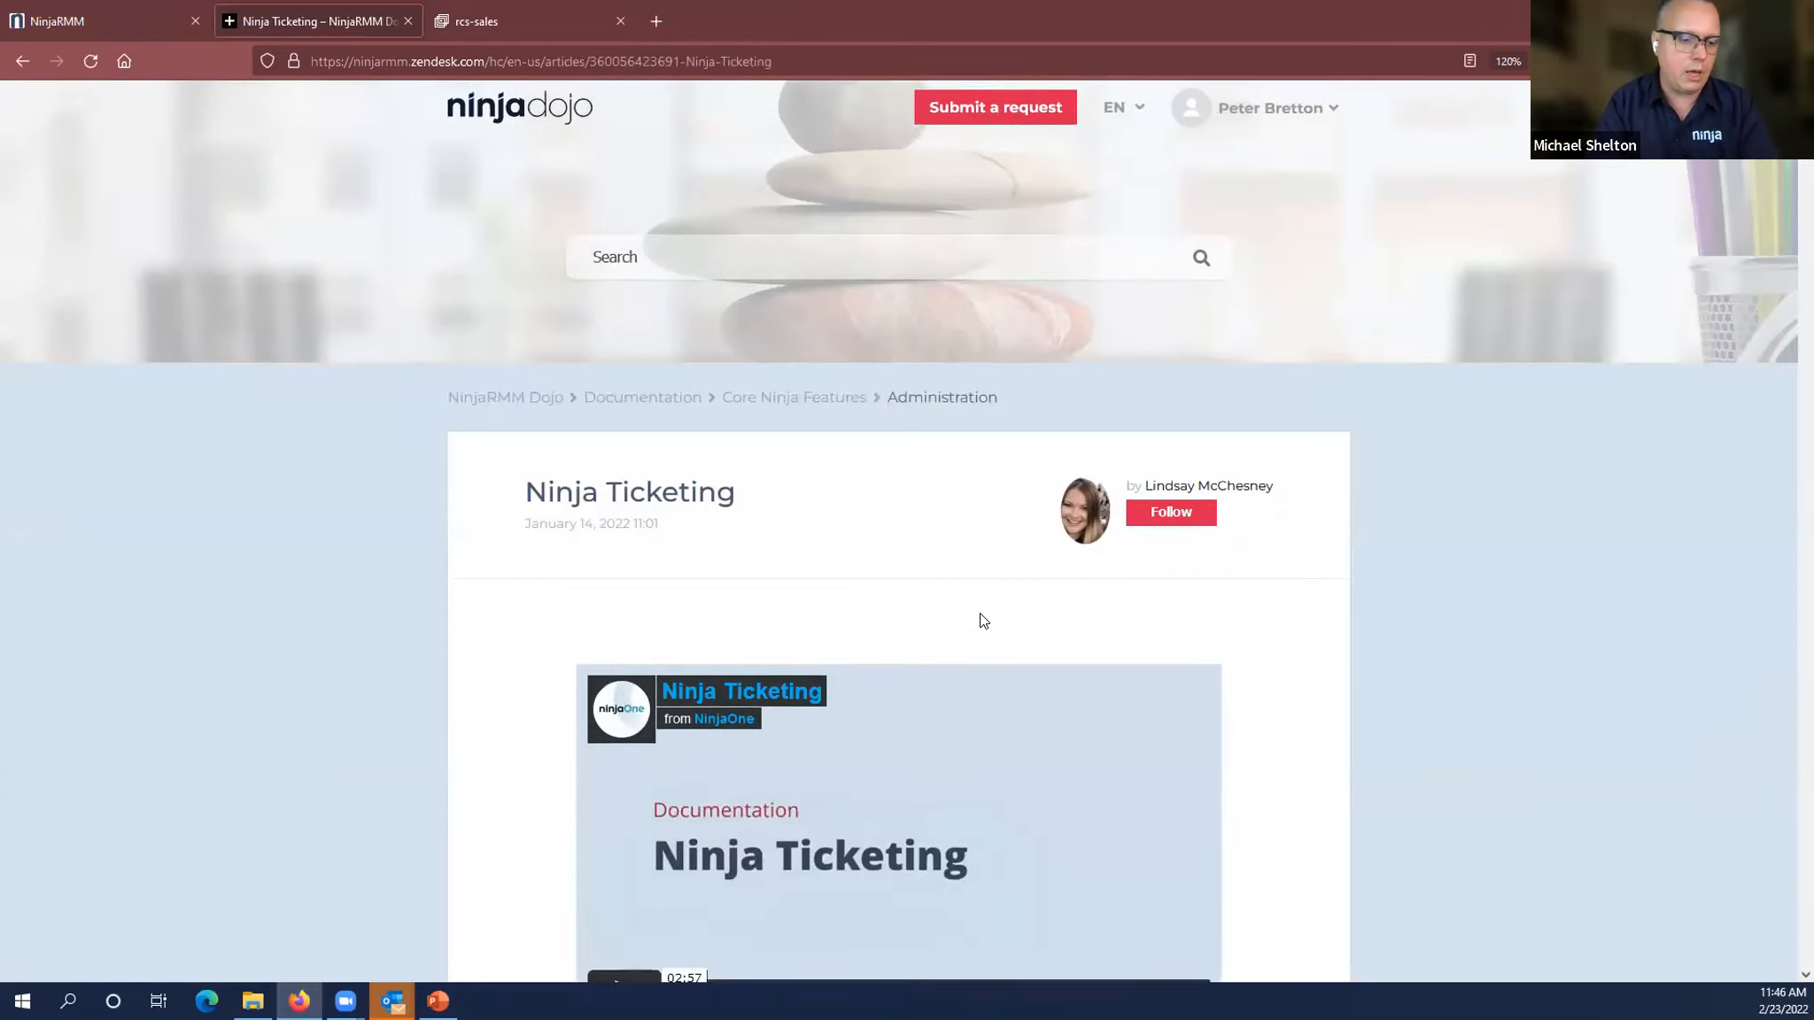
Step: Go to the Dojo community's Ticketing topic and look through its feedback posts
scroll(951, 609, up, 5)
click(540, 293)
click(618, 760)
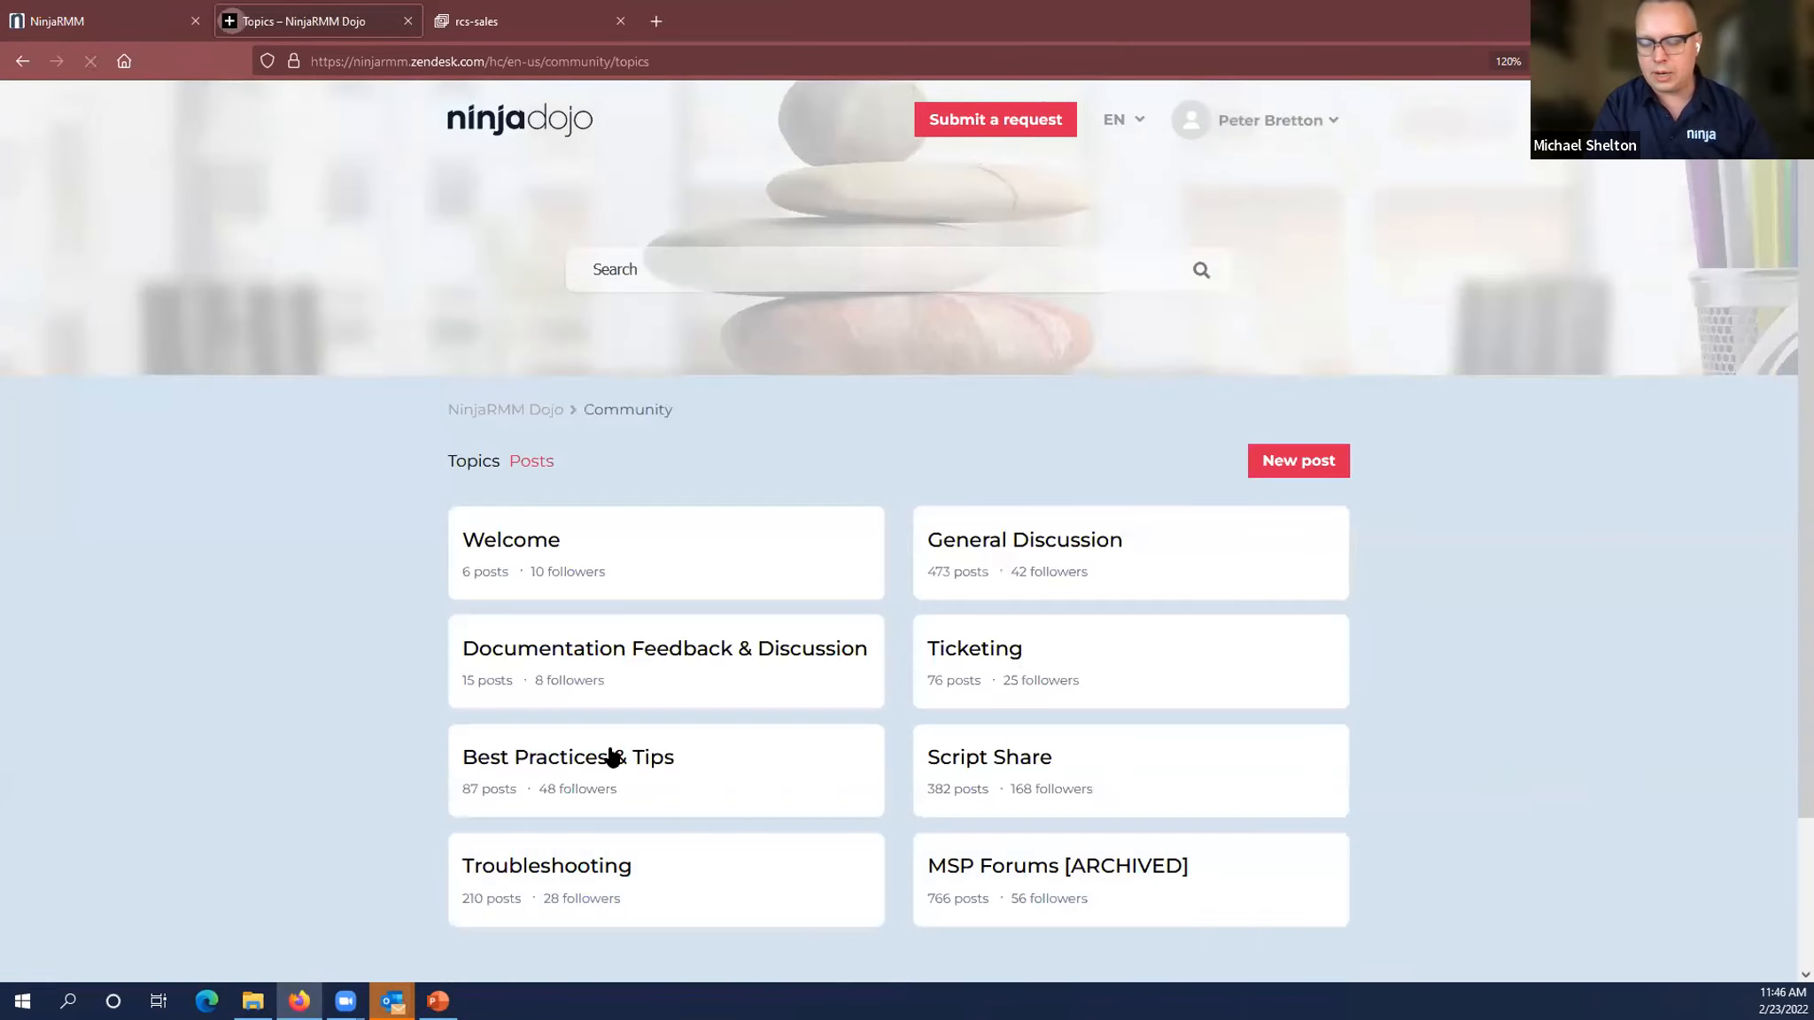
click(1072, 649)
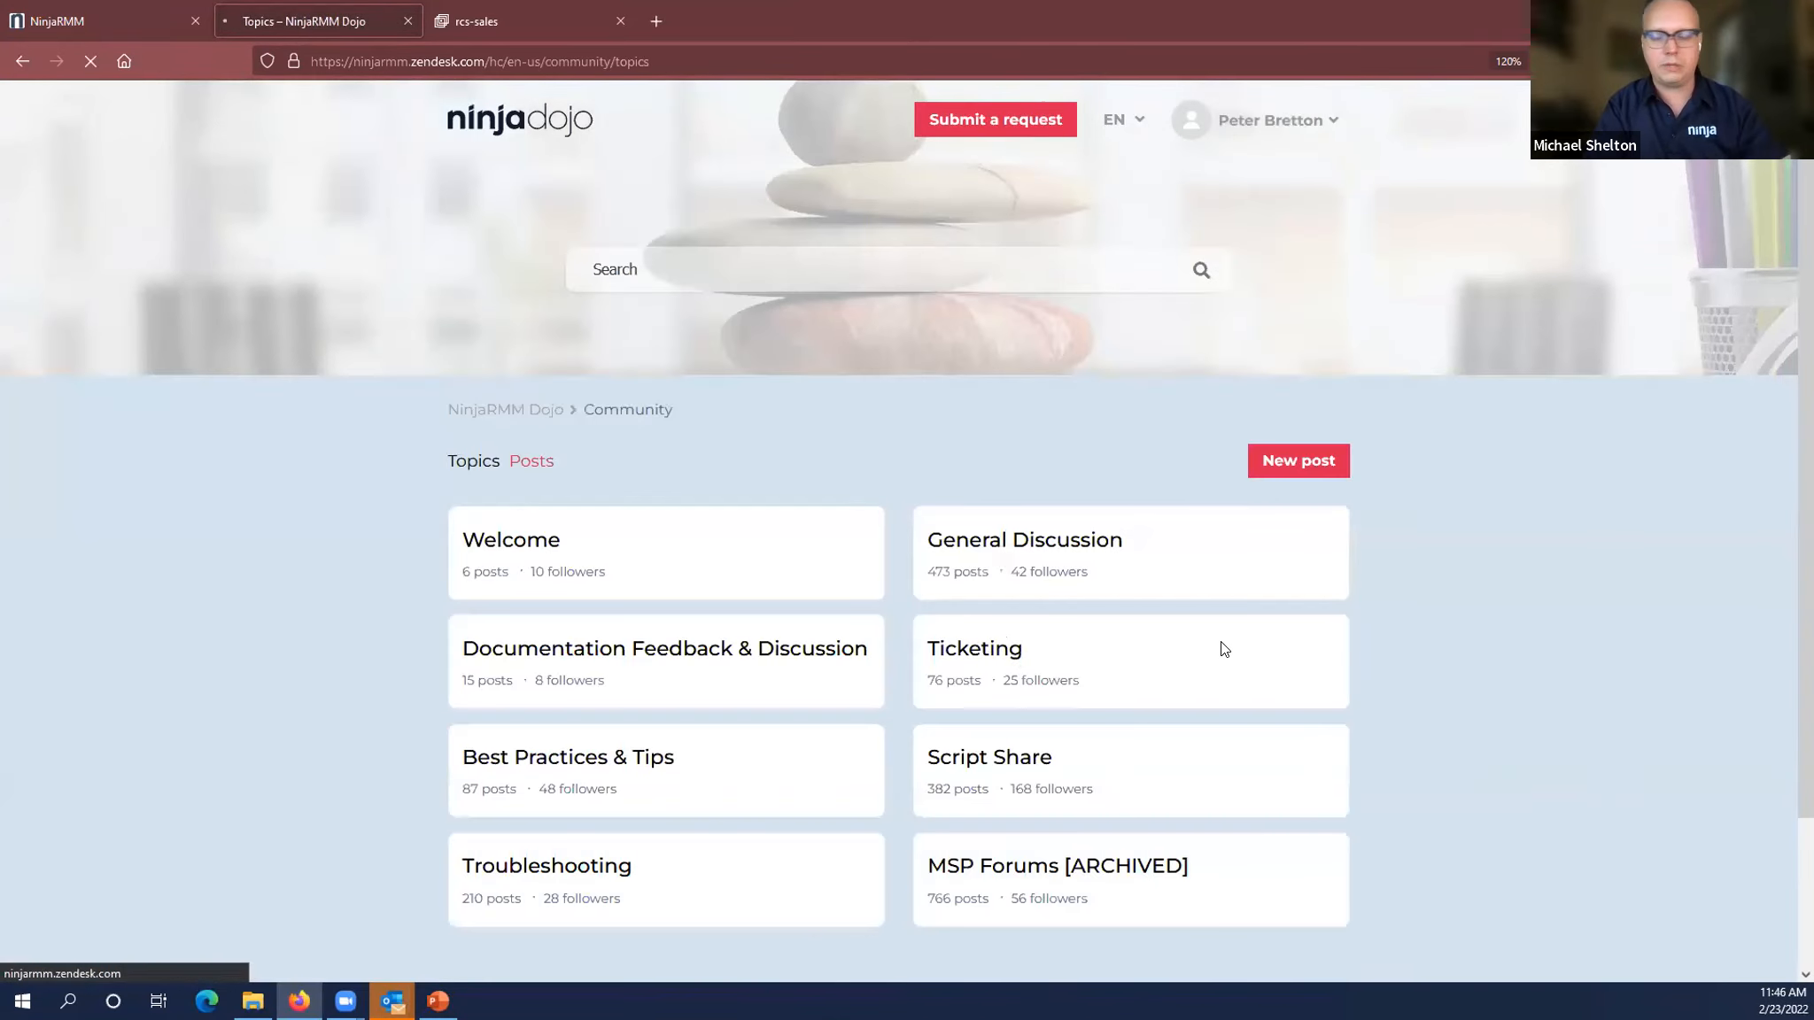
scroll(1516, 656, down, 5)
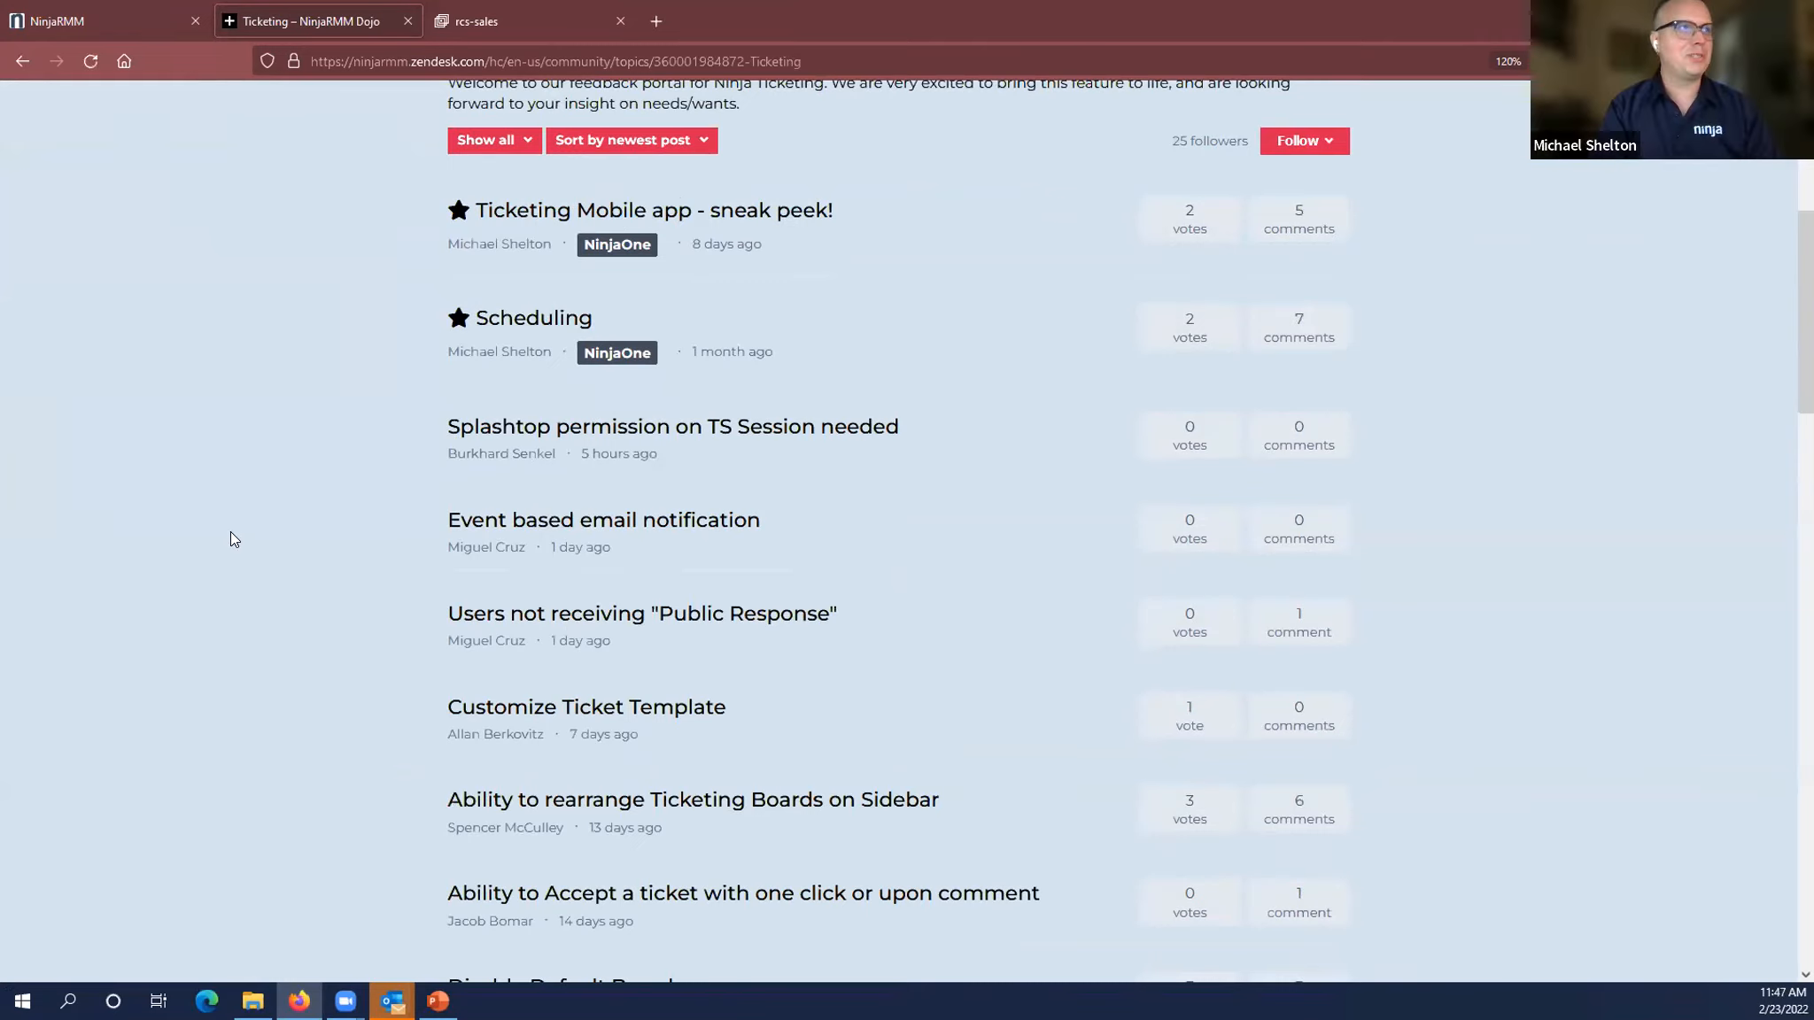
scroll(239, 537, up, 5)
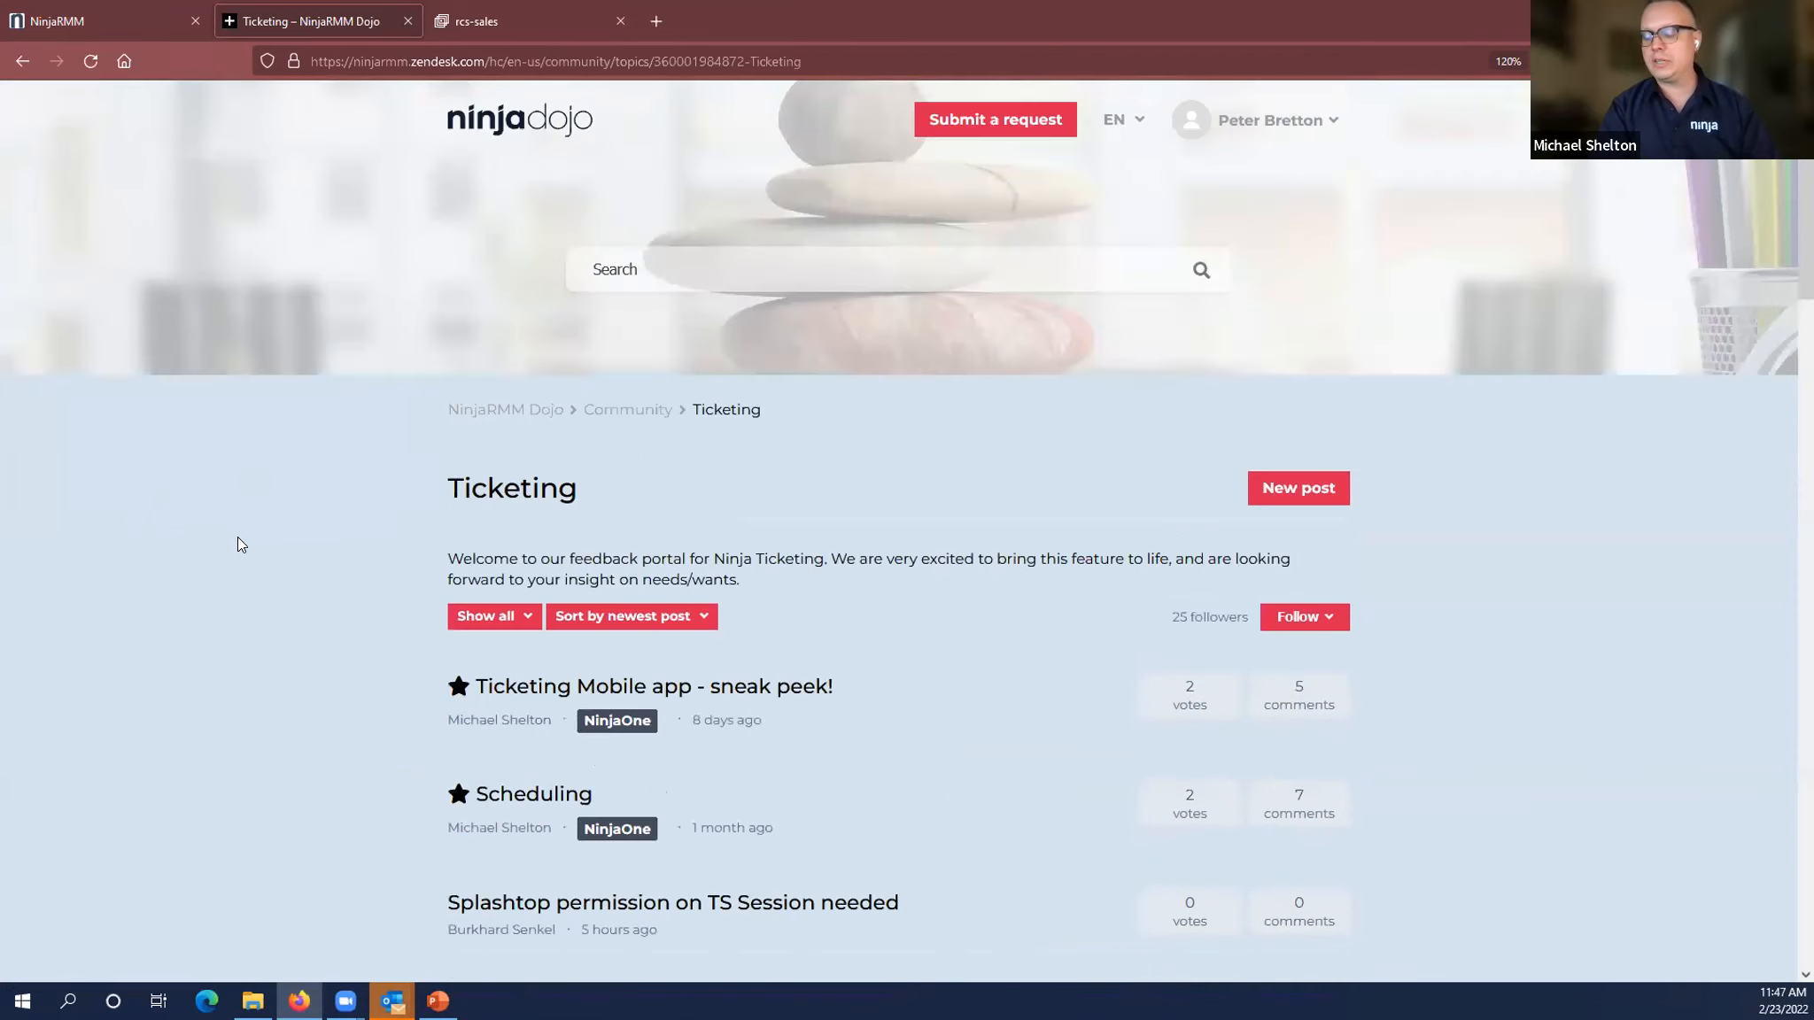
scroll(240, 541, down, 3)
scroll(244, 551, down, 2)
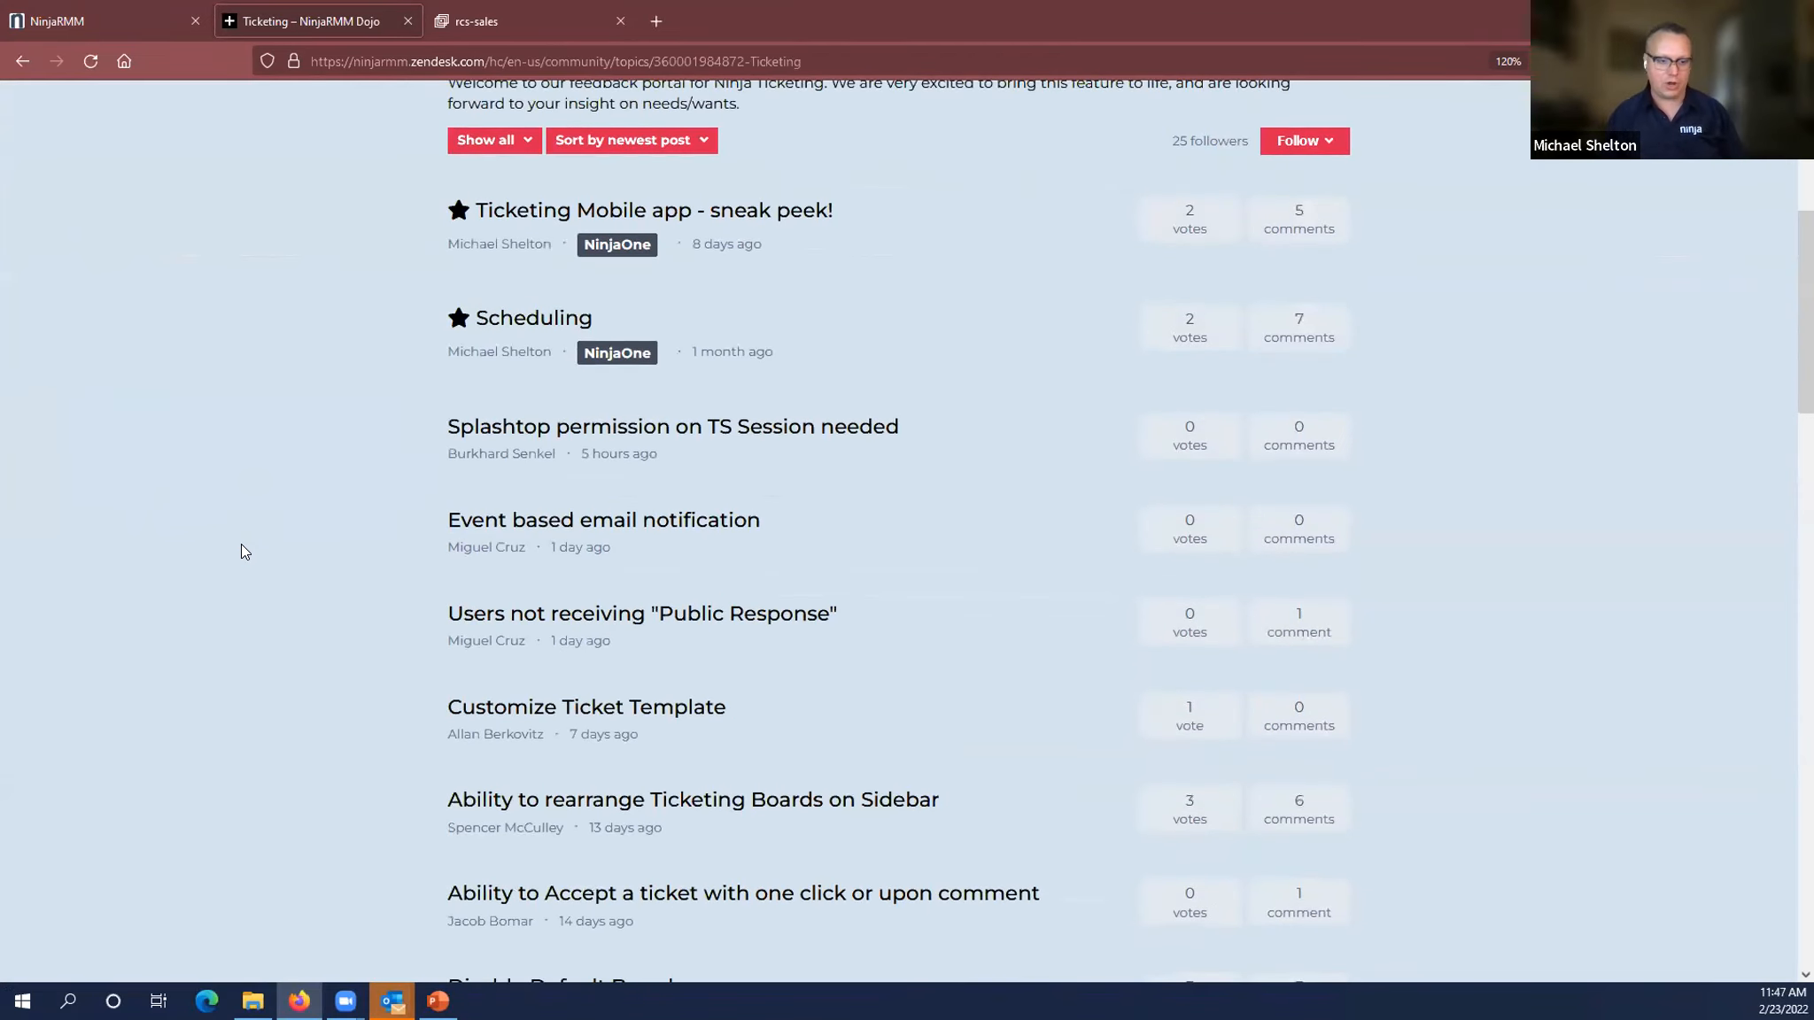
Step: Return to NinjaRMM and view the general Ninja Ticketing settings in the Integrations configuration
click(76, 24)
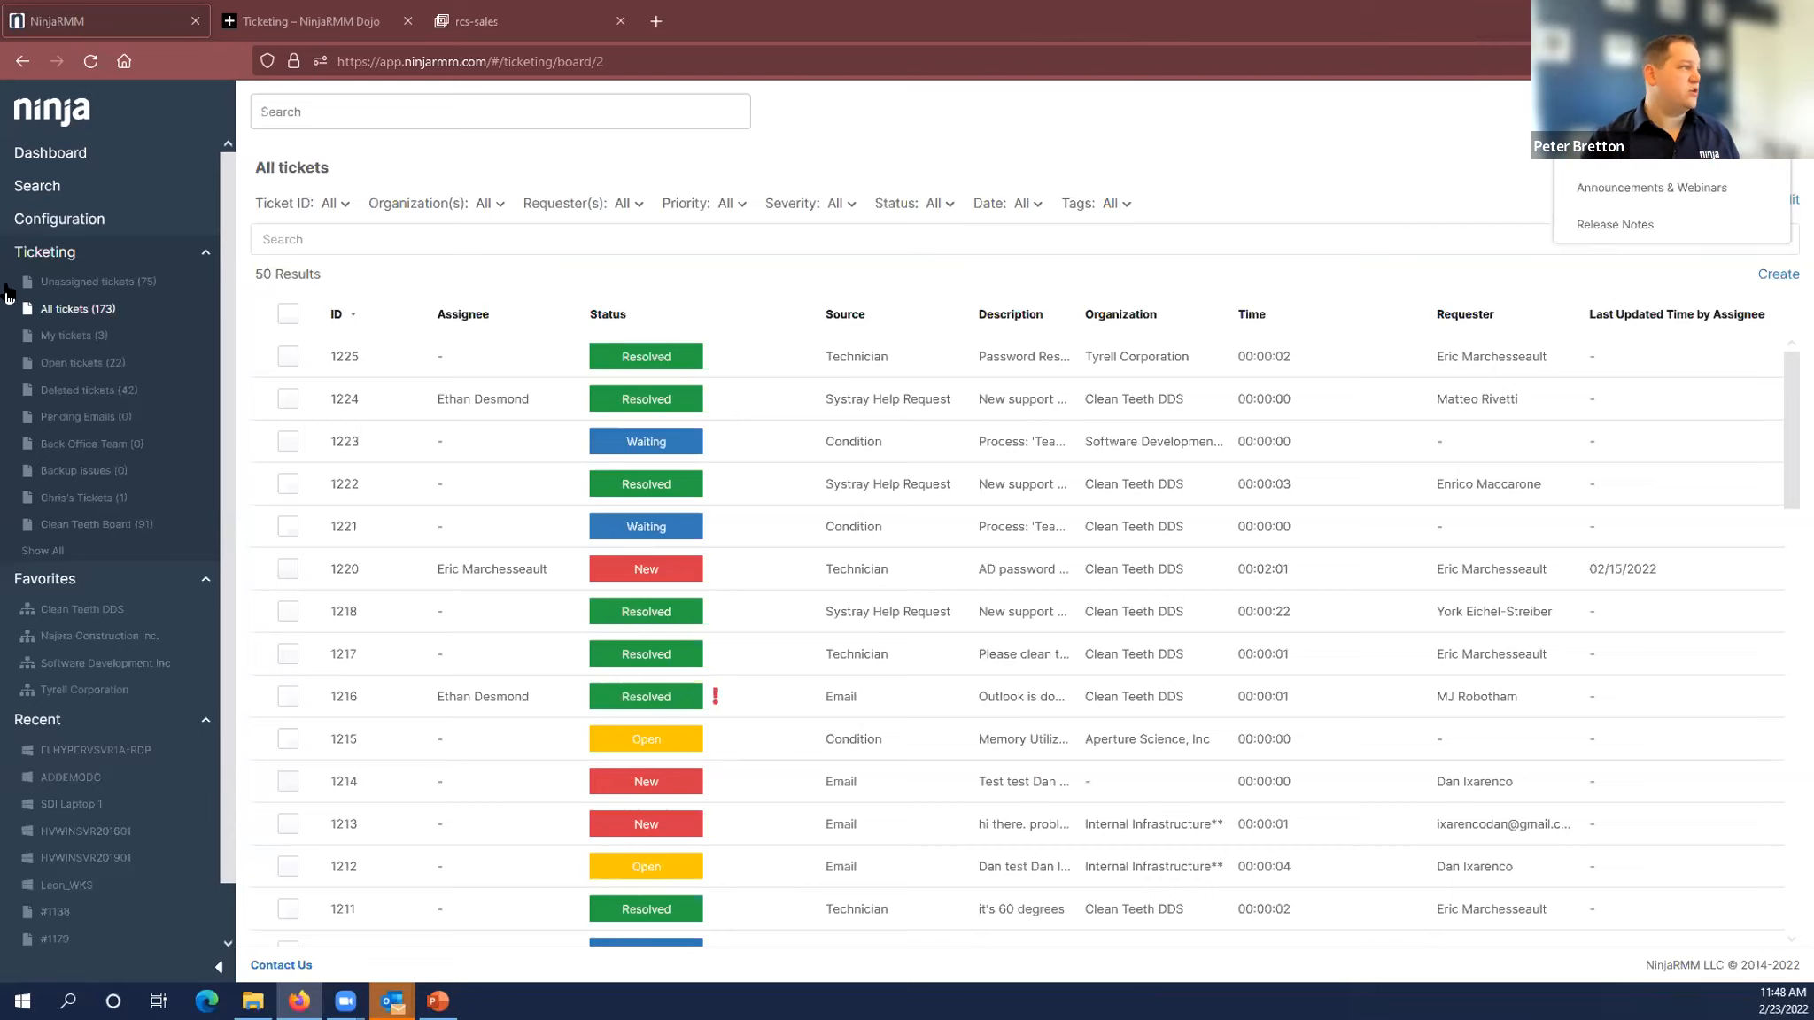
click(40, 218)
click(60, 352)
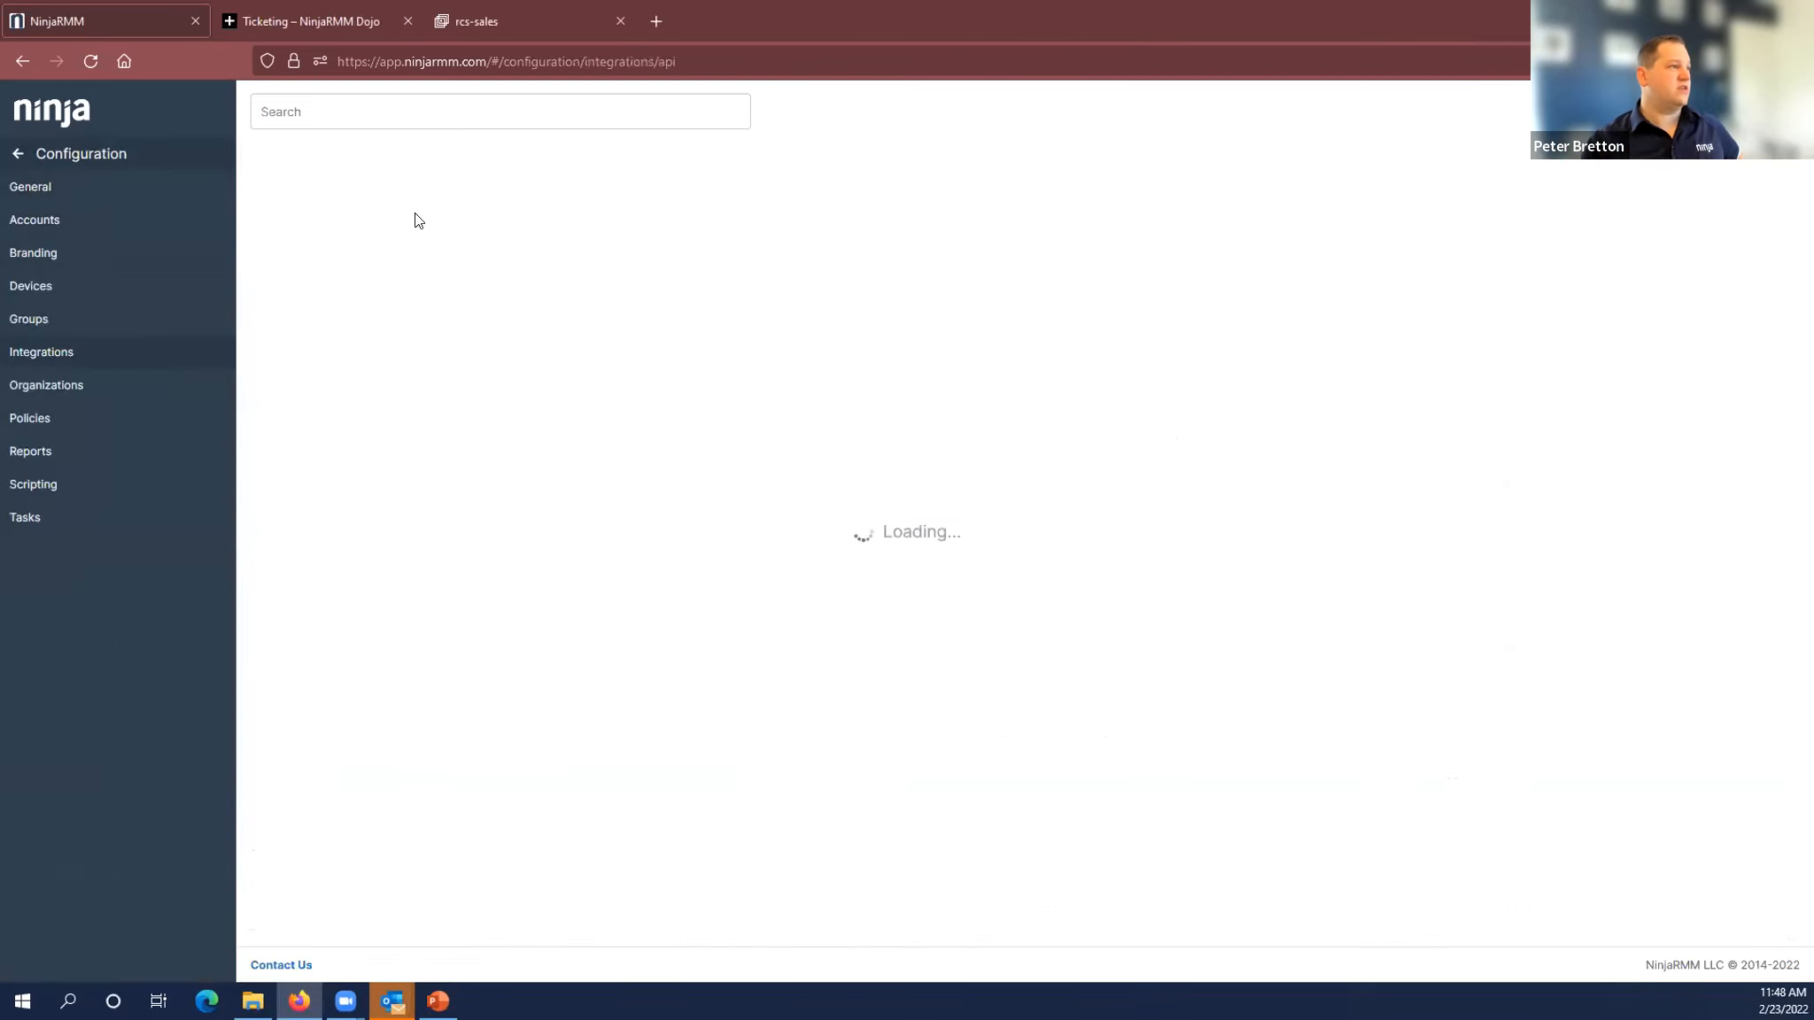
click(877, 174)
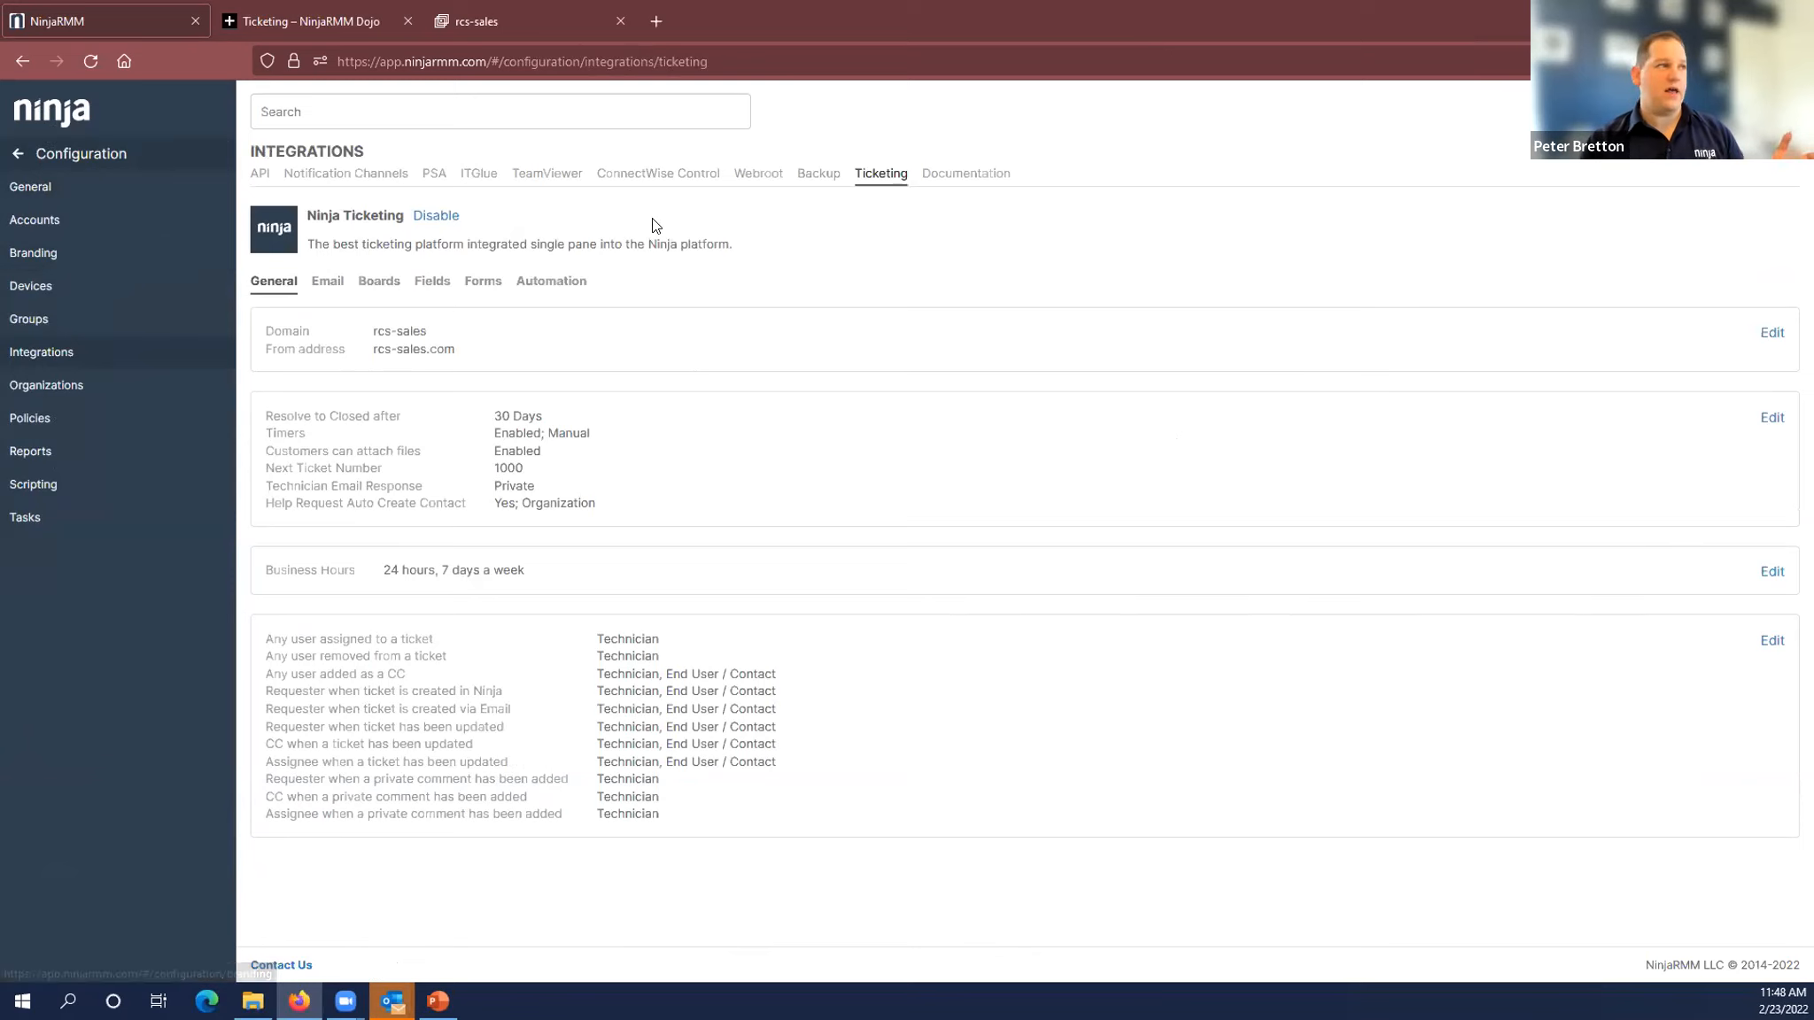
Step: View the system dashboard's organization overview and the All tickets board
click(55, 105)
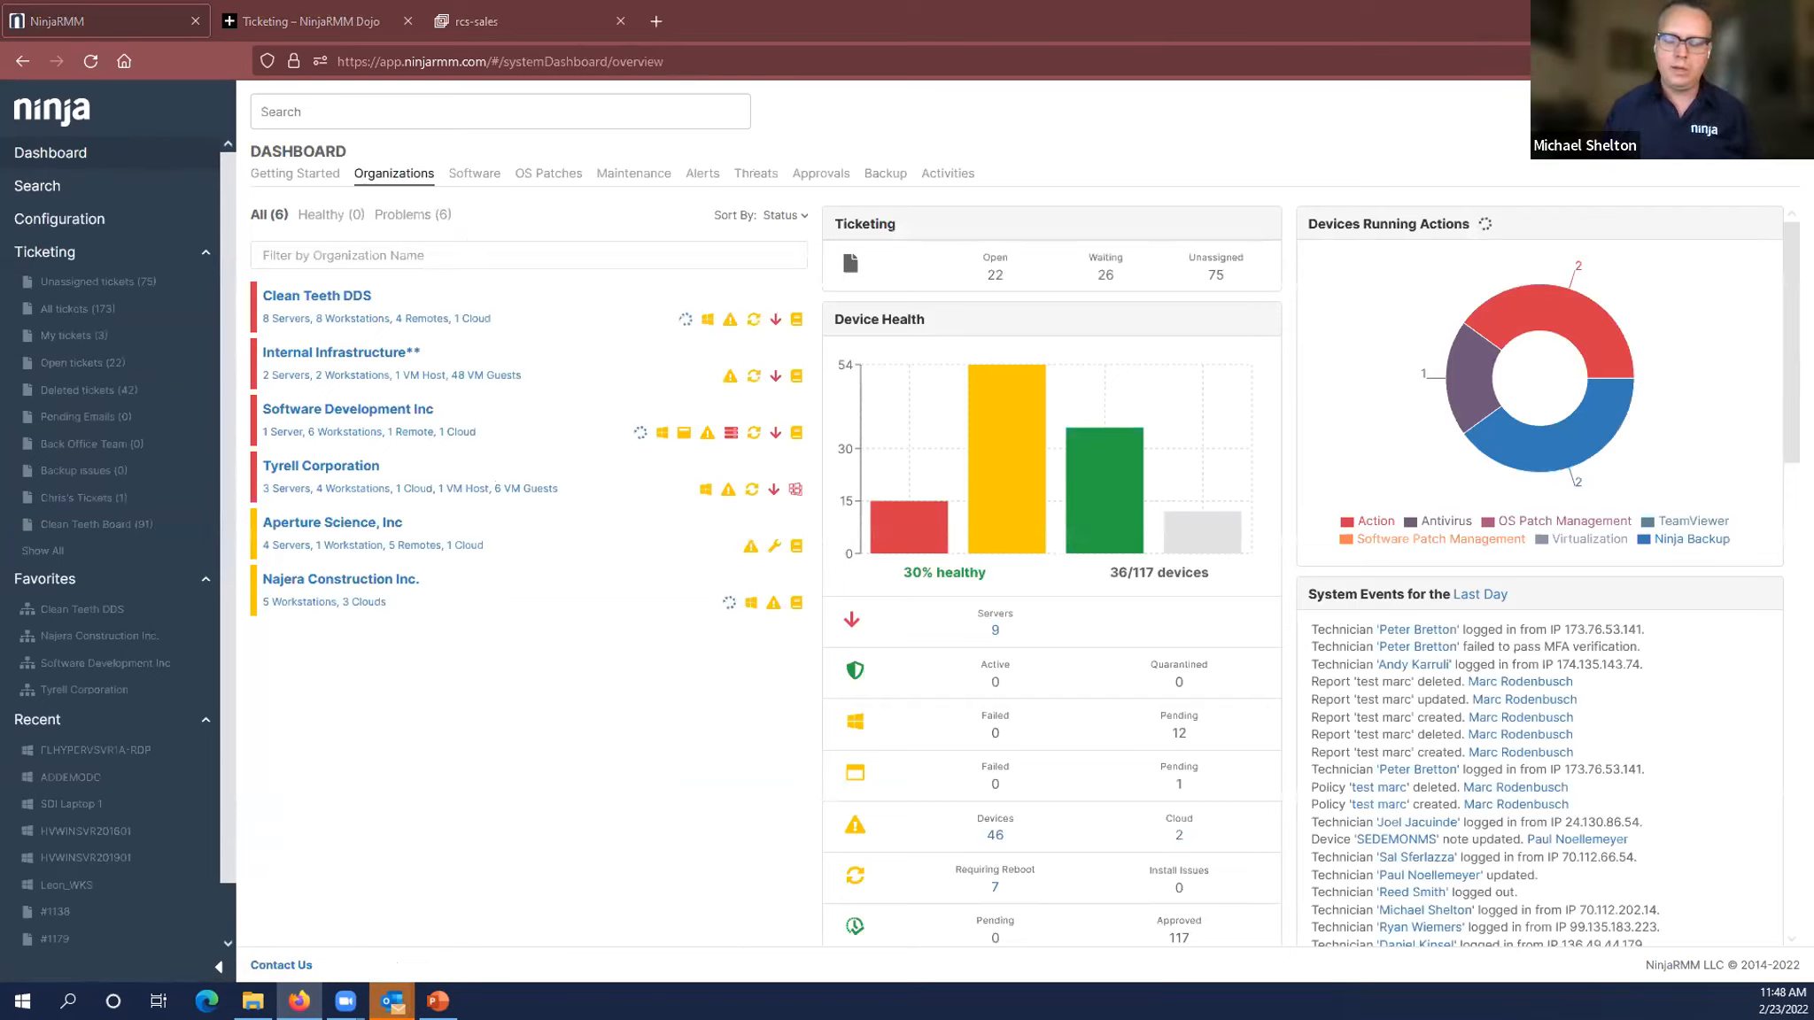
click(64, 308)
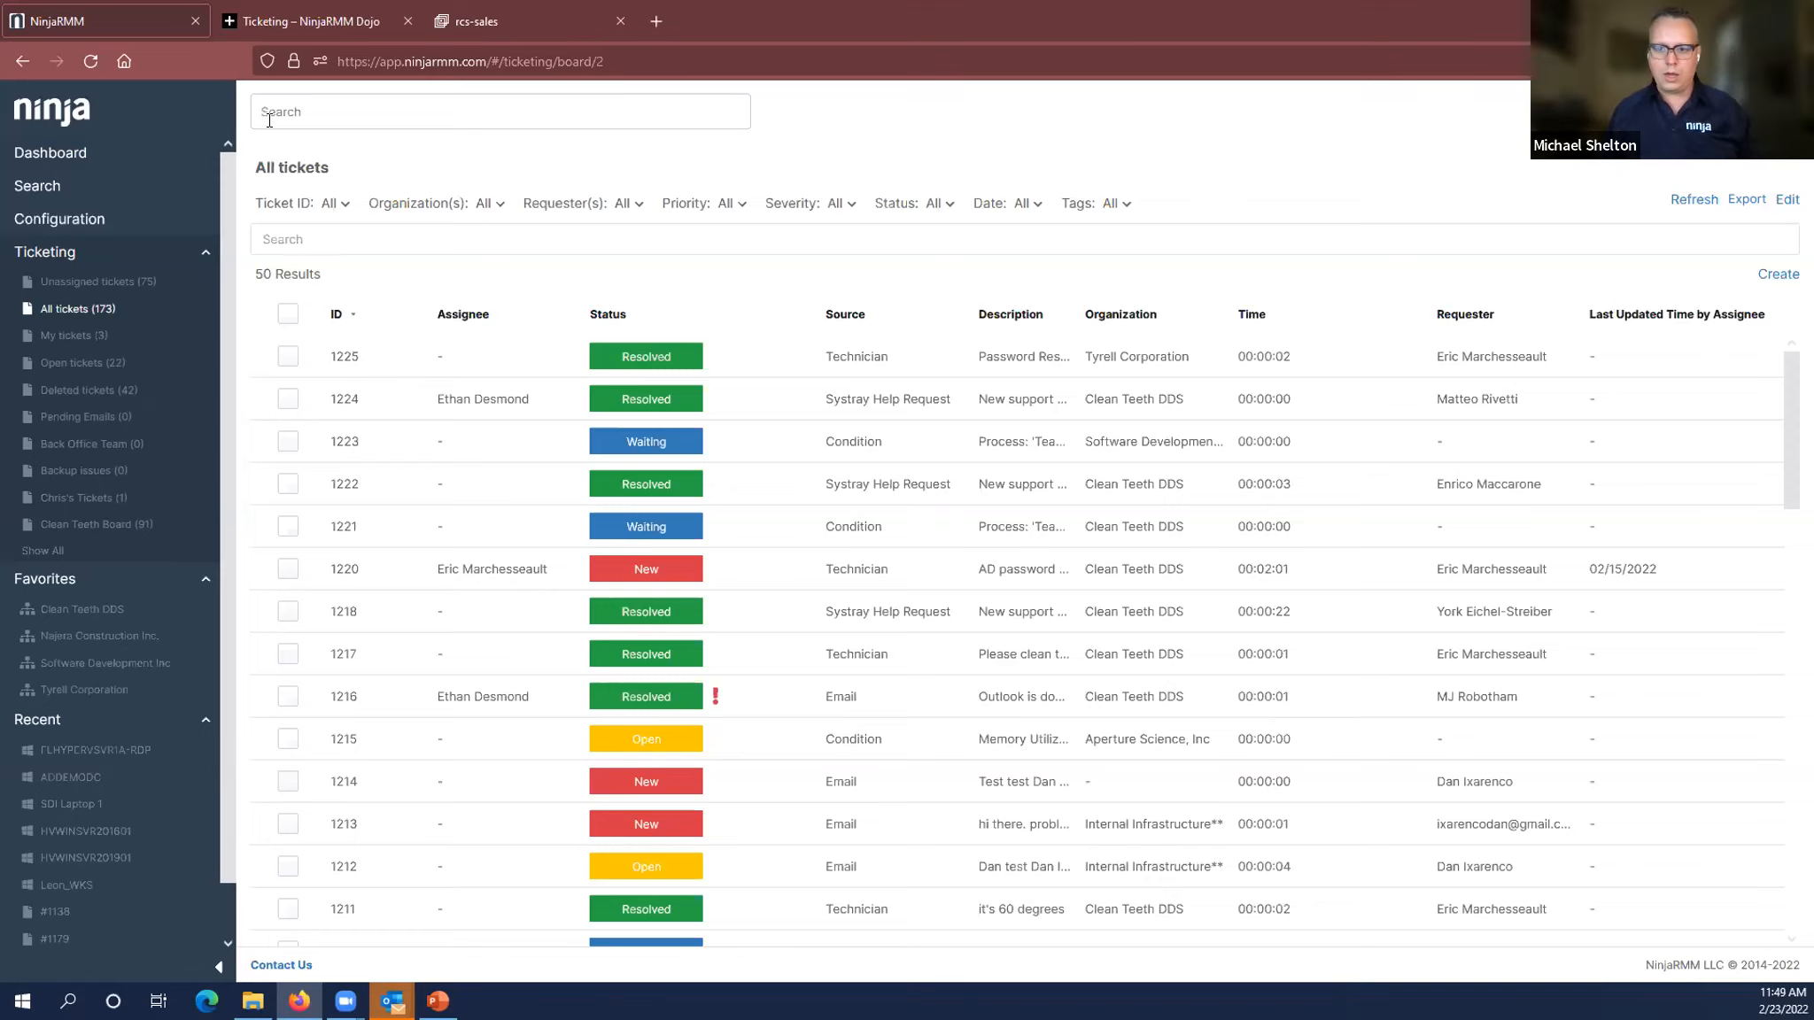
Step: Filter the scheduled reports by "ticket", look through the weekly Clean Teeth DDS ticketing report and close it
click(56, 220)
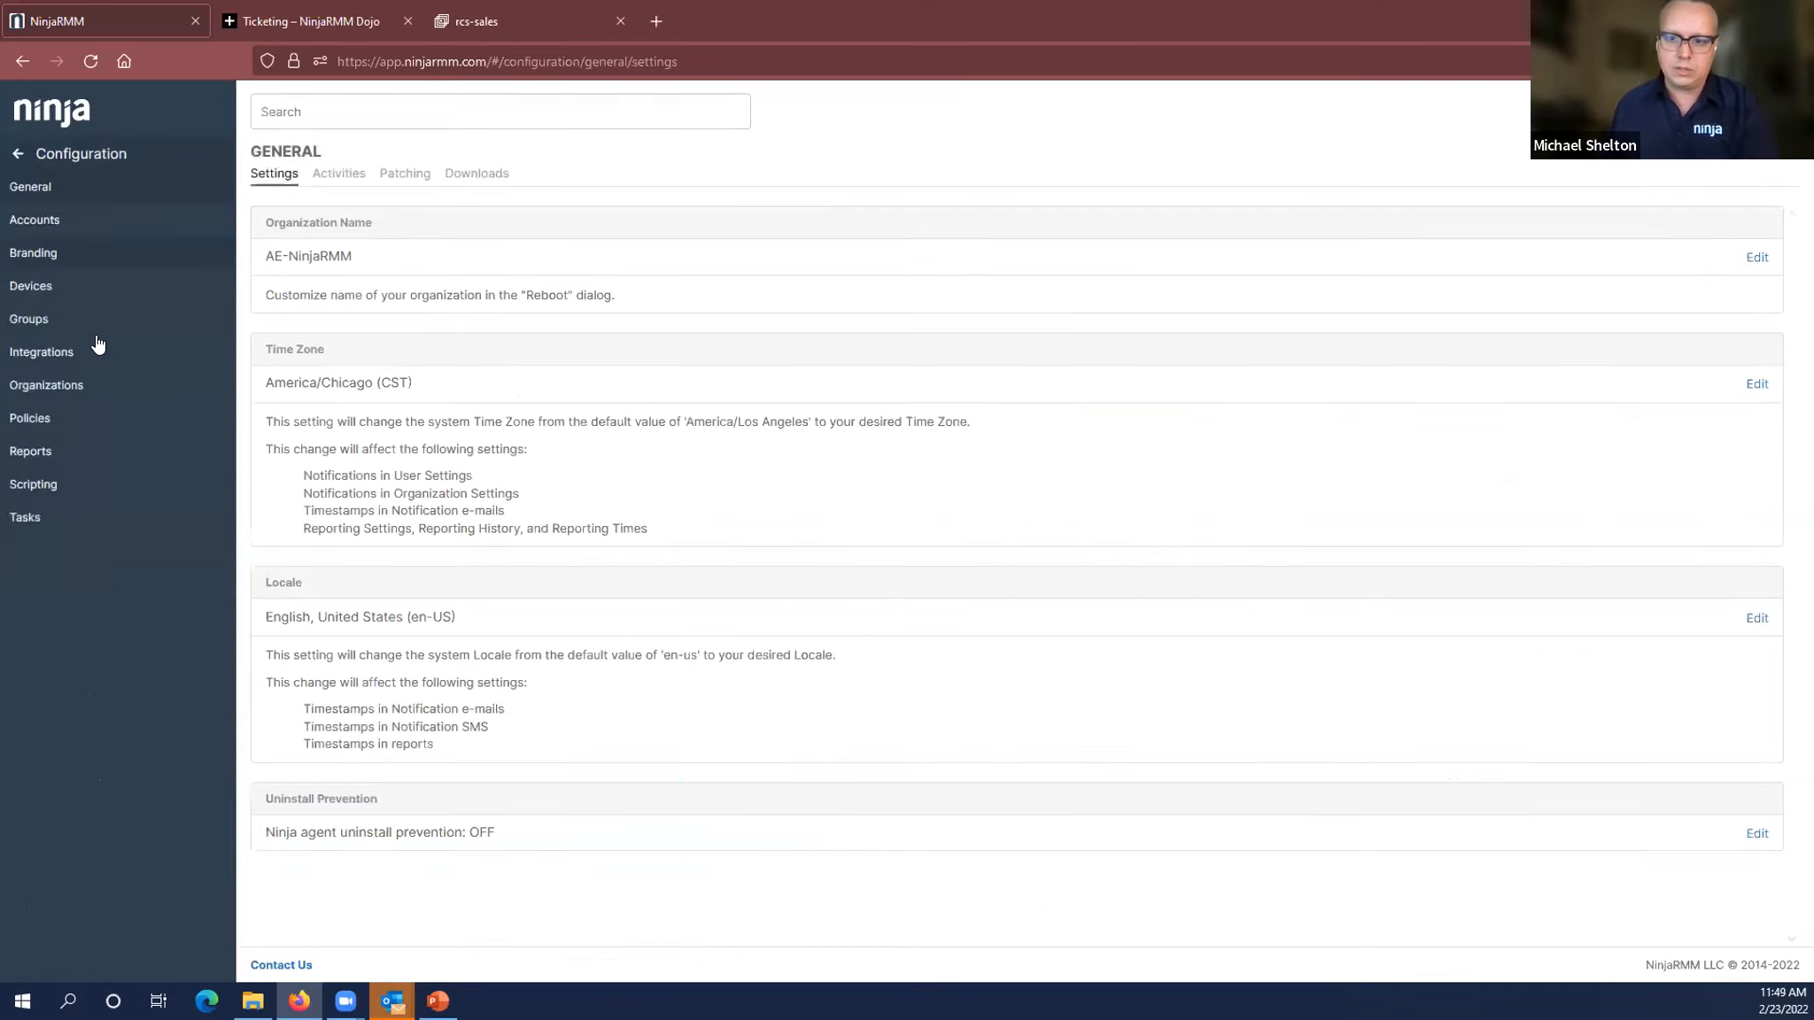
click(46, 459)
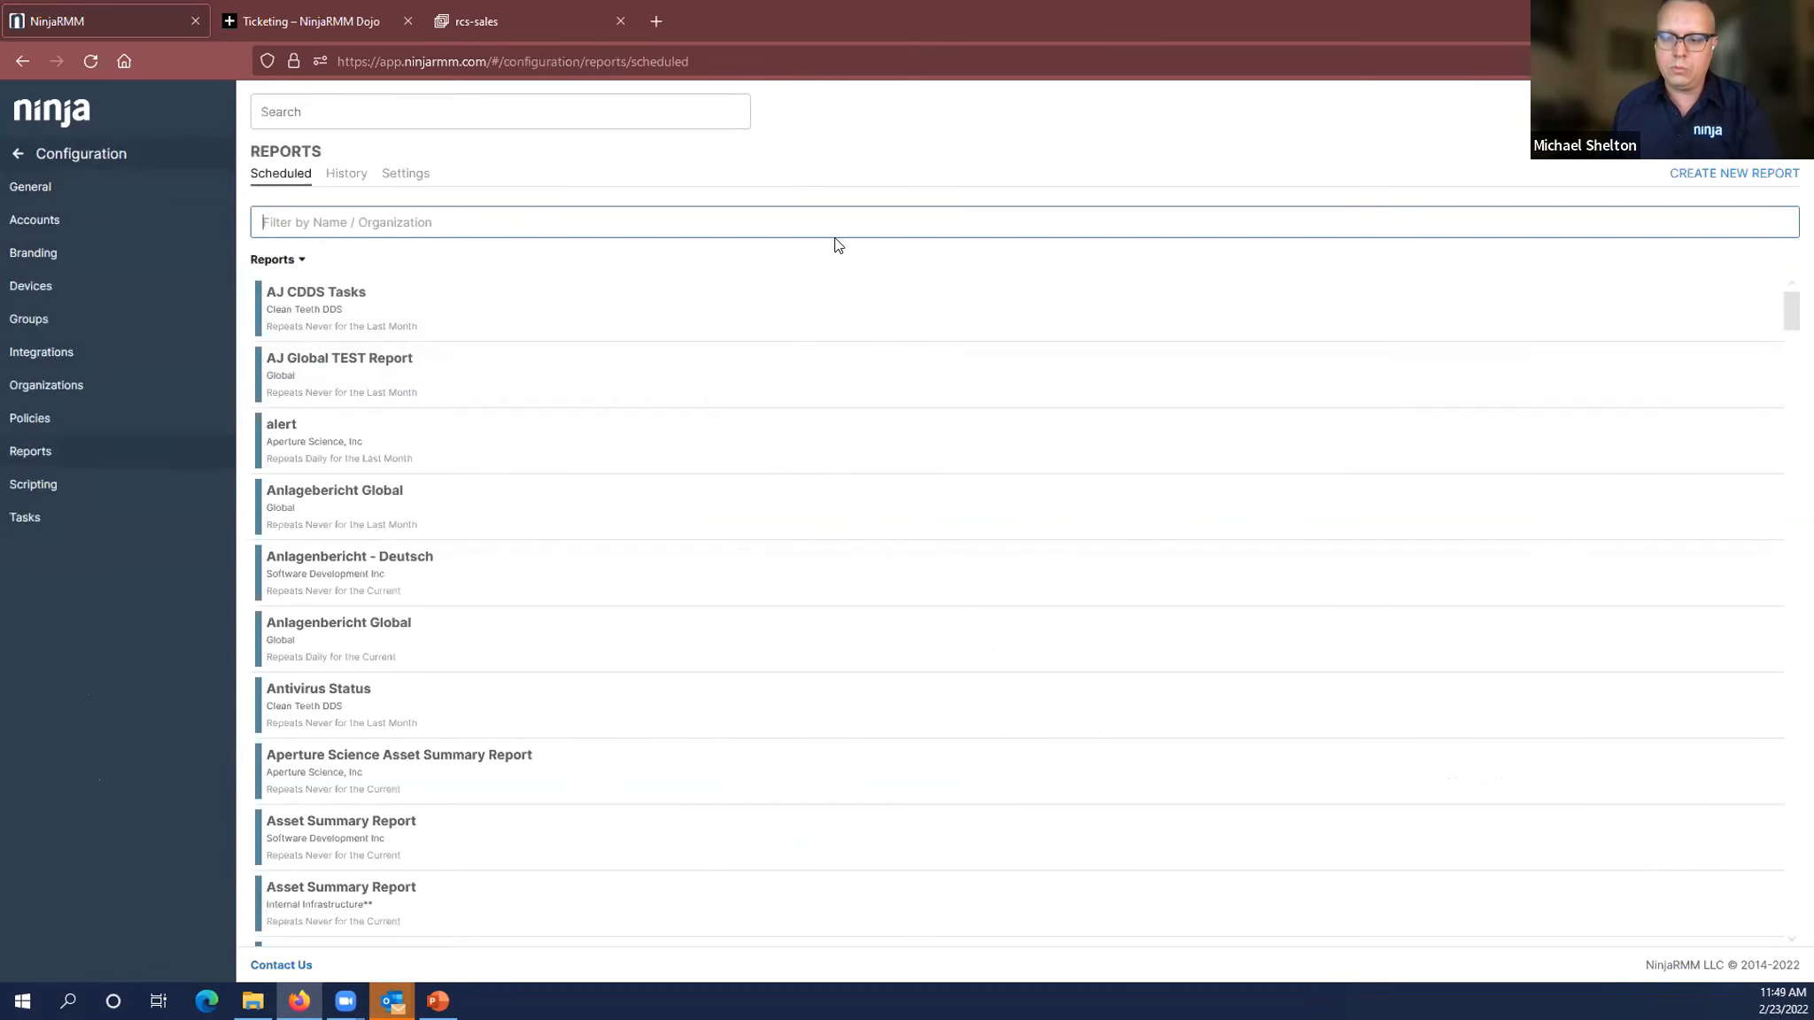
text(ticket)
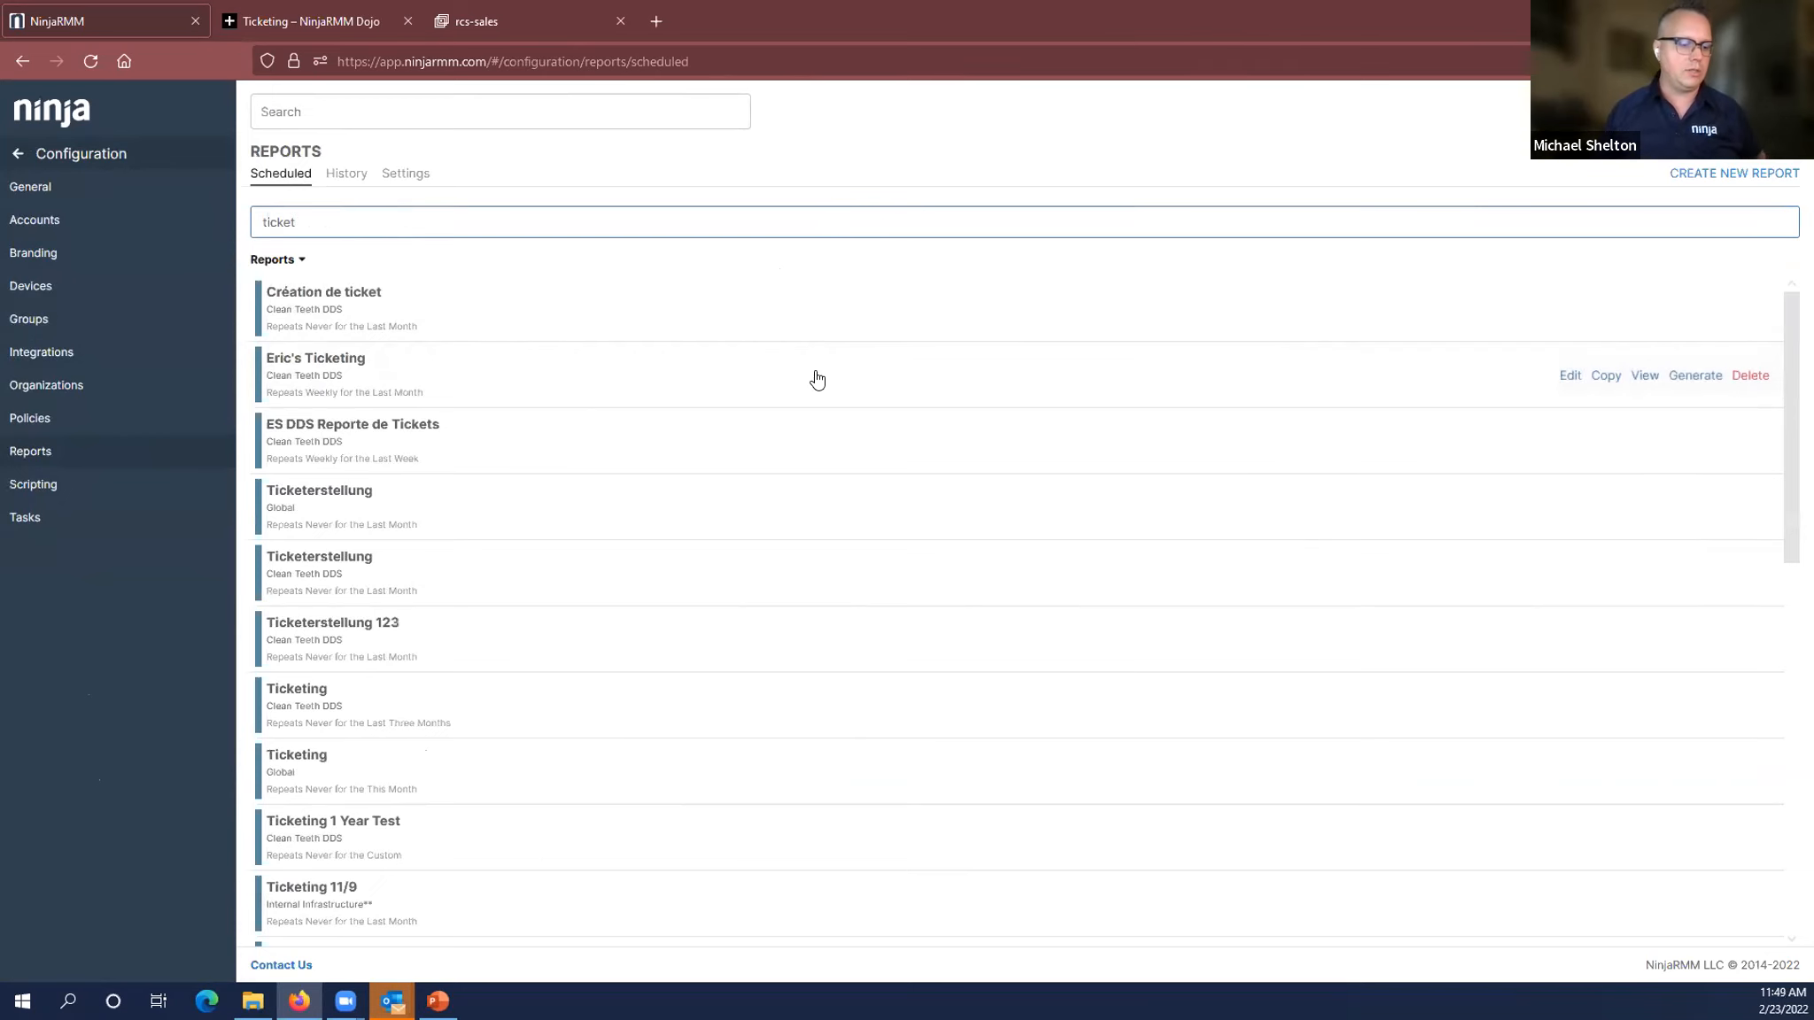
click(1641, 380)
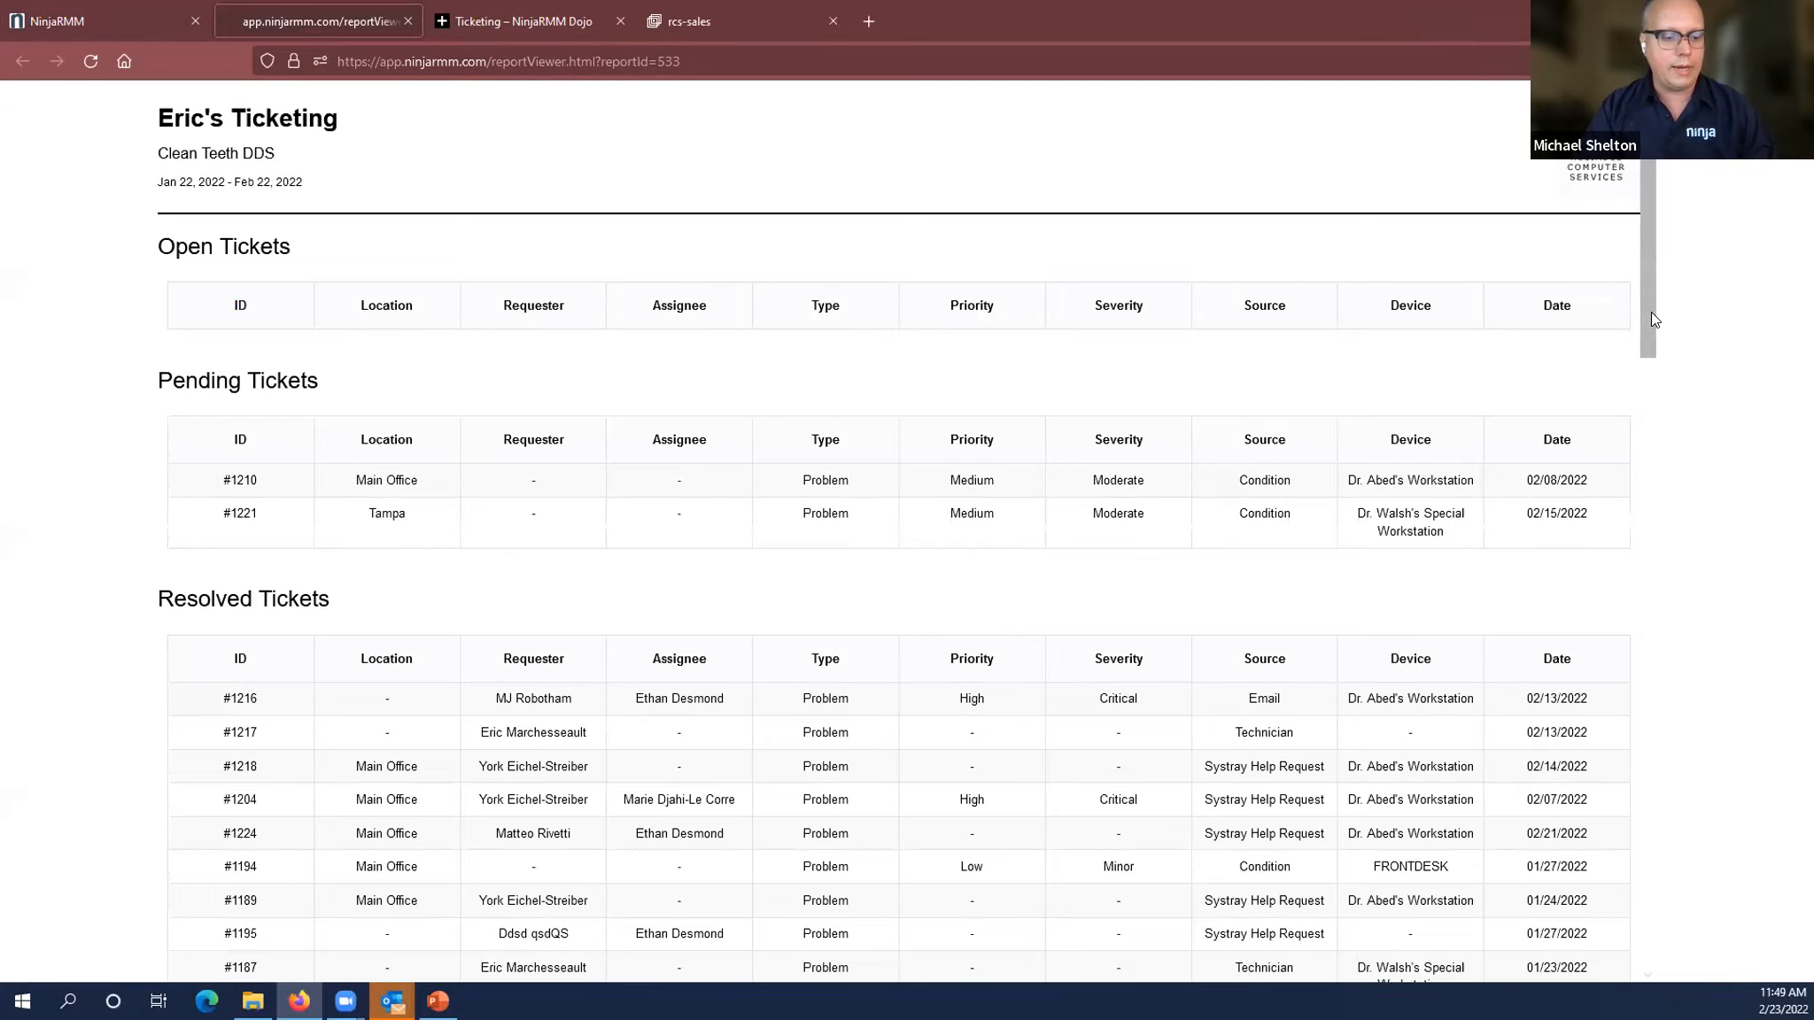
scroll(1649, 312, down, 6)
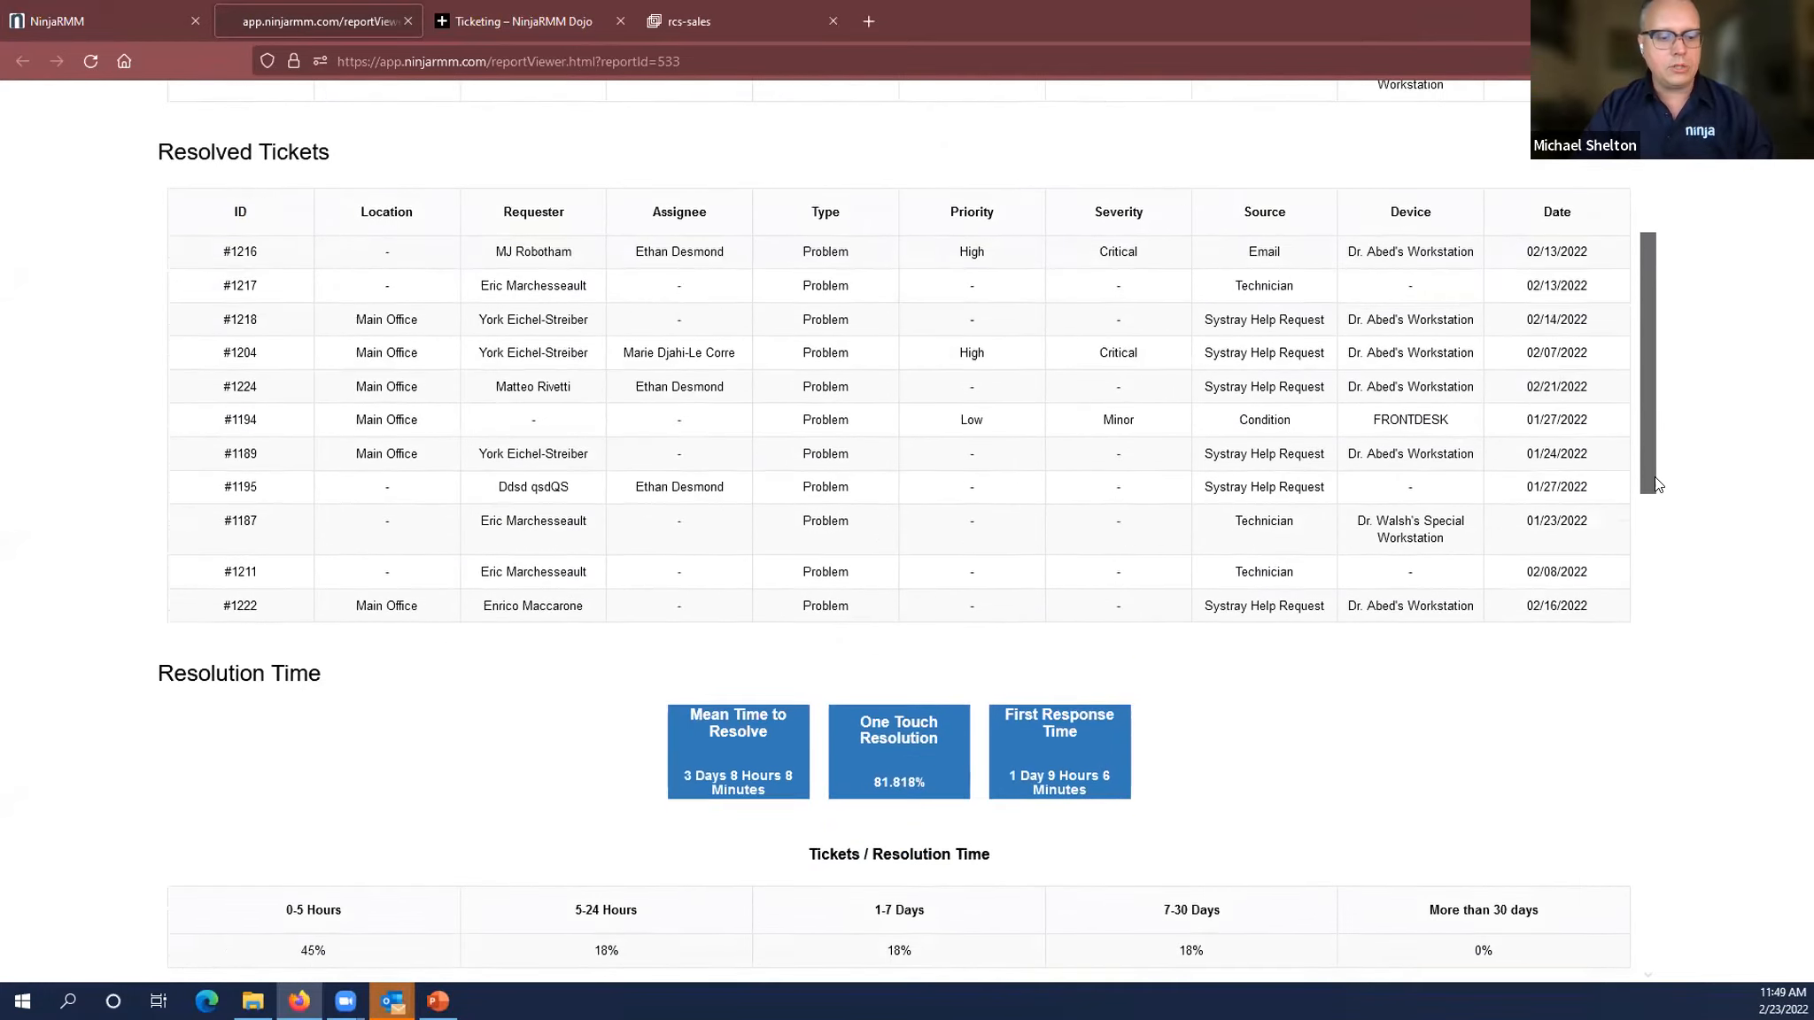
drag(1668, 529, 1662, 261)
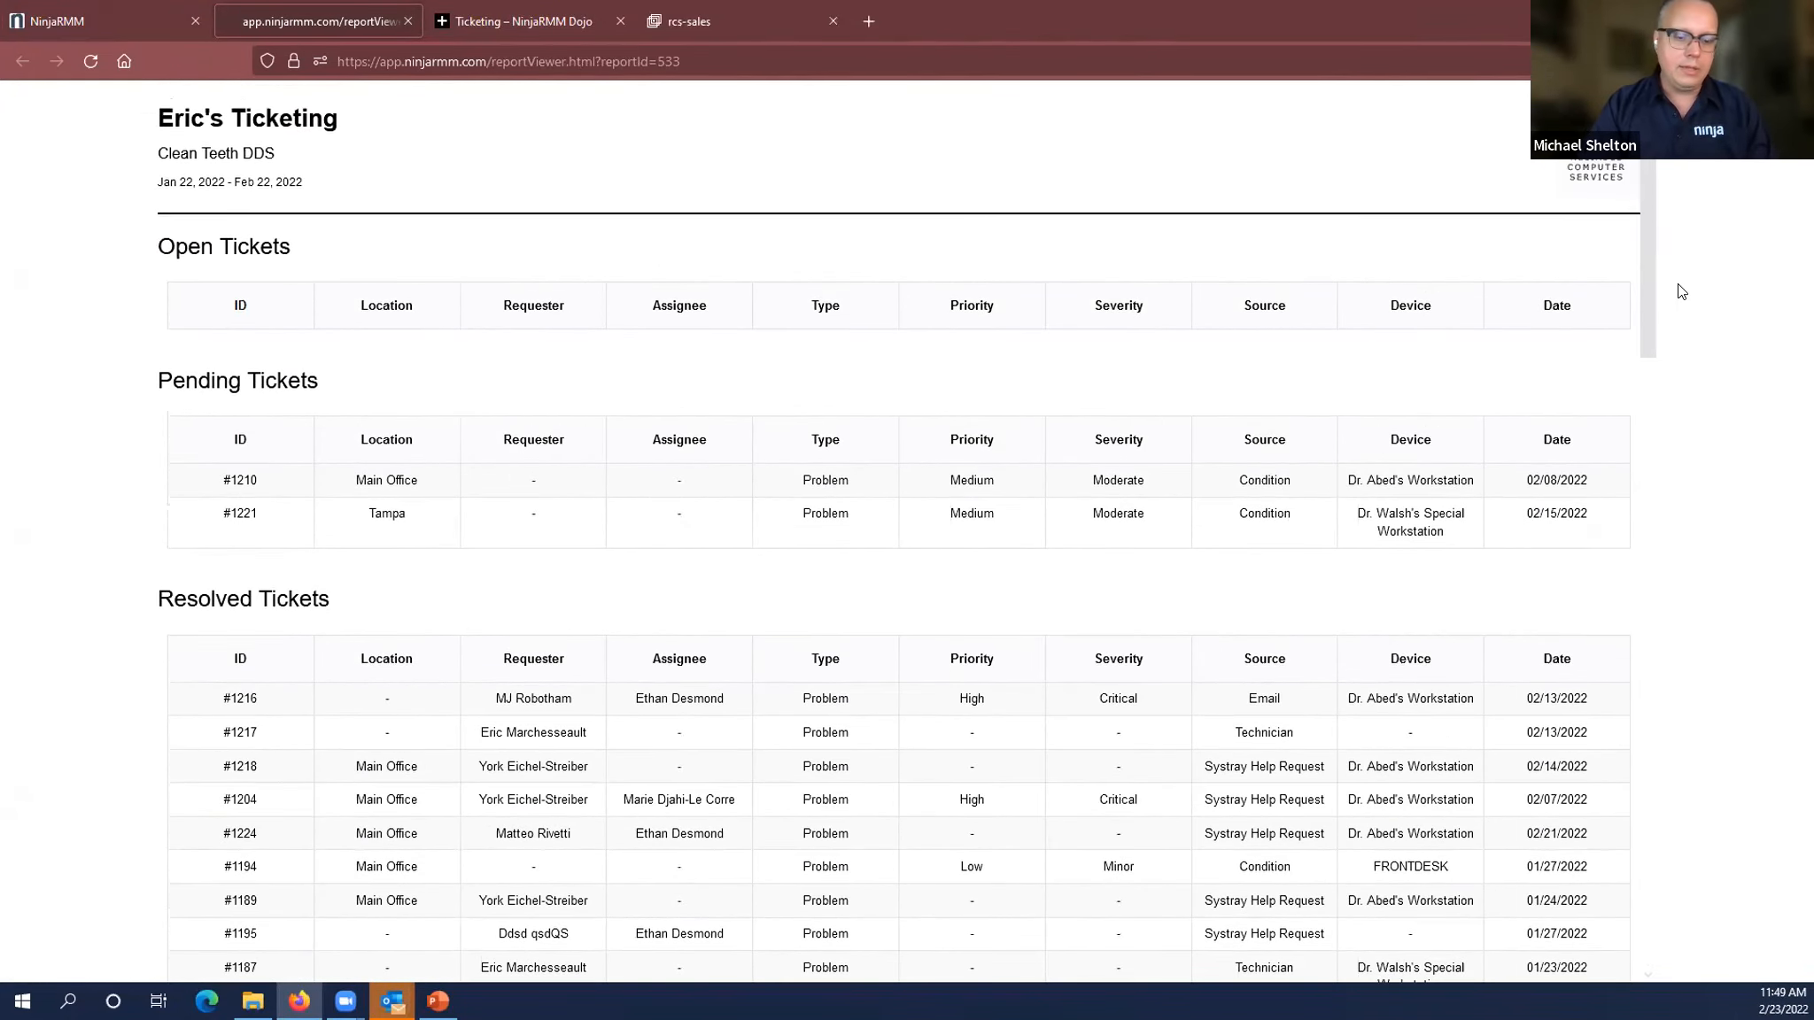
click(407, 21)
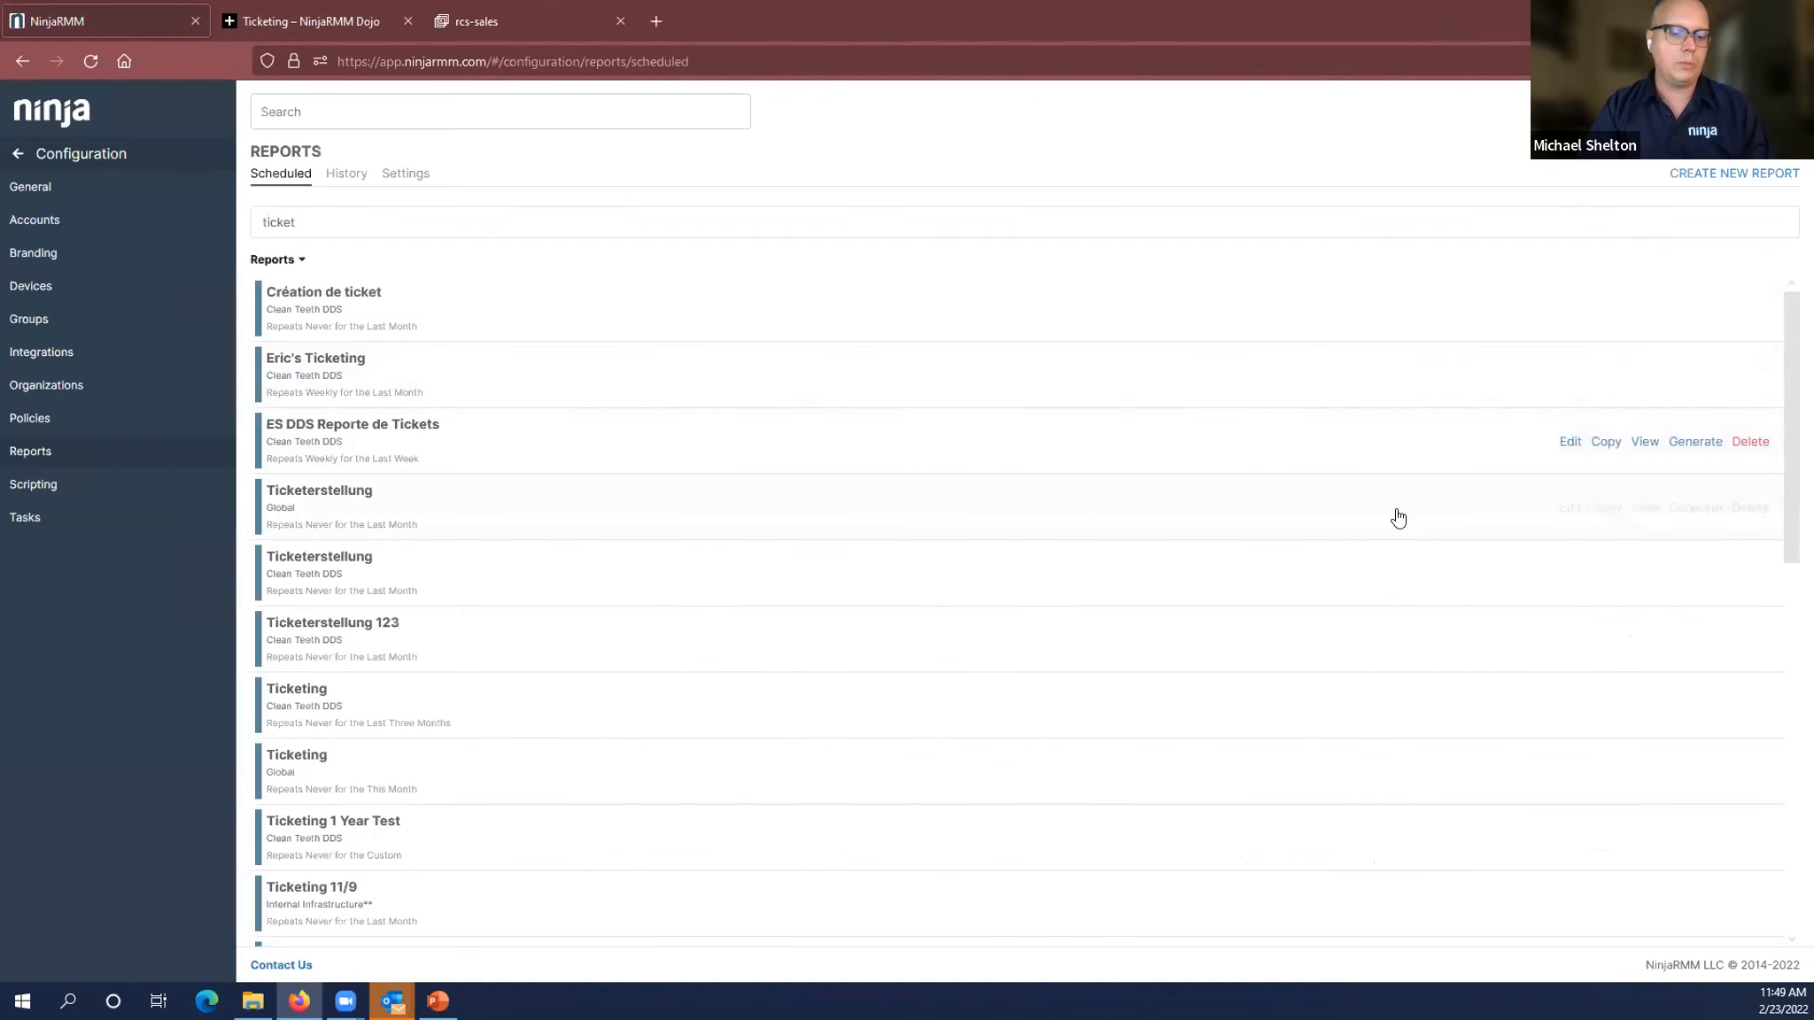
Step: Open the three-month Clean Teeth DDS Ticketing report for editing, examine its available sections and leave the editor
click(1570, 706)
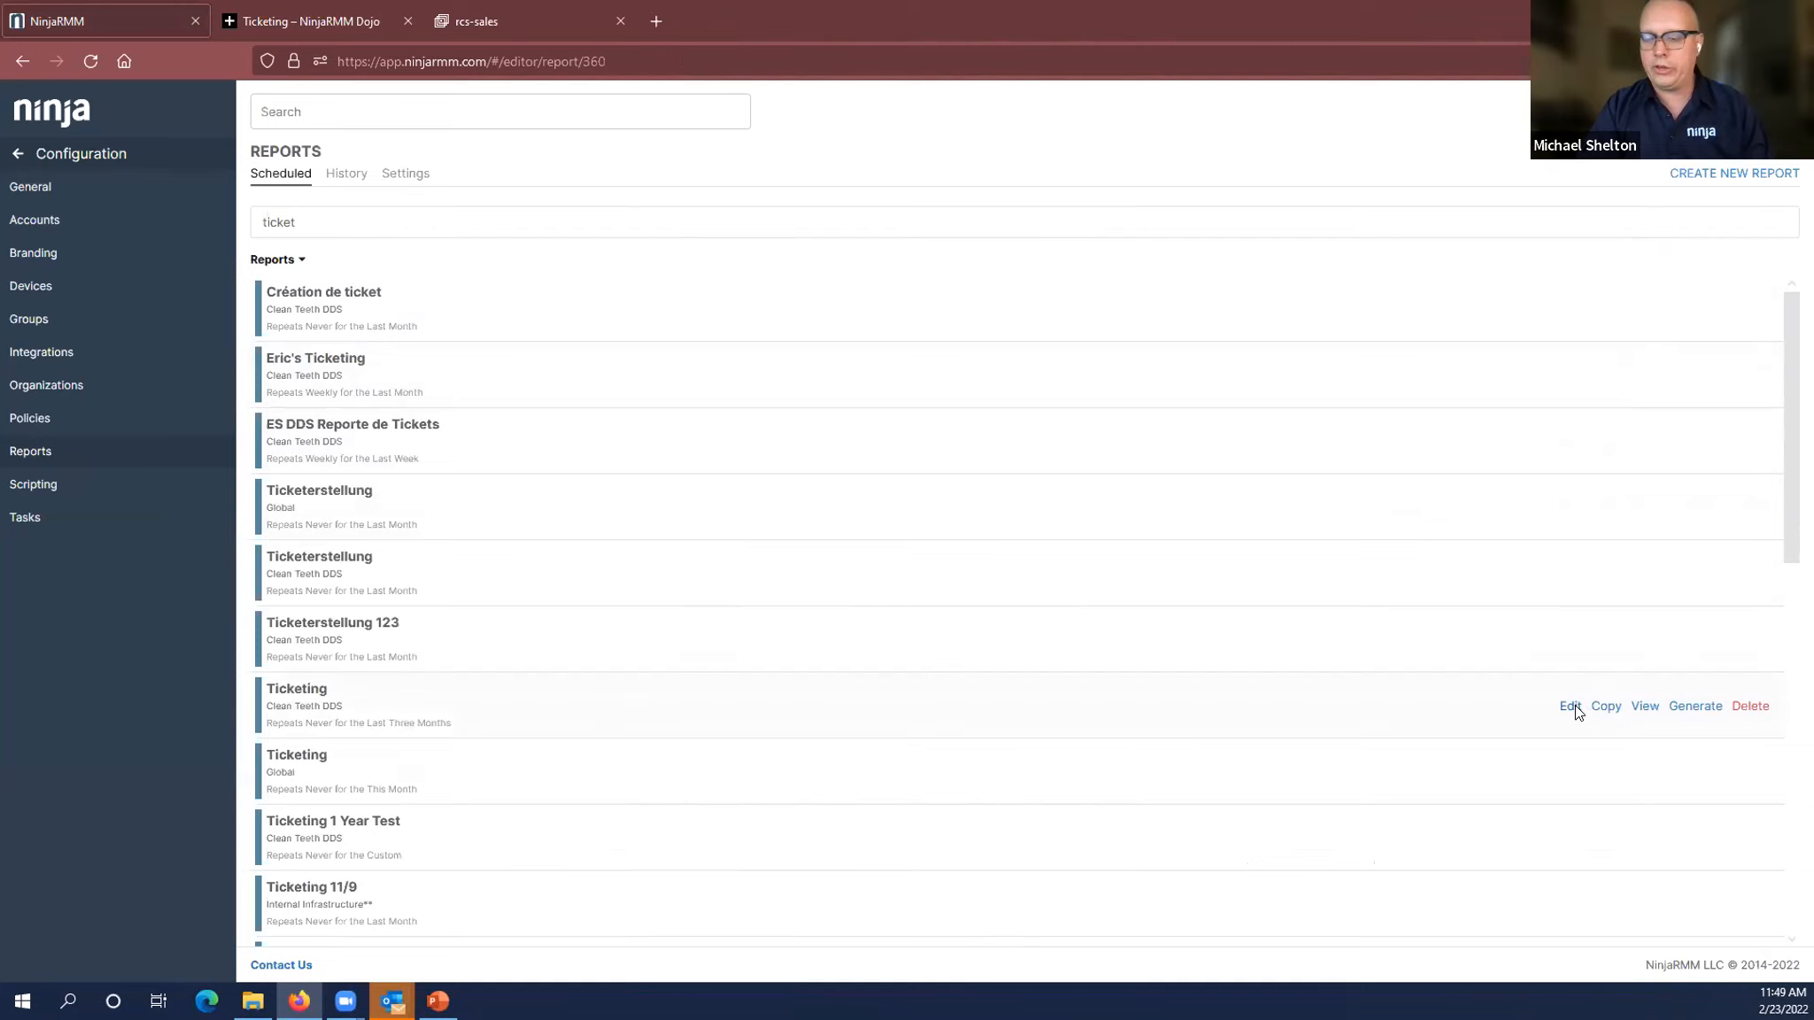
scroll(1396, 704, down, 3)
click(1222, 583)
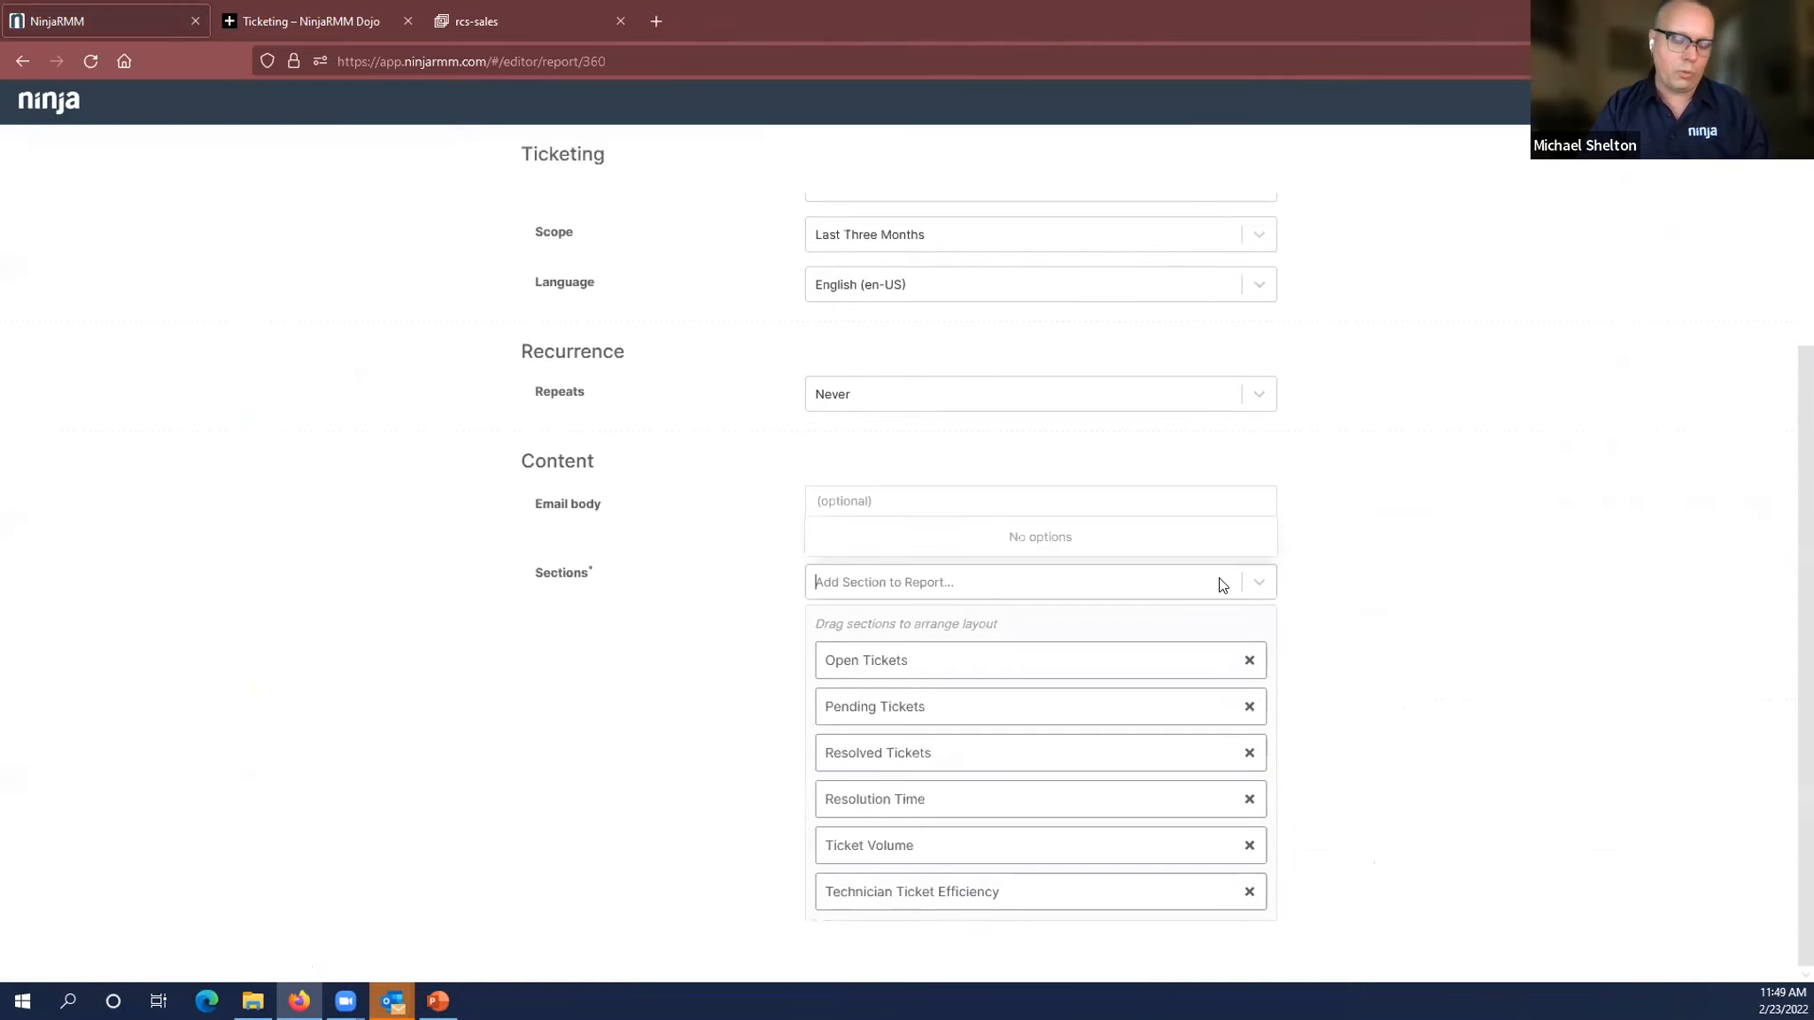
click(1396, 609)
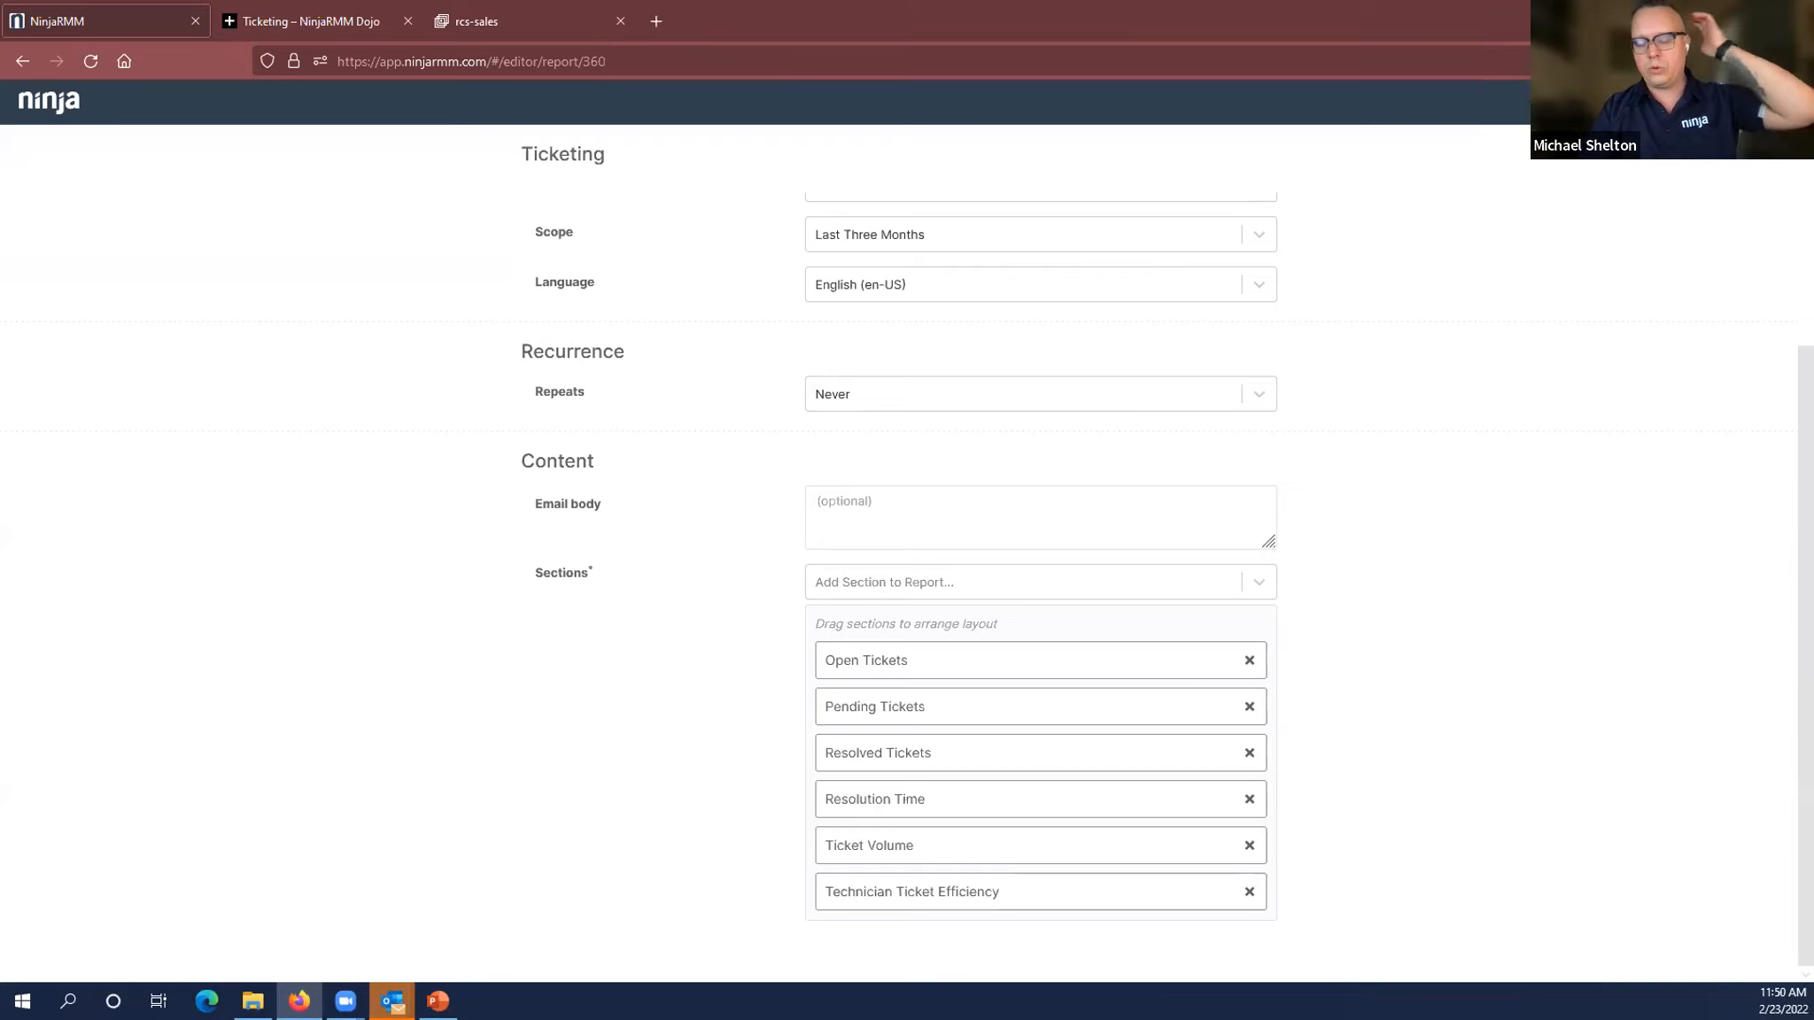
click(1771, 102)
Step: Export the All tickets board as a CSV file and open it in Excel
click(46, 153)
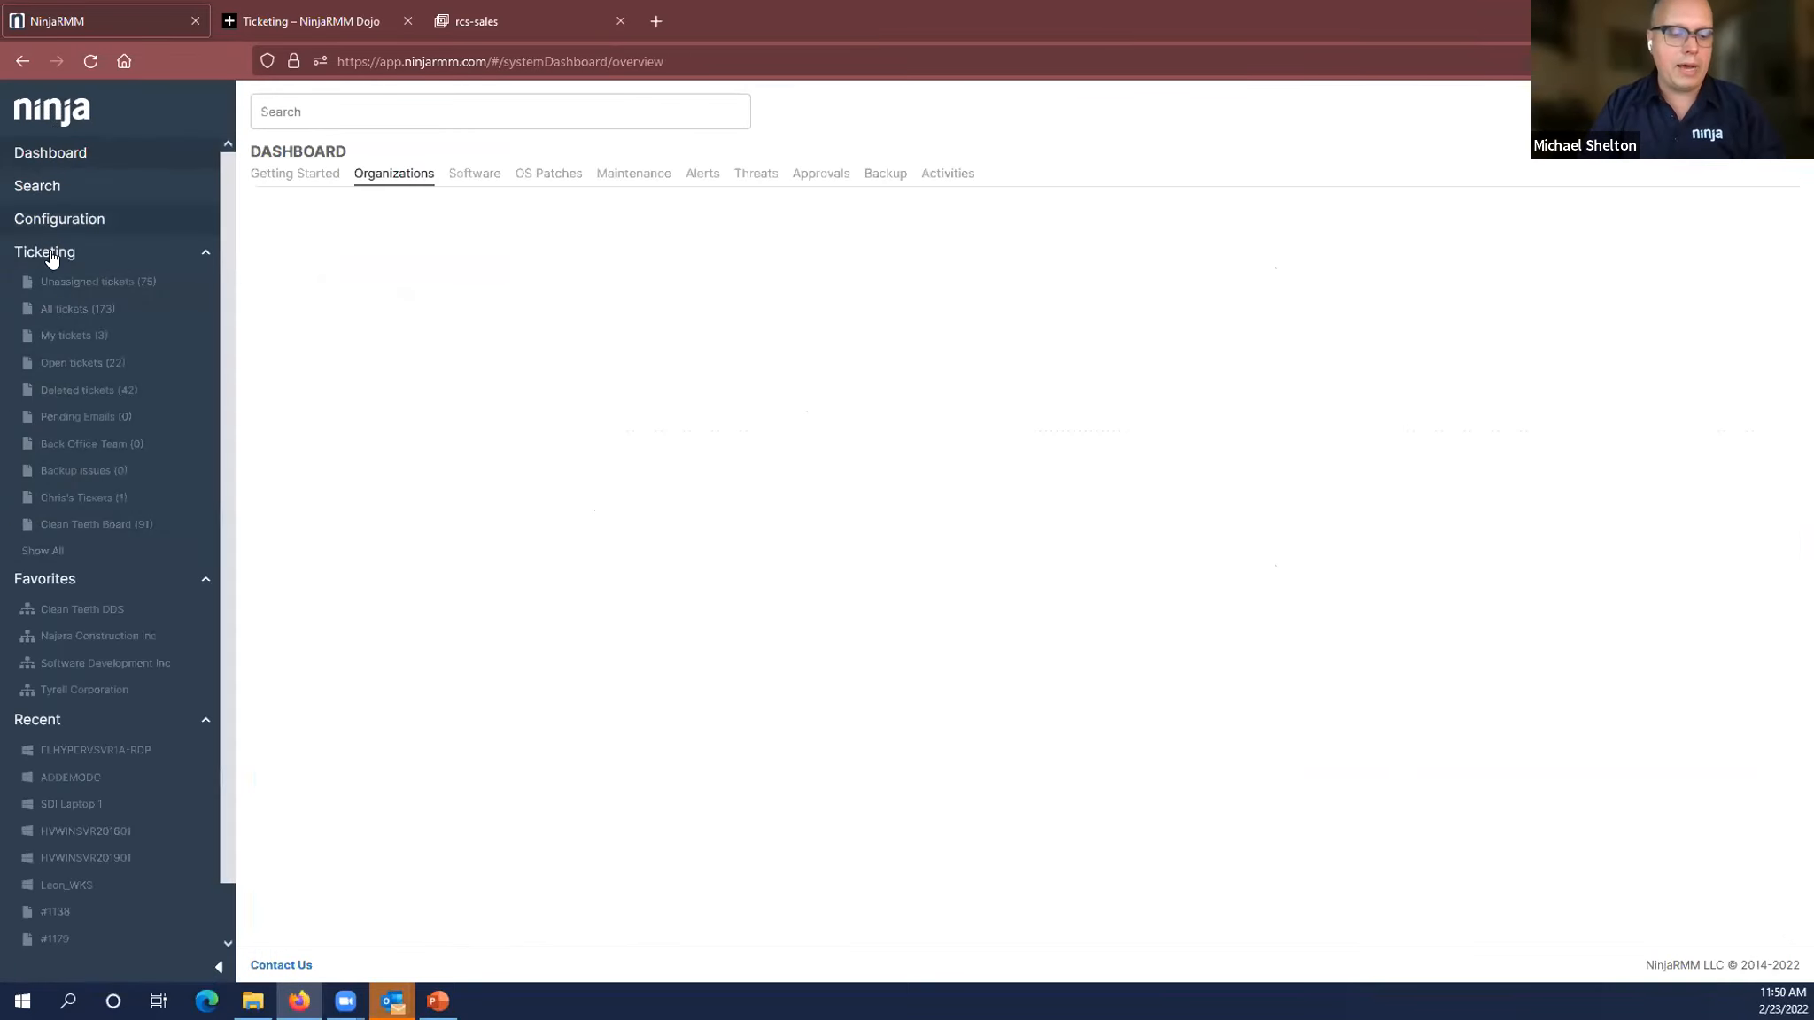
click(62, 312)
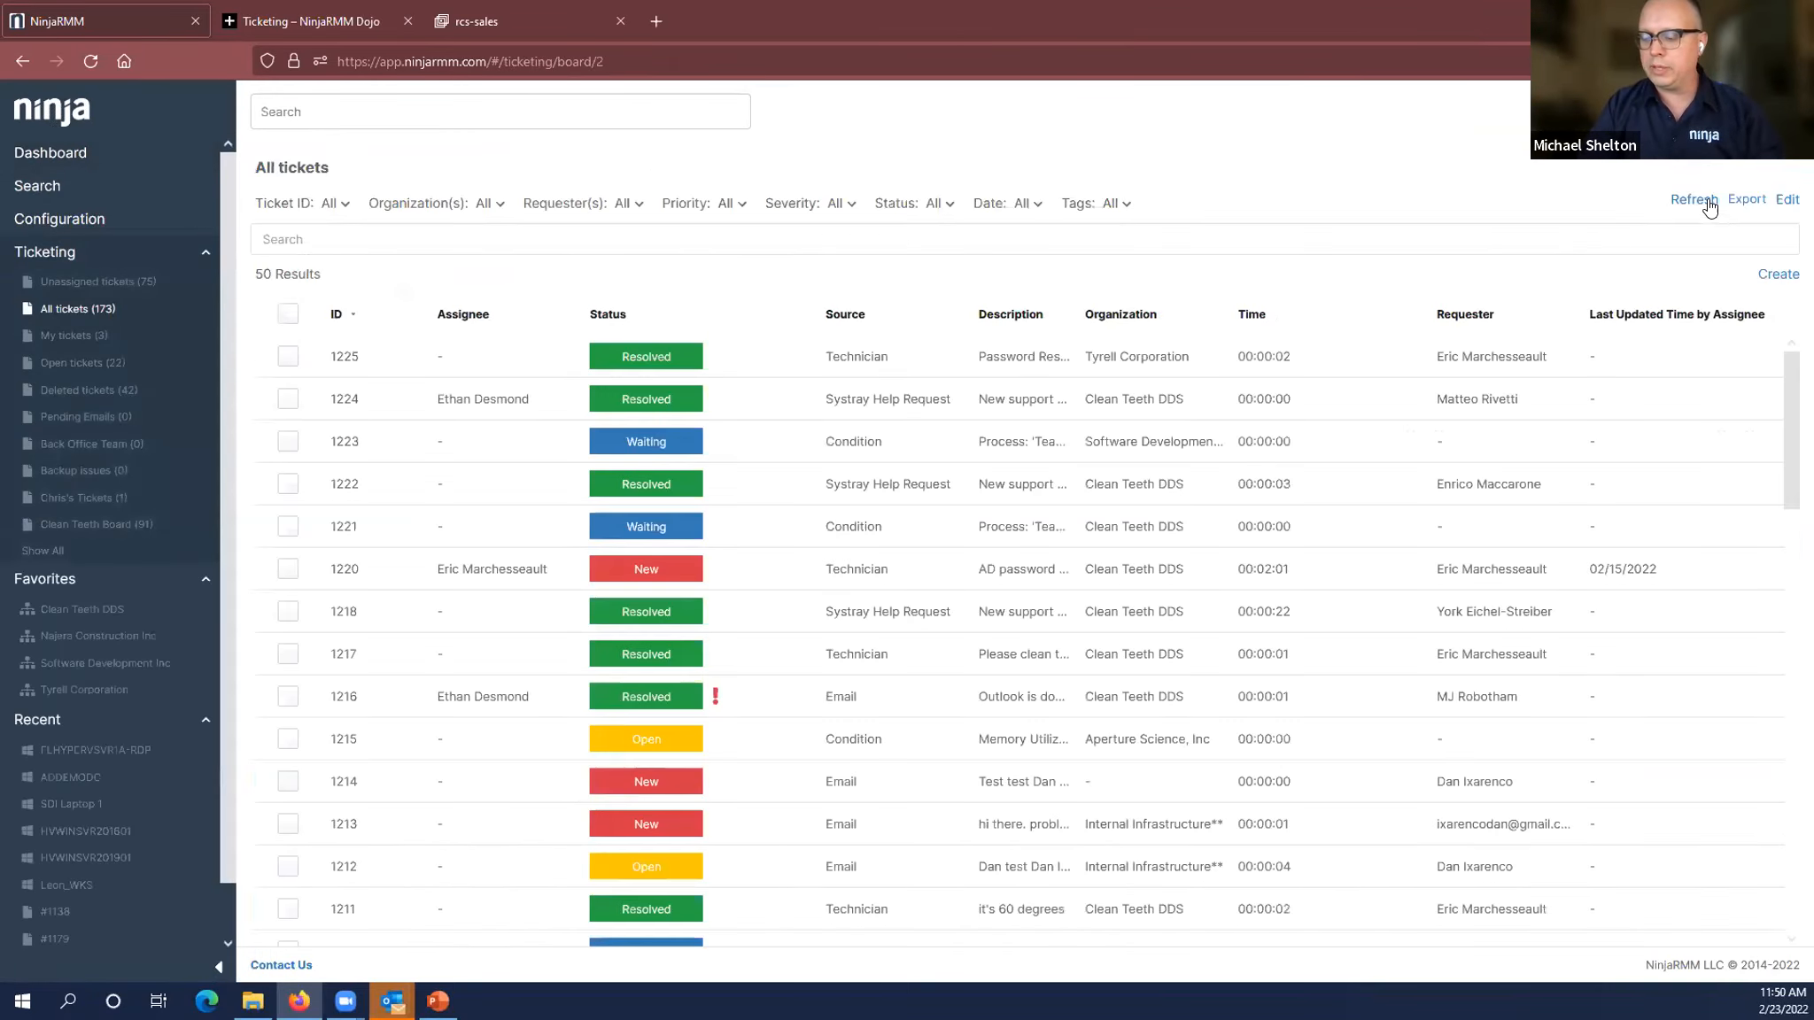
click(1738, 202)
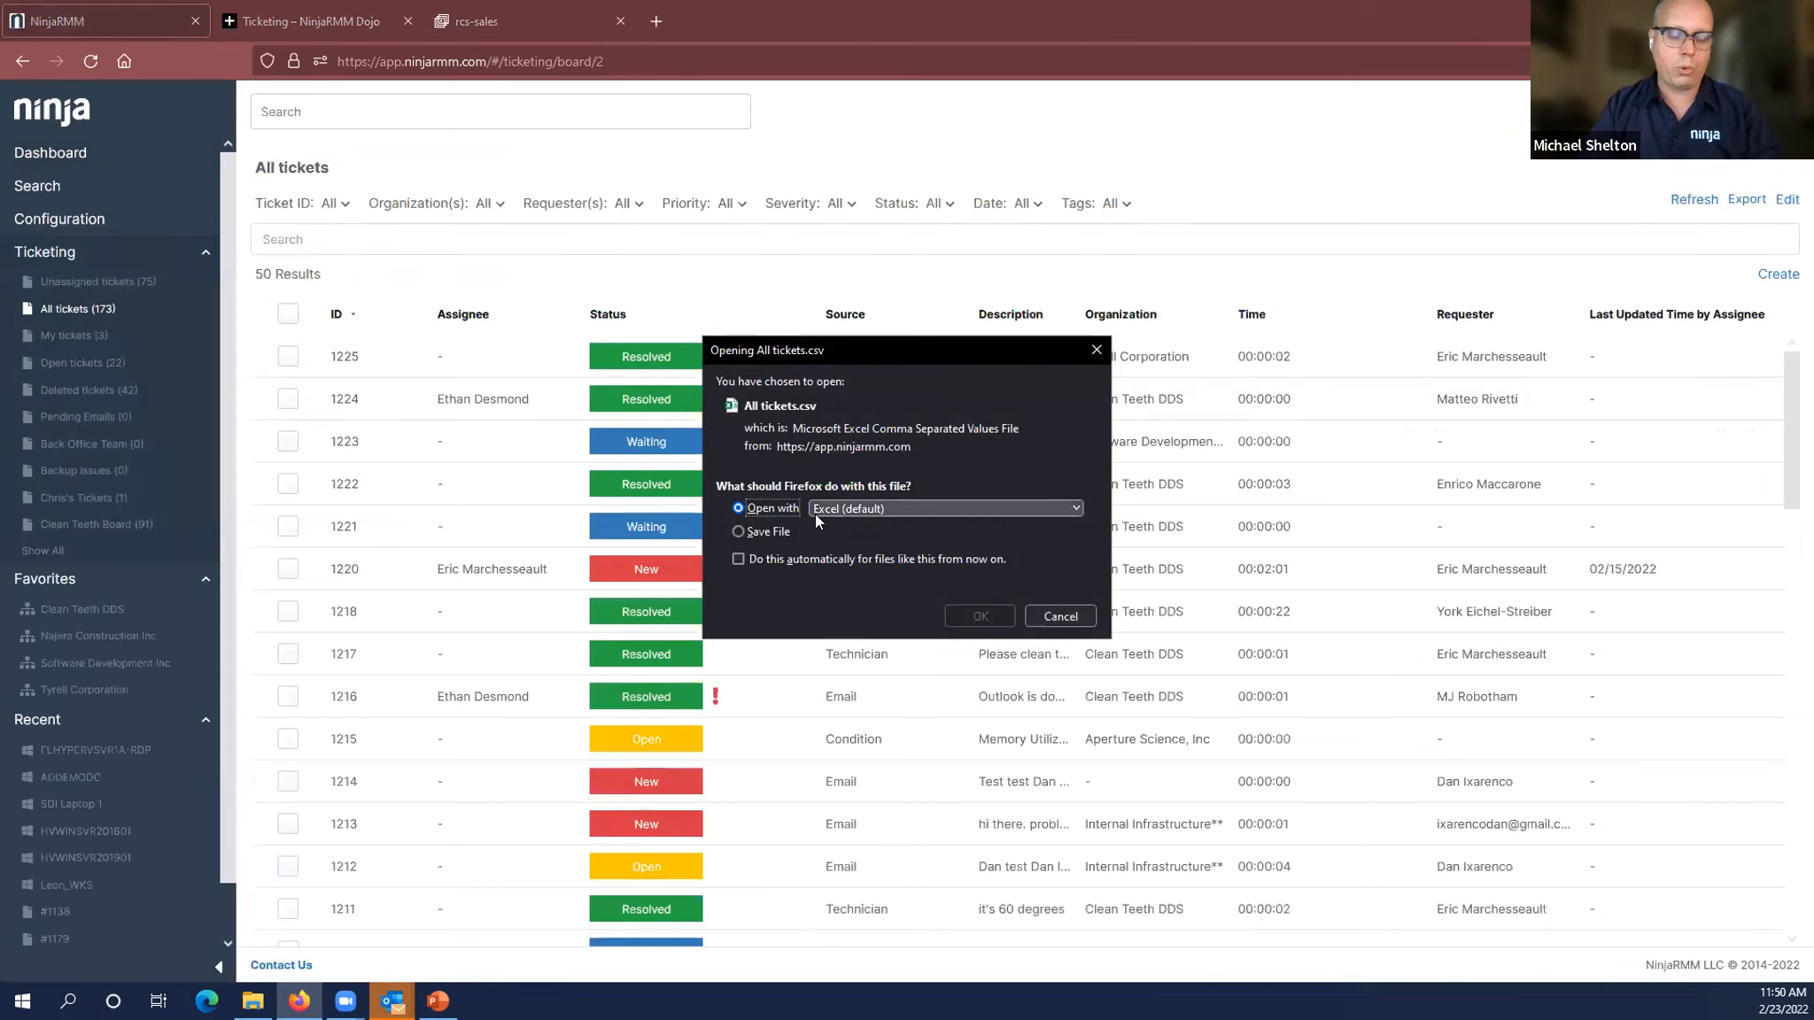
click(979, 611)
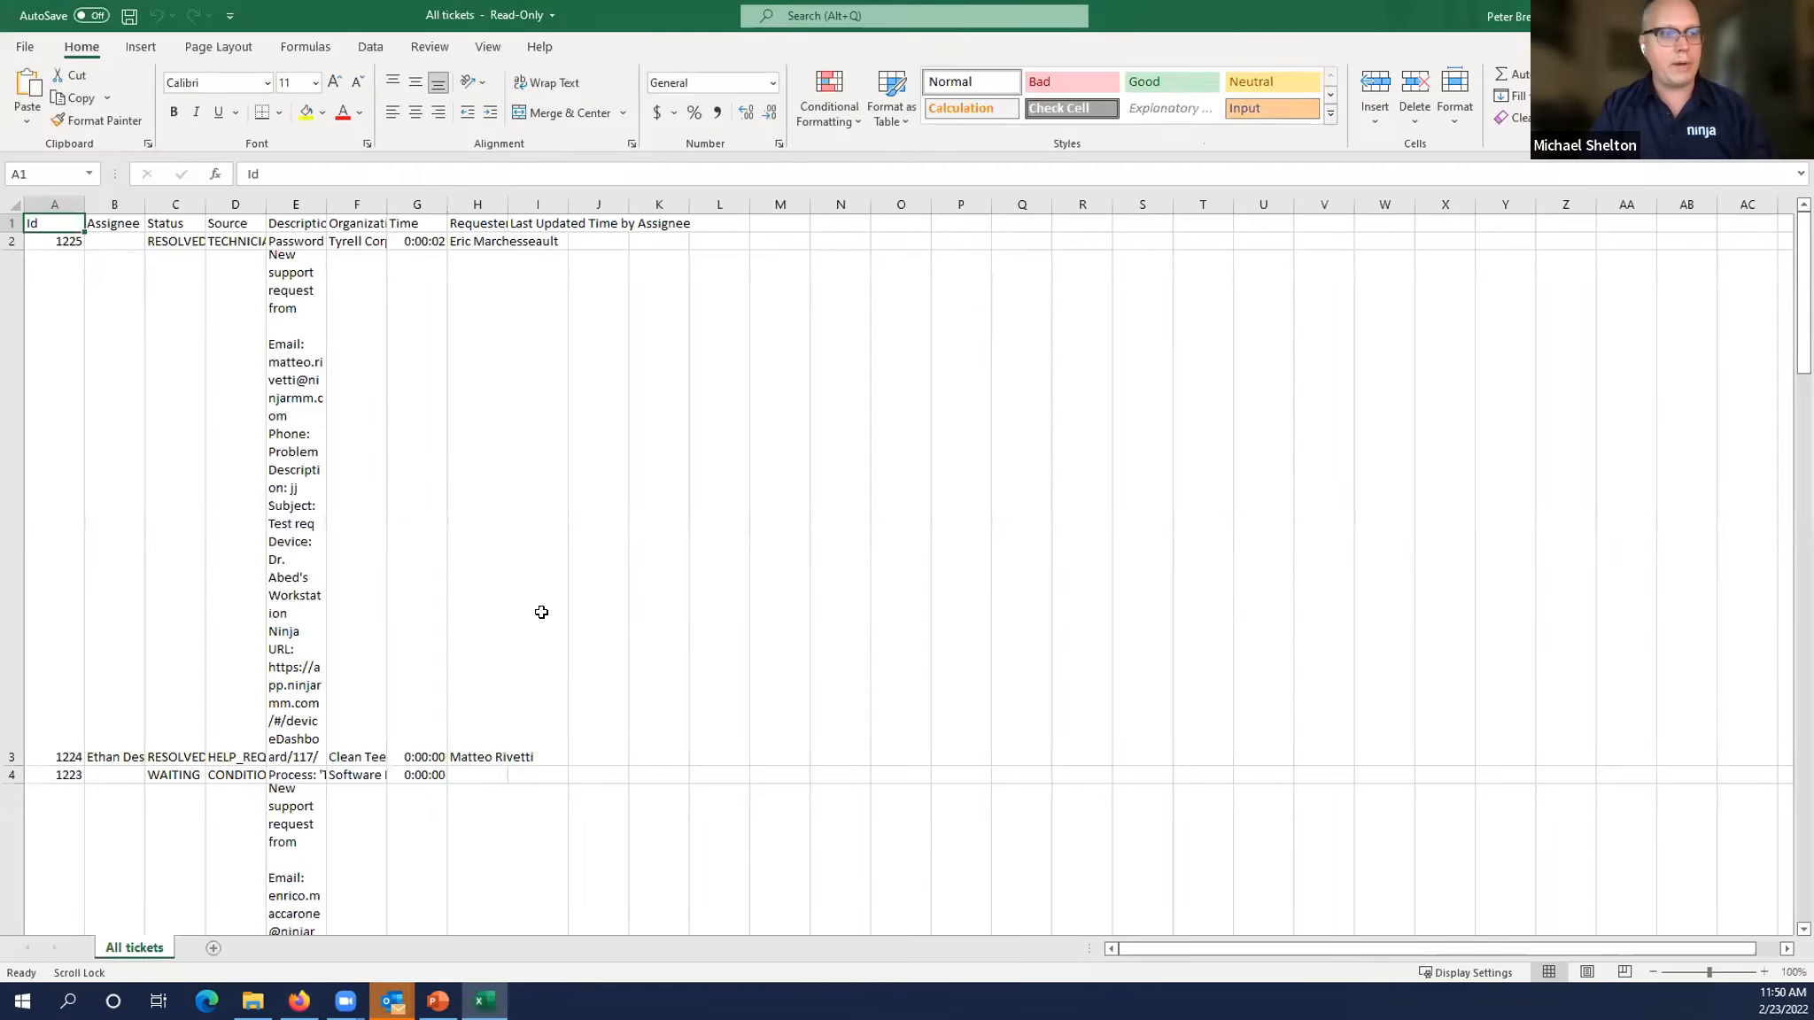
Step: Apply text wrapping to columns A through I of the exported ticket sheet
scroll(492, 595, down, 7)
scroll(493, 600, down, 8)
scroll(478, 572, up, 12)
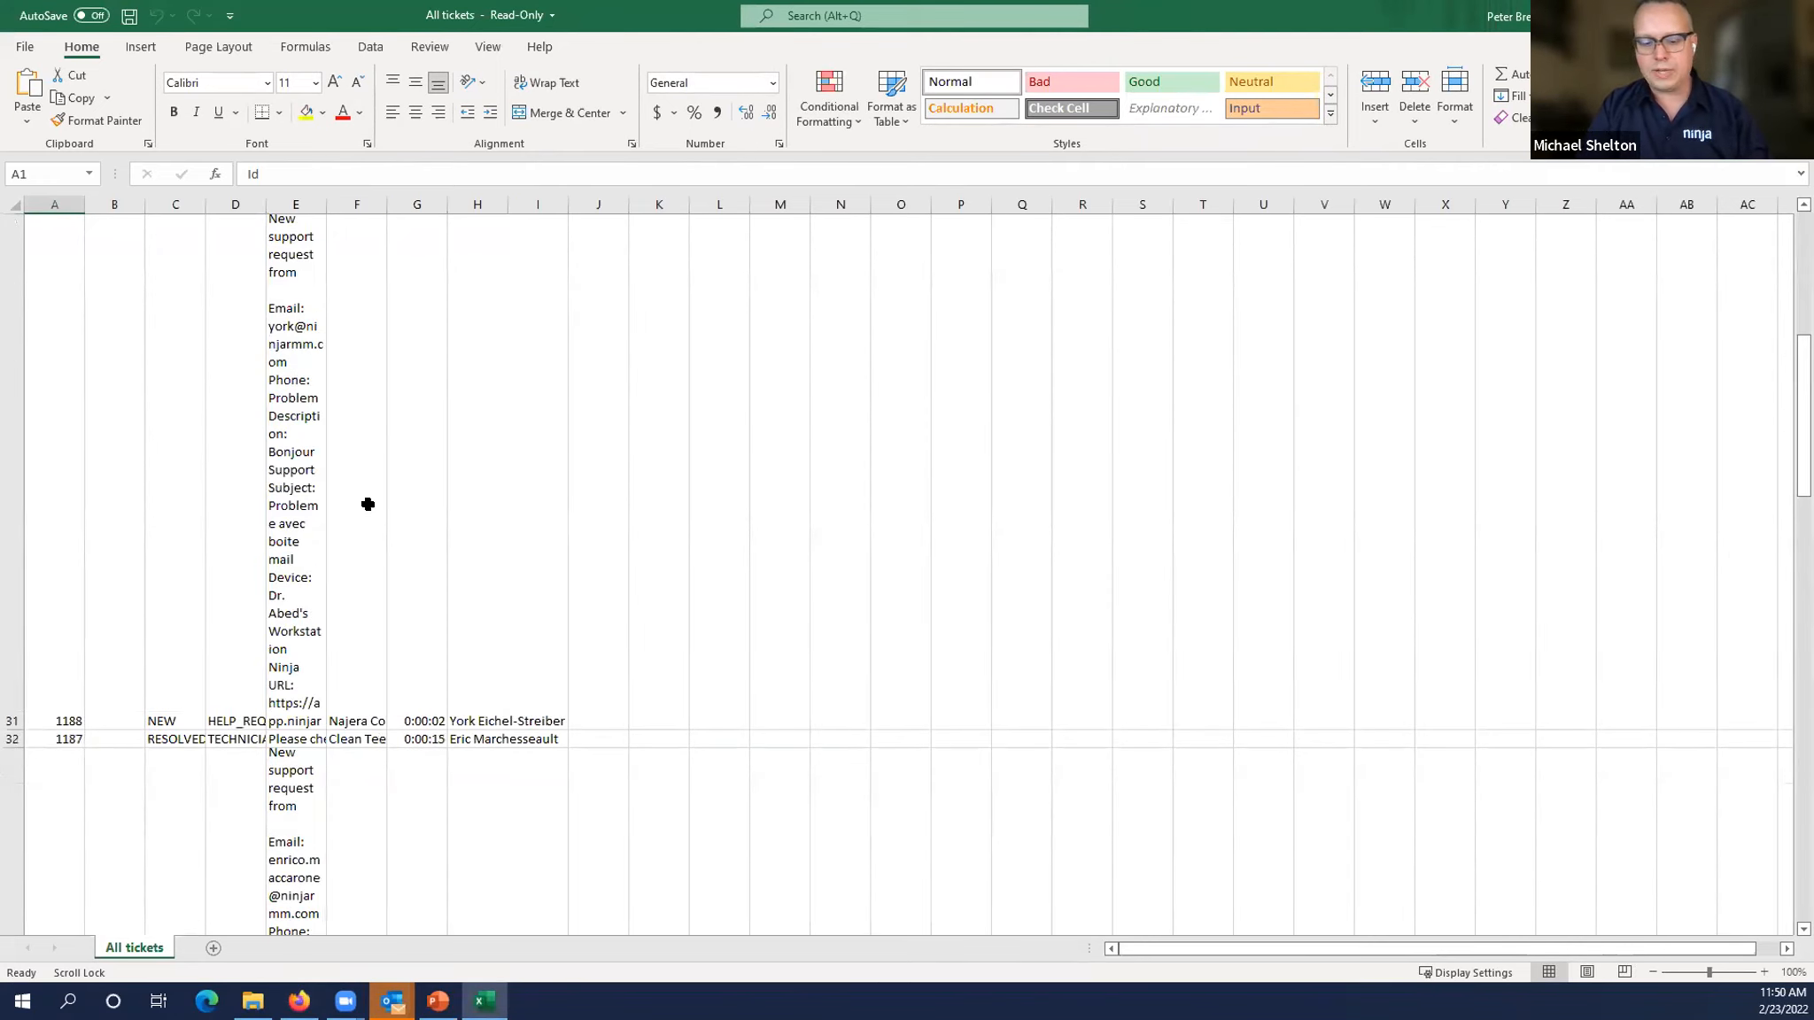
drag(54, 205, 536, 166)
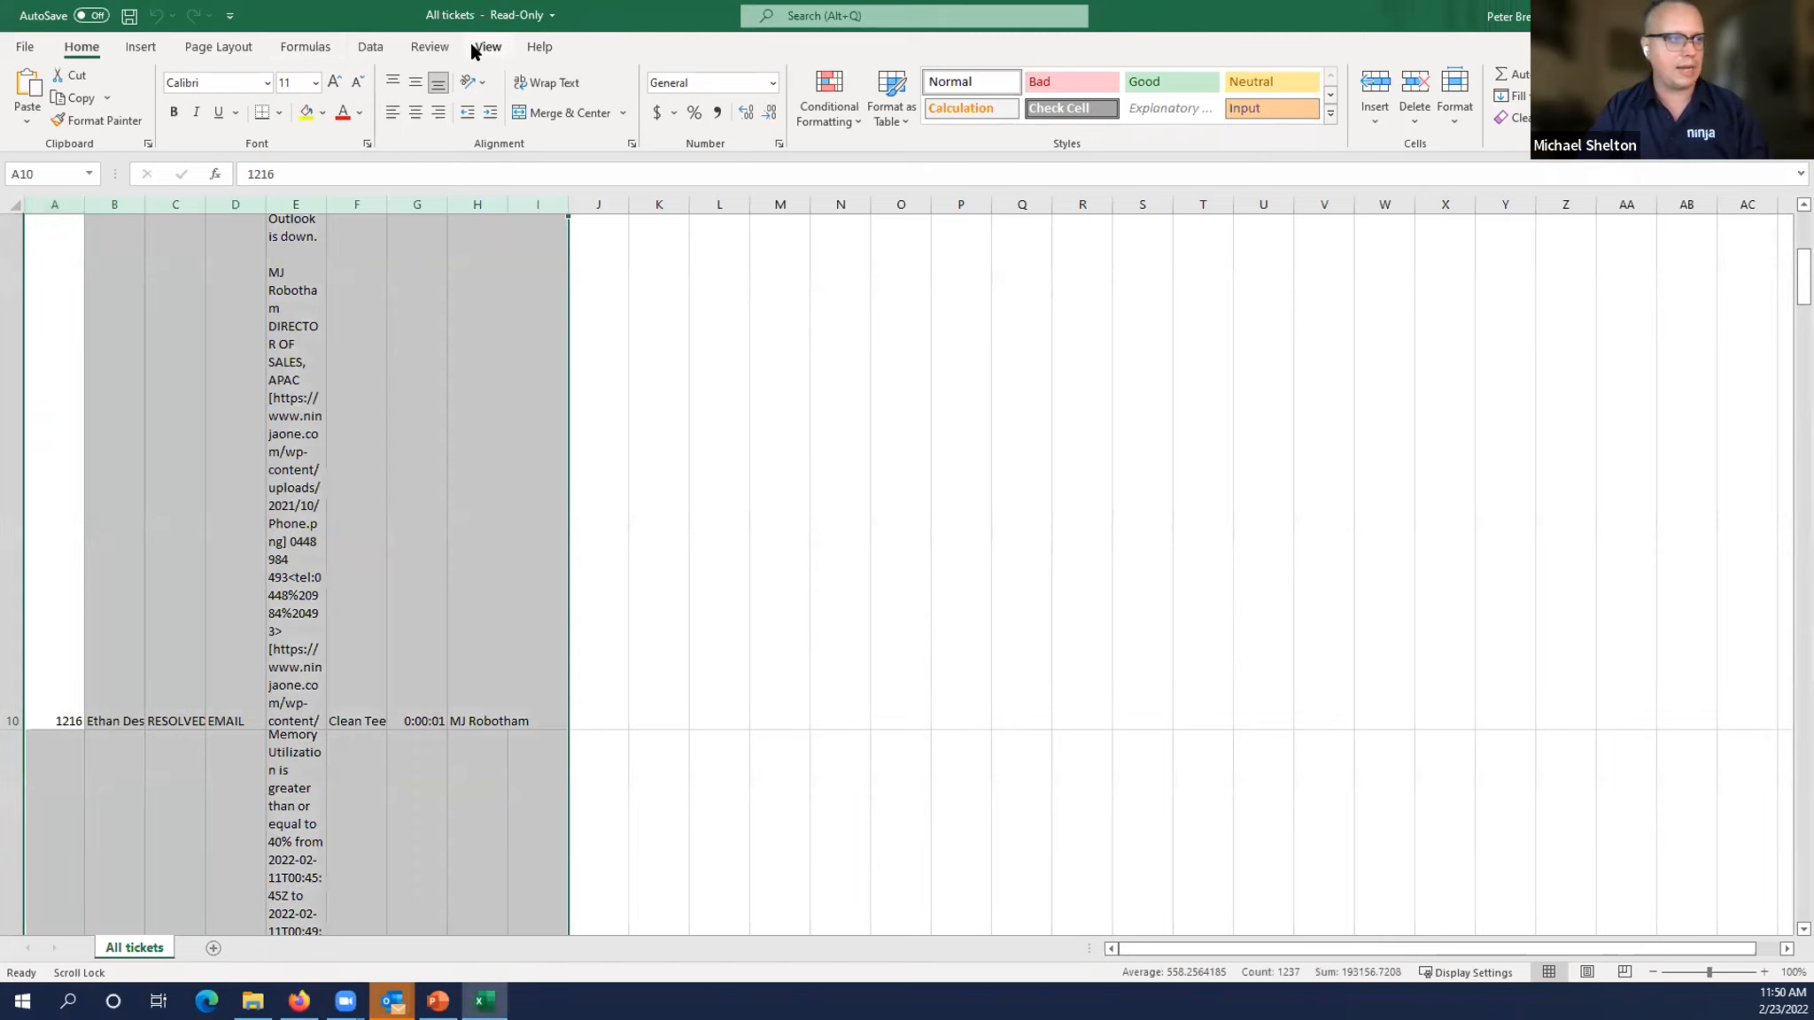
click(549, 85)
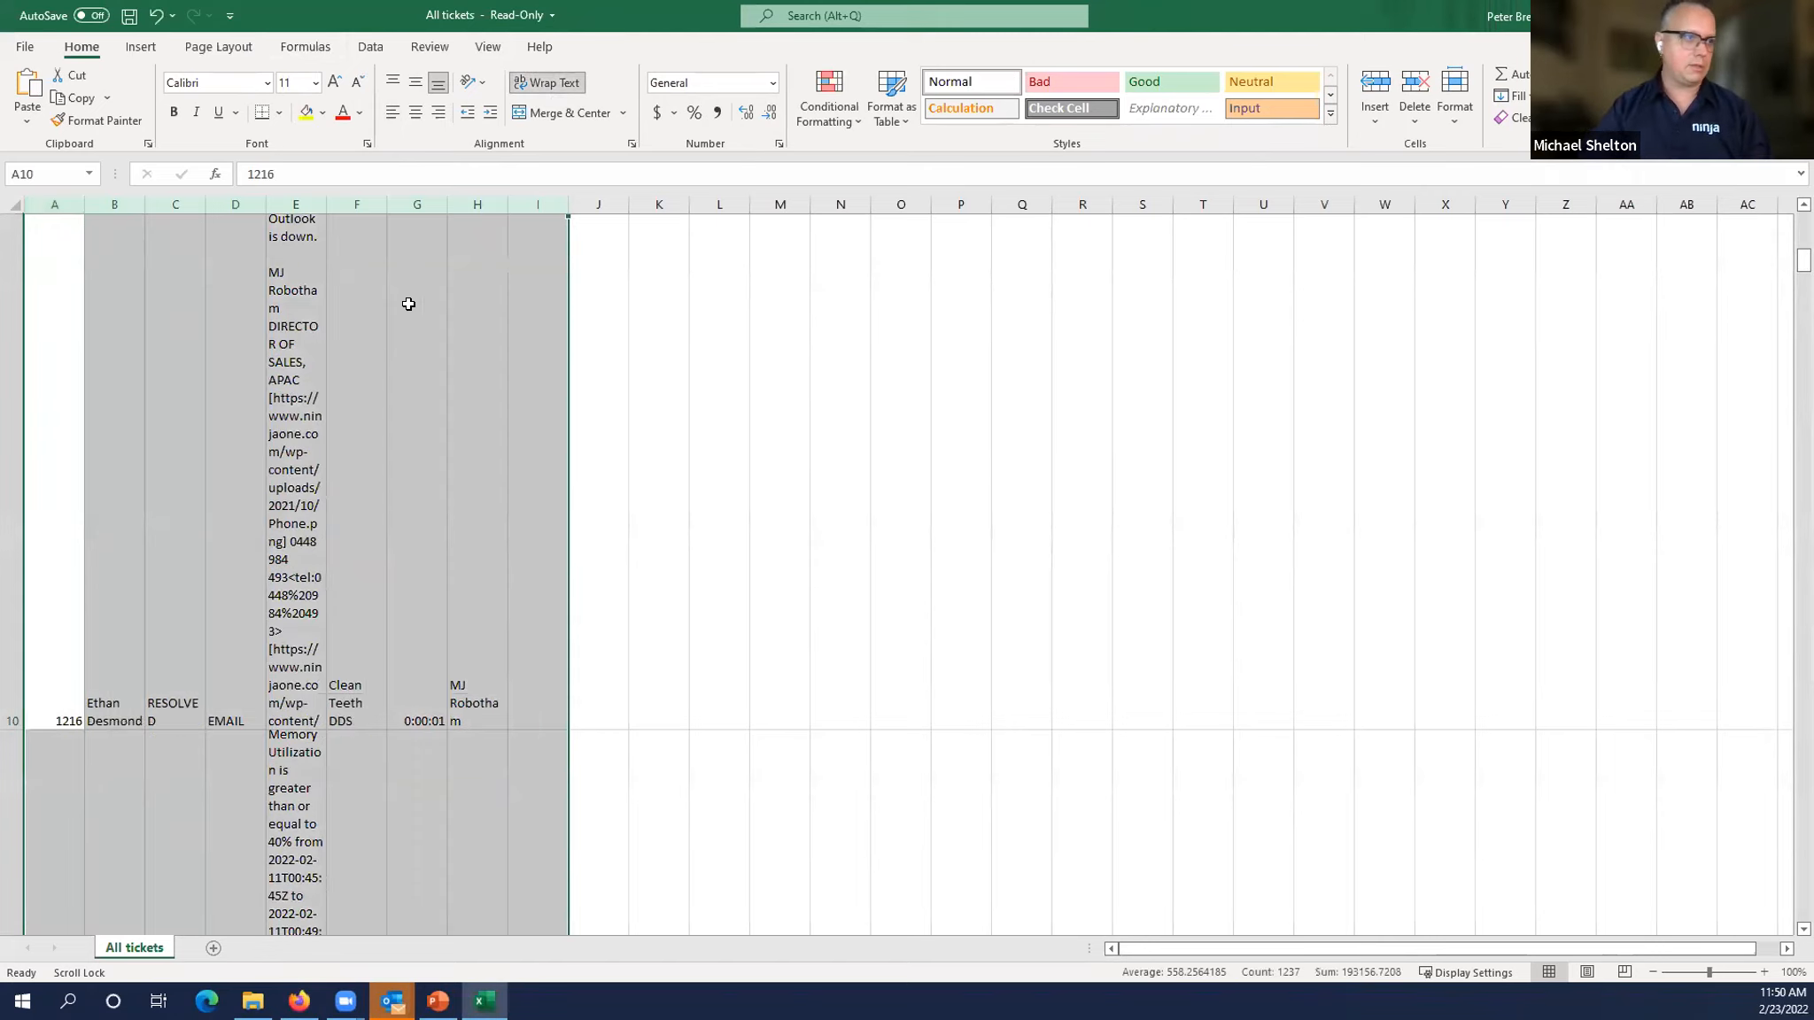
Step: Close the exported All tickets workbook without saving the changes
click(13, 198)
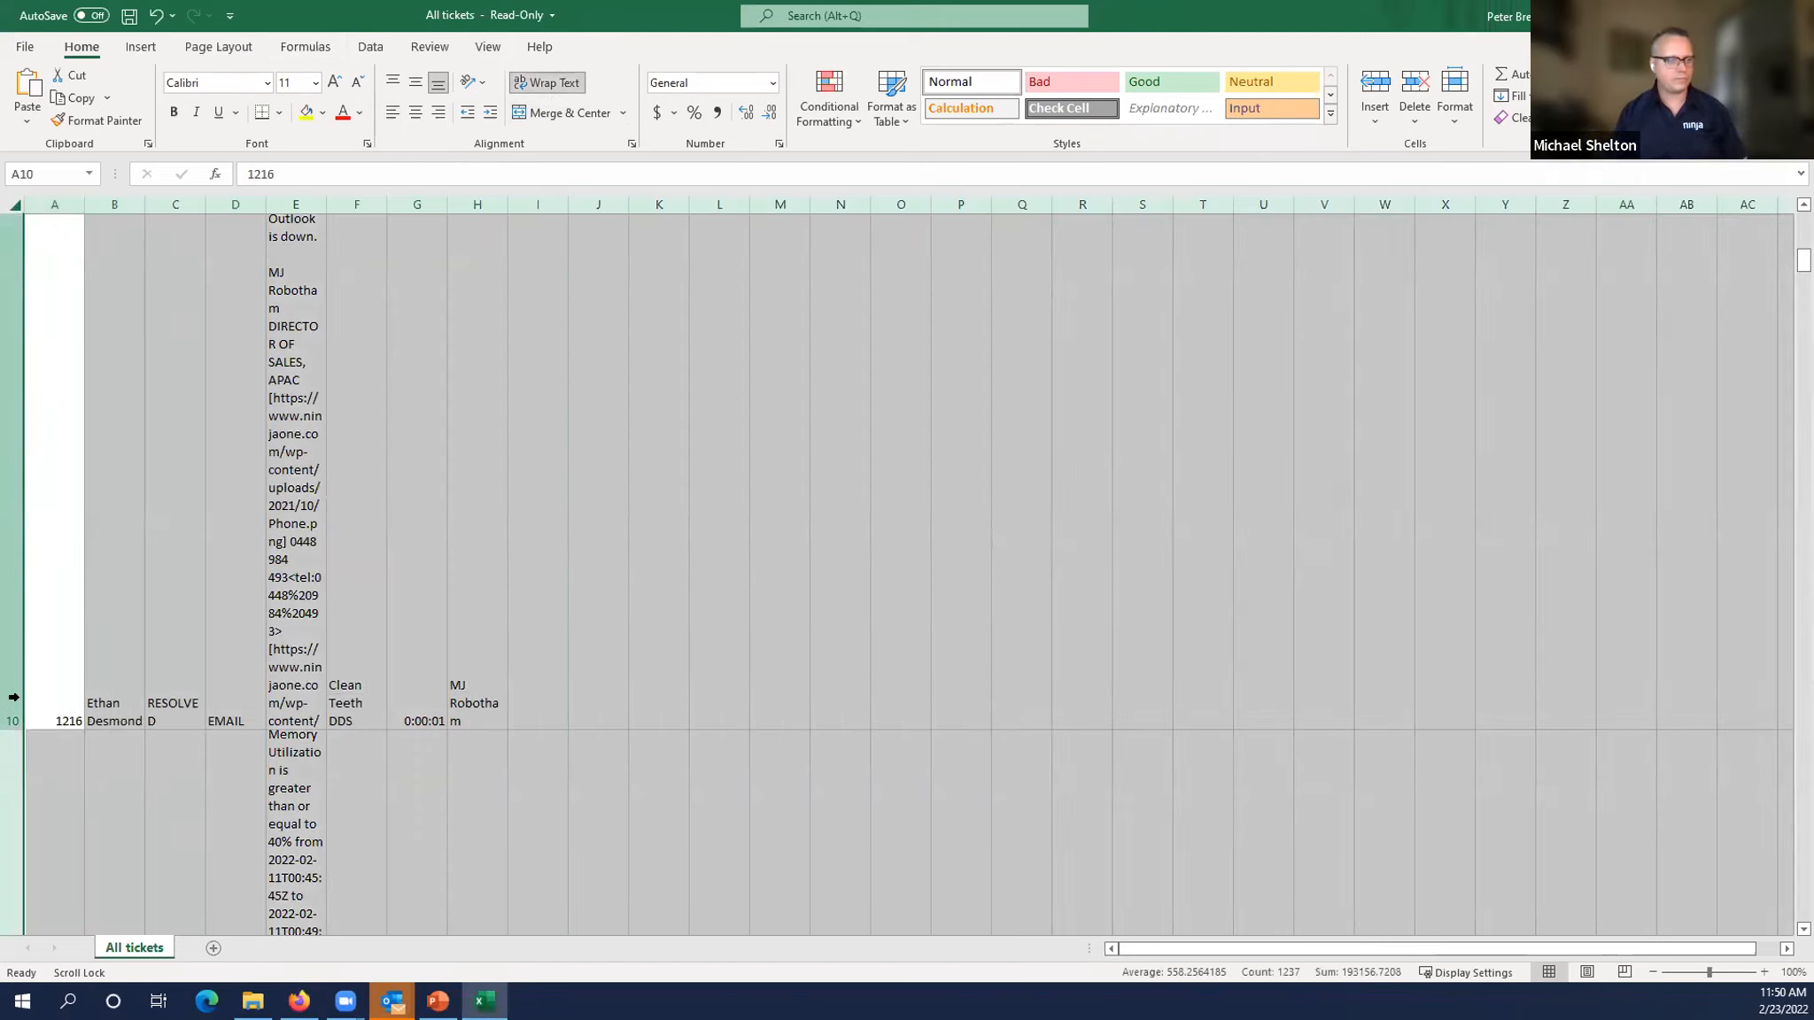
scroll(312, 611, up, 3)
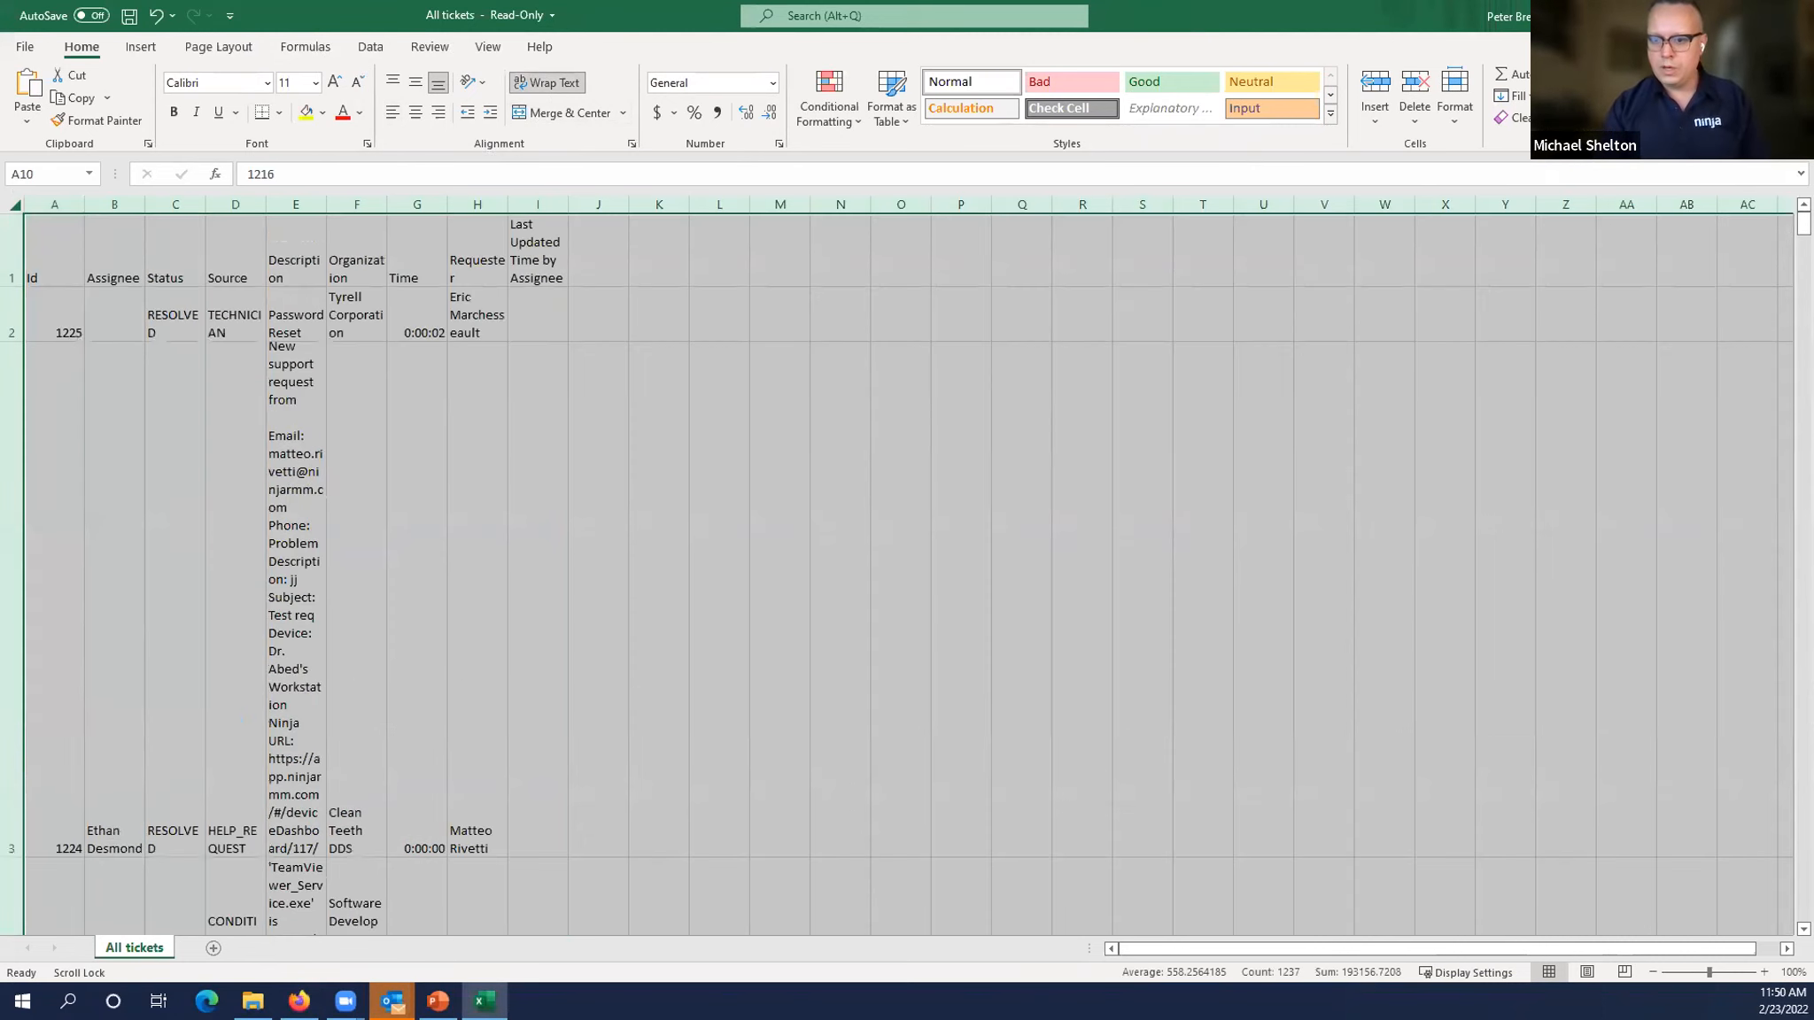
key(ctrl+w)
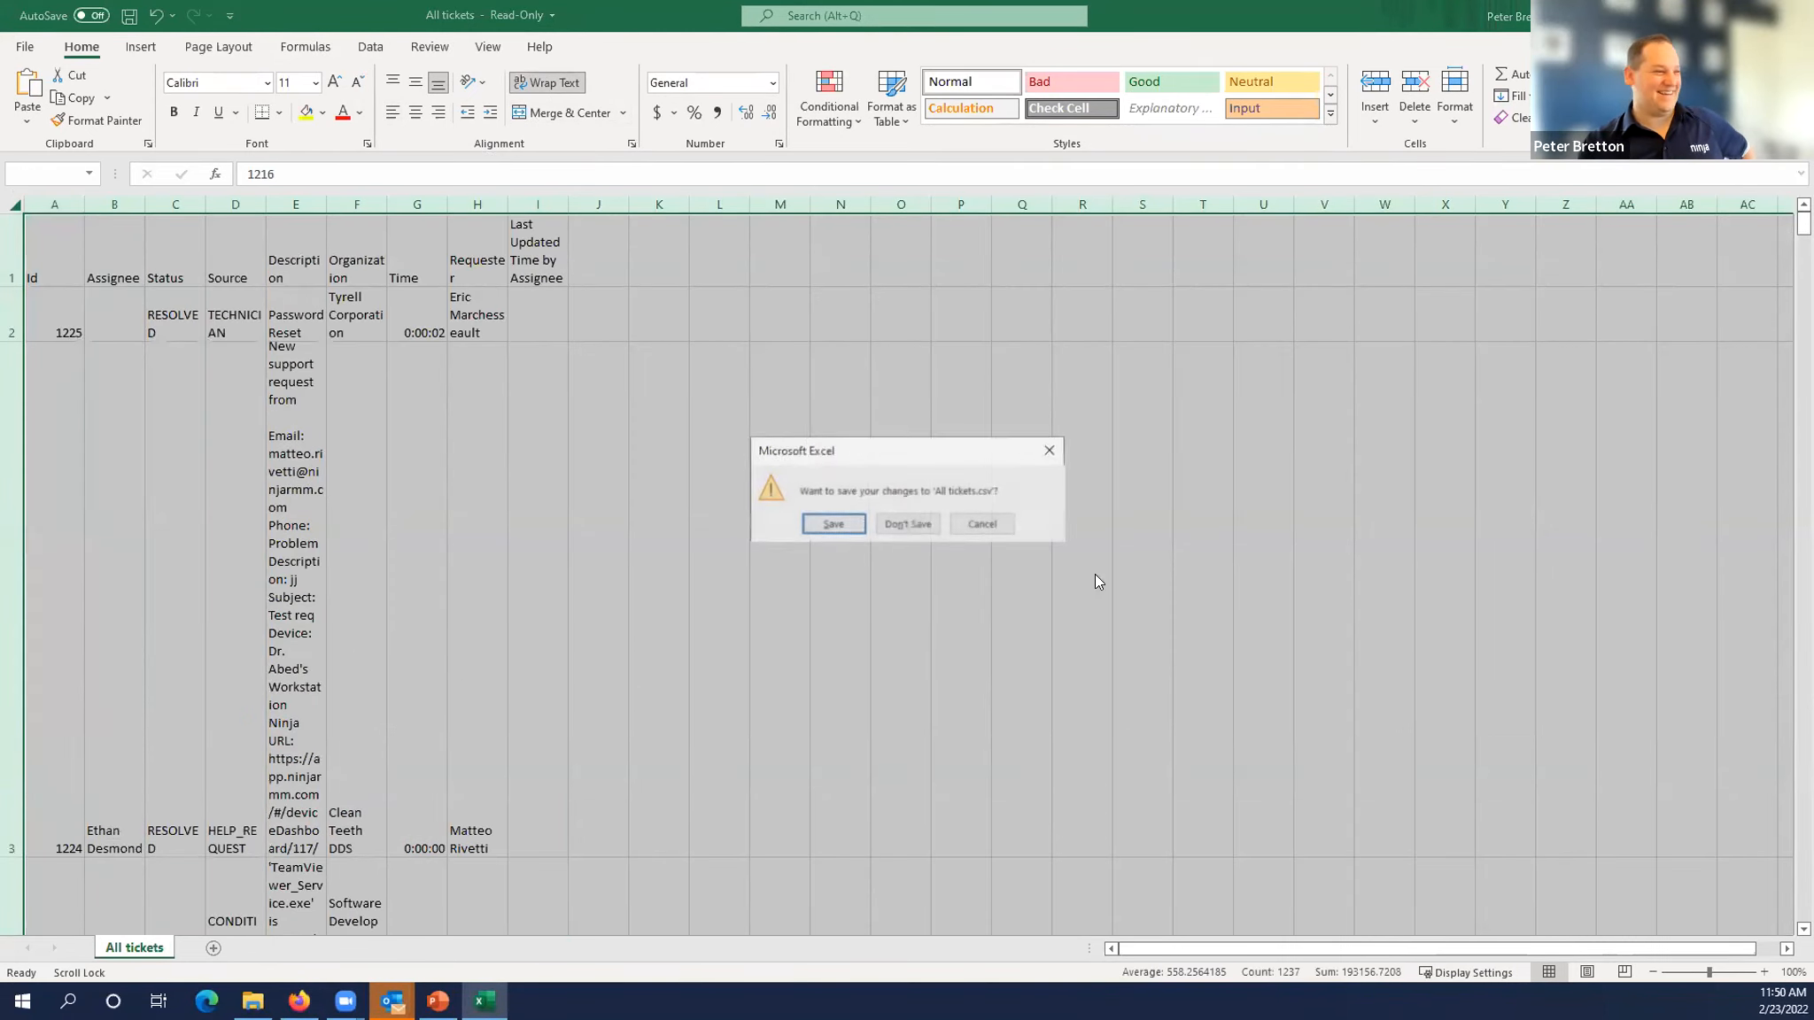
click(898, 521)
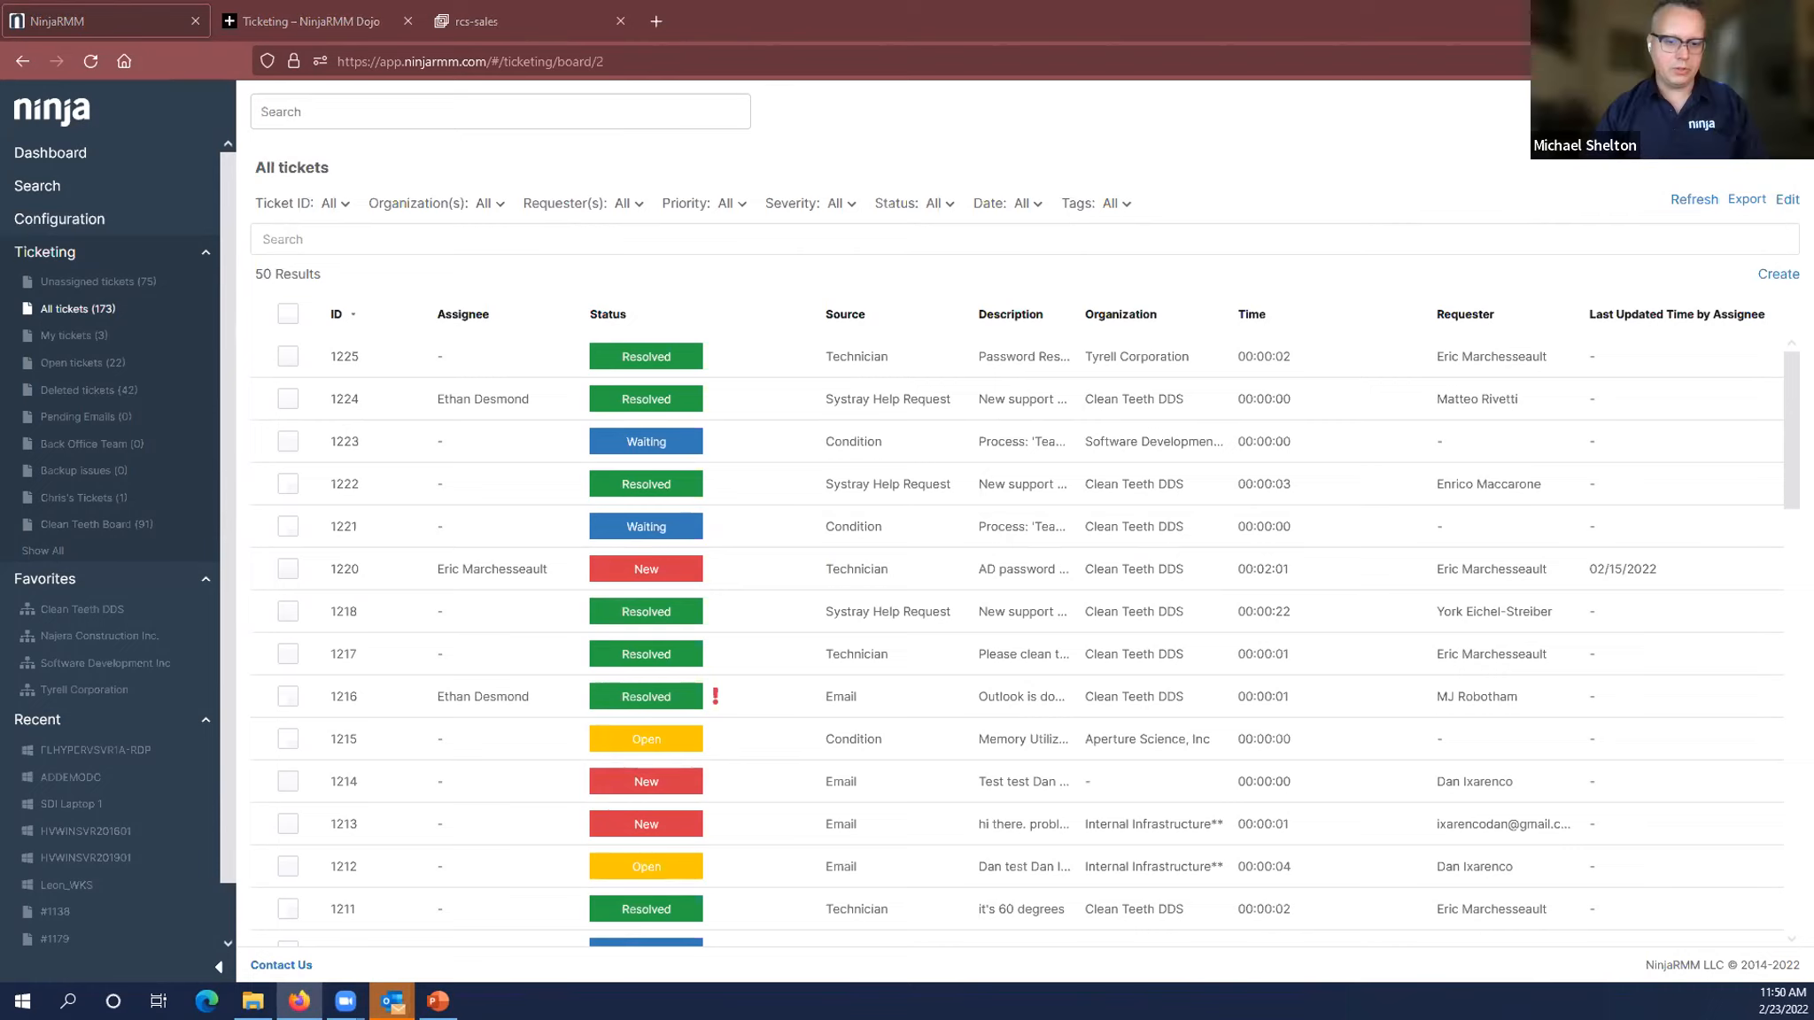
Step: Review the timer options in the Ninja Ticketing integration's general settings, leave without saving and return to the All tickets board
click(49, 218)
click(44, 349)
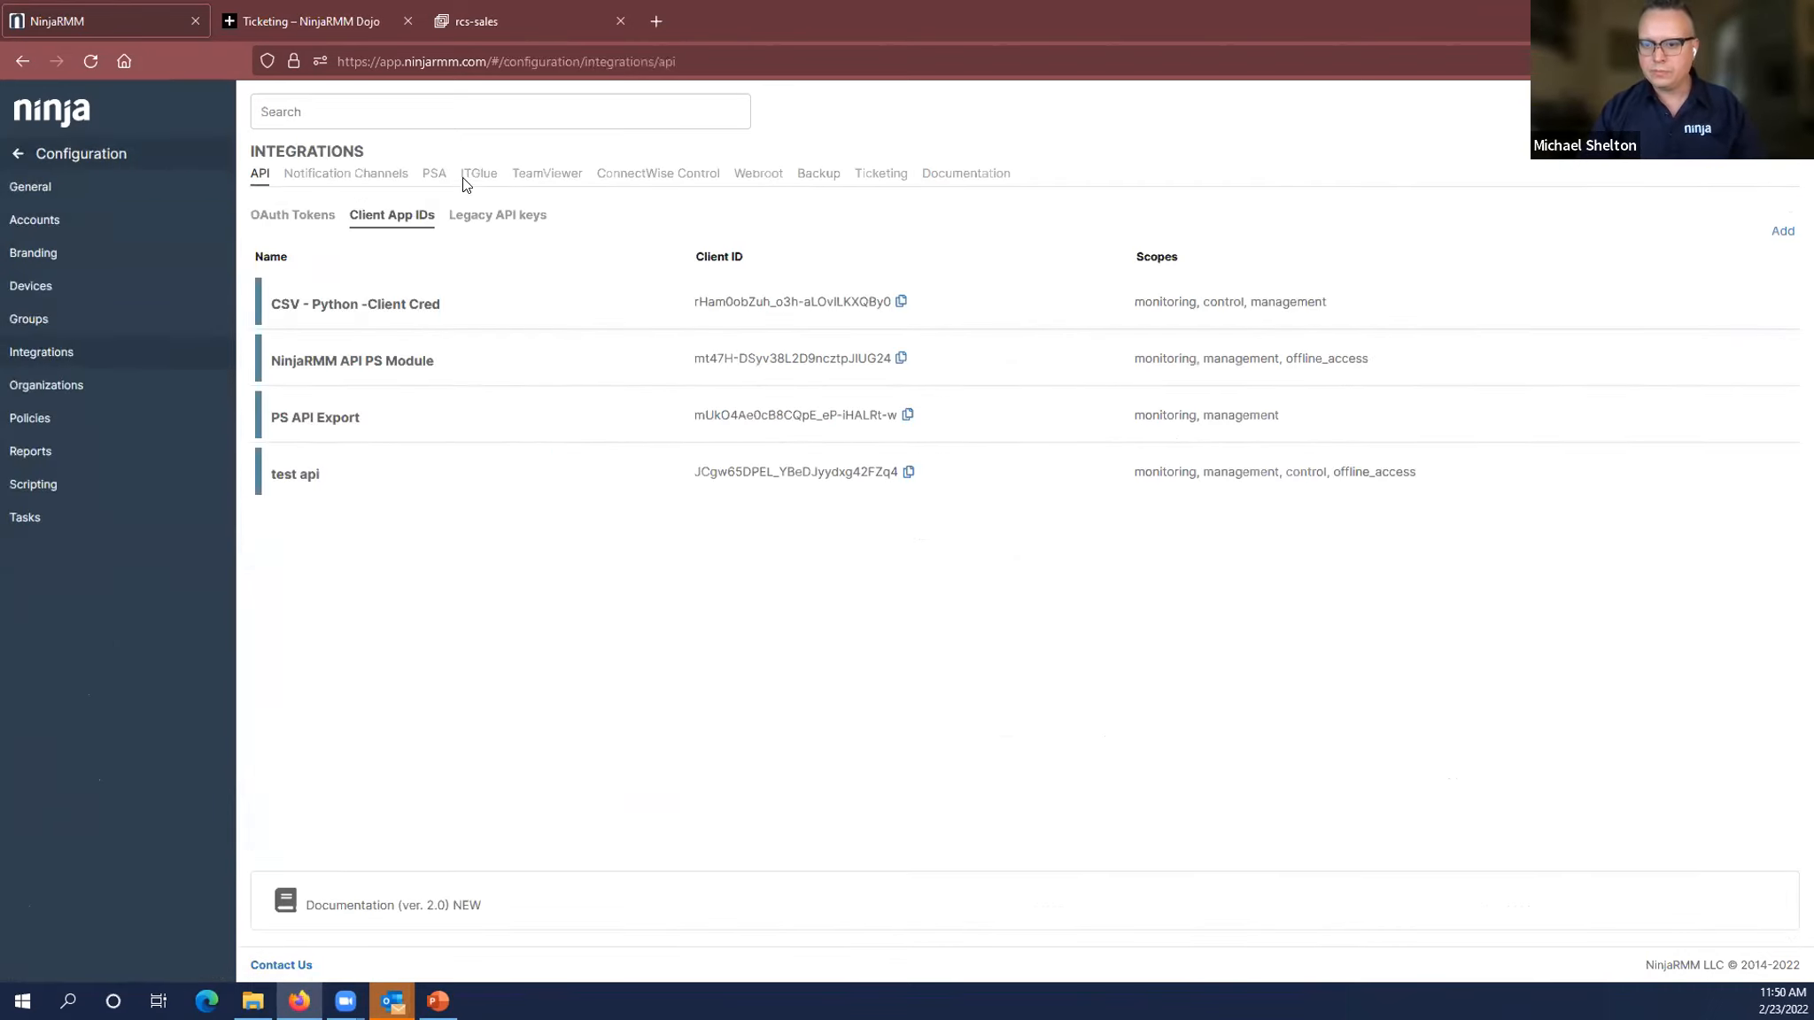
click(876, 177)
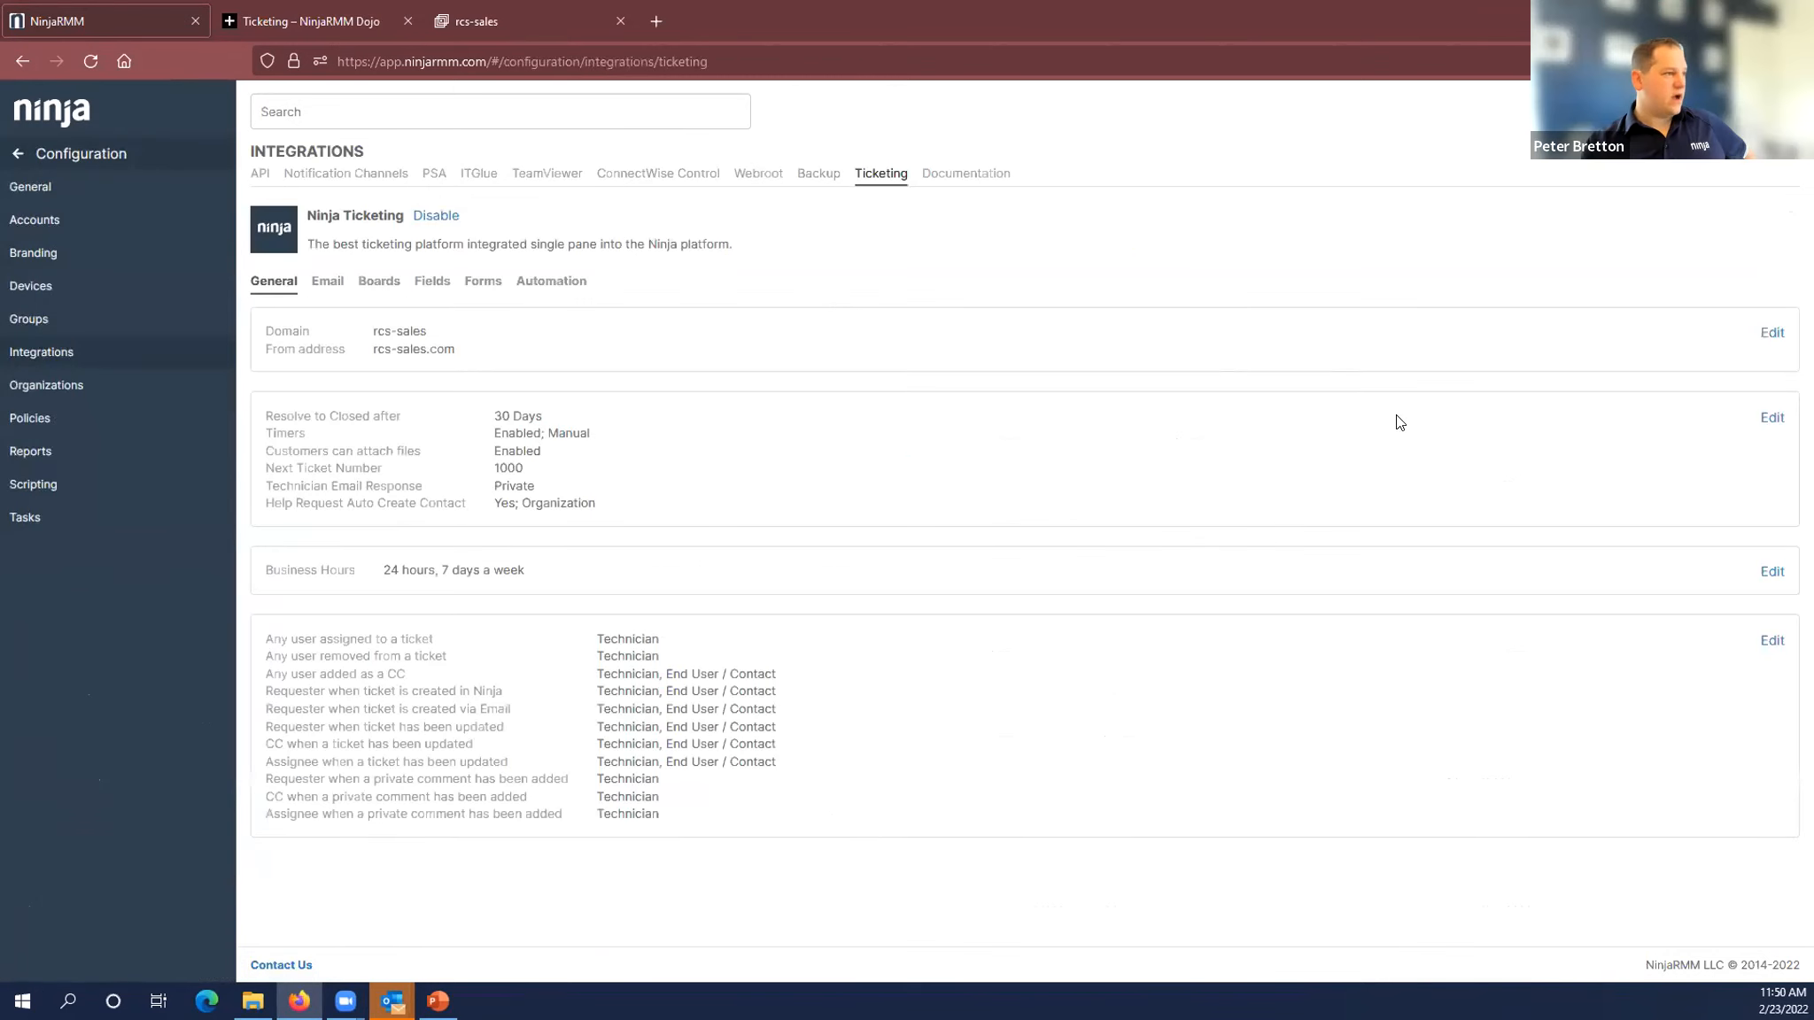
click(1762, 419)
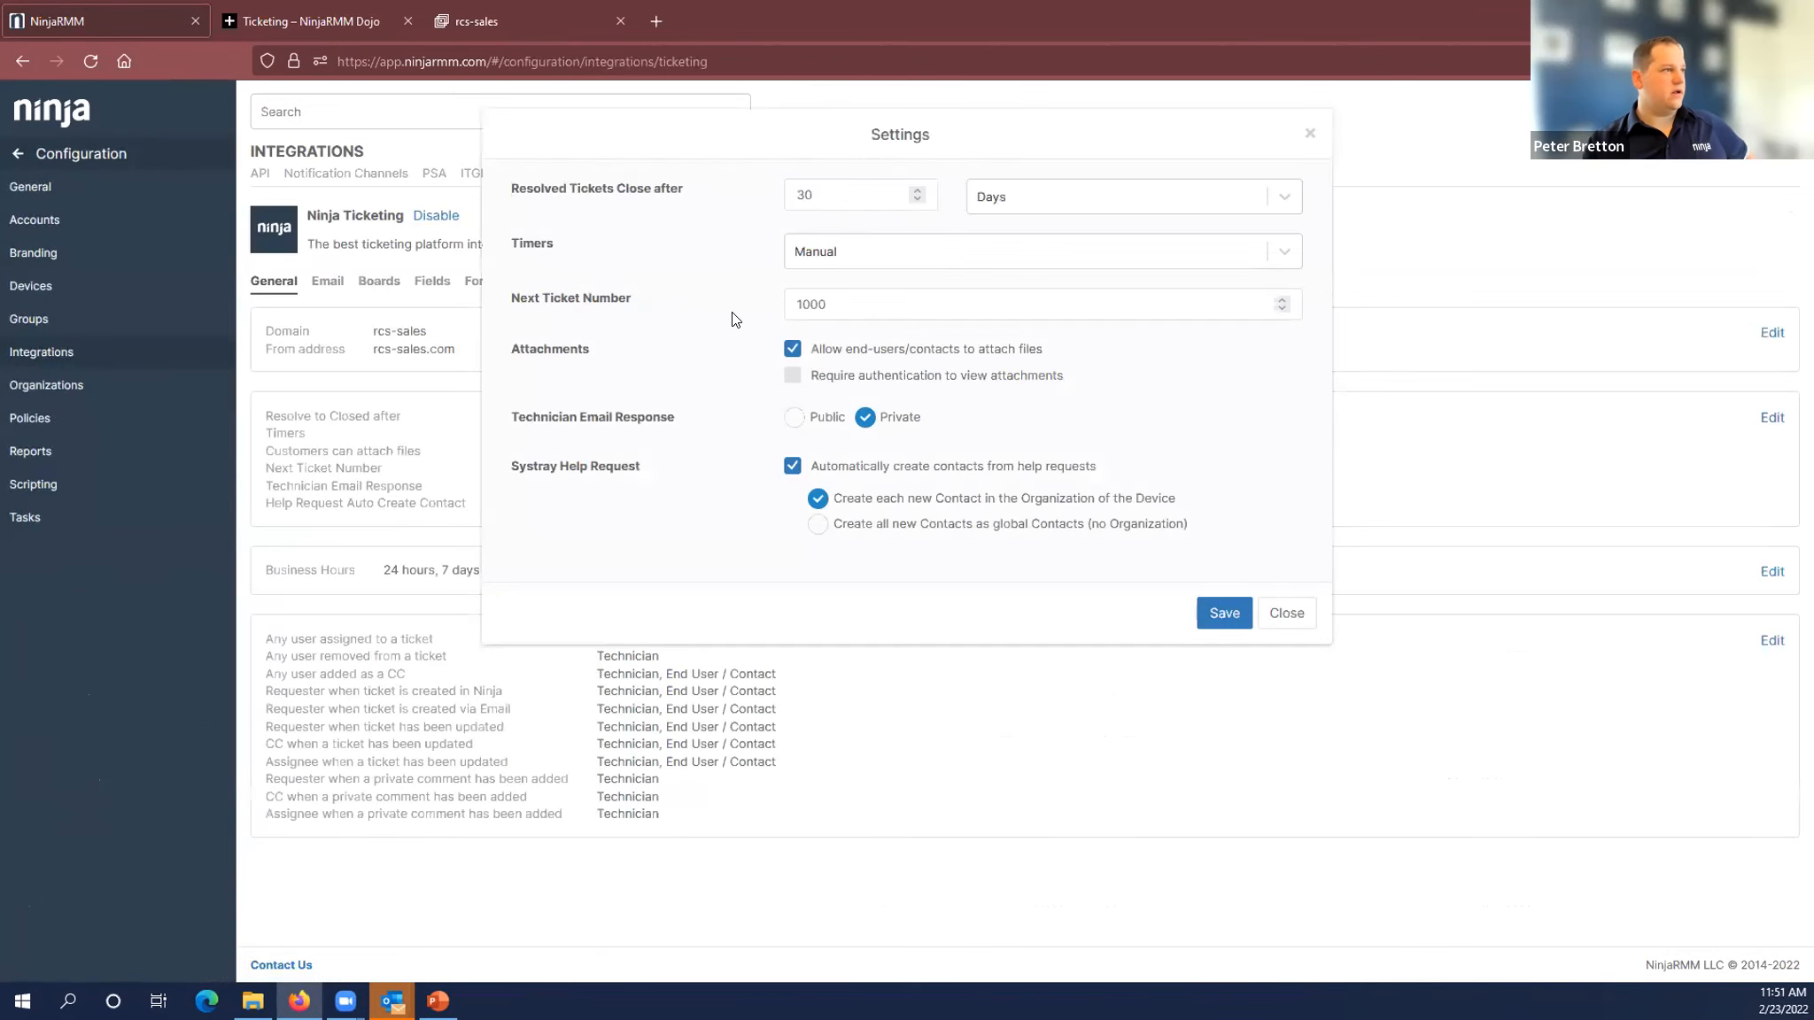
click(862, 253)
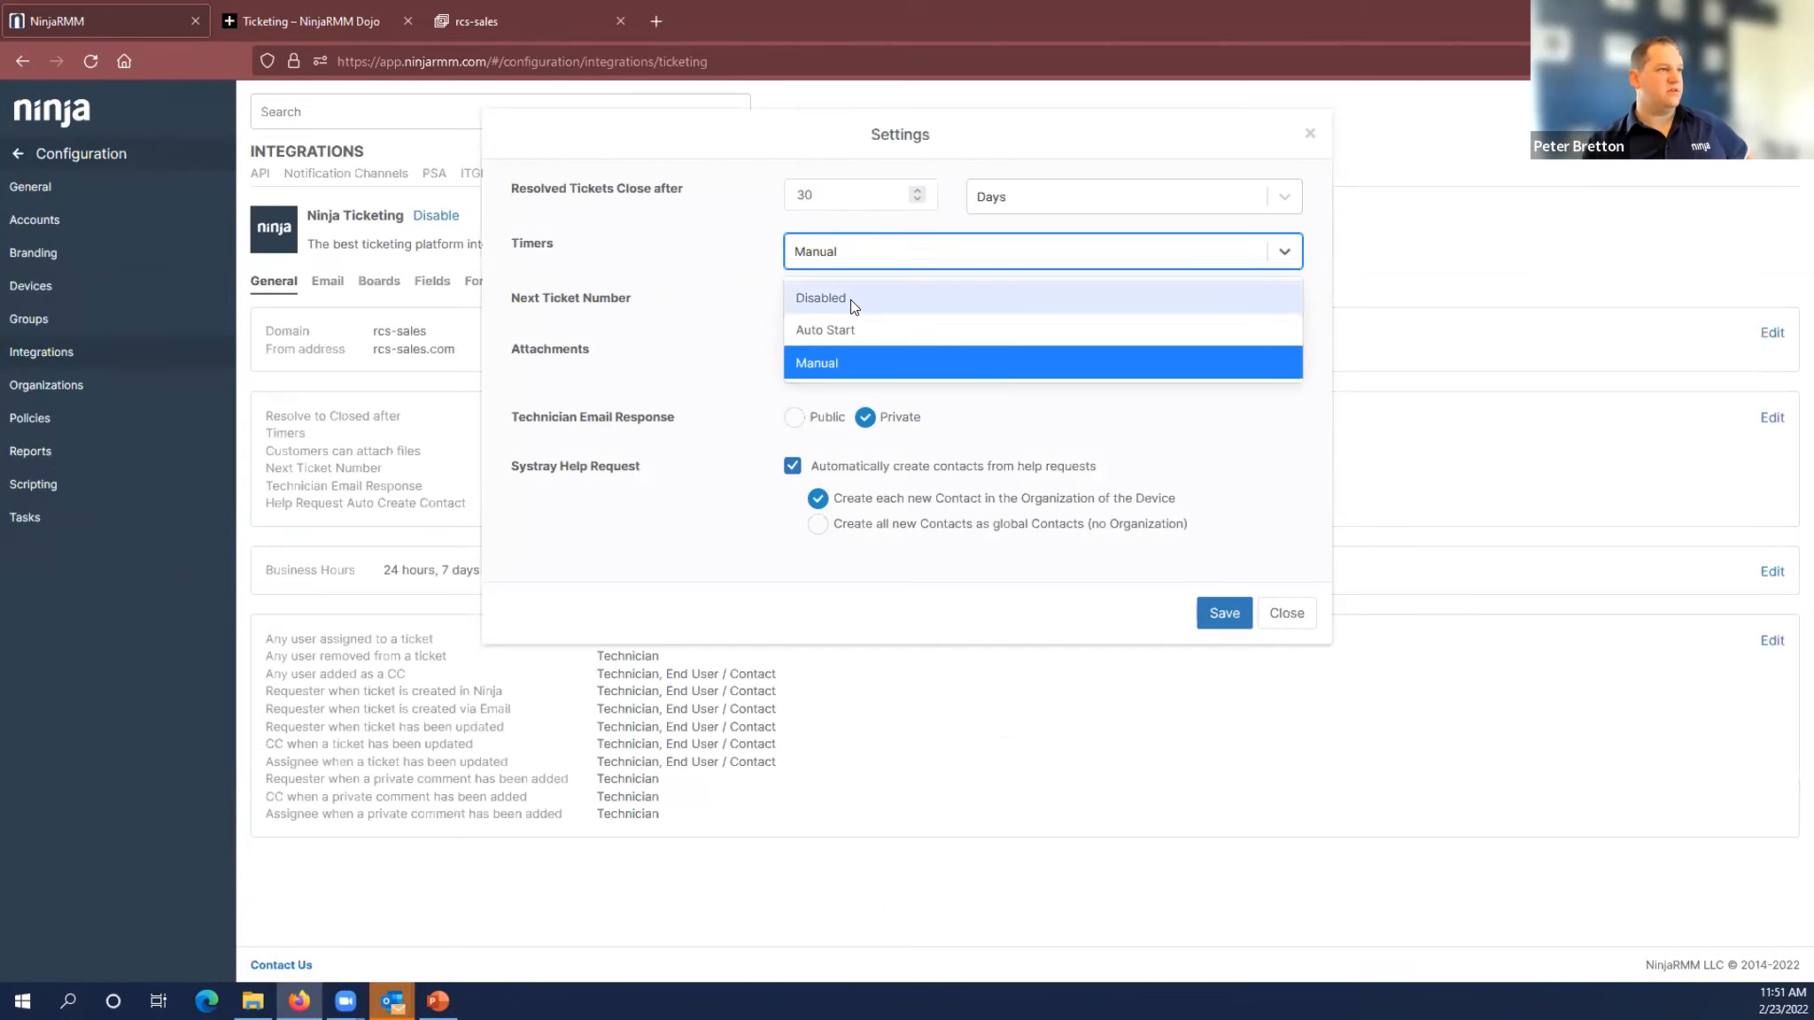
click(1280, 479)
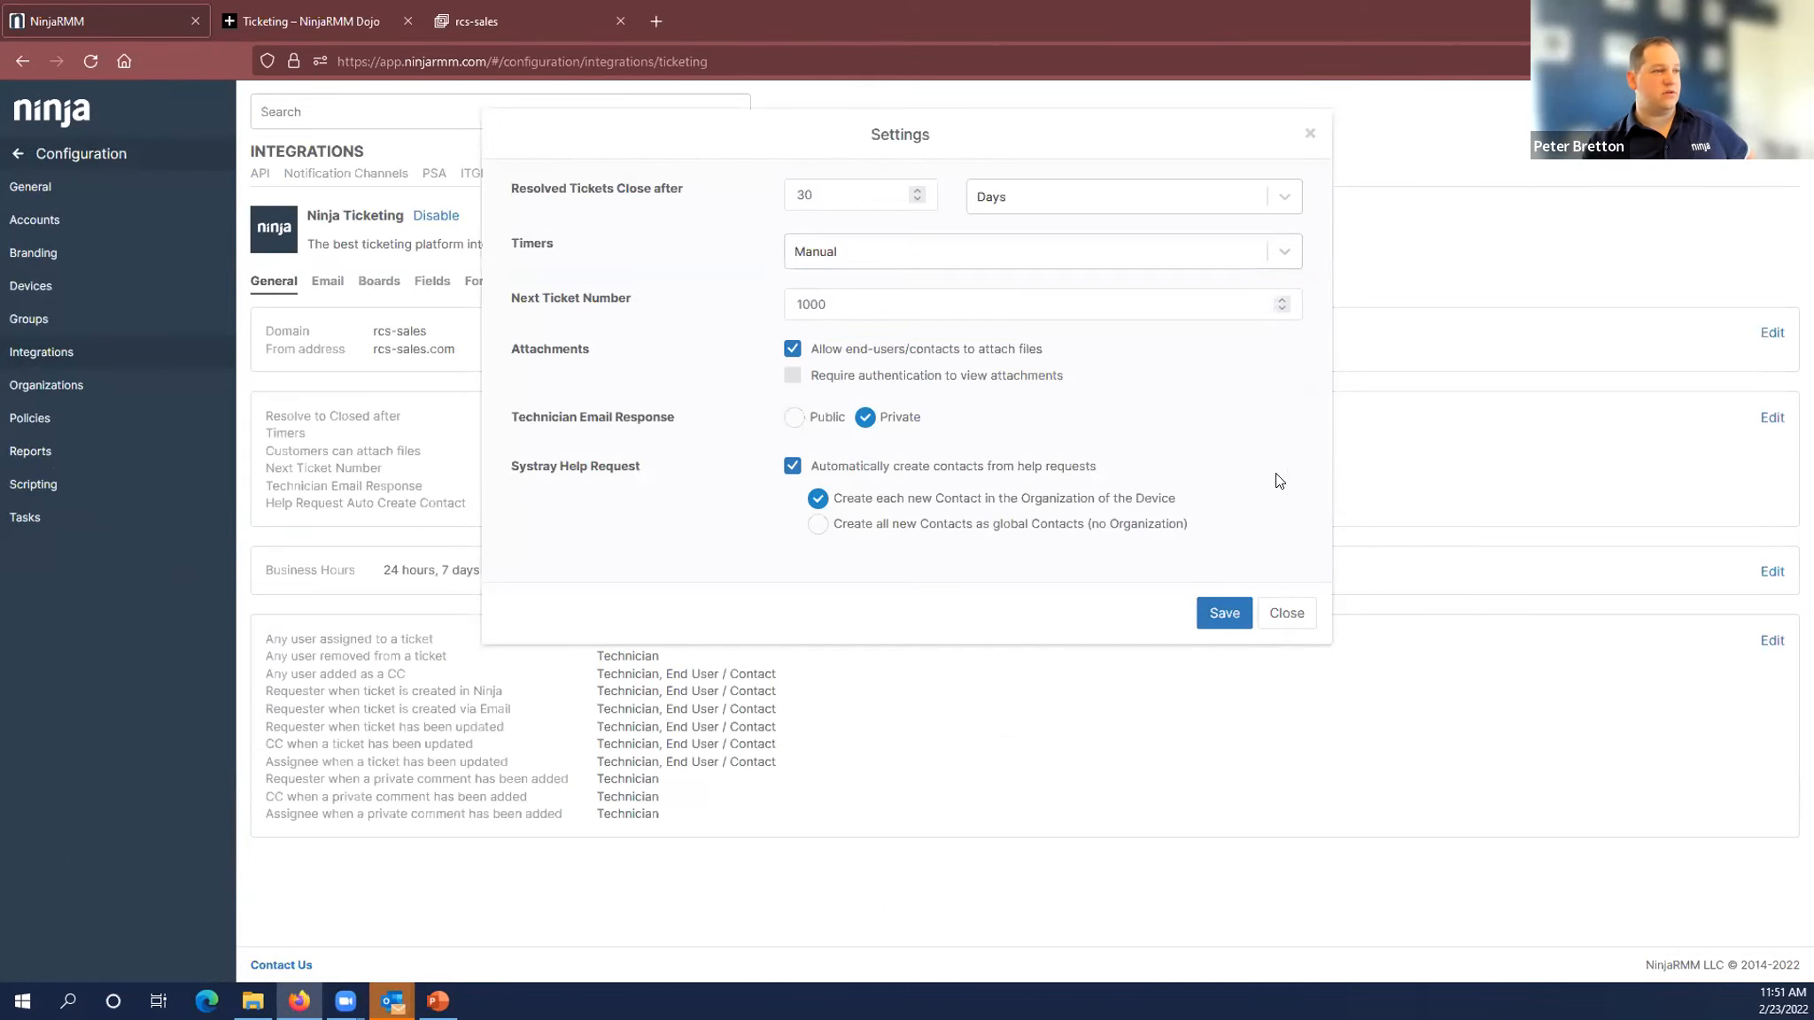
click(1287, 613)
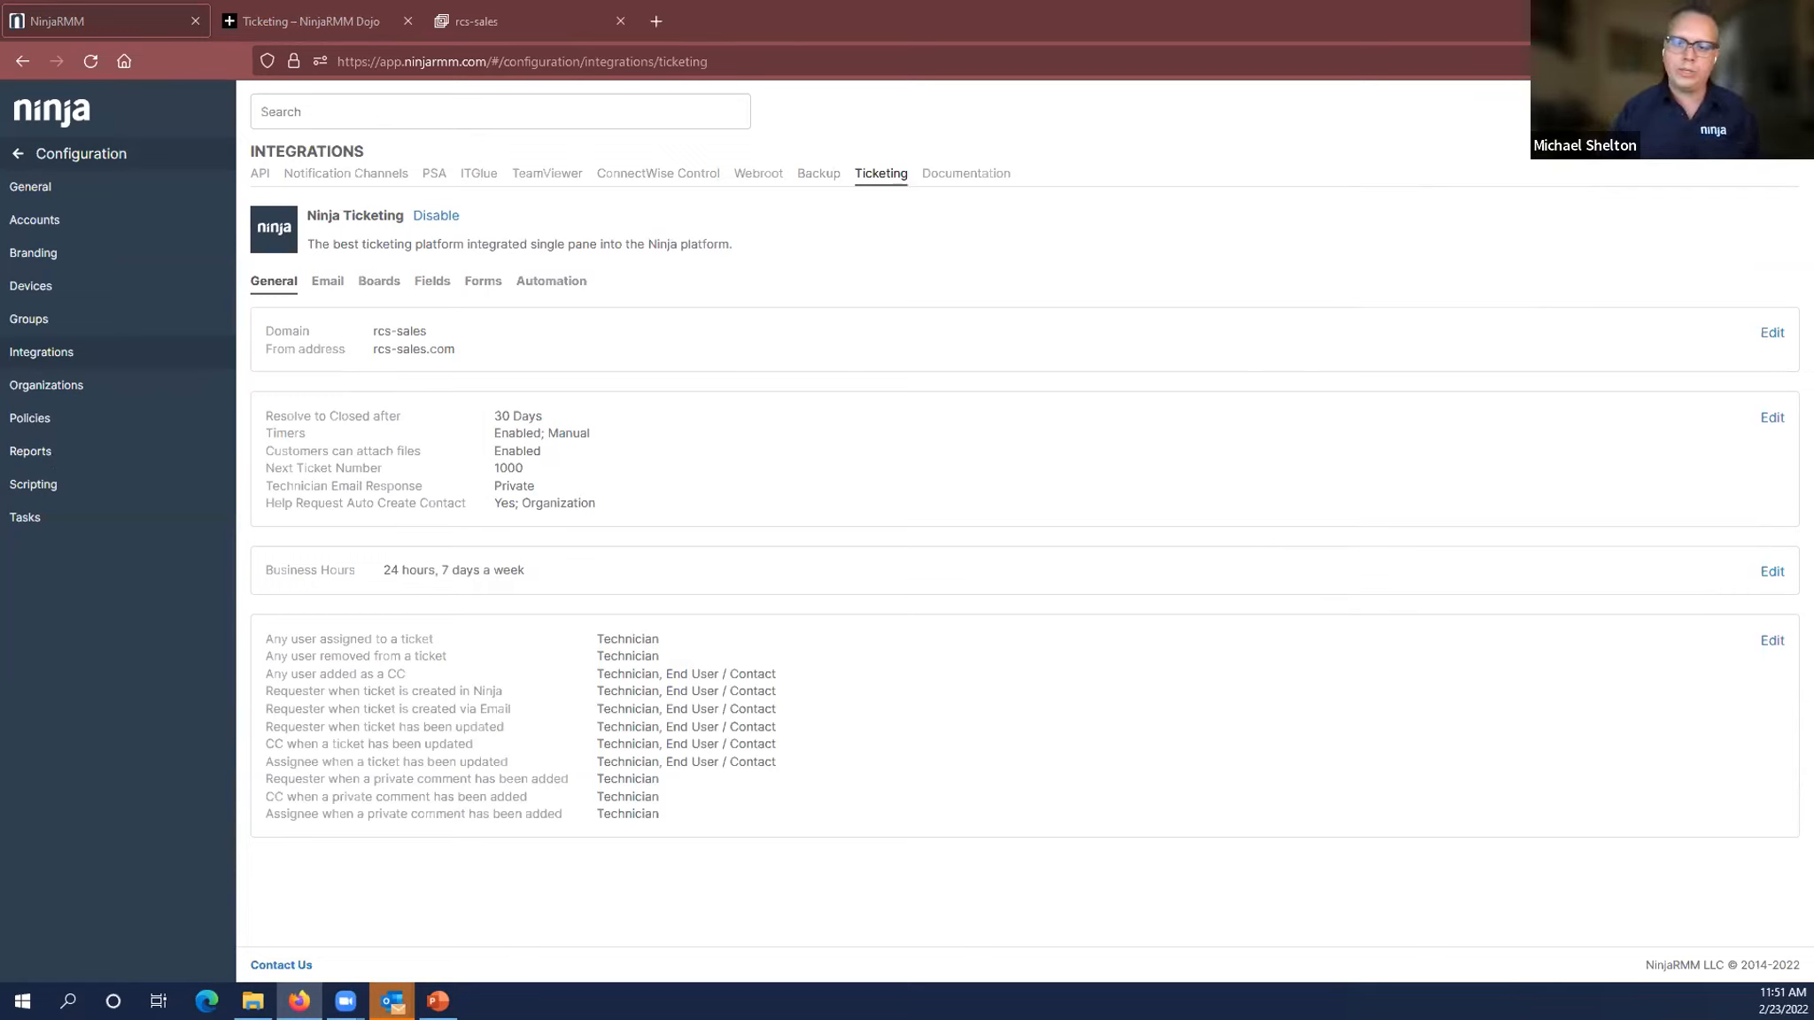
click(18, 154)
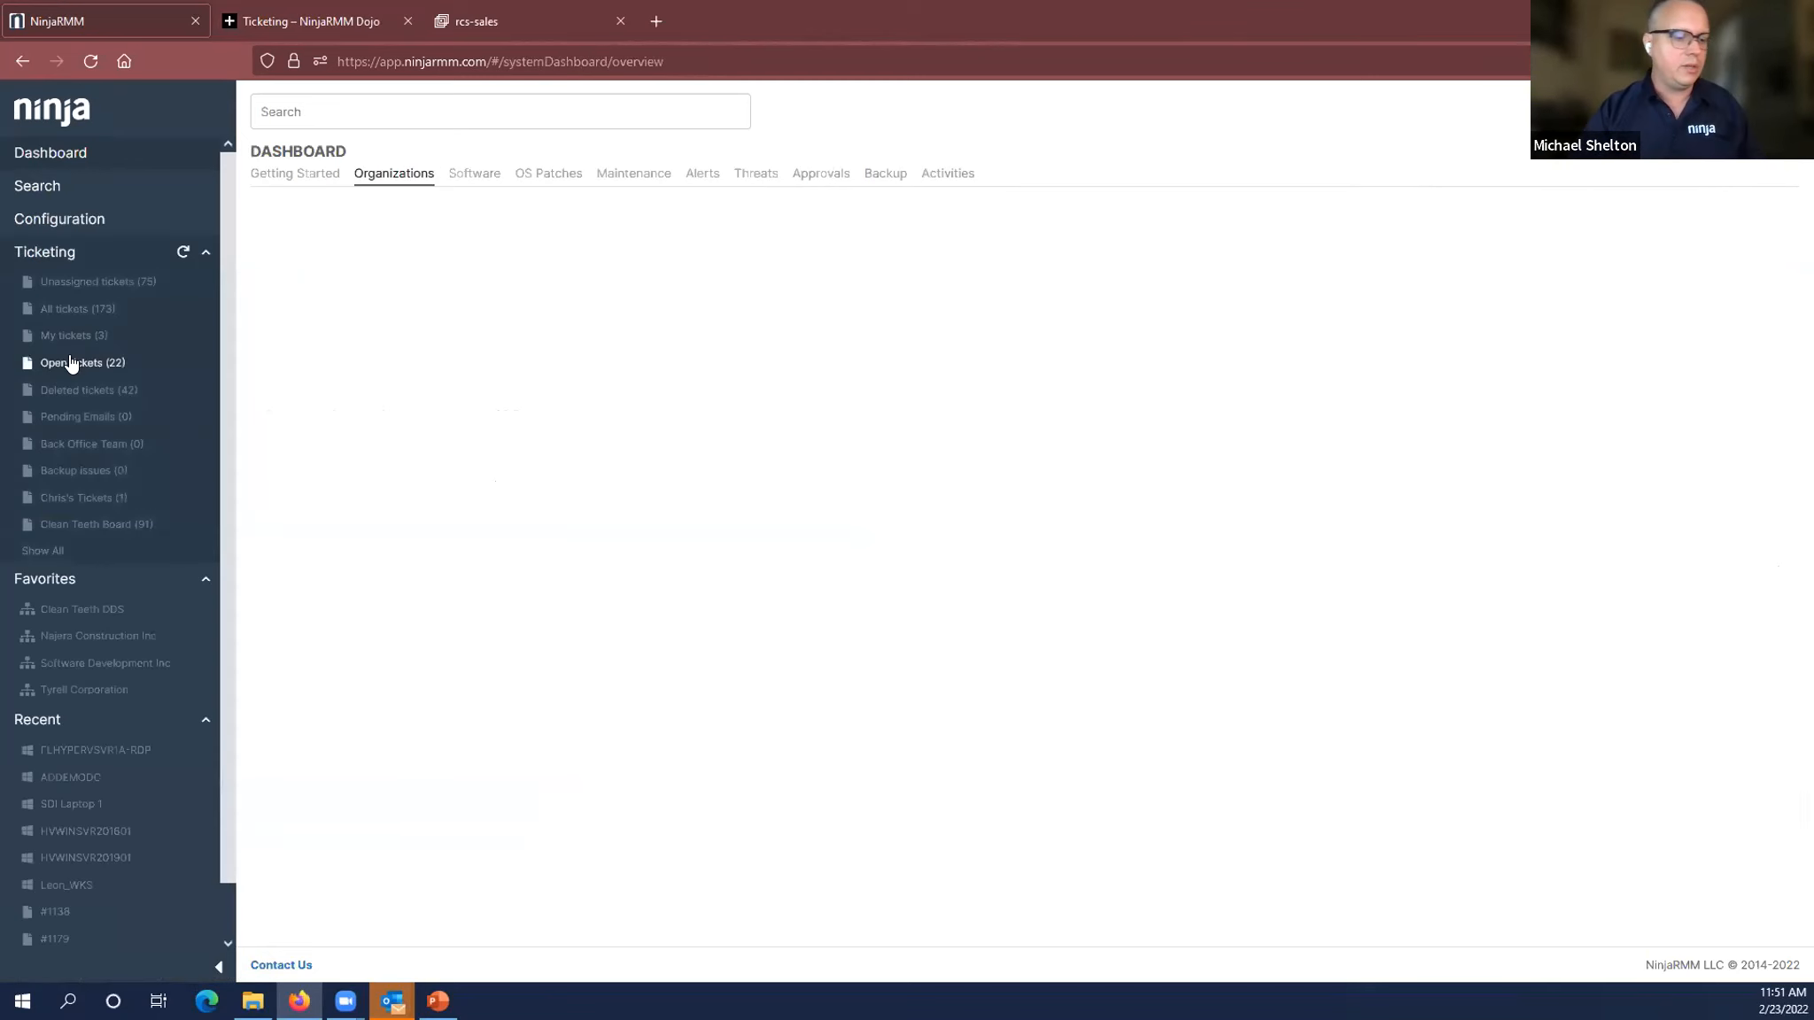
click(77, 308)
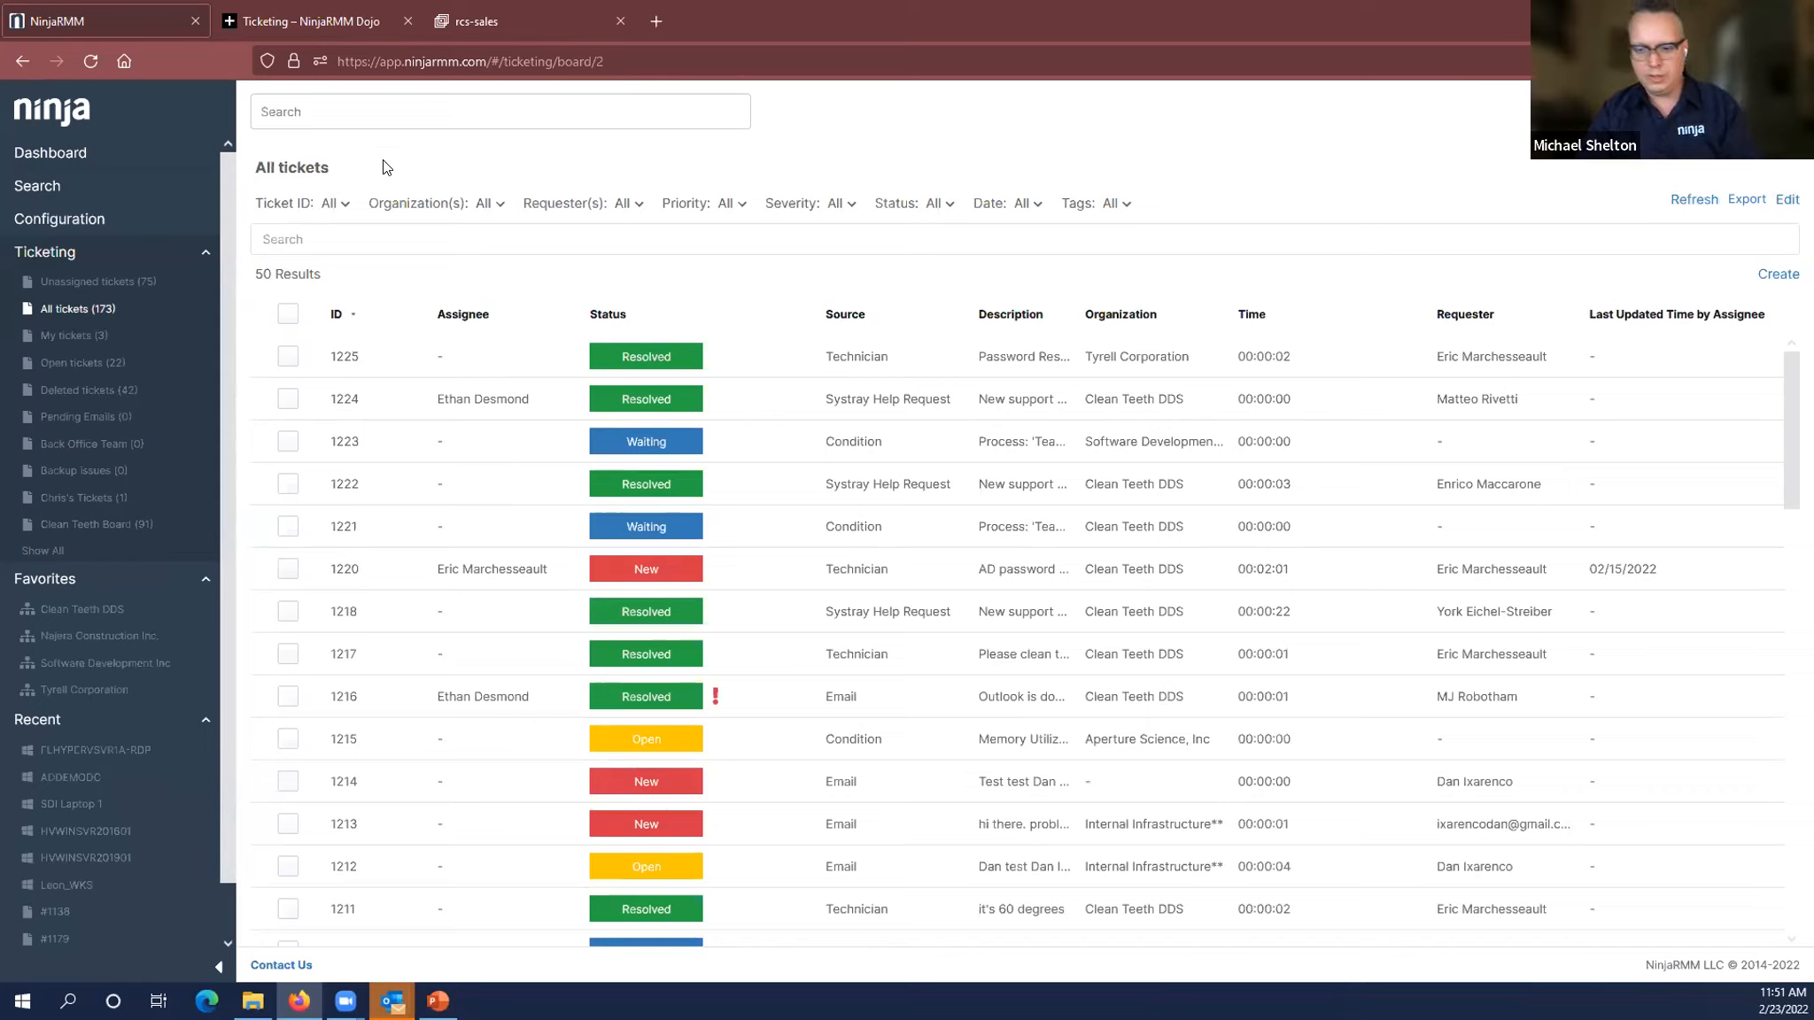
Step: Open the systray icon configuration under Branding and bring up its Help Request Form menu item for editing
click(67, 226)
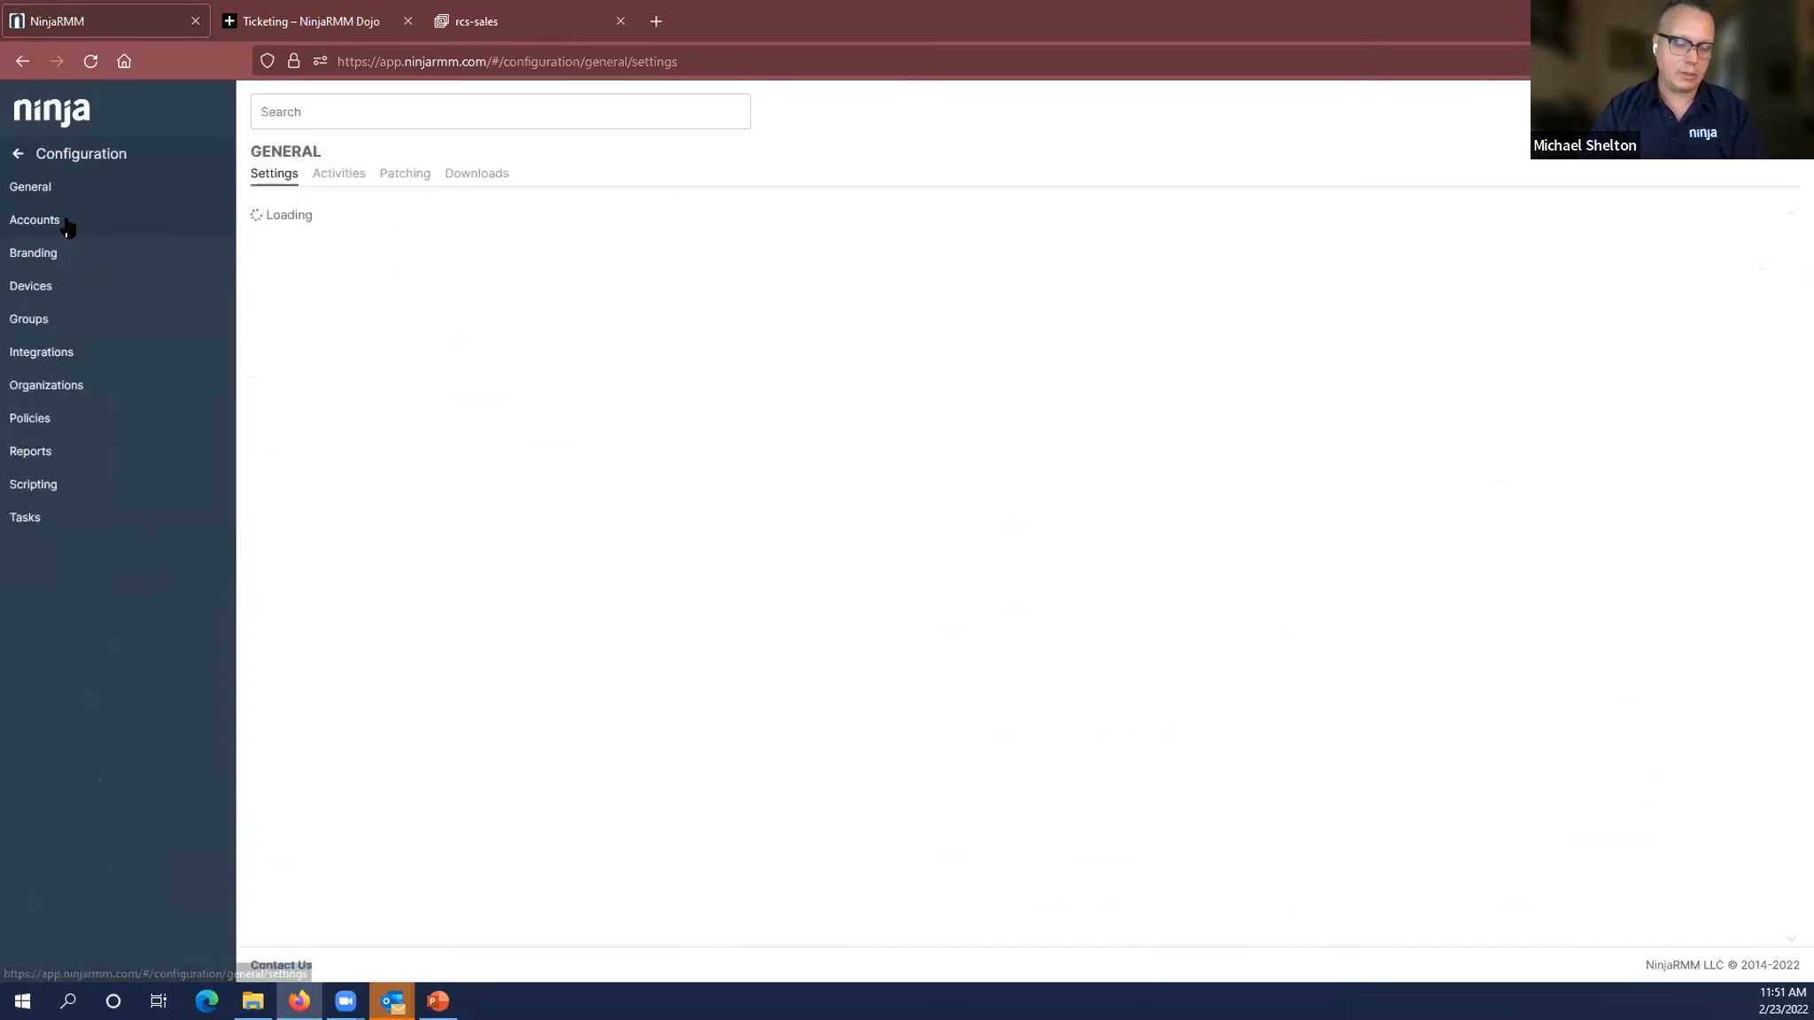
click(59, 255)
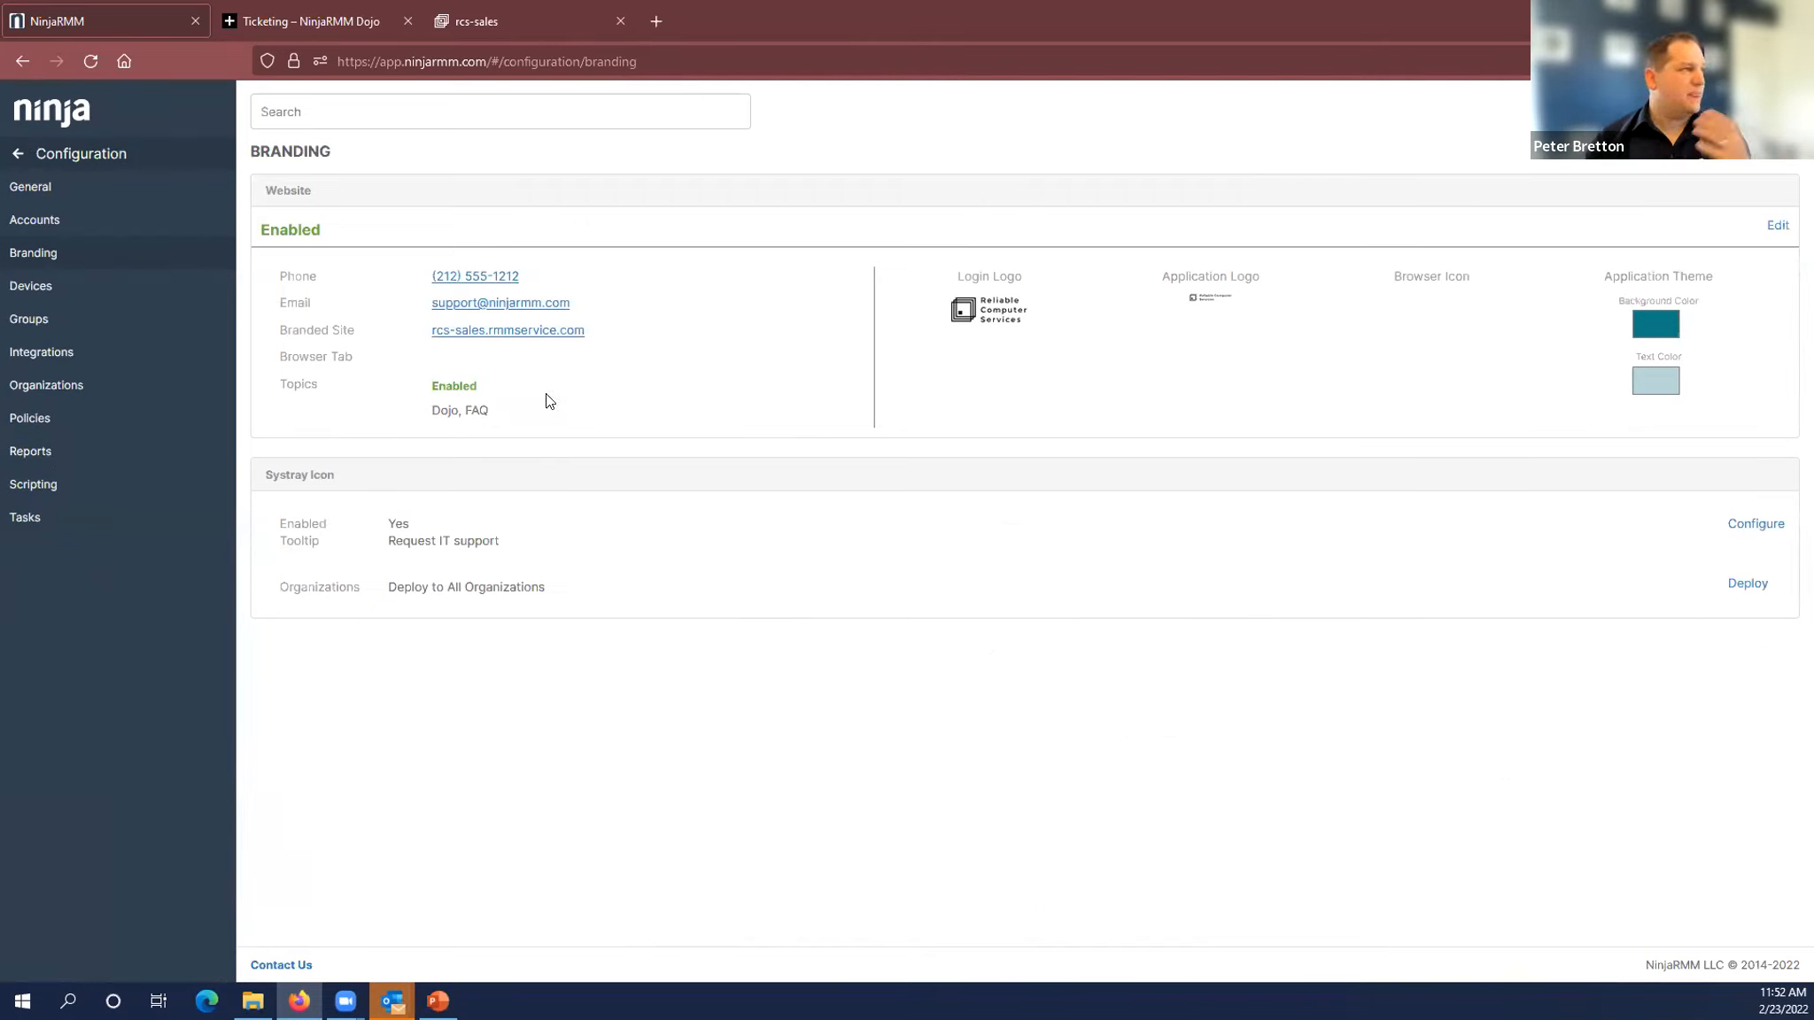
click(1736, 525)
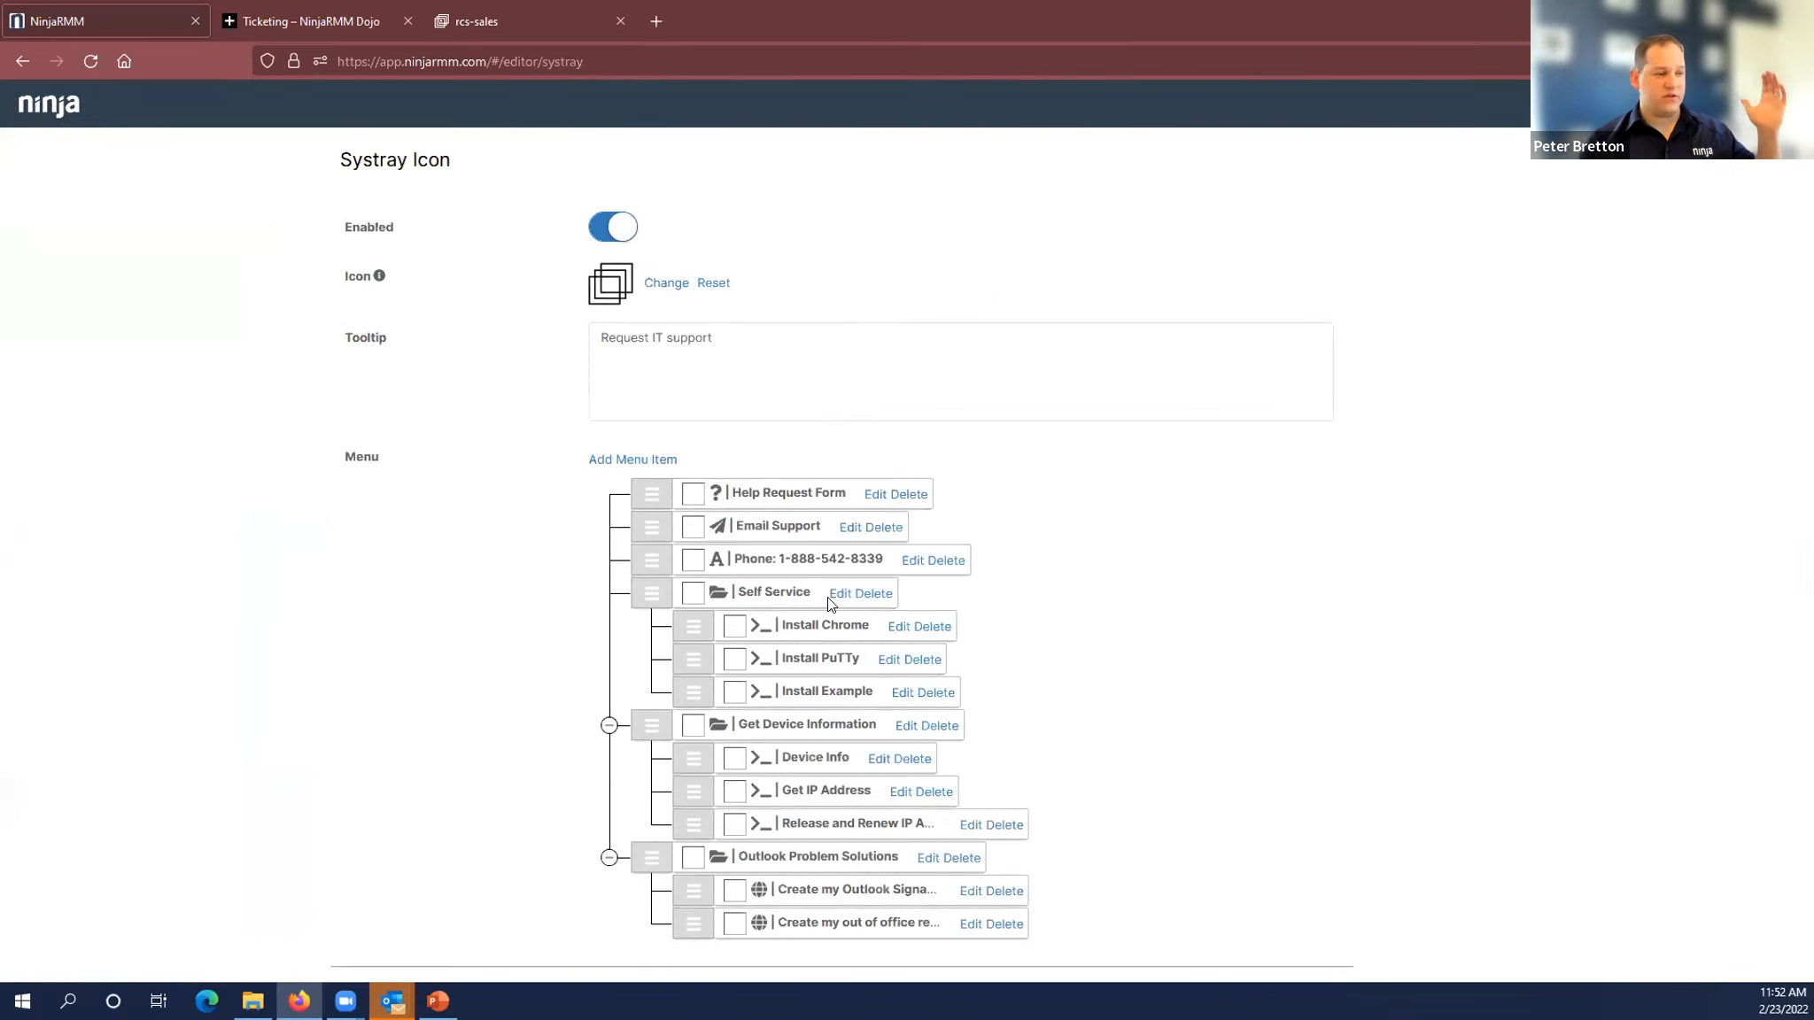
click(875, 495)
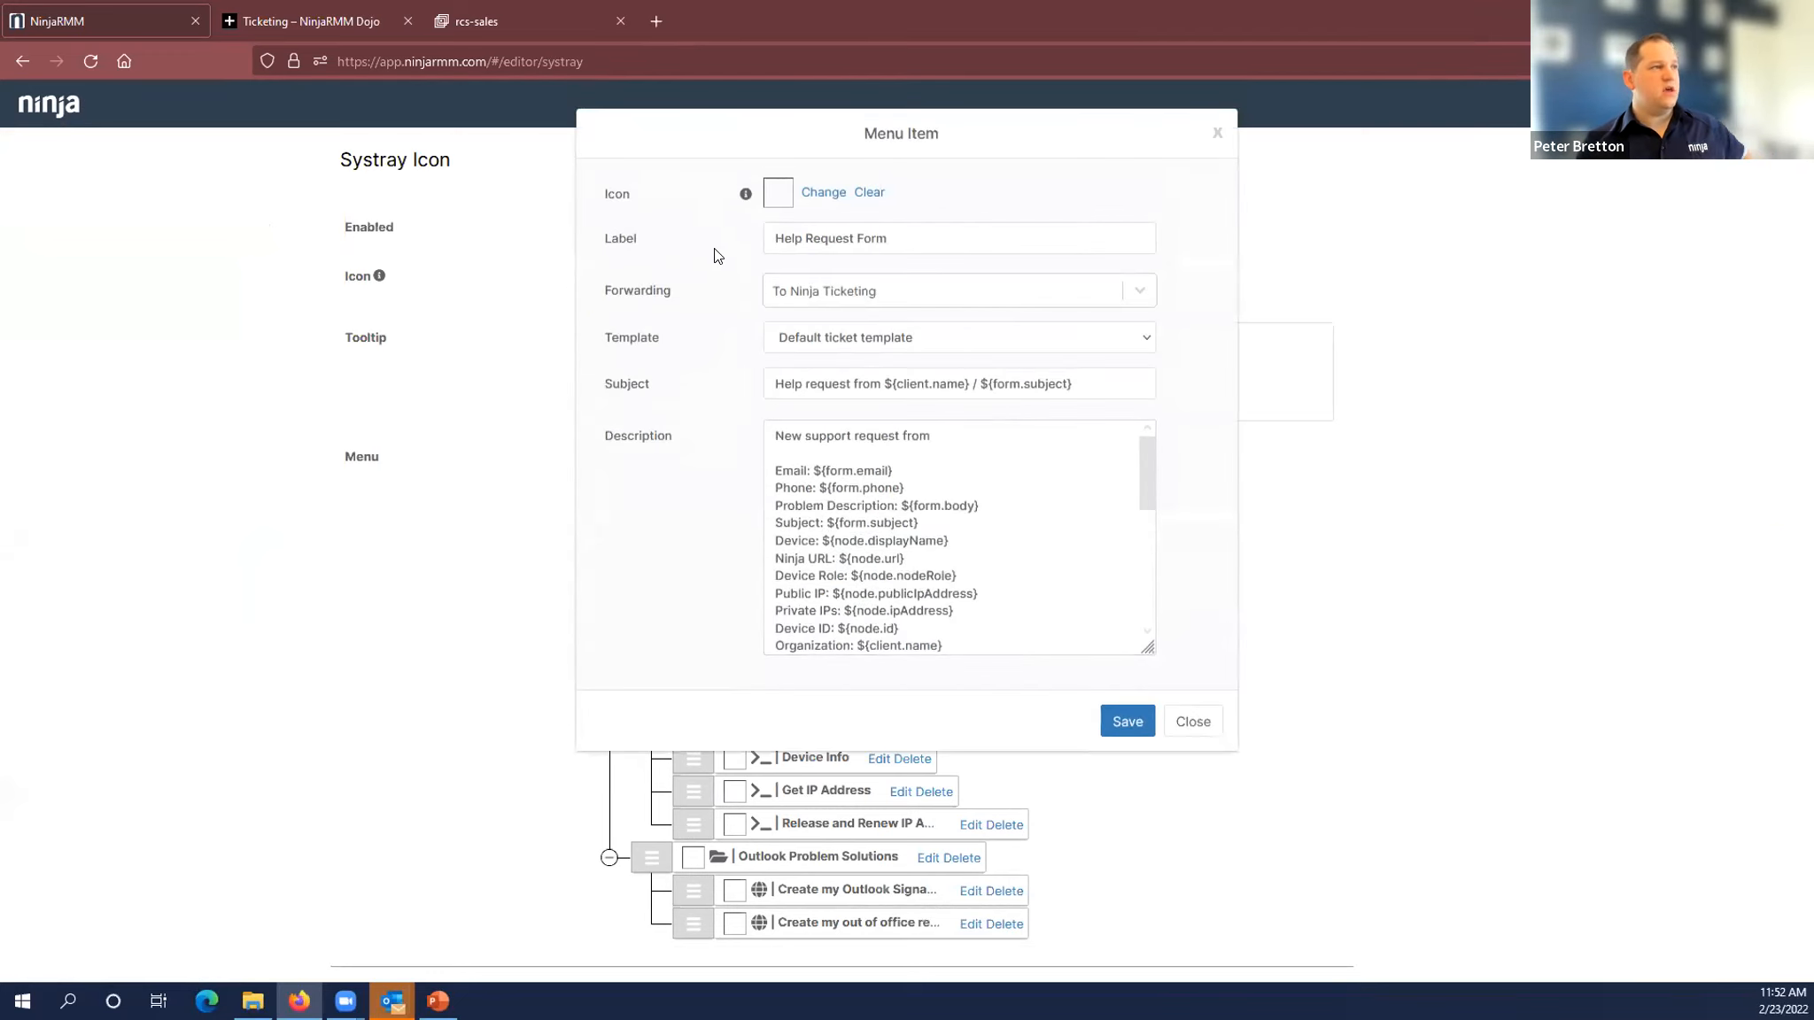
Step: Examine the Help Request Form's forwarding and template choices, keeping To Ninja Ticketing and Default ticket template selected
click(932, 287)
click(1138, 294)
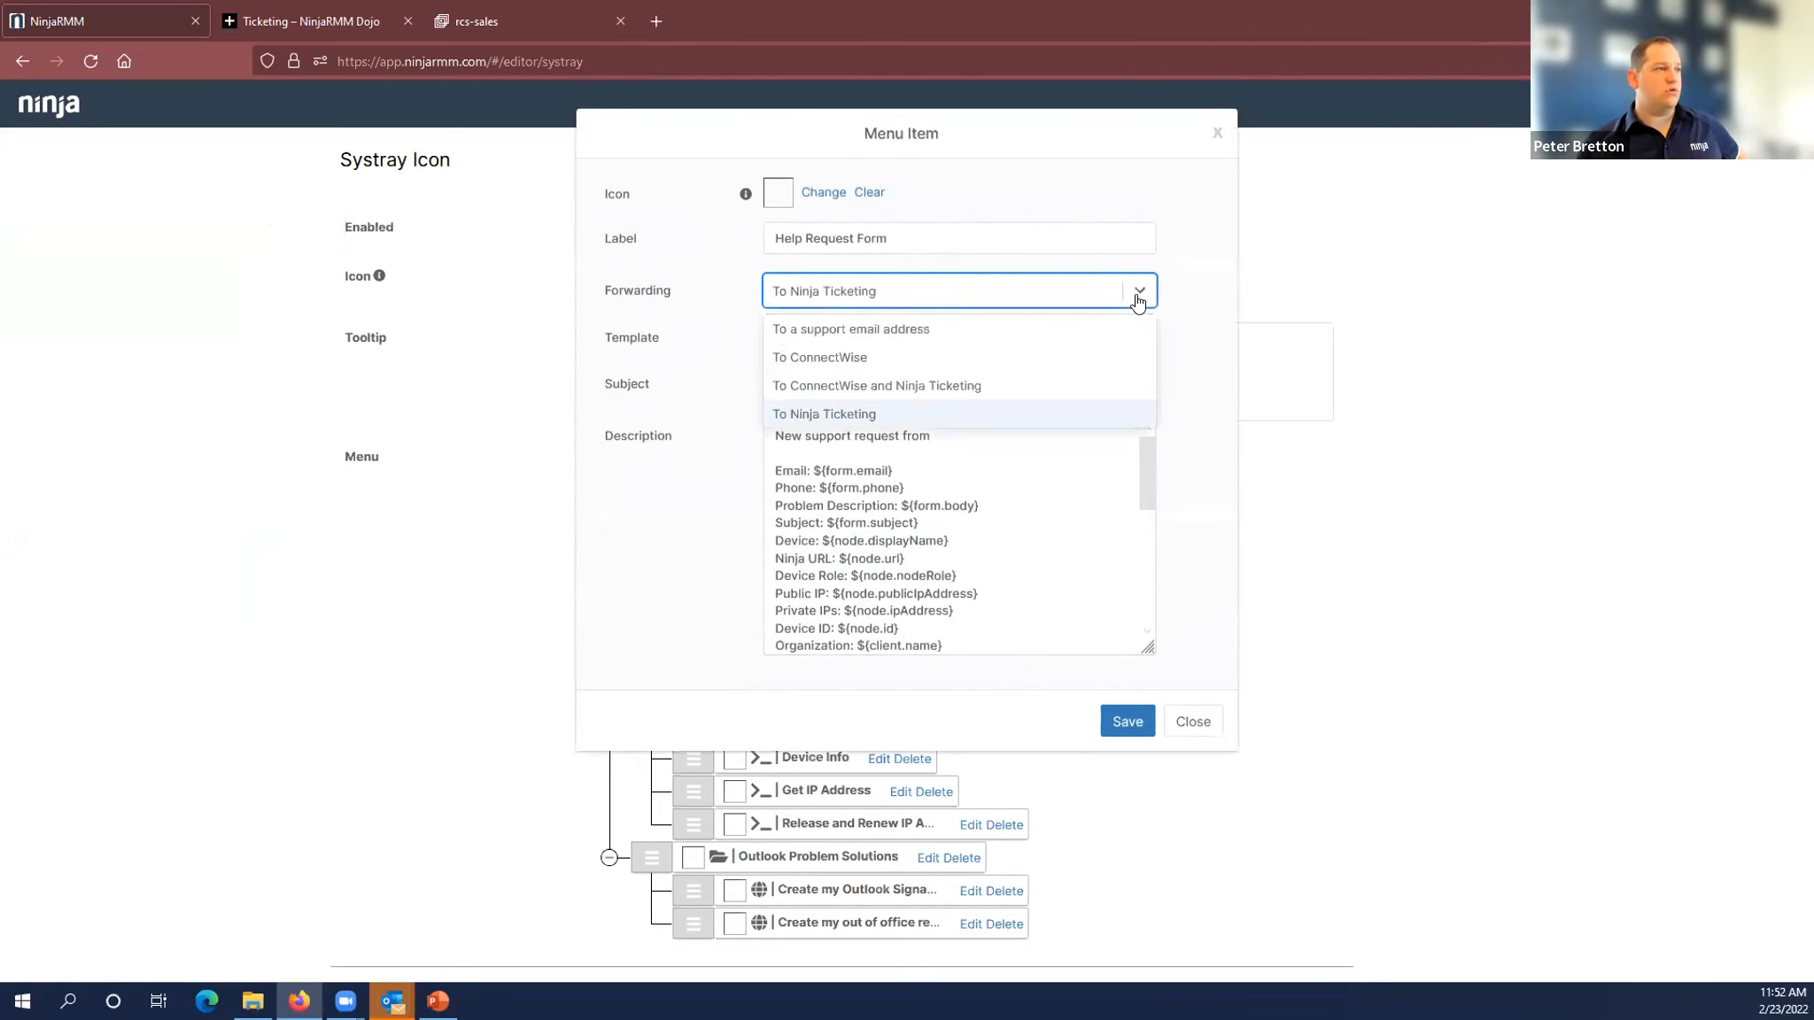
click(1003, 411)
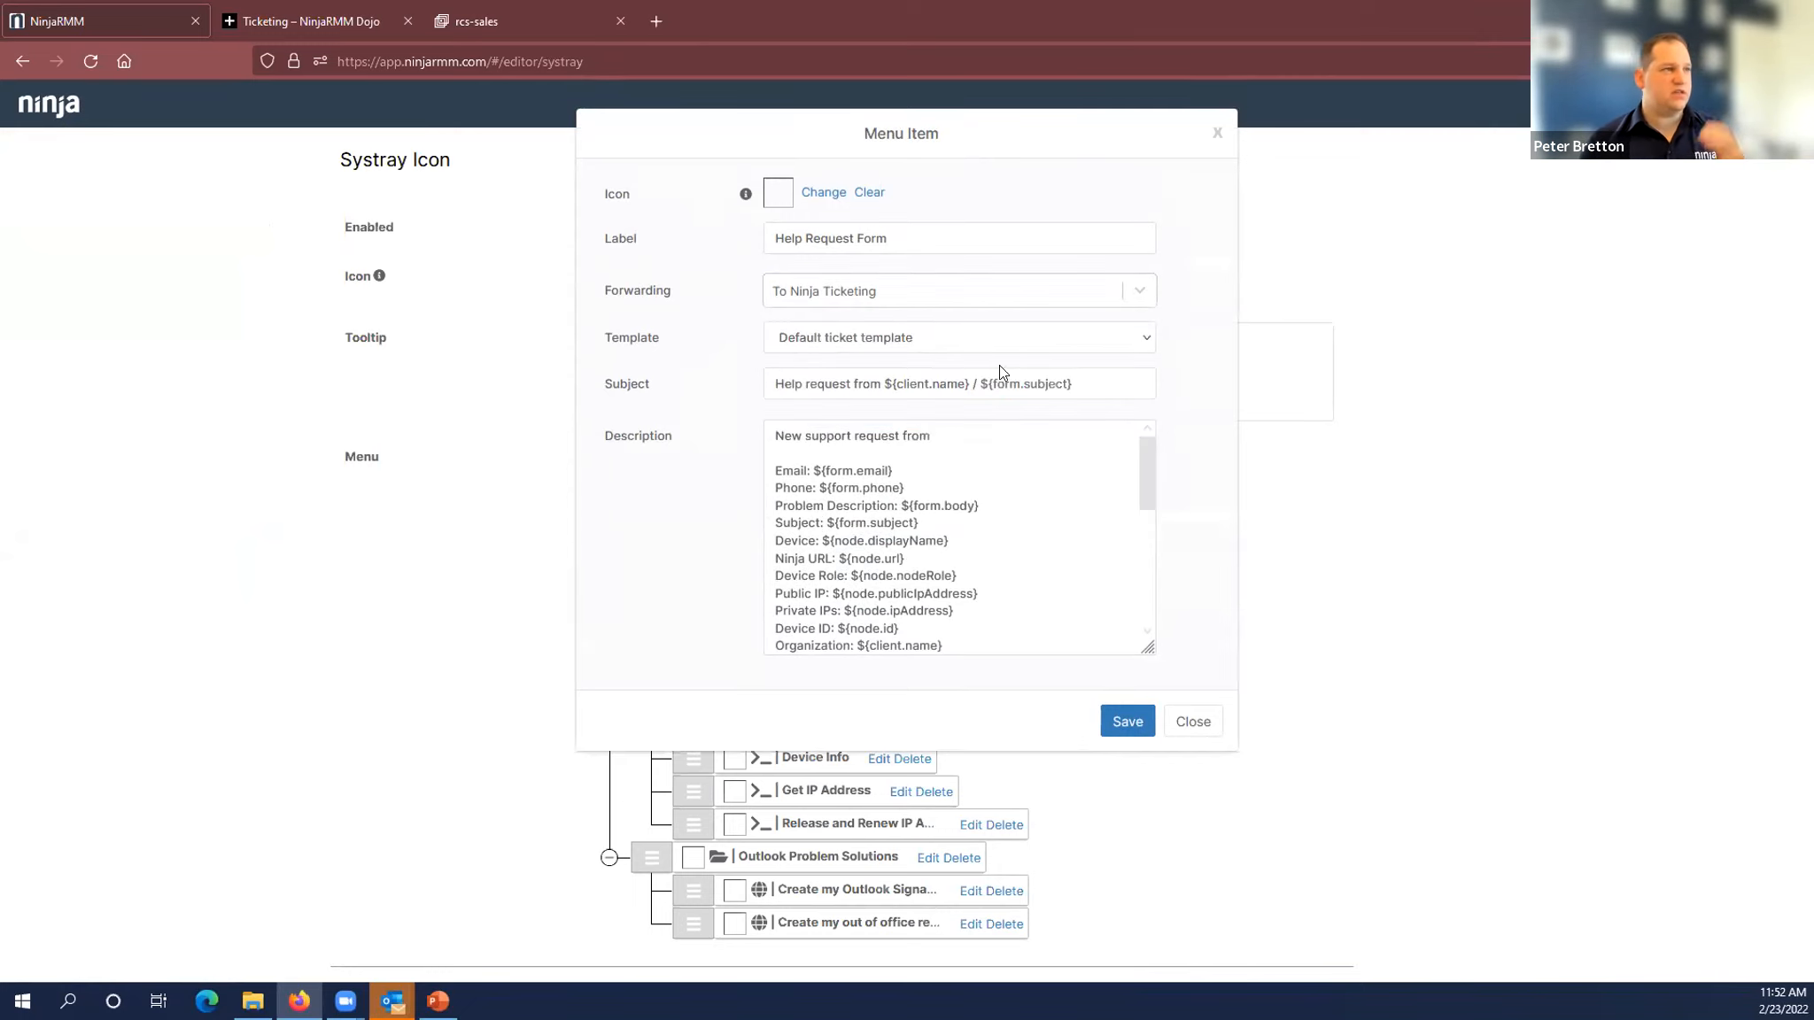
click(1126, 341)
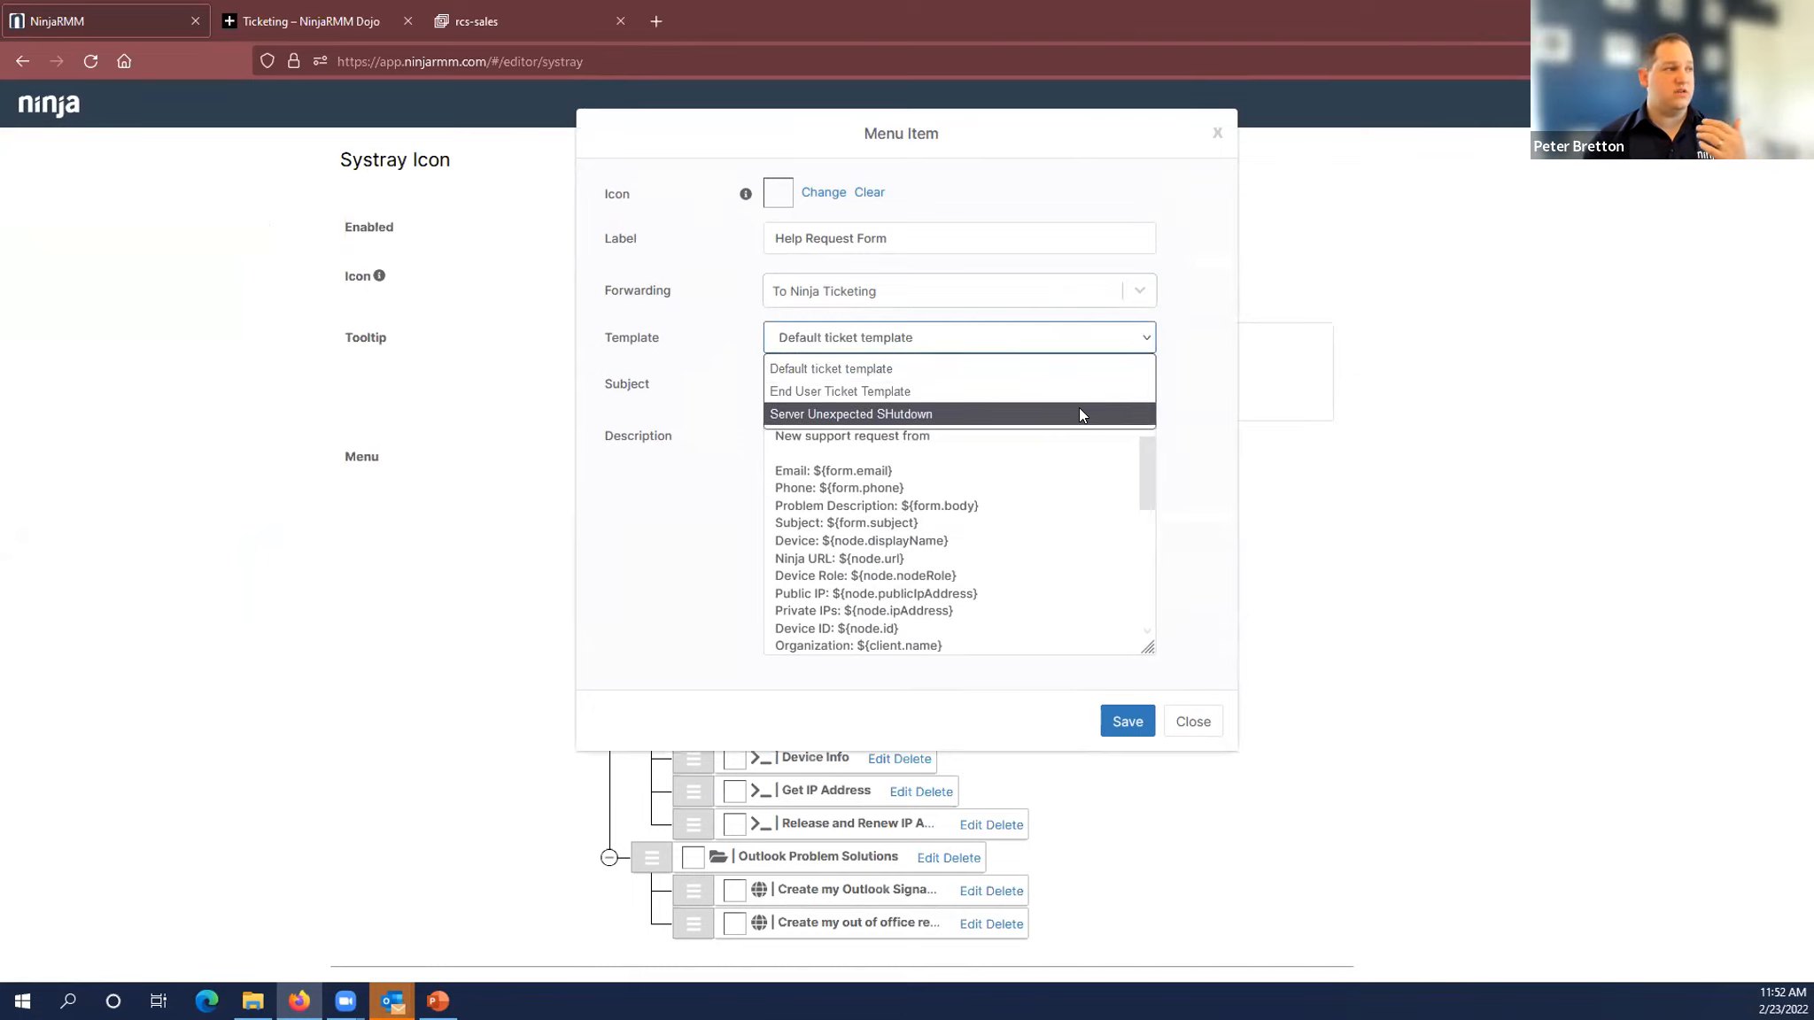
click(963, 376)
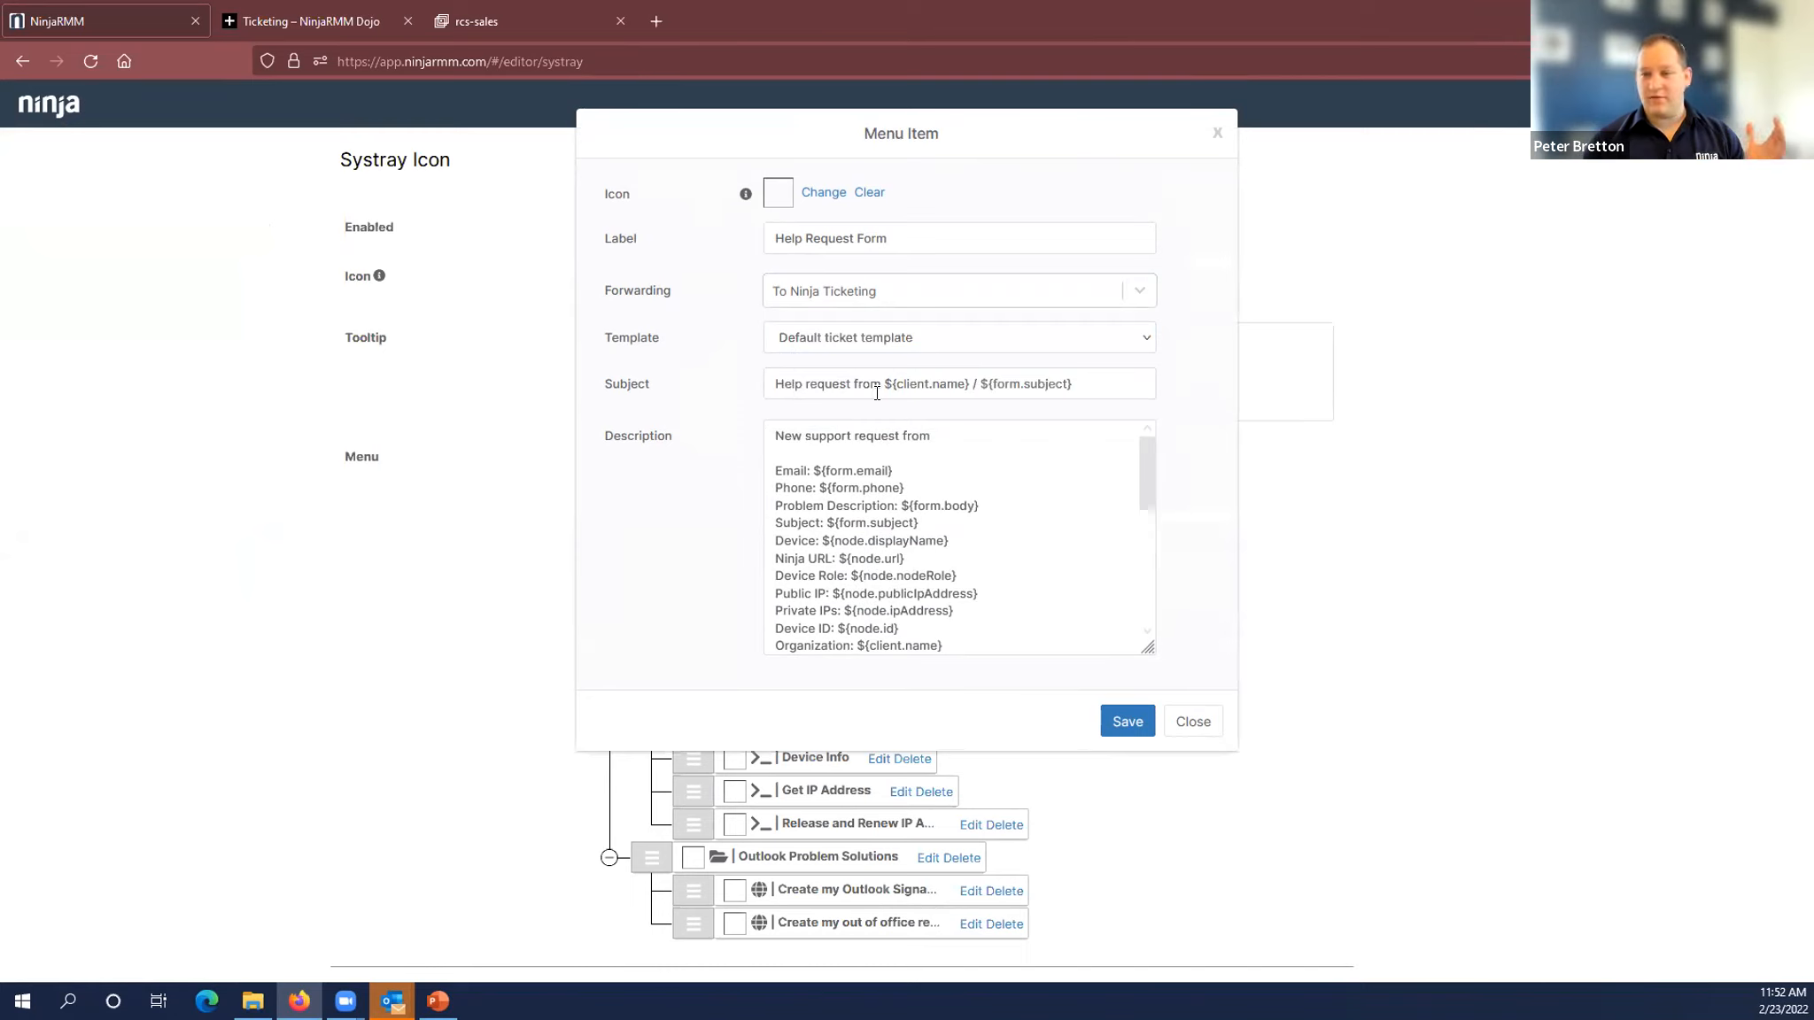
Step: Examine the variables in the Help Request Form's subject and description, from the form fields through the environment variables
drag(1088, 387, 976, 383)
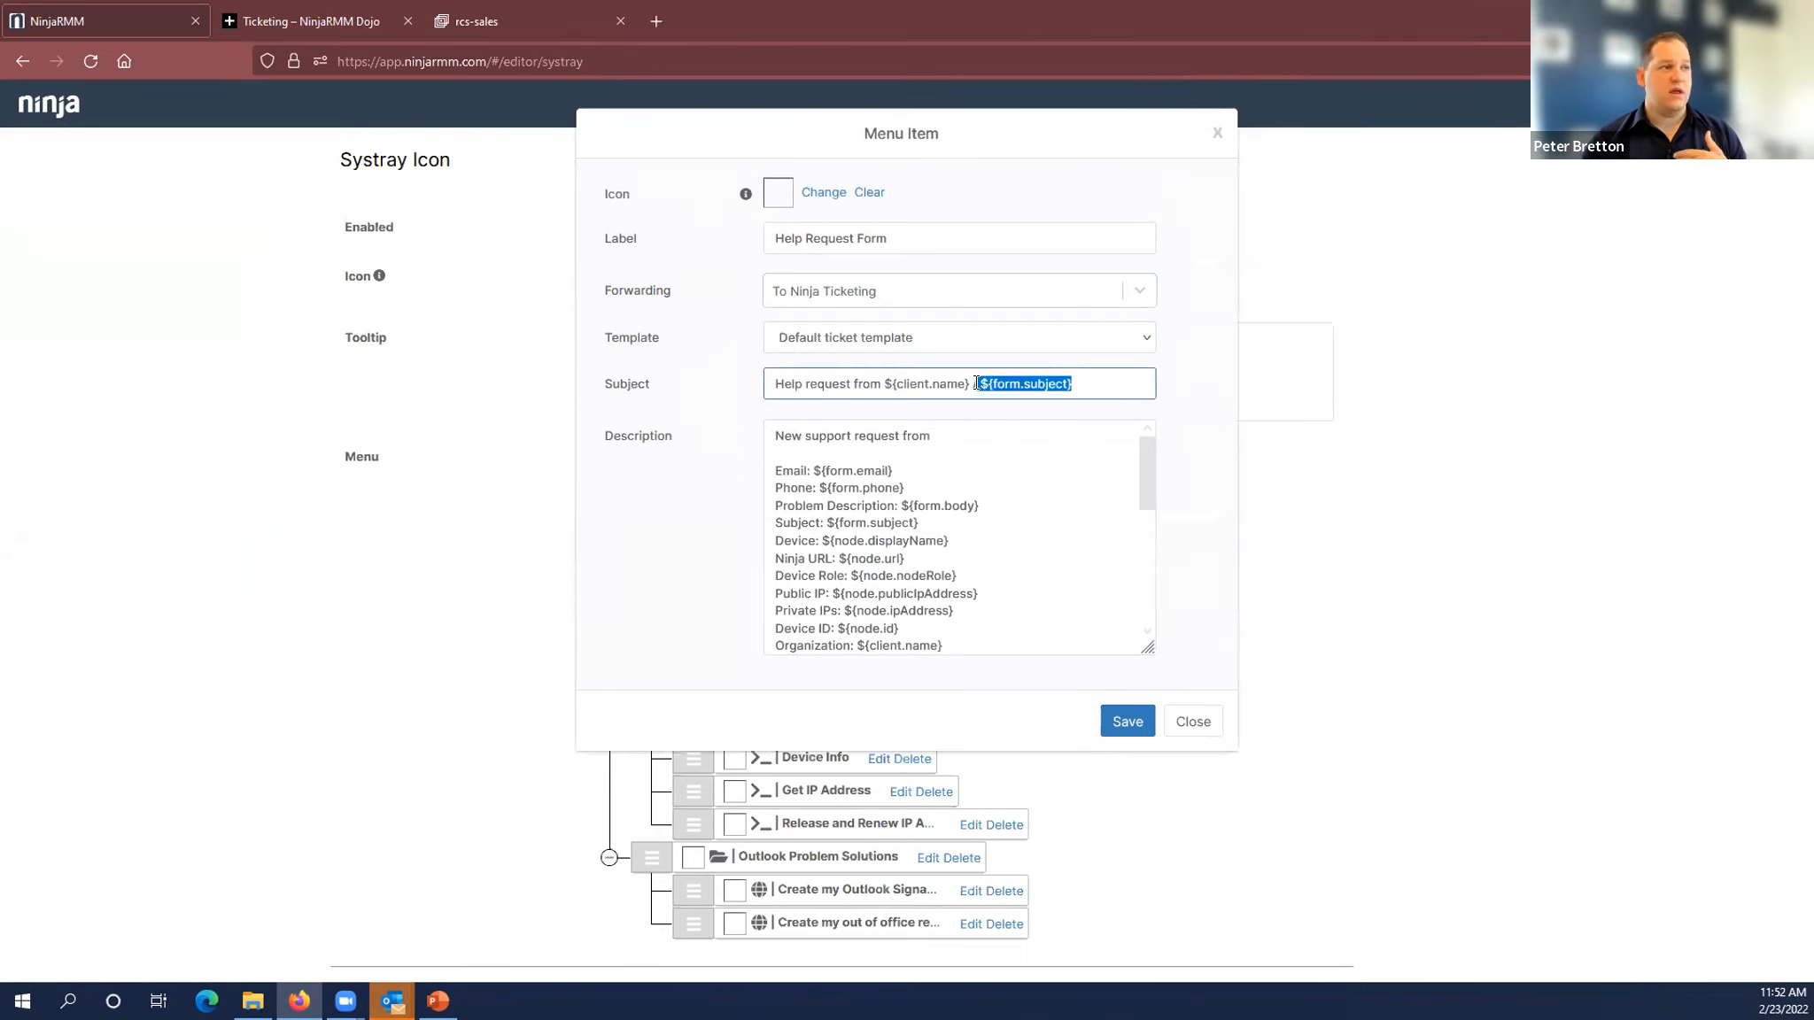
click(1021, 462)
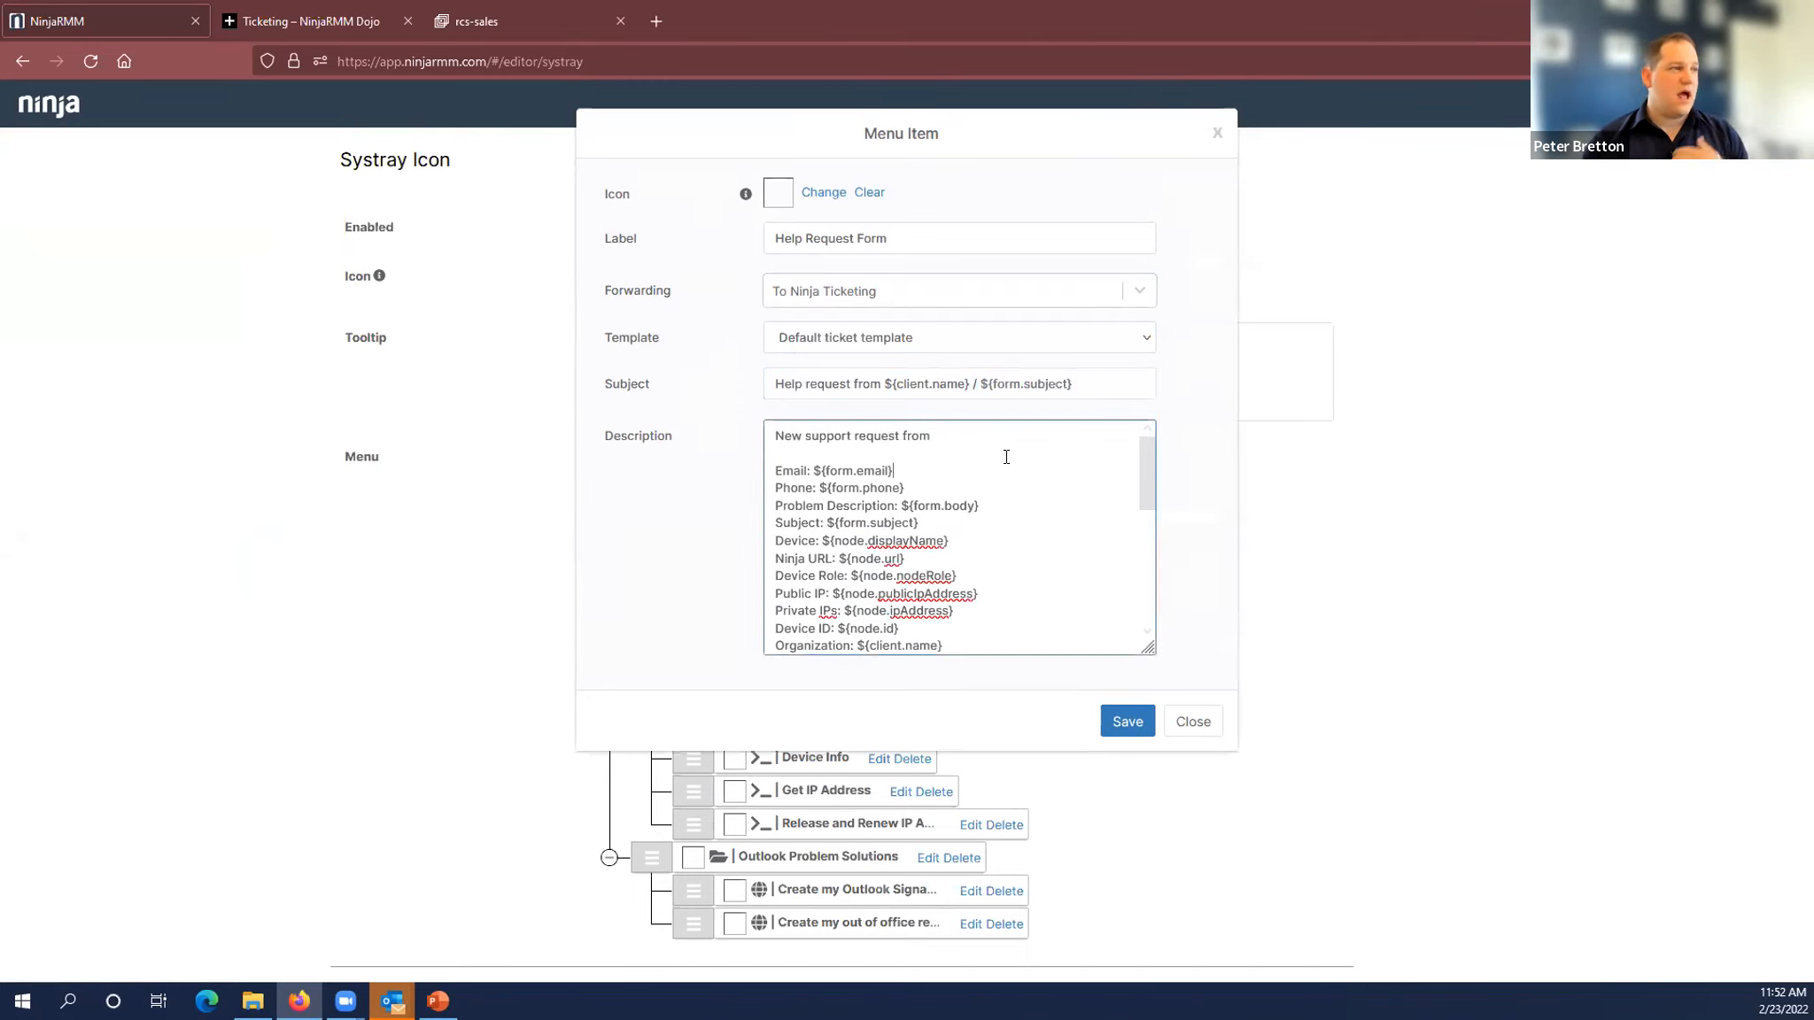
scroll(1009, 507, down, 1)
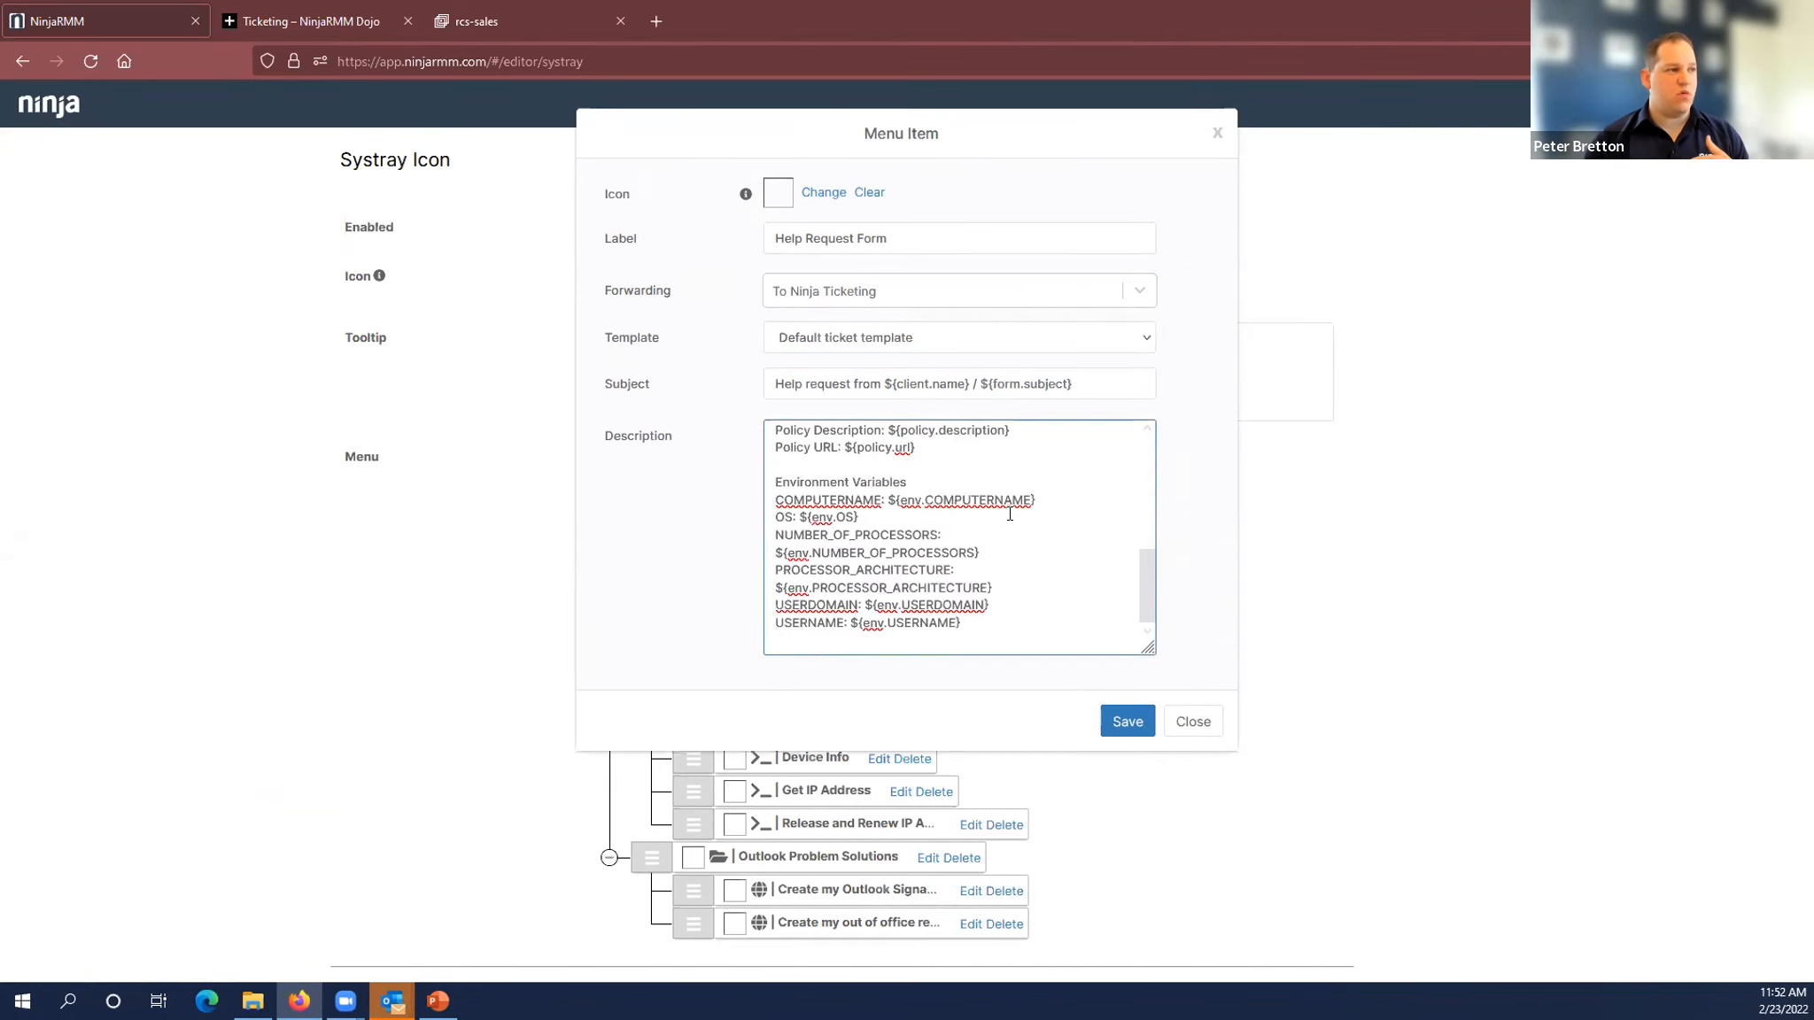
scroll(1009, 514, up, 5)
click(983, 481)
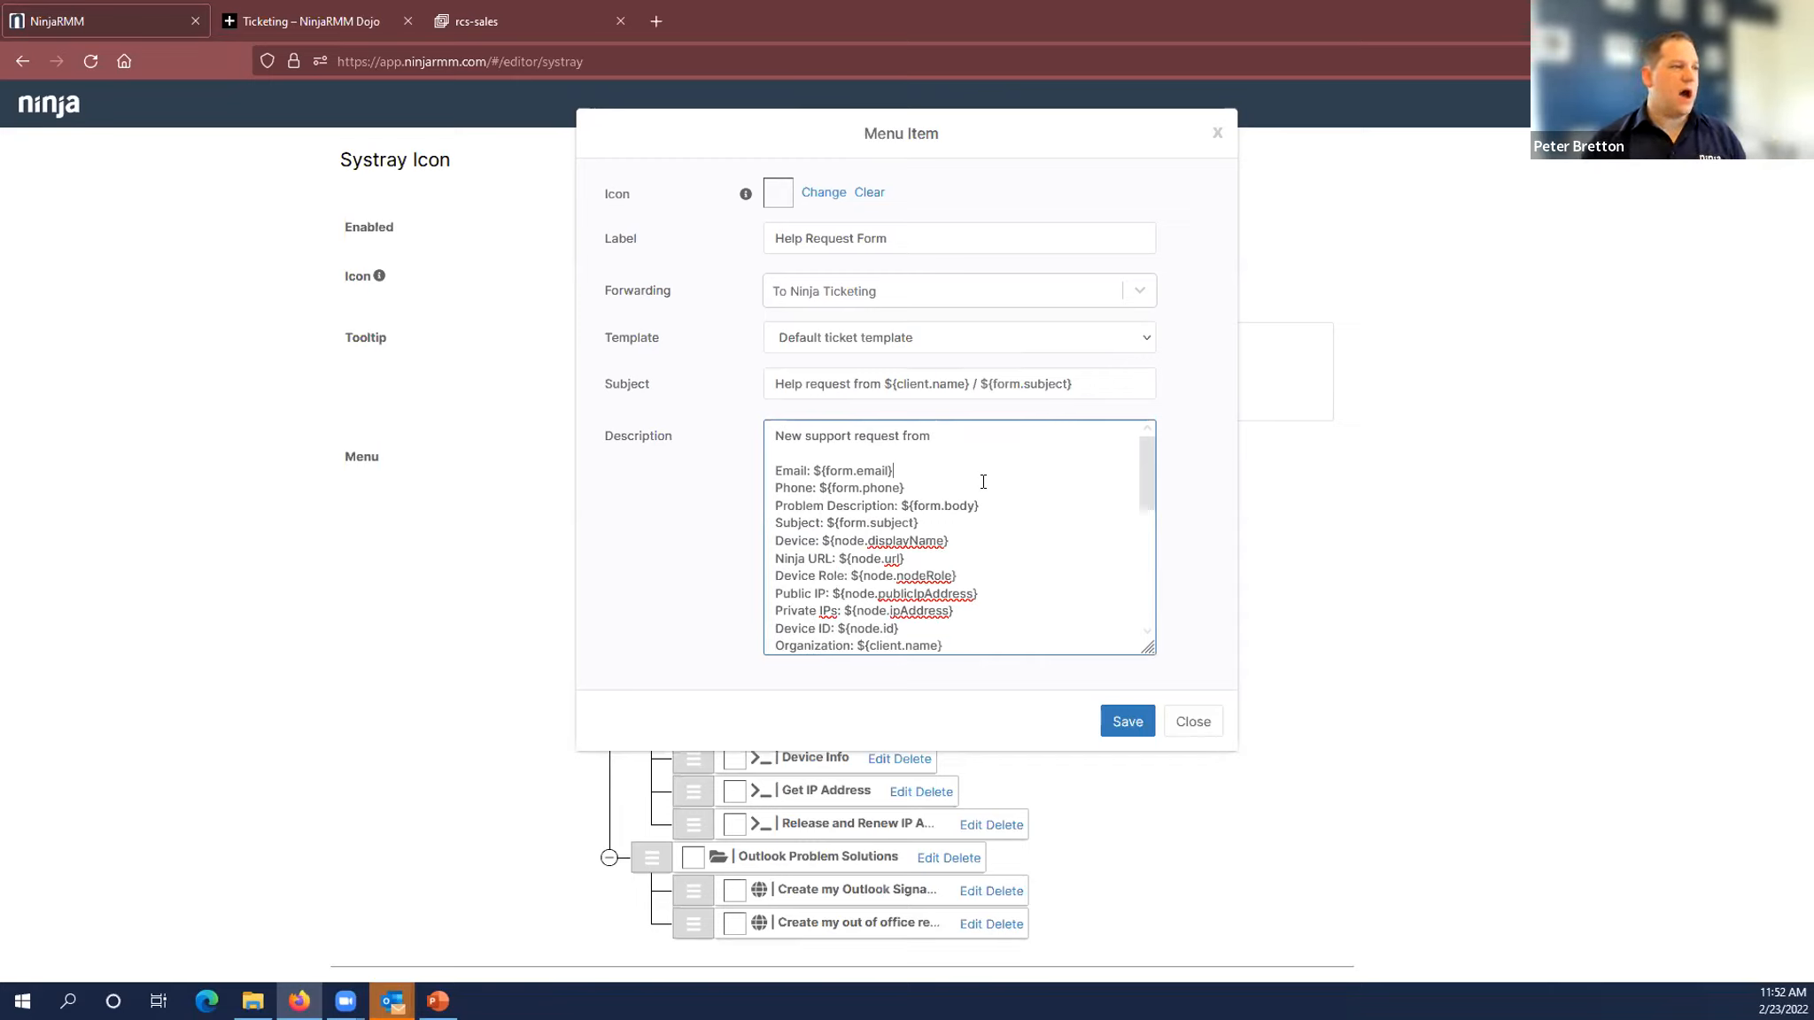
scroll(925, 469, down, 5)
click(1016, 605)
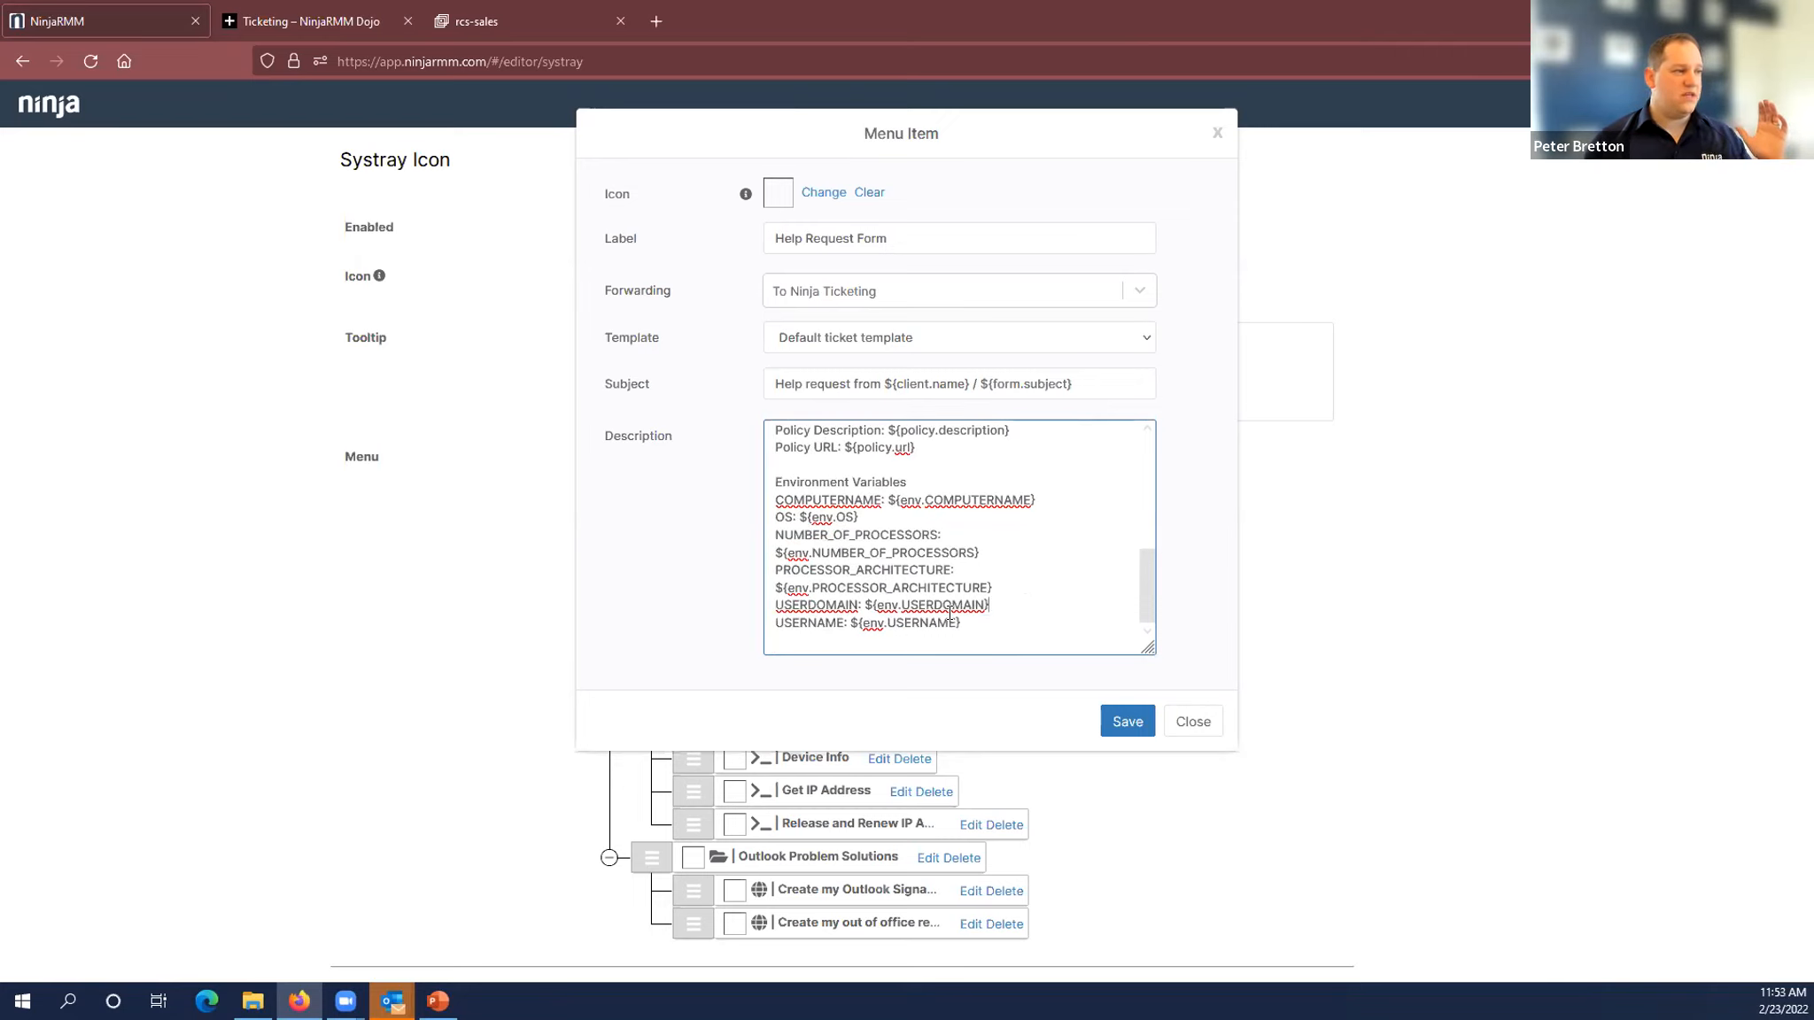
drag(950, 611, 761, 594)
click(1020, 627)
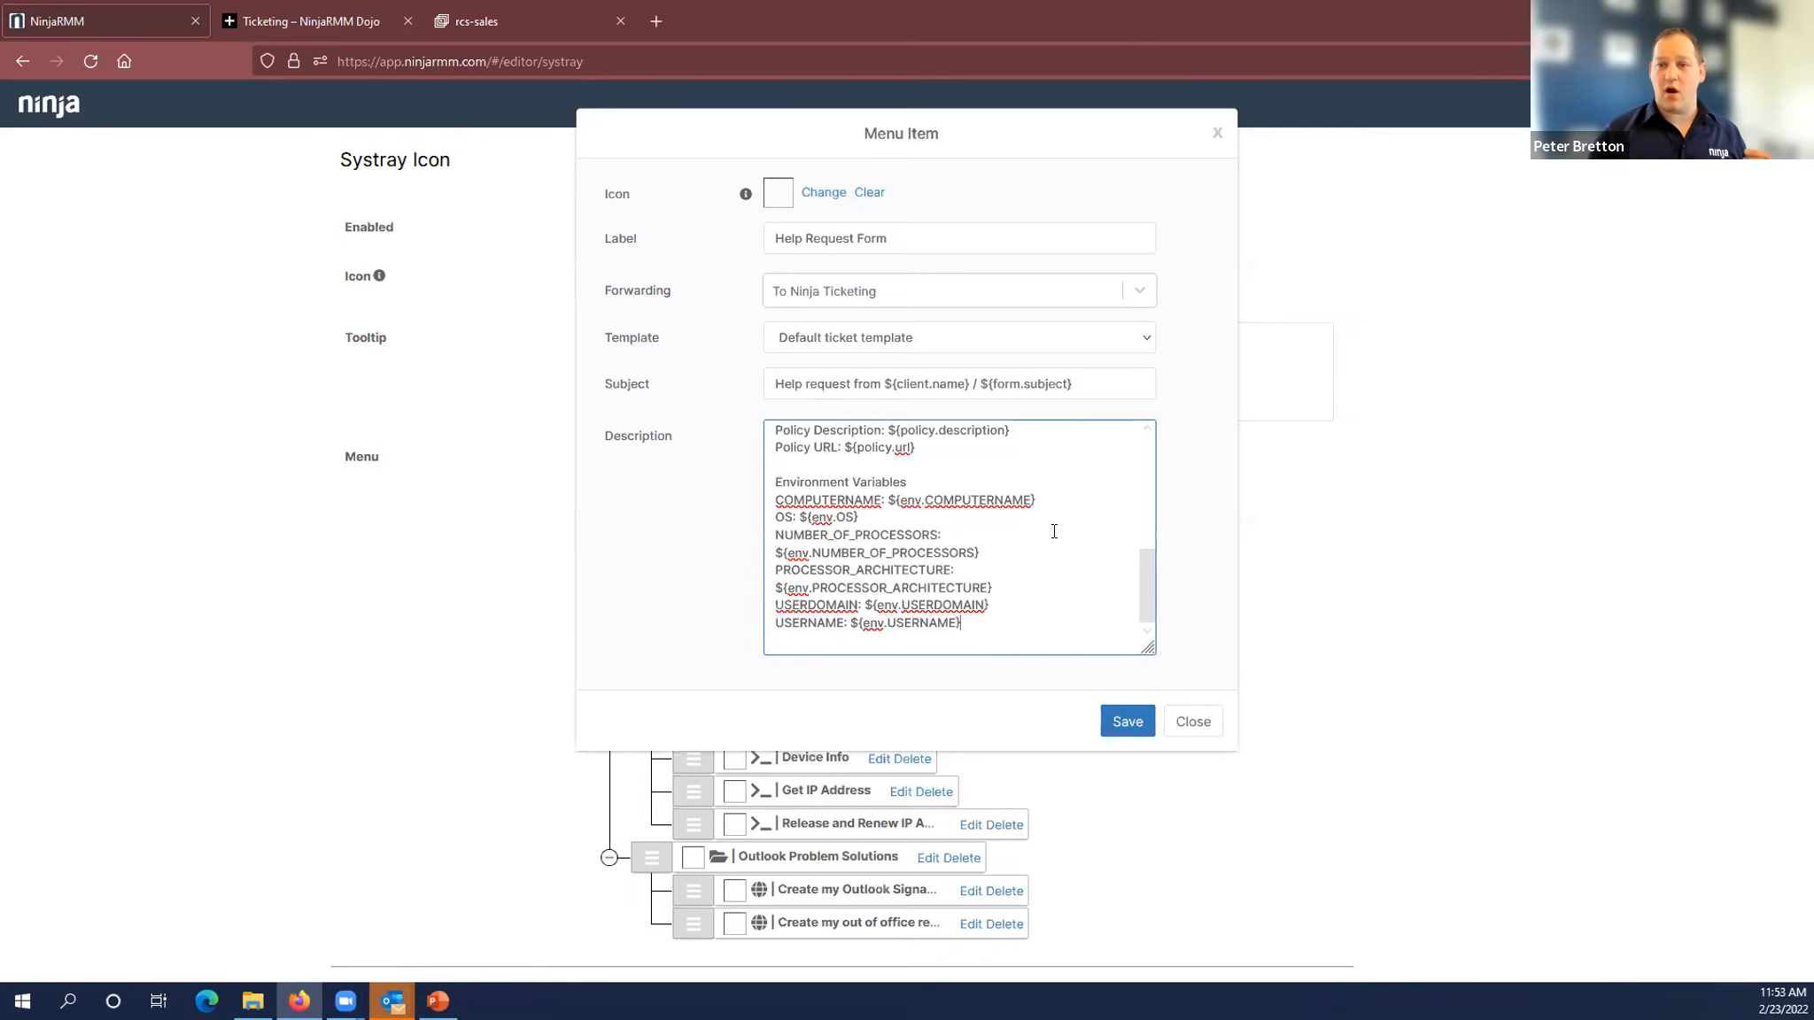
scroll(1040, 560, up, 10)
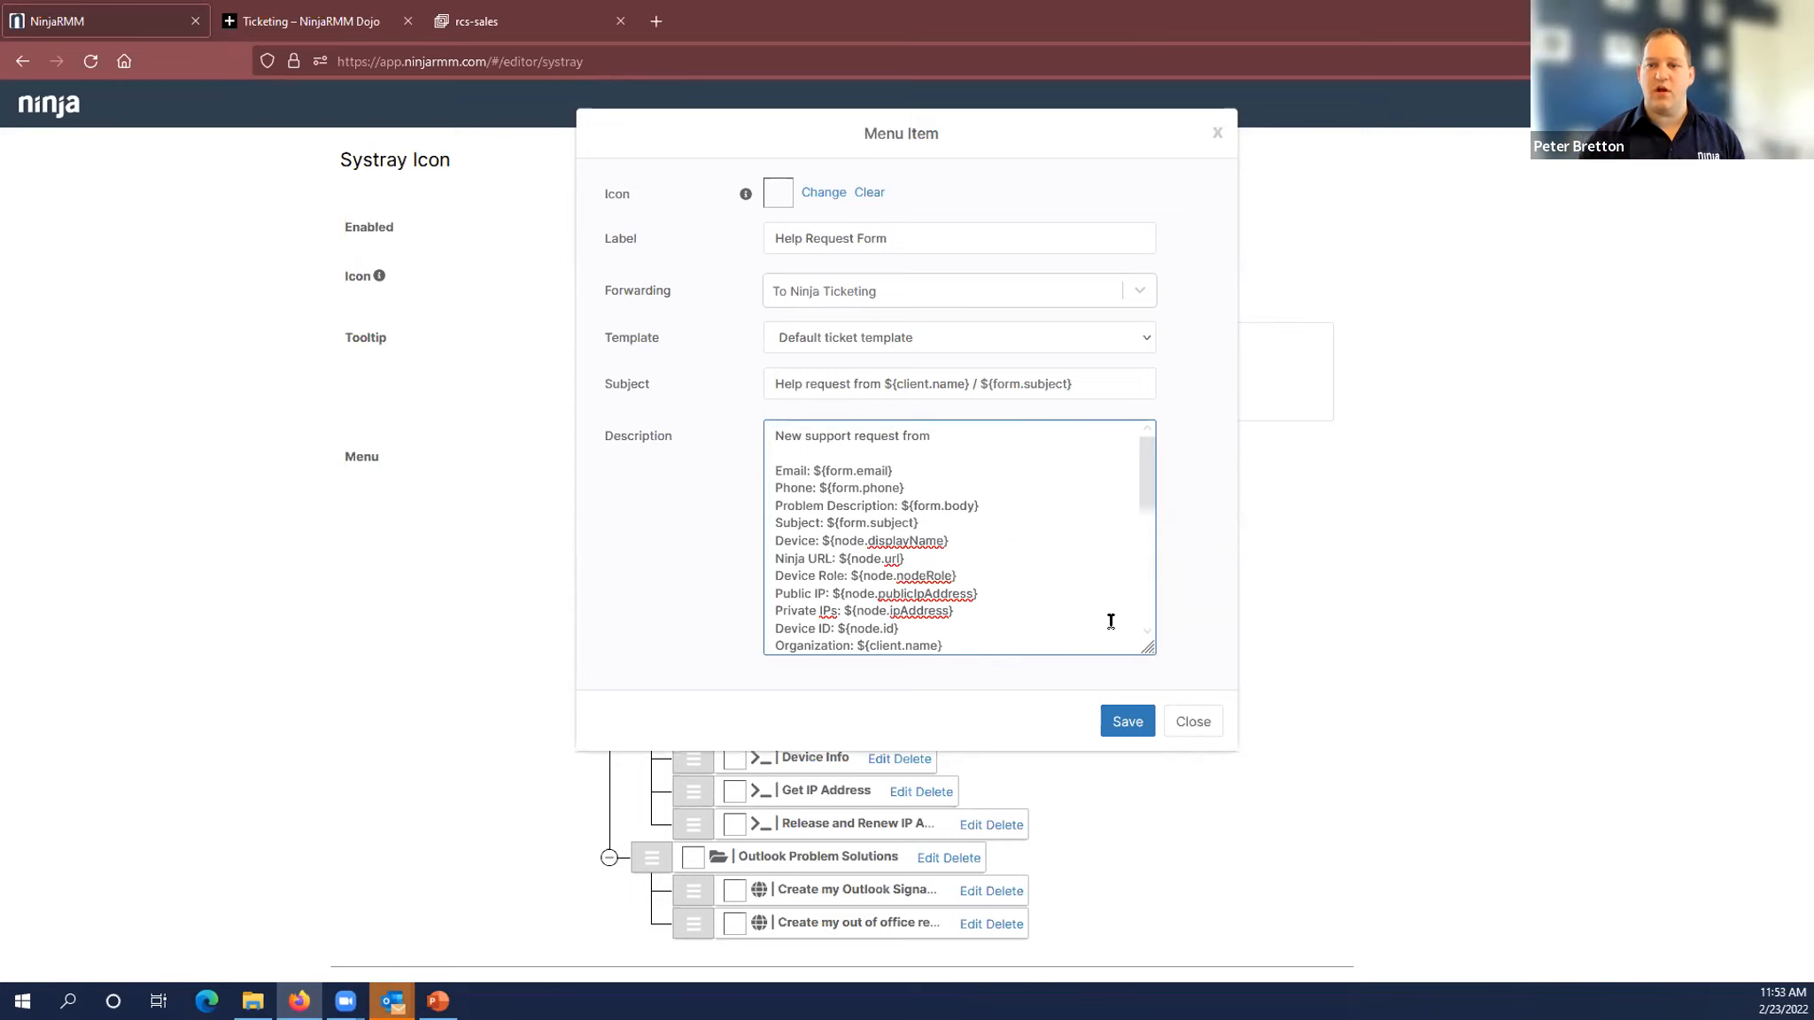
Step: Close the Help Request Form item and the systray icon editor without saving, and return to the All tickets board
click(1193, 731)
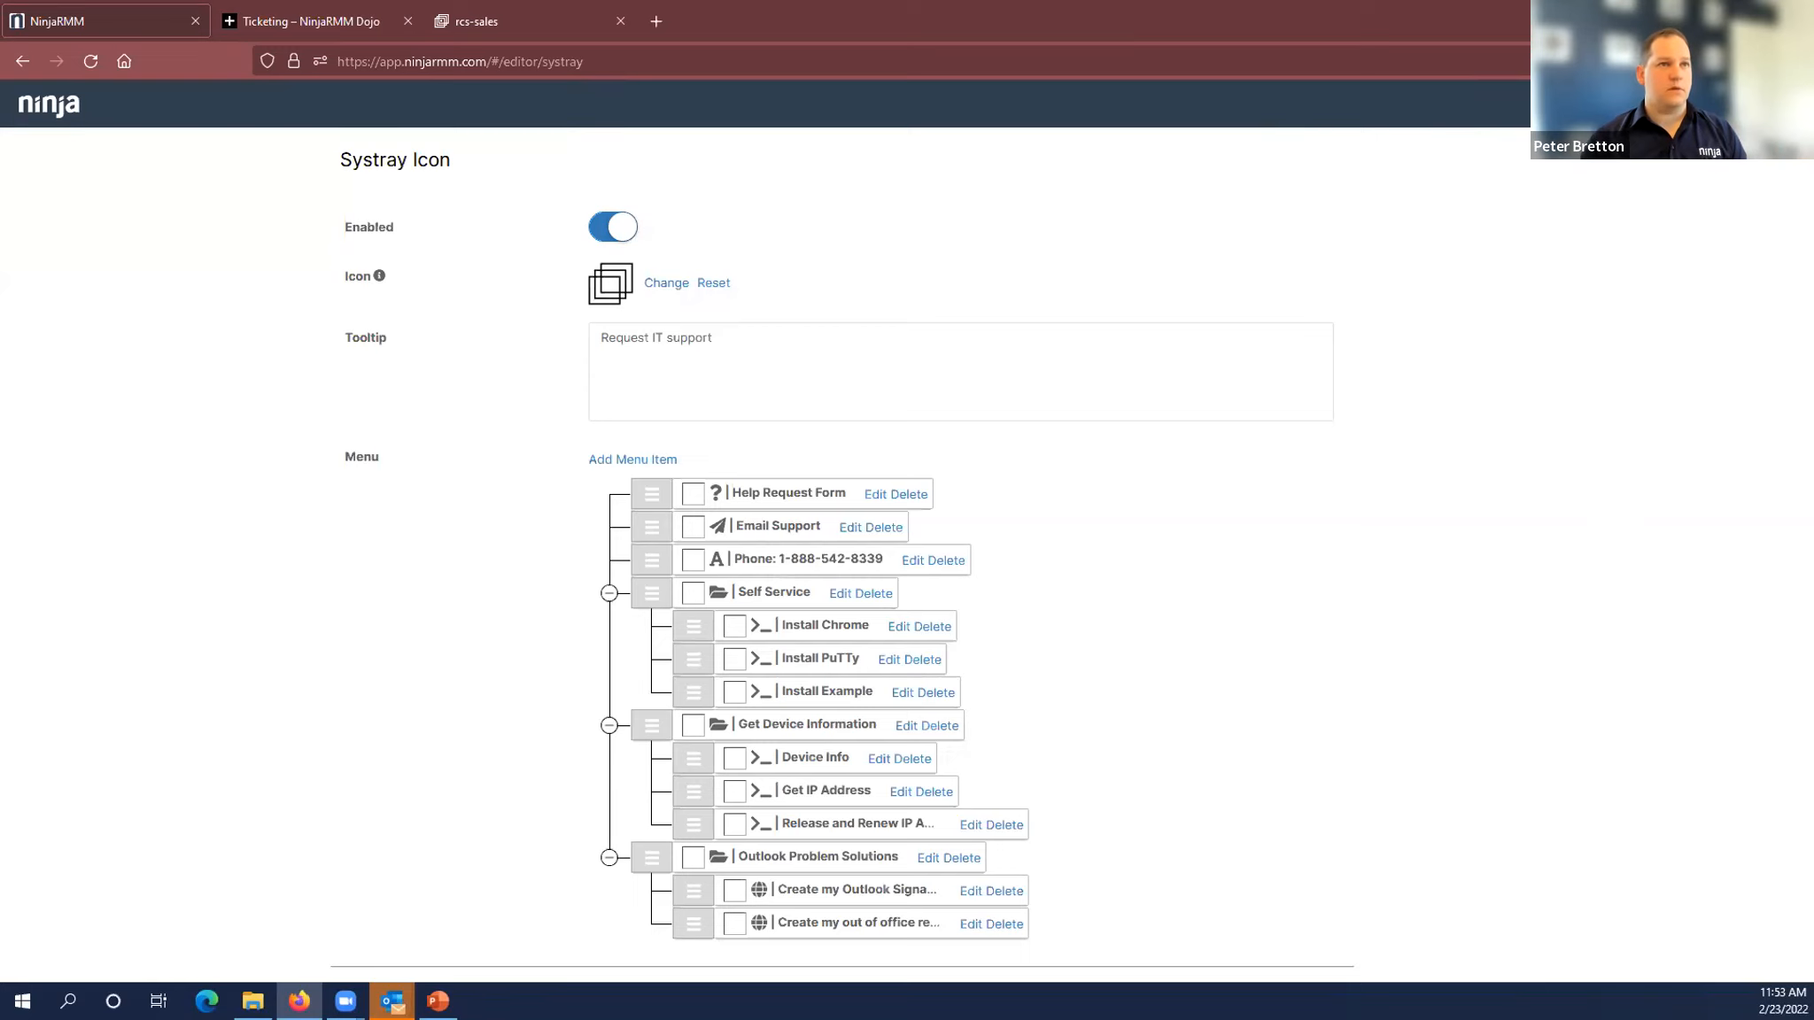
click(1767, 104)
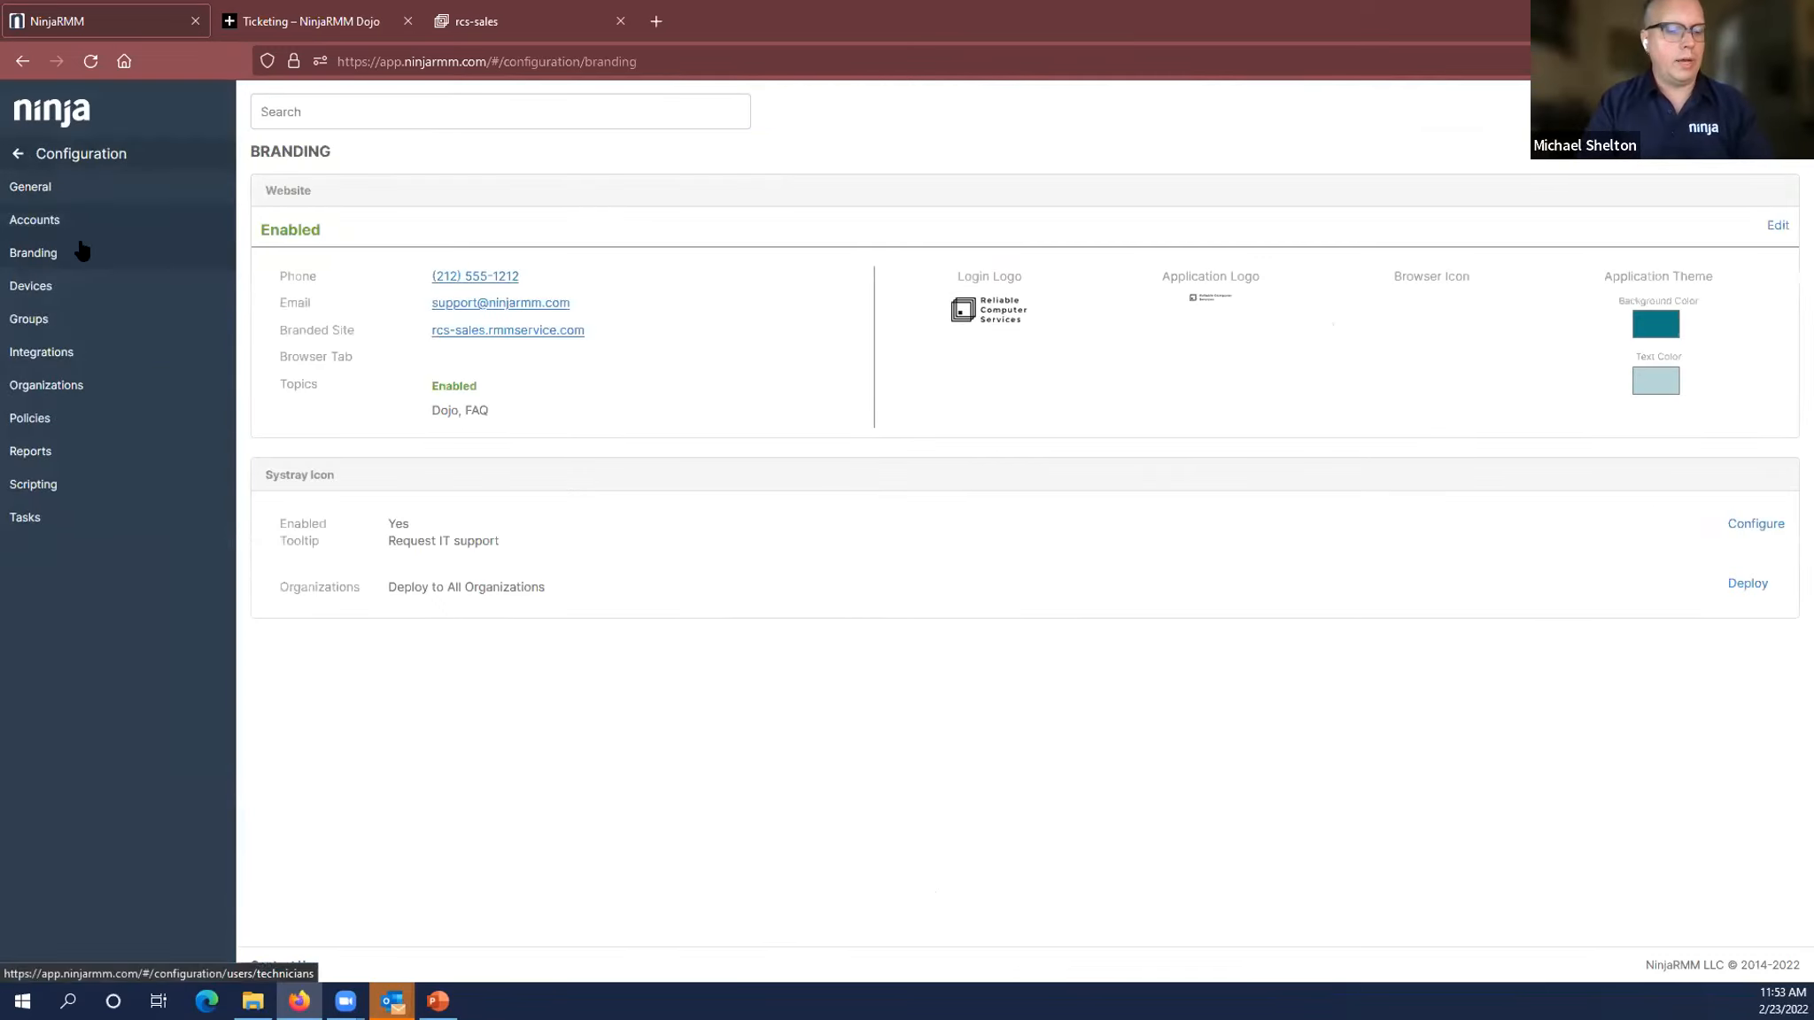
click(41, 97)
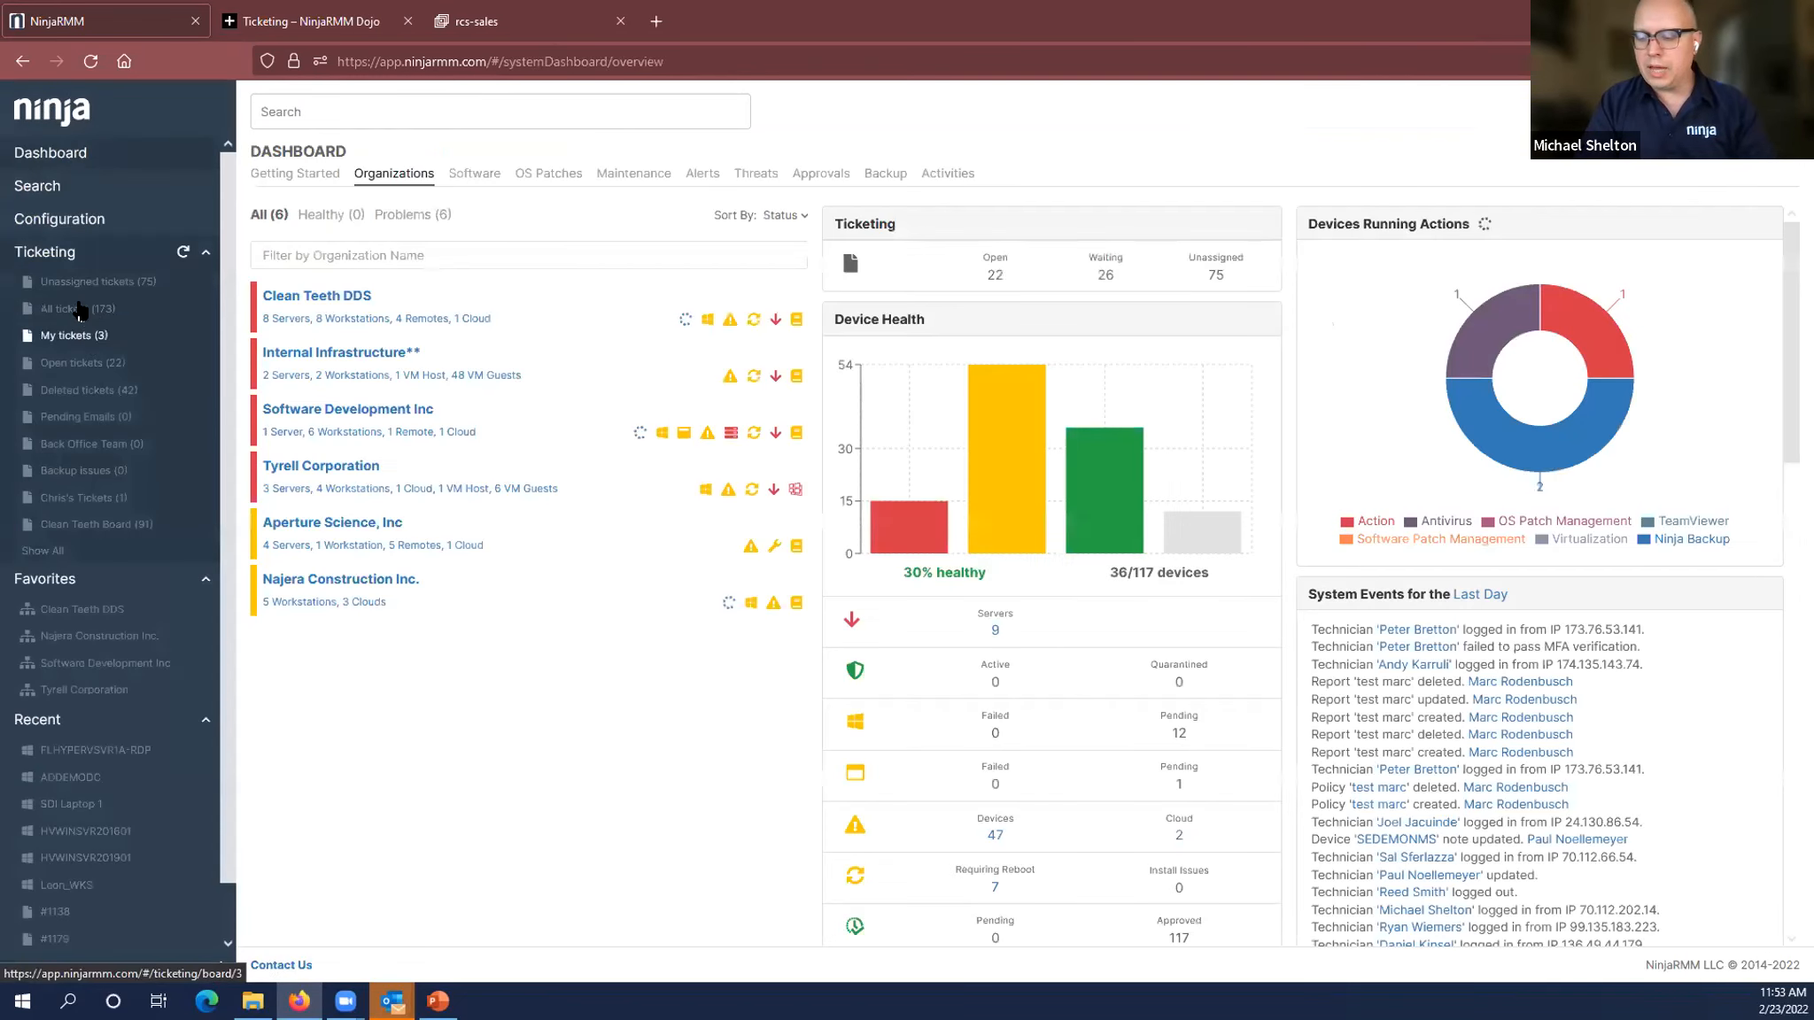
click(78, 309)
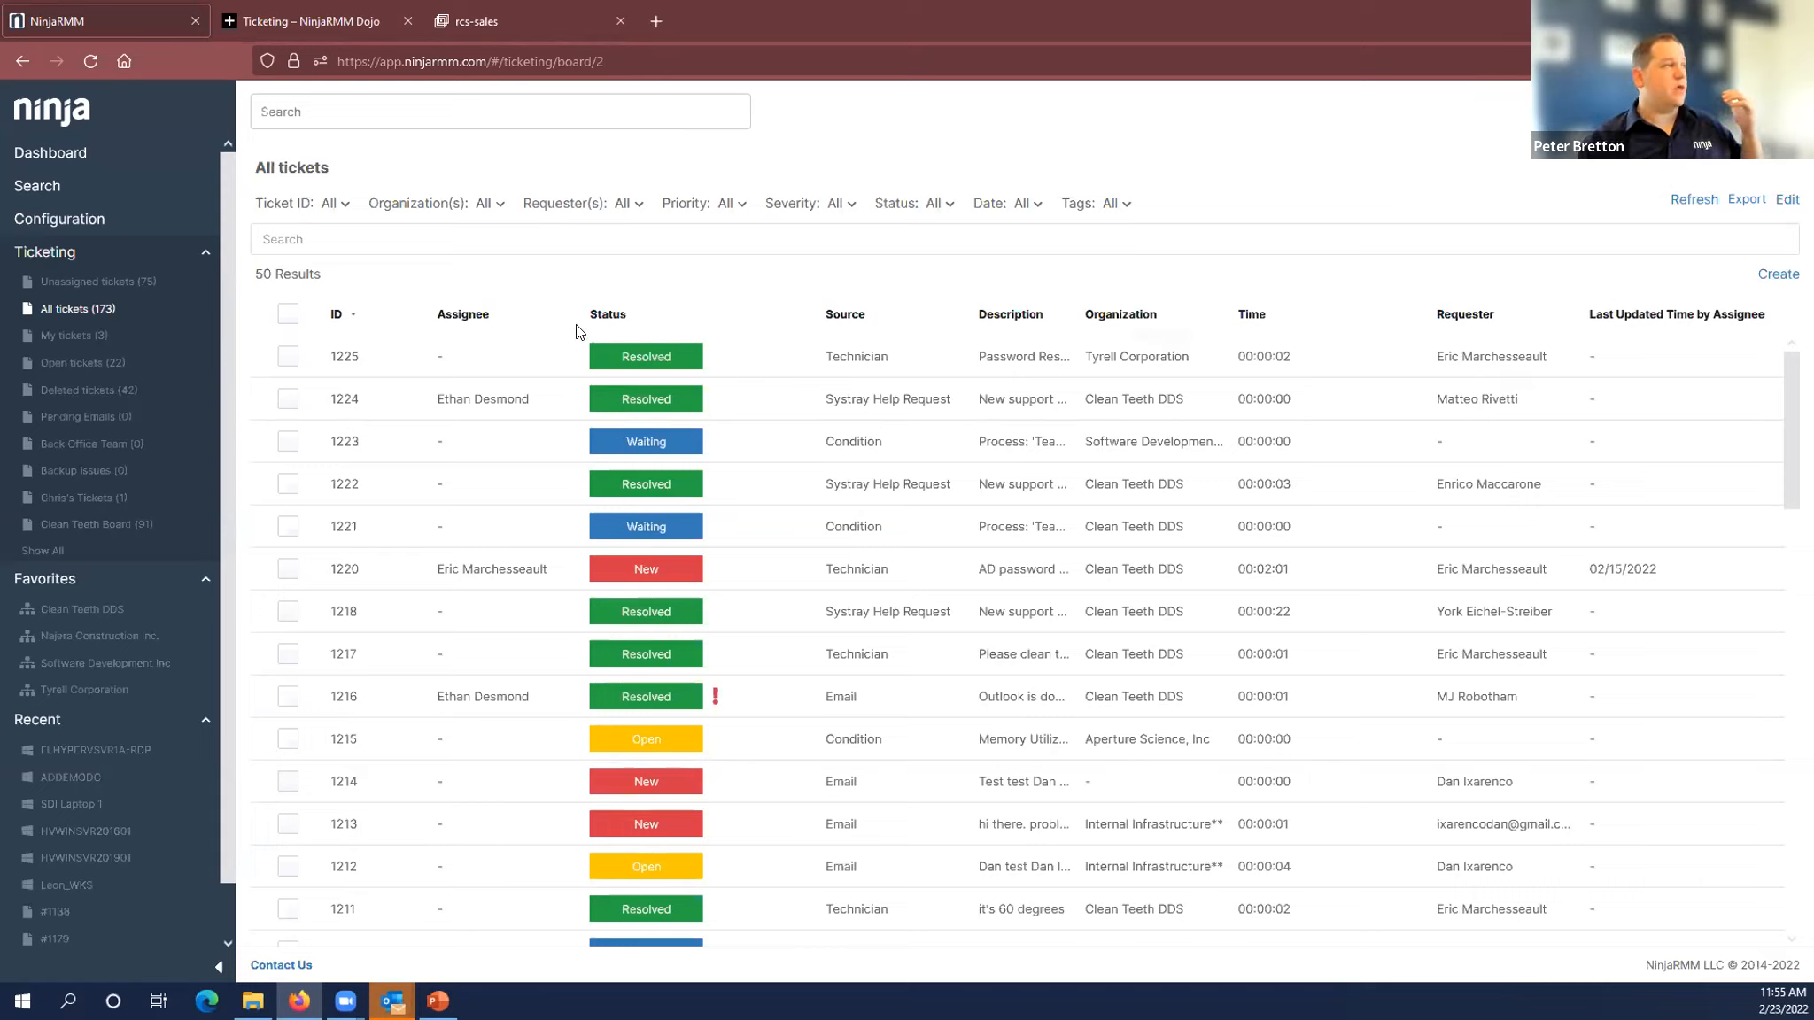
Step: Open the Clean Teeth DDS organization from the dashboard and show its documentation
click(57, 221)
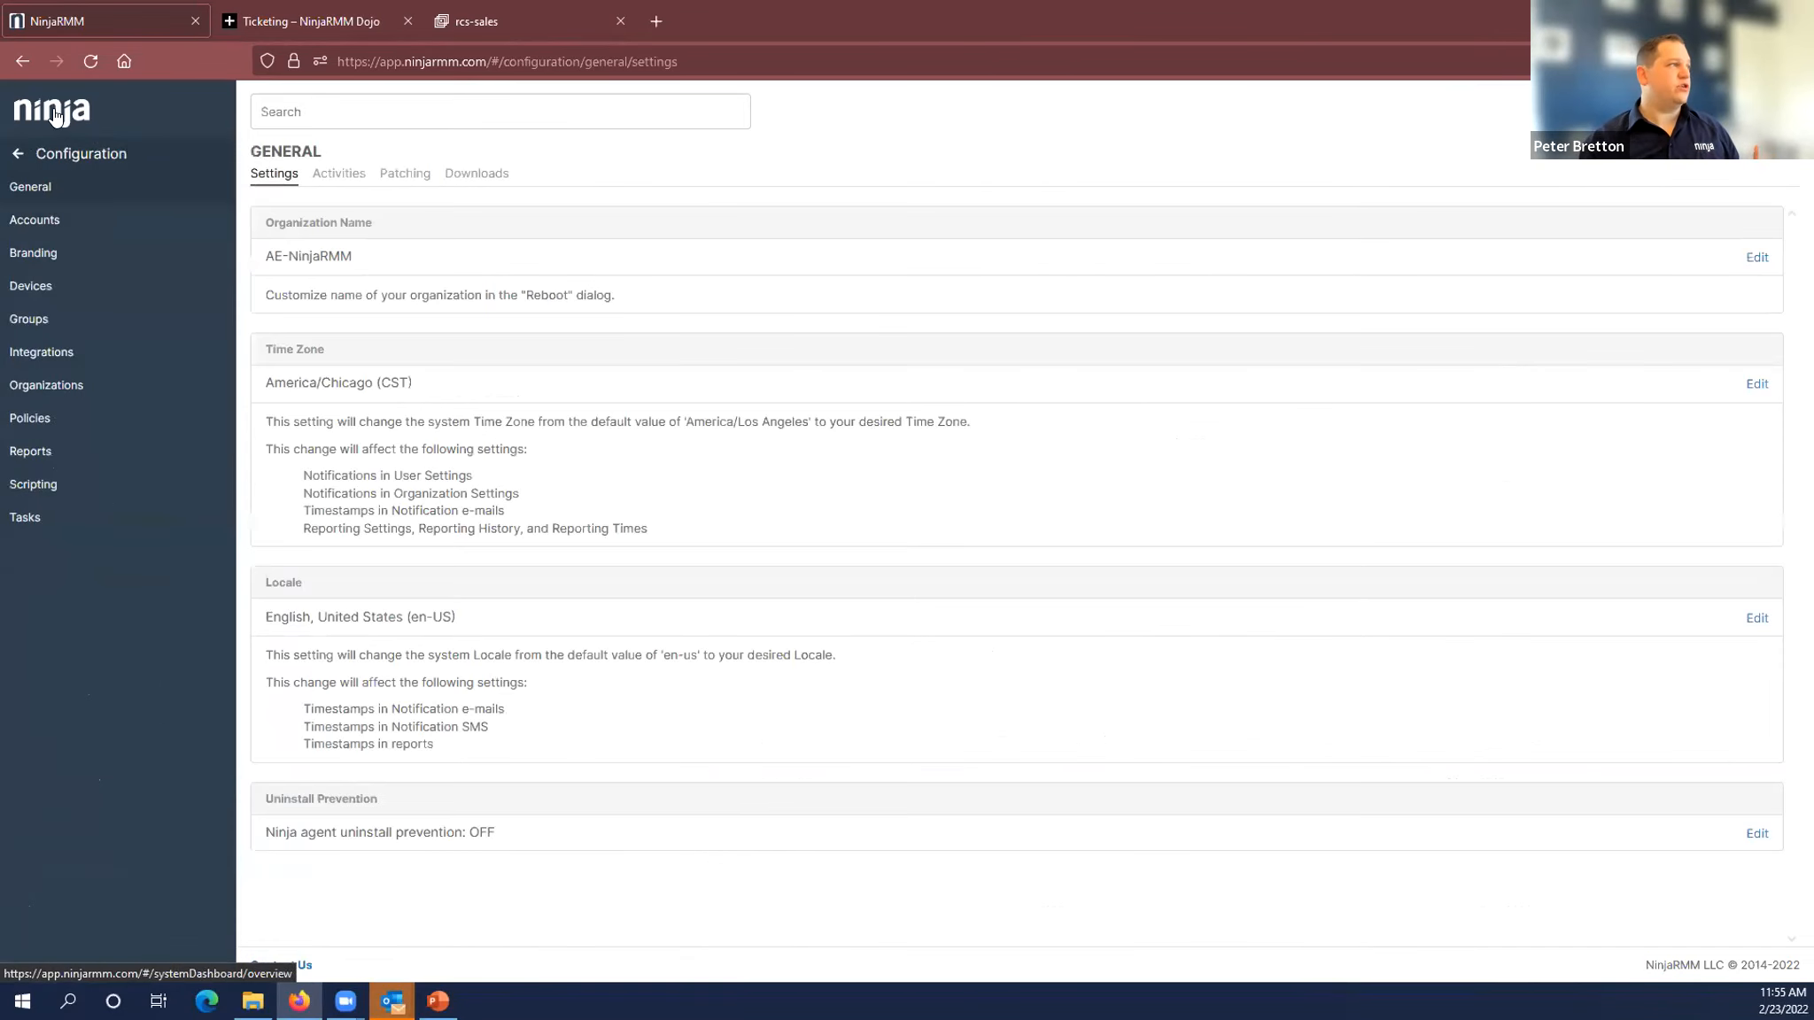
click(56, 117)
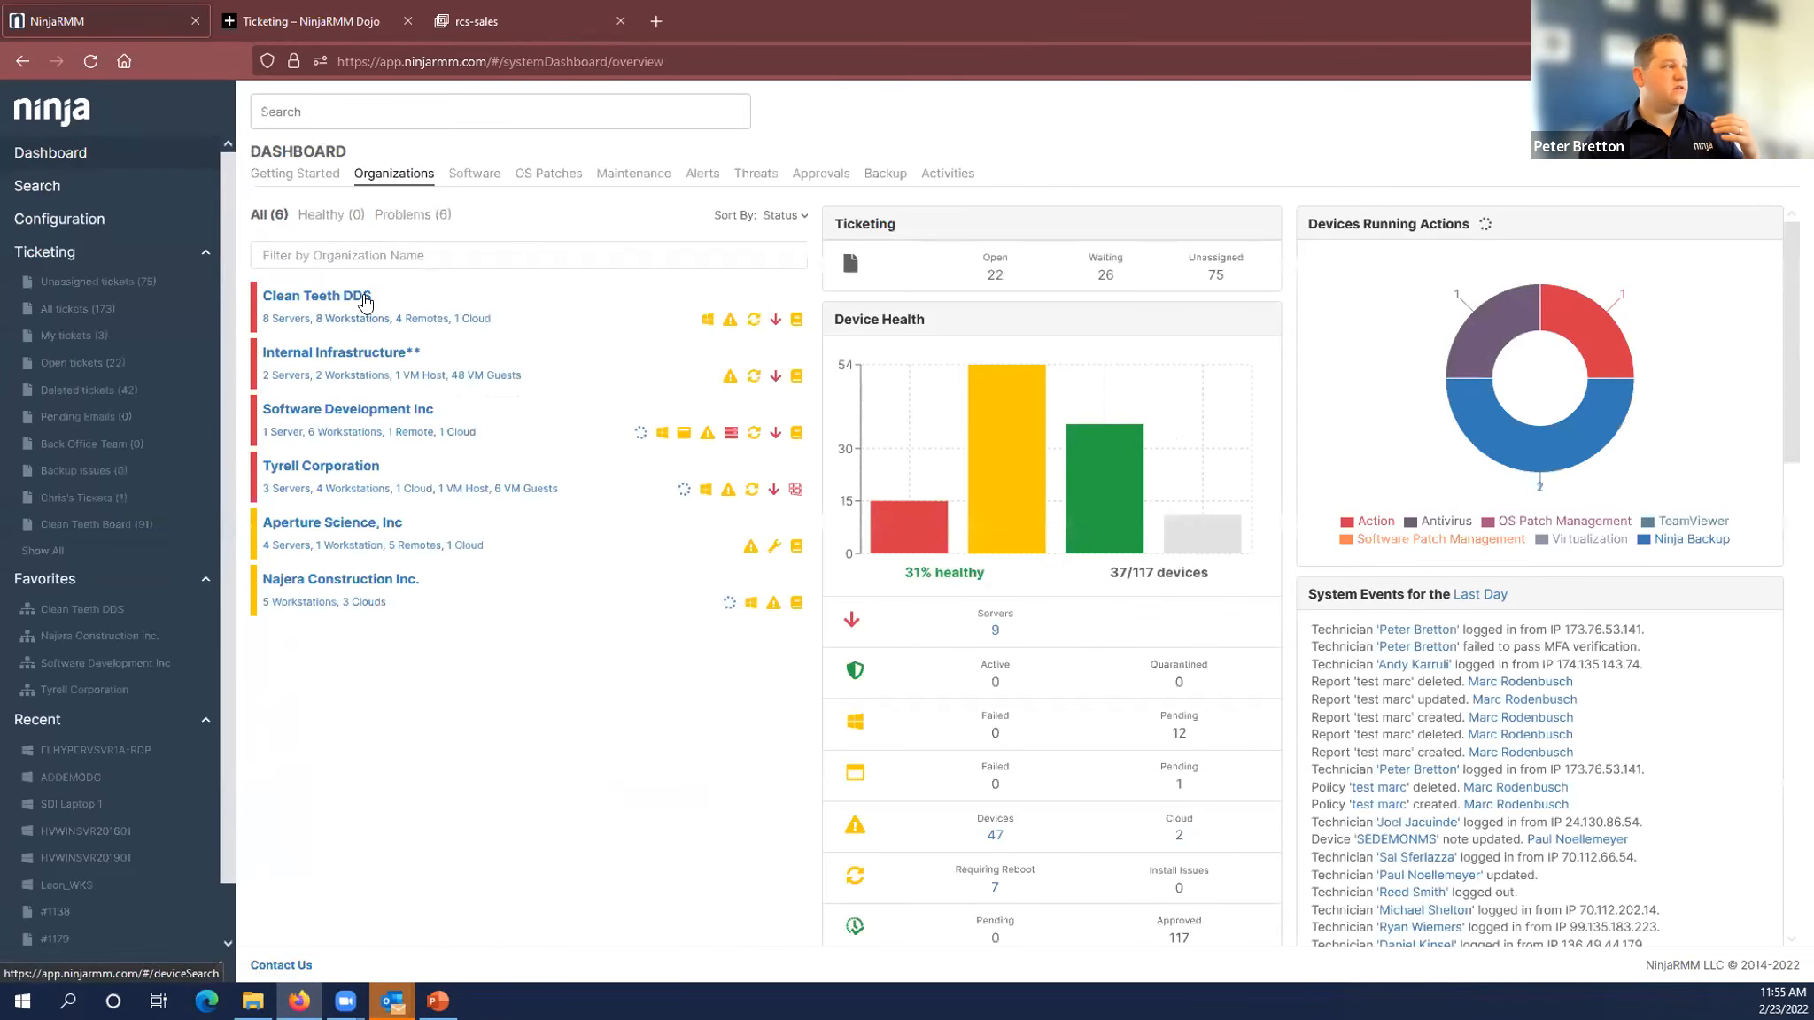
click(355, 296)
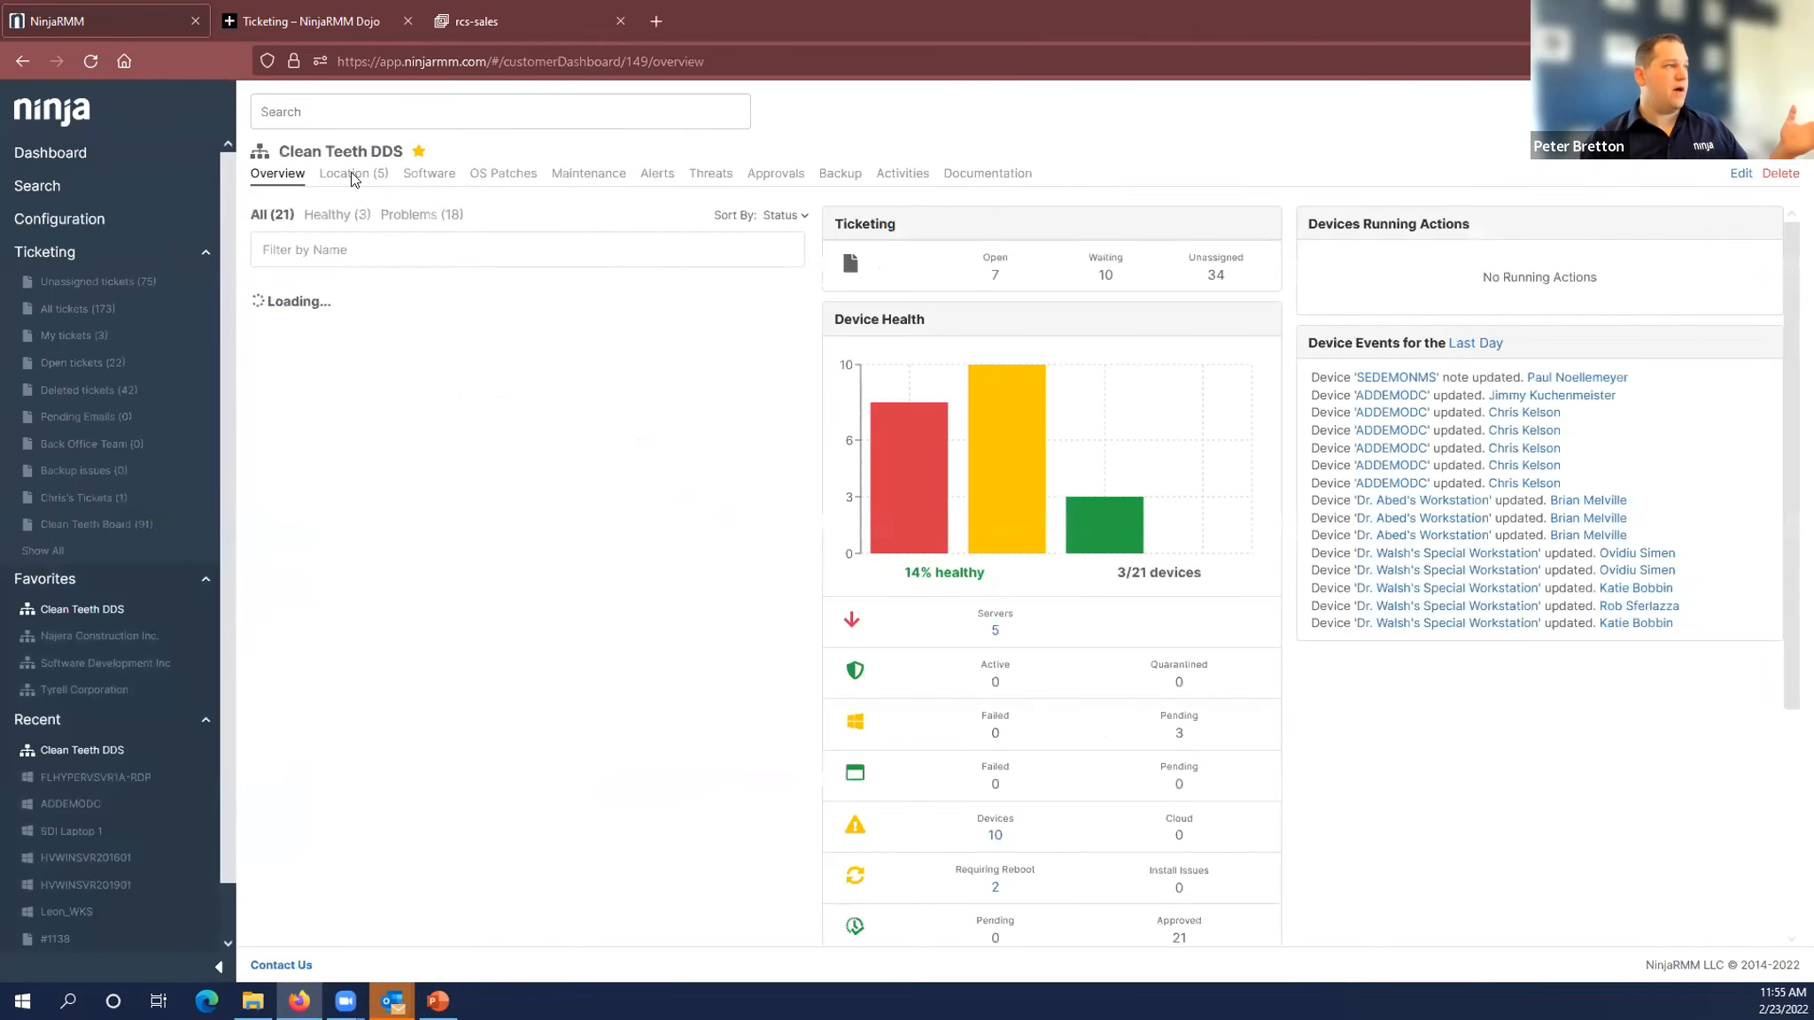
click(1014, 173)
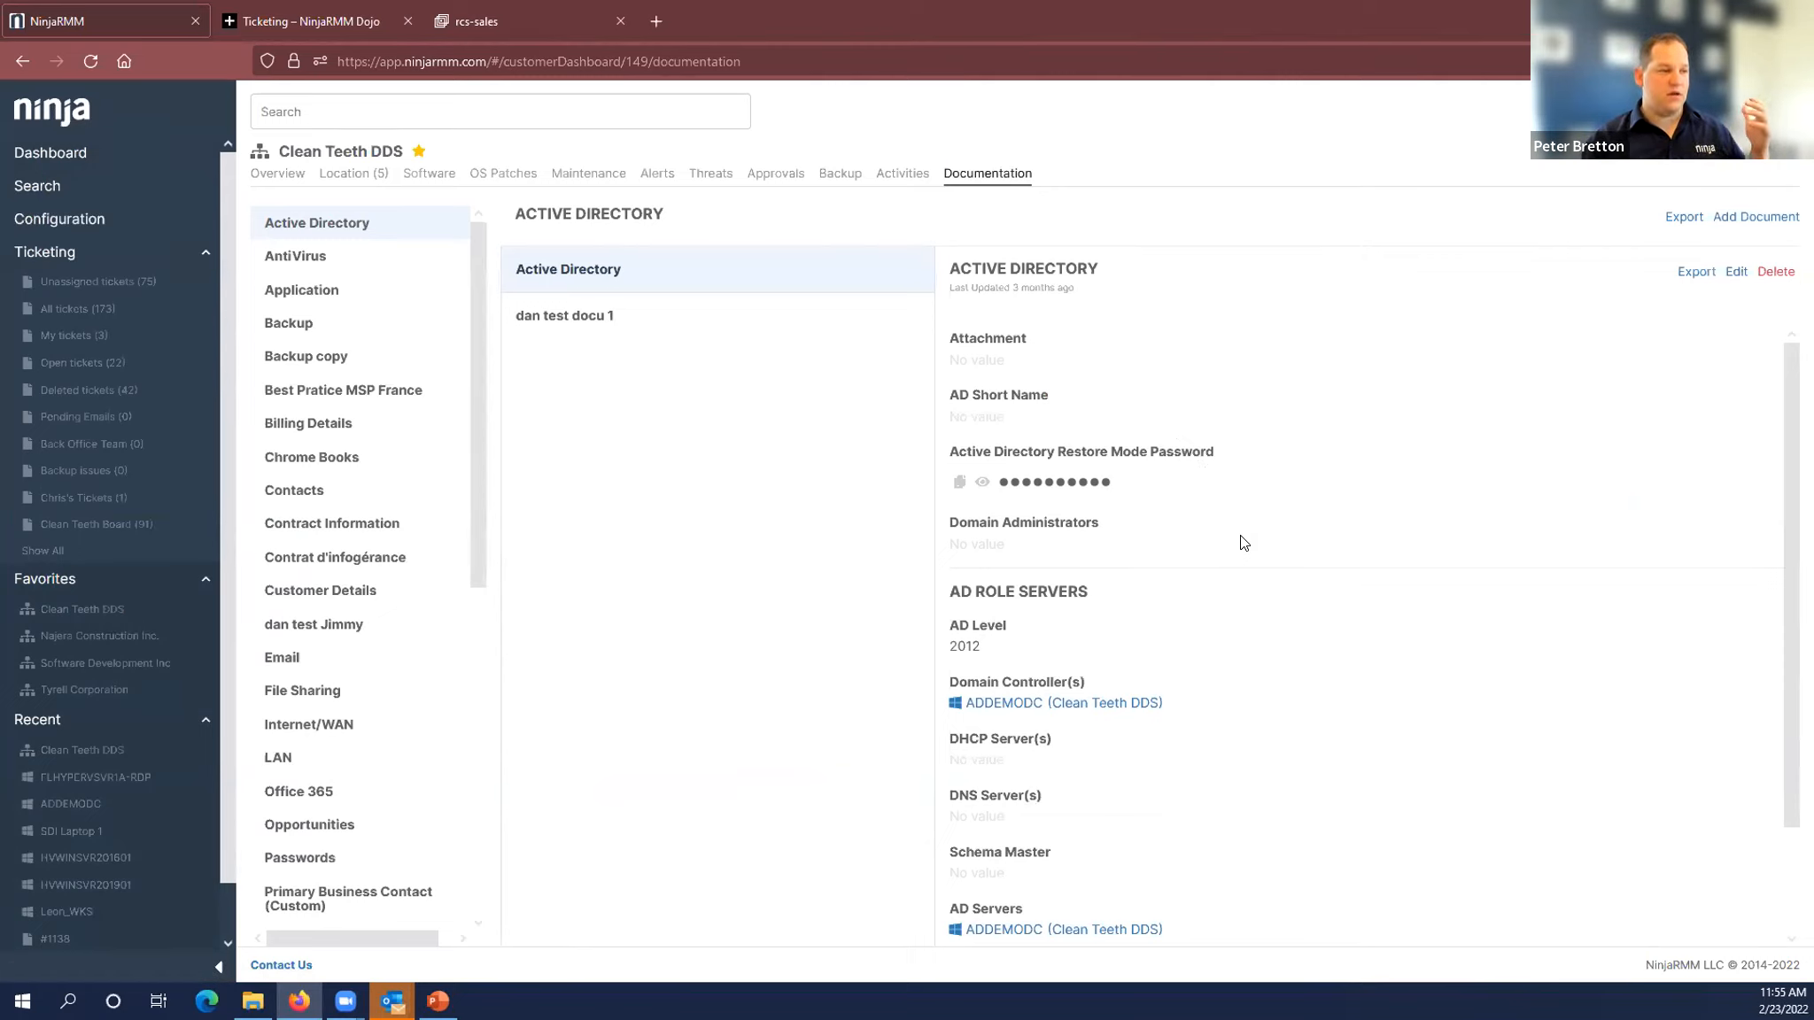
Step: Look through the documentation categories for Clean Teeth DDS and return to the All tickets board
scroll(355, 575, down, 7)
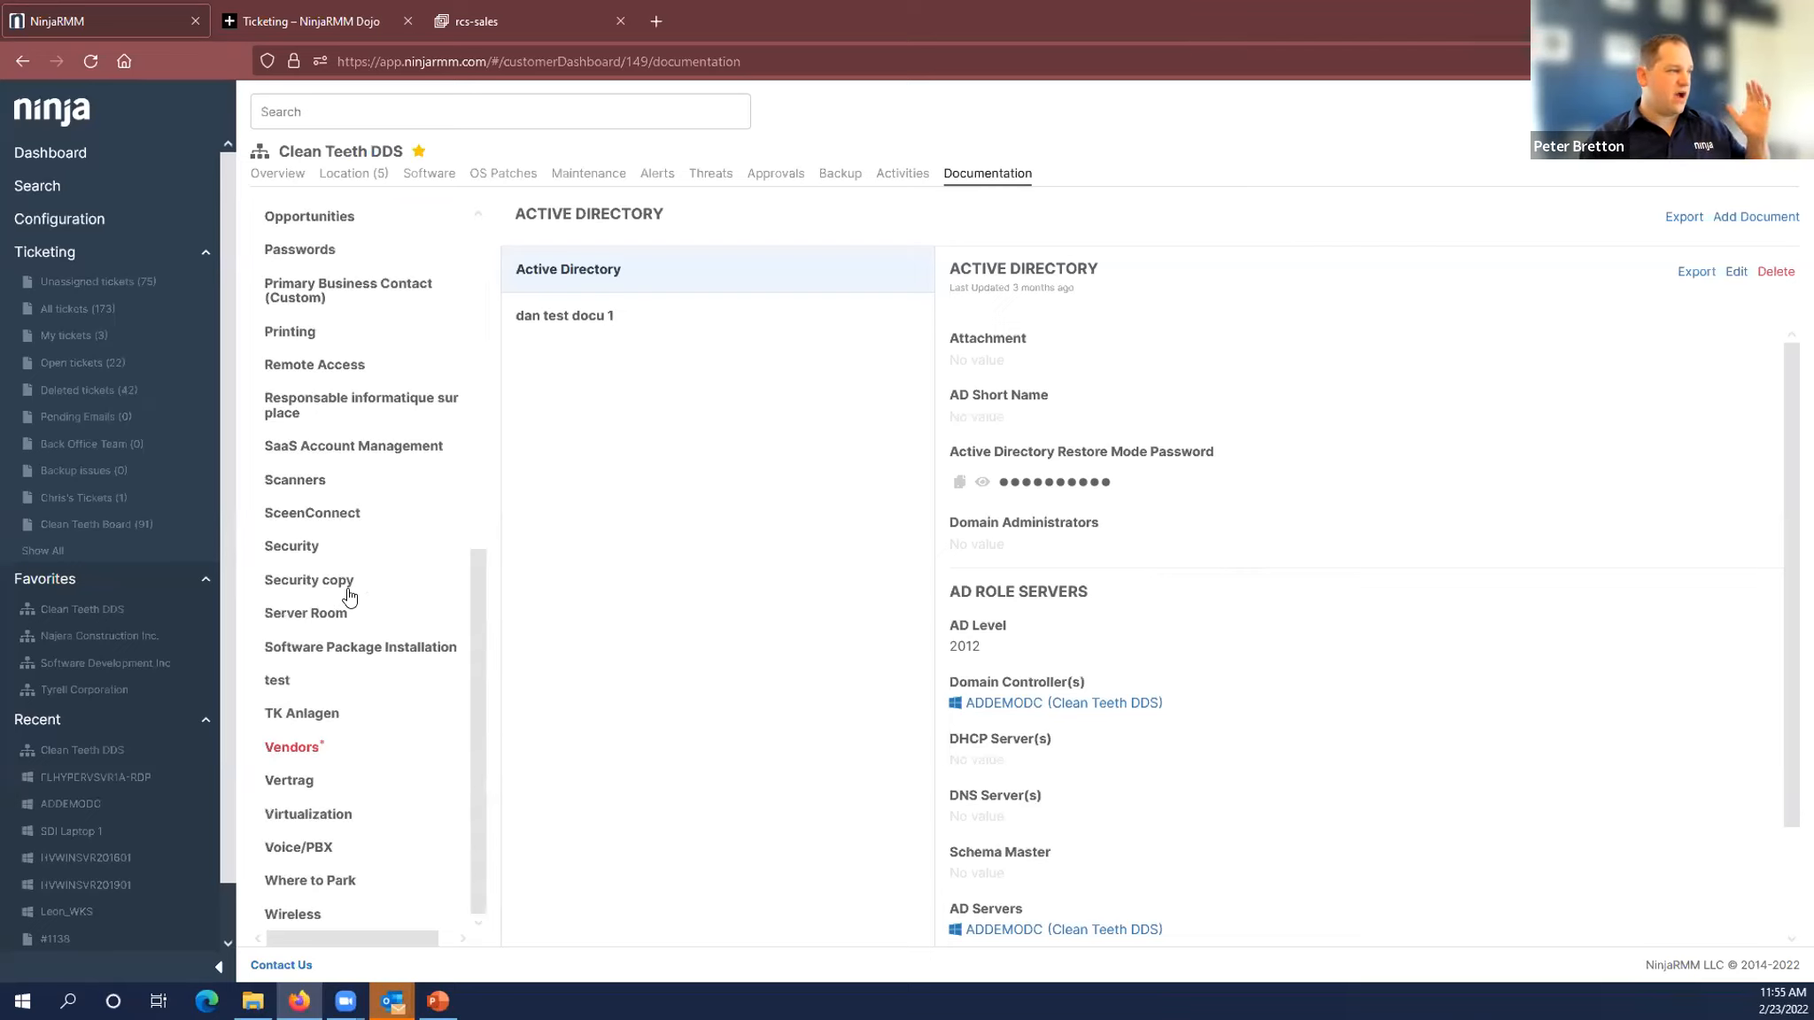
scroll(385, 619, up, 3)
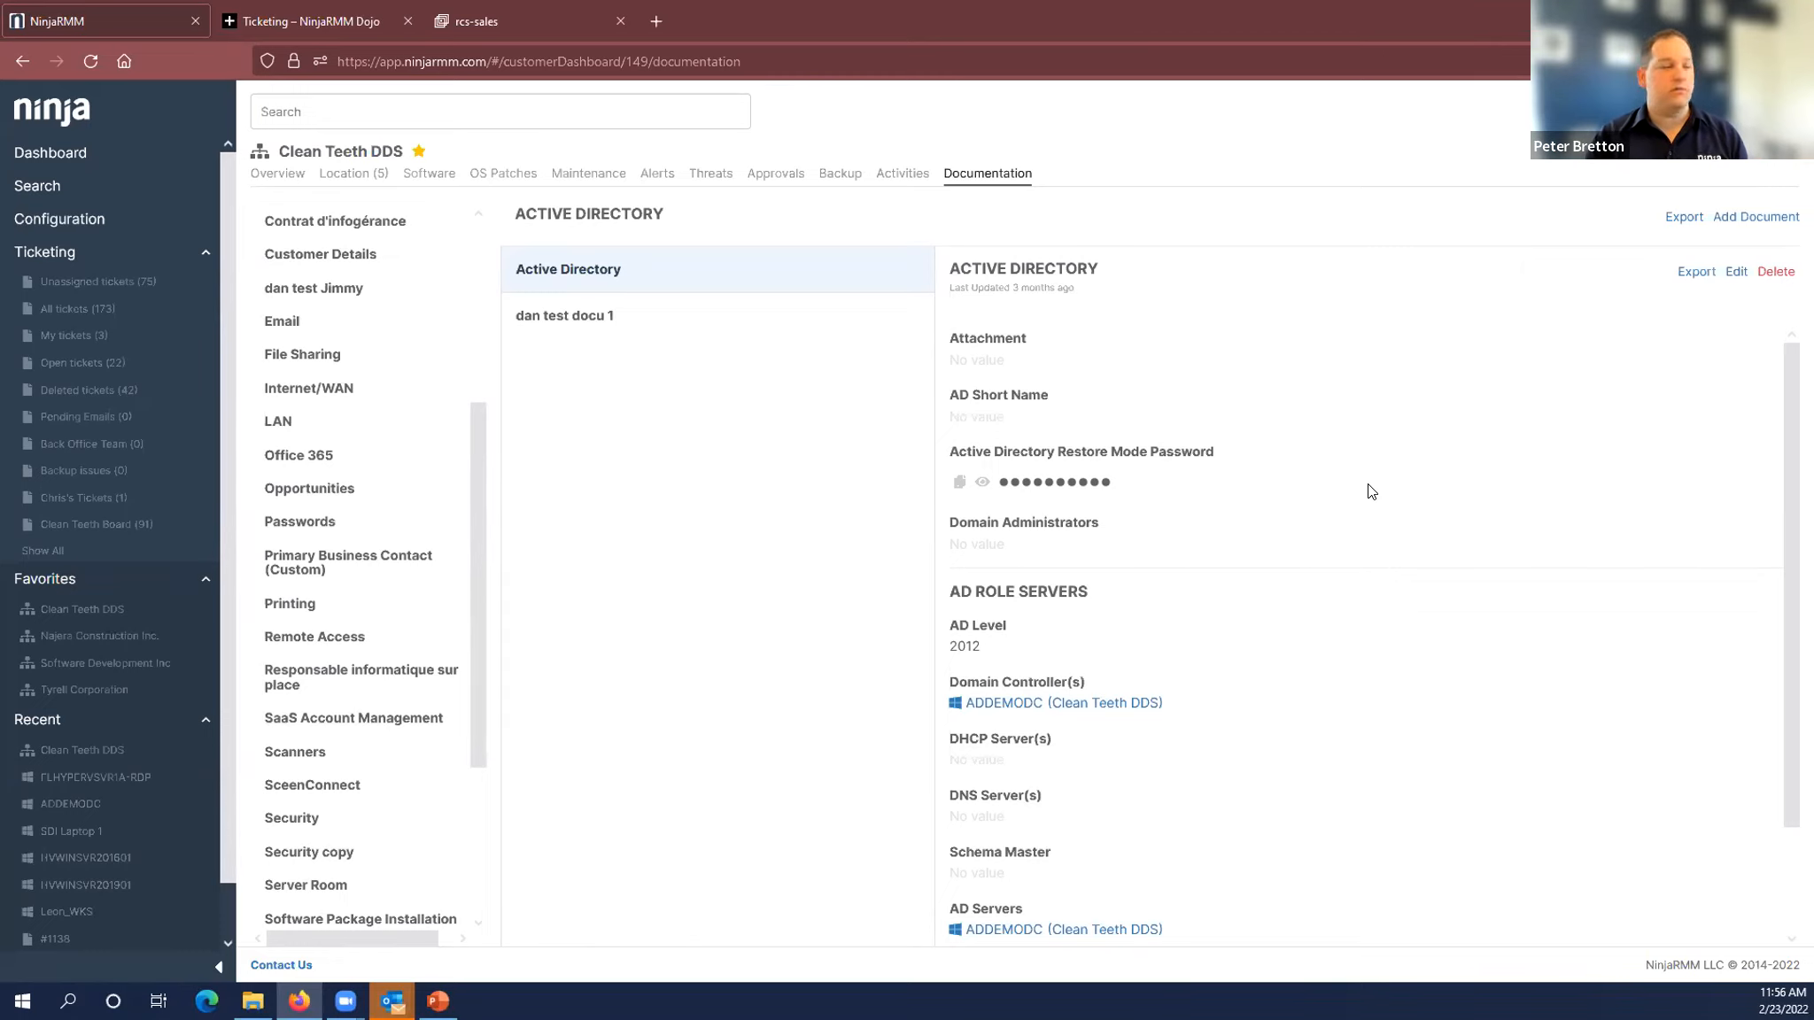
click(67, 309)
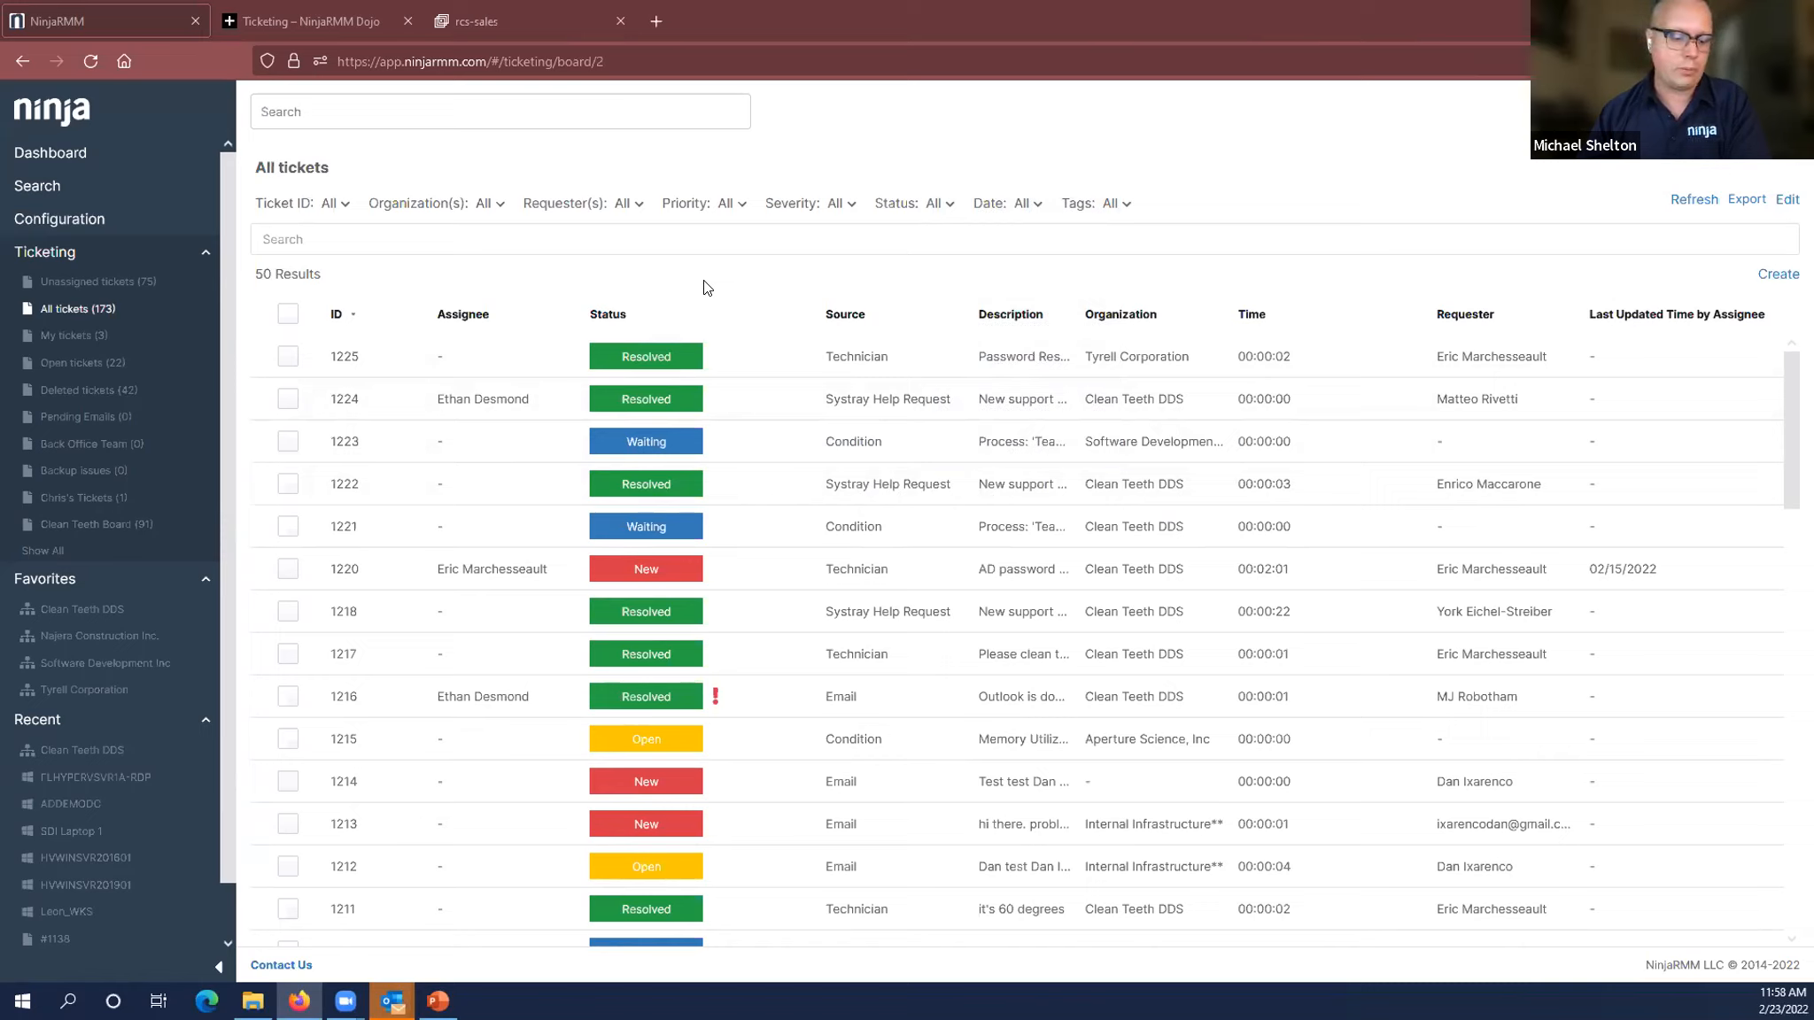
Step: Open the Backup Monitoring ticket form for editing from the Ninja Ticketing integration's forms in the configuration
click(62, 222)
click(71, 351)
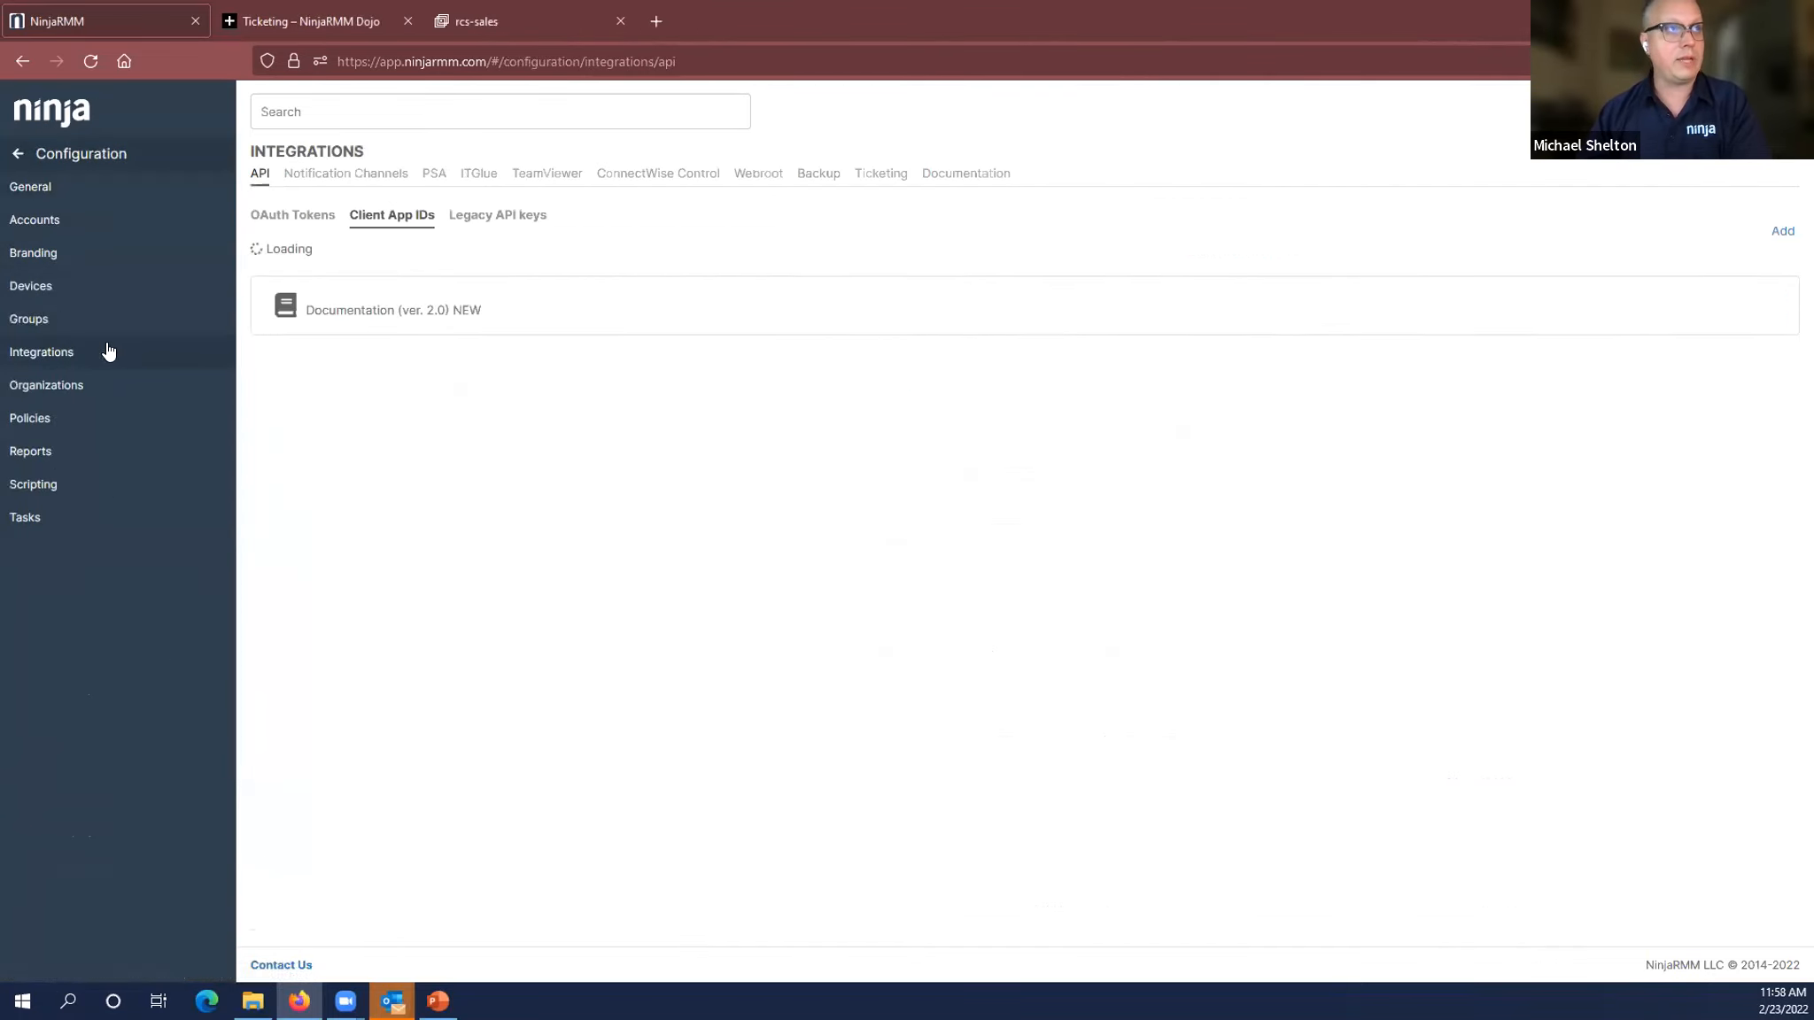
click(868, 175)
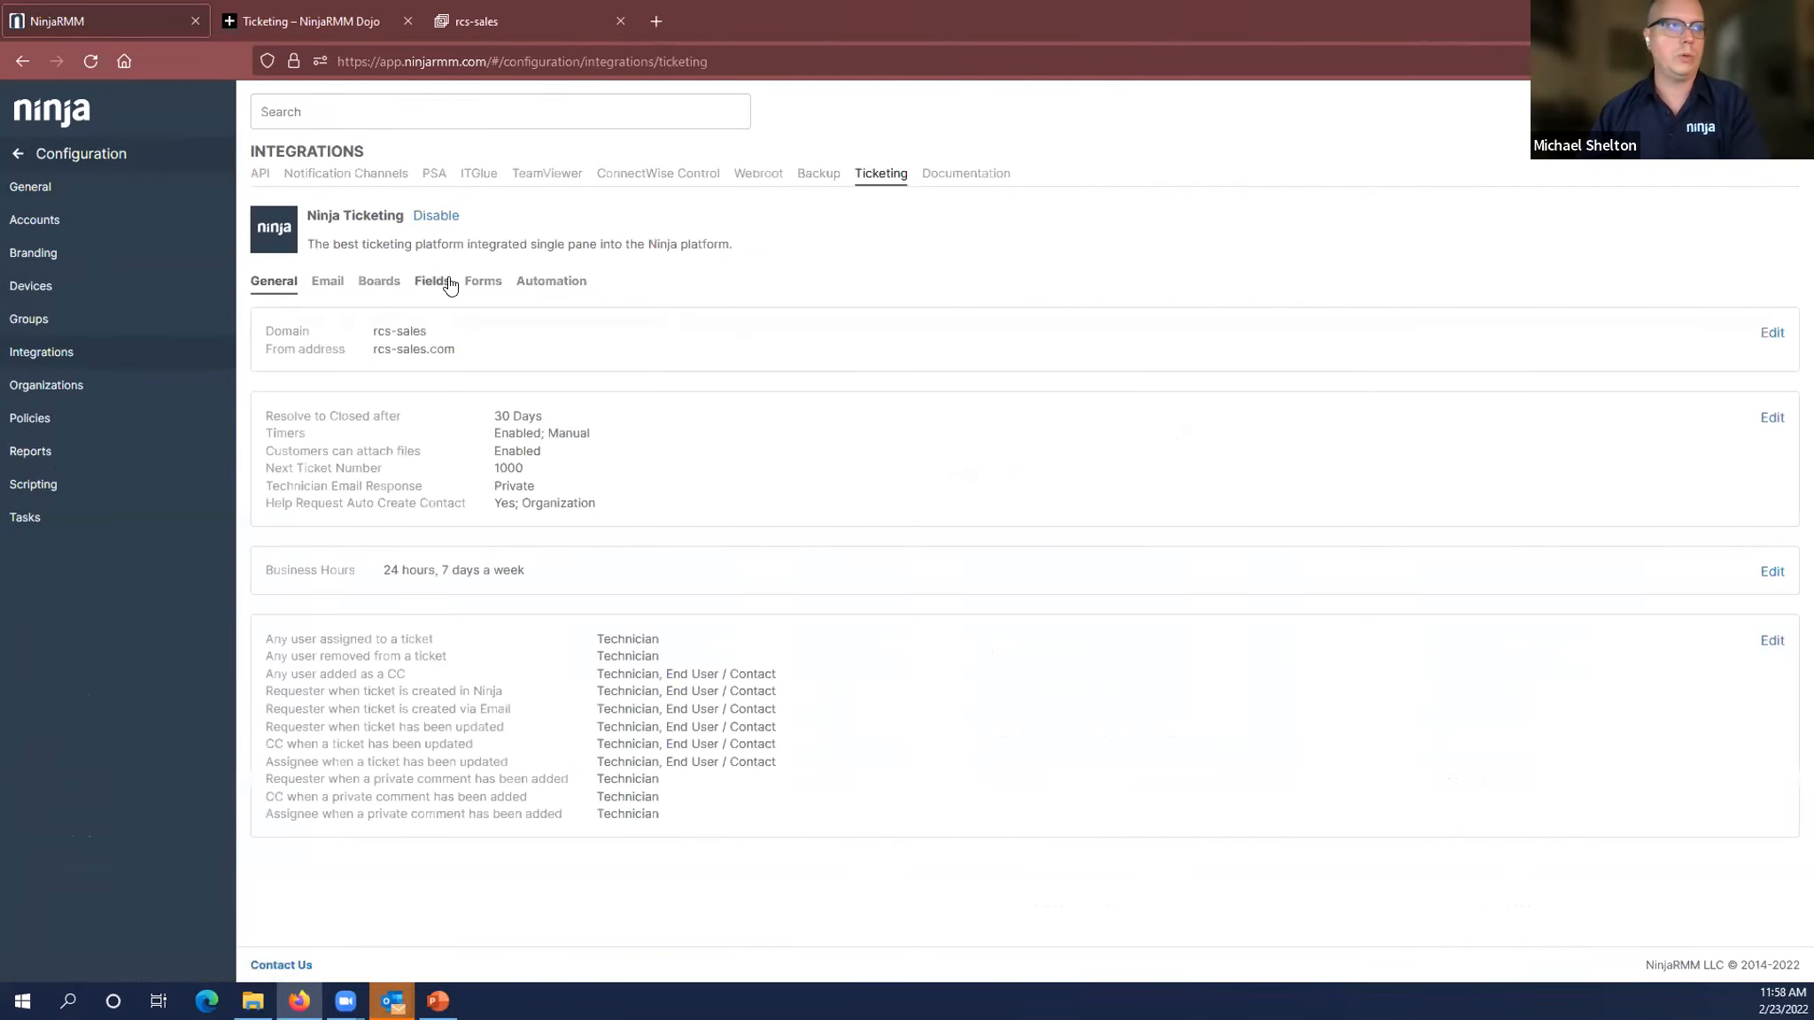
click(486, 283)
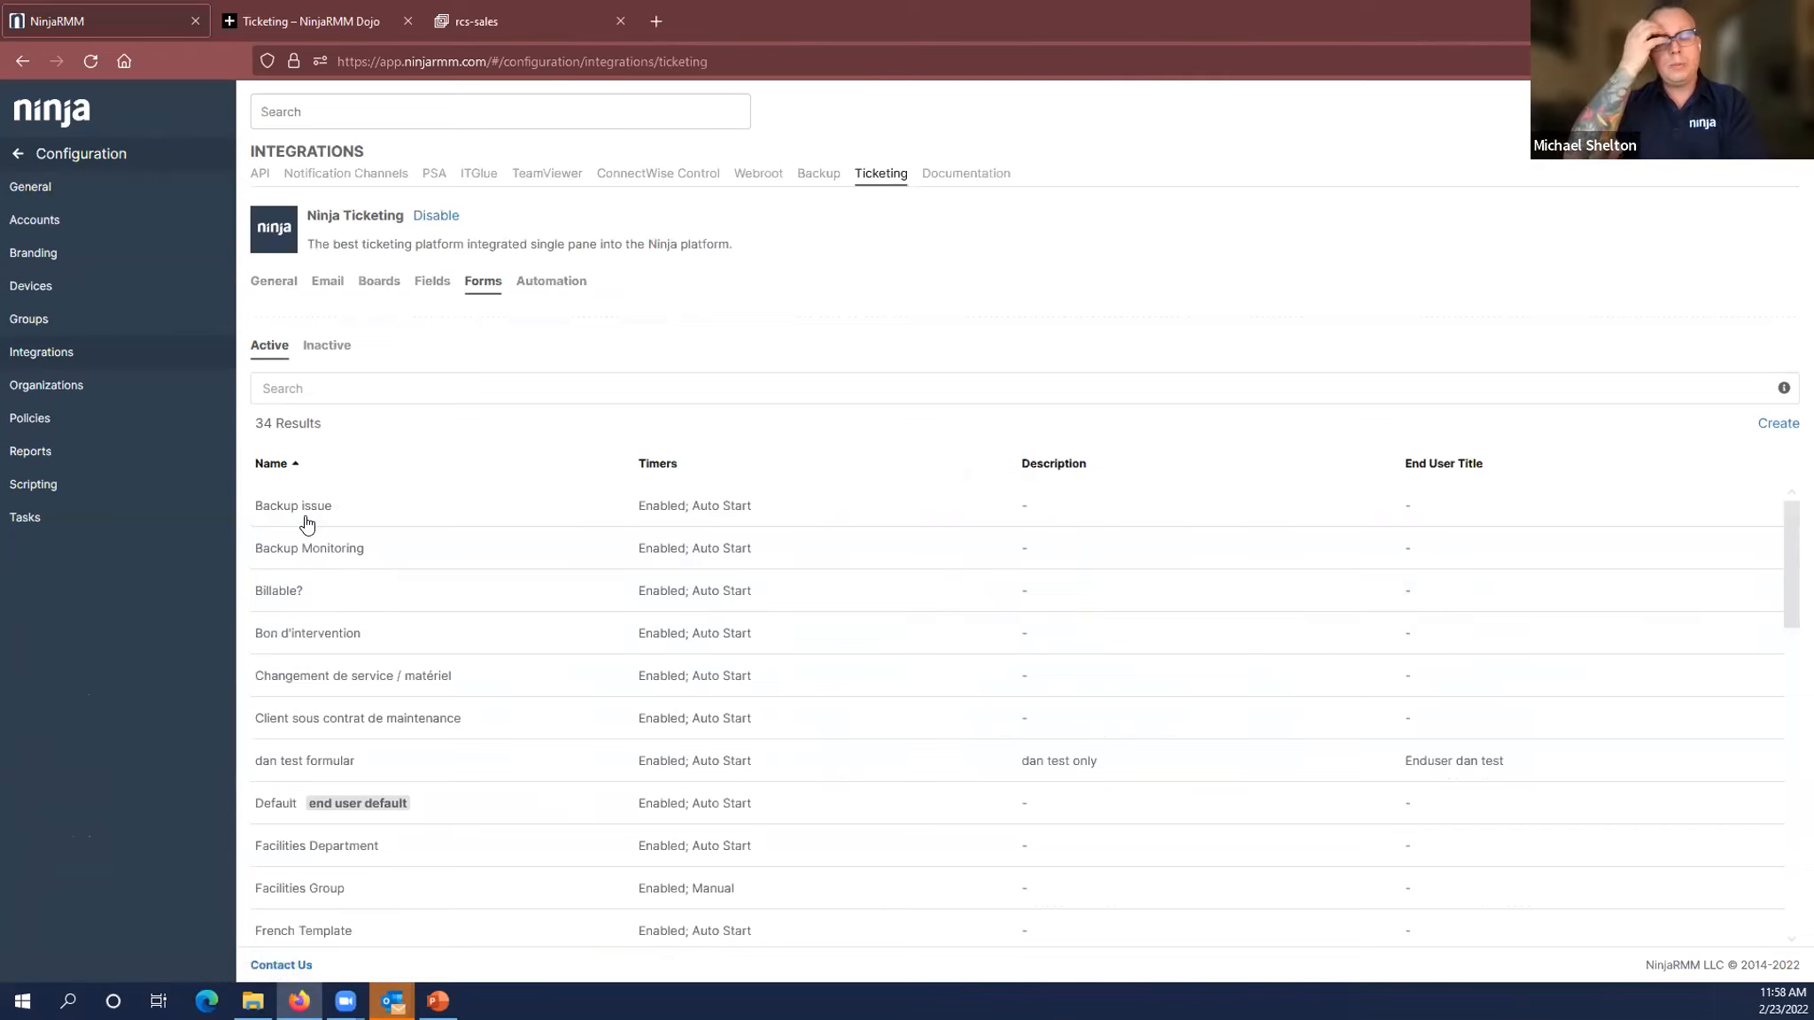
click(328, 556)
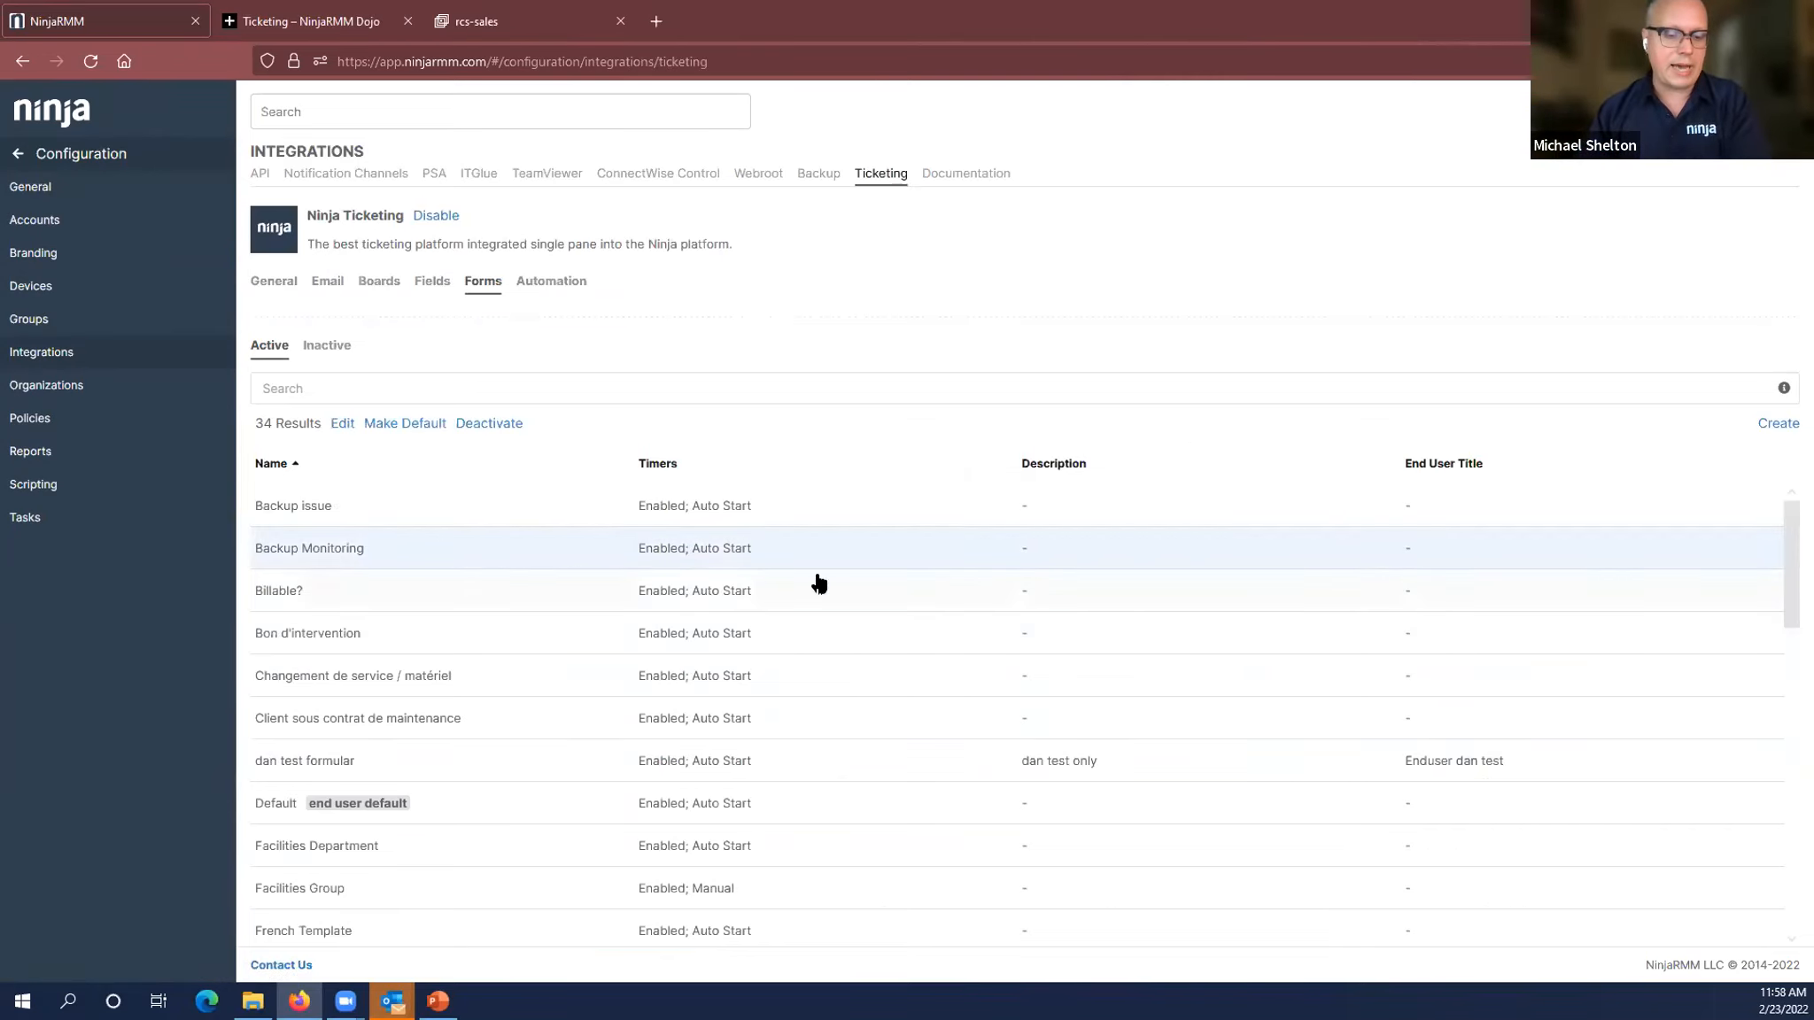
click(342, 424)
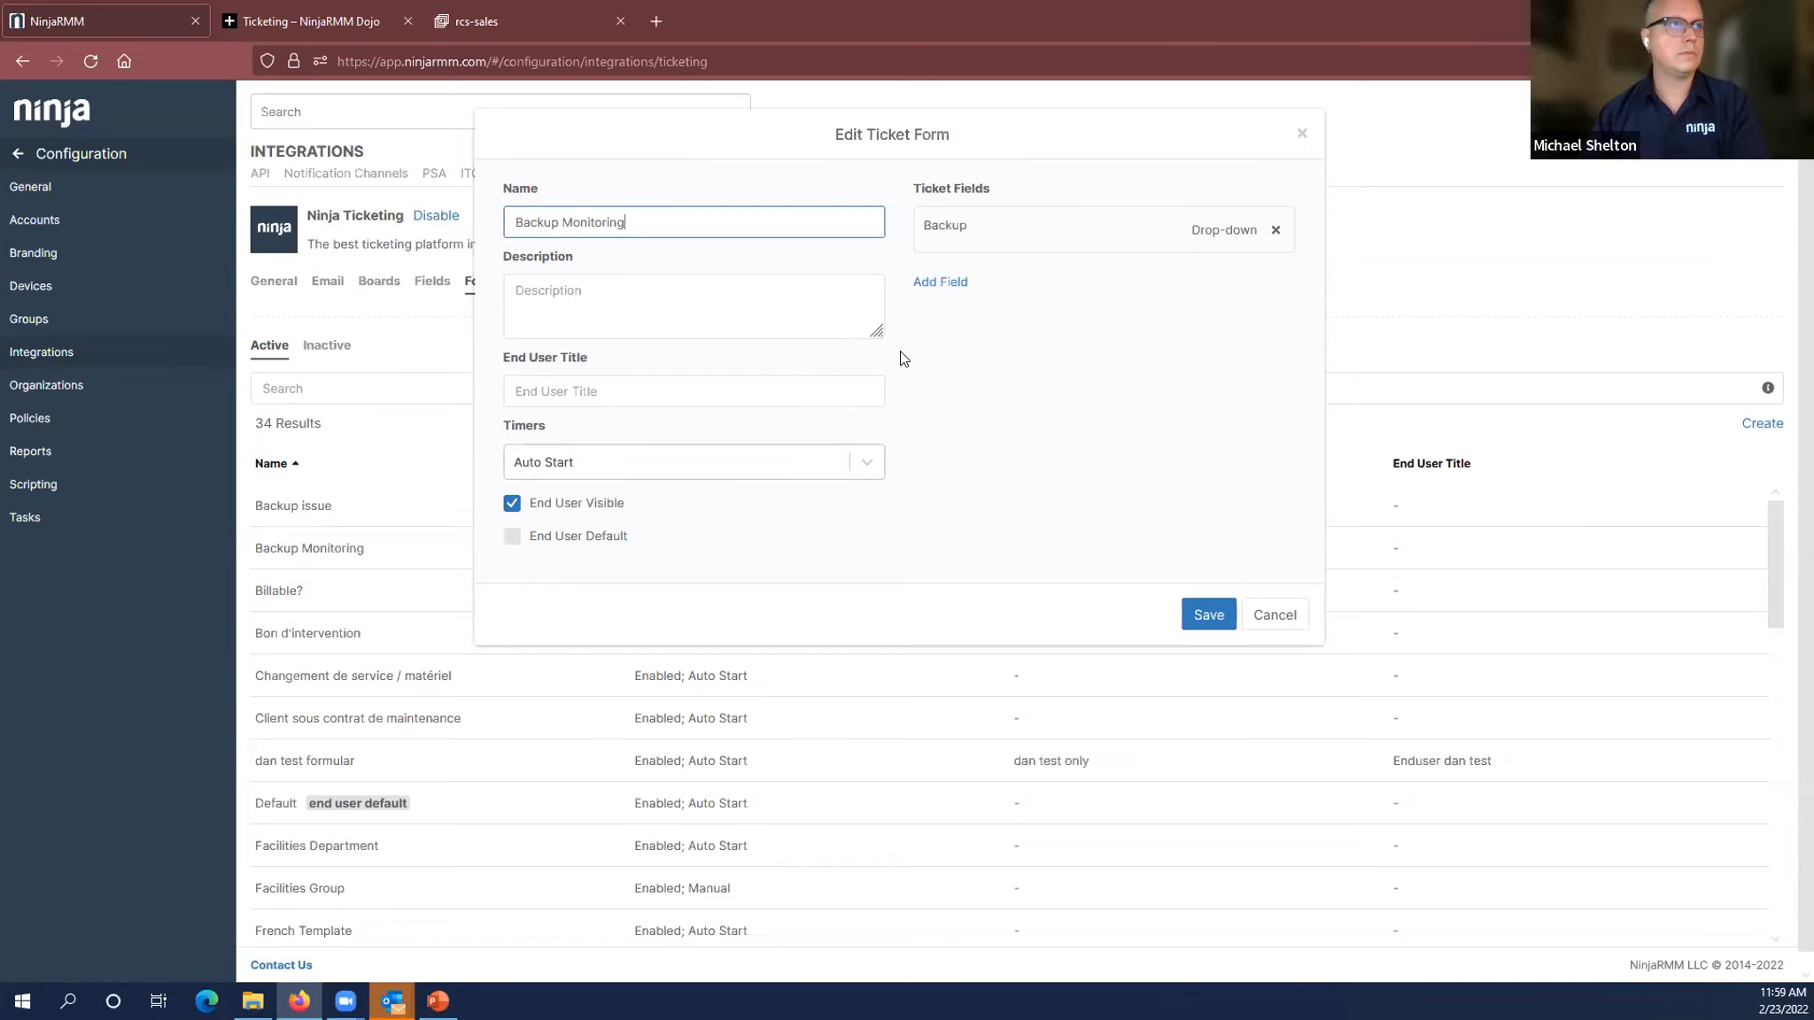
Step: Add the Backup anlegen field to the Backup Monitoring form and place it above the Backup field
click(944, 284)
click(884, 206)
click(885, 404)
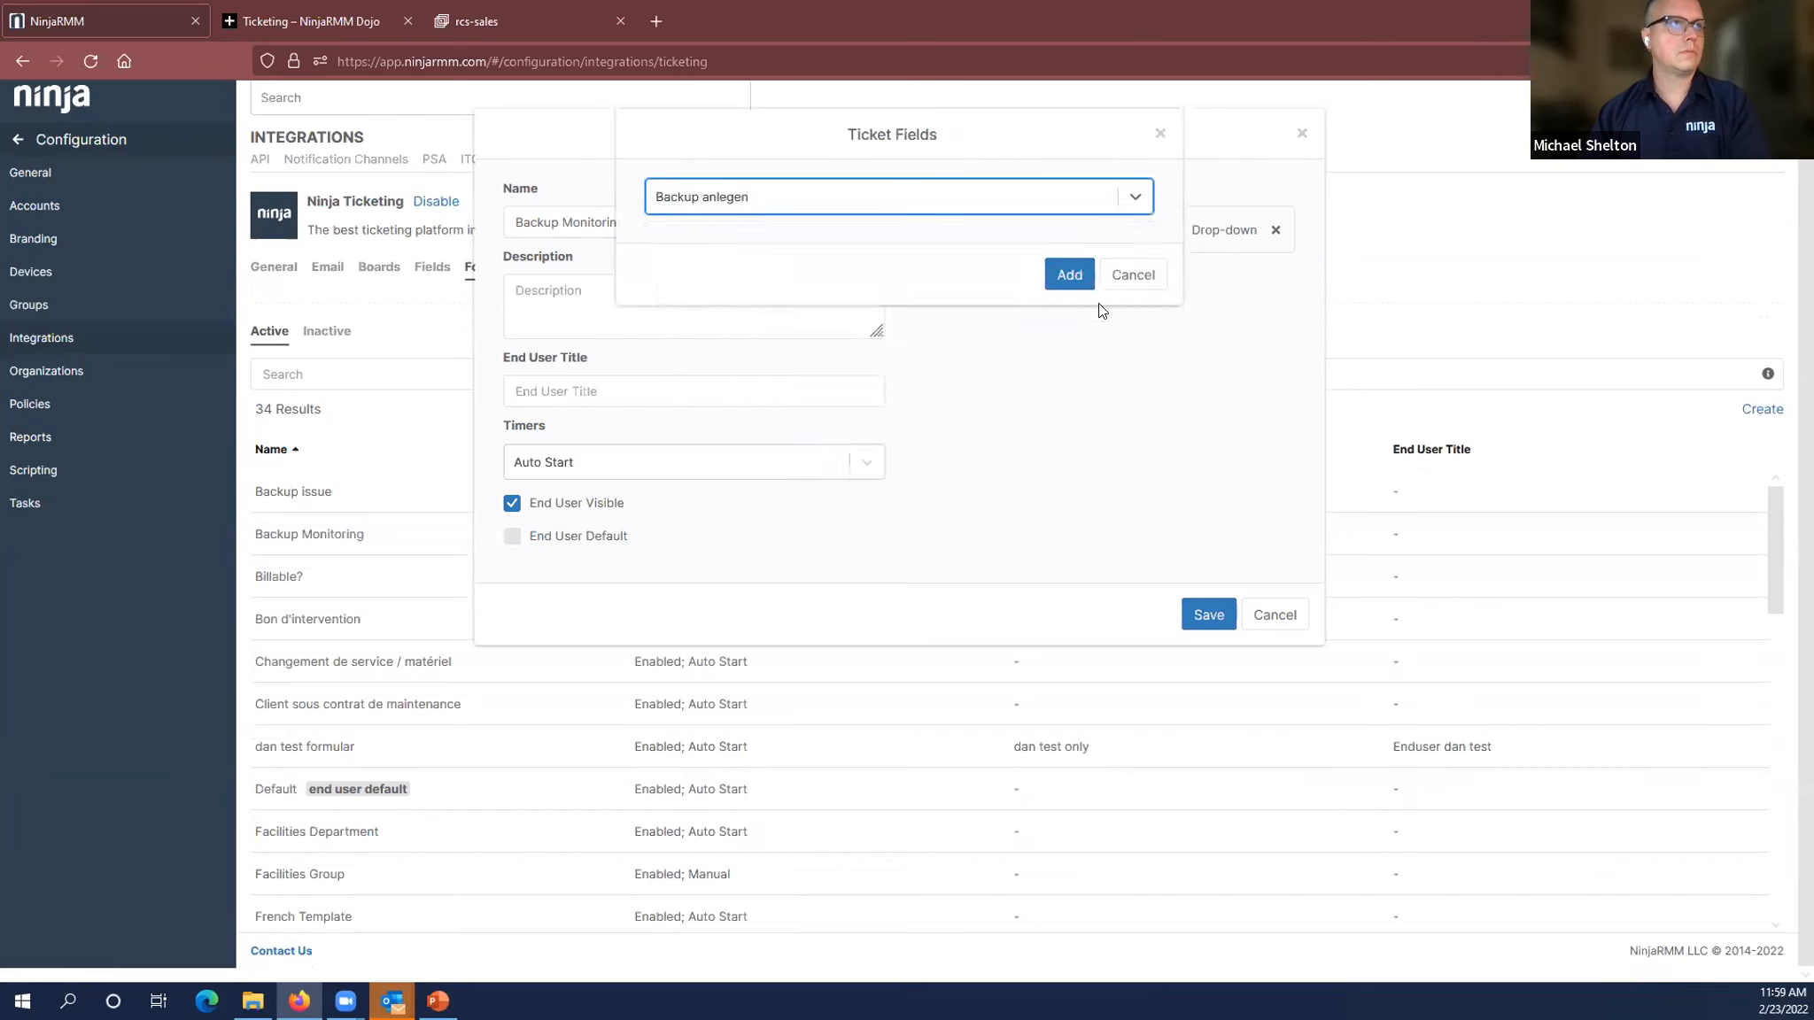
click(1069, 275)
drag(1027, 233, 1026, 235)
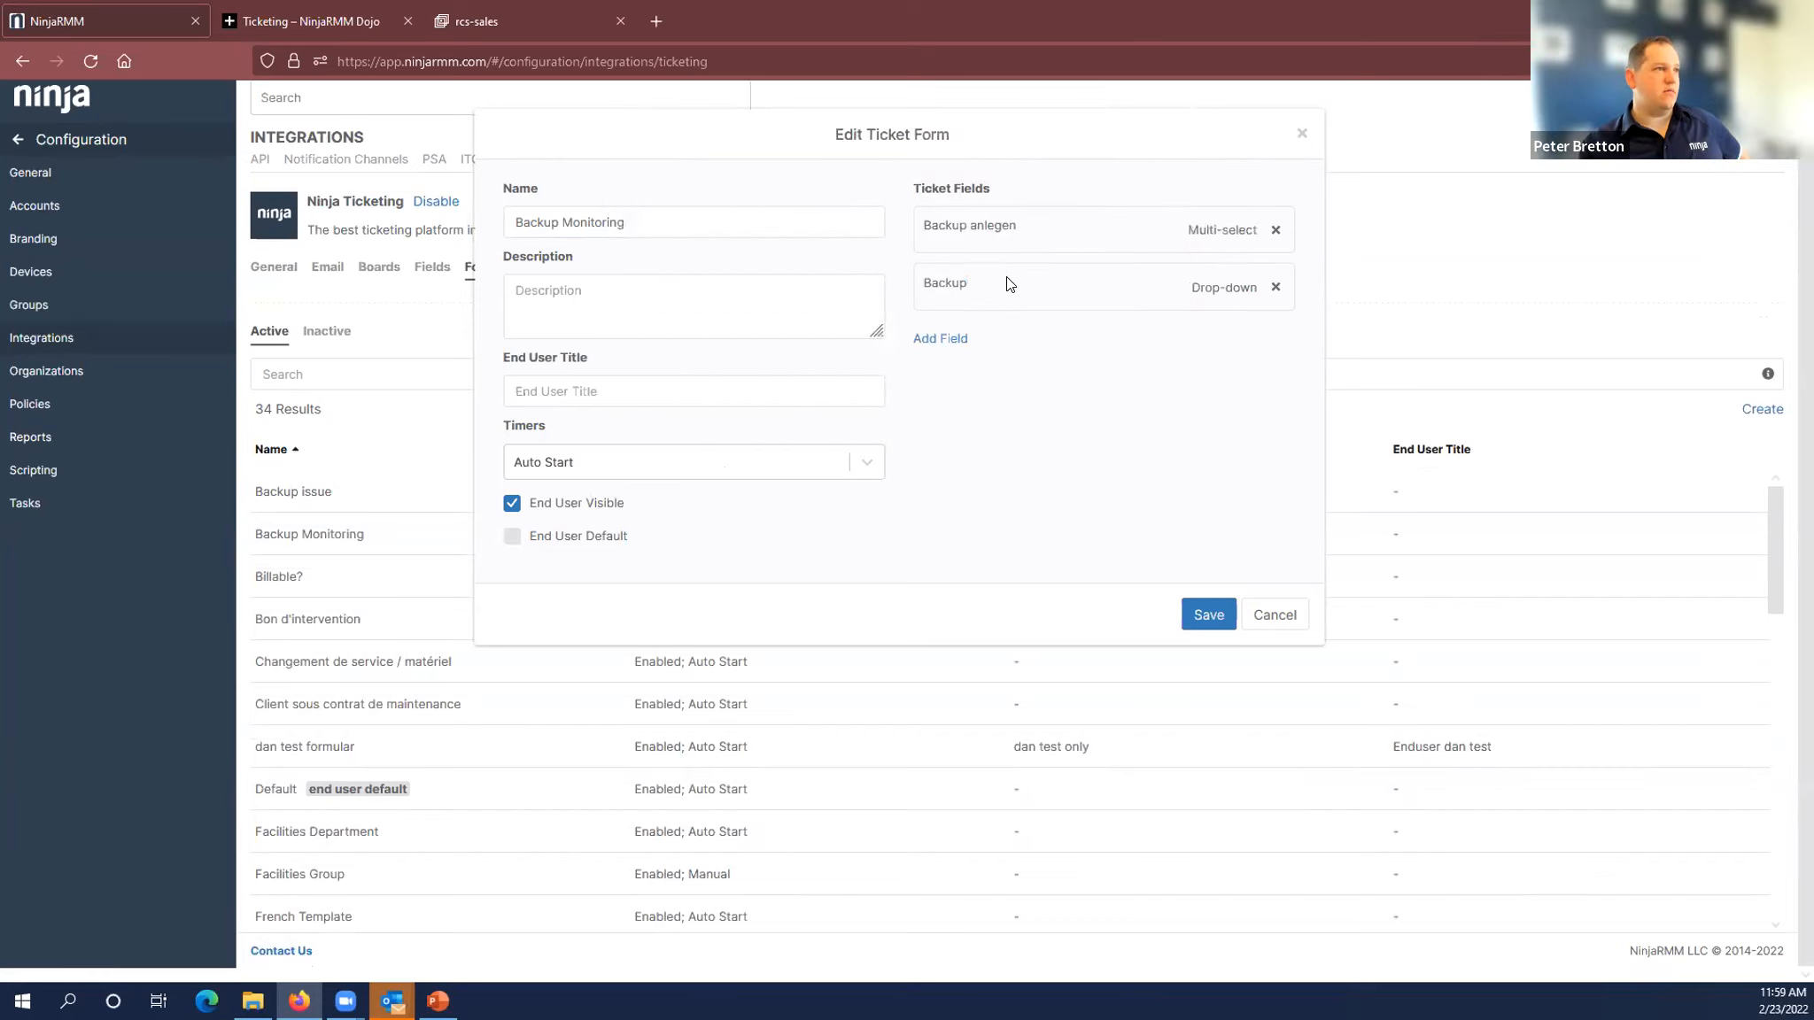
Step: Add the Nombre d'heures du contrat field, swap it with Backup anlegen to put it first, and cancel the form edits
click(943, 337)
scroll(991, 271, down, 3)
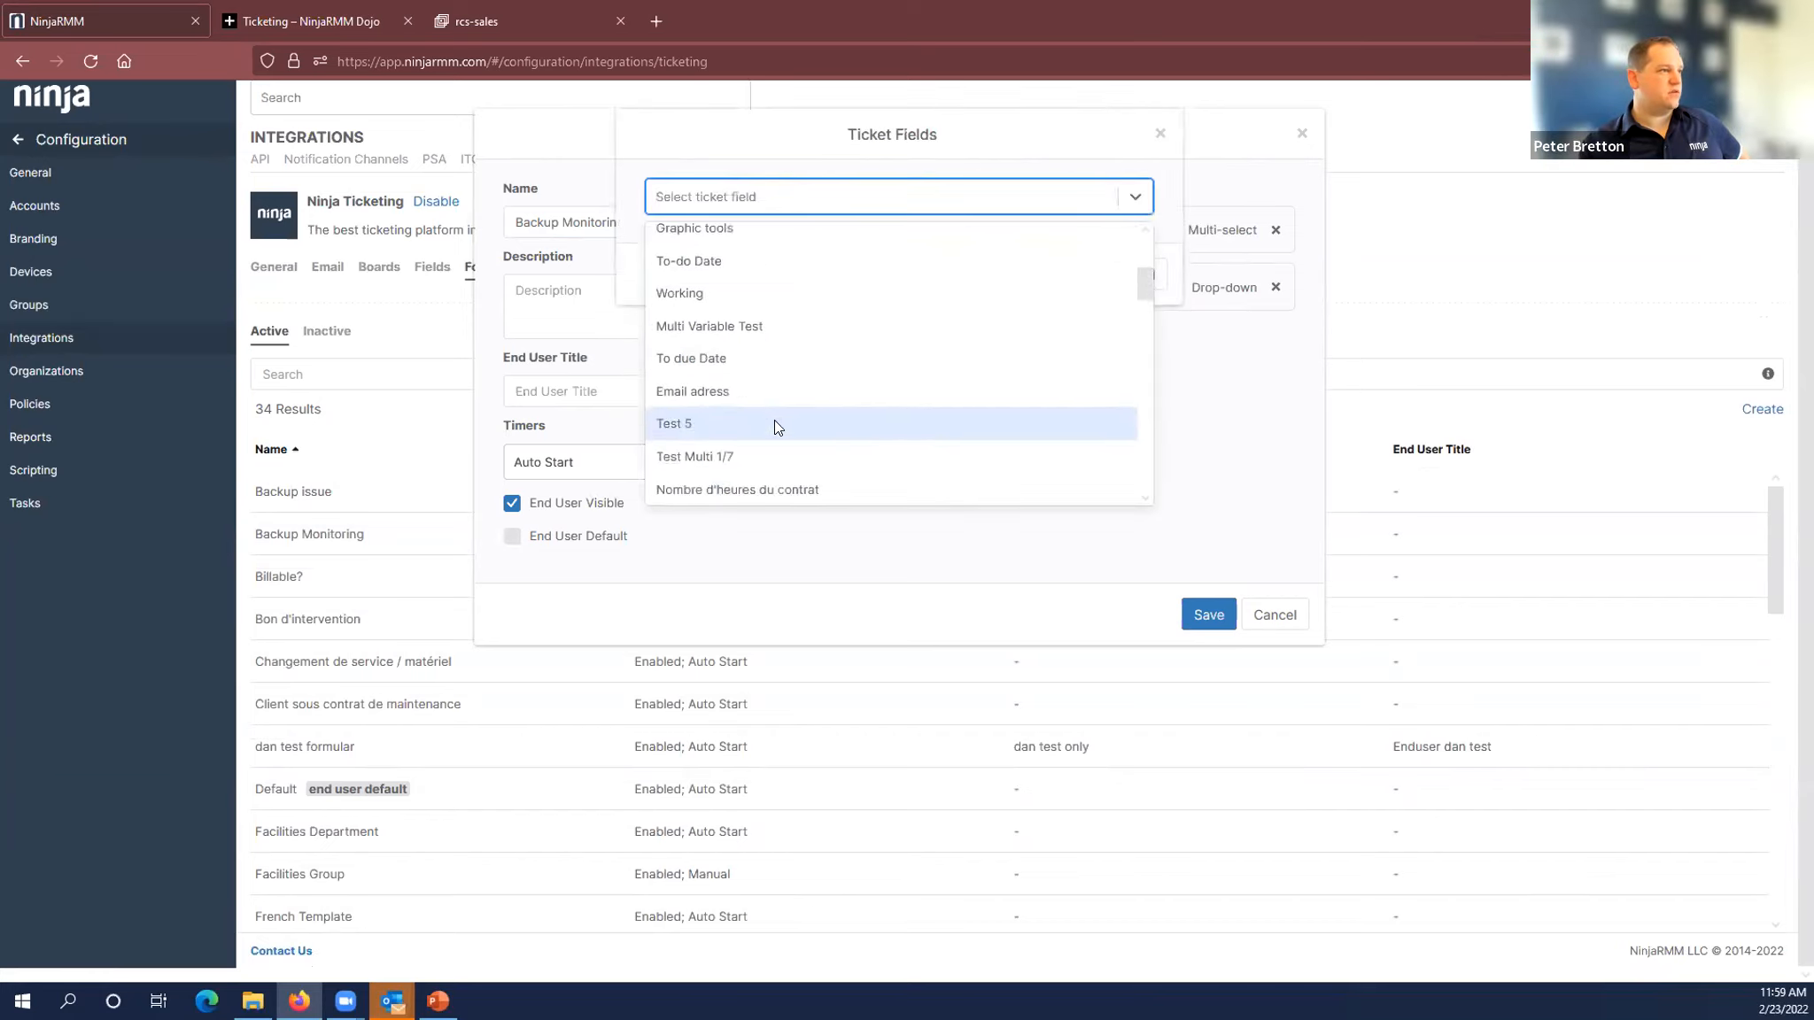
click(797, 482)
click(1067, 275)
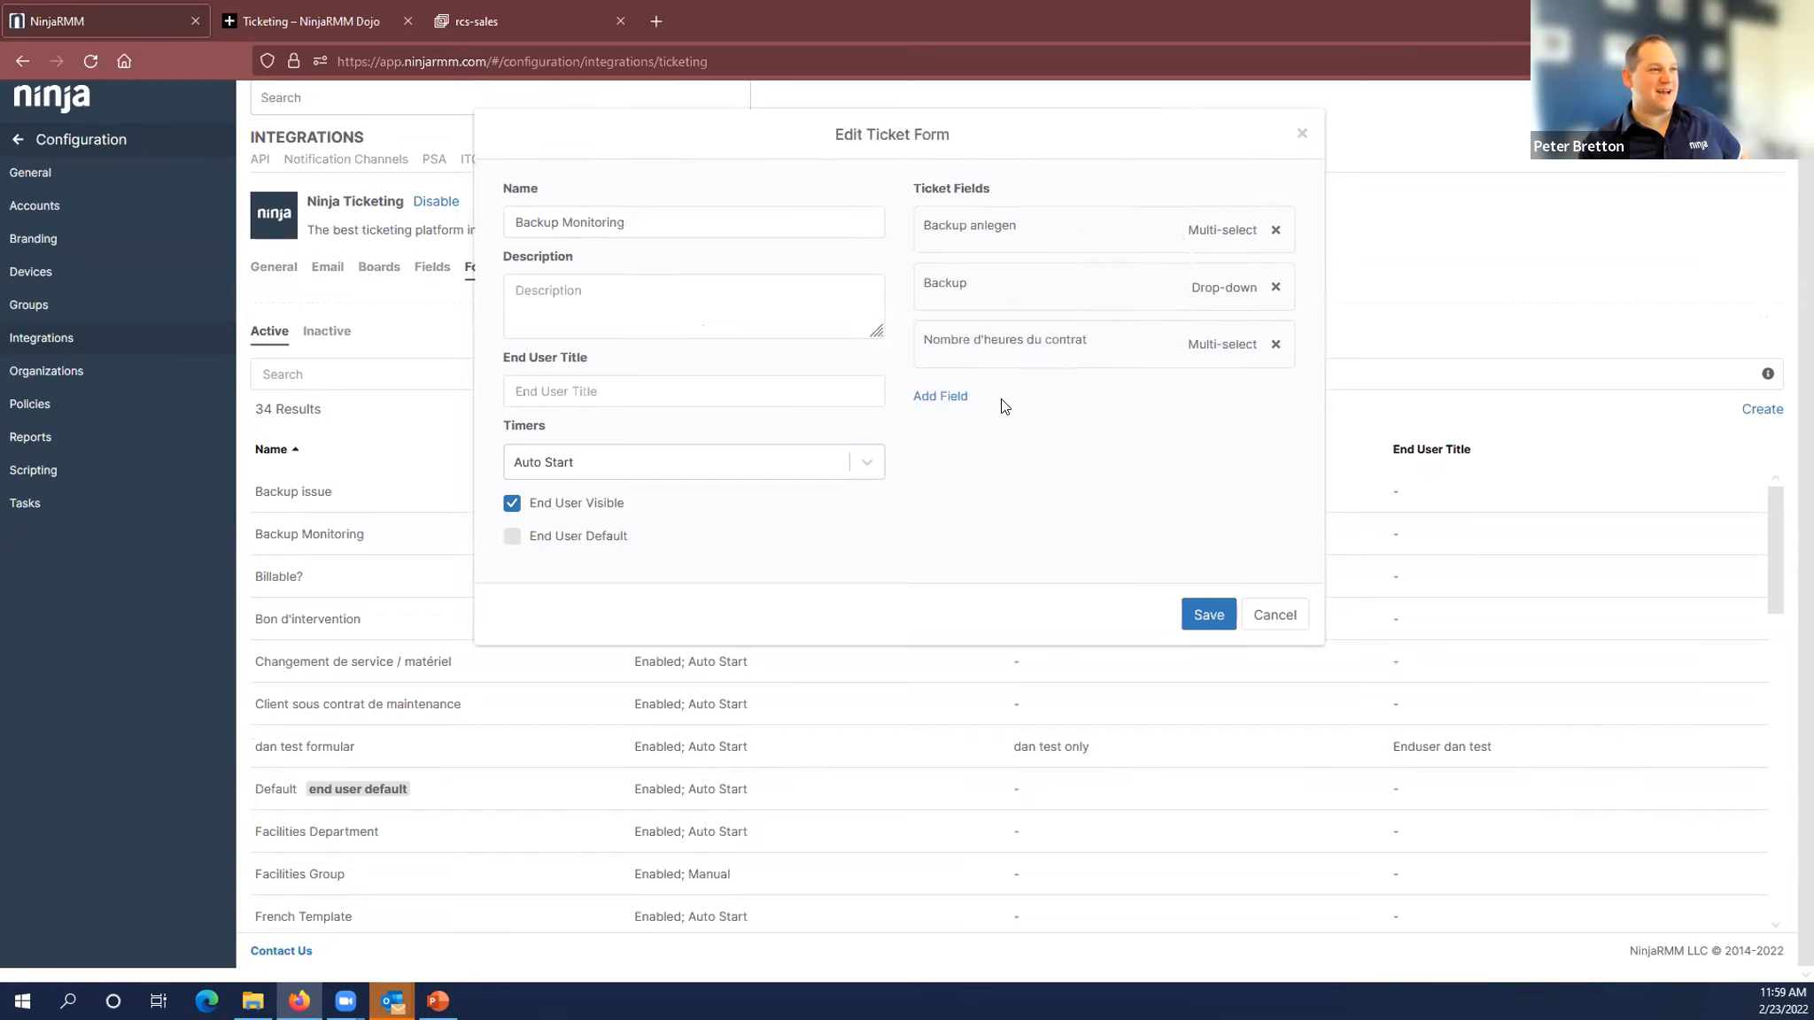
drag(1136, 348, 1095, 277)
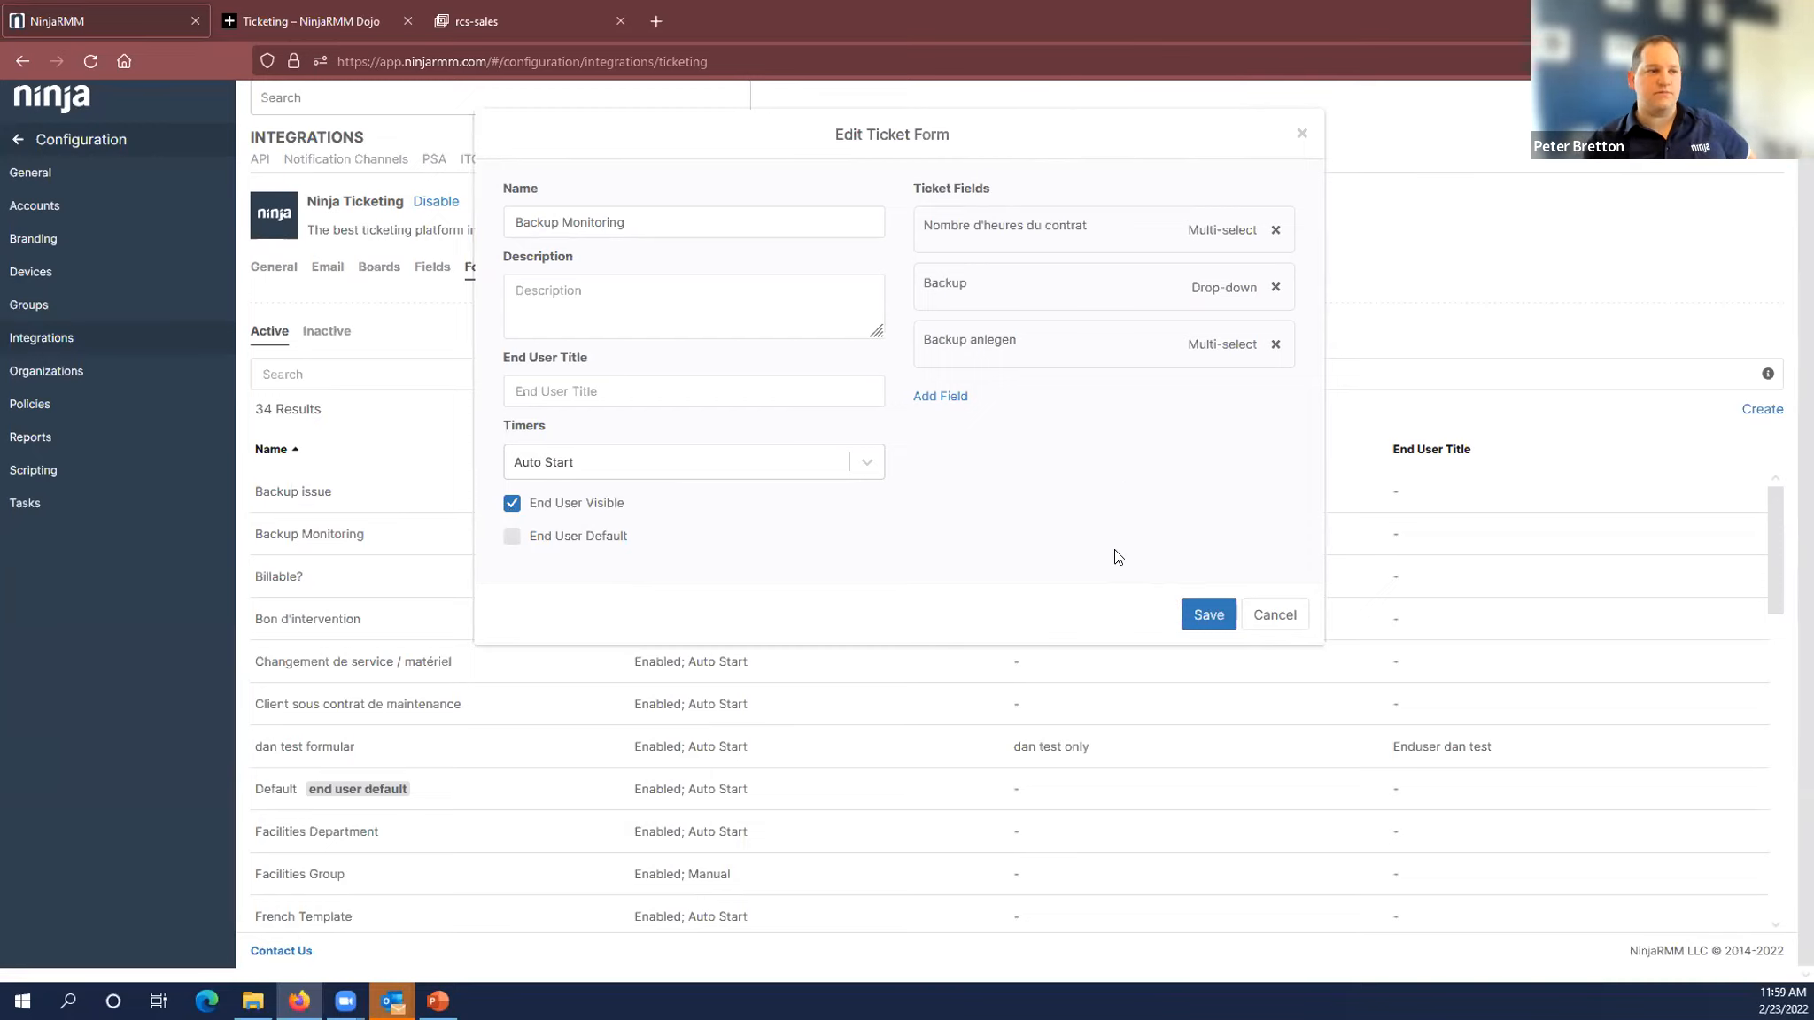
click(1295, 615)
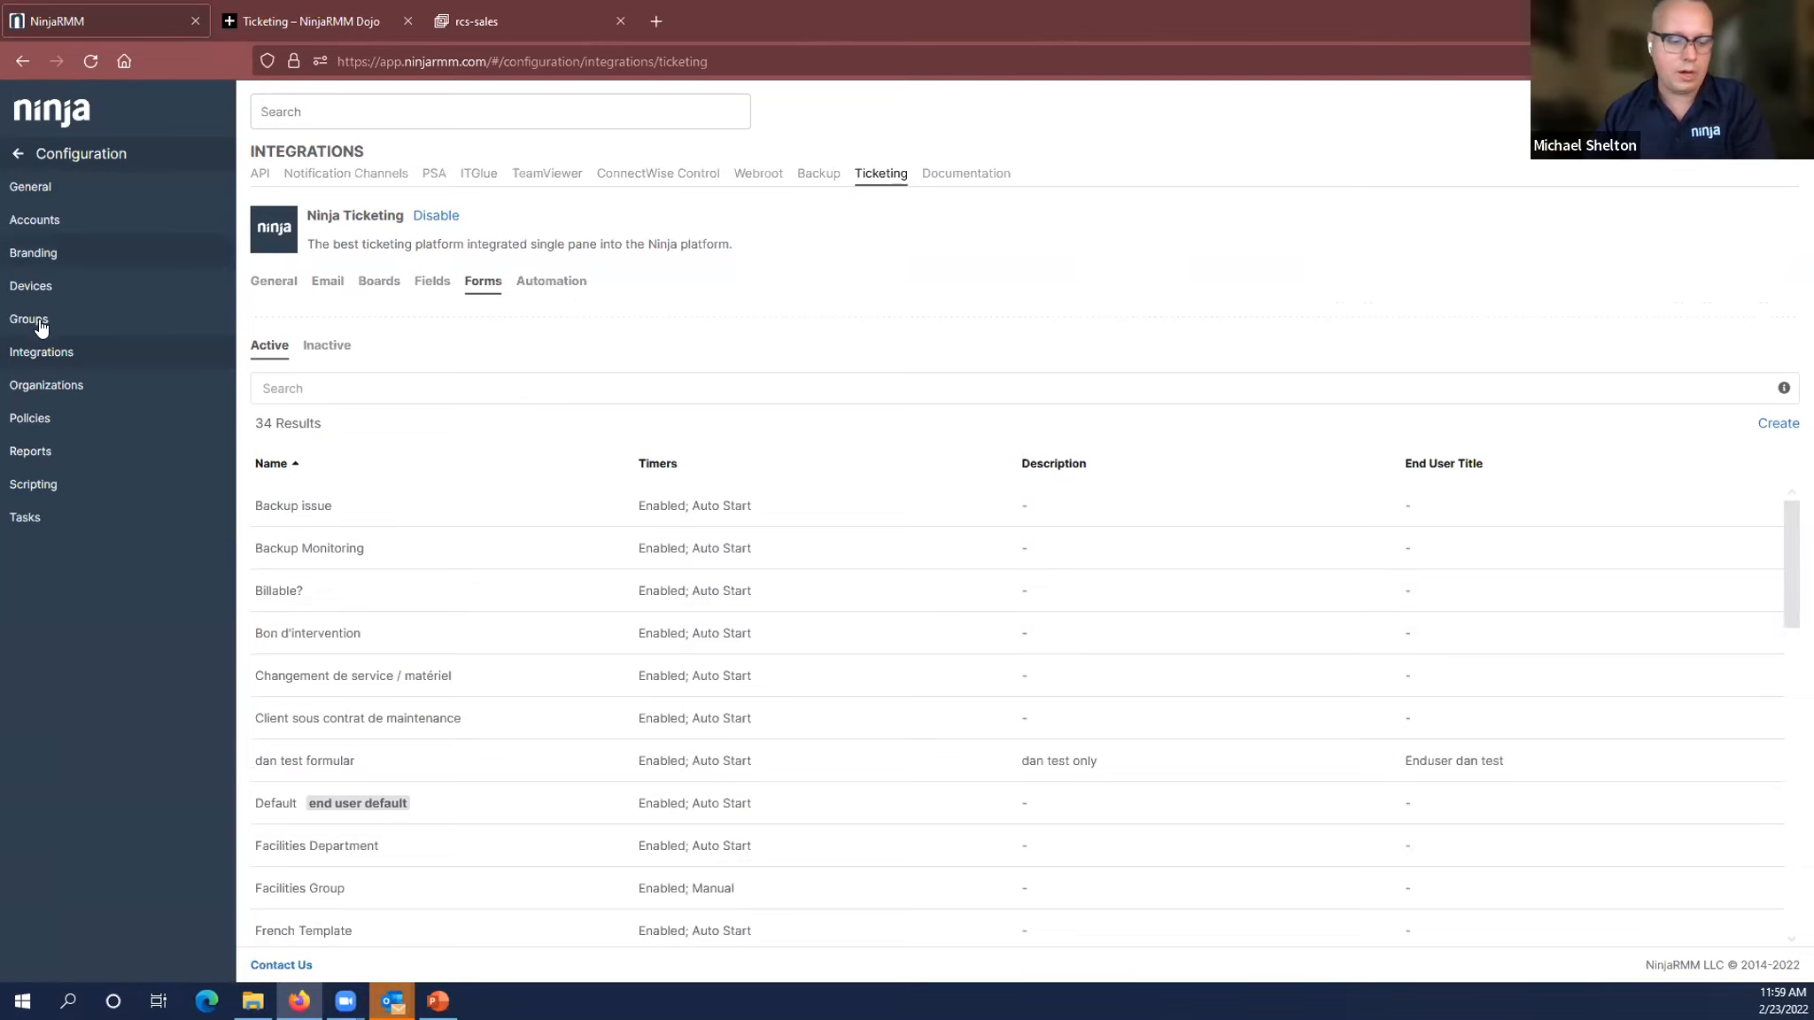
Step: Open ticket 1223 from the All tickets board and view its Merge Tickets options, closing them without merging
click(67, 110)
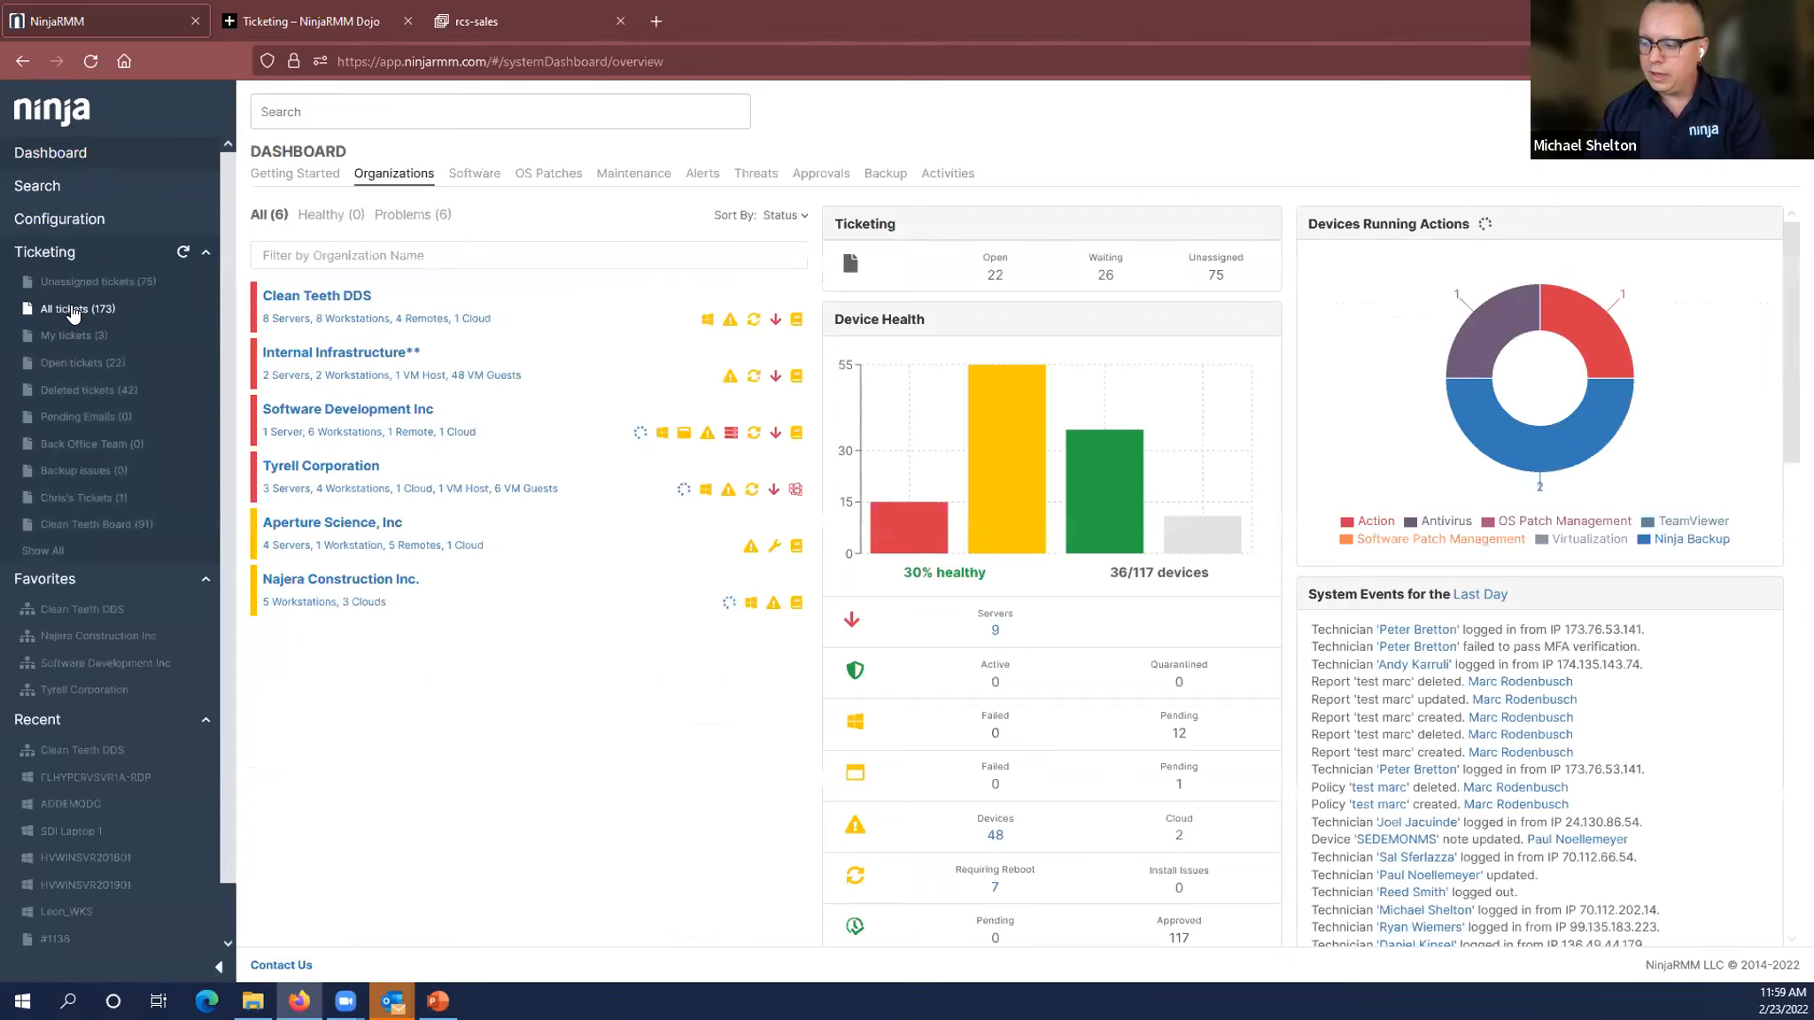
click(76, 308)
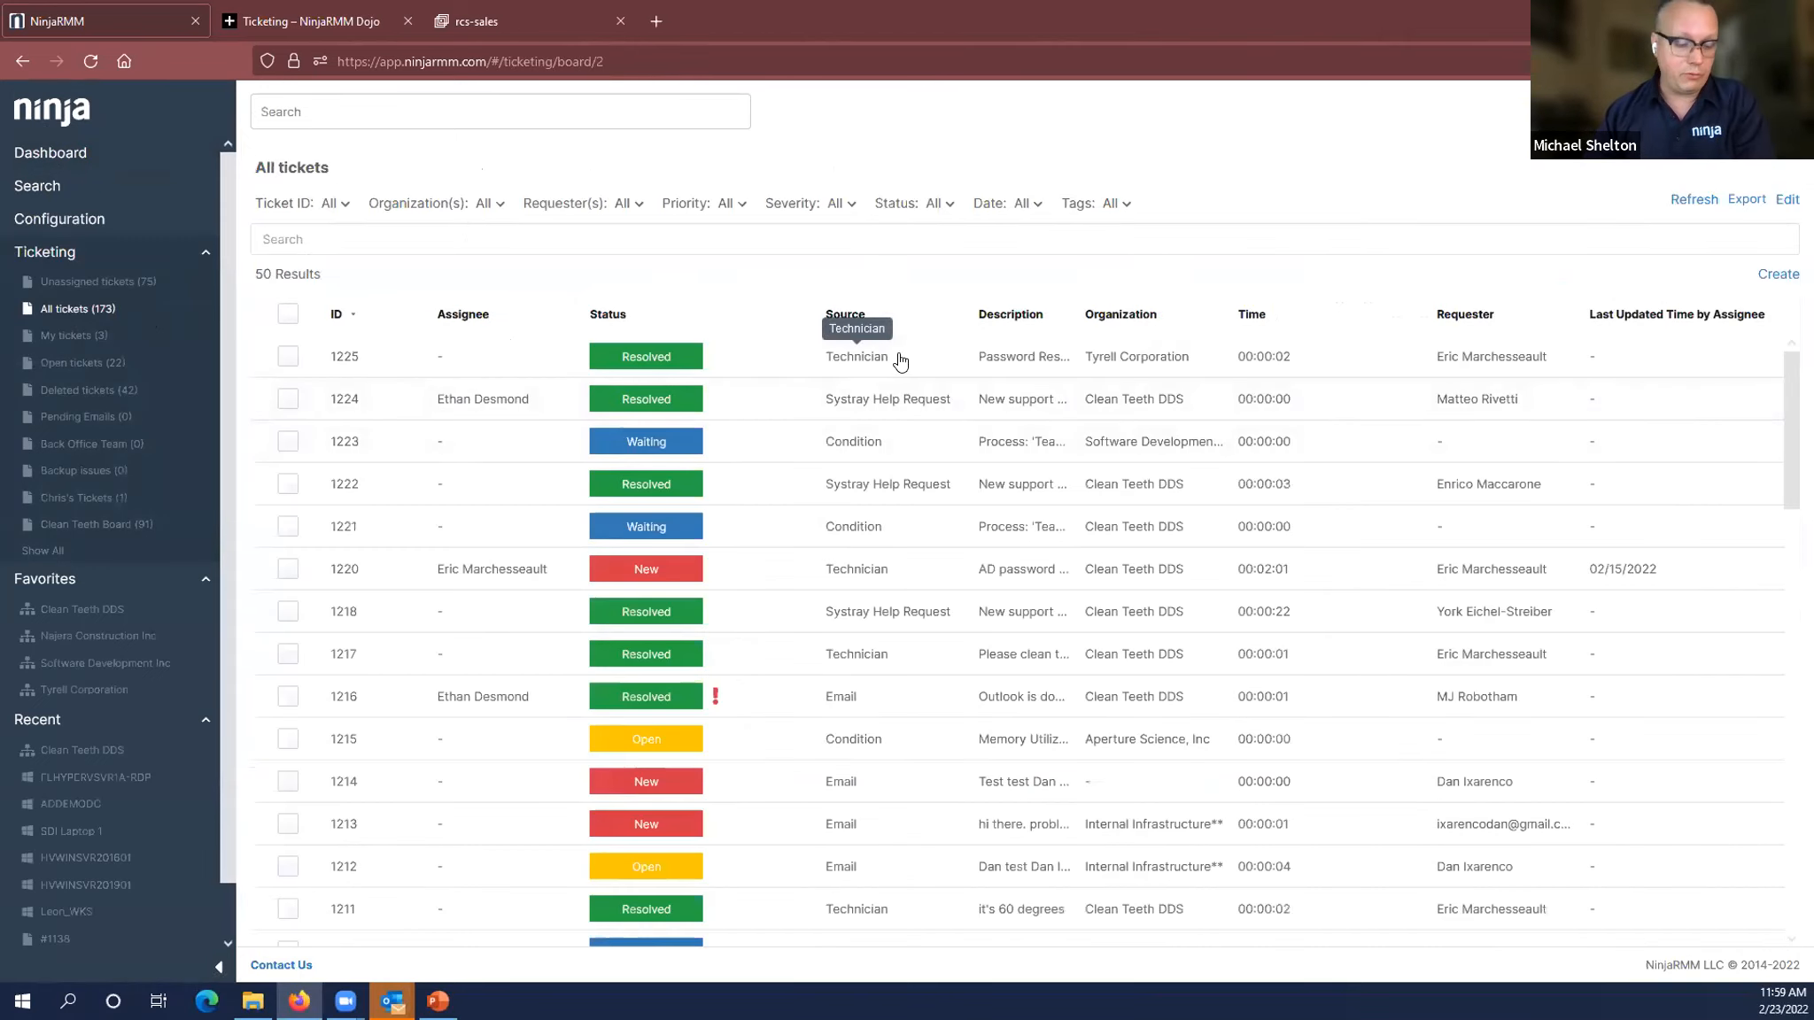
click(831, 443)
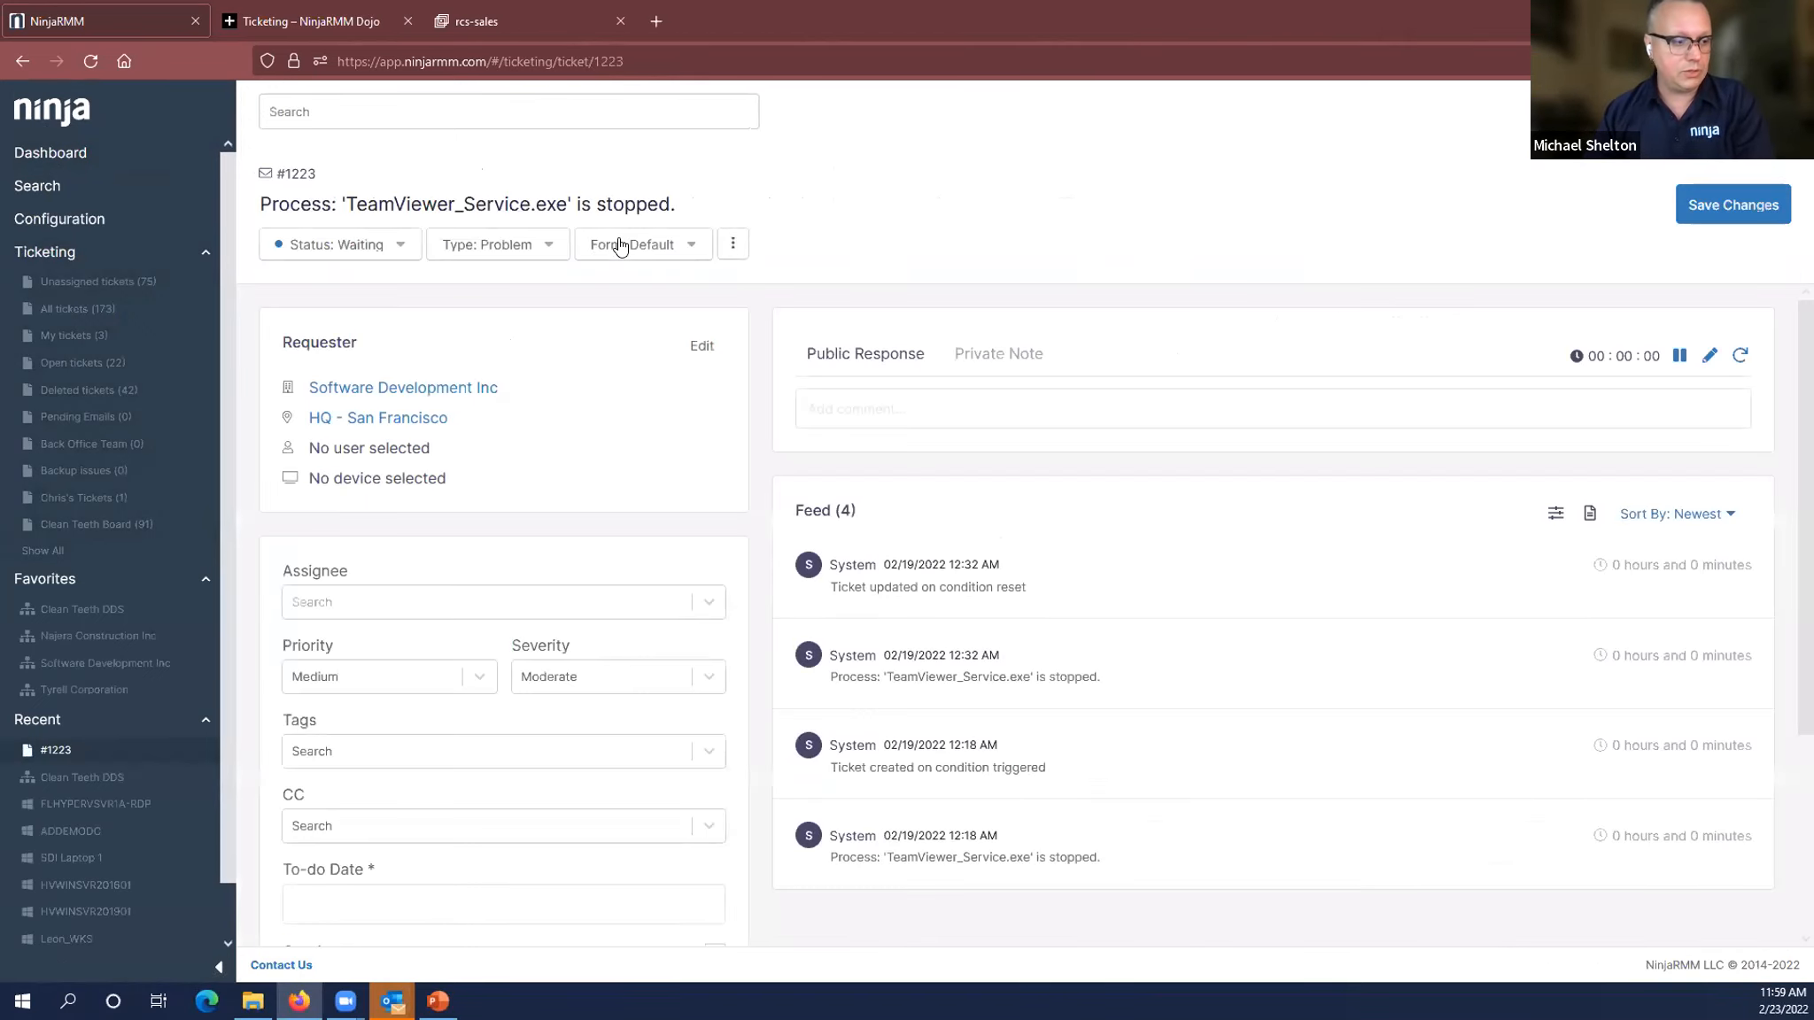
click(933, 245)
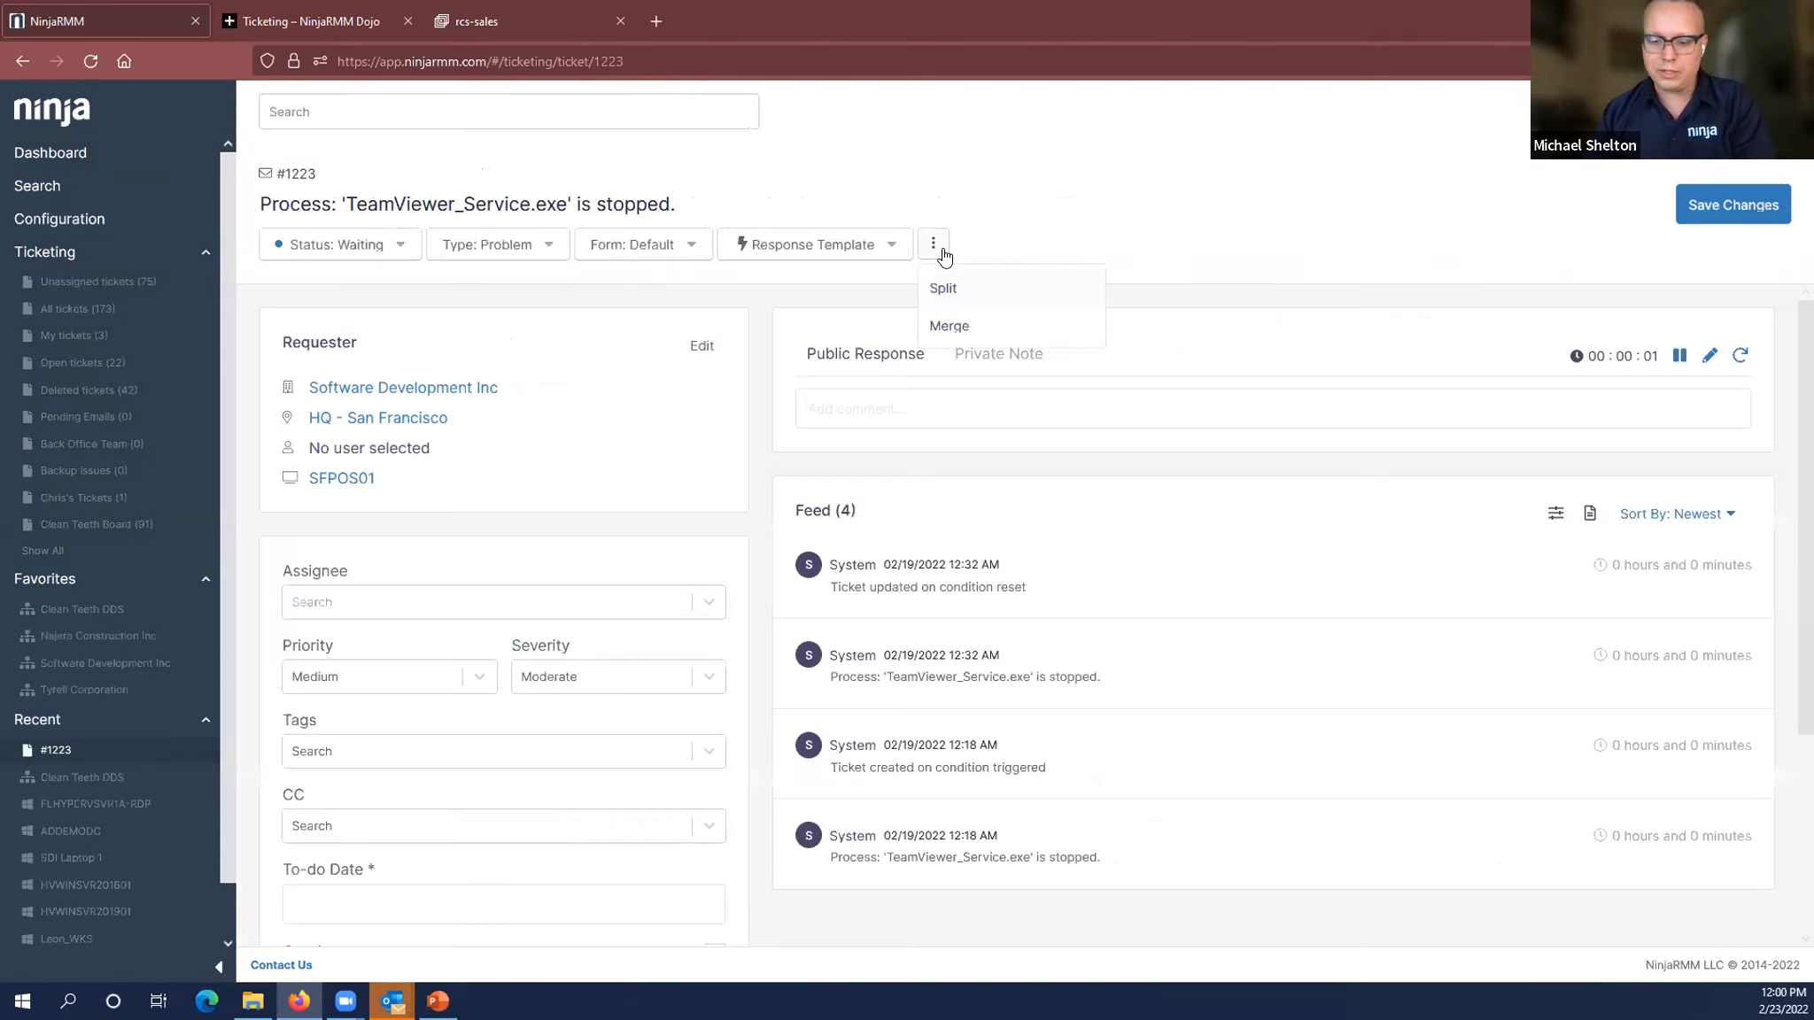
click(974, 324)
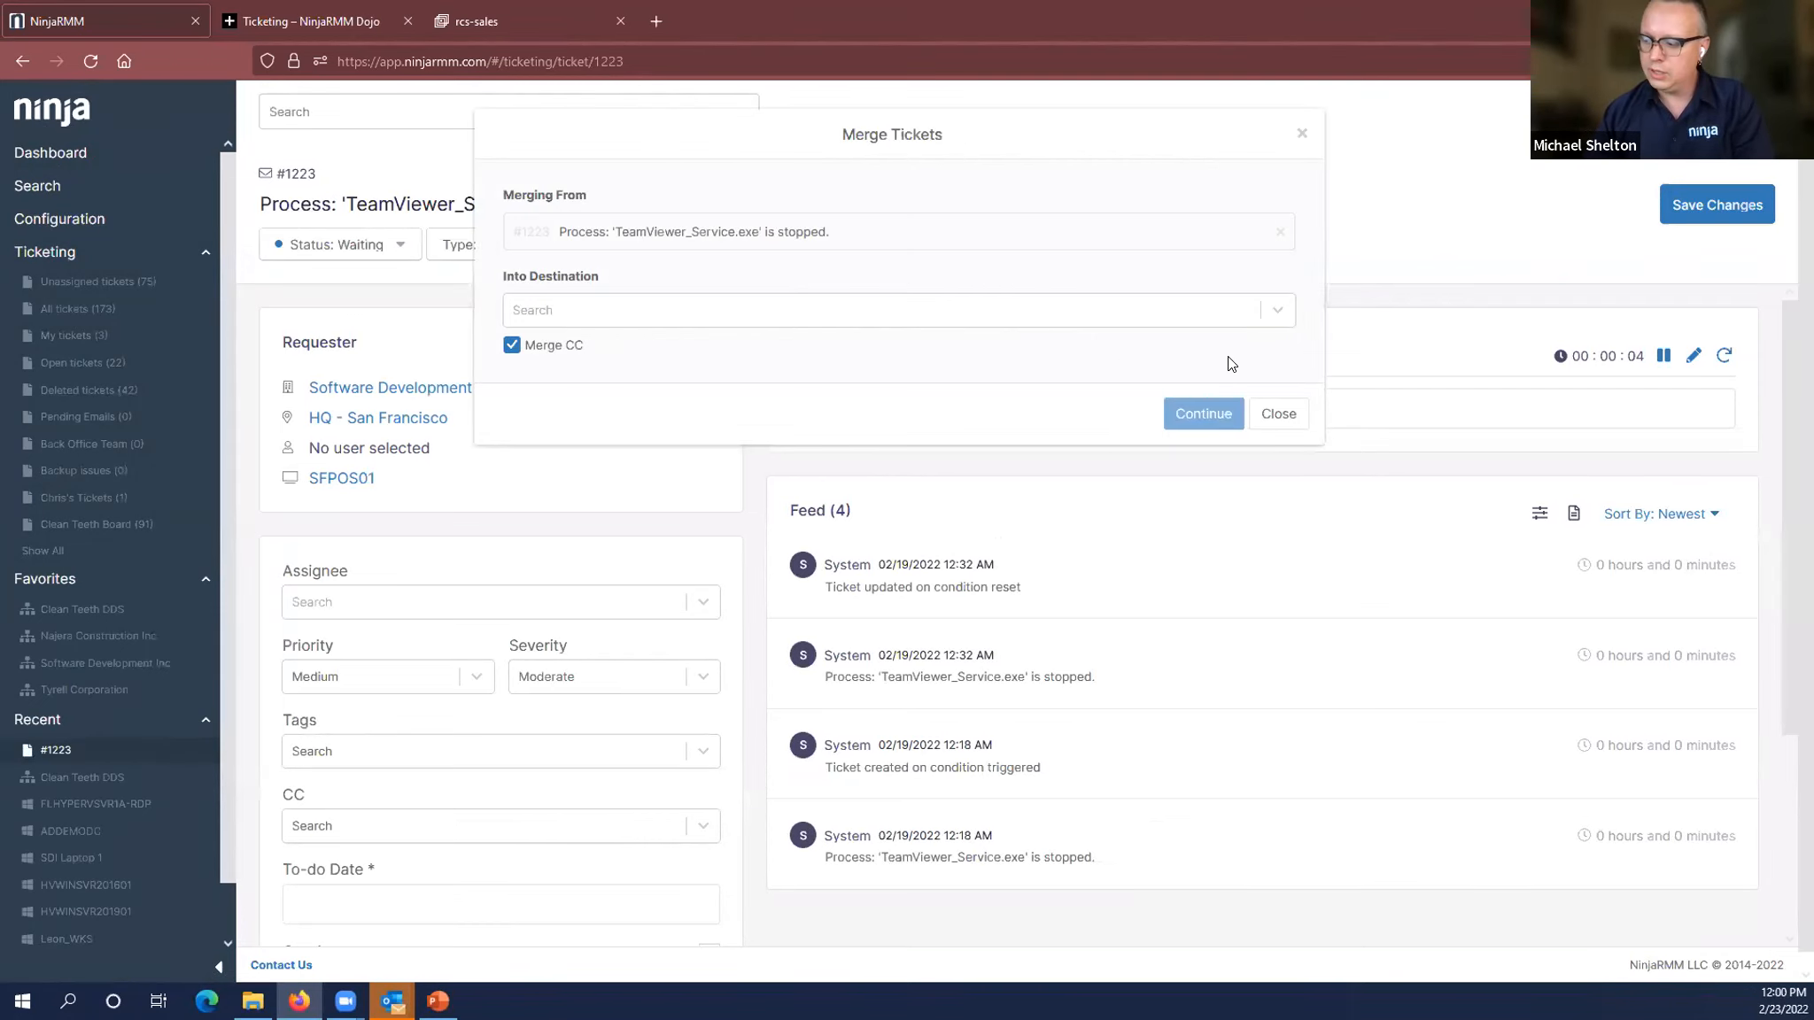
click(1278, 413)
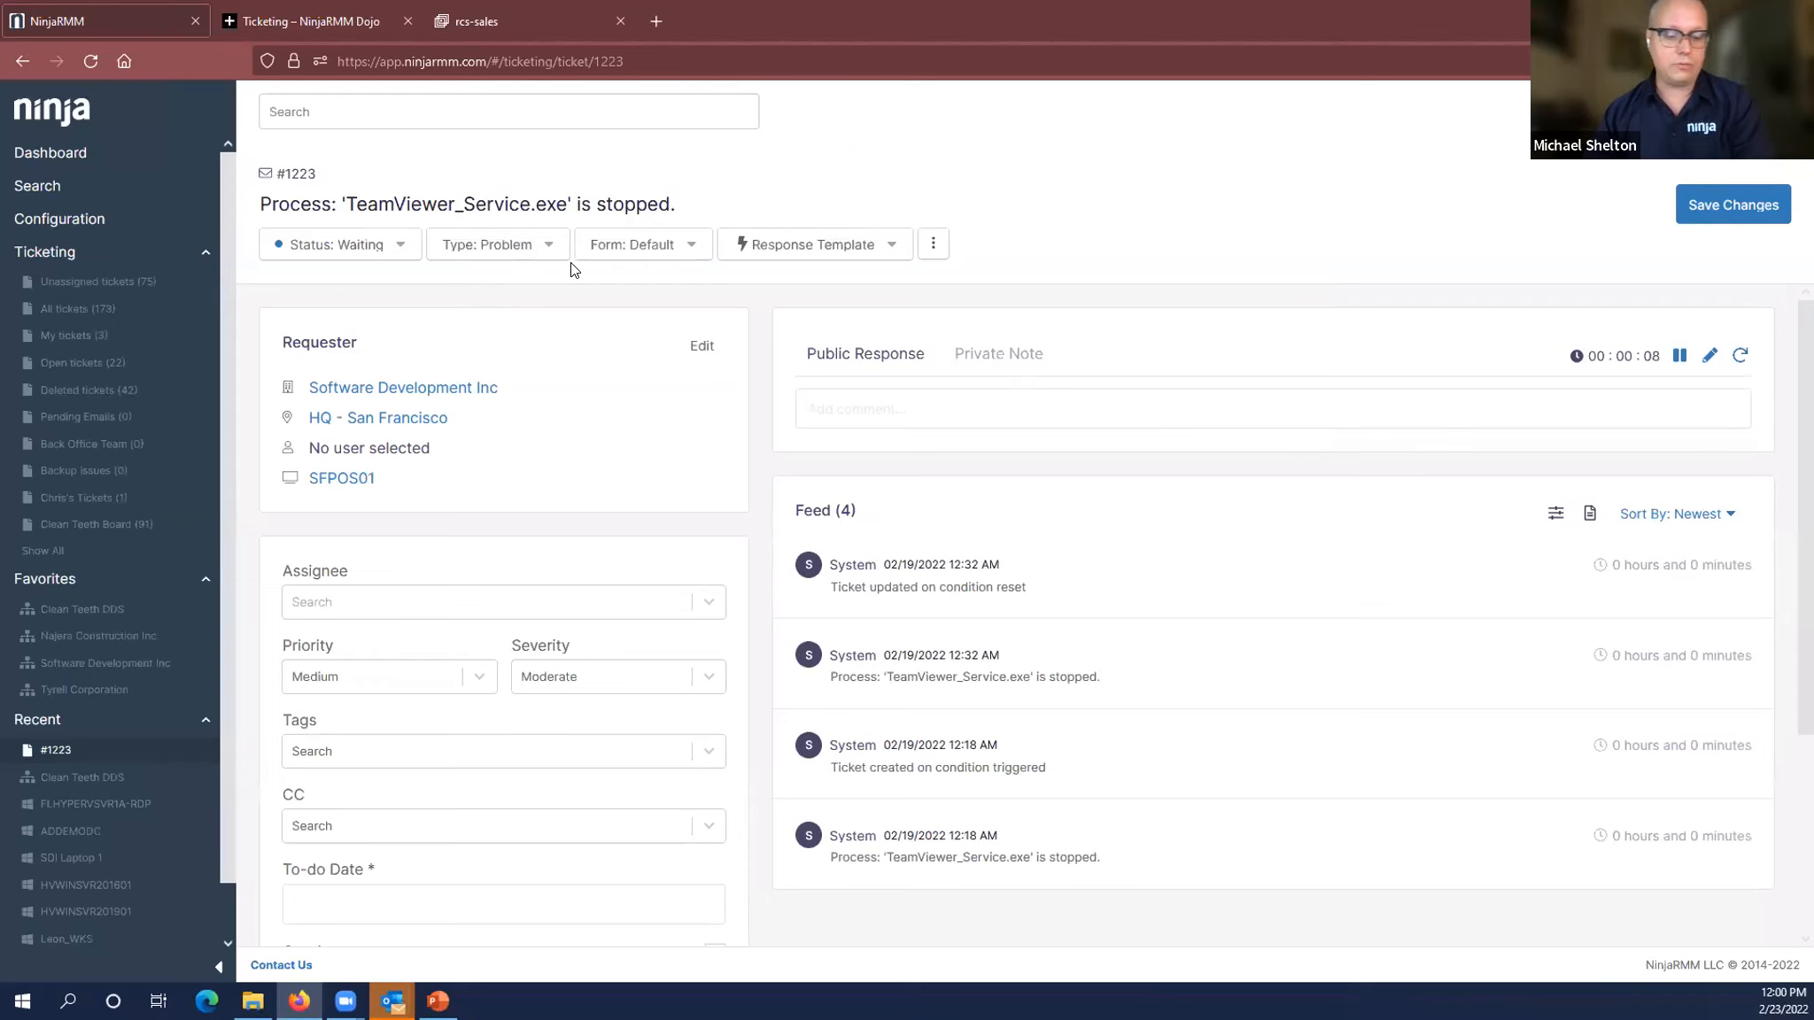
Step: Return to the All tickets board and select ticket 1217 to view the available ticket actions, clearing the selection again
click(18, 67)
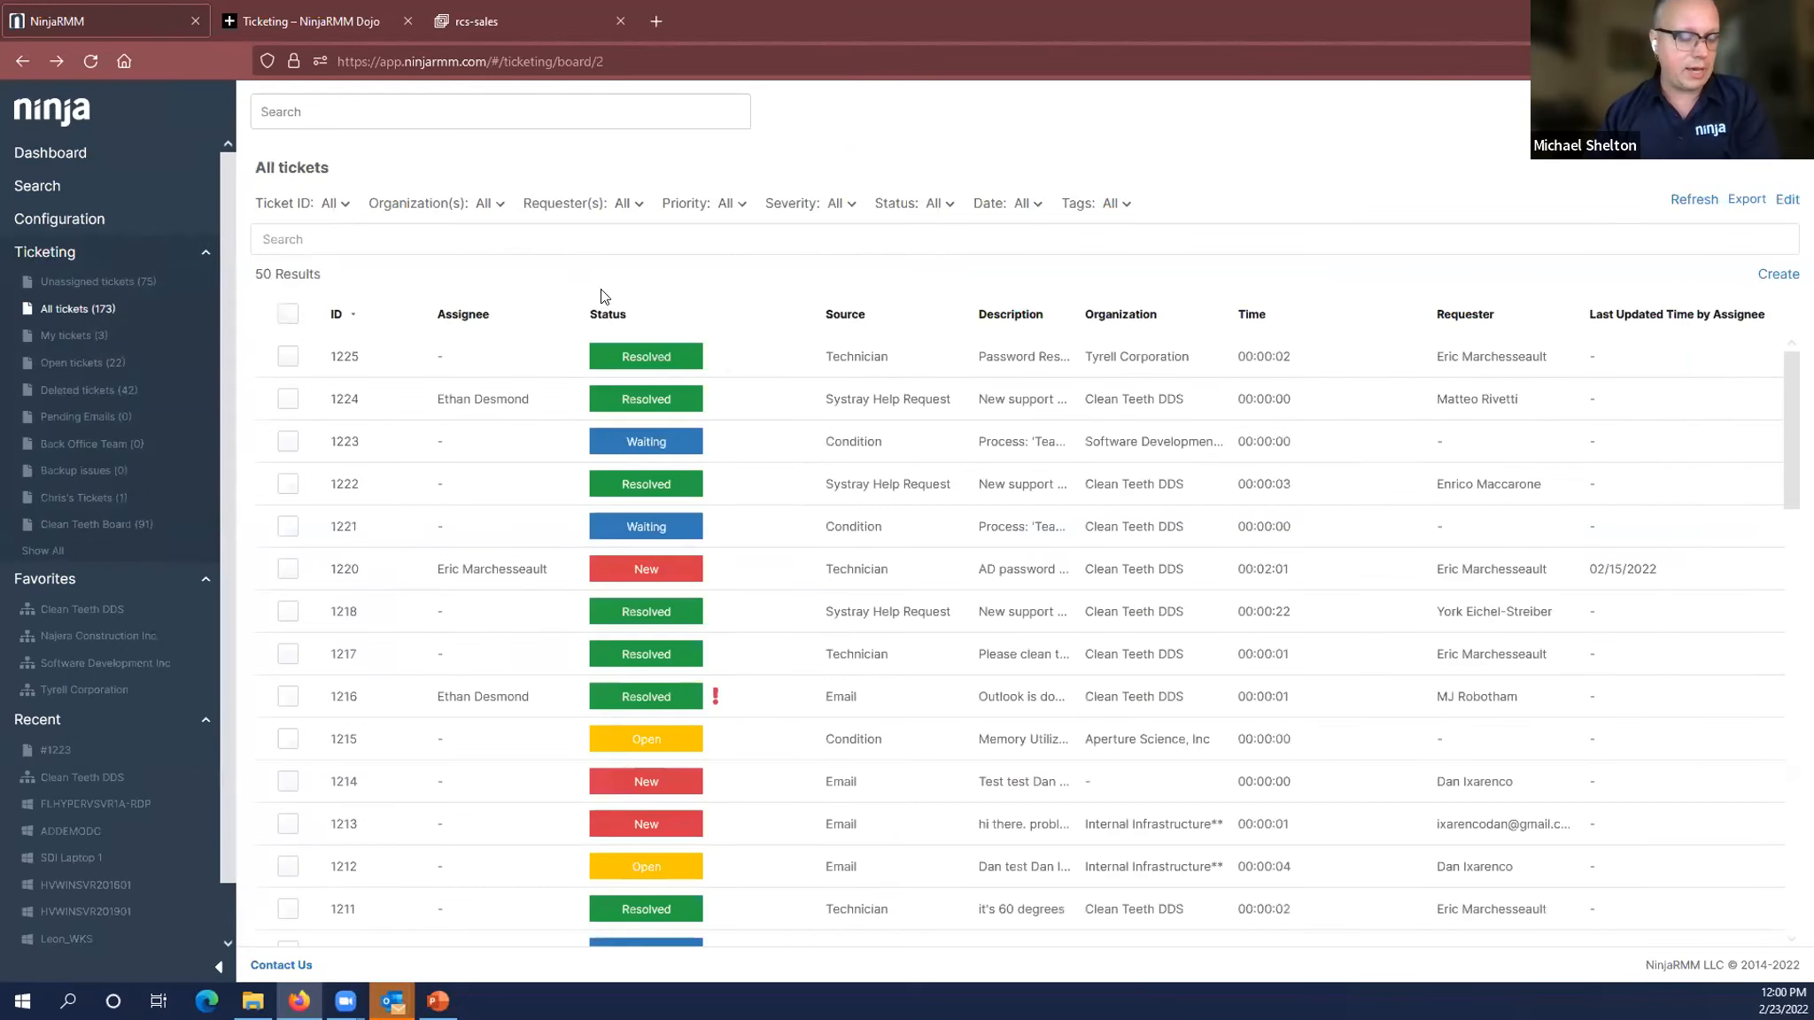
click(283, 655)
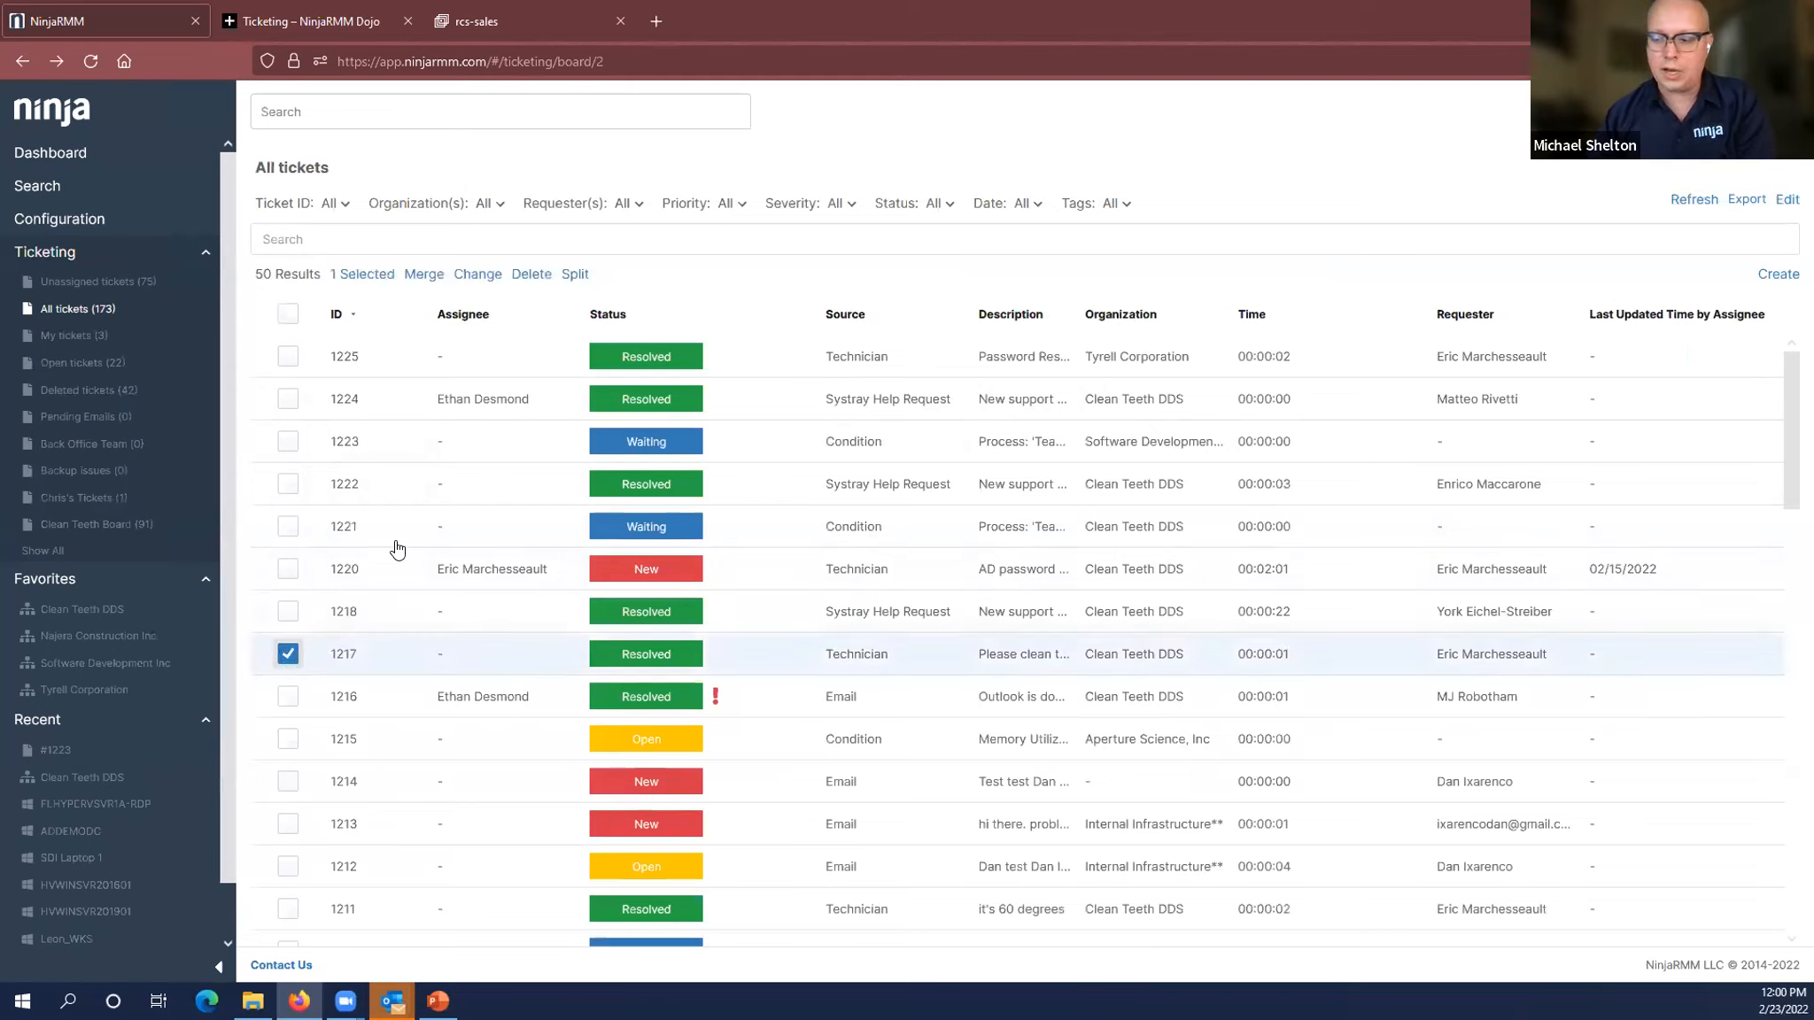
click(288, 653)
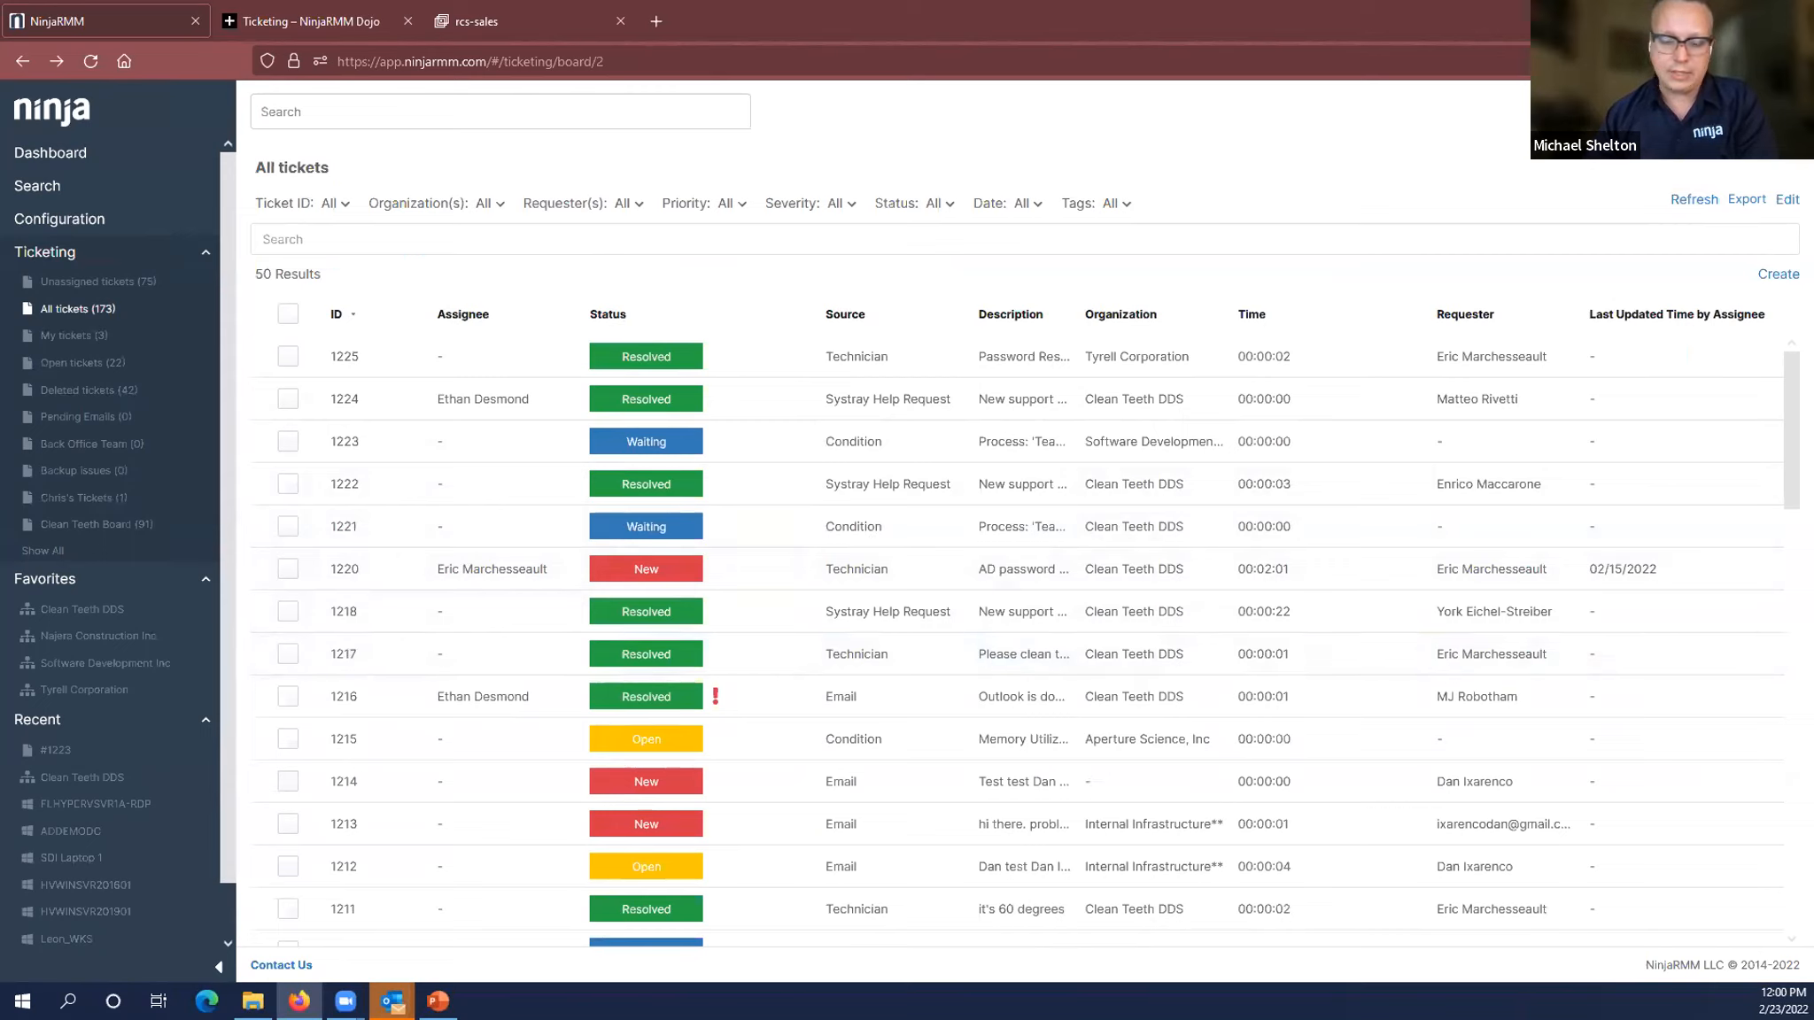